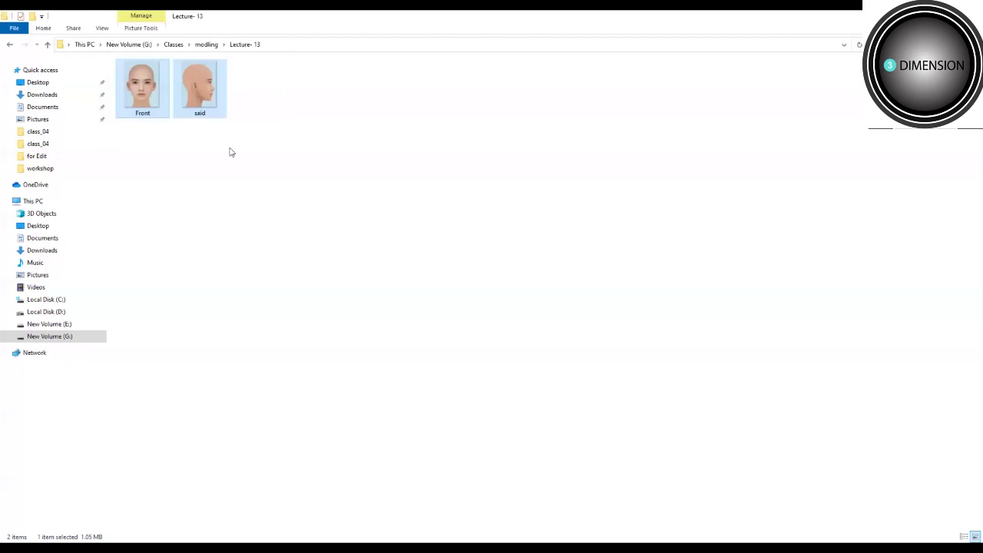
Copy the Front image's file path from the Lecture-13 folder and return to Maya.
ctrl+scroll(277, 178, up, 1)
ctrl+scroll(279, 178, up, 1)
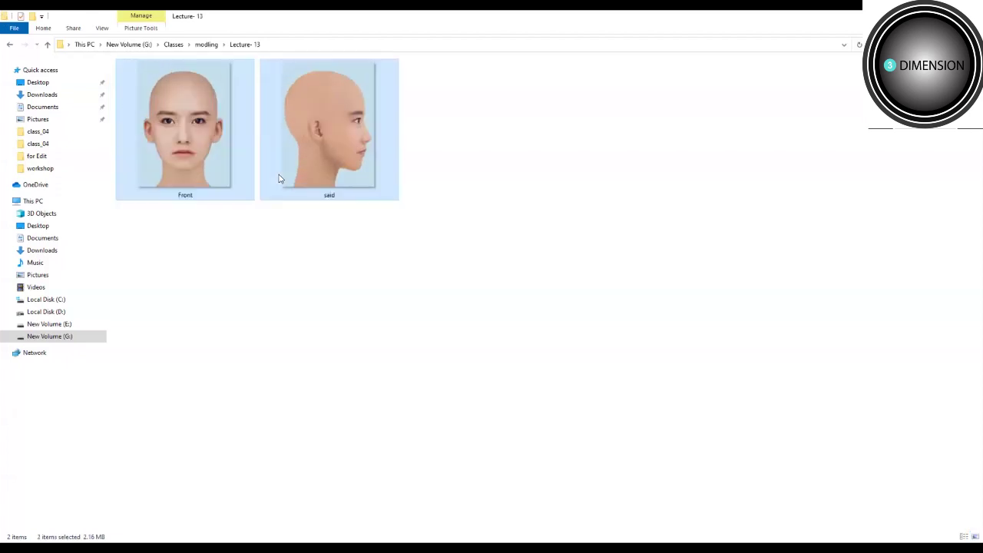
click(205, 158)
click(353, 160)
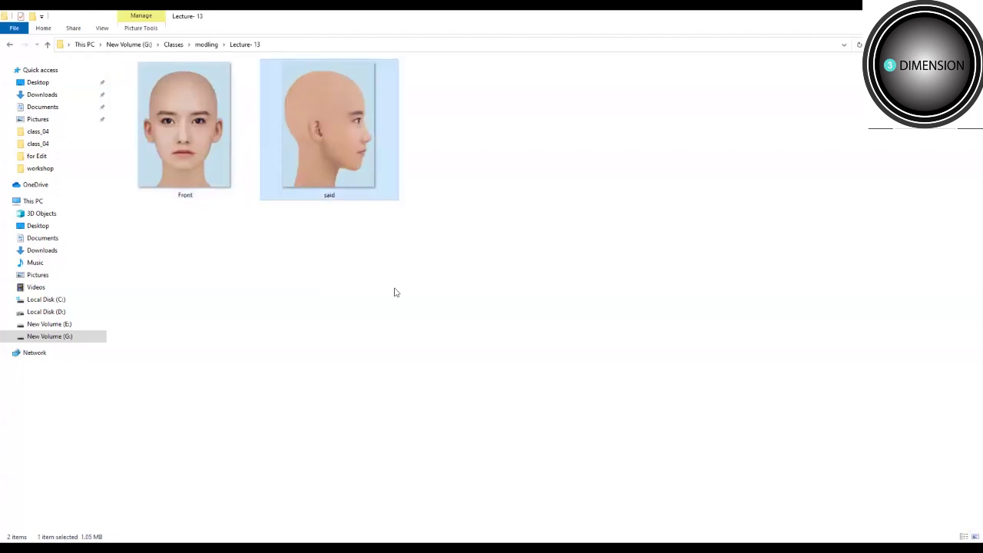
drag(457, 277, 493, 260)
drag(282, 188, 115, 88)
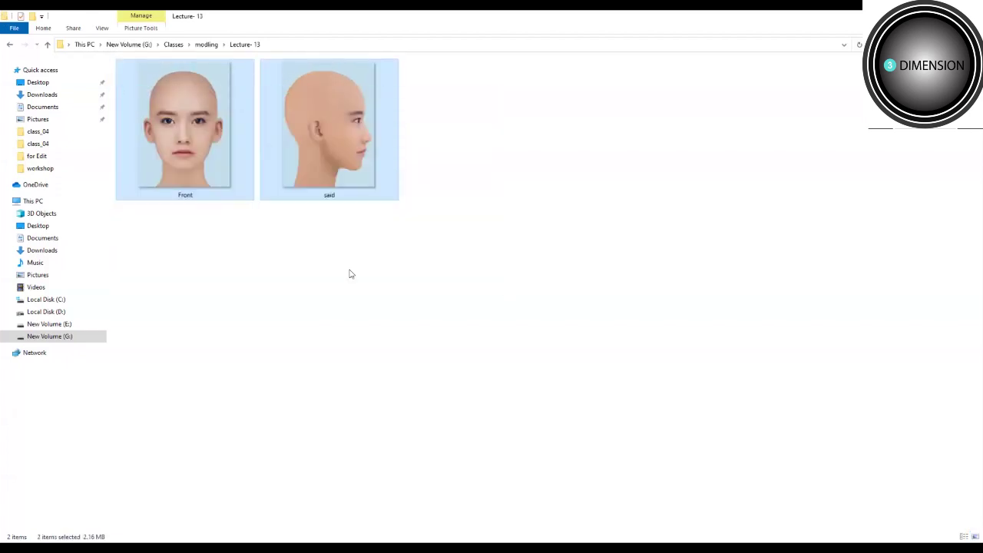
click(289, 227)
click(197, 148)
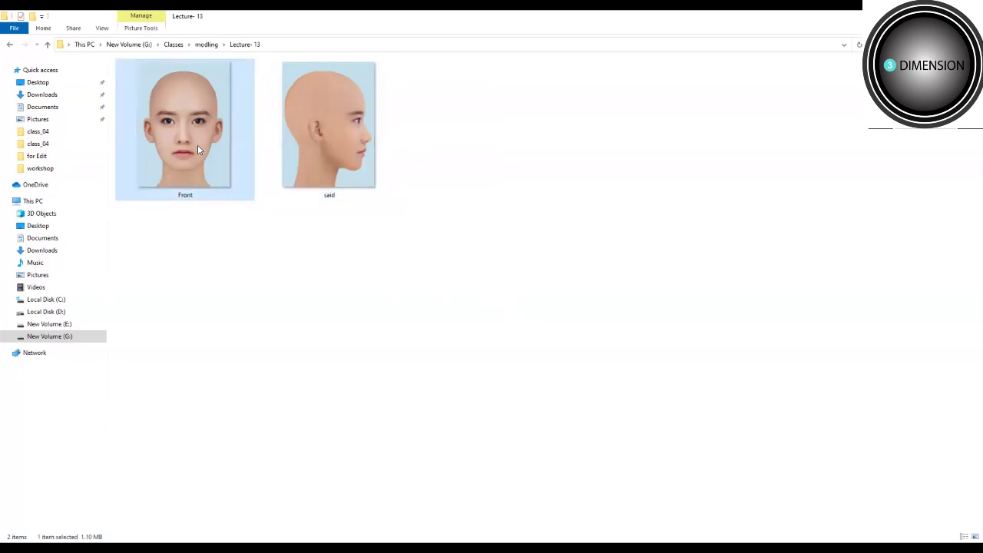
right_click(197, 149)
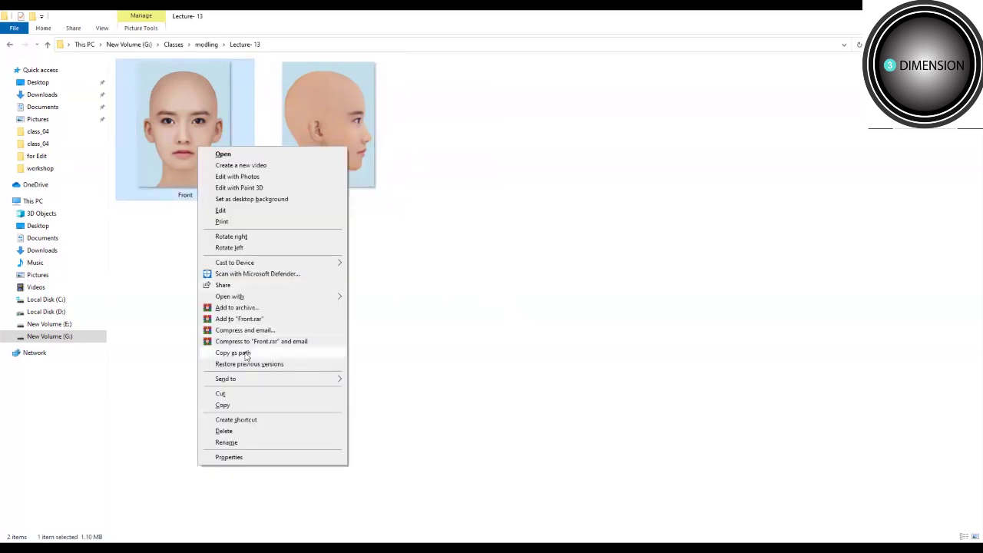
click(246, 355)
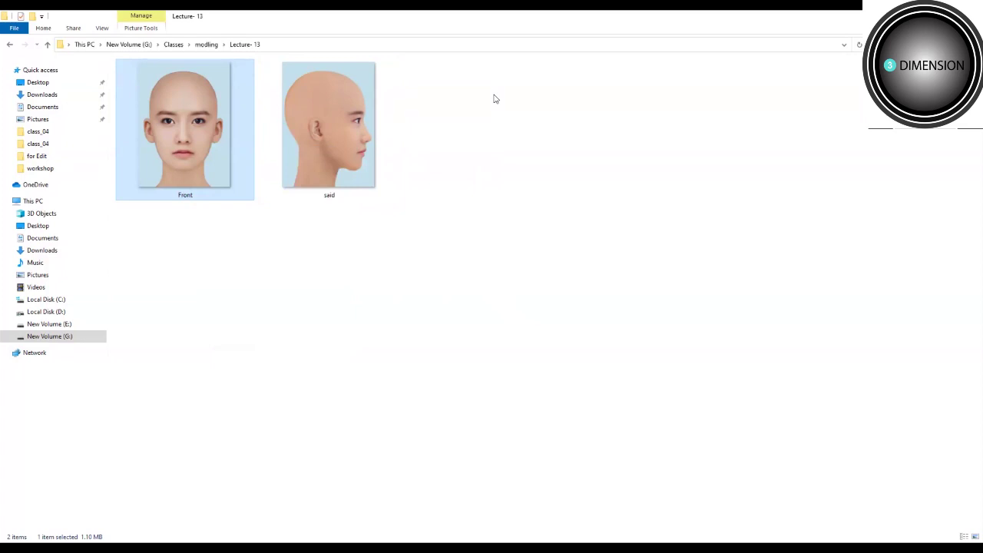
key(alt+Tab)
Import Front.jpg as the front view's reference image plane.
click(82, 103)
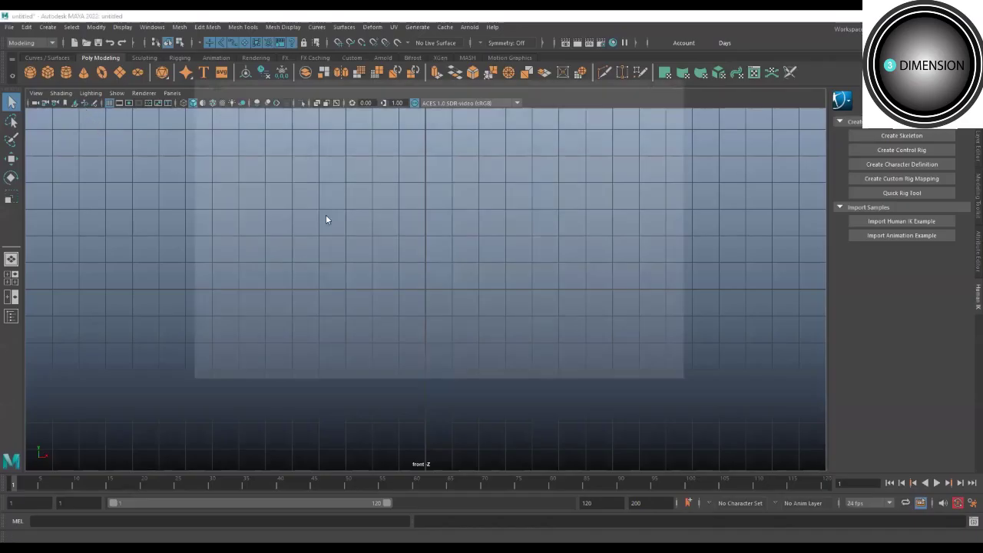
text("G:\Classes\modling\Lecture- 13\Front.jpg")
click(670, 359)
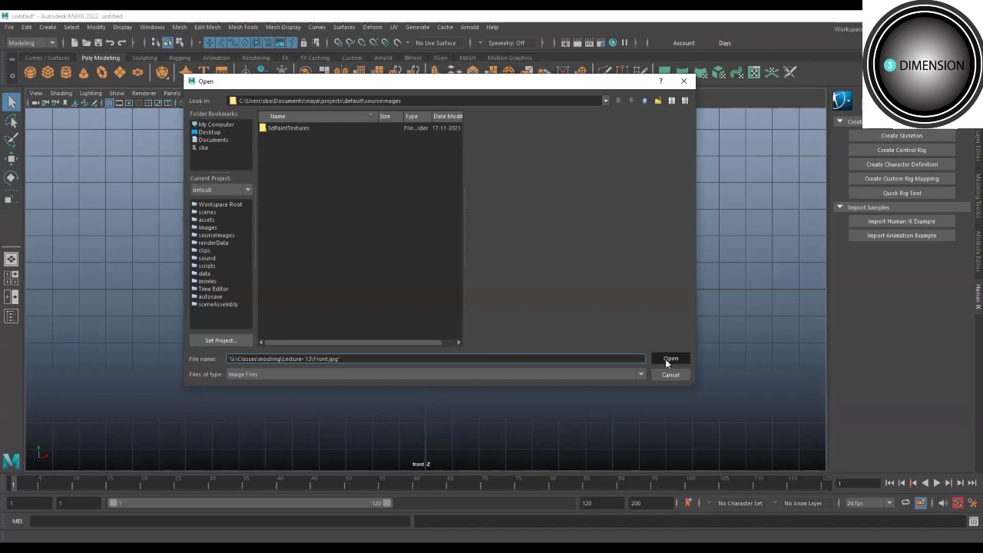
scroll(421, 307, down, 3)
scroll(421, 308, down, 3)
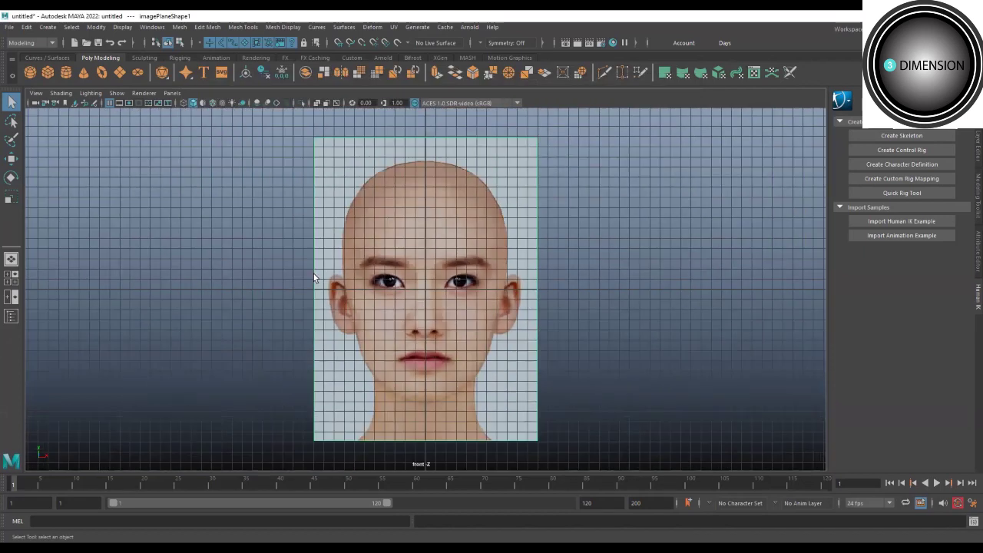
Import said.jpg as the side view's reference image plane.
click(80, 103)
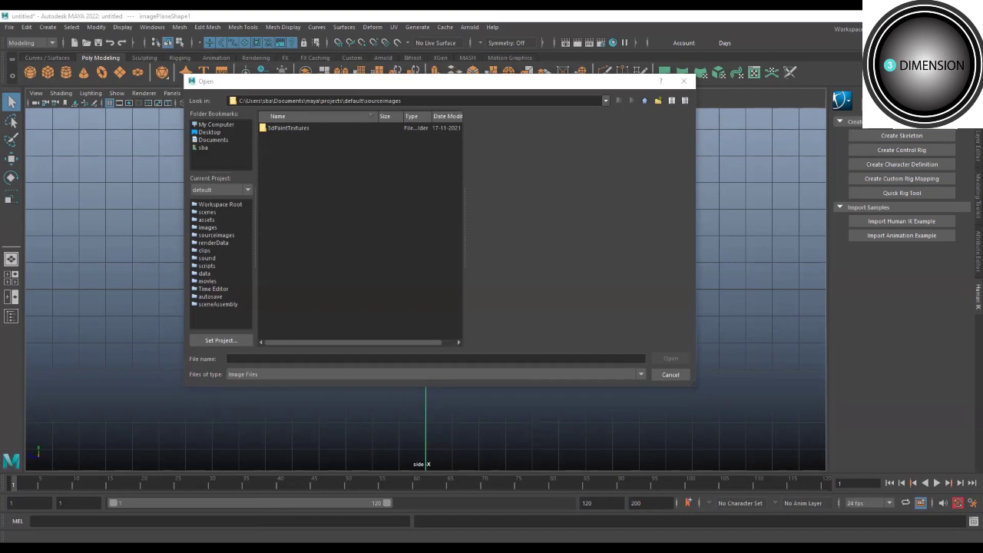
click(275, 361)
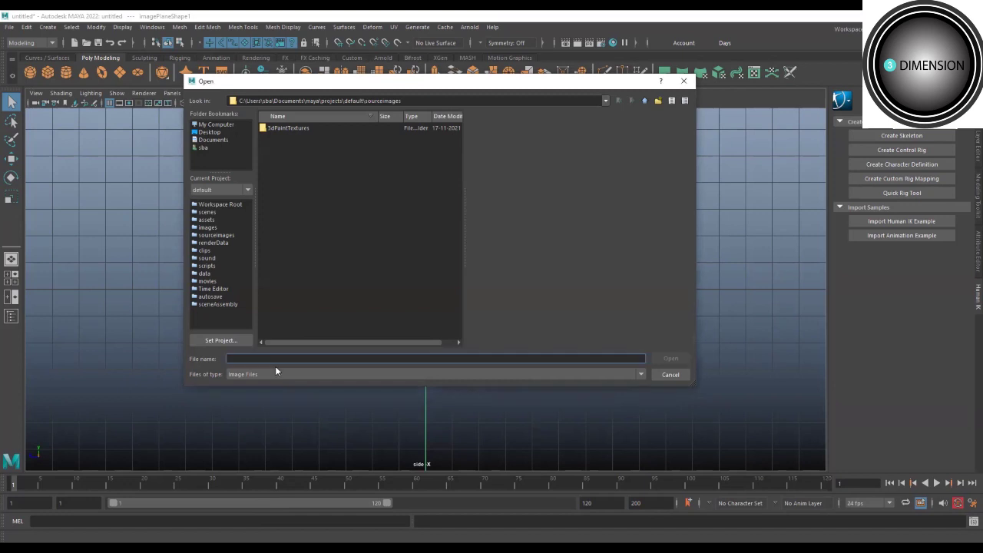
text("G:\Classes\modling\Lecture- 13\said.jpg")
key(Return)
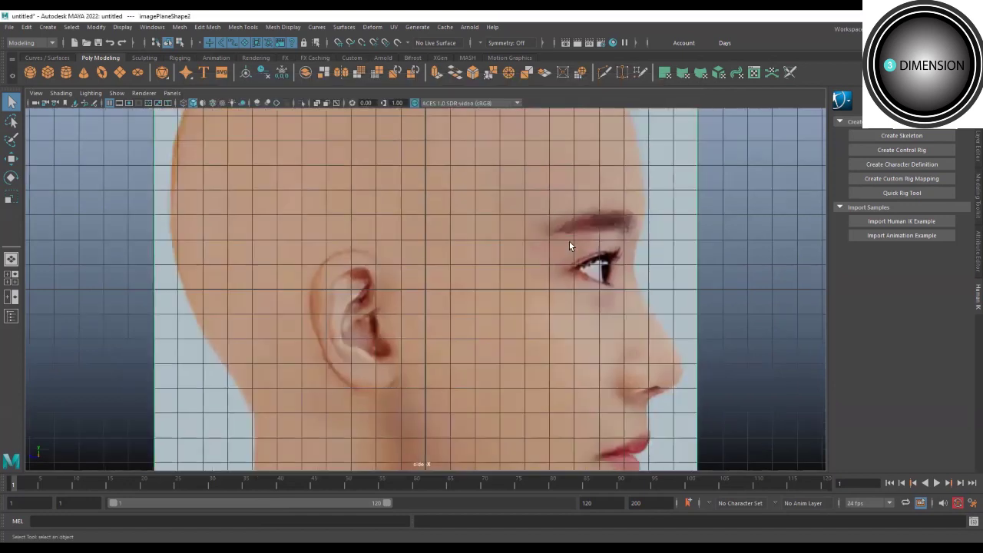
scroll(569, 240, down, 5)
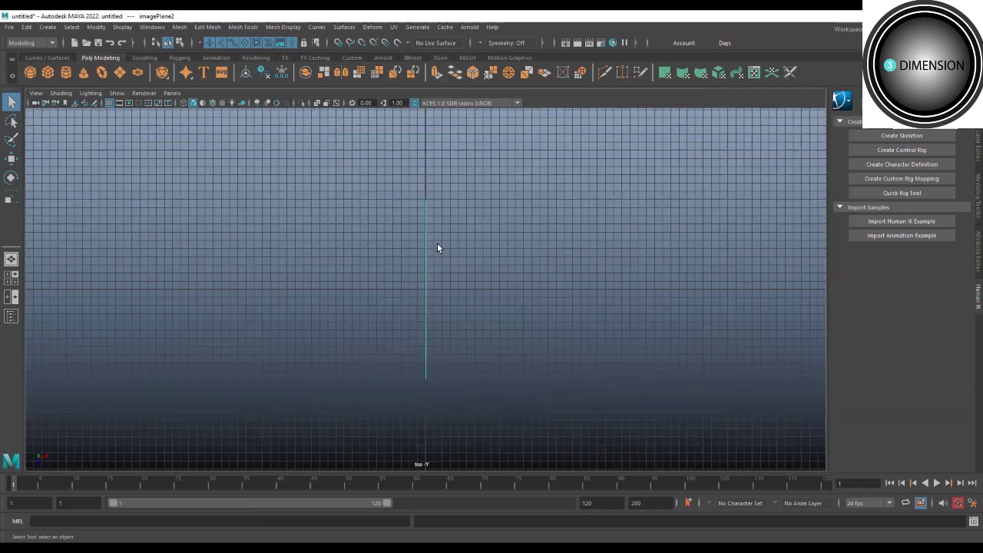
Set the side image plane's Rotate Y to 270 in the Channel Box.
key(e)
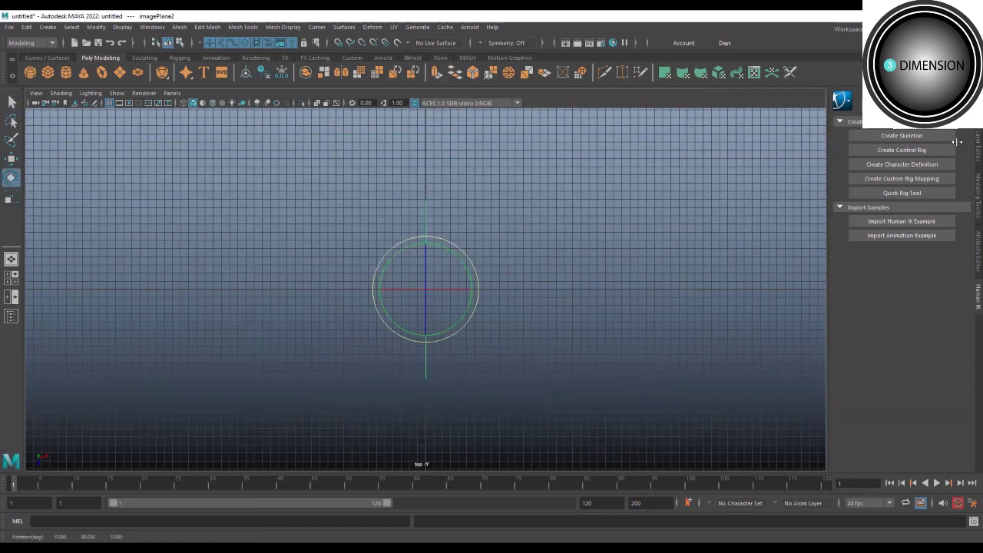
key(ctrl+a)
drag(450, 241, 468, 278)
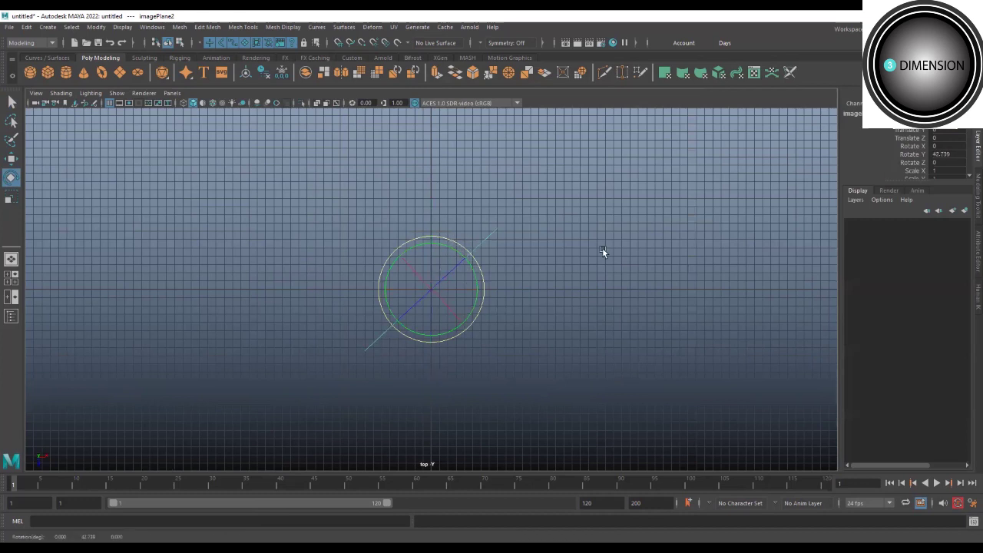
double_click(946, 154)
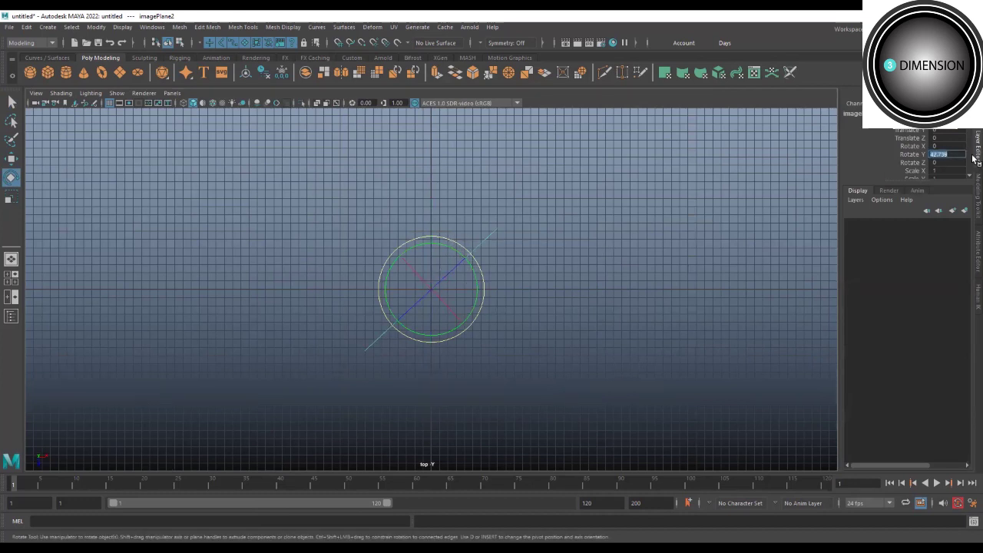
text(-90)
key(Return)
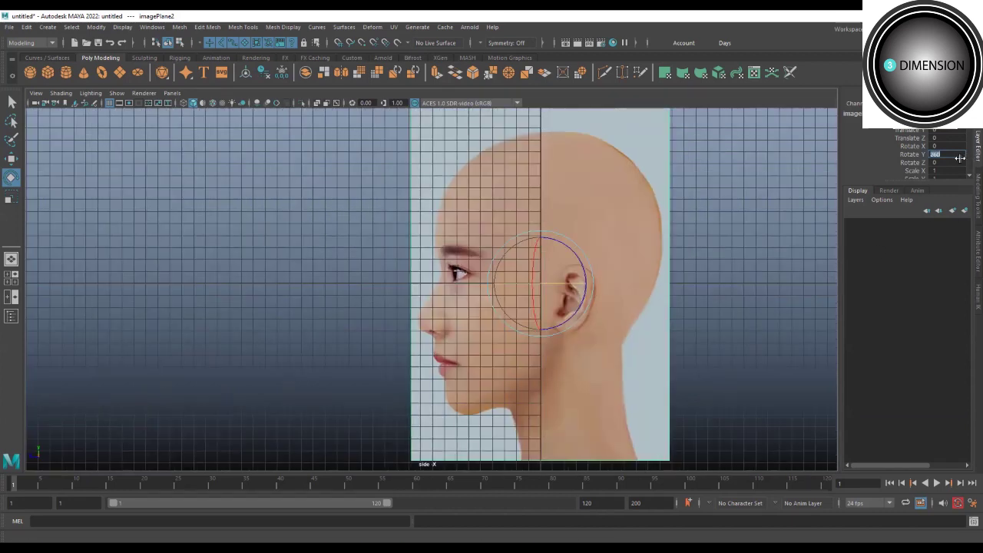
text(270)
key(Return)
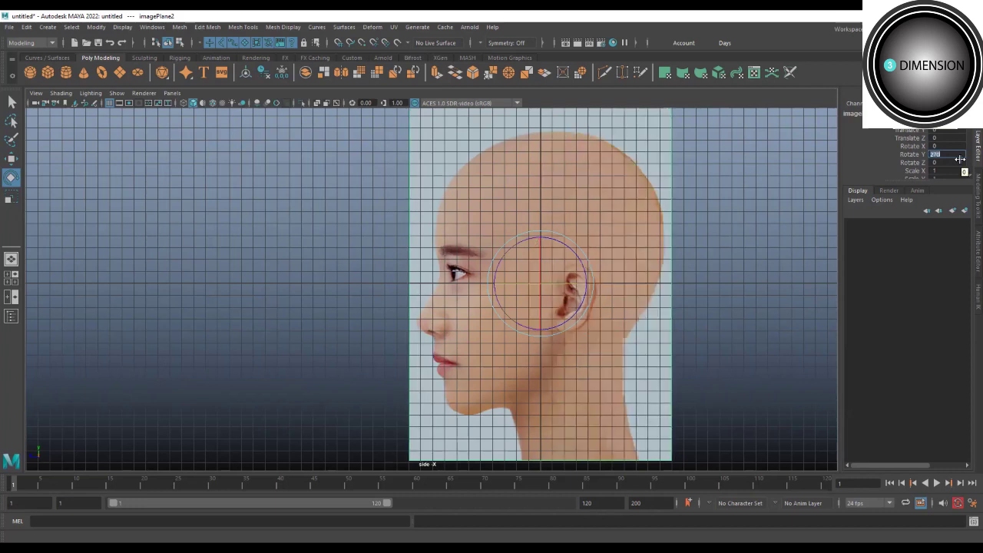
click(304, 345)
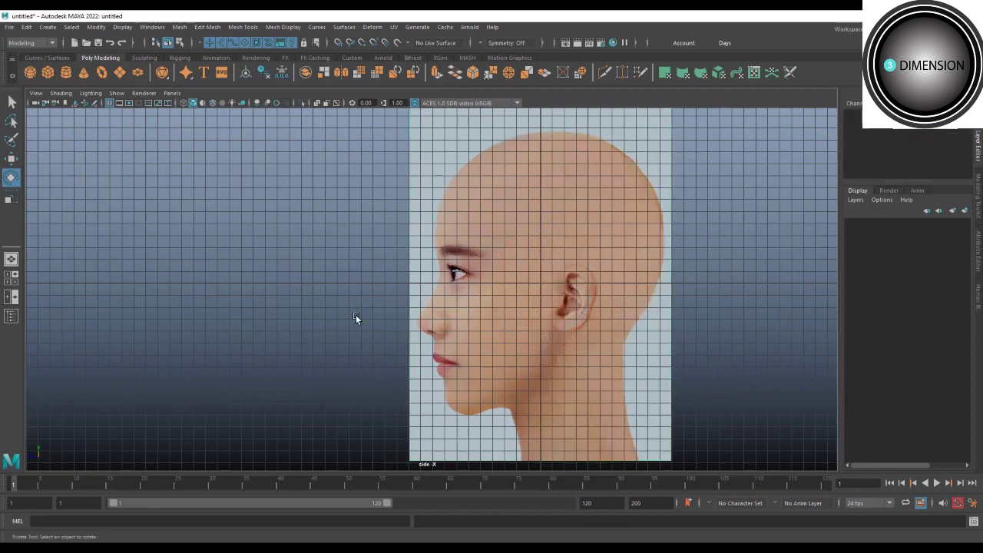
Move the side and front image planes back along Z.
drag(360, 268, 310, 280)
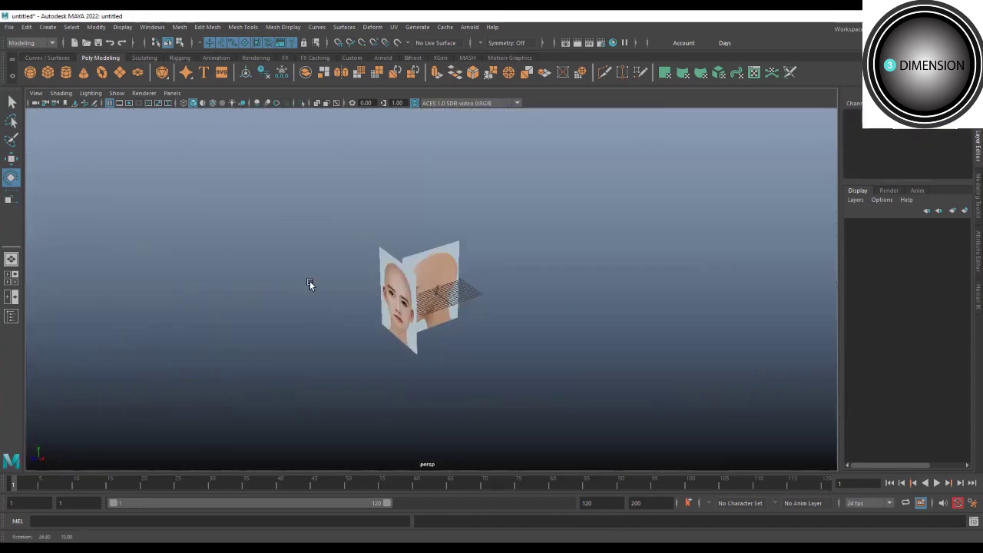
click(383, 273)
mouse_move(395, 279)
alt+mouse_down()
mouse_move(367, 292)
mouse_move(301, 282)
mouse_move(428, 306)
mouse_move(408, 357)
alt+mouse_up()
click(408, 357)
click(399, 319)
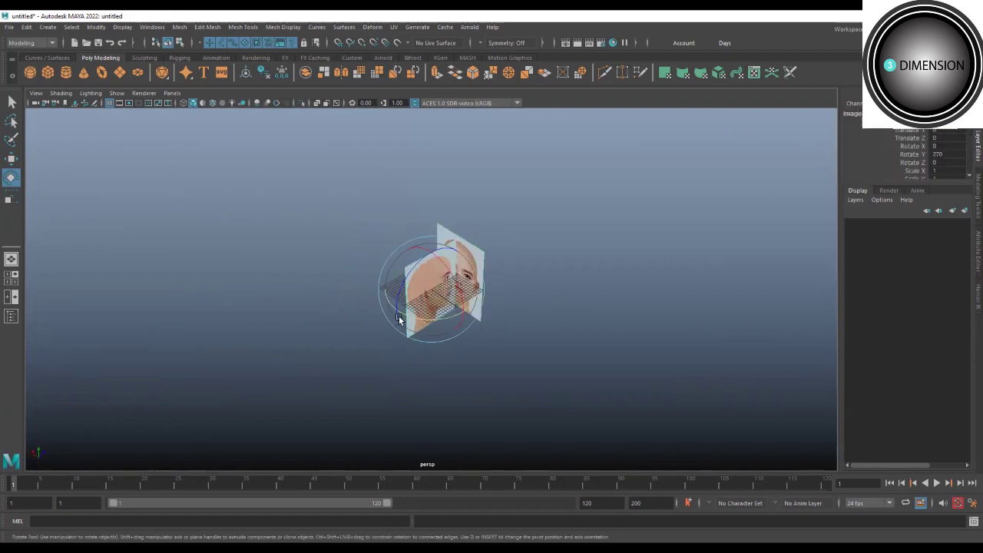
alt+drag(399, 320, 410, 340)
drag(577, 335, 486, 332)
key(w)
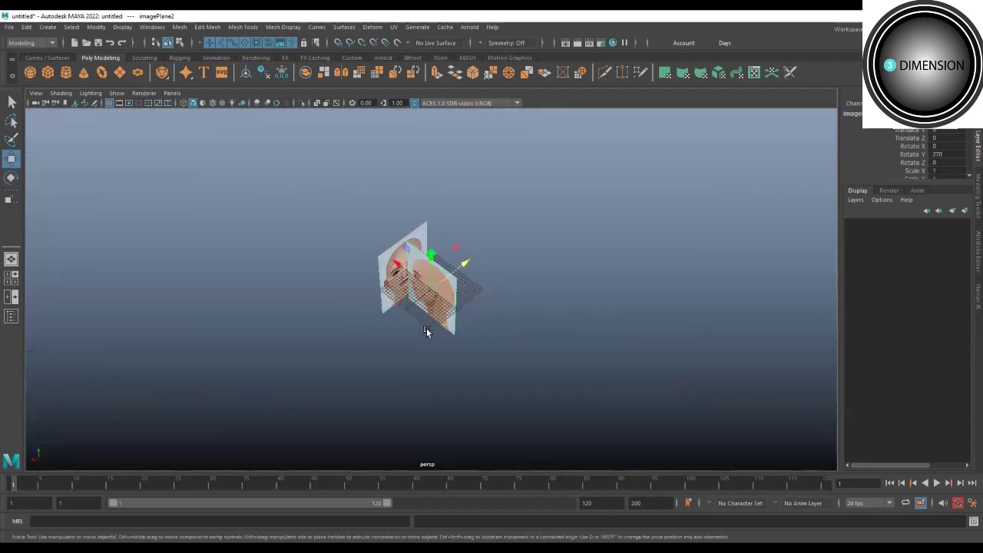
drag(458, 266, 534, 227)
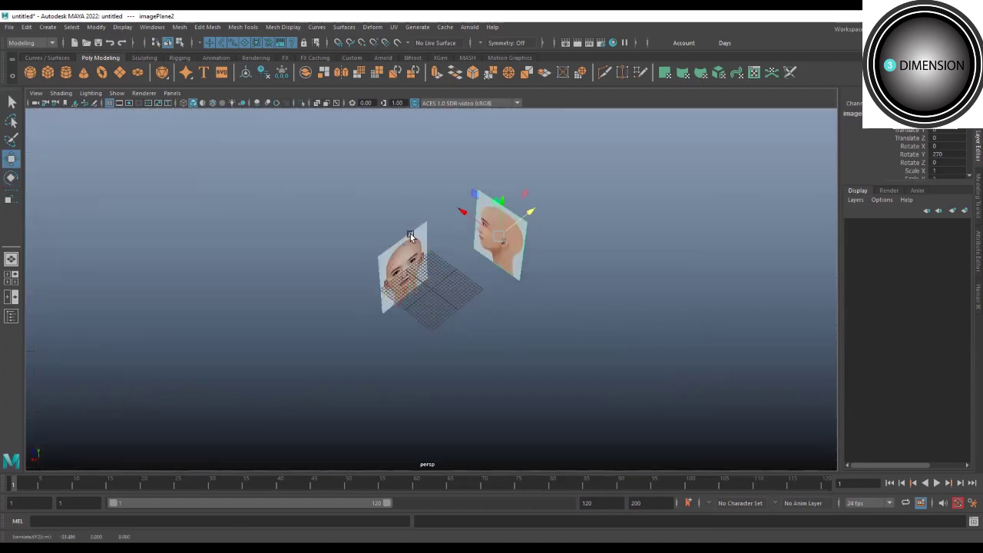
click(392, 274)
middle_drag(392, 274, 340, 222)
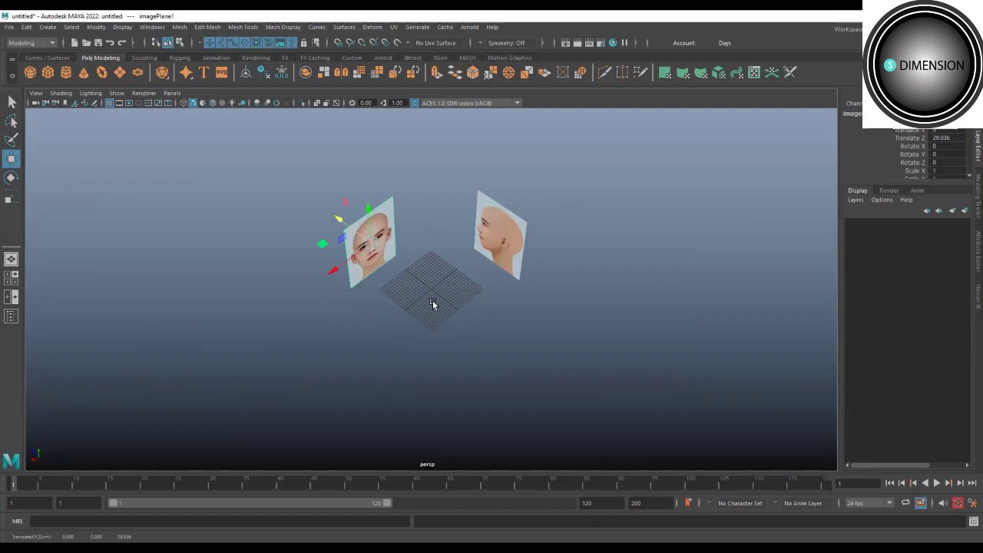
Align the side plane with the front plane's left edge so they meet at a corner.
drag(432, 300, 430, 242)
drag(427, 163, 429, 159)
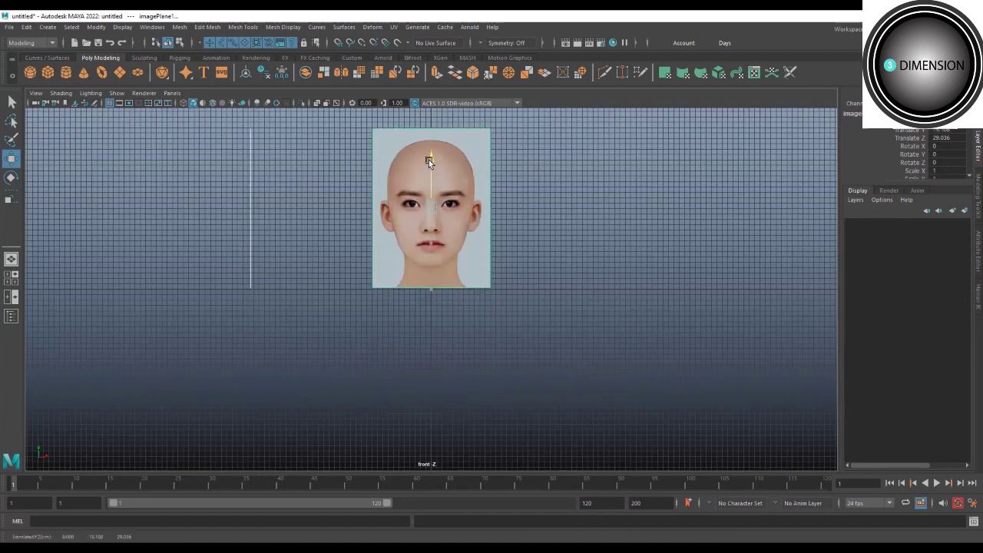
drag(221, 201, 273, 233)
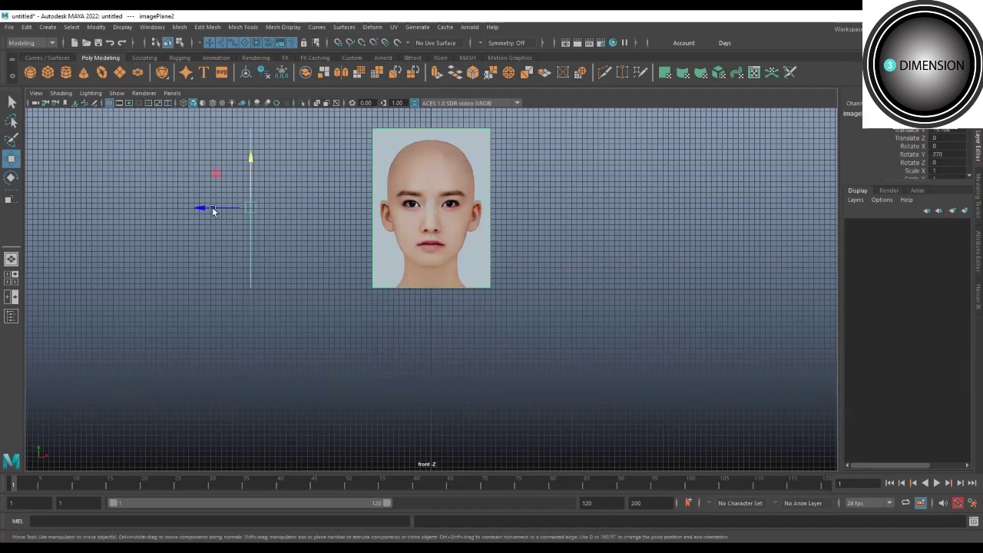
drag(201, 209, 329, 234)
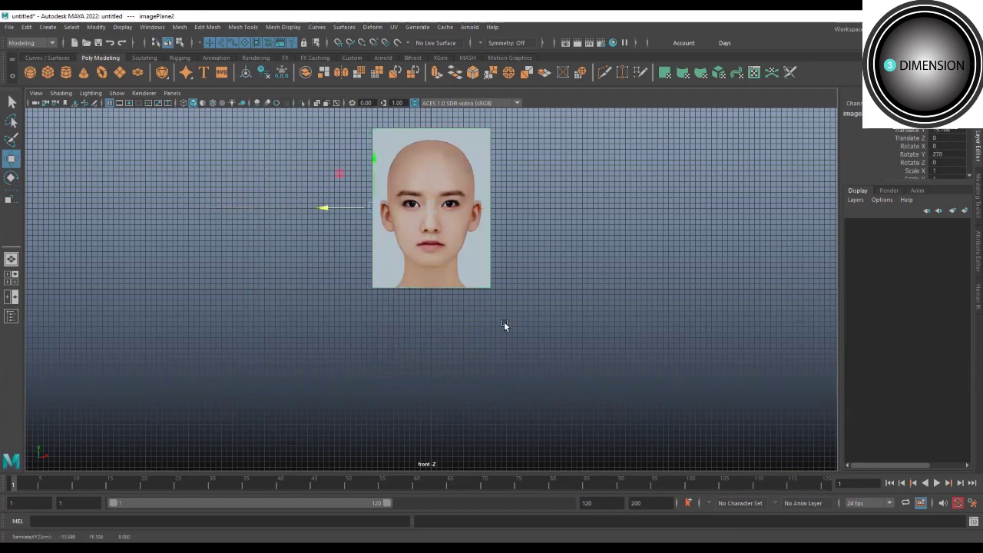
drag(593, 344, 430, 386)
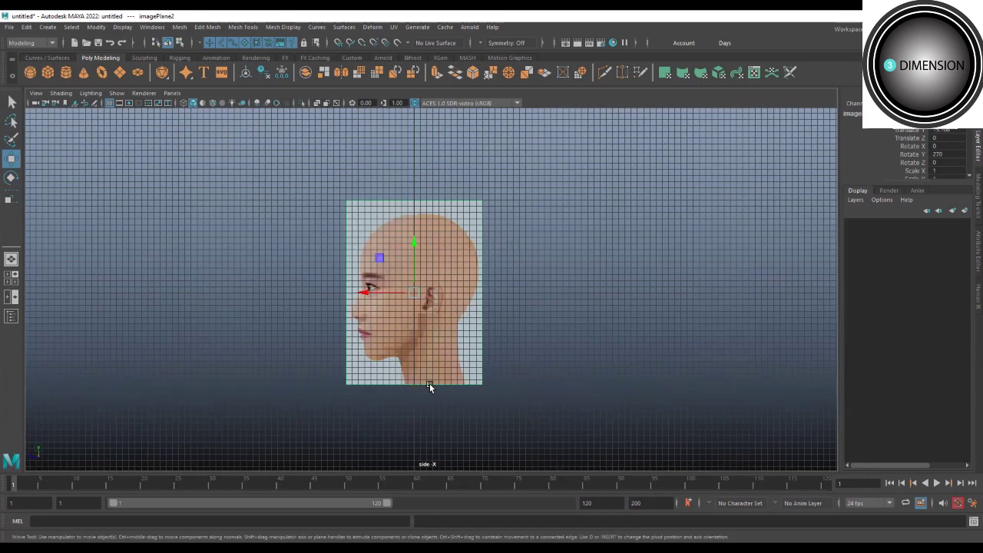
drag(427, 339, 460, 321)
drag(489, 221, 495, 217)
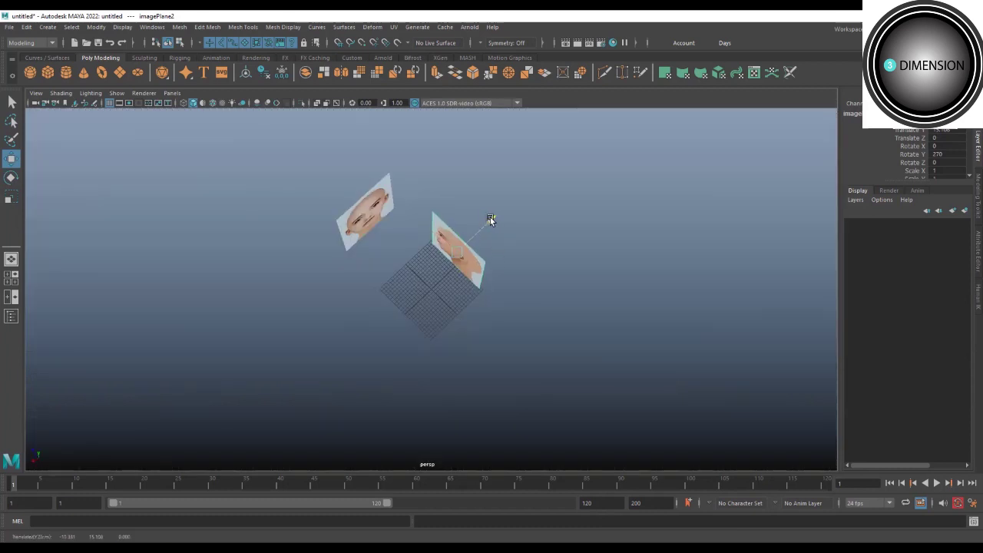
click(361, 236)
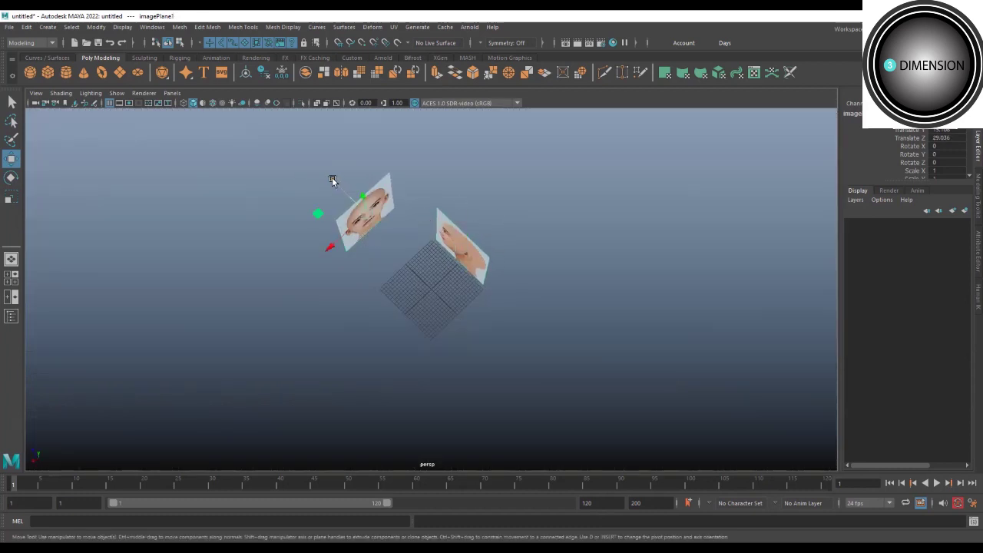
drag(333, 185, 358, 224)
Hide the viewport grid from the side view and return to perspective.
alt+drag(433, 262, 429, 241)
scroll(429, 241, up, 3)
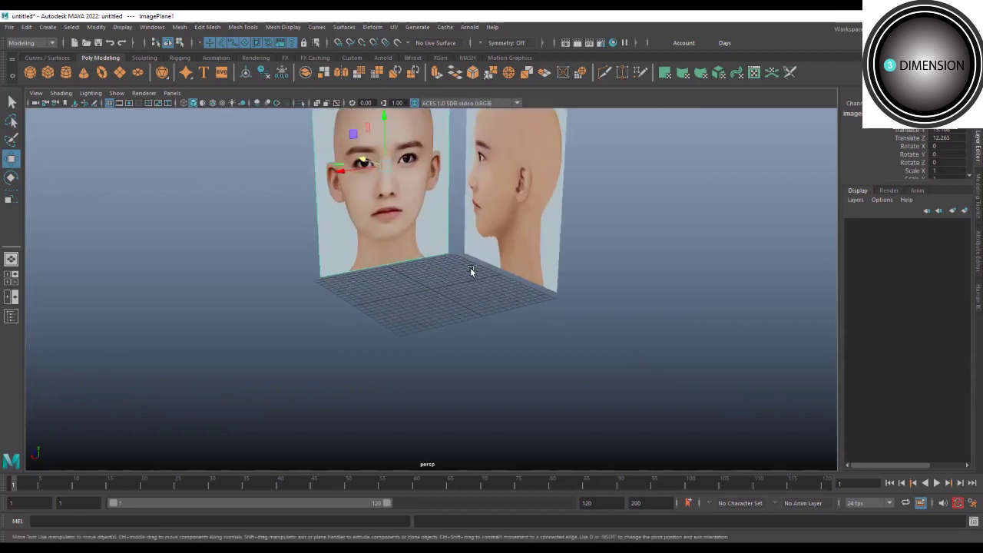
scroll(470, 267, up, 3)
mouse_move(482, 307)
alt+mouse_down()
mouse_move(567, 390)
mouse_move(511, 345)
mouse_move(417, 361)
mouse_move(404, 354)
mouse_move(454, 347)
mouse_move(373, 330)
alt+mouse_up()
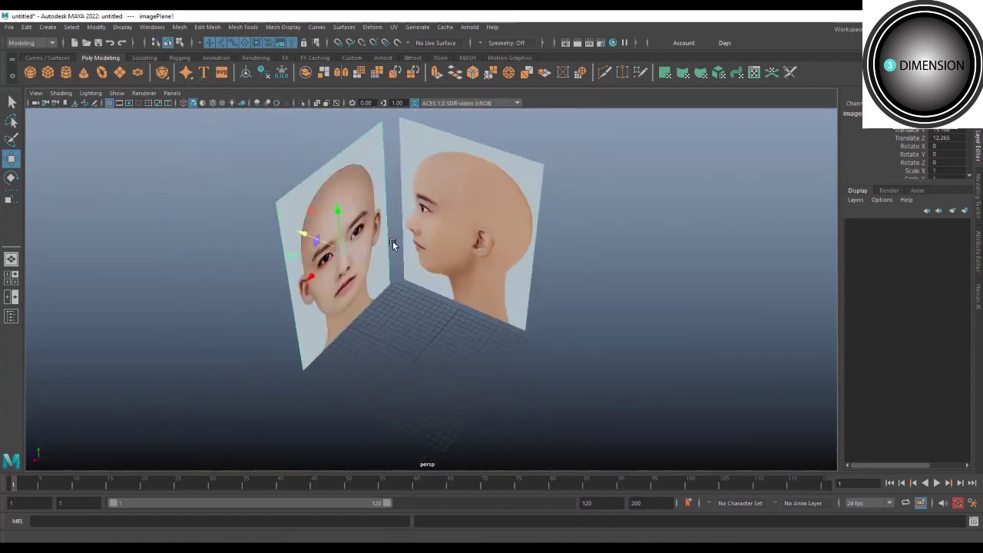
drag(399, 256, 395, 311)
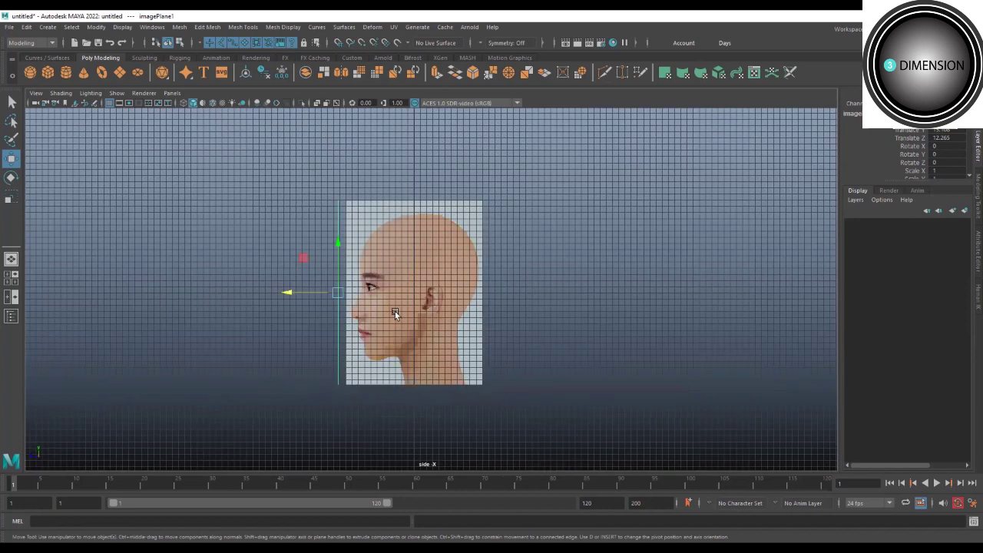
click(109, 102)
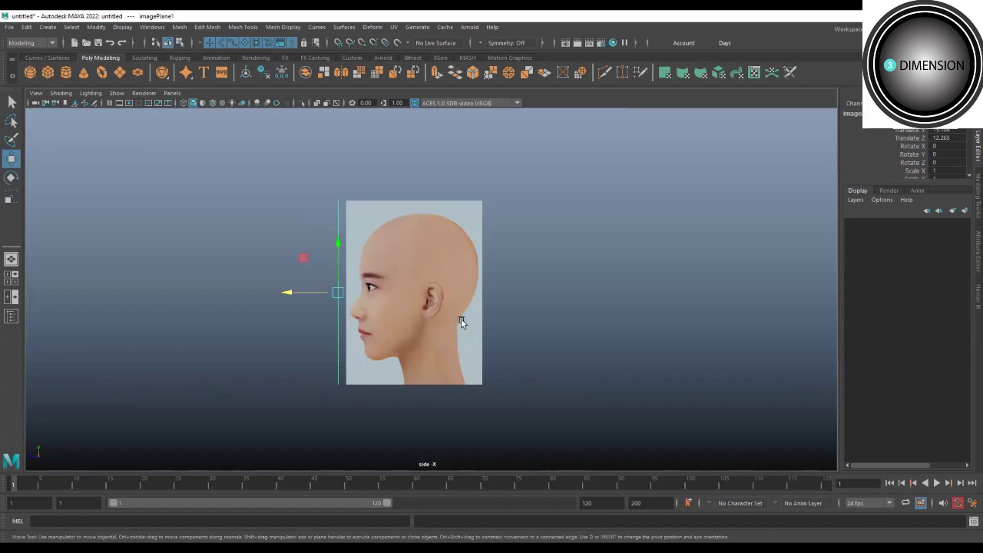
drag(462, 319, 420, 304)
Save as 3D_face.ma and put both image planes in layer1 set to reference mode.
key(ctrl+s)
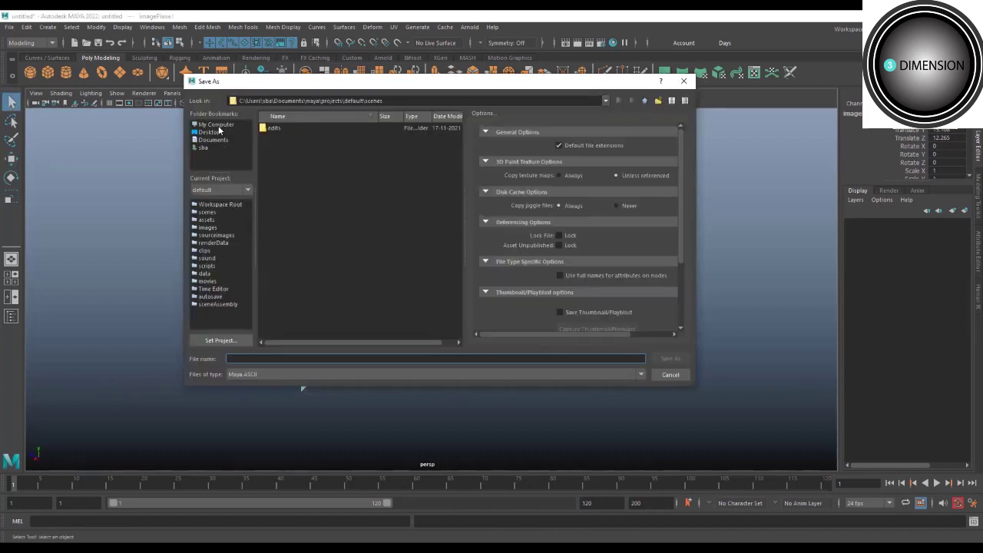
key(Return)
click(435, 362)
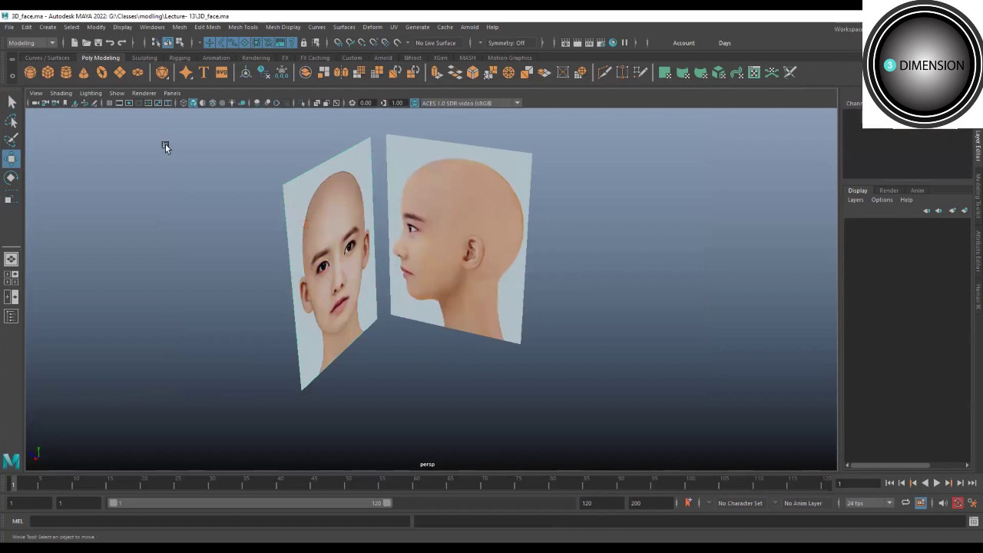
drag(164, 147, 633, 298)
click(966, 211)
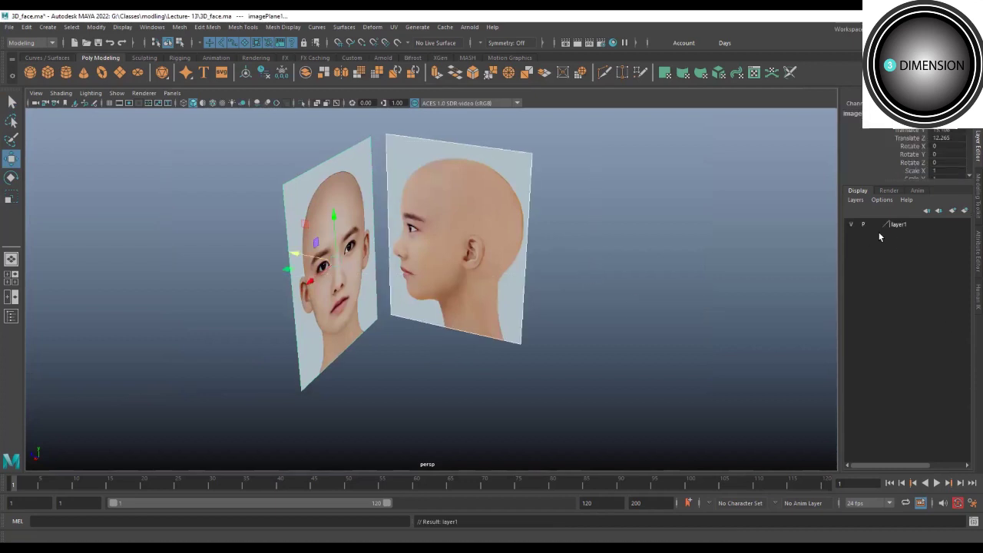
click(875, 224)
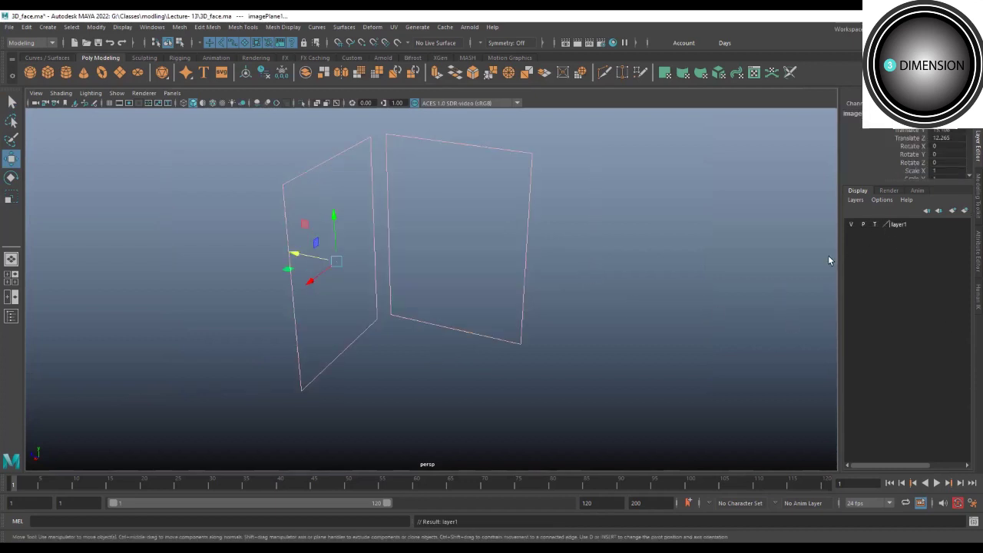
click(875, 224)
drag(592, 233, 125, 409)
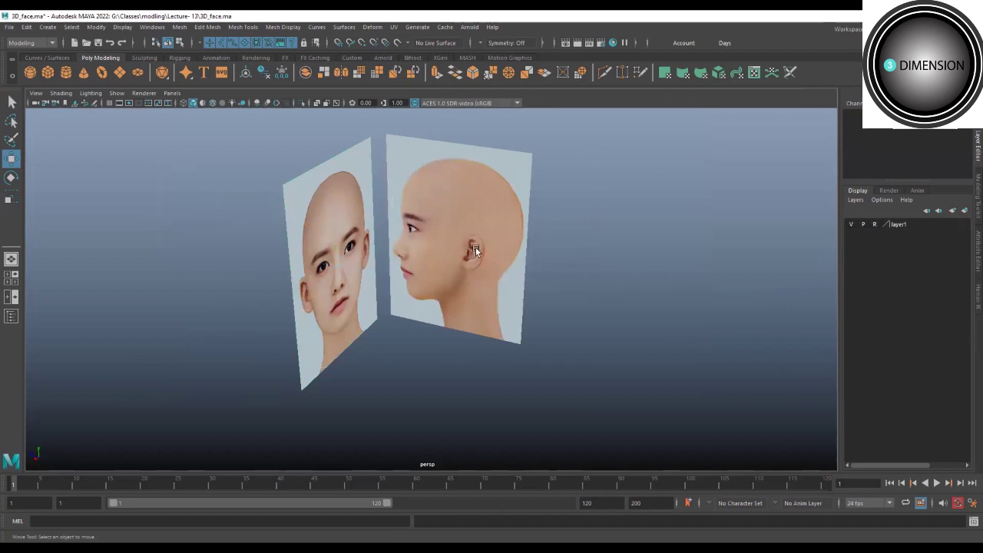
drag(475, 246, 582, 372)
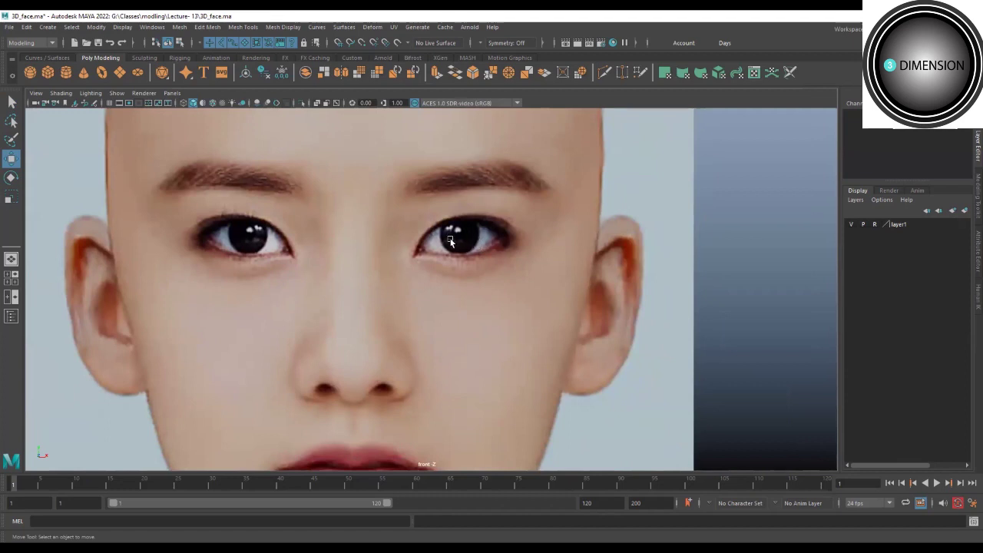
scroll(479, 240, up, 2)
scroll(461, 253, up, 2)
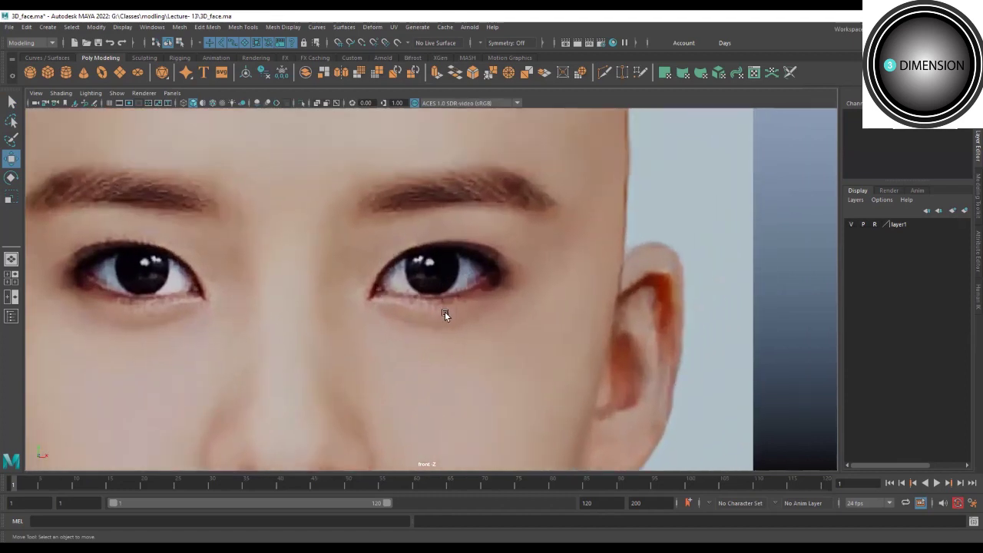
scroll(420, 271, down, 2)
scroll(418, 236, up, 1)
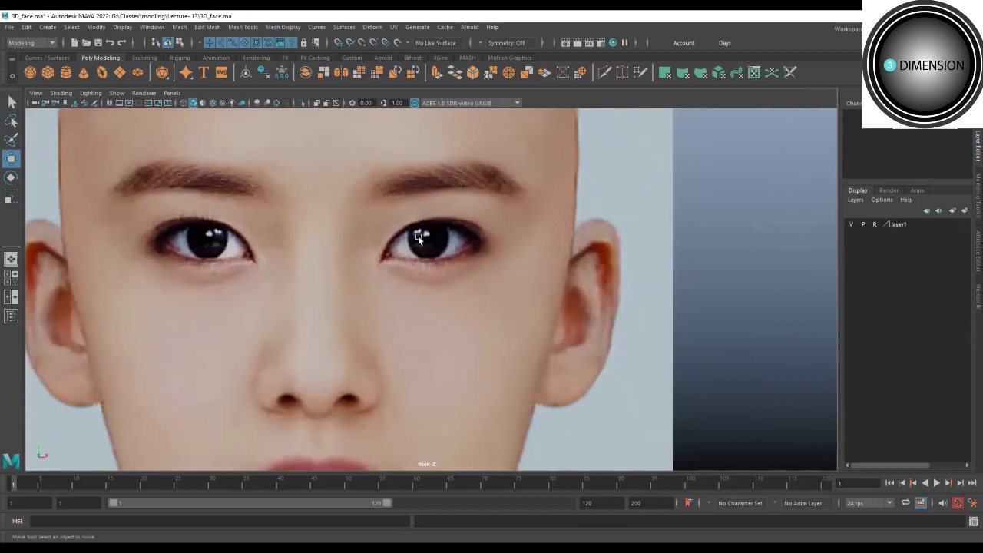
scroll(425, 264, up, 1)
scroll(426, 264, up, 1)
scroll(424, 238, up, 1)
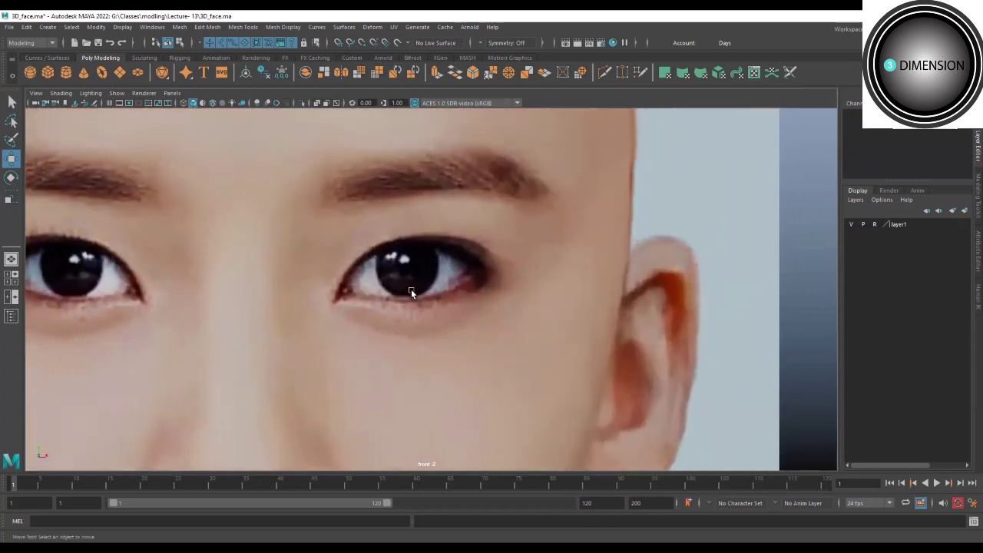
scroll(412, 292, down, 1)
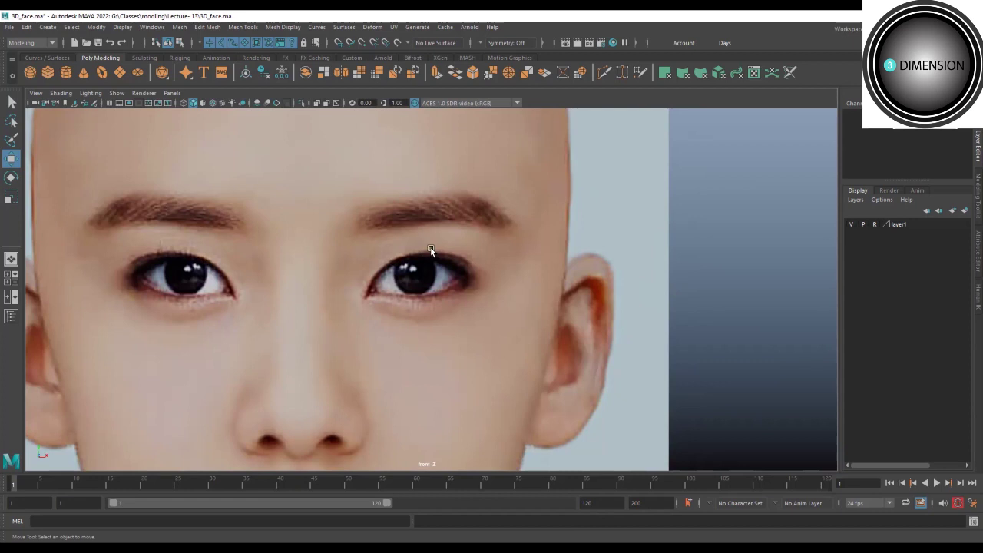
scroll(430, 247, up, 2)
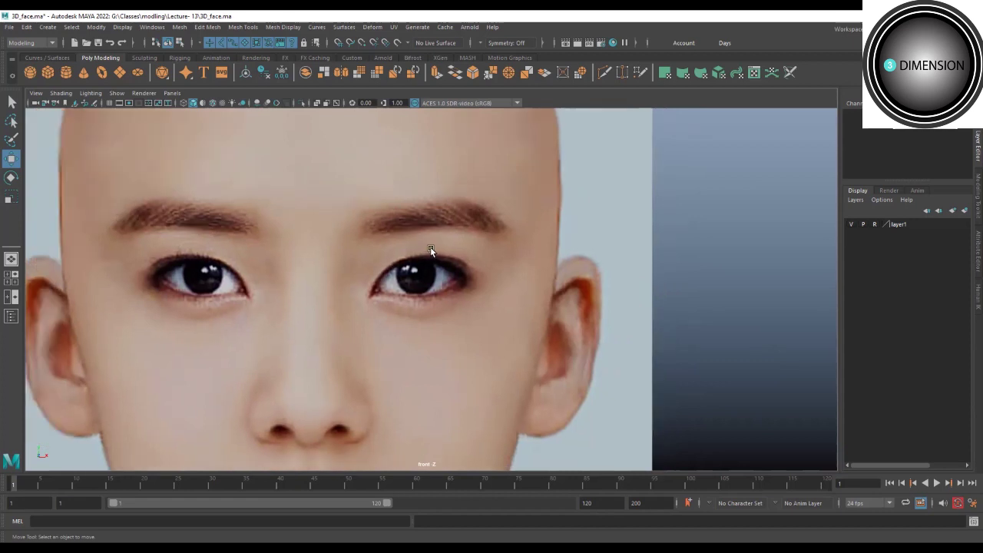
scroll(430, 247, up, 2)
scroll(404, 254, up, 2)
scroll(478, 289, up, 2)
scroll(484, 284, down, 1)
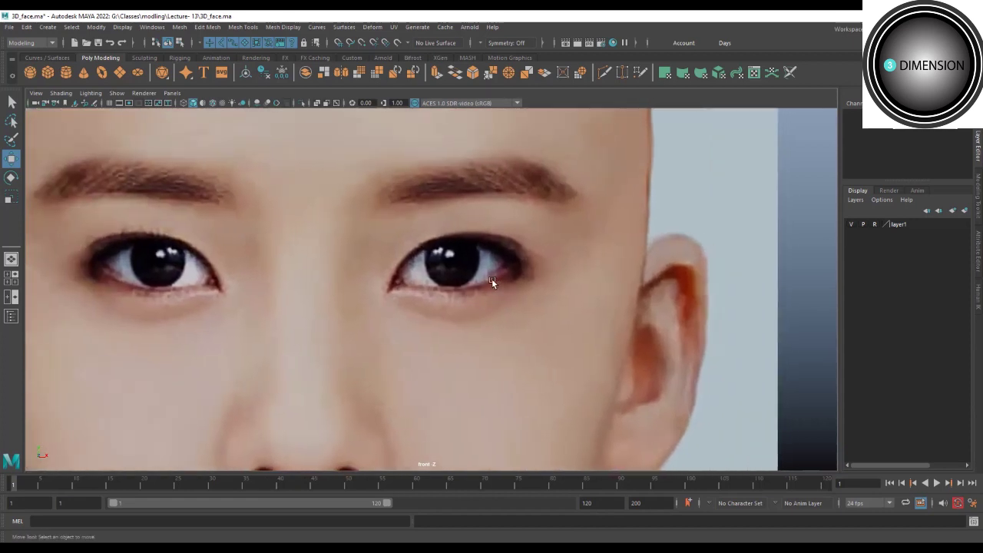
scroll(415, 279, down, 4)
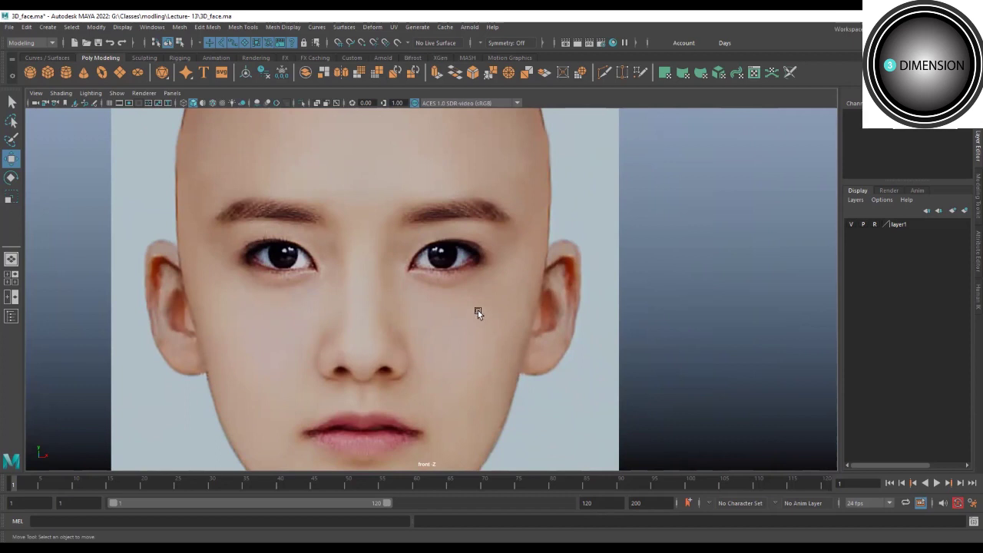
scroll(482, 305, up, 3)
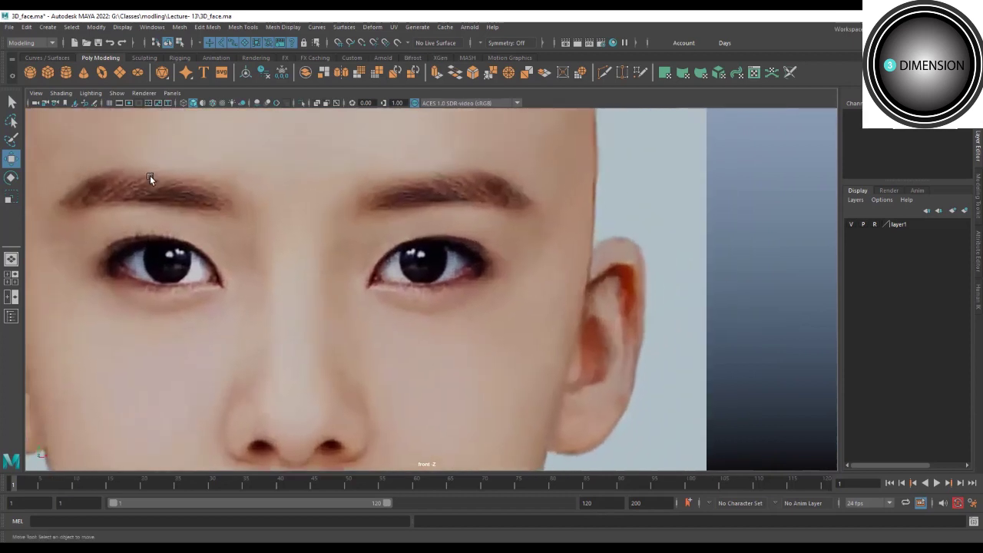
Create a polygon plane over the reference face's eye.
click(121, 72)
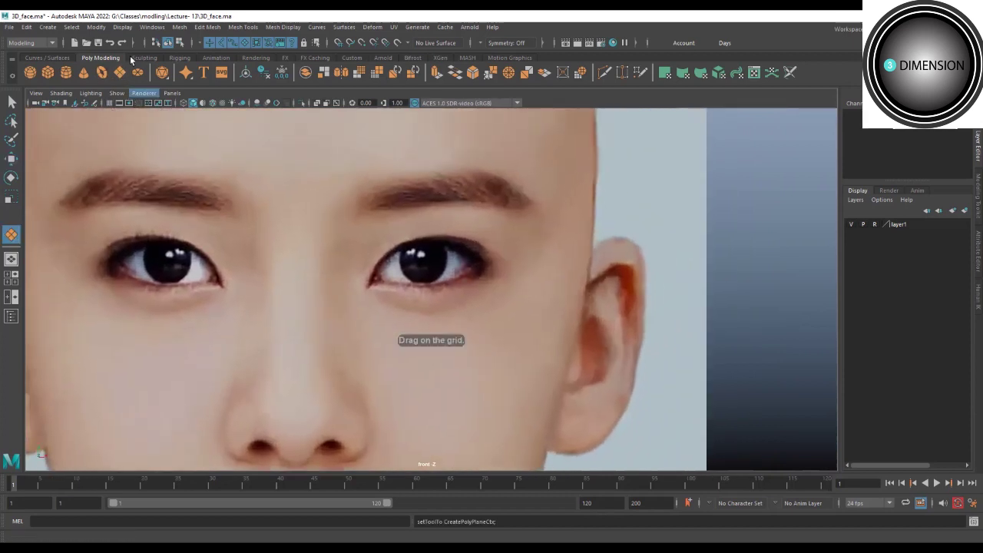
shift+right_click(371, 221)
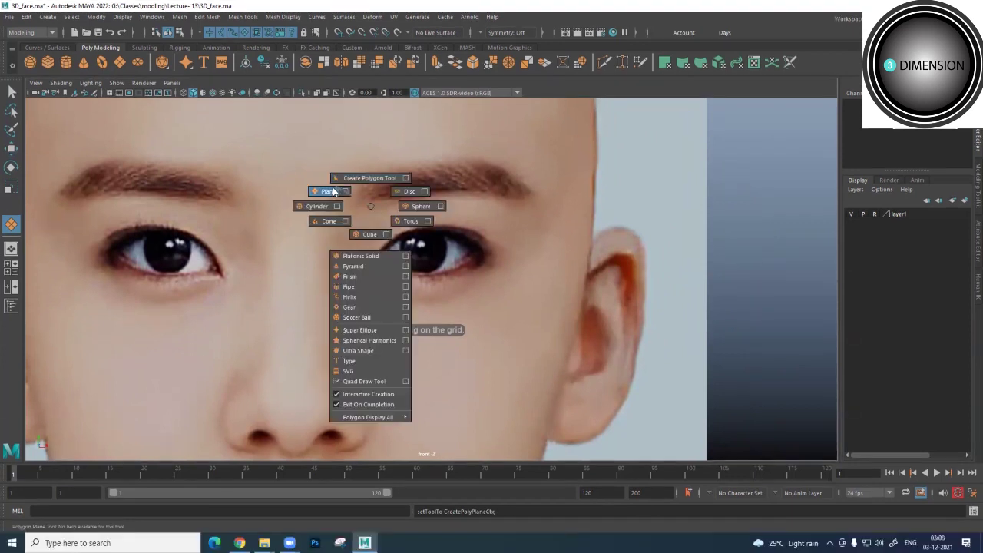
click(328, 191)
drag(364, 233, 492, 298)
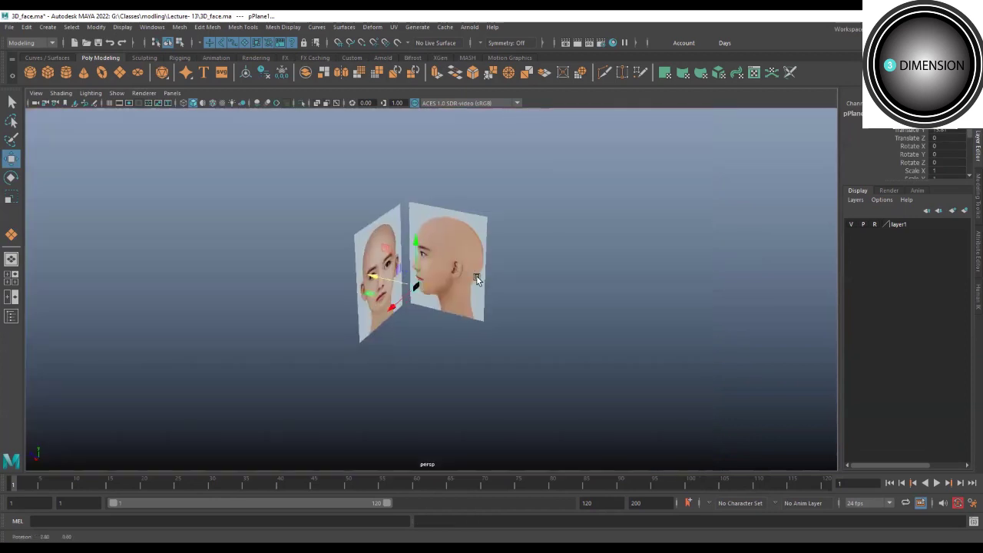
alt+drag(478, 276, 356, 223)
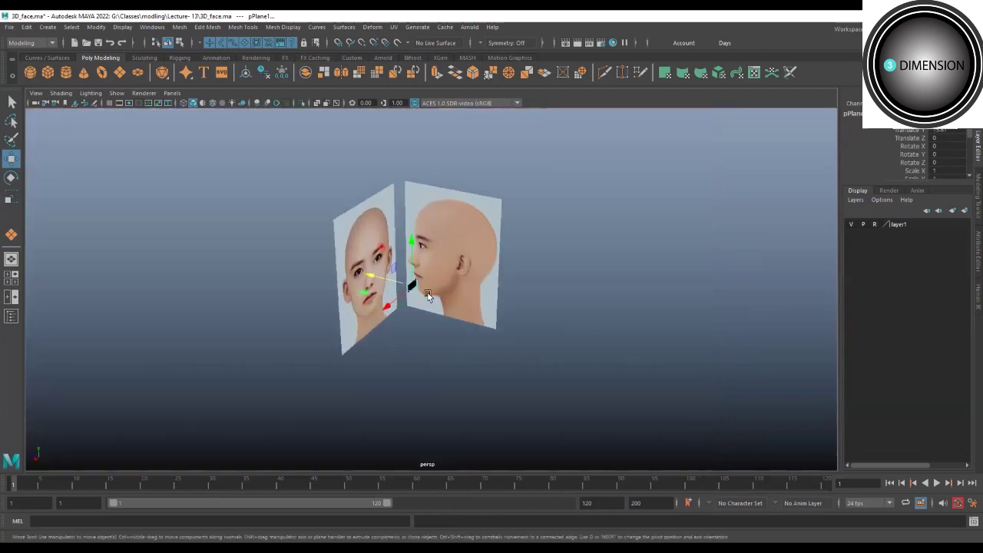
click(335, 206)
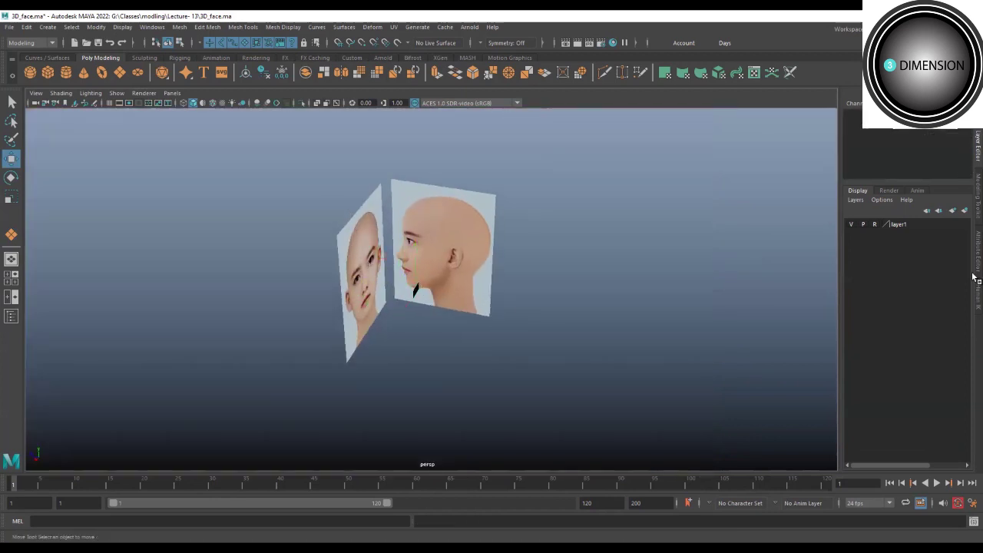
Unlock the image layer and move the front image plane to Translate Z -11.906.
click(876, 224)
click(350, 241)
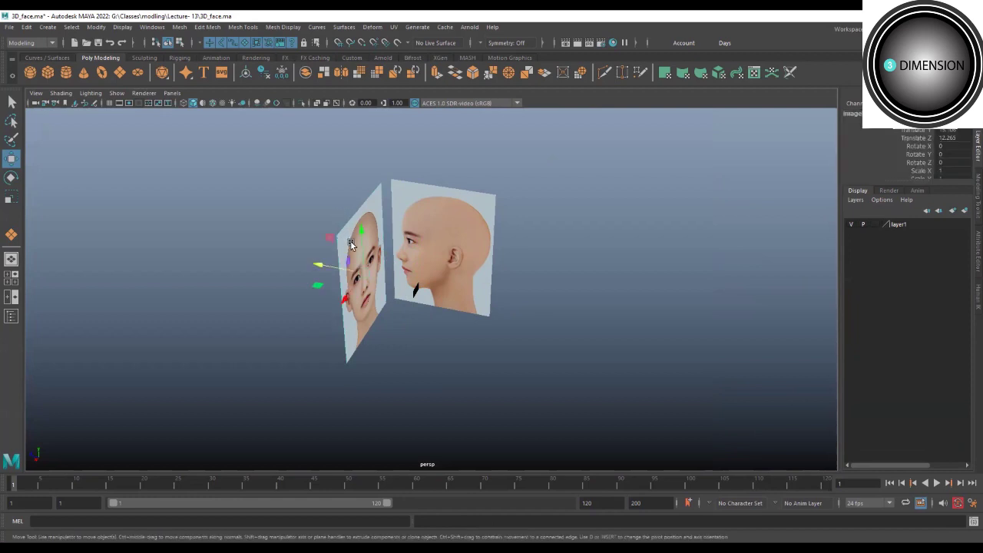
click(418, 306)
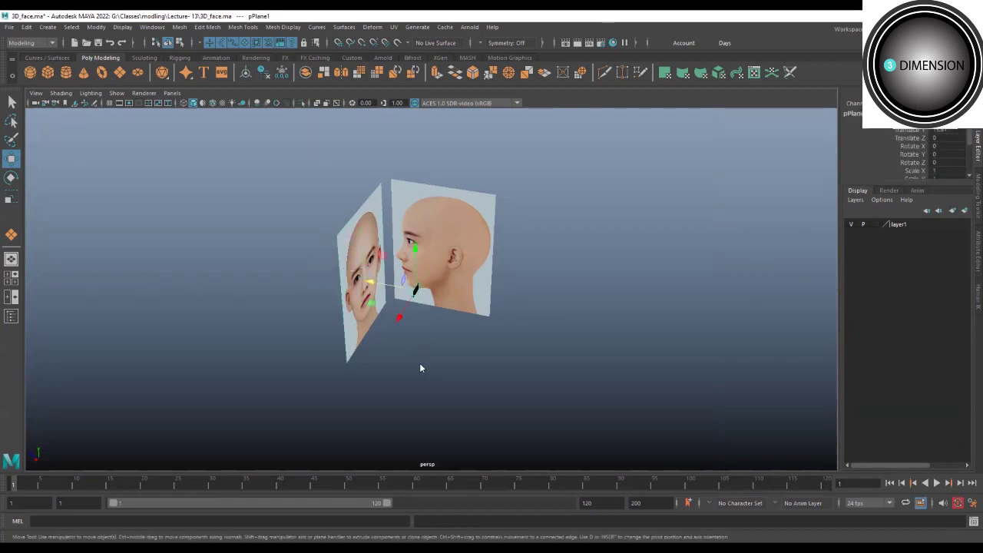
key(space)
key(space)
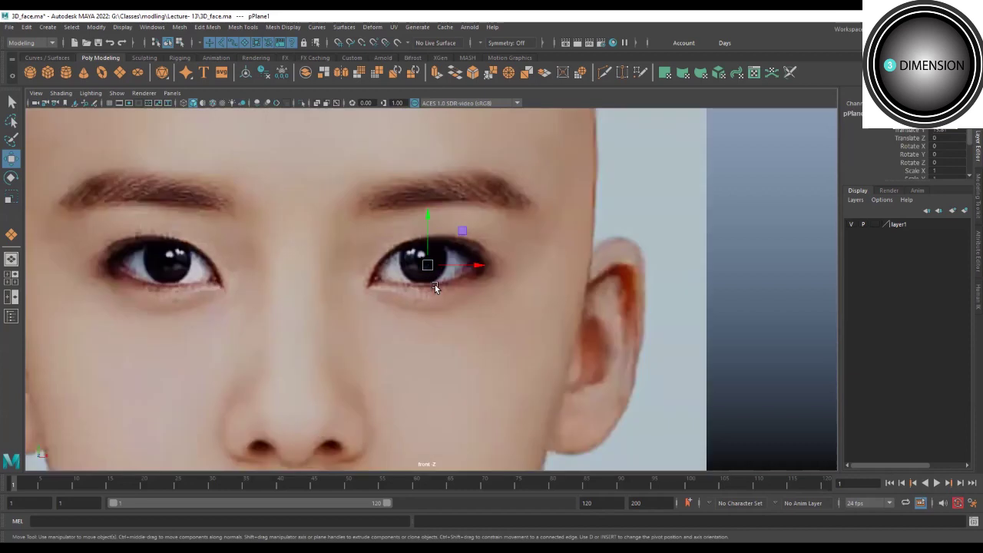
key(space)
click(444, 239)
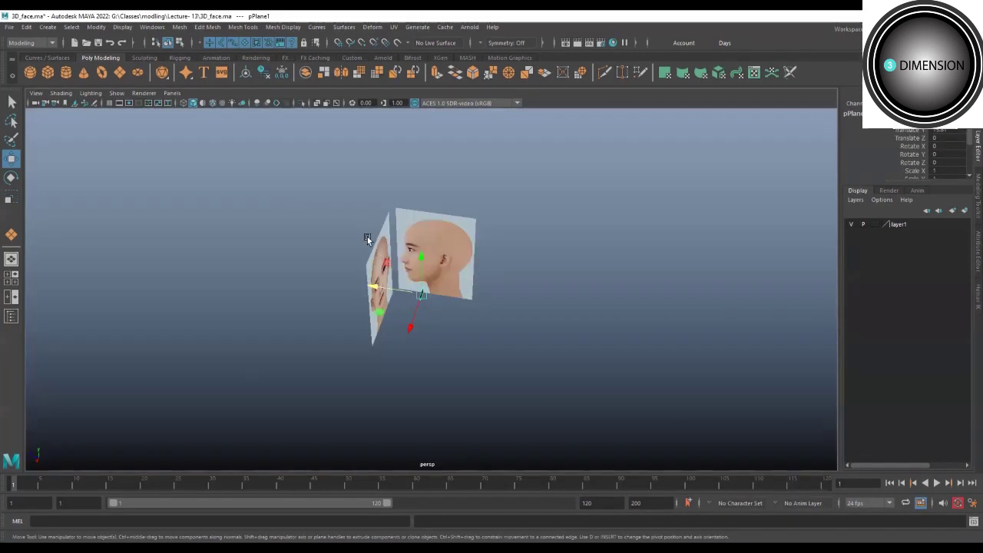
click(375, 255)
middle_drag(389, 300, 411, 305)
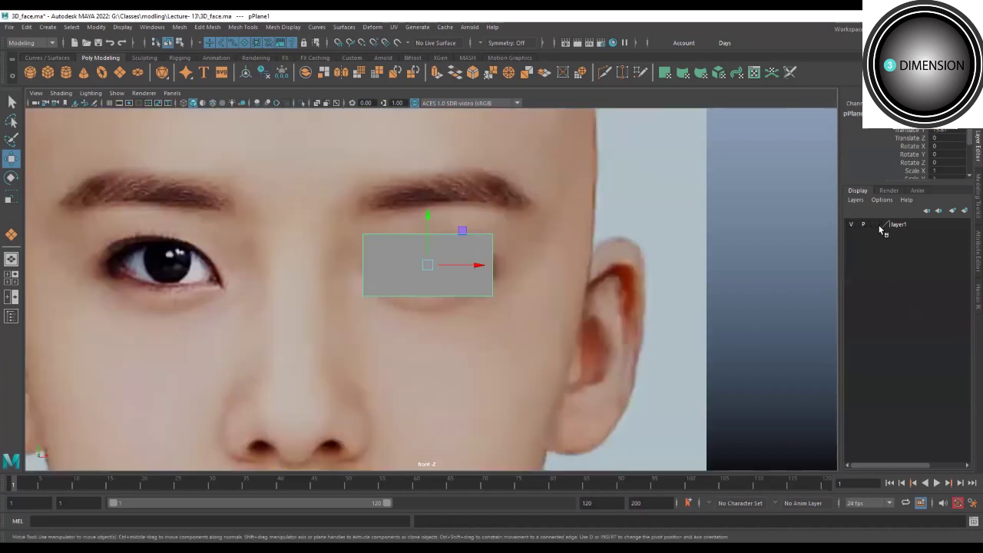
Lock layer1 as reference again and show the eye plane in wireframe.
click(874, 223)
click(874, 224)
drag(329, 183, 480, 362)
scroll(460, 334, down, 1)
key(4)
scroll(459, 332, up, 3)
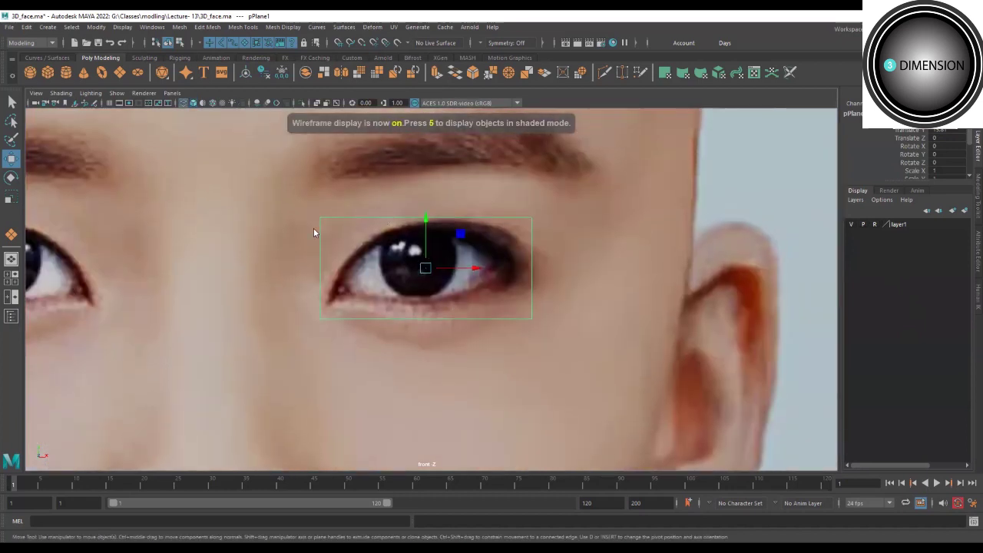
Insert three vertical edge loops across pPlane1, including loops either side of the pupil.
shift+right_drag(385, 217, 320, 227)
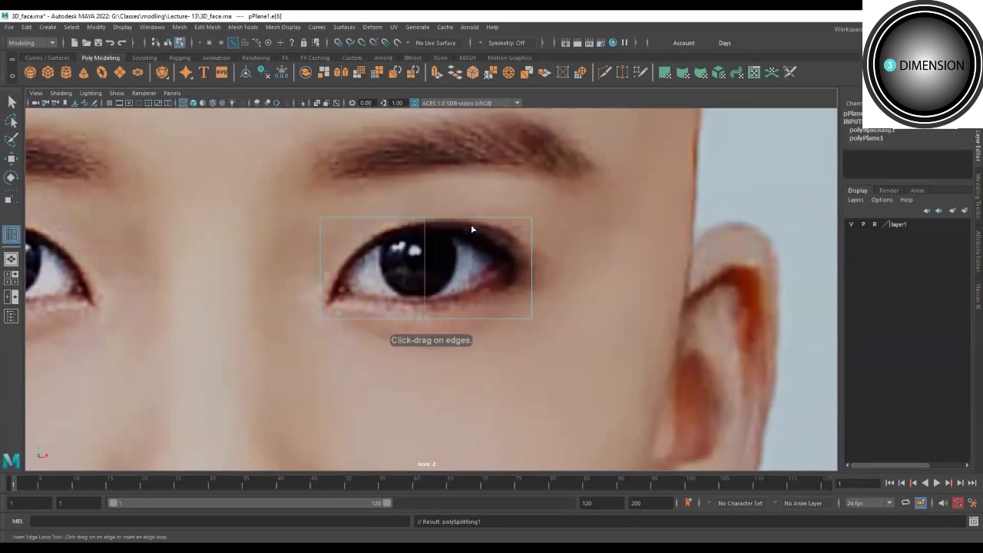
drag(426, 264, 424, 262)
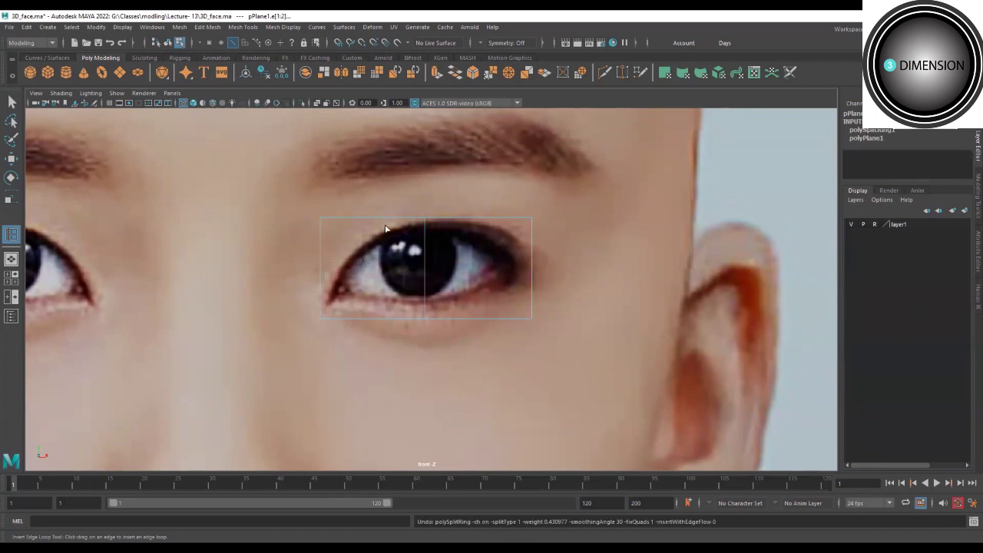
click(371, 219)
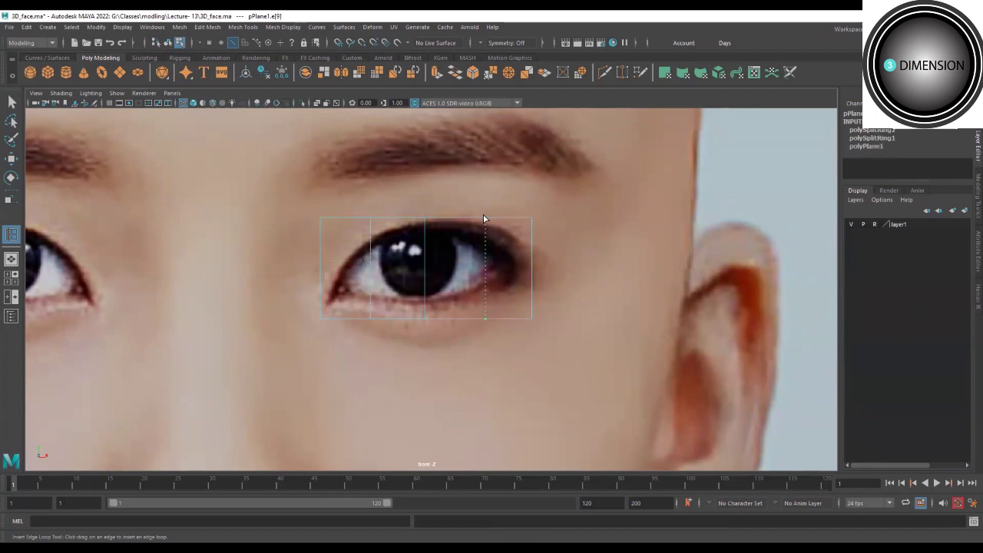
drag(487, 219, 481, 245)
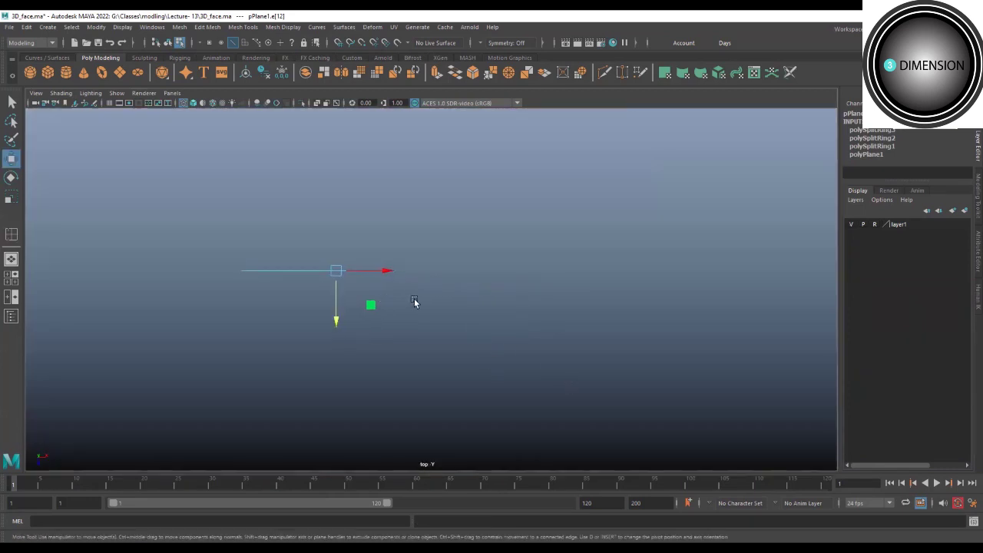
Move the plane forward to the front of the eye in side view.
scroll(588, 400, up, 3)
scroll(468, 243, up, 3)
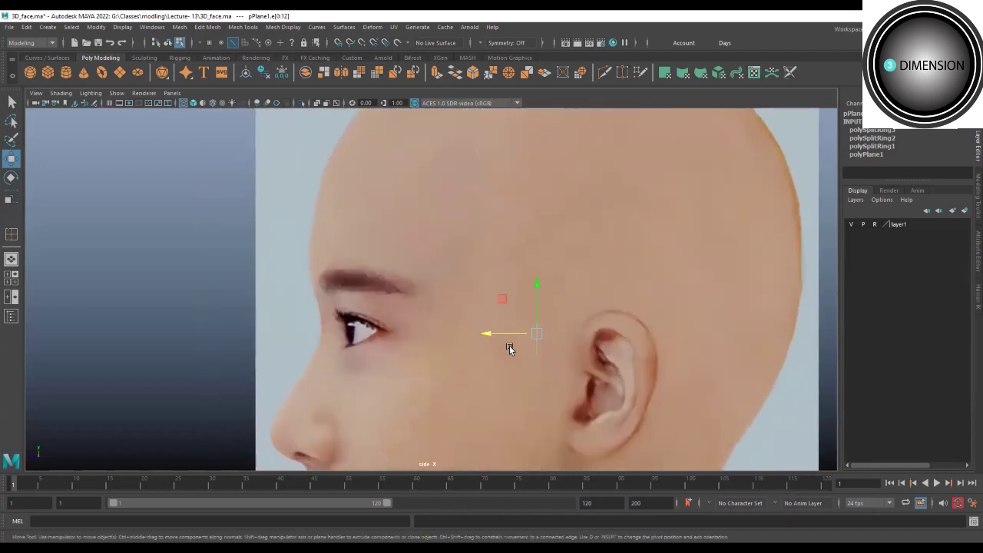
drag(509, 346, 296, 338)
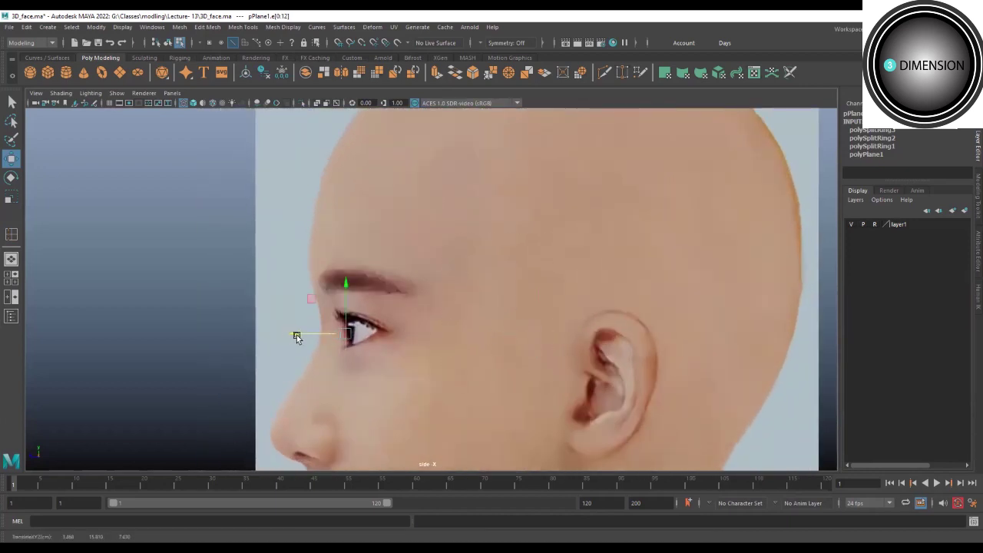
scroll(373, 352, down, 2)
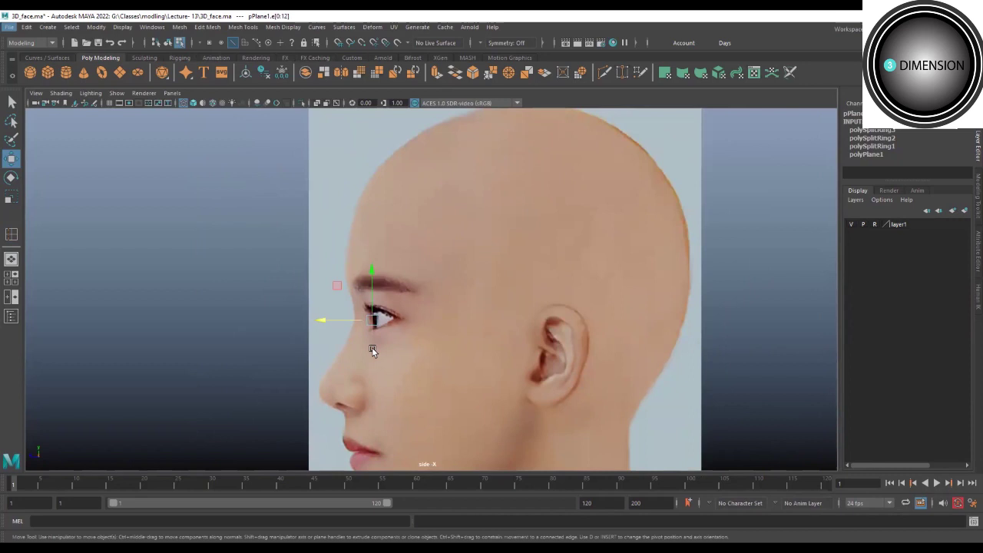
Switch to the four-view layout and enlarge the front and side panes.
key(space)
scroll(292, 376, up, 3)
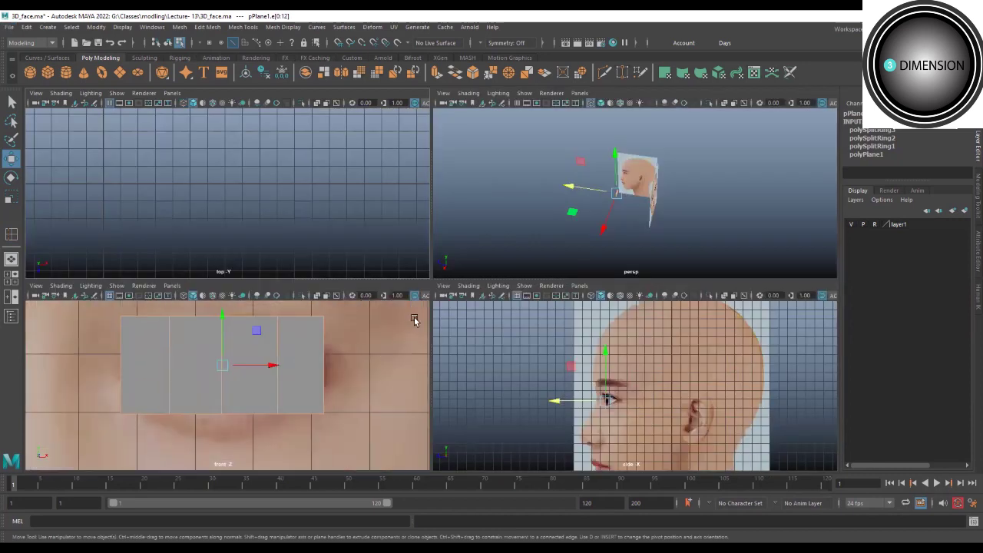
drag(432, 165, 435, 177)
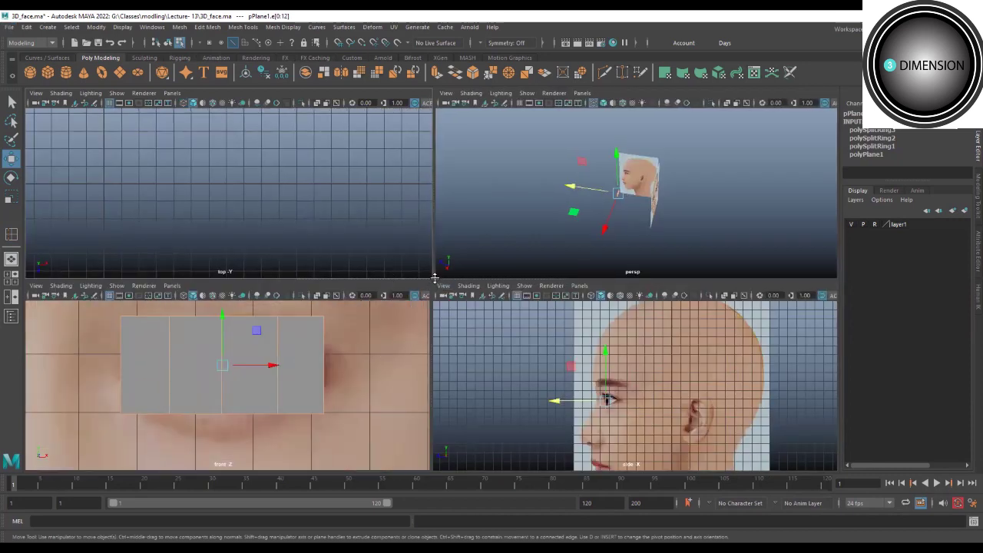
drag(434, 278, 416, 235)
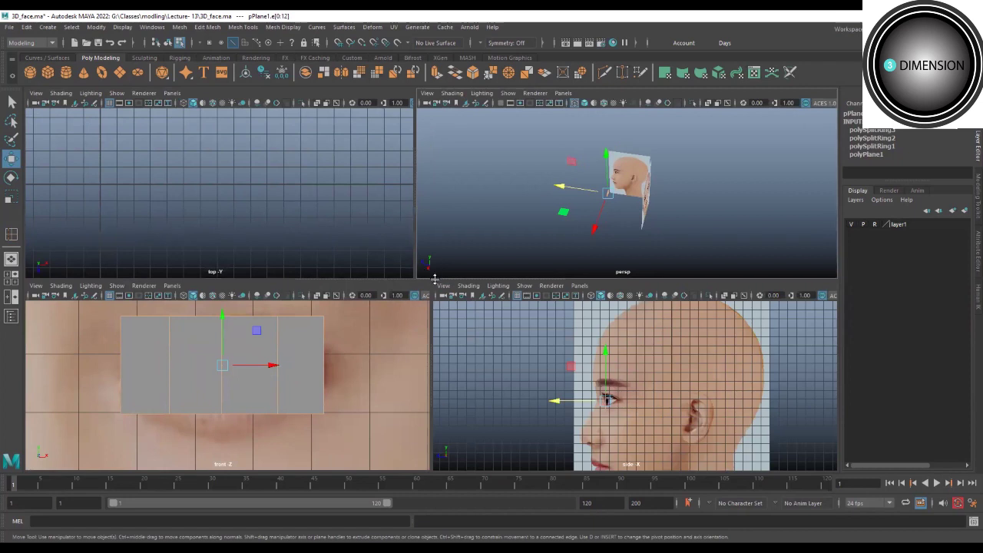
drag(434, 278, 427, 115)
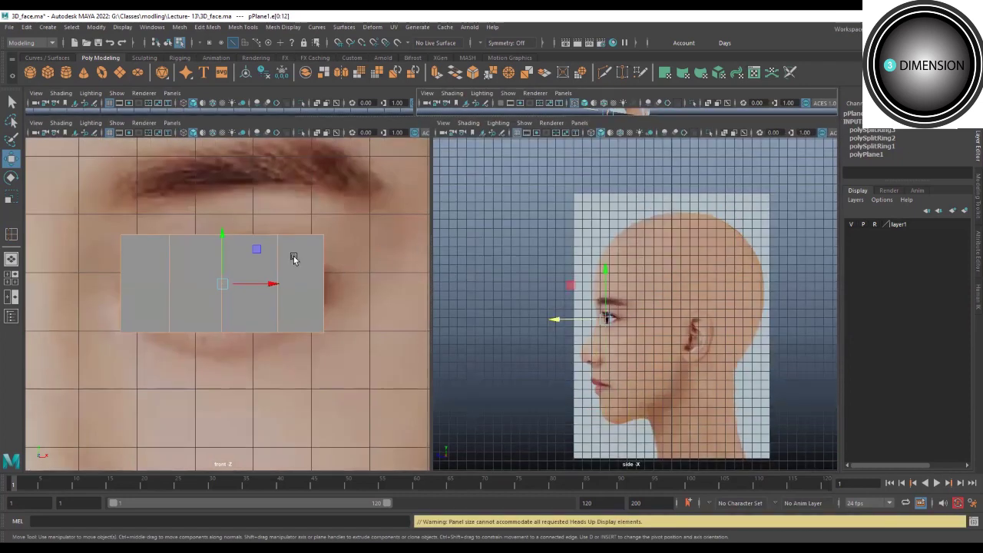
scroll(293, 259, up, 3)
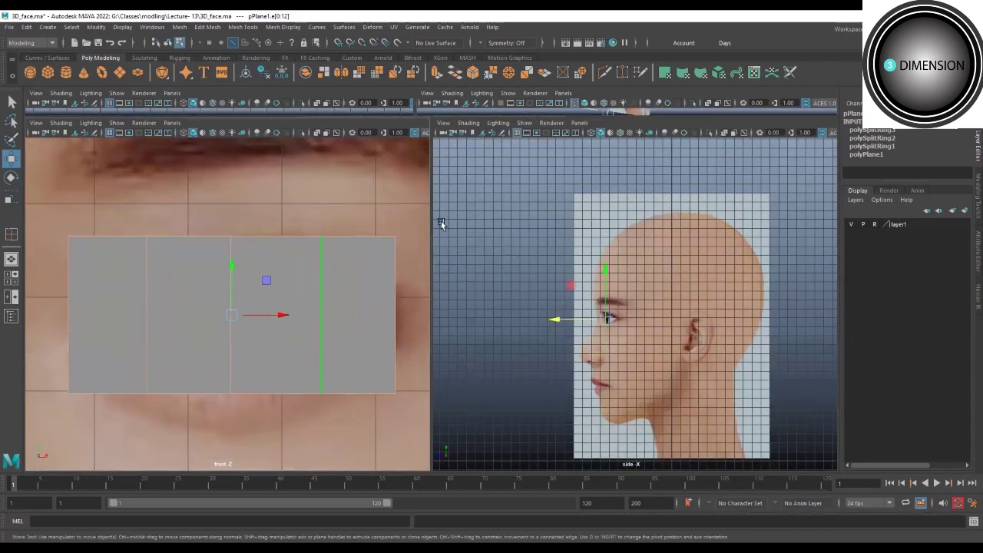
Show the front and side views in wireframe, zoom on the eye, and set the left pane to Top.
key(F8)
key(4)
scroll(539, 316, up, 5)
key(4)
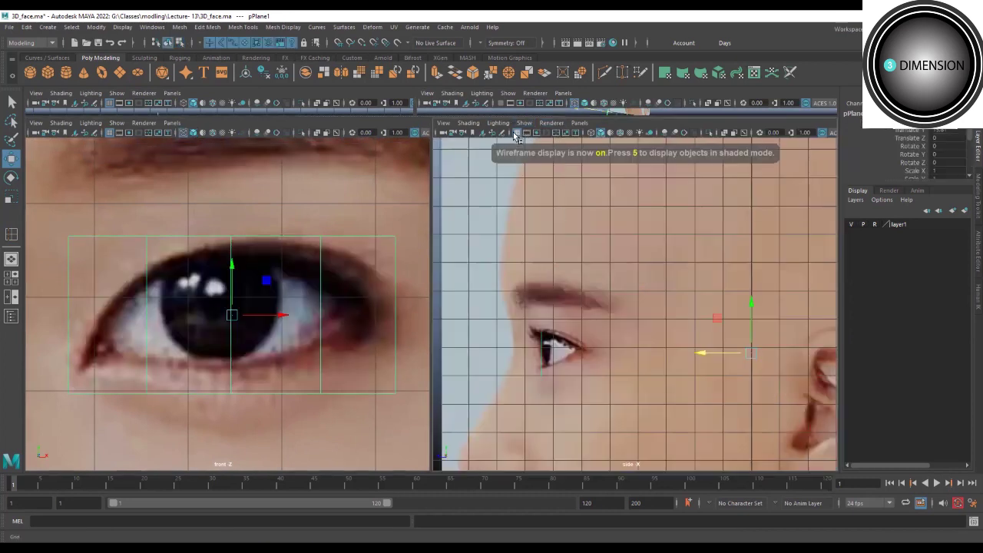
alt+middle_drag(588, 363, 578, 308)
scroll(580, 301, up, 2)
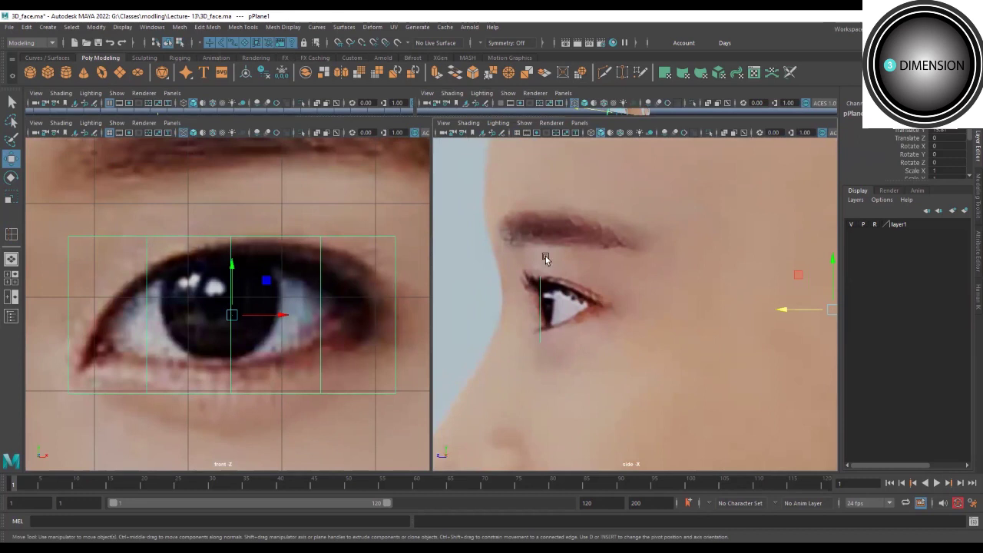
key(space)
click(260, 249)
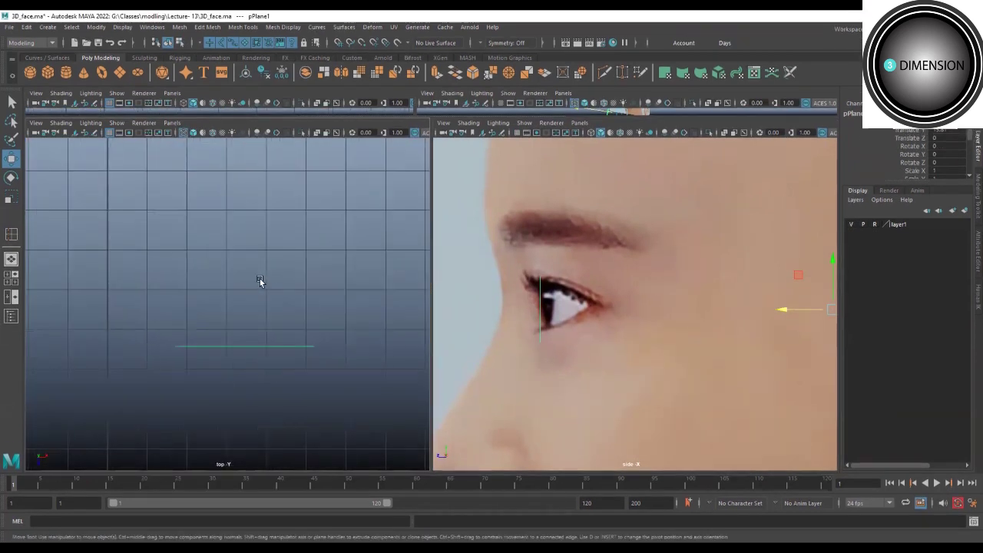
In vertex mode, push the plane's outer vertices back around the eye in top view.
right_drag(279, 347, 221, 248)
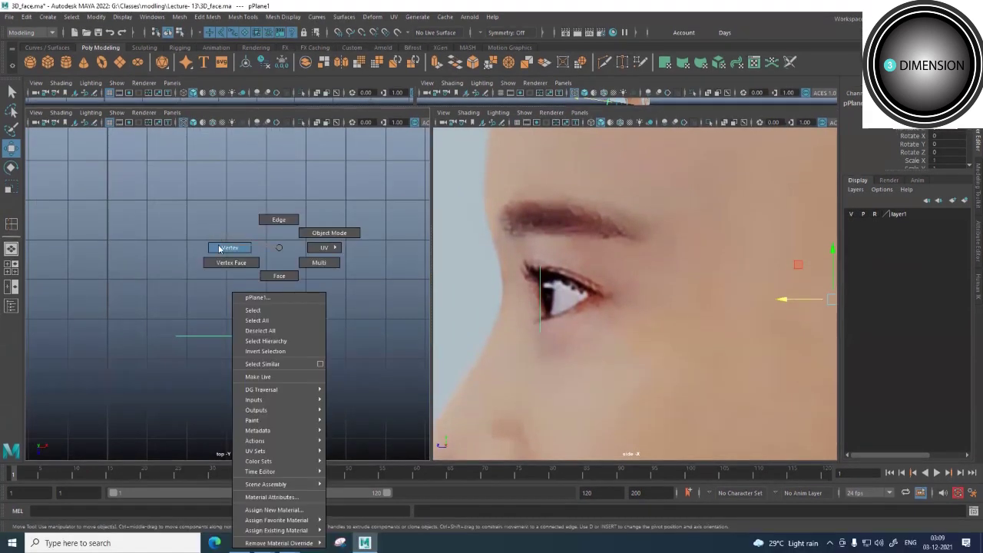
click(314, 345)
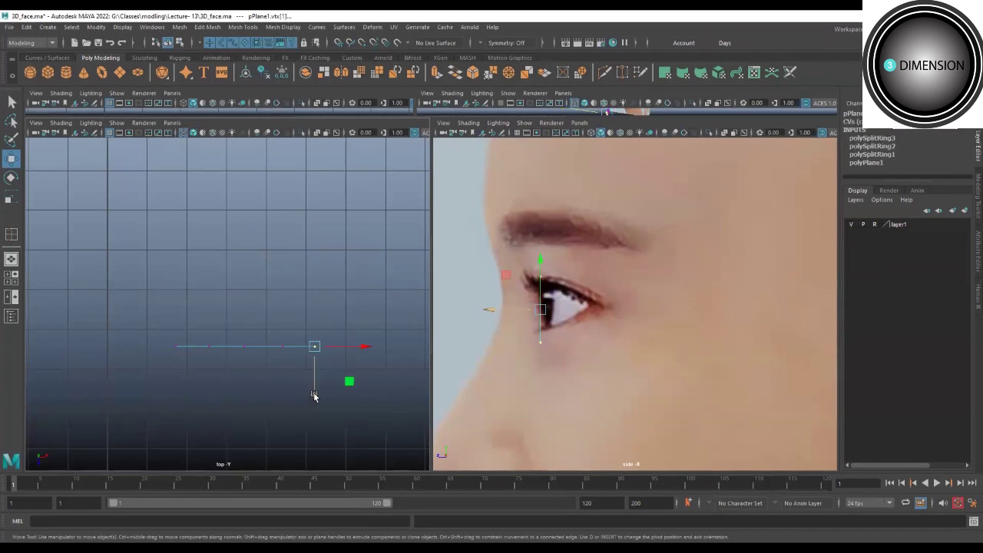
drag(314, 395, 316, 351)
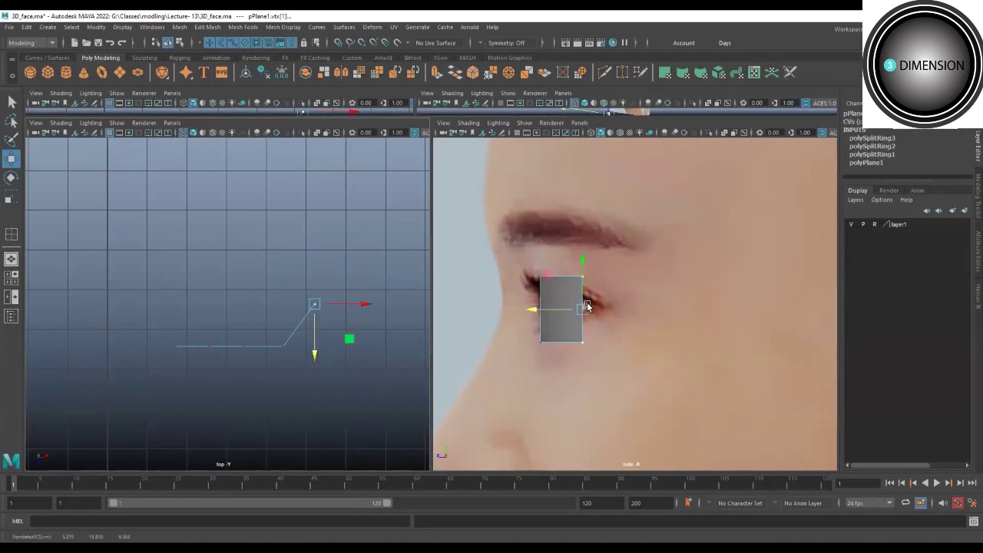
drag(314, 356, 316, 346)
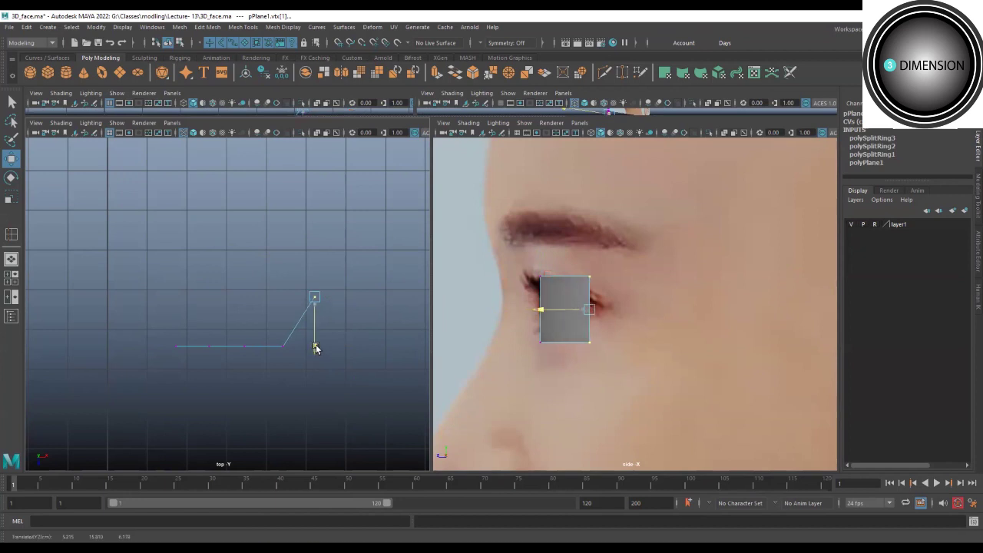
Pull the inner vertex columns back to curve the plane, then restore the front view.
mouse_move(158, 321)
mouse_down()
mouse_move(171, 393)
mouse_move(177, 372)
mouse_up()
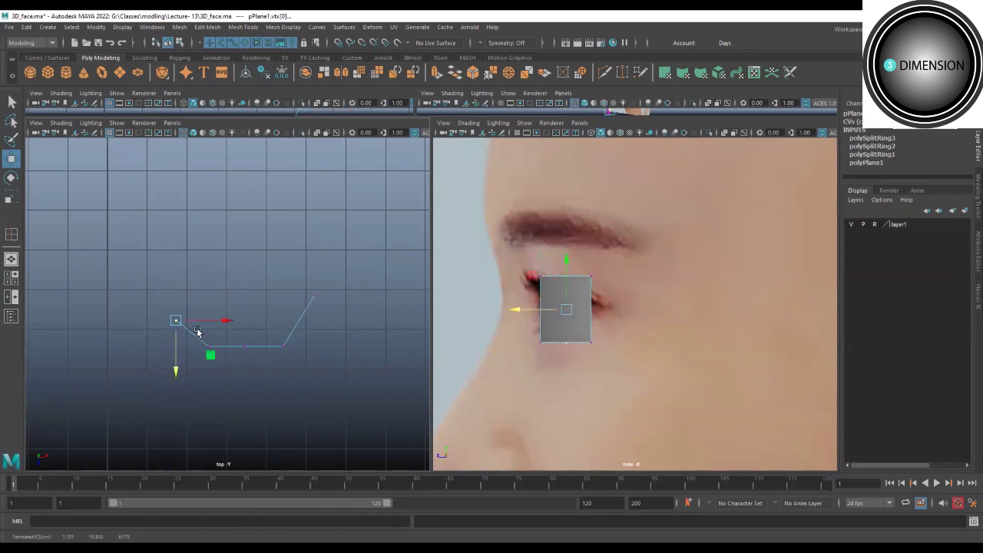
click(244, 347)
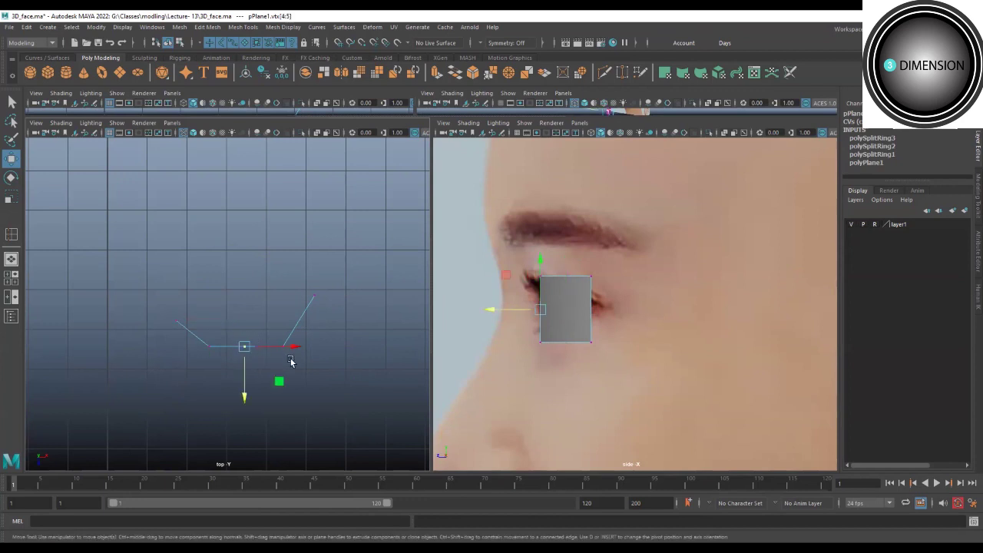
click(283, 346)
drag(215, 353, 193, 328)
drag(245, 395, 245, 388)
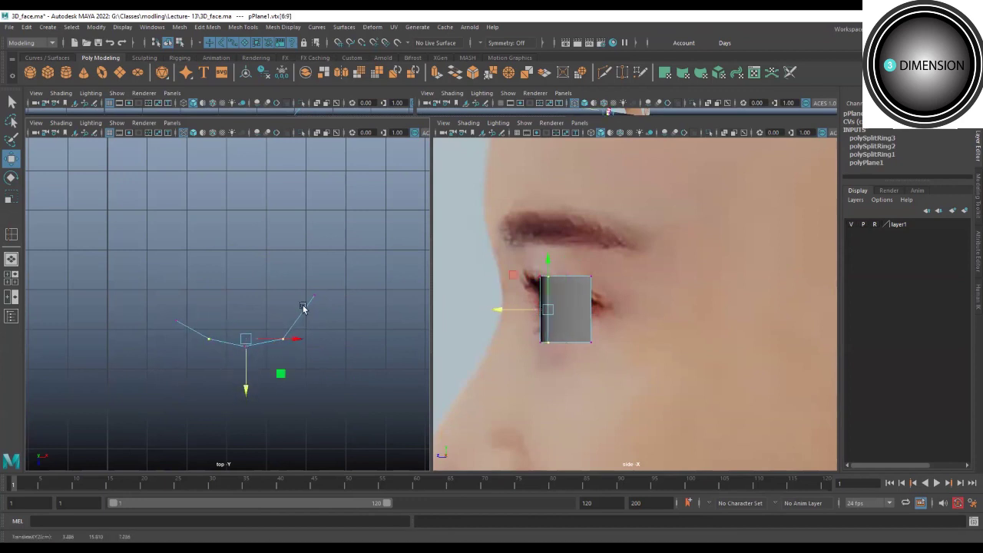
click(284, 338)
drag(286, 338, 290, 333)
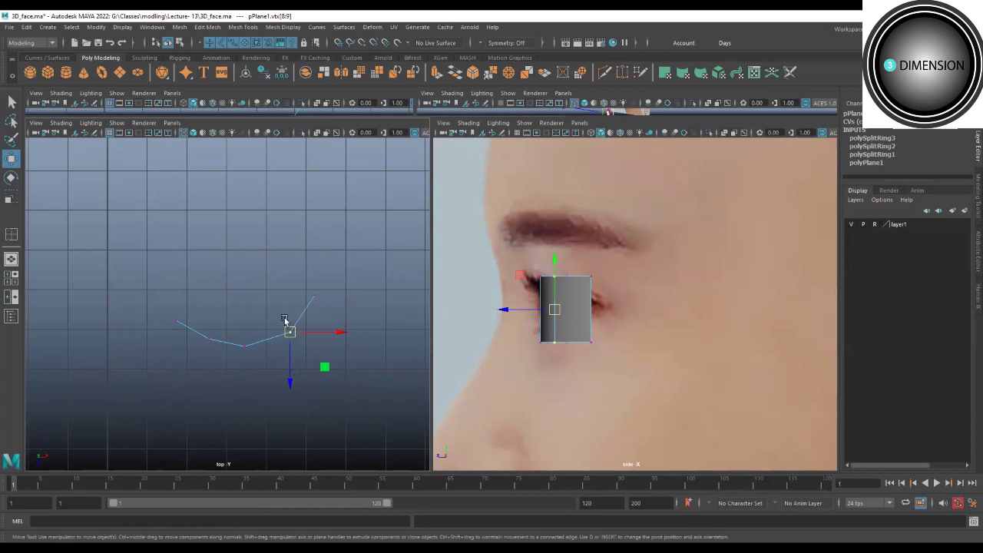
drag(285, 321, 260, 273)
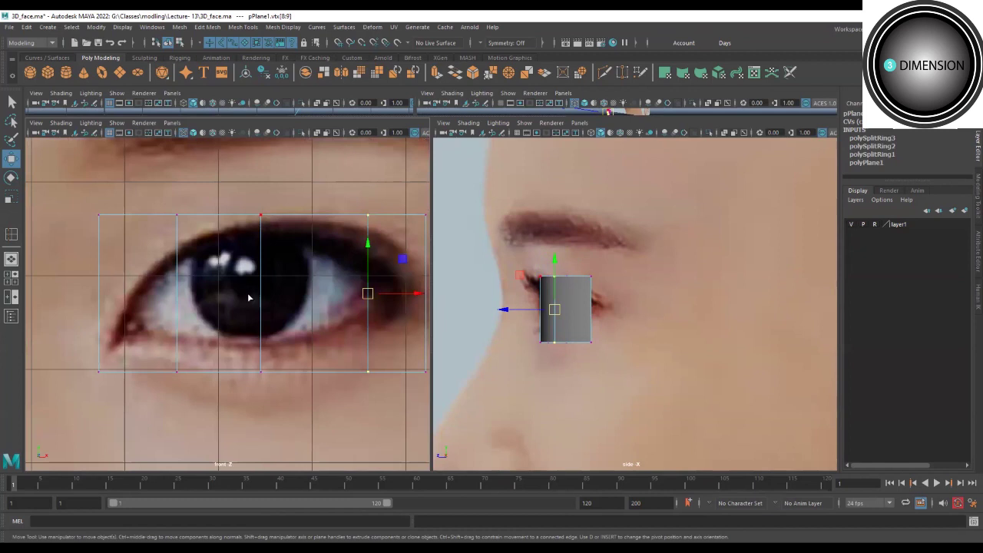
shift+right_drag(247, 297, 254, 298)
Maximize and centre the front view with the grid hidden, ready to move vertices.
scroll(253, 298, down, 5)
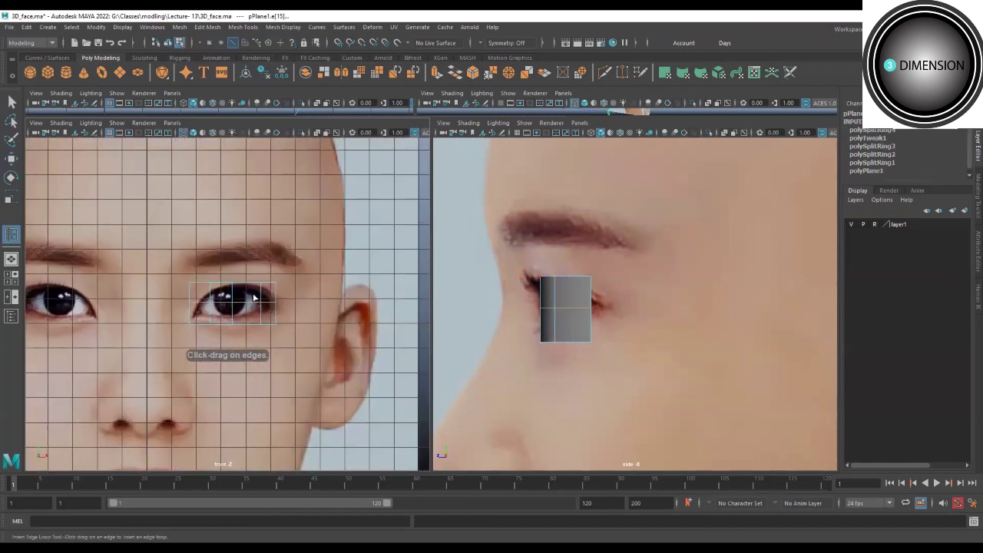
key(space)
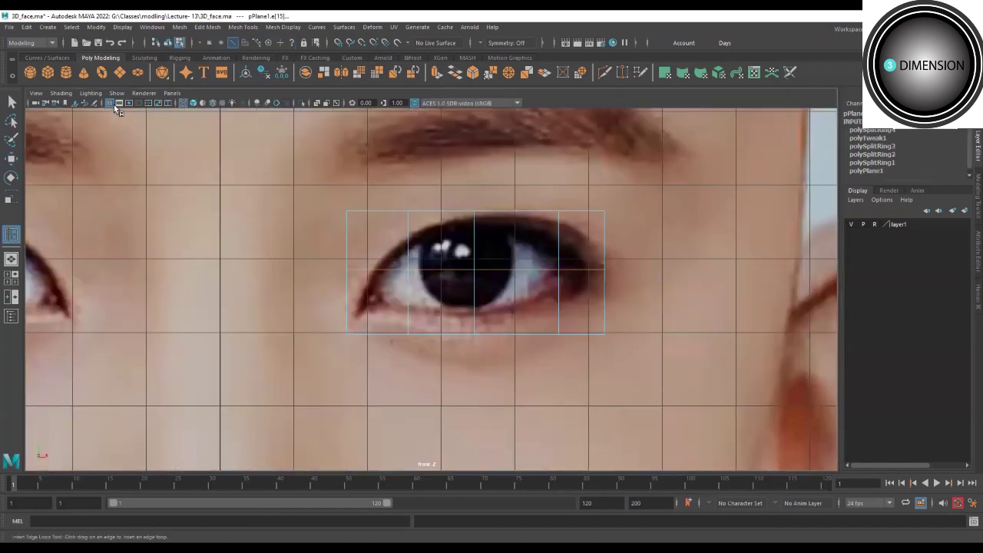
click(115, 106)
alt+middle_drag(434, 284, 355, 294)
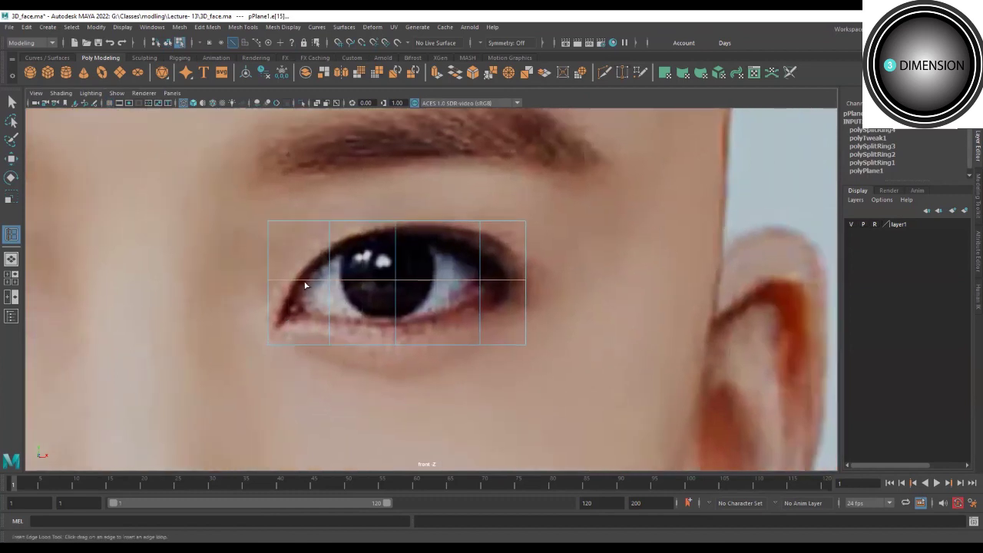
key(w)
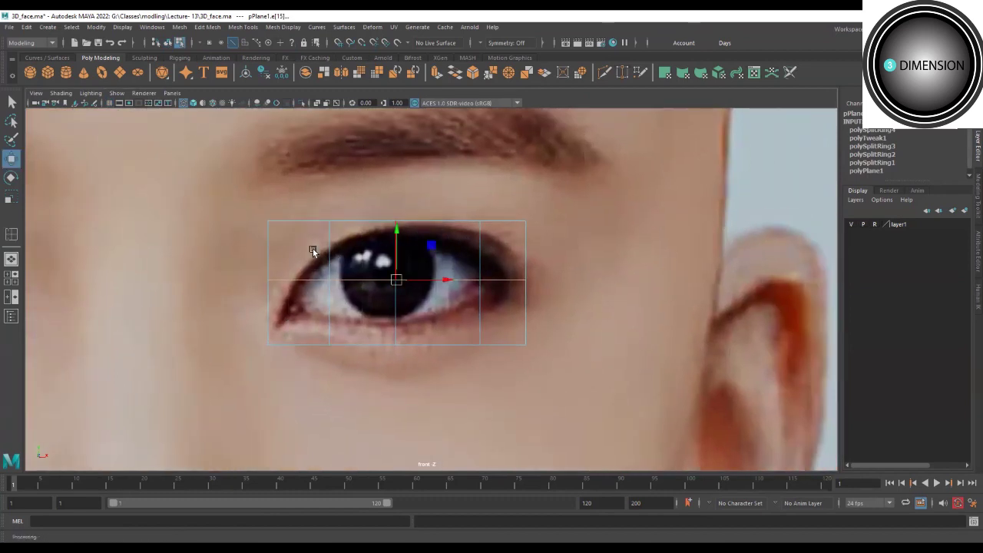
key(F9)
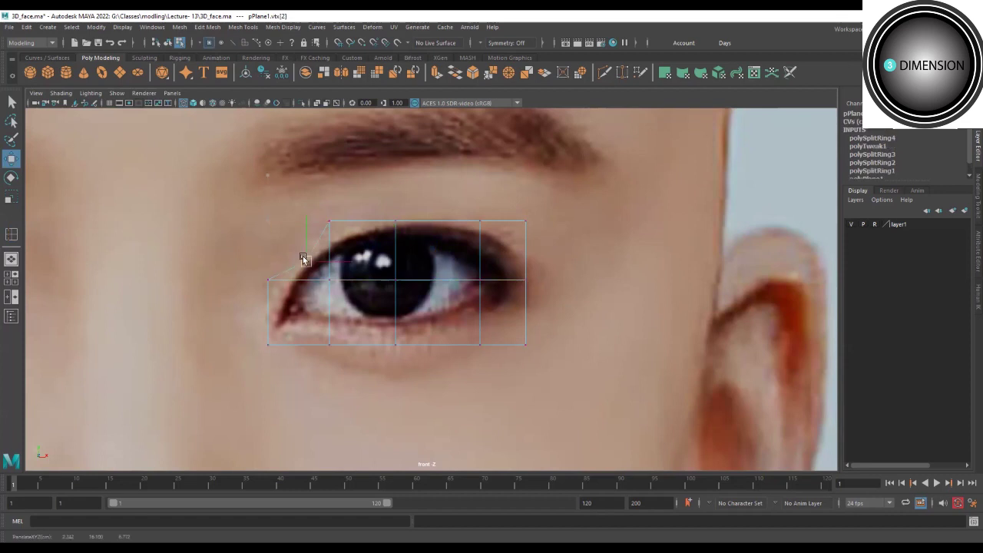
Drag the inner-corner and bottom-row vertices onto the lower eyelid and outer corner.
drag(266, 279, 278, 310)
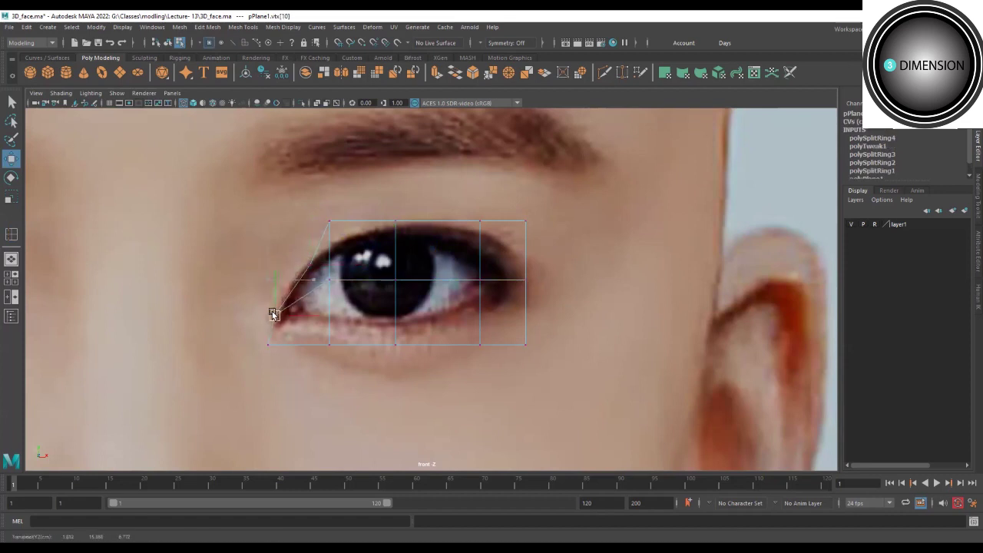
drag(269, 345, 281, 328)
click(319, 350)
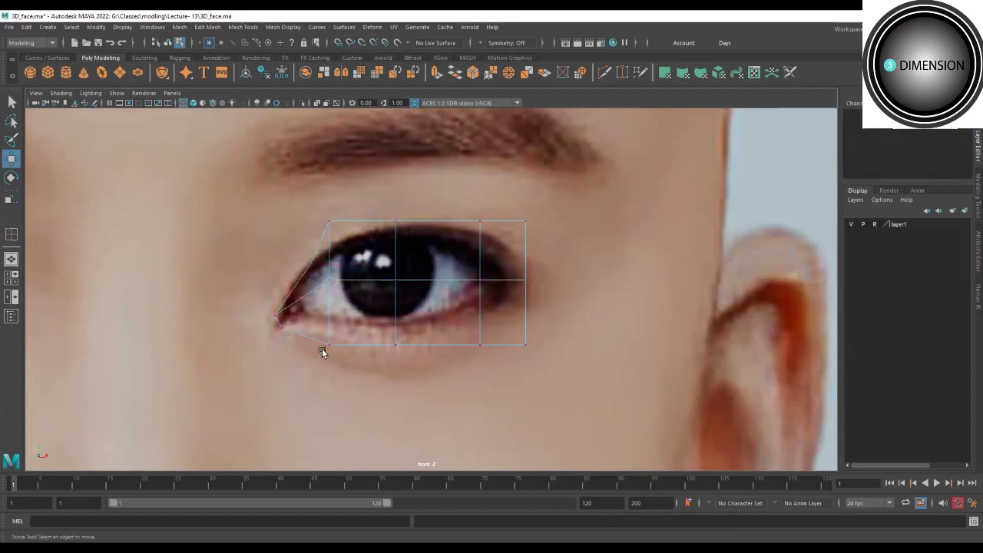
click(331, 347)
drag(333, 350, 330, 325)
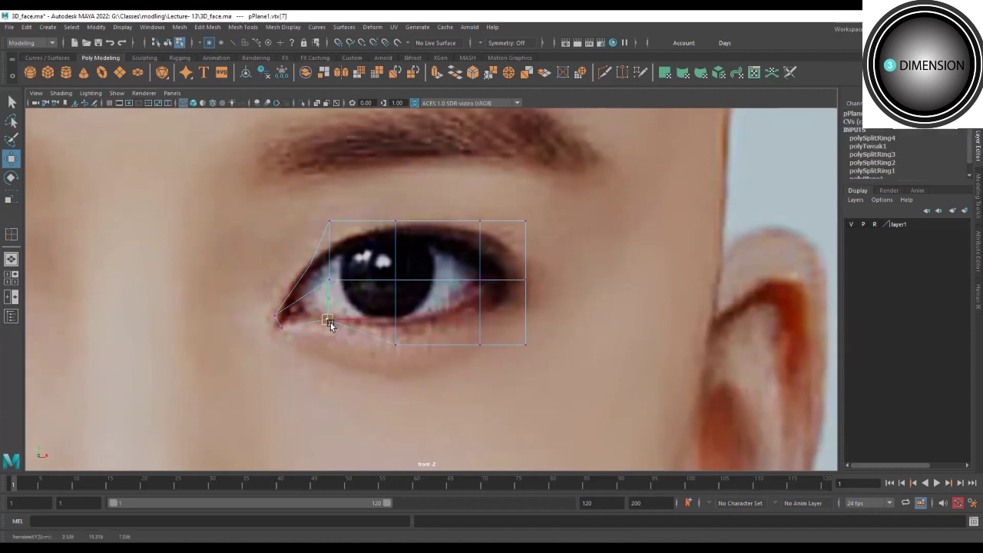
click(400, 350)
drag(399, 350, 395, 325)
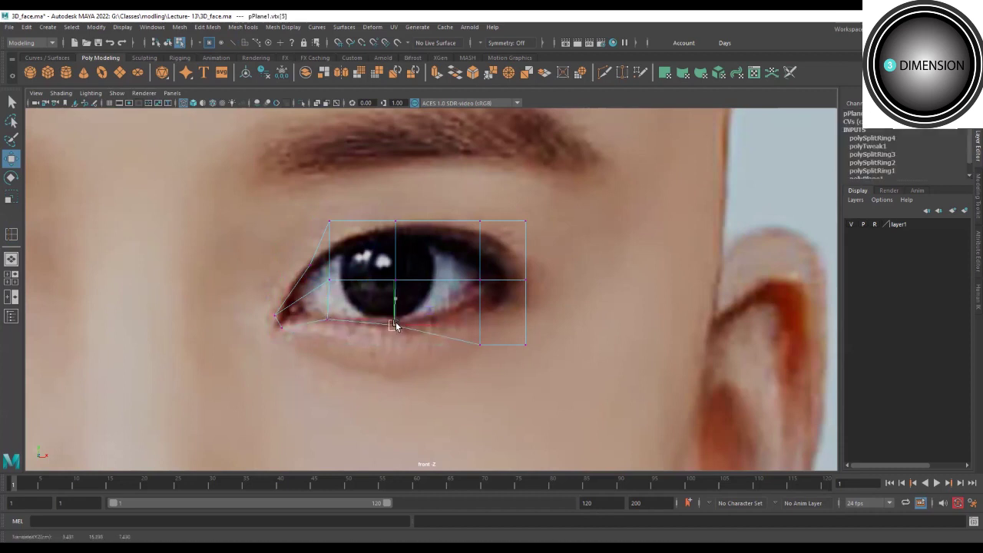
click(488, 355)
drag(489, 355, 476, 315)
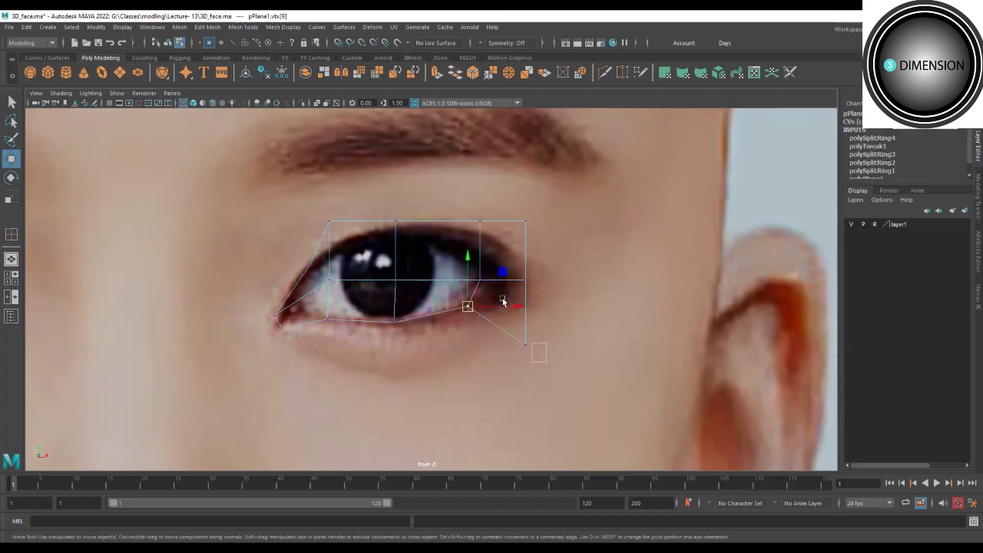
click(526, 341)
mouse_move(527, 333)
mouse_down()
mouse_move(501, 290)
mouse_move(492, 296)
mouse_move(506, 275)
mouse_up()
click(527, 279)
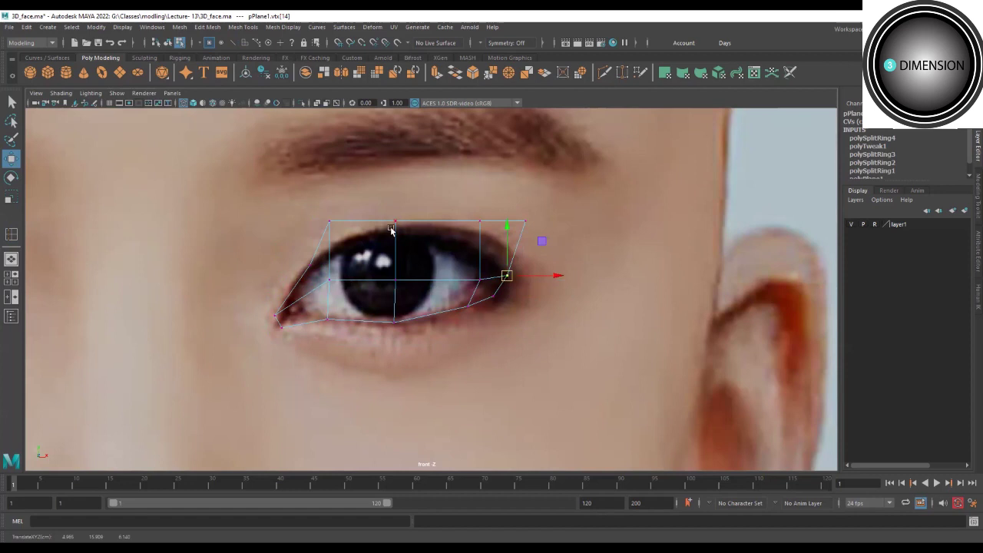
Lower the top-row vertices onto the upper eyelid, pulling the top-right corner to the outer corner.
click(329, 222)
drag(329, 222, 335, 246)
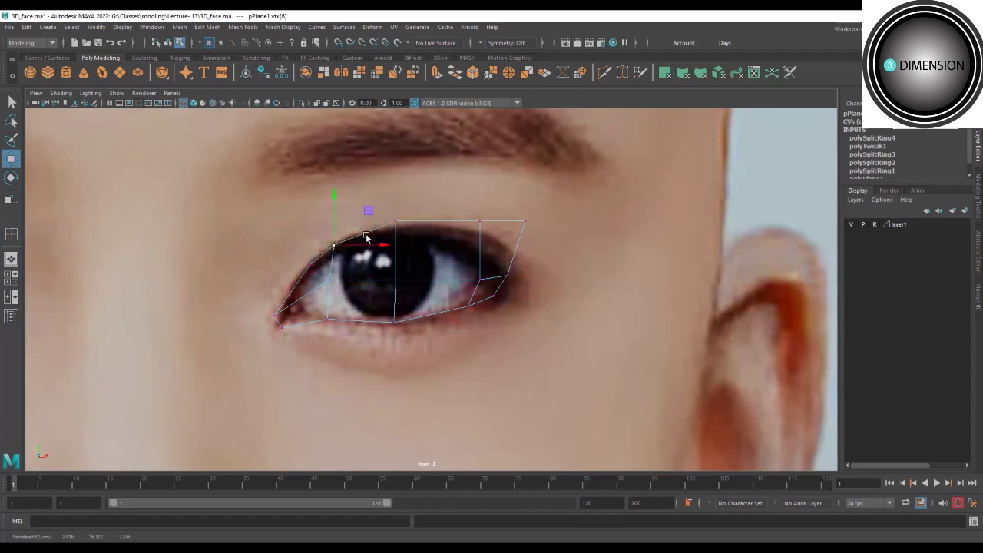
click(395, 222)
drag(395, 223, 394, 230)
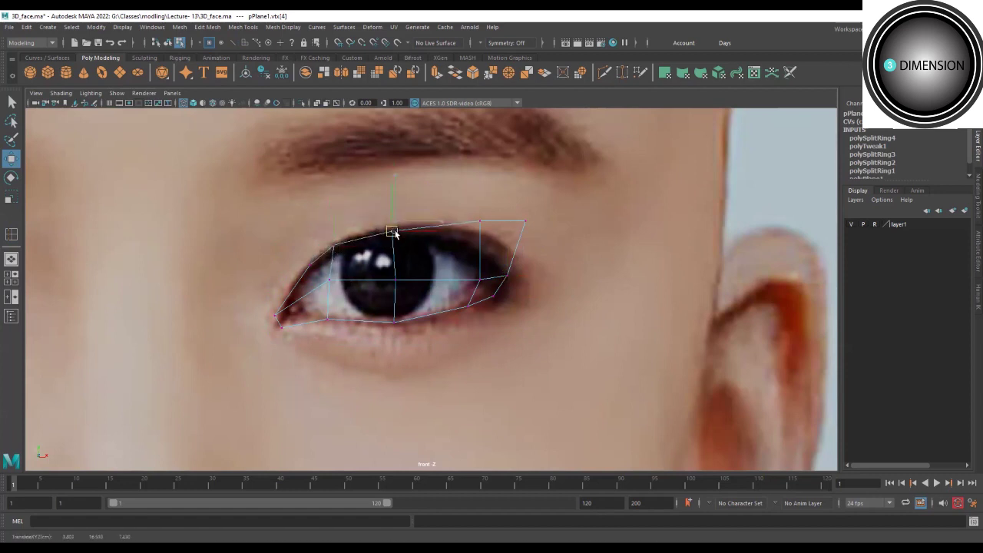
click(479, 221)
drag(481, 223, 459, 244)
click(522, 222)
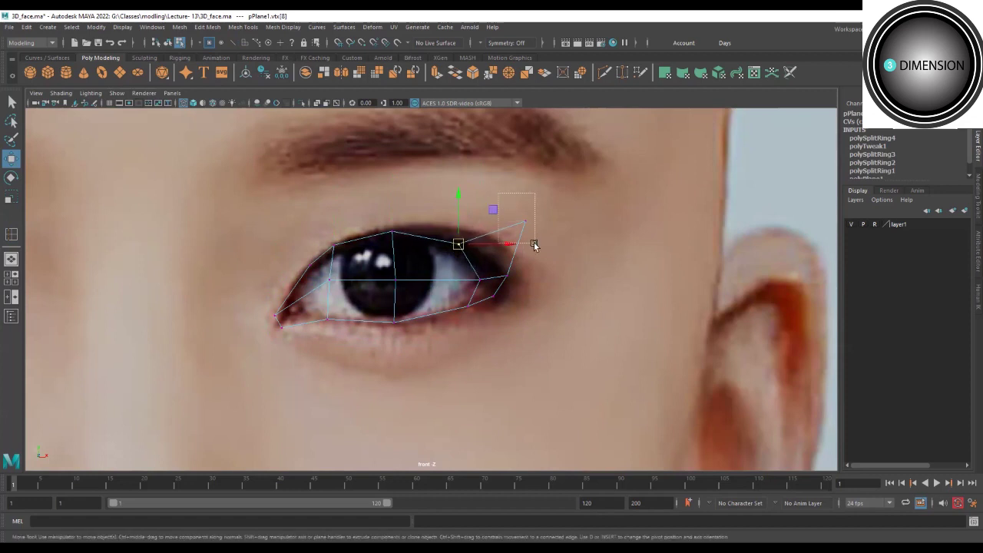
drag(521, 222, 474, 278)
click(480, 279)
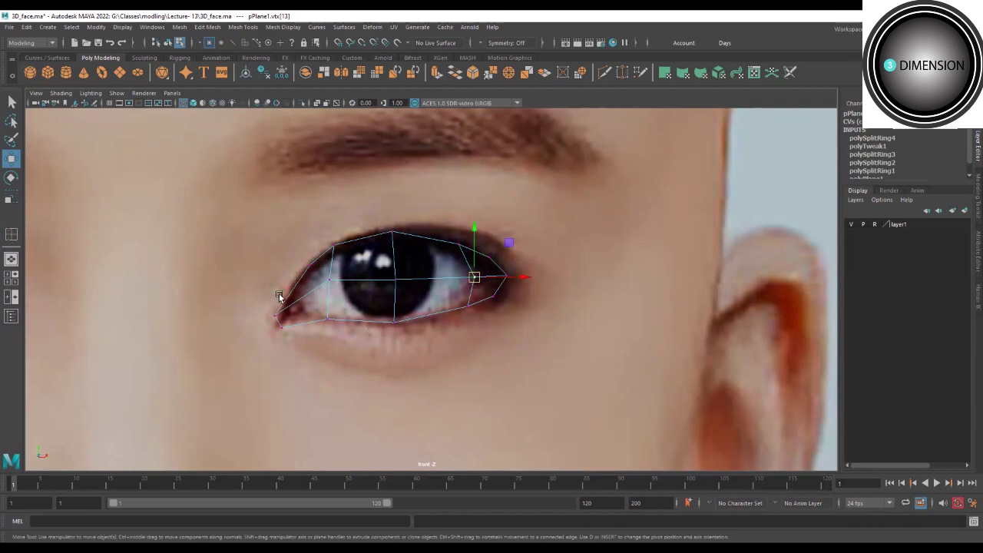
alt+middle_drag(330, 318, 282, 322)
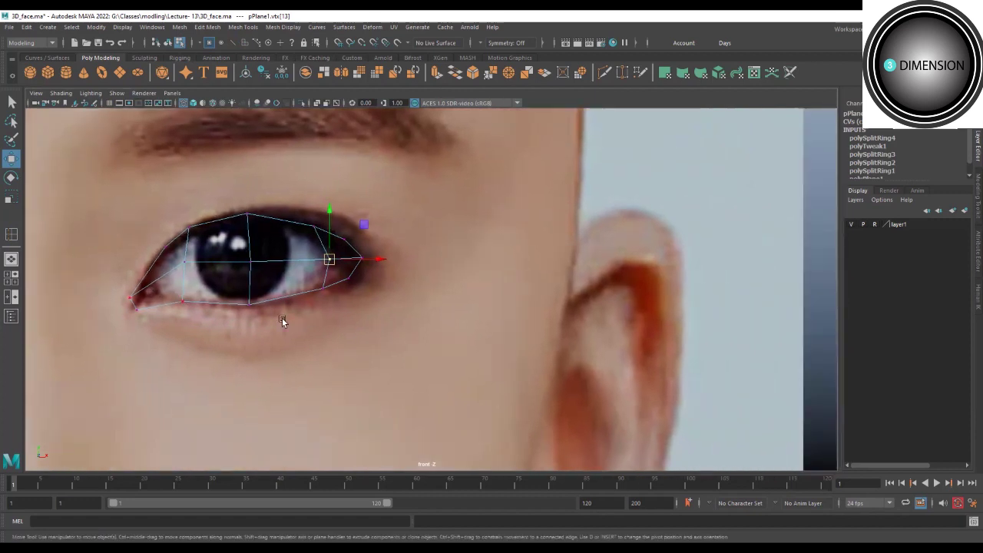
Switch to the multi-pane layout and select upper-lid and inner-corner vertices.
key(space)
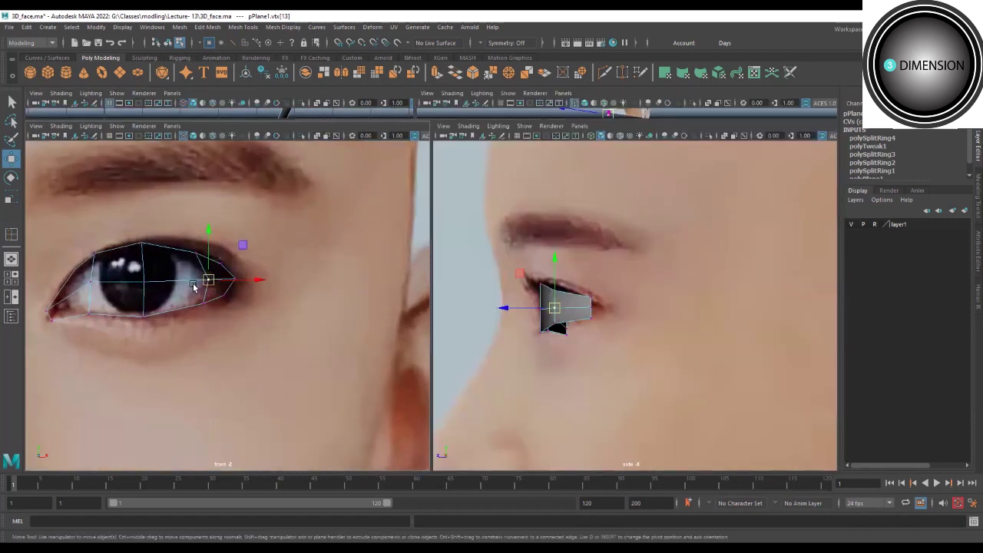
scroll(227, 290, down, 2)
click(245, 299)
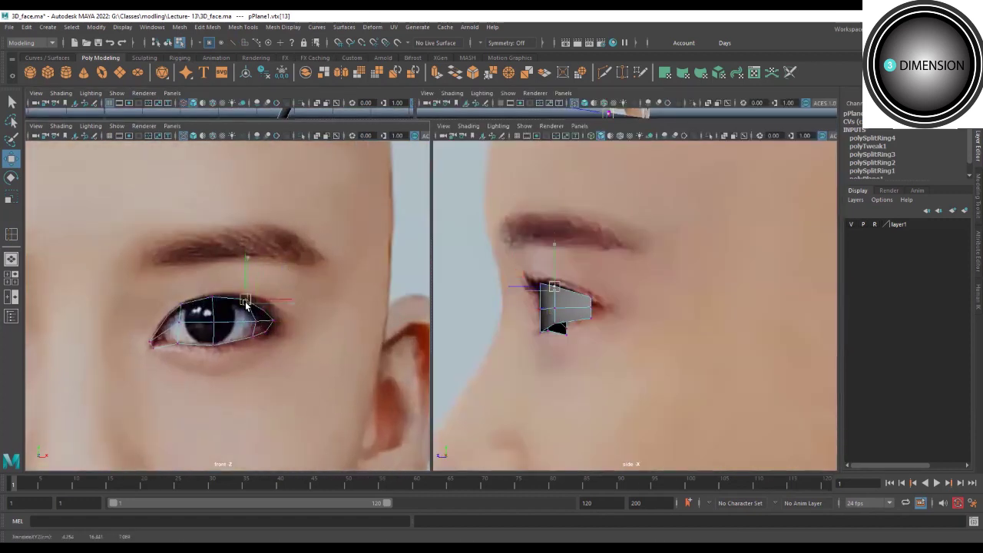
click(167, 343)
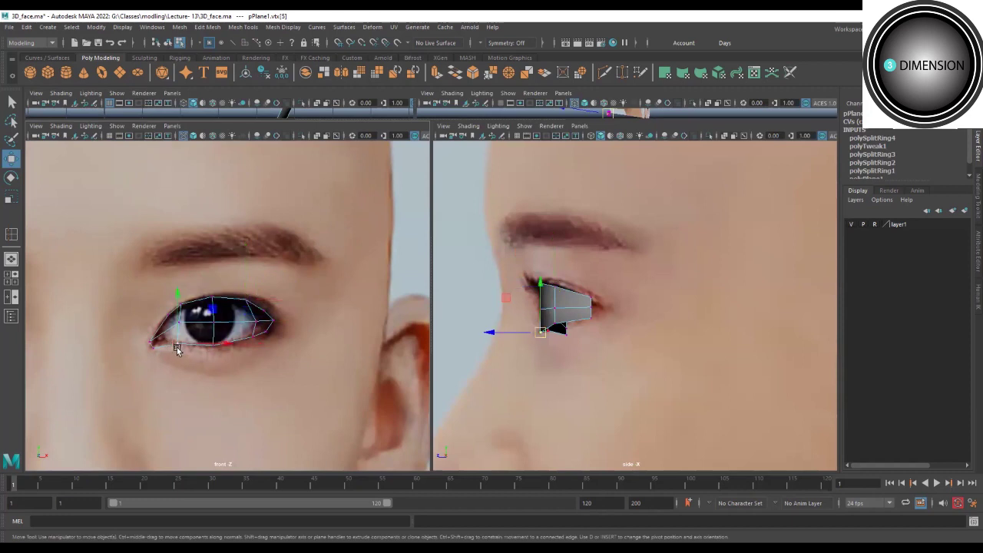
scroll(166, 347, up, 3)
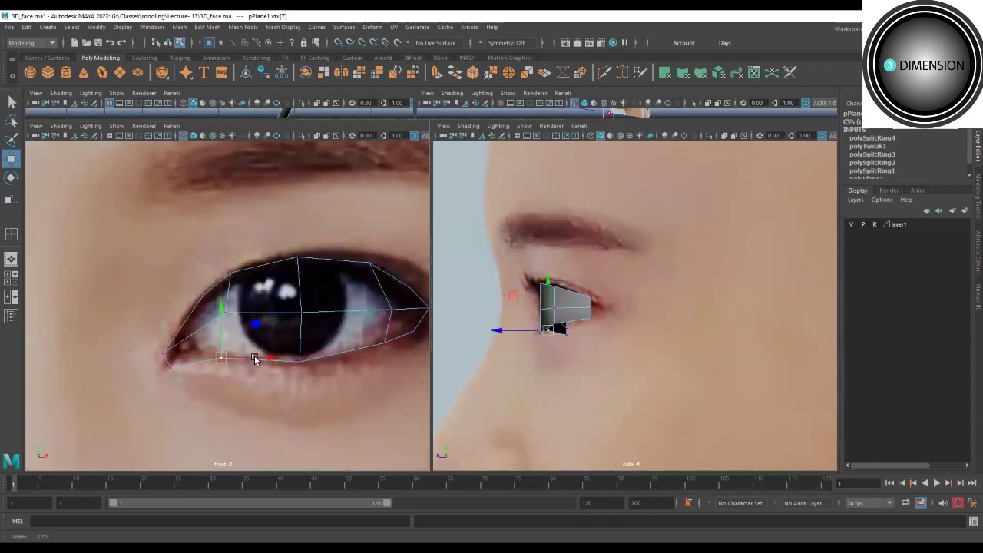
scroll(165, 348, up, 2)
Zoom and recentre the eye in the front view, then select the upper outer-corner vertex.
click(228, 358)
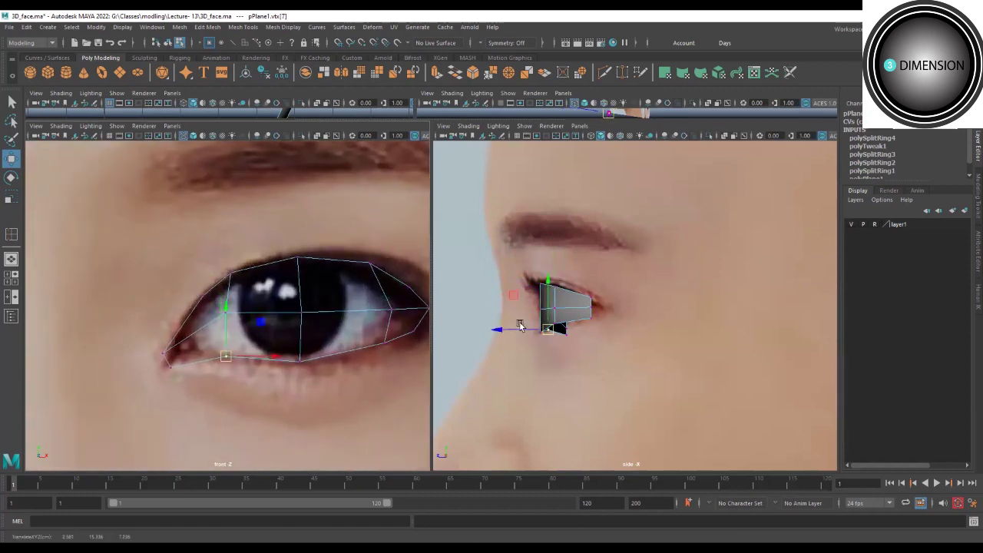
scroll(560, 342, up, 3)
scroll(610, 345, down, 1)
scroll(573, 335, down, 2)
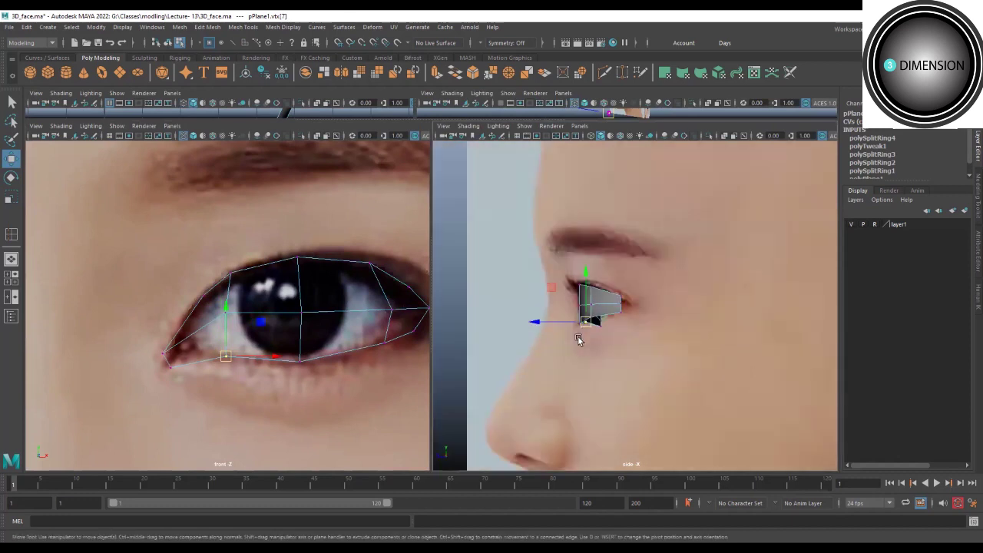
alt+middle_drag(327, 367, 294, 347)
scroll(637, 325, up, 2)
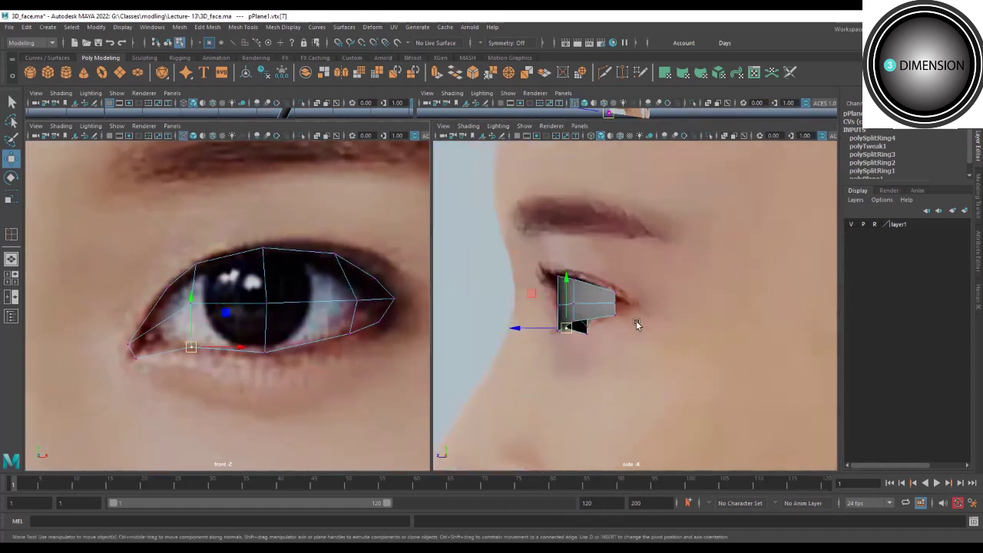
scroll(612, 325, up, 2)
scroll(613, 284, up, 2)
click(629, 299)
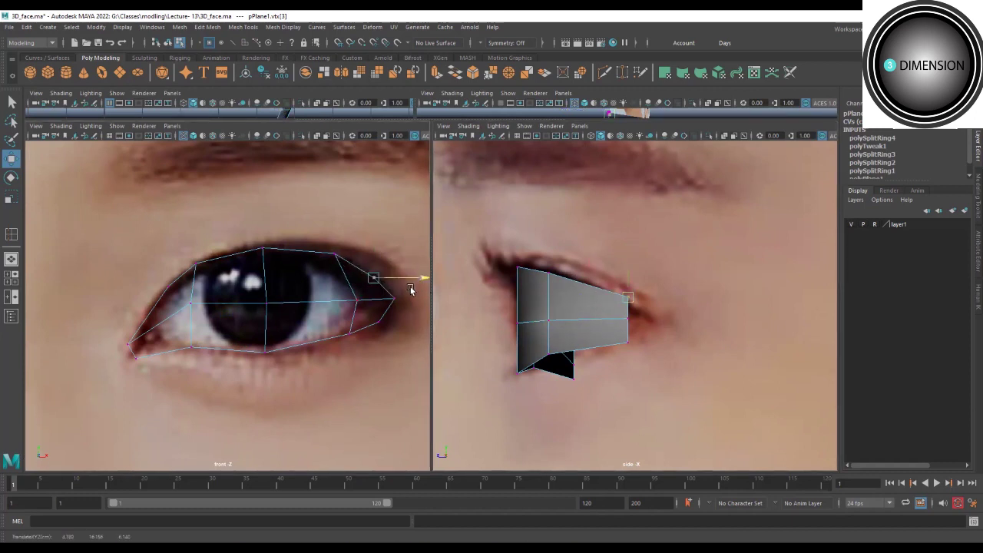
Move the outer and inner eye-corner vertices forward in depth in the side view.
drag(411, 282, 415, 290)
drag(589, 299, 552, 300)
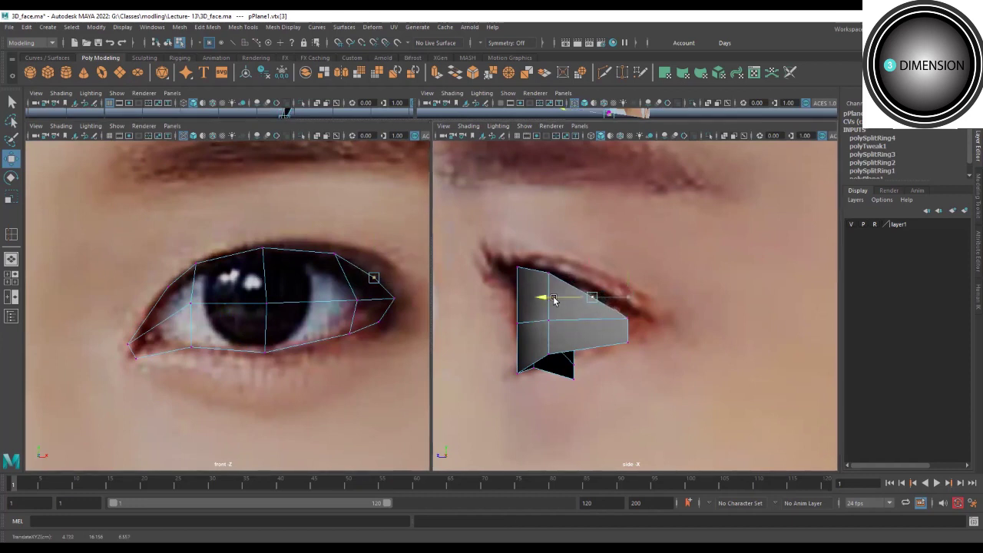
mouse_move(639, 355)
mouse_down()
mouse_move(619, 335)
mouse_move(540, 337)
mouse_up()
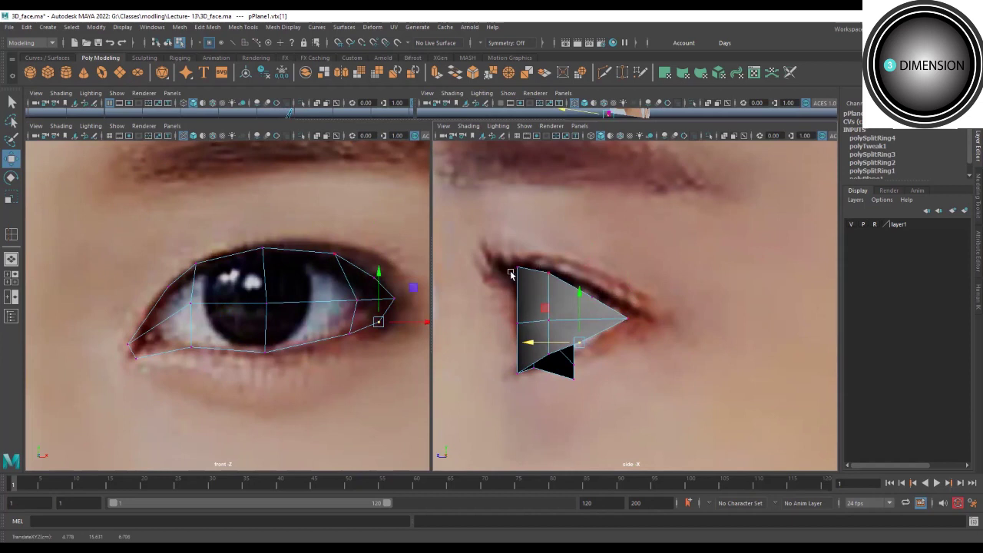
click(127, 352)
click(574, 376)
scroll(633, 351, up, 3)
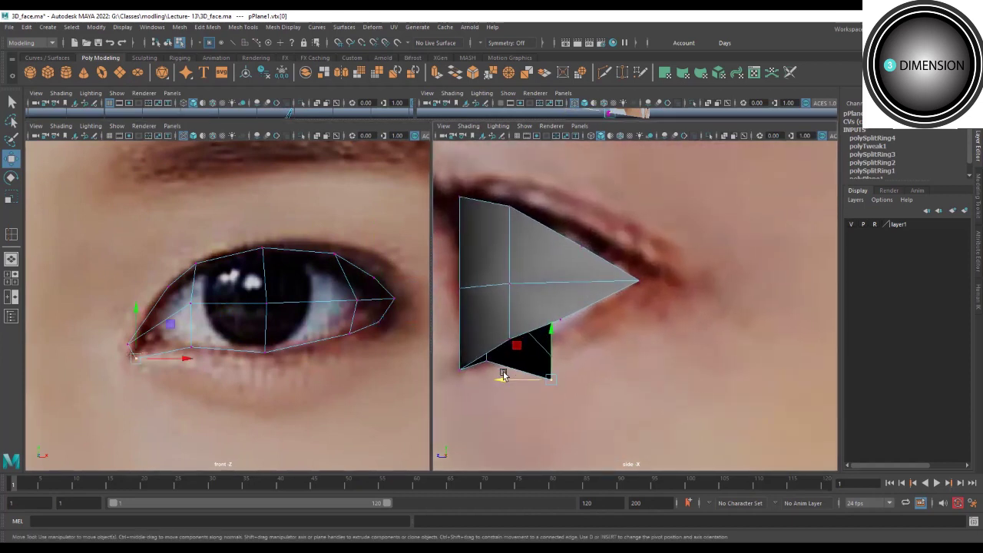
drag(492, 380, 461, 378)
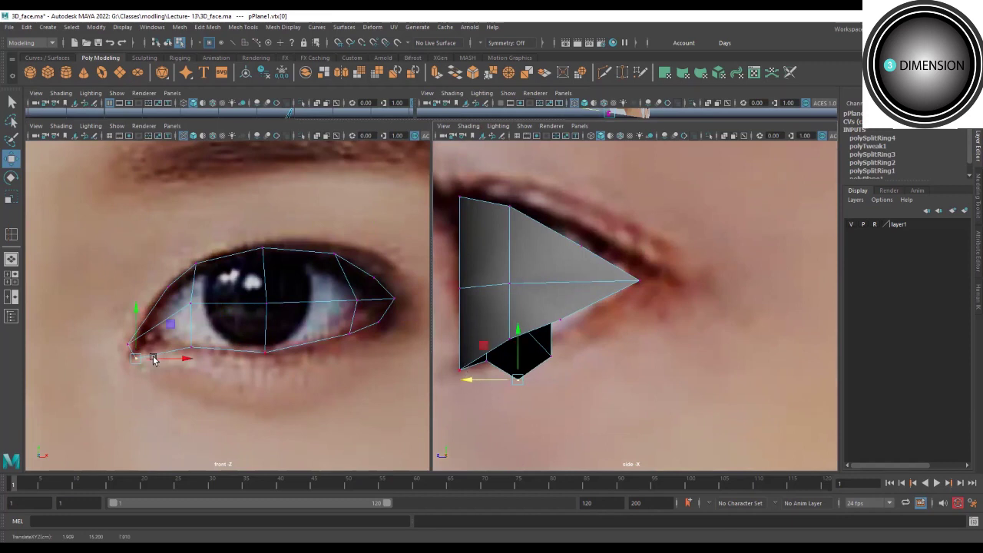
drag(182, 362, 197, 358)
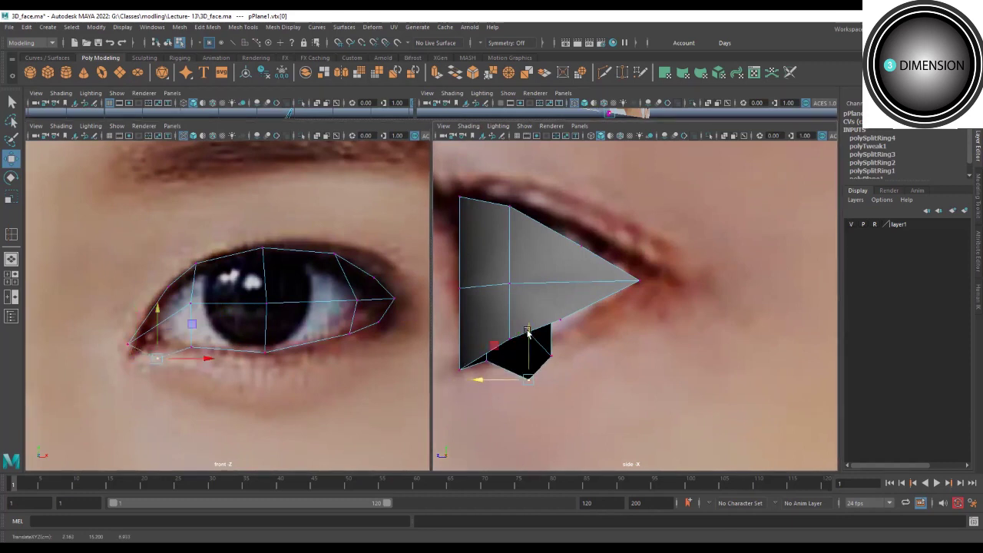
drag(527, 335, 527, 317)
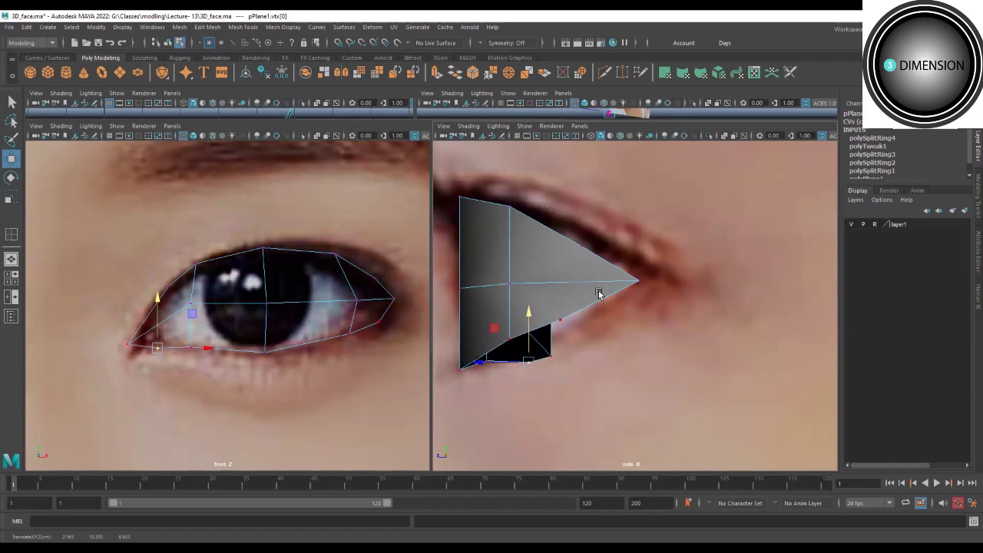
Select the lower-lid and outer-corner vertices, recentre the side view, and pick the inner corner.
click(486, 364)
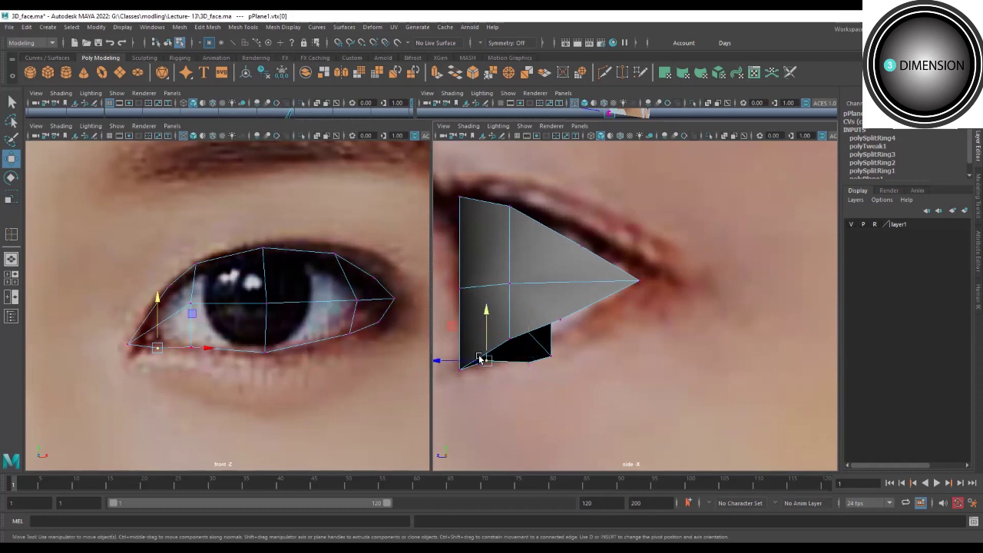
click(487, 321)
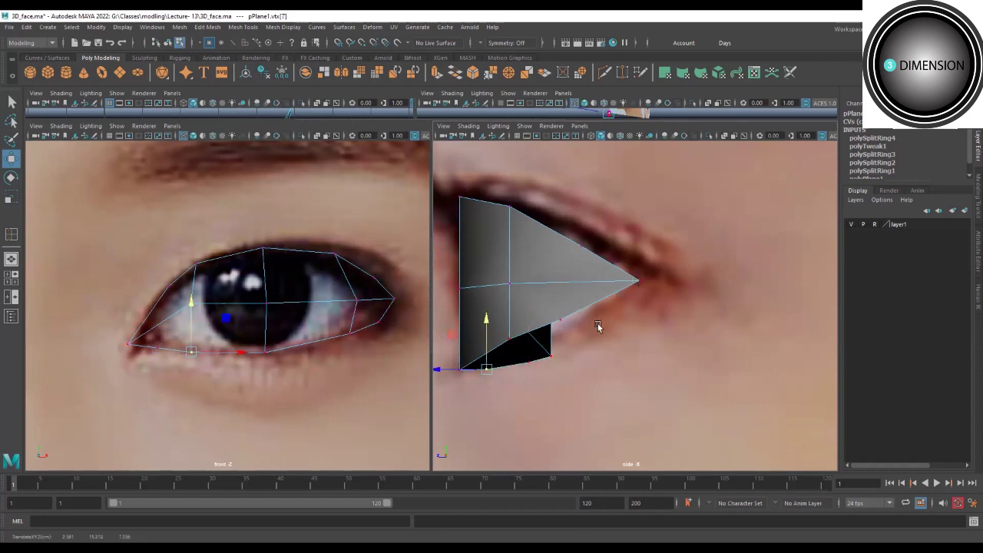
click(560, 318)
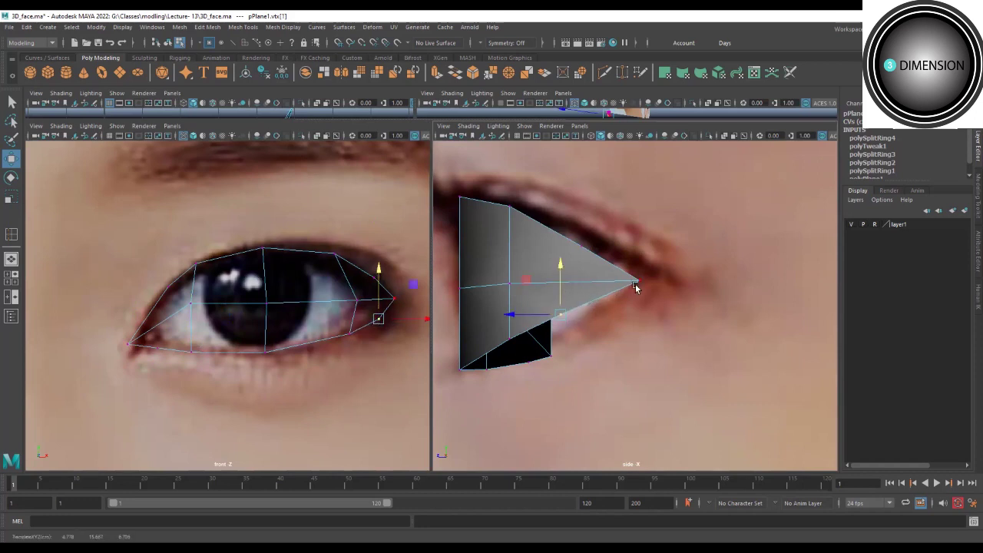
alt+middle_drag(507, 321, 538, 354)
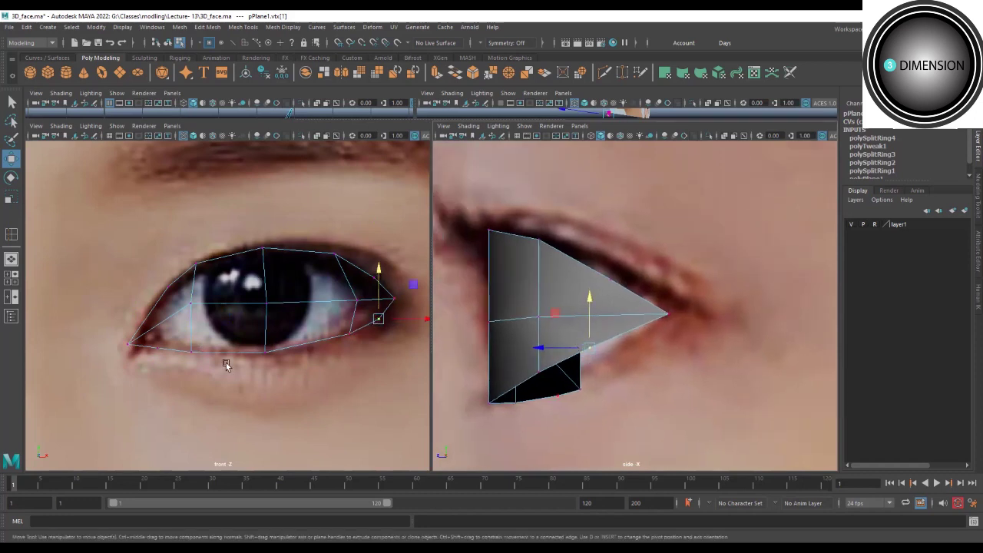
click(128, 345)
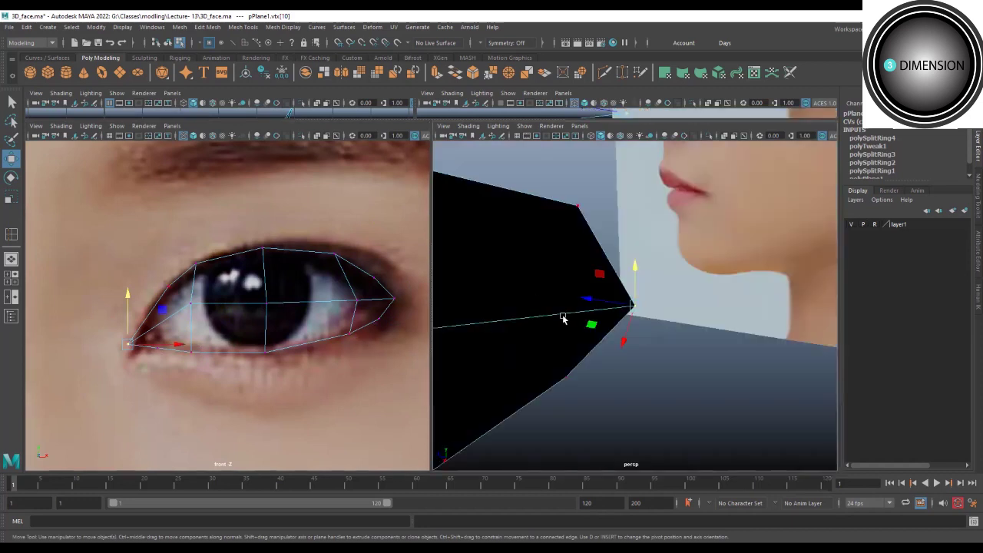
Orbit the perspective view to see the eye mesh from above as a curved strip.
mouse_move(540, 289)
alt+mouse_down()
mouse_move(594, 347)
mouse_move(654, 220)
mouse_move(628, 193)
mouse_move(674, 333)
mouse_move(613, 349)
mouse_move(638, 415)
alt+mouse_up()
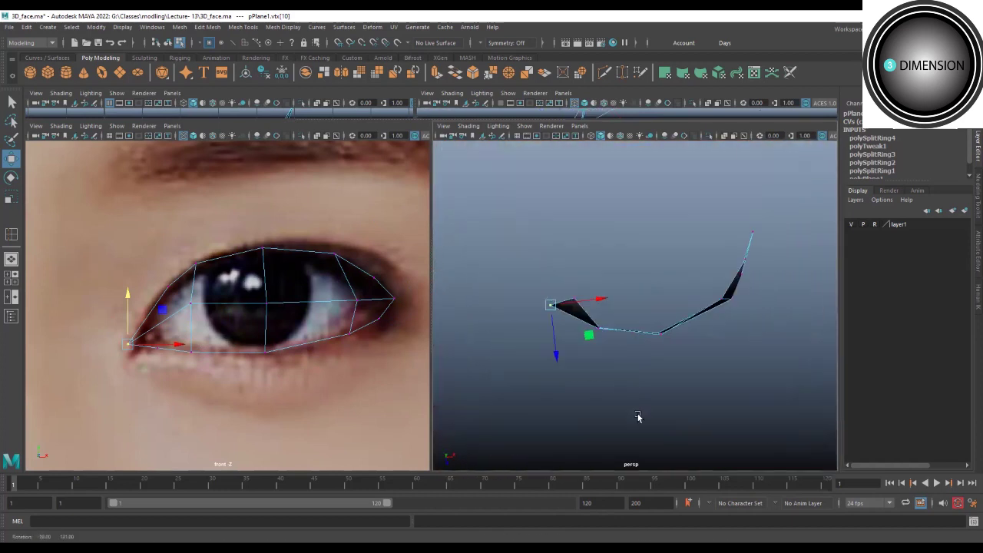
mouse_move(588, 284)
mouse_down()
mouse_move(553, 339)
mouse_move(582, 304)
mouse_up()
Show the side view in wireframe and push the selected vertex back in depth.
key(4)
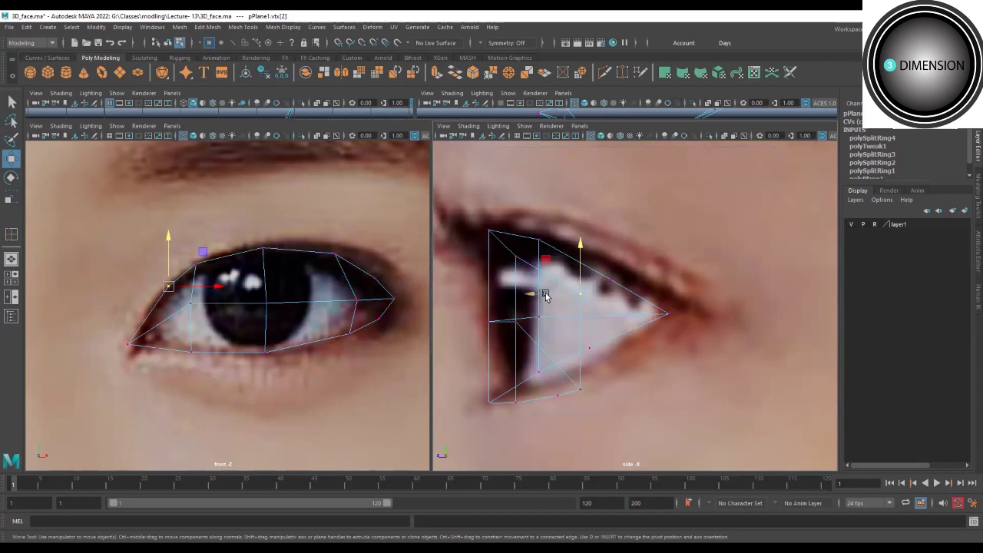
drag(544, 294, 500, 300)
drag(490, 301, 492, 301)
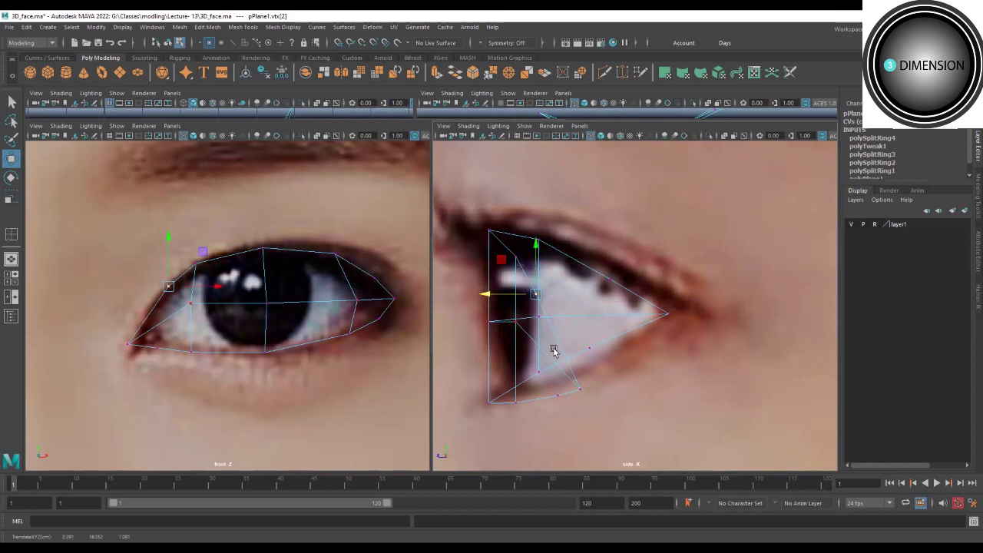
click(503, 246)
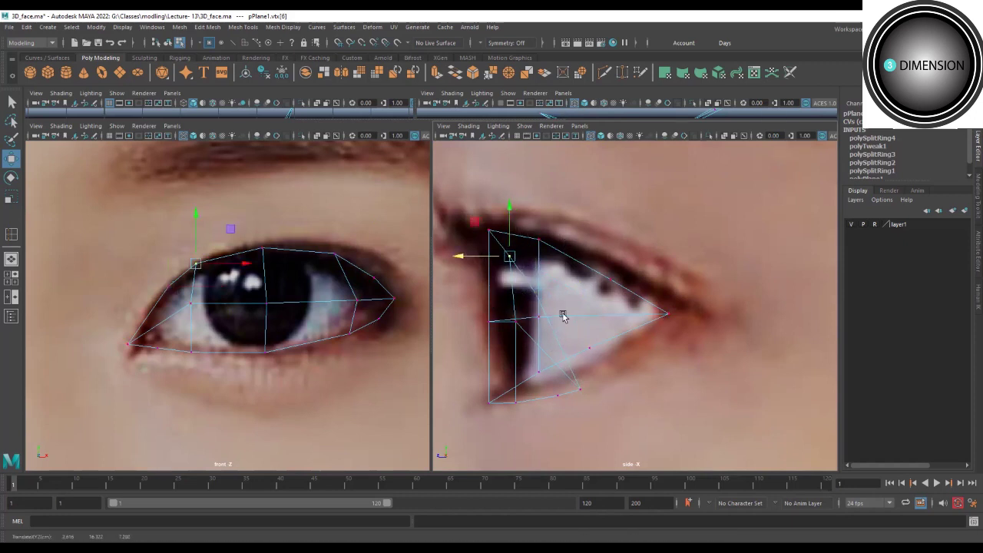
In the front view, pull the upper-right eyelid vertex onto the lid line.
scroll(304, 270, down, 2)
scroll(309, 269, down, 2)
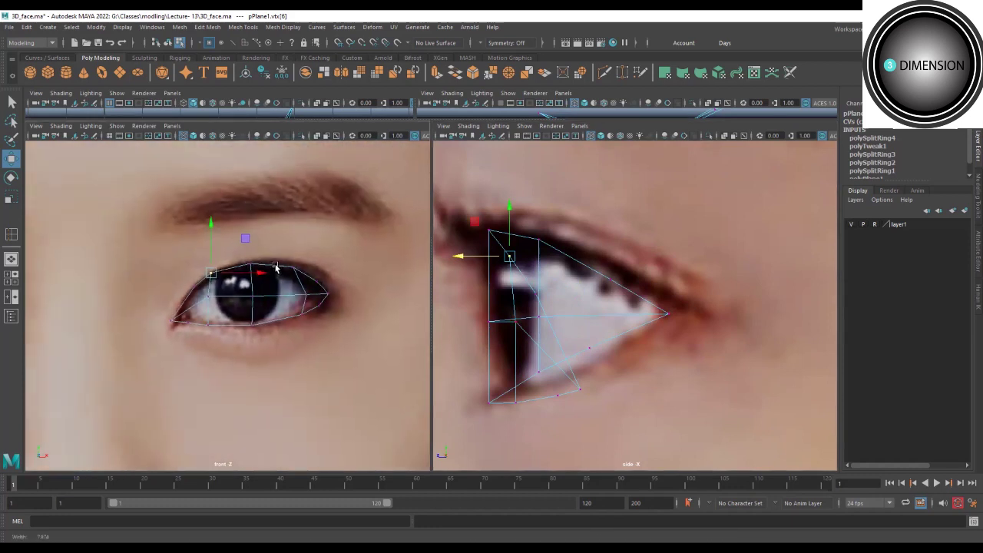
scroll(201, 267, down, 3)
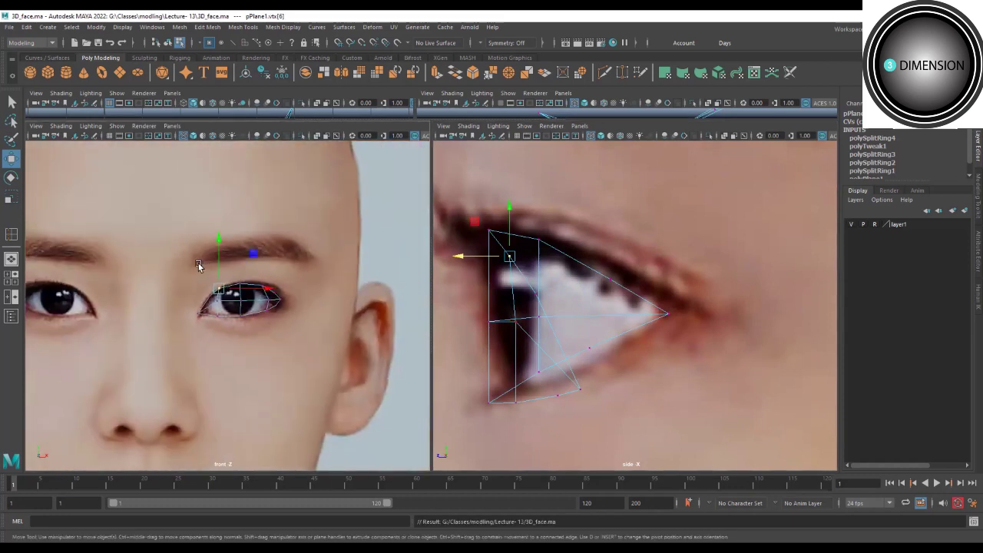
scroll(297, 314, down, 1)
scroll(281, 297, down, 1)
scroll(257, 324, up, 3)
alt+middle_drag(257, 323, 220, 377)
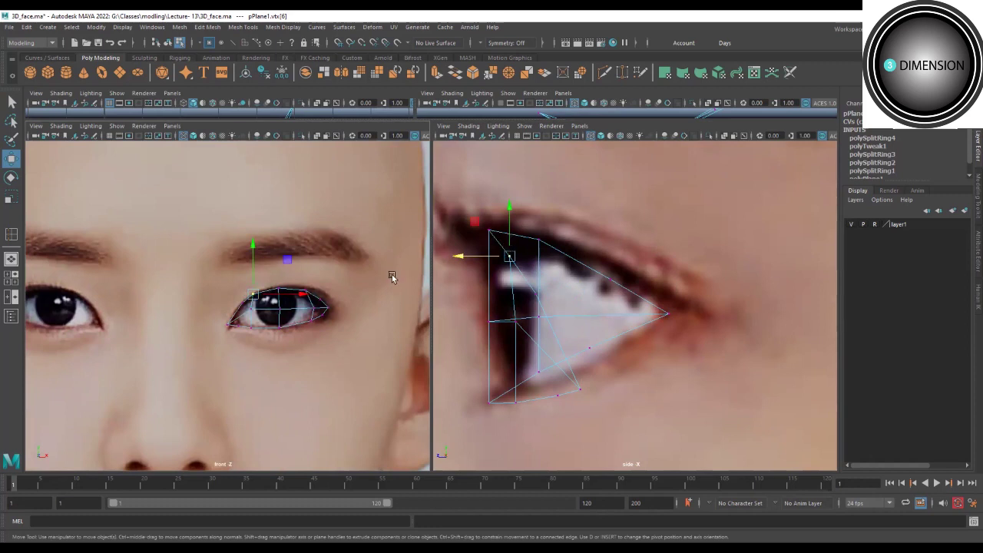
drag(310, 293, 328, 303)
scroll(271, 329, up, 3)
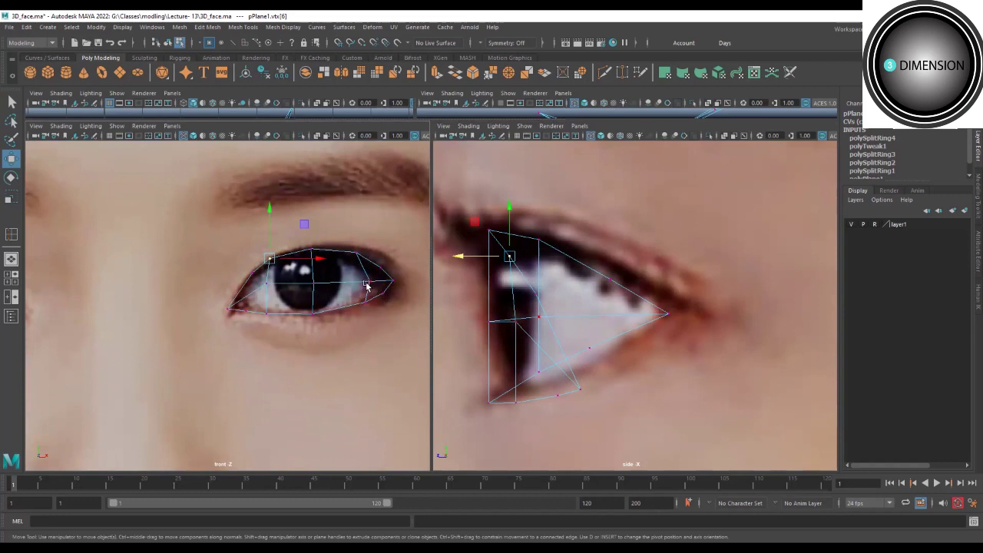
alt+middle_drag(367, 286, 311, 287)
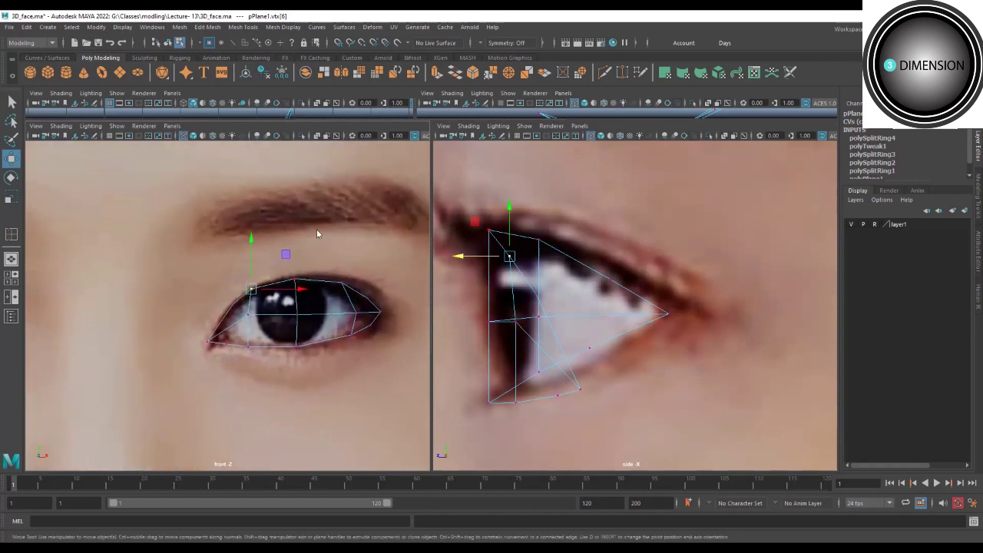
Extrude the eye's edge loop and scale it outward into a surrounding rim.
key(F10)
double_click(255, 278)
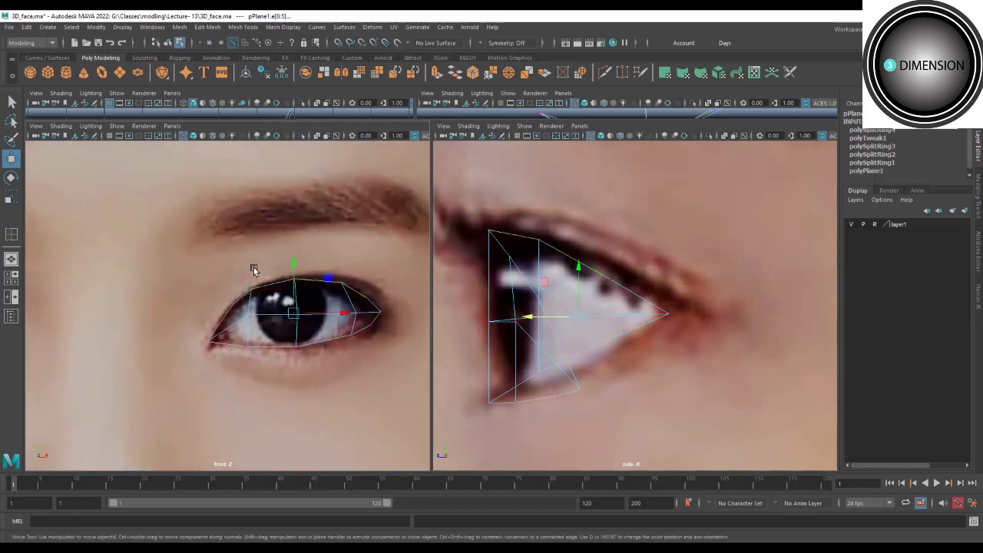
shift+right_drag(383, 342, 295, 316)
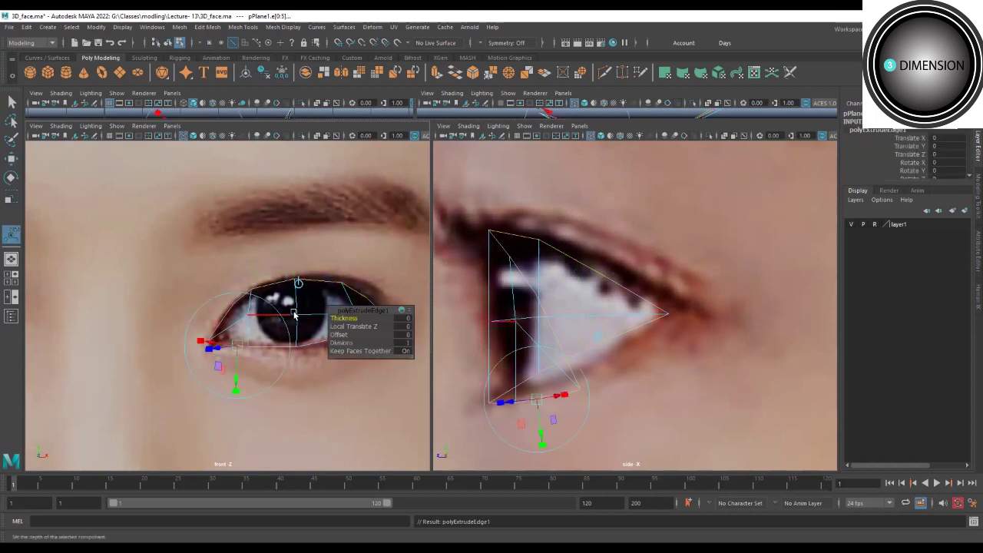
drag(298, 315, 346, 311)
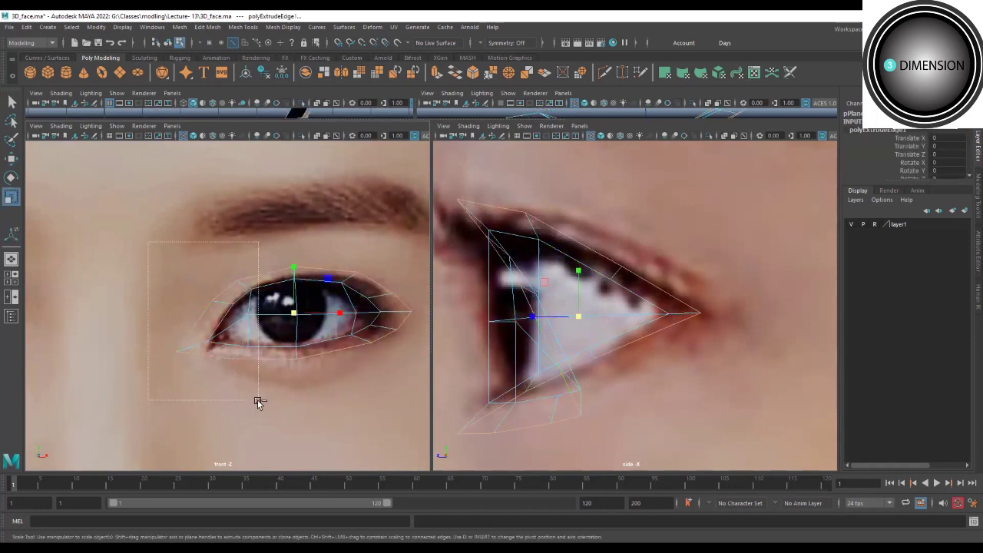
click(342, 321)
drag(350, 313, 371, 341)
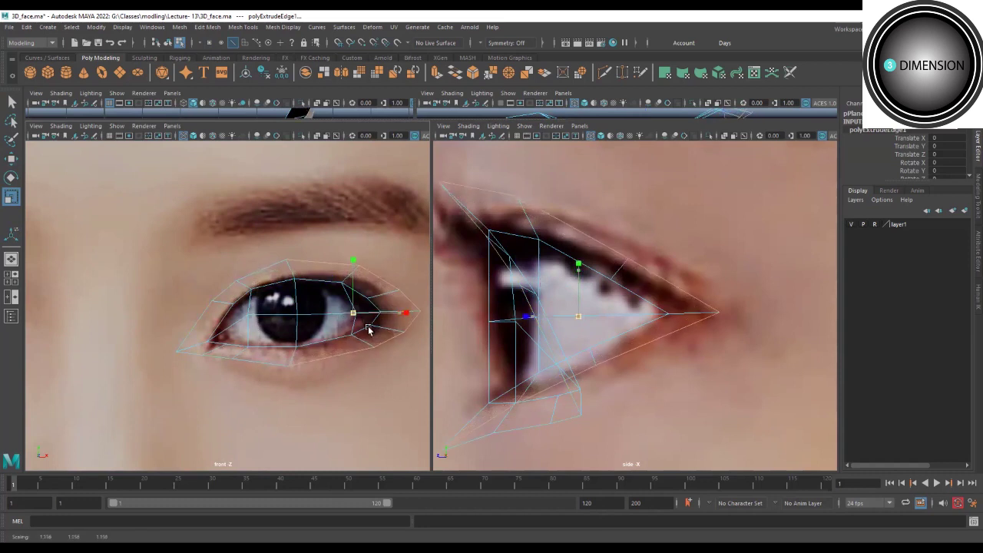
Reshape the left-corner edge and lower rim vertices around the eye.
key(w)
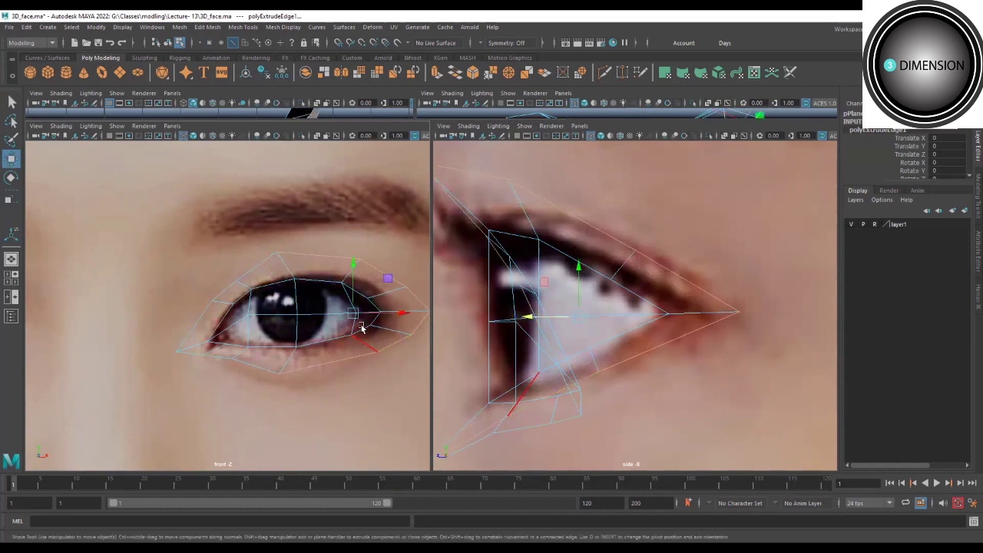
click(372, 313)
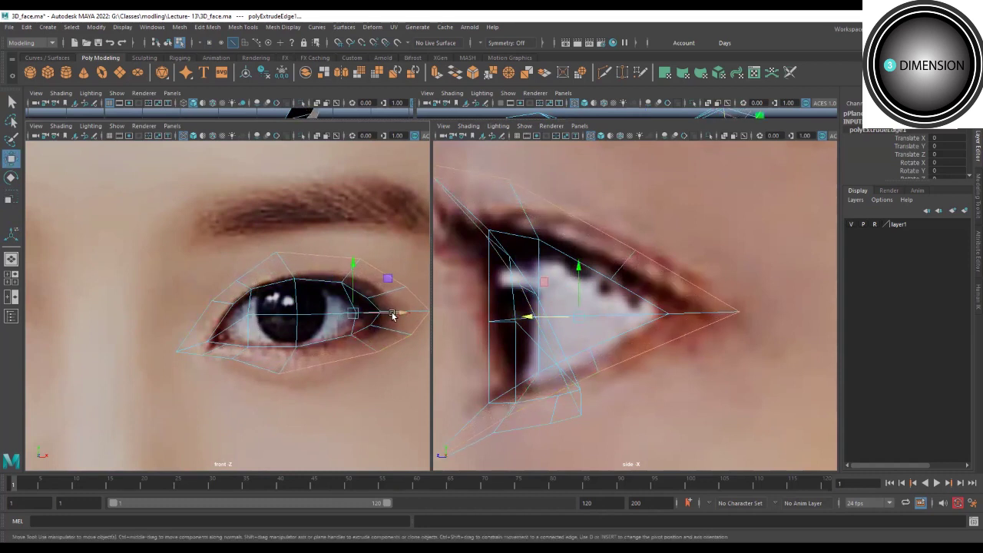
click(228, 355)
drag(220, 322, 269, 372)
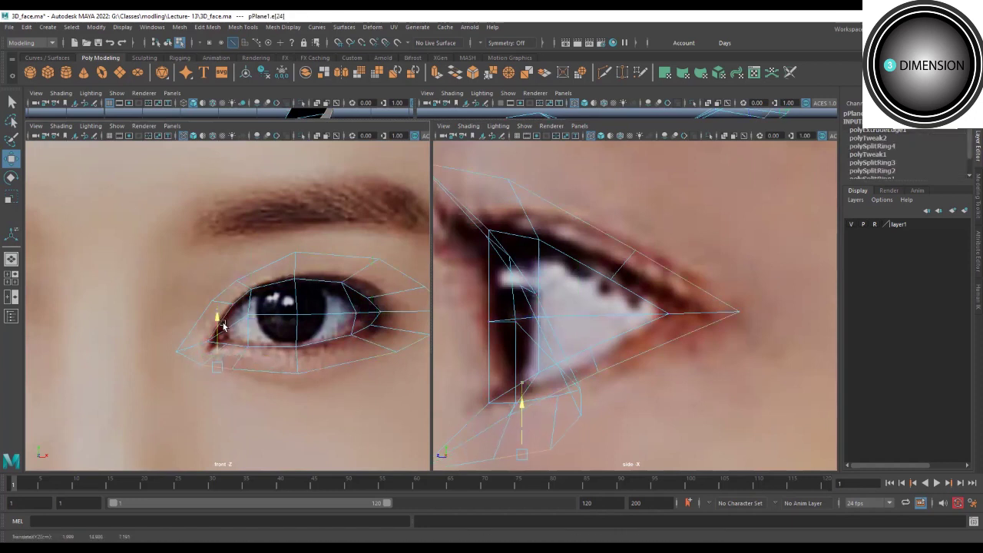
key(F9)
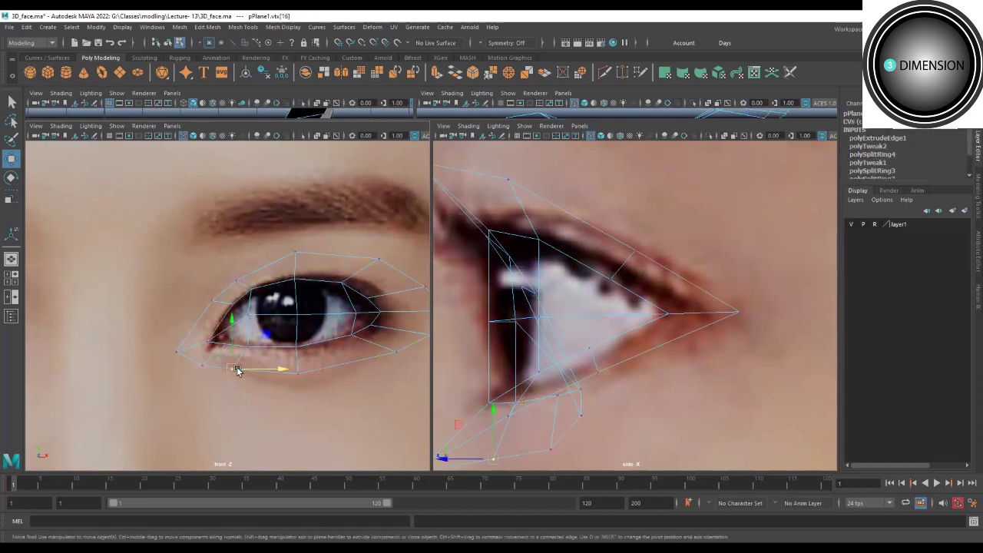
click(244, 375)
mouse_move(286, 351)
mouse_down()
mouse_move(311, 382)
mouse_move(300, 378)
mouse_up()
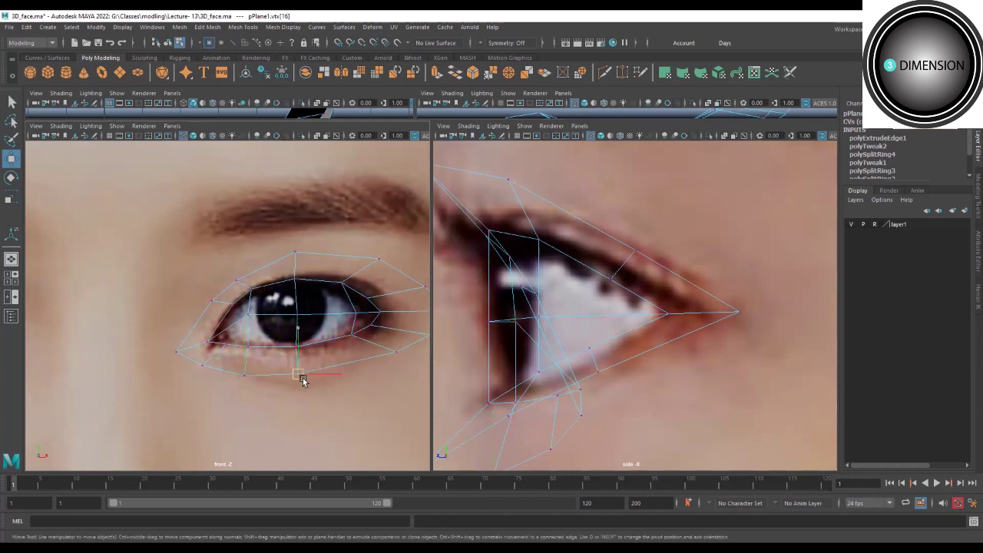
mouse_move(370, 343)
mouse_down()
mouse_move(402, 367)
mouse_move(365, 381)
mouse_move(358, 370)
mouse_up()
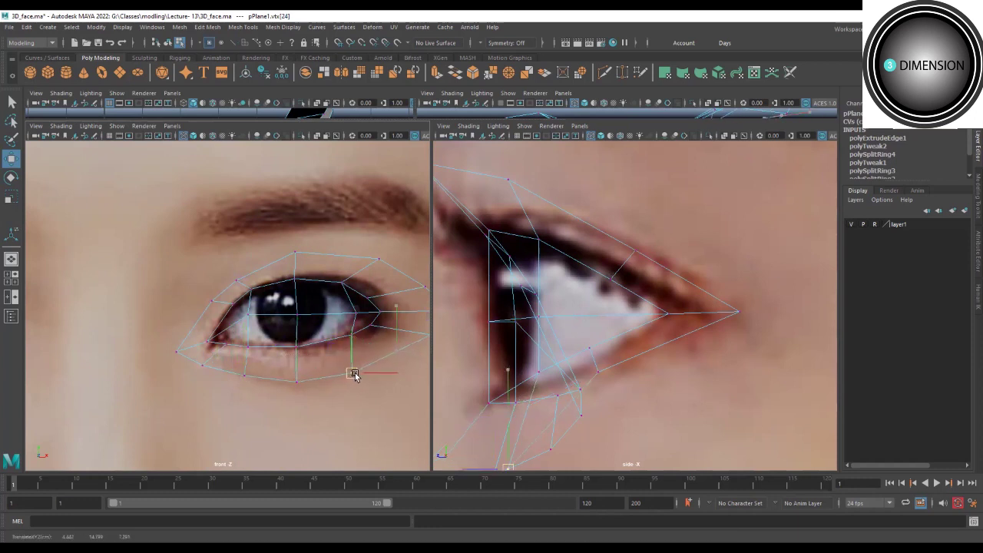
drag(285, 374, 301, 385)
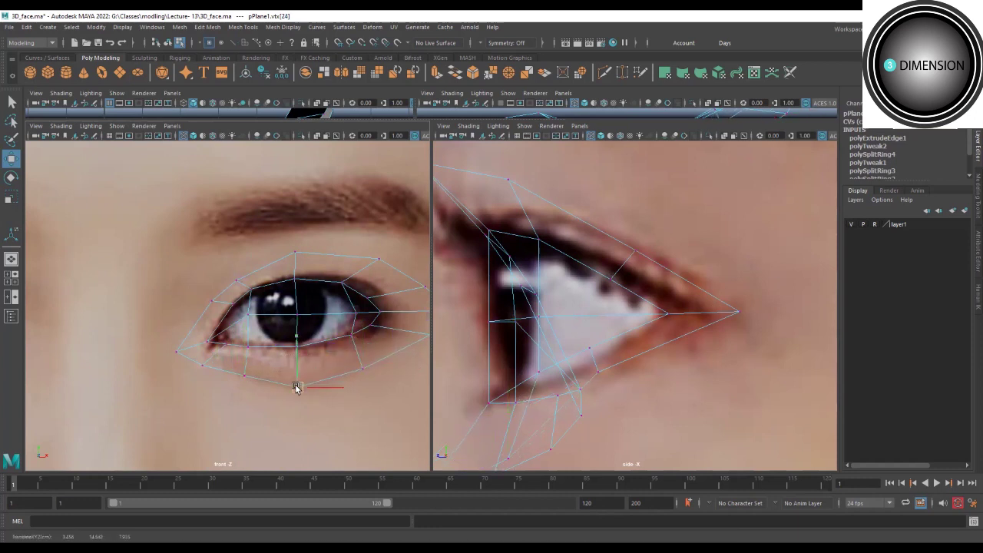
Adjust the inner-corner and upper rim vertices, lifting the upper-lid vertex up and inward.
scroll(259, 366, up, 2)
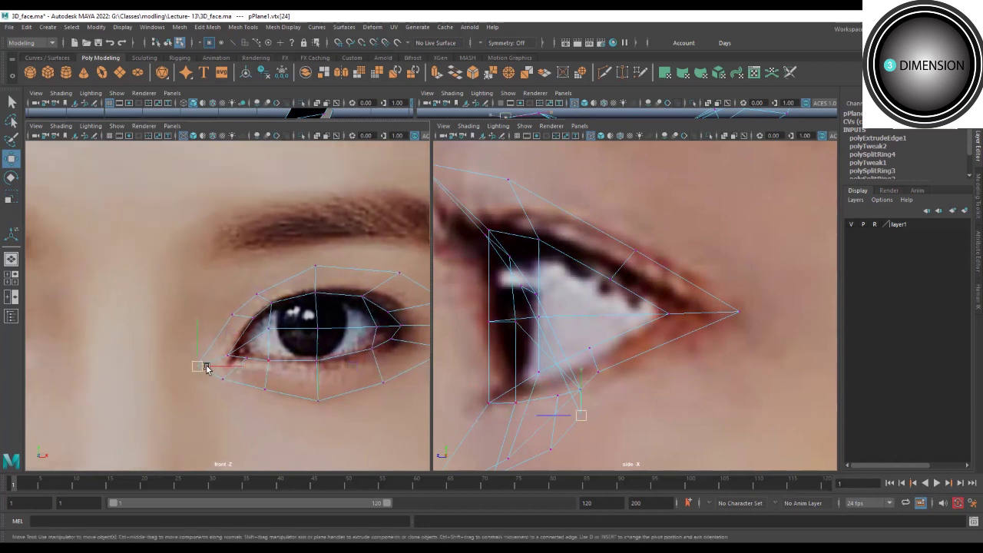
mouse_move(215, 362)
mouse_down()
mouse_move(202, 380)
mouse_move(228, 377)
mouse_move(219, 372)
mouse_up()
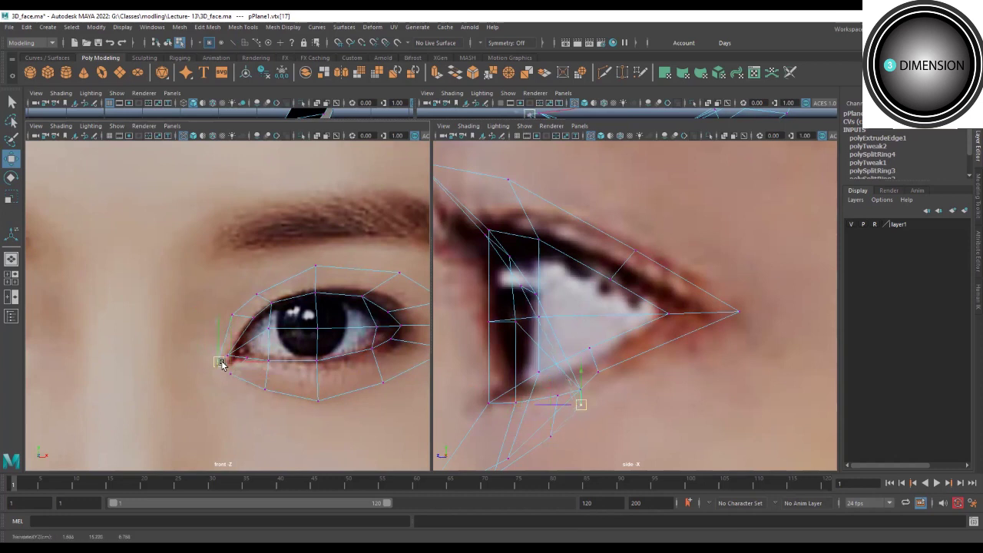
scroll(224, 361, up, 2)
mouse_move(228, 332)
mouse_down()
mouse_move(247, 348)
mouse_move(228, 361)
mouse_up()
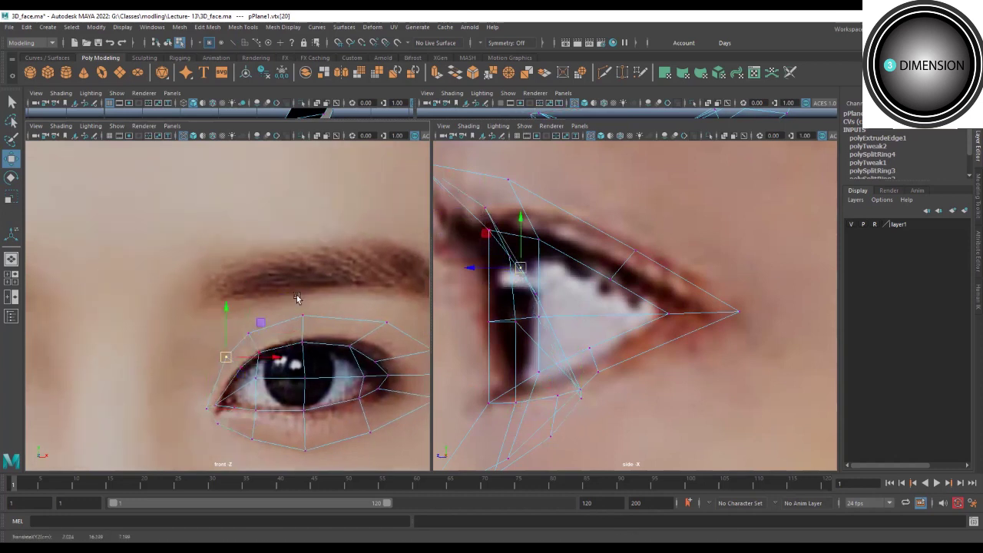
drag(296, 305, 308, 327)
alt+middle_drag(386, 315, 320, 334)
mouse_move(319, 334)
mouse_down()
mouse_move(343, 359)
mouse_move(302, 329)
mouse_up()
Reposition the outer eye-corner vertices, then select an edge at the eye opening.
mouse_move(358, 359)
mouse_down()
mouse_move(372, 376)
mouse_move(345, 350)
mouse_up()
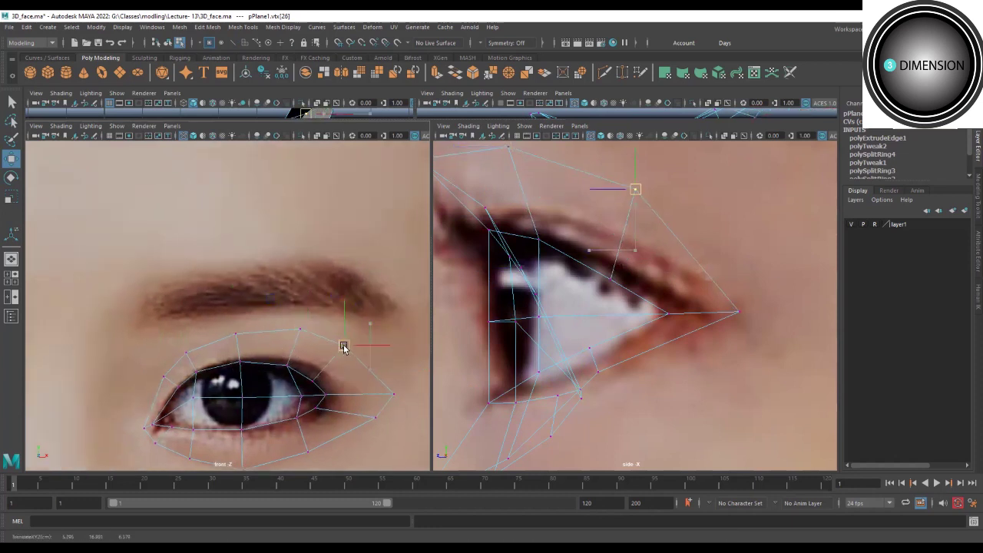
click(394, 394)
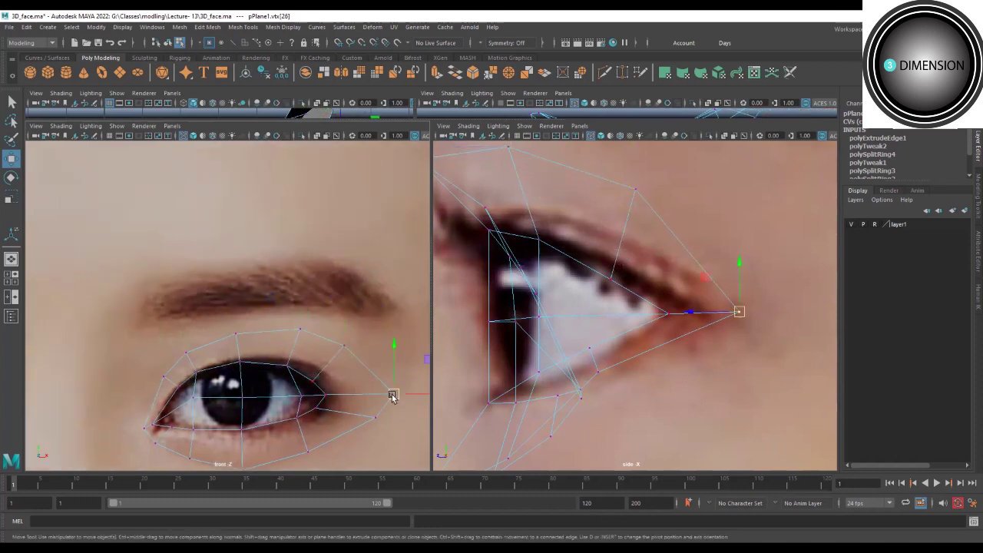
drag(391, 395, 372, 378)
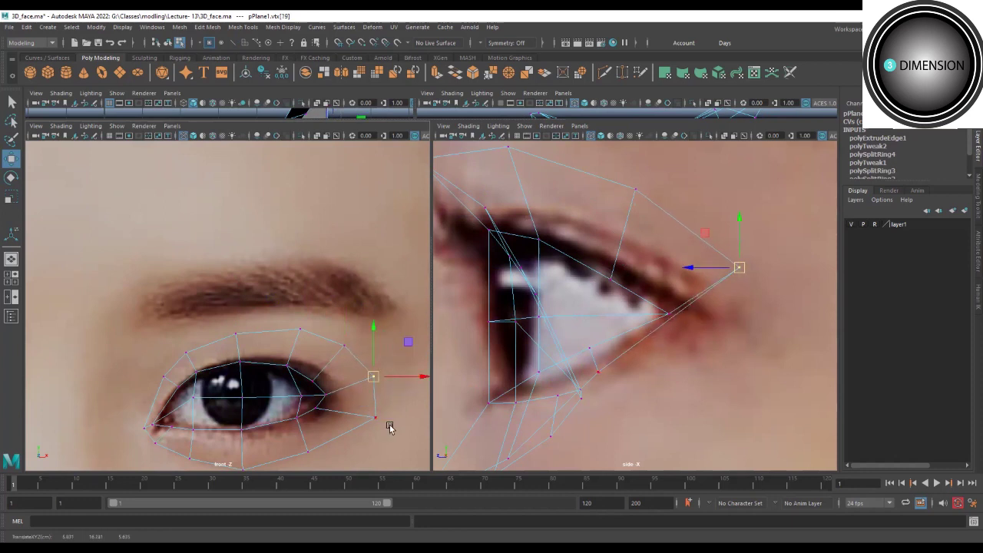
click(375, 417)
drag(375, 417, 362, 415)
alt+middle_drag(363, 417, 384, 312)
drag(385, 313, 330, 357)
click(329, 345)
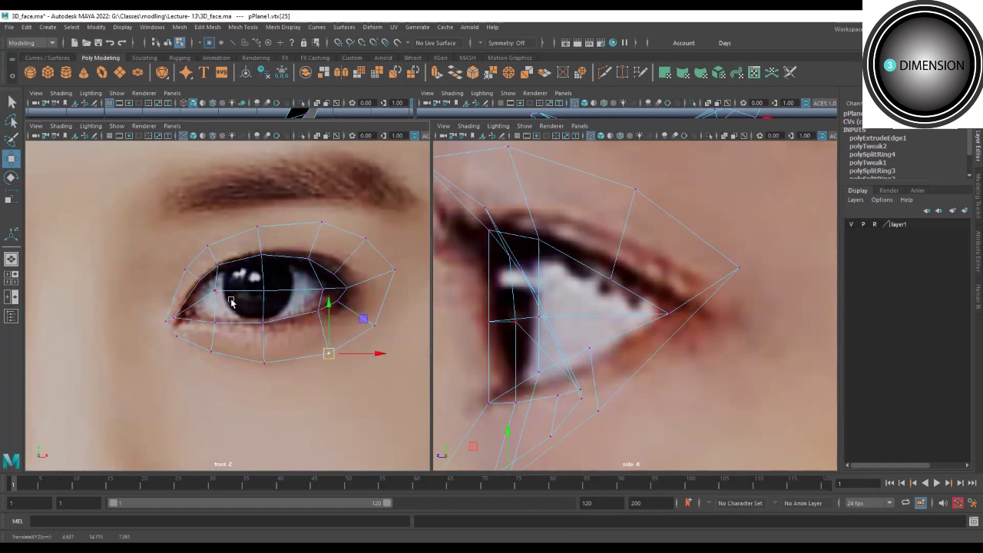
scroll(582, 311, down, 3)
scroll(565, 306, down, 3)
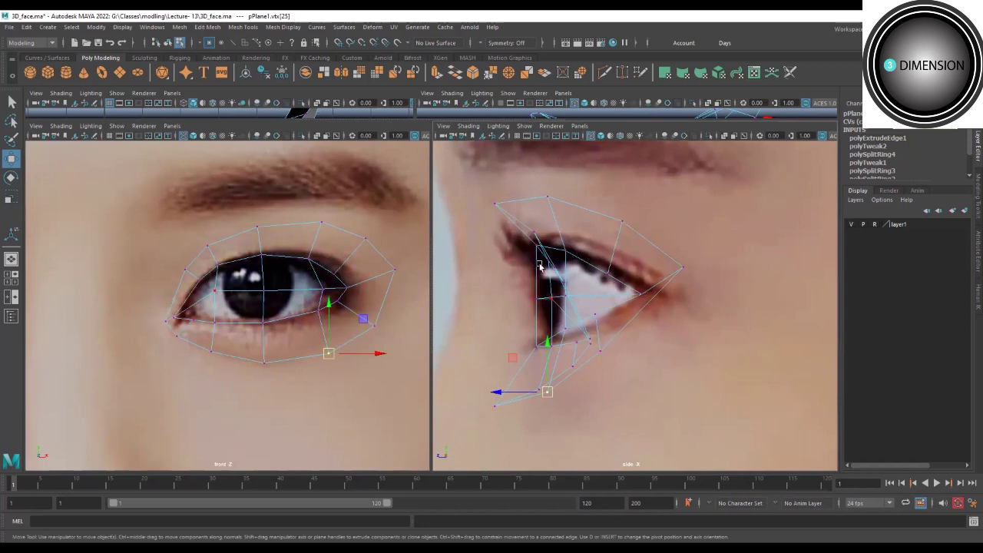
click(536, 297)
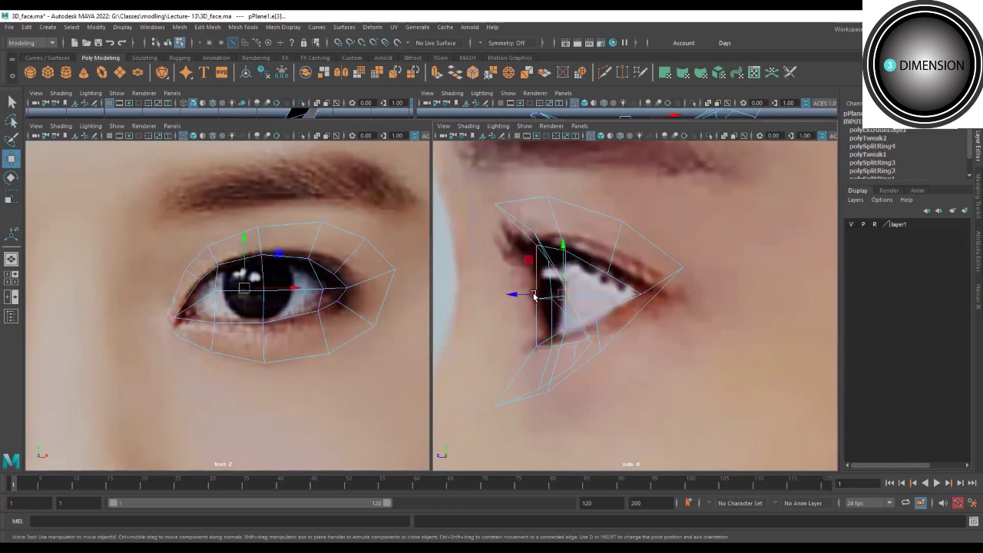
Push the inner-rim vertices beside the pupil back in depth in the side view.
key(F9)
drag(535, 297, 492, 292)
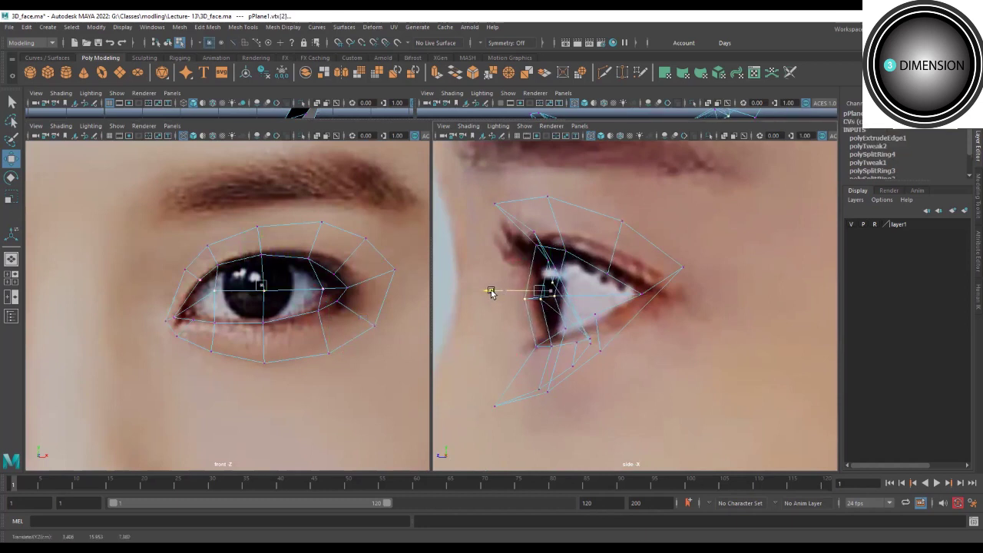
key(ctrl+z)
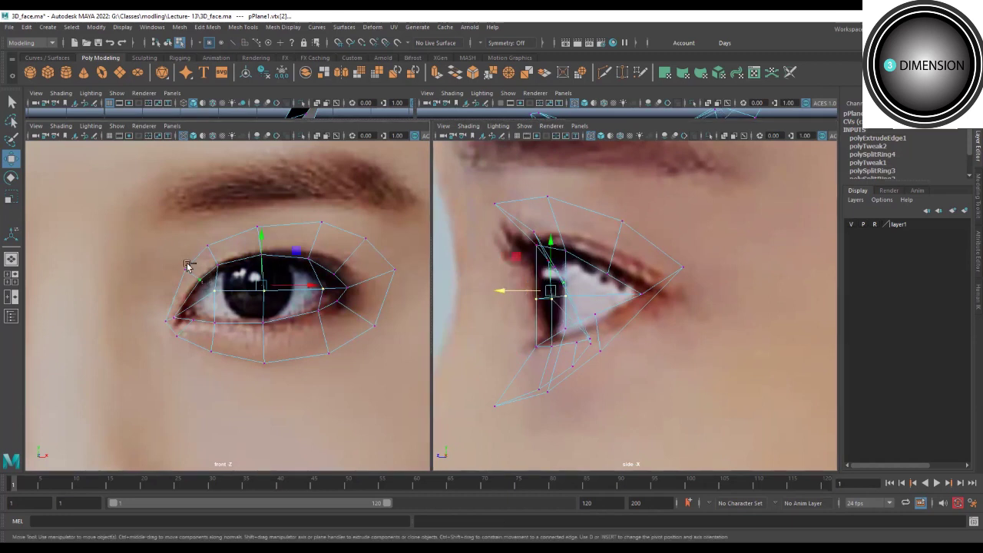
drag(186, 263, 338, 304)
drag(501, 301, 479, 293)
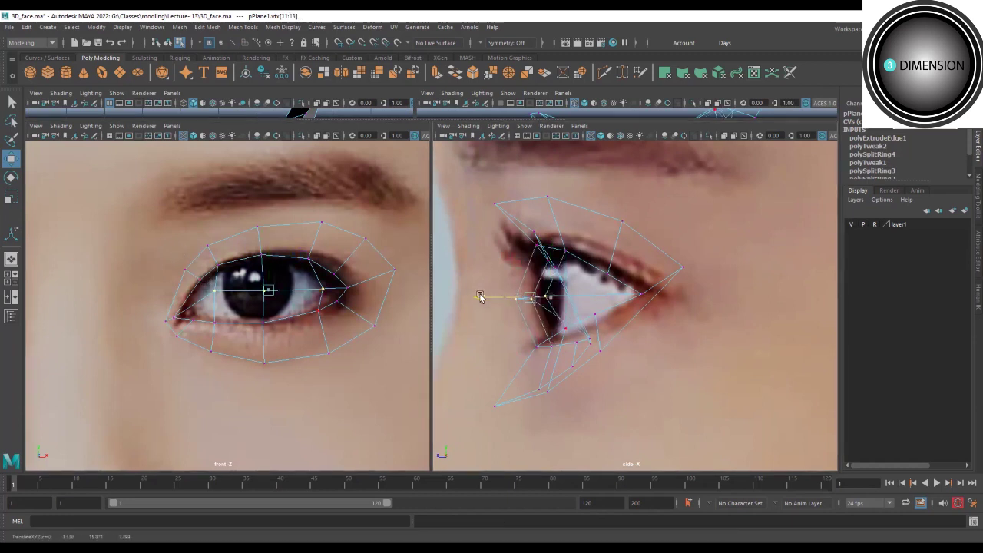
alt+middle_drag(478, 294, 483, 329)
Adjust the depth of each upper rim vertex from the inner to the outer corner.
click(540, 269)
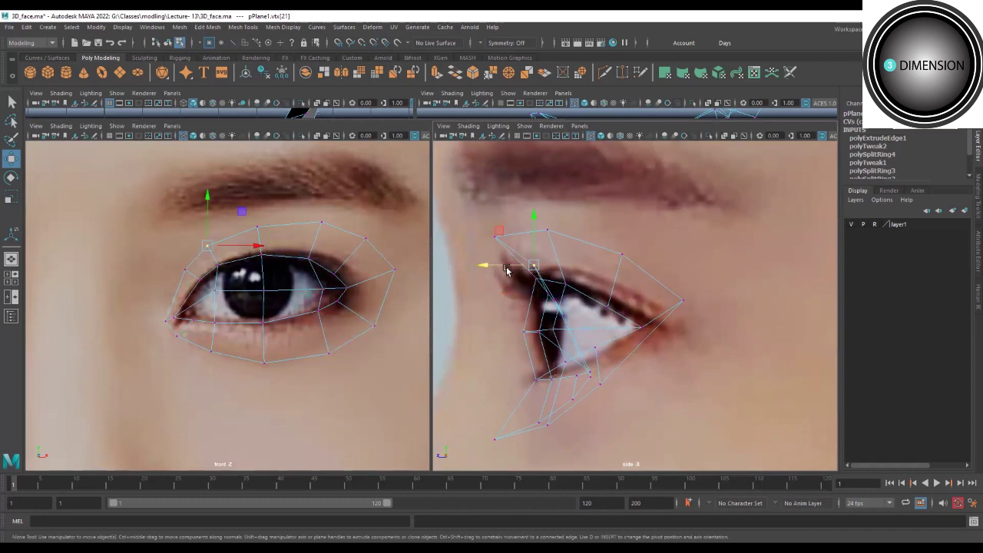
drag(495, 268, 466, 273)
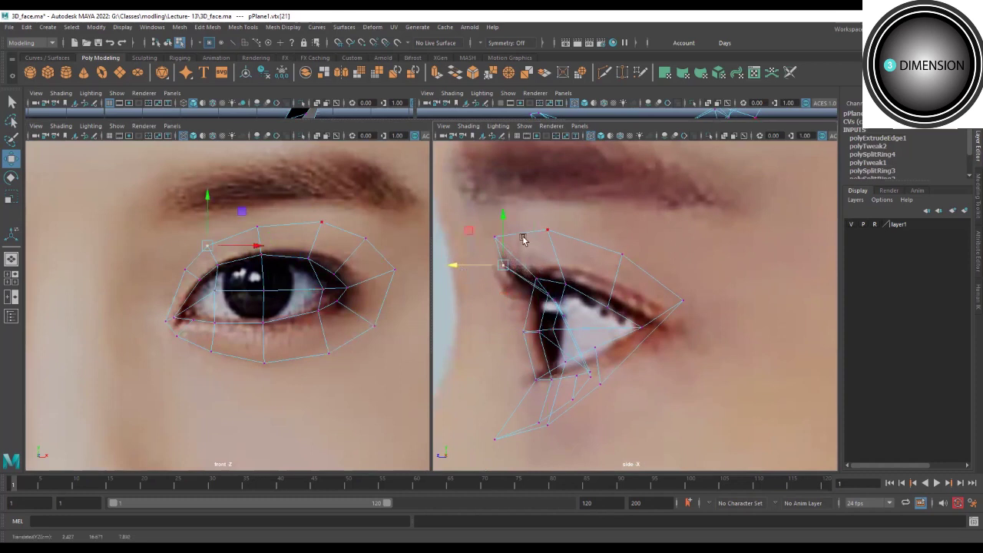
click(495, 237)
drag(455, 238, 460, 236)
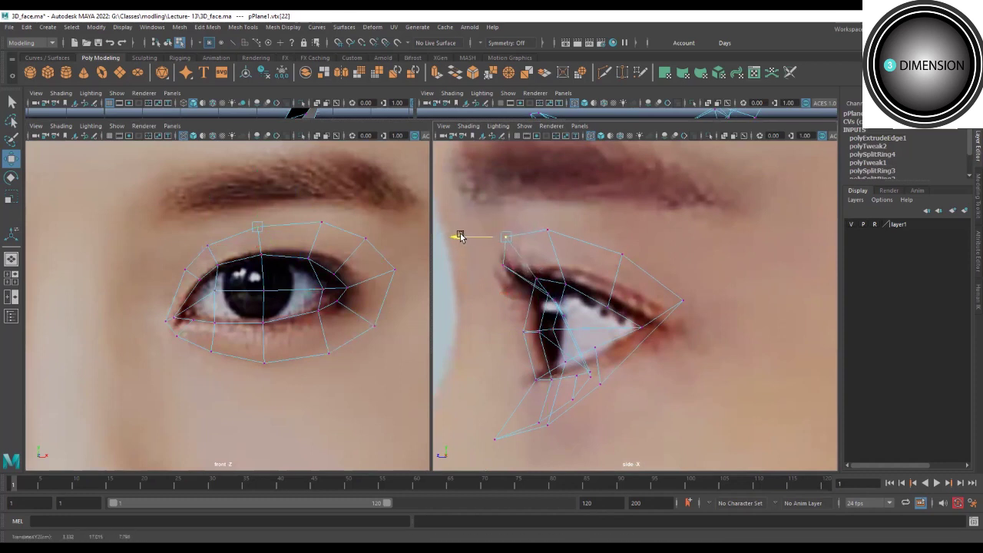
click(547, 230)
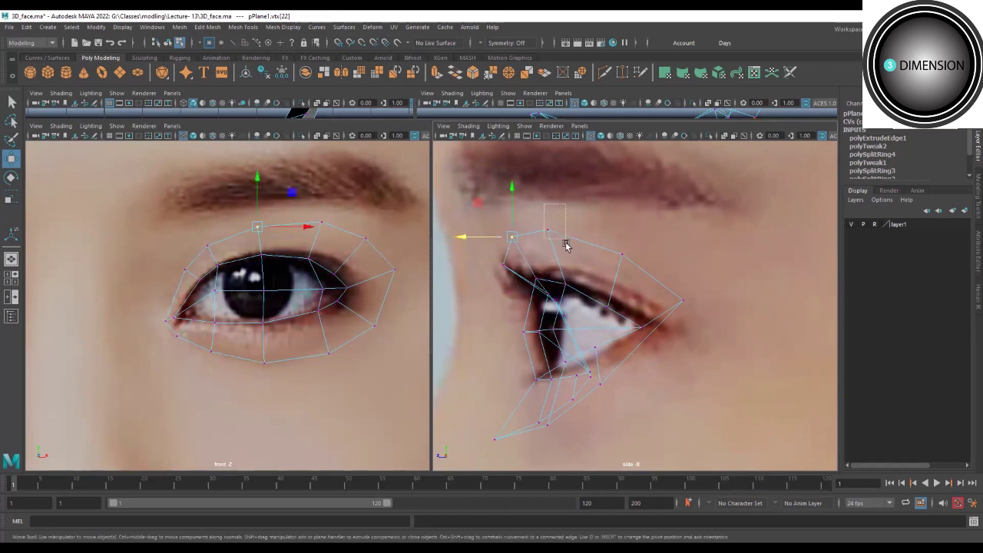
drag(500, 228, 513, 227)
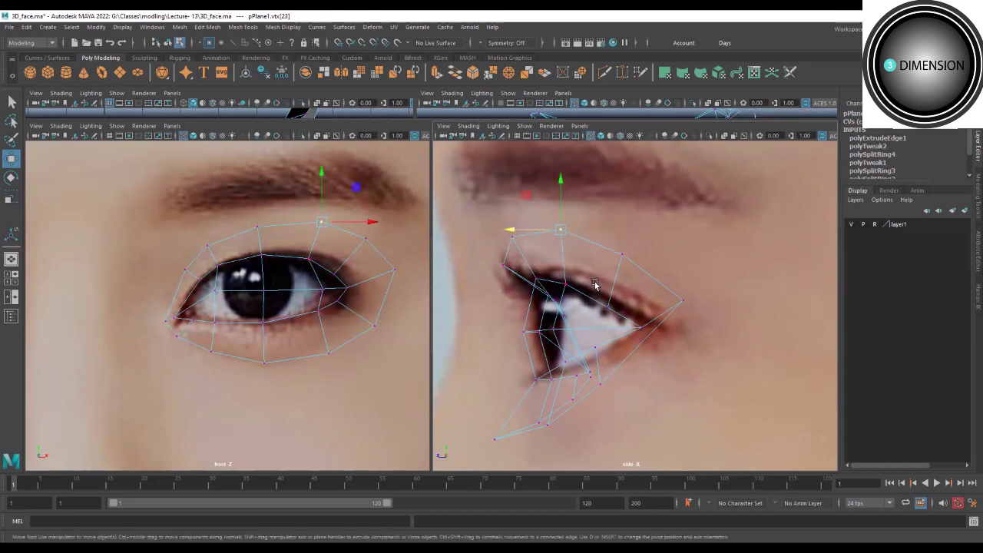
drag(626, 259, 606, 254)
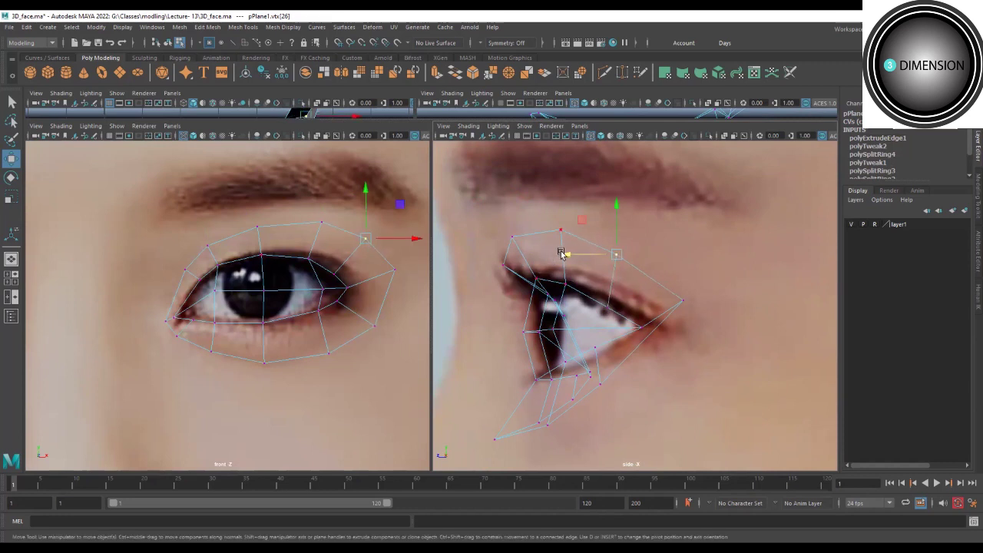
mouse_move(562, 253)
mouse_down()
mouse_move(596, 260)
mouse_move(553, 255)
mouse_up()
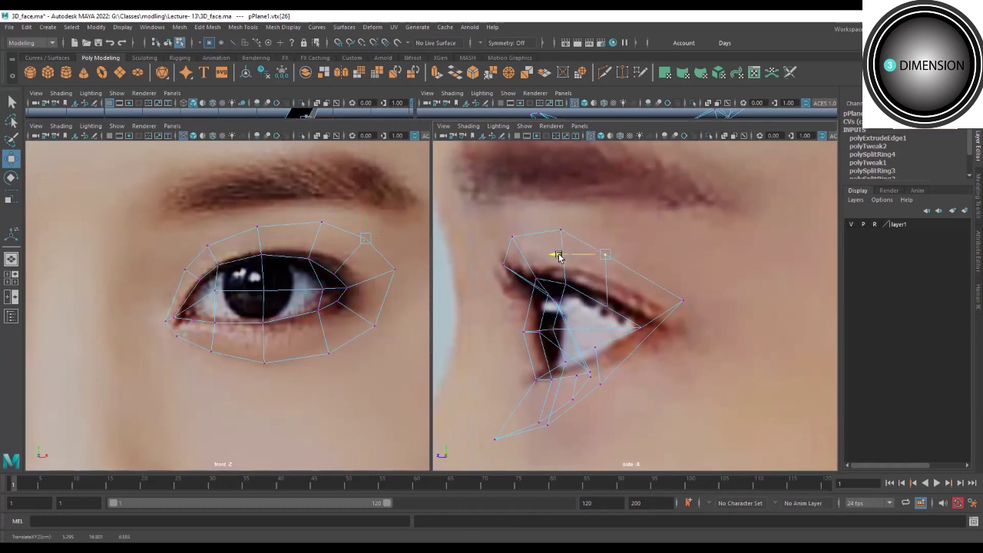
Move the outer-corner and lower rim vertices down and forward in depth.
click(607, 303)
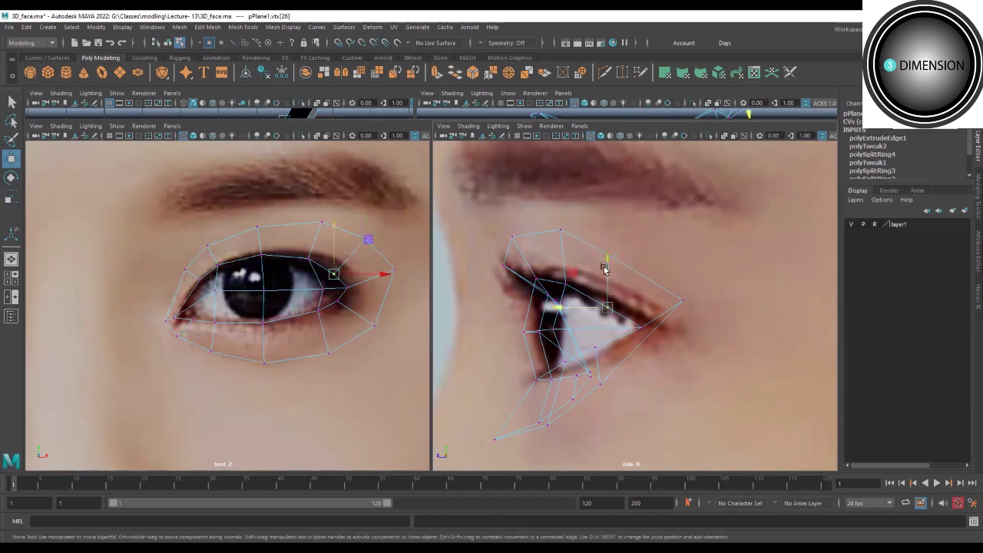
scroll(642, 314, up, 1)
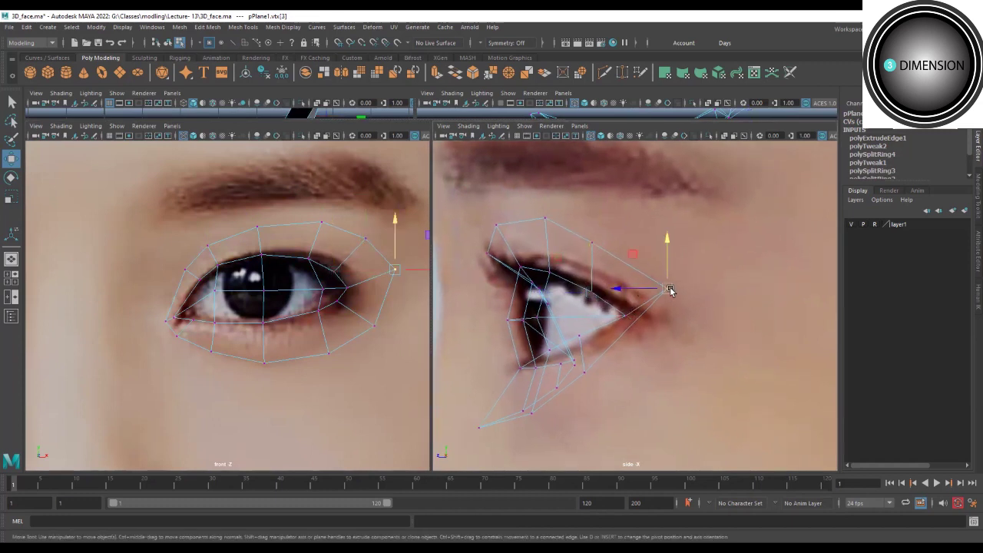
click(680, 316)
alt+middle_drag(681, 318, 691, 270)
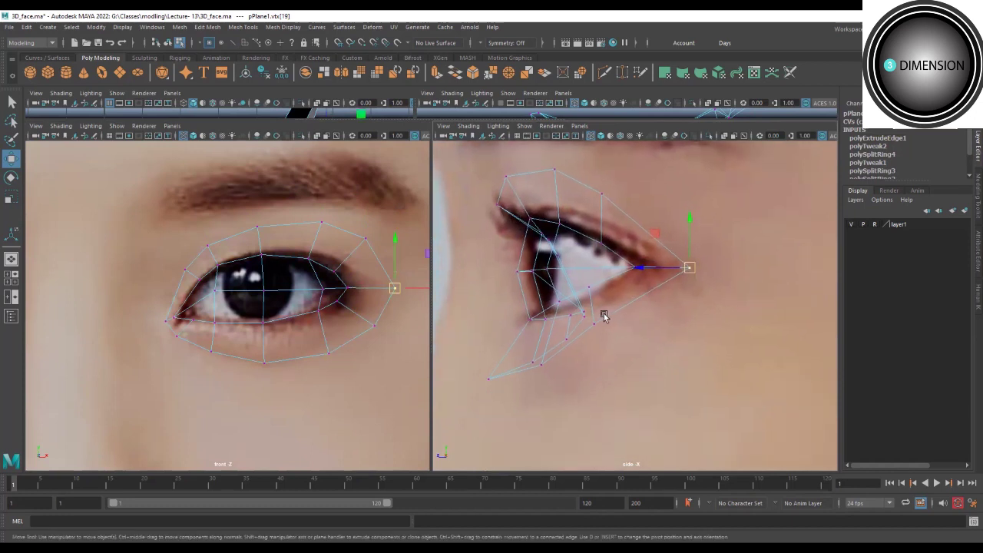
click(598, 327)
drag(601, 326, 620, 335)
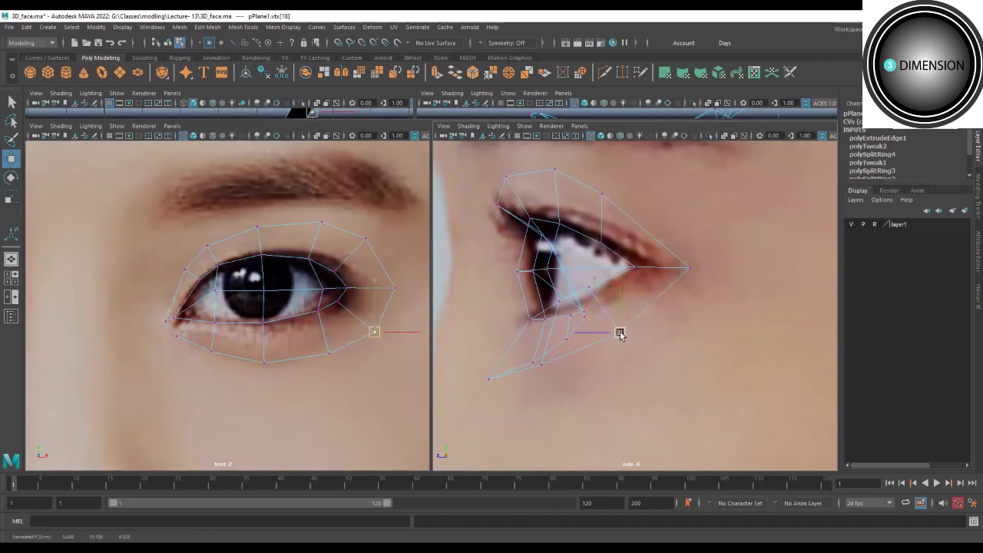
click(487, 378)
drag(488, 378, 542, 362)
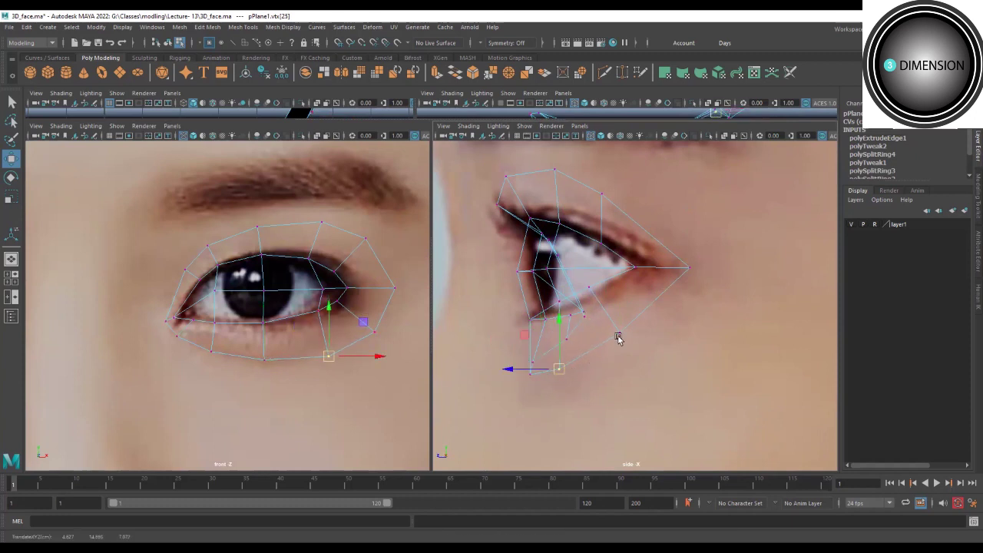
drag(611, 329, 621, 343)
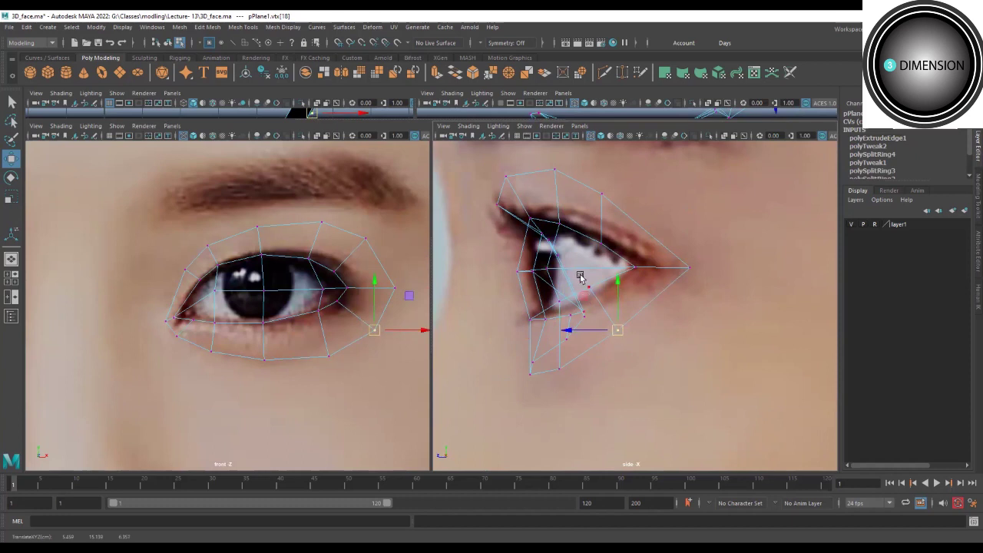
mouse_move(581, 277)
mouse_down()
mouse_move(597, 296)
mouse_move(589, 290)
mouse_move(562, 309)
mouse_up()
click(565, 306)
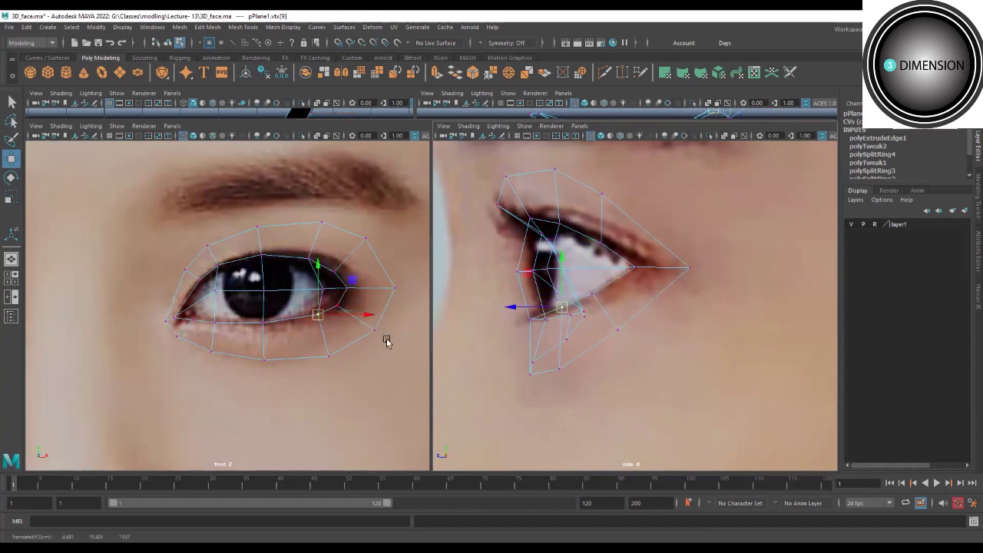
Recentre the eye in the front view and return to object mode.
alt+middle_drag(360, 336, 359, 352)
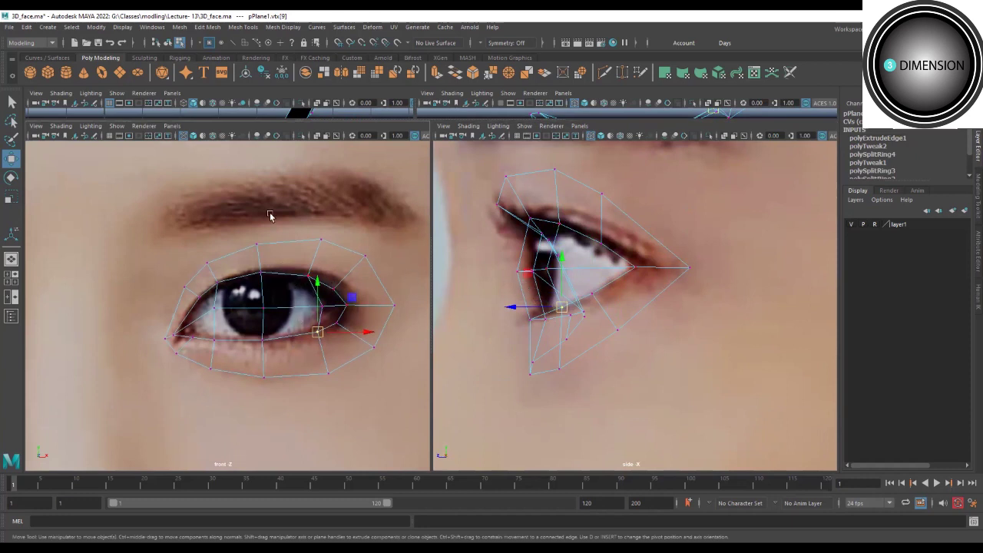
scroll(269, 217, up, 2)
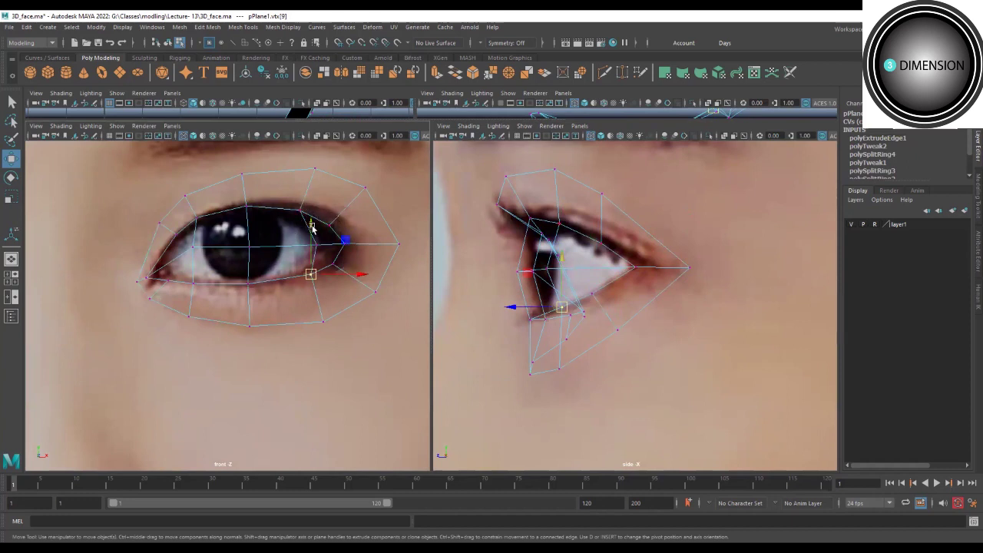
scroll(254, 265, up, 1)
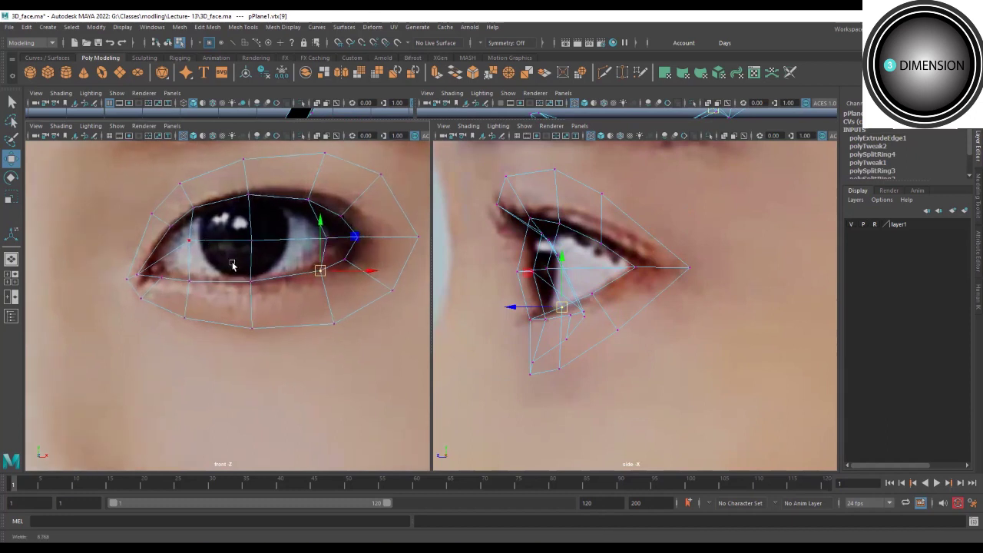
scroll(272, 248, up, 1)
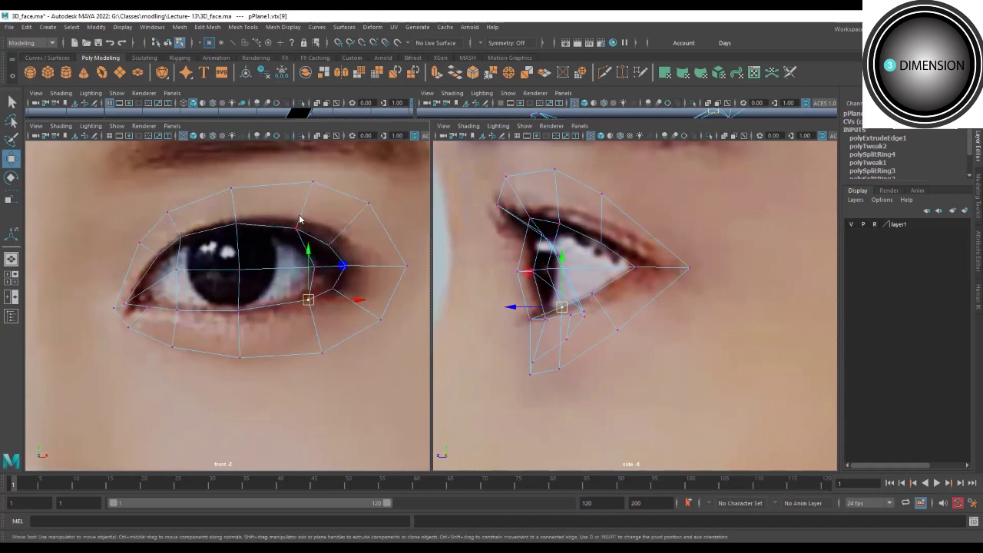
key(F8)
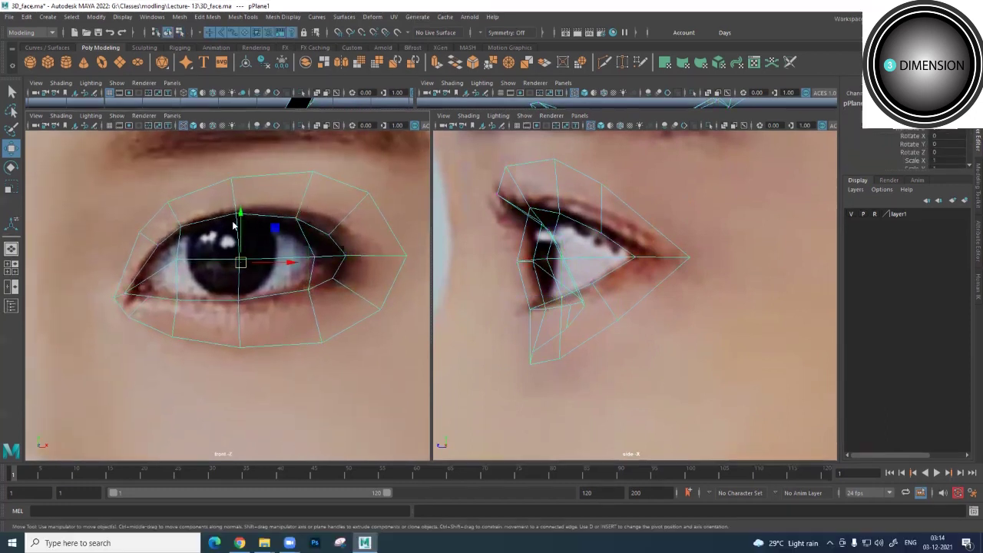
Insert several edge loops around the eye opening and along the lid, undoing two misplaced loops.
shift+right_drag(302, 213, 233, 222)
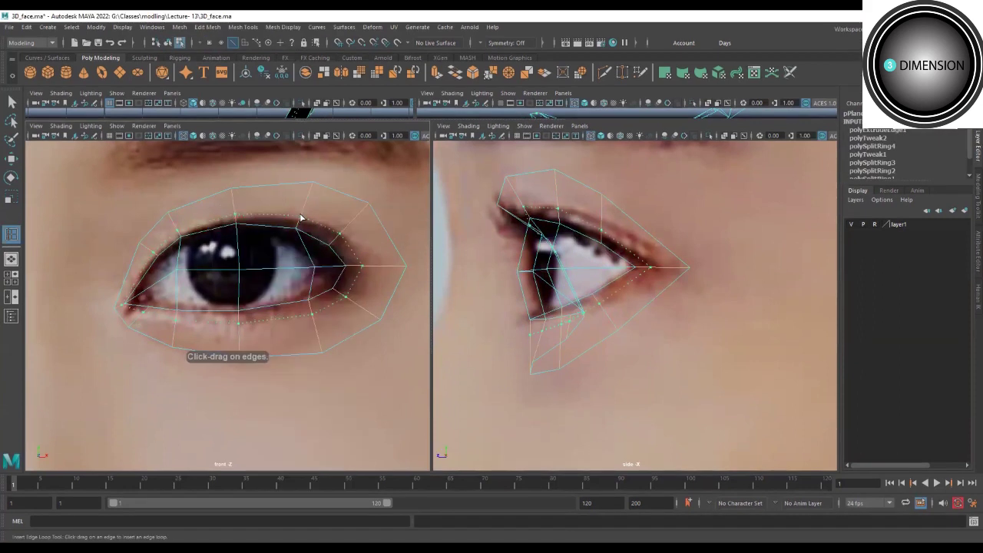
click(300, 215)
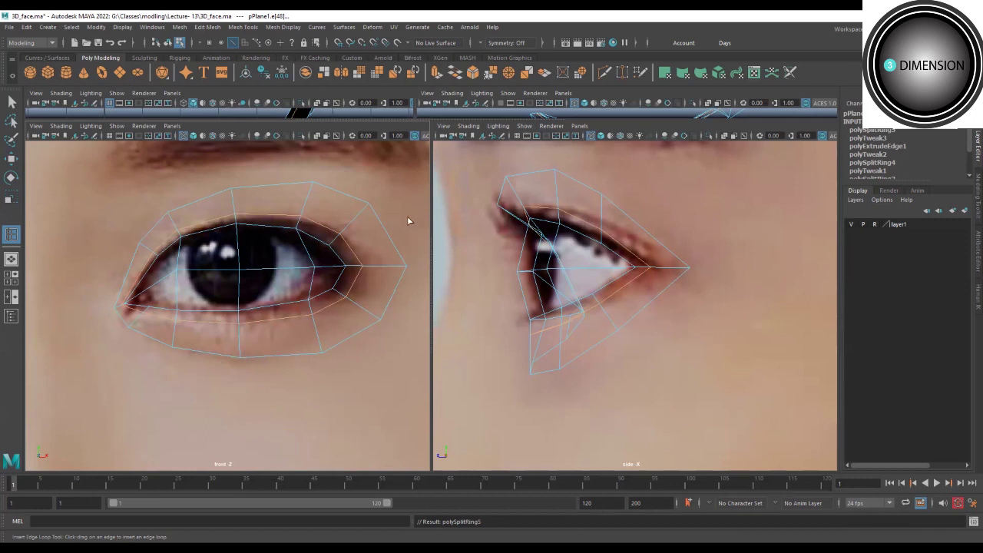
alt+right_drag(549, 231, 552, 289)
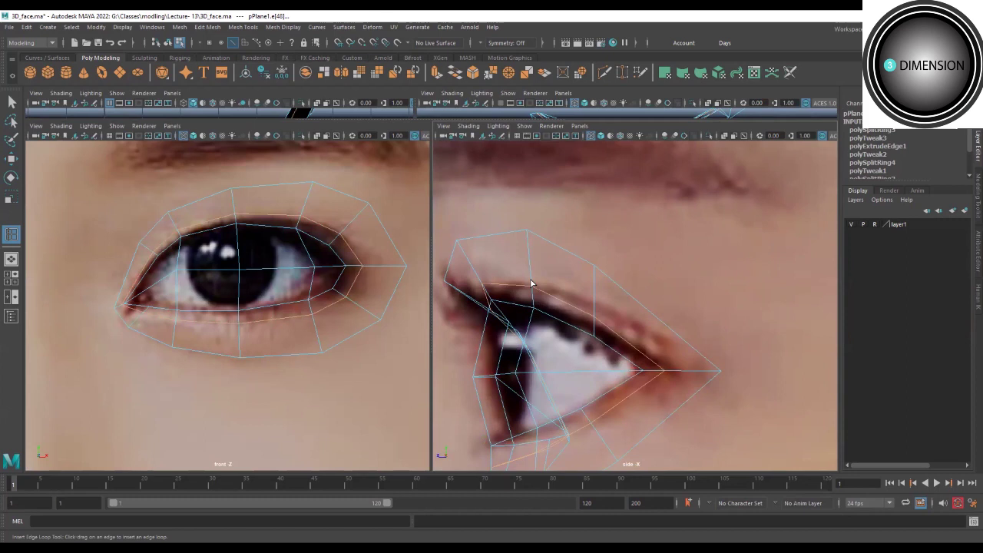
click(531, 286)
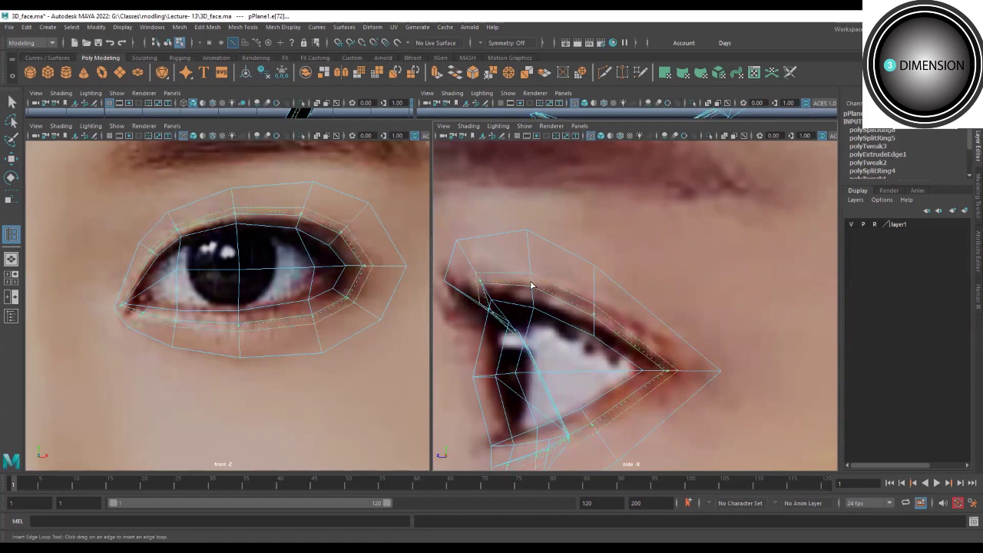
click(531, 286)
key(ctrl+z)
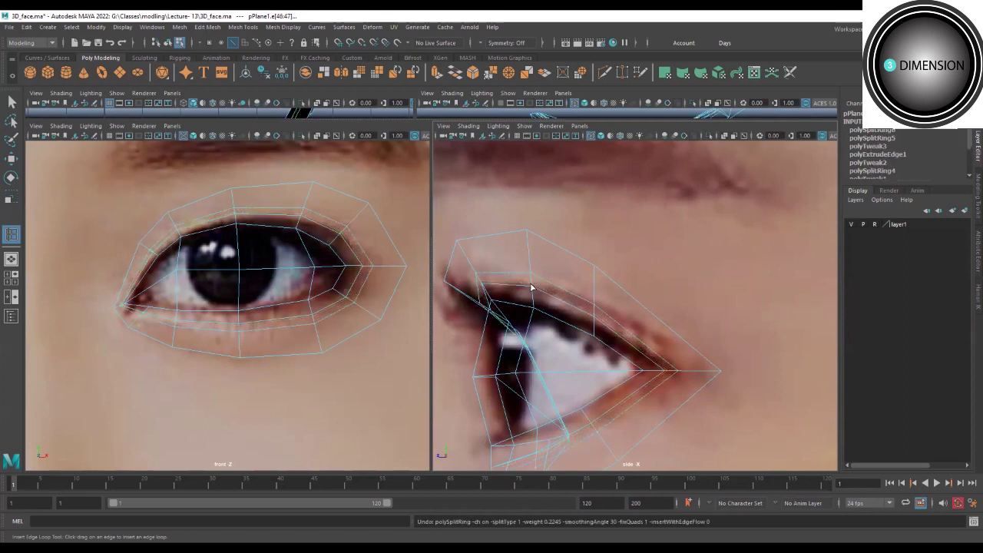
key(ctrl+z)
key(ctrl+z)
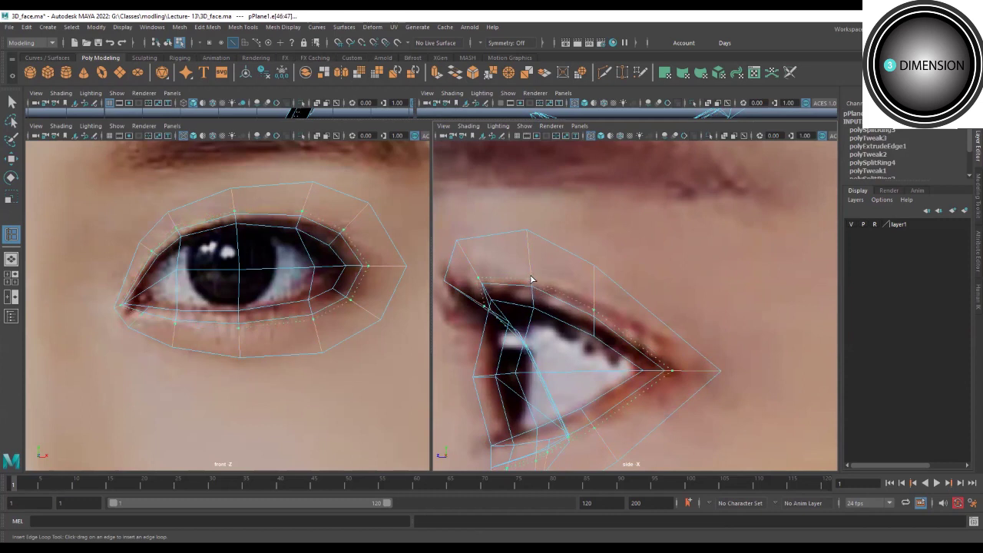
click(533, 281)
click(534, 296)
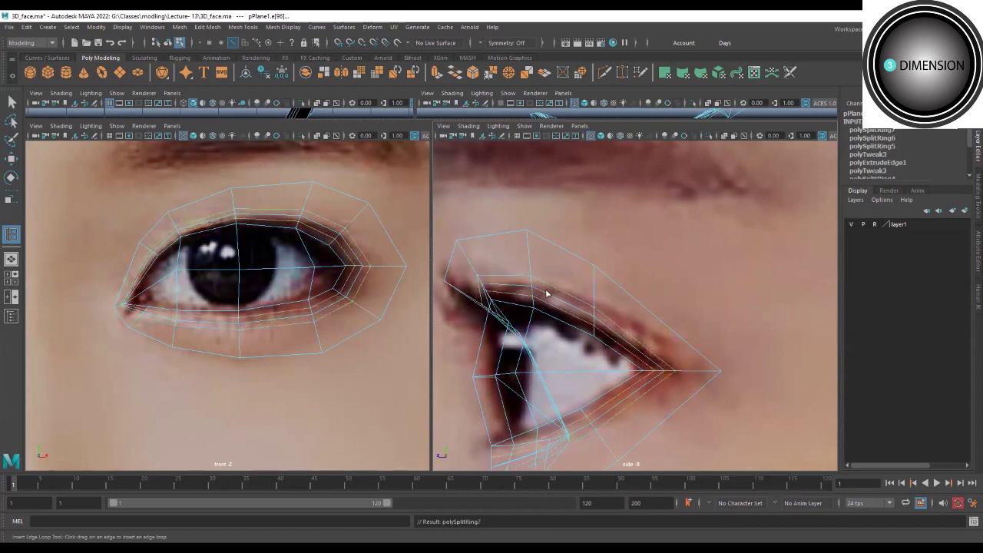
Select the upper eyelid edge loop and move it to match the reference lid.
key(w)
click(590, 336)
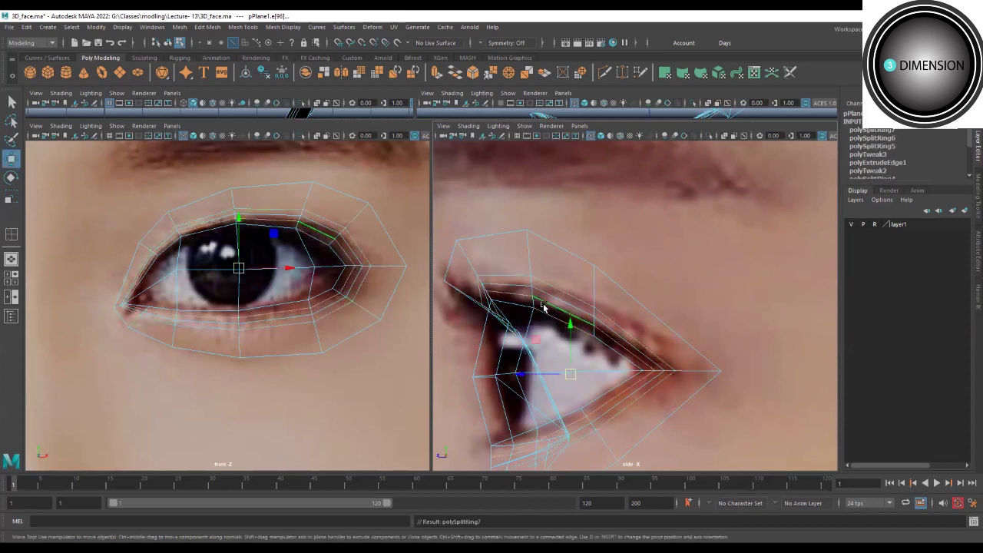
double_click(593, 337)
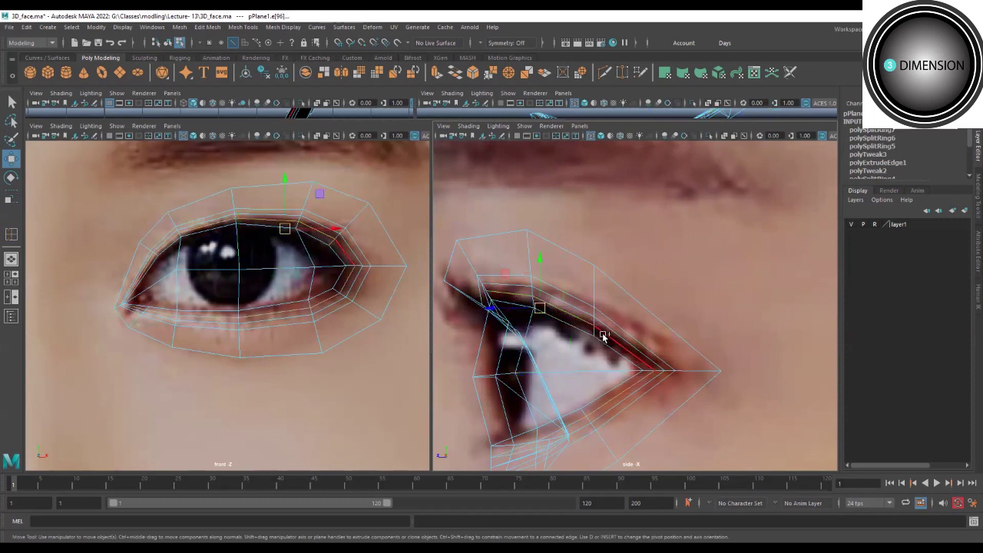
mouse_move(596, 337)
middle_down()
mouse_move(527, 332)
mouse_move(543, 332)
middle_up()
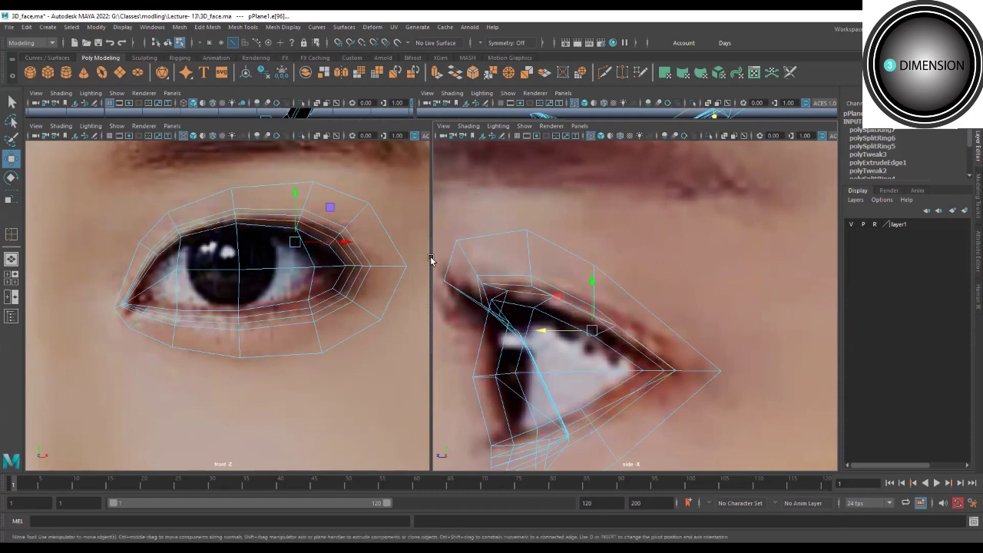
Maximize the perspective view and show the eye mesh with shaded display.
key(space)
key(5)
mouse_move(412, 246)
alt+mouse_down()
mouse_move(482, 268)
mouse_move(428, 282)
mouse_move(358, 226)
mouse_move(527, 220)
mouse_move(448, 224)
mouse_move(389, 279)
alt+mouse_up()
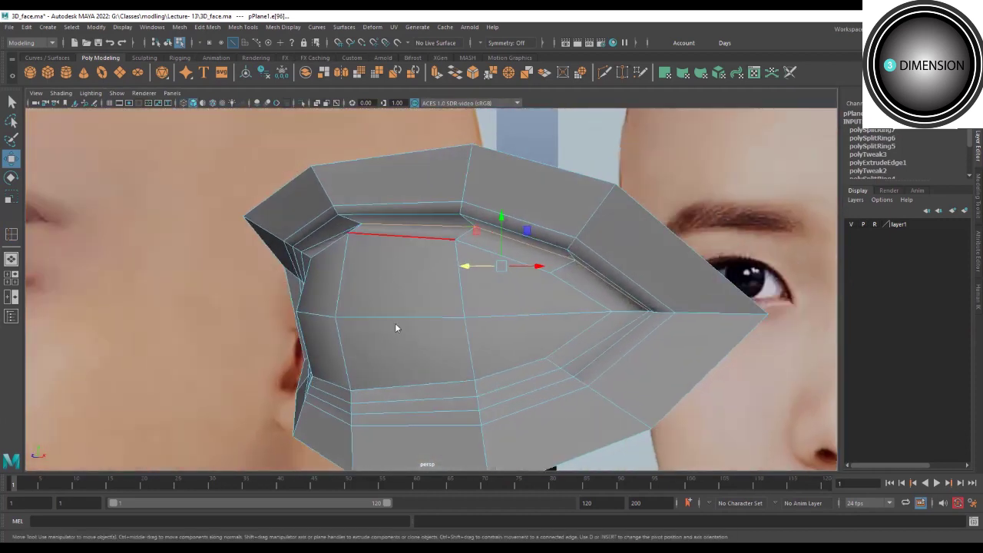
Select all the inner faces filling the eye opening, including the triangular ones.
key(F11)
click(494, 329)
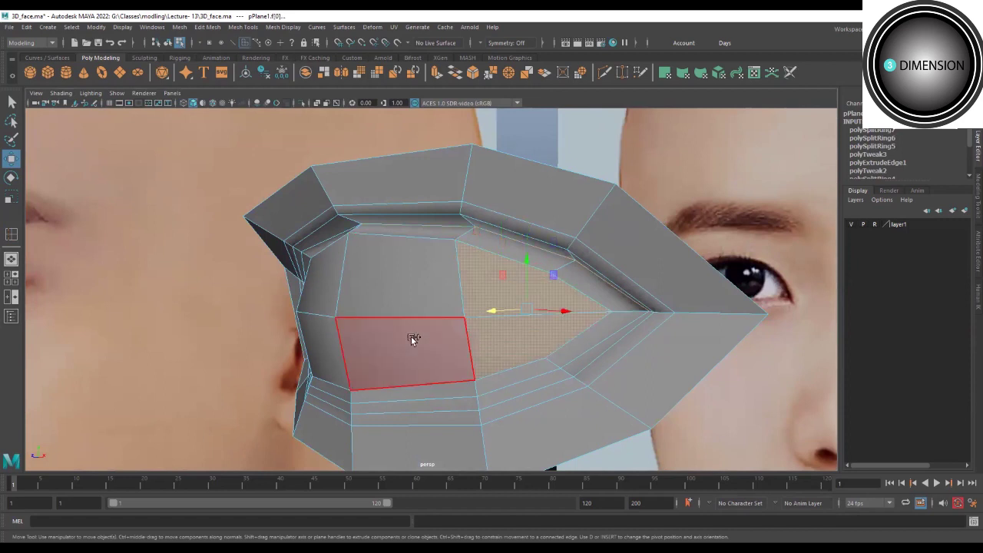
shift+click(411, 335)
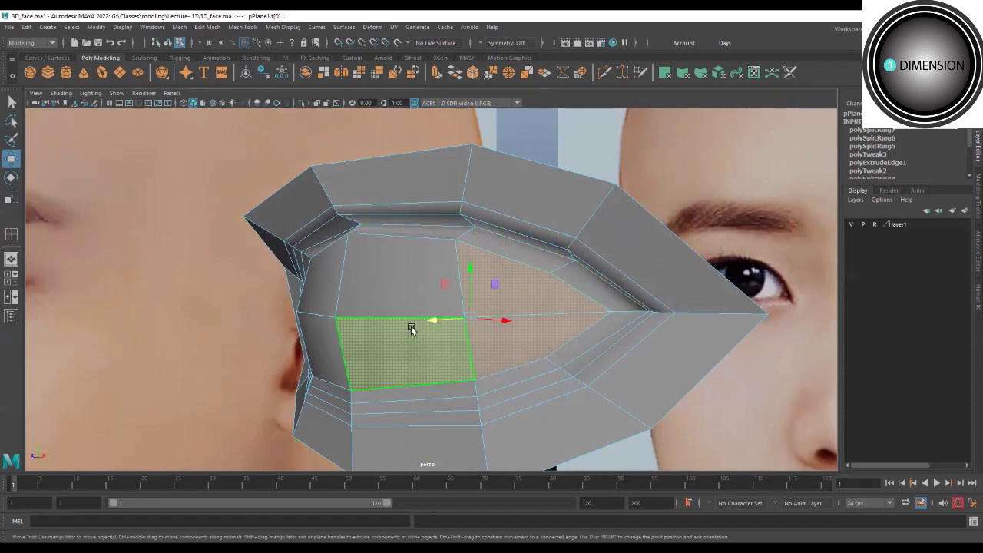
mouse_move(411, 335)
alt+mouse_down()
mouse_move(484, 323)
mouse_move(406, 295)
alt+mouse_up()
click(405, 295)
click(334, 346)
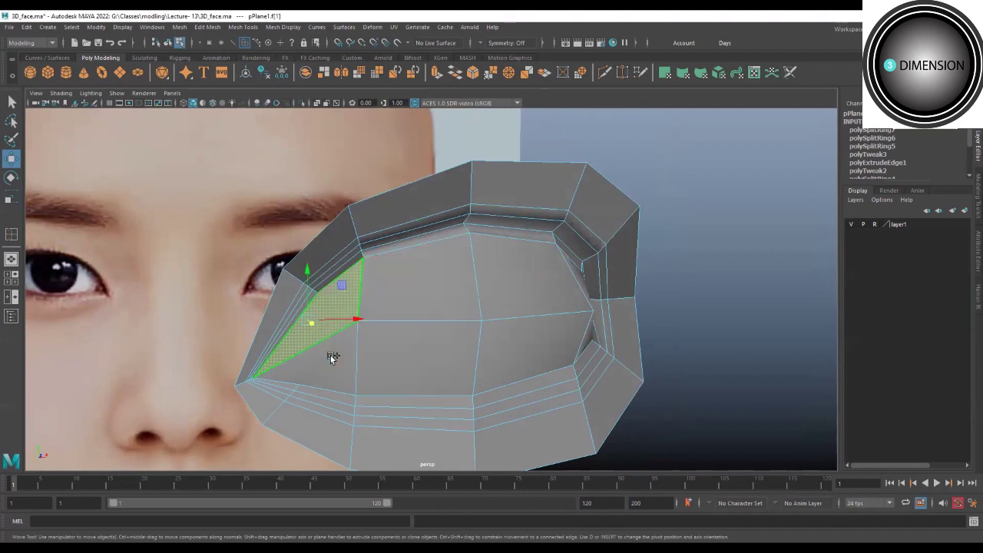
shift+click(424, 369)
shift+click(443, 305)
shift+click(509, 297)
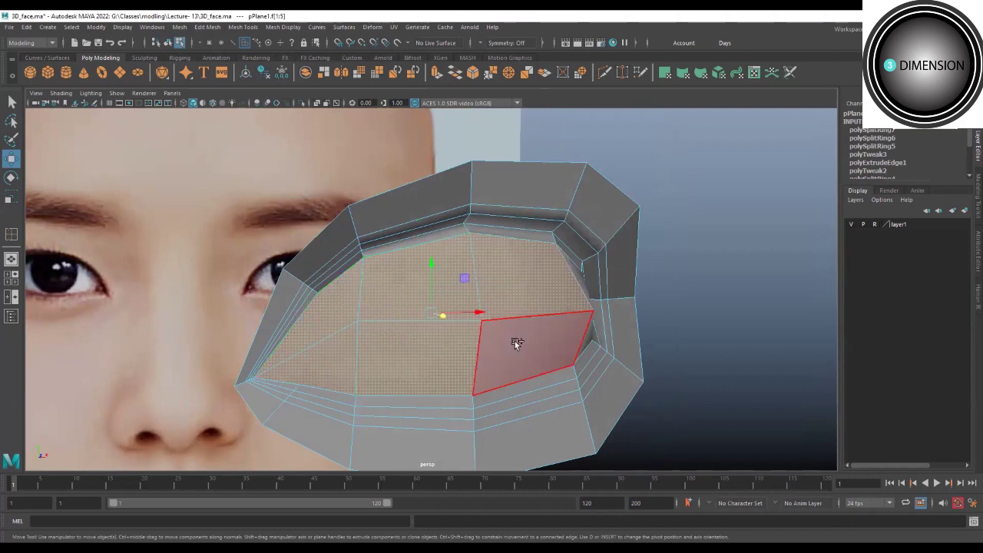
shift+click(518, 342)
alt+drag(545, 346, 464, 257)
shift+click(469, 296)
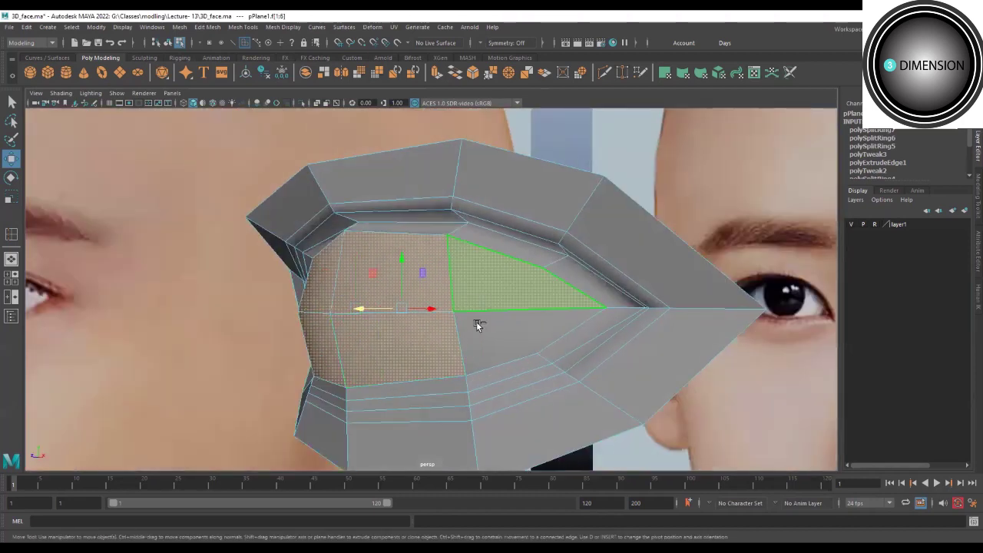
shift+click(476, 327)
alt+drag(476, 327, 398, 307)
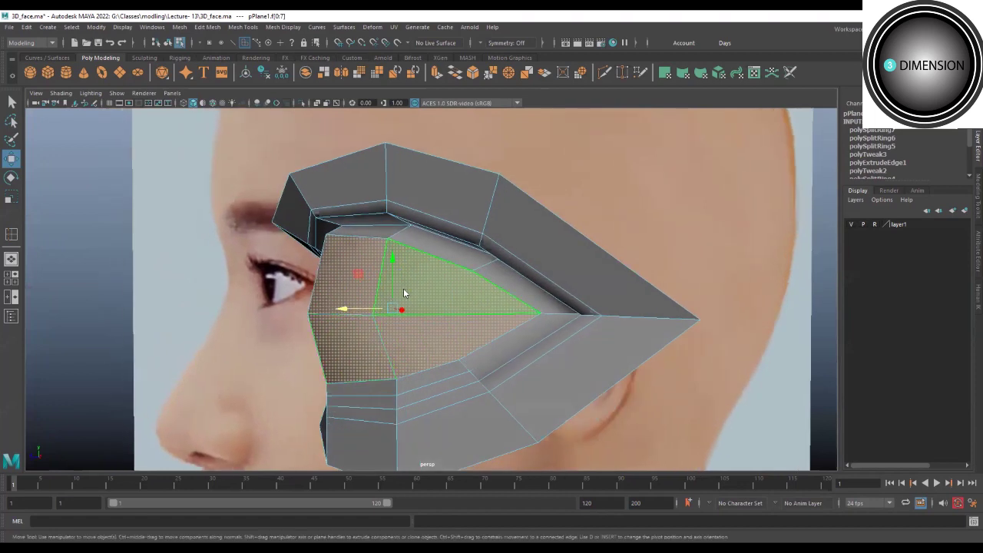
Extrude the selected inner faces and scale them inward to form a recessed rim.
key(ctrl+e)
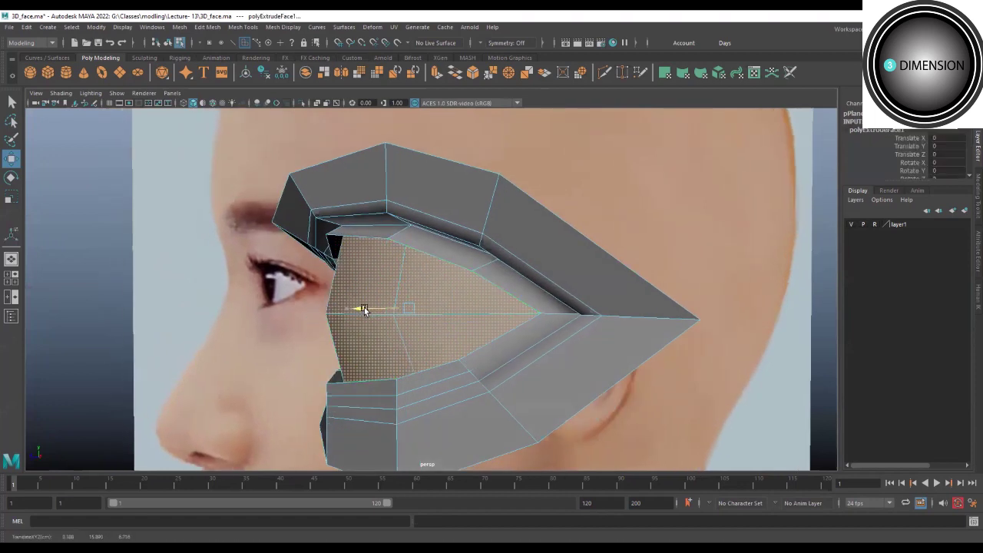
mouse_move(403, 292)
alt+mouse_down()
mouse_move(412, 313)
mouse_move(485, 309)
alt+mouse_up()
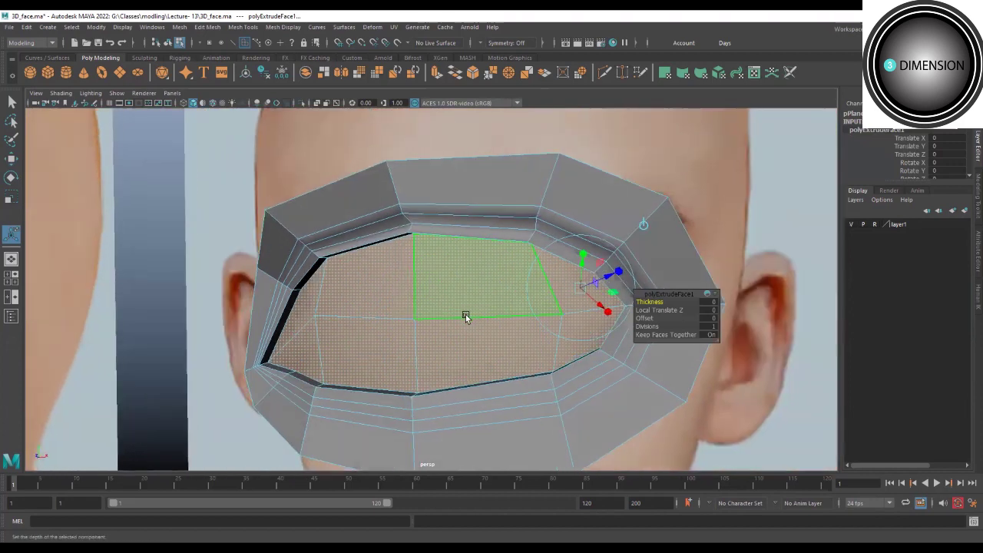
key(r)
mouse_move(421, 312)
alt+mouse_down()
mouse_move(484, 317)
mouse_move(502, 303)
mouse_move(479, 285)
mouse_move(437, 298)
mouse_move(409, 223)
mouse_move(387, 221)
mouse_move(439, 226)
mouse_move(417, 224)
mouse_move(375, 272)
alt+mouse_up()
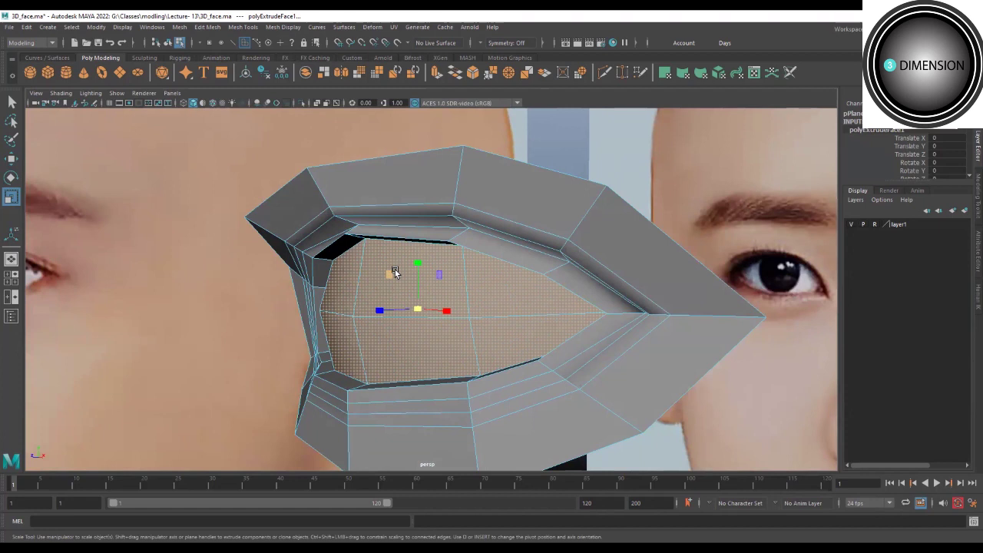
alt+drag(384, 270, 428, 265)
alt+drag(421, 273, 366, 198)
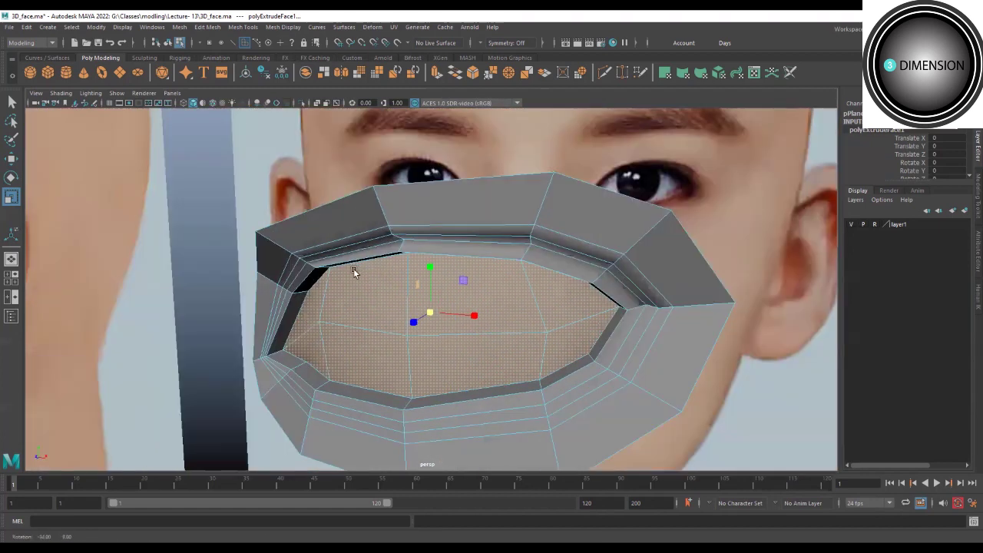
Select the small face under the upper lid and preview the mesh smoothed, then return to the cage.
shift+click(350, 204)
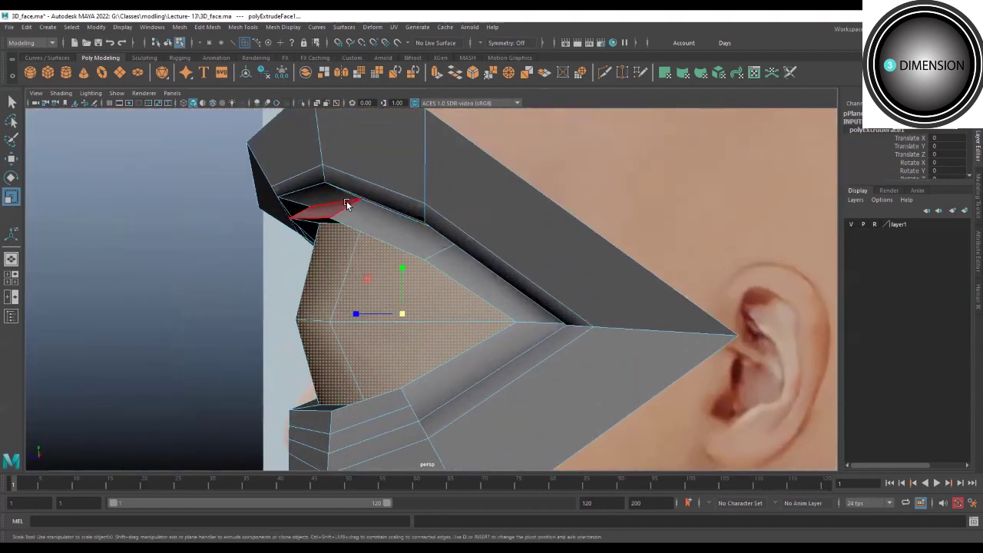
alt+drag(398, 227, 506, 212)
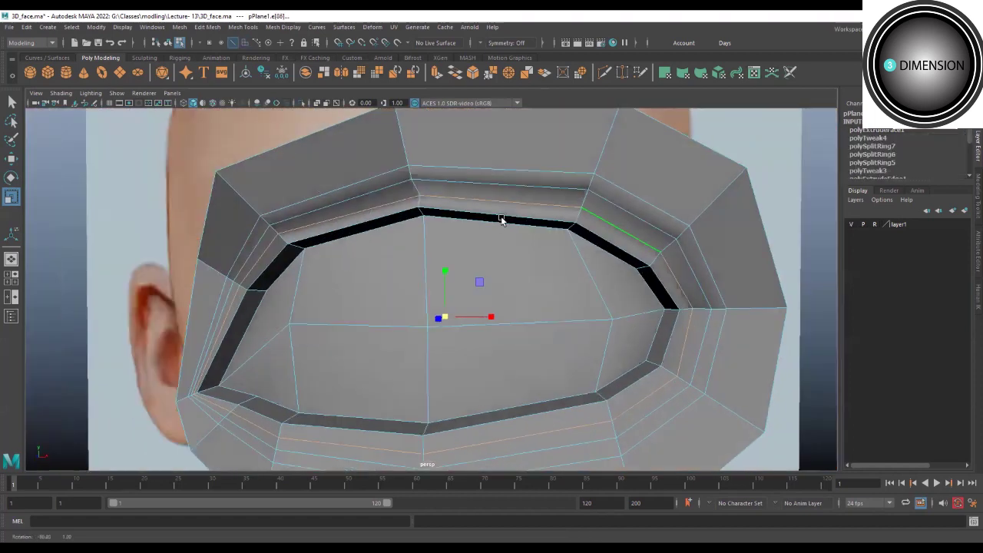
mouse_move(446, 384)
alt+mouse_down()
mouse_move(541, 409)
mouse_move(273, 239)
alt+mouse_up()
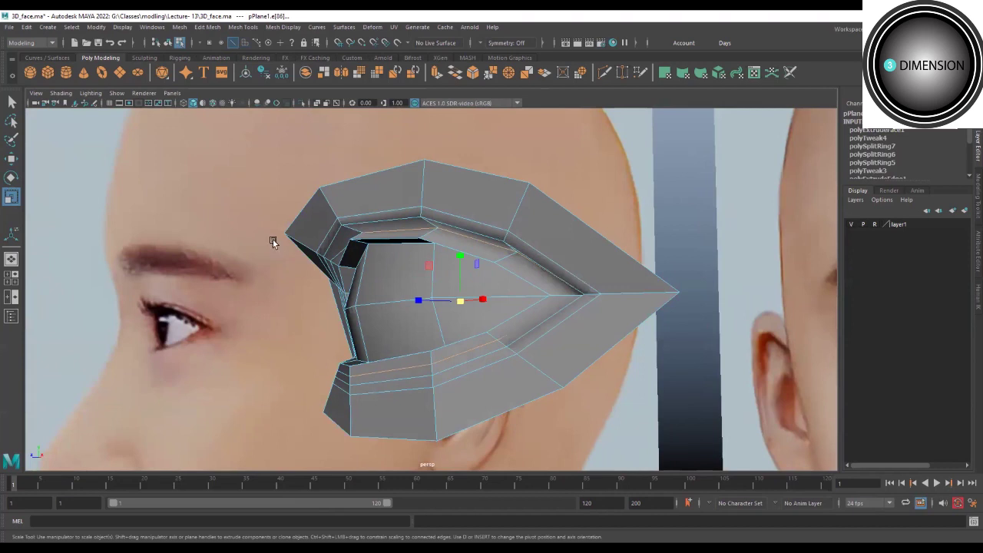
scroll(261, 227, up, 5)
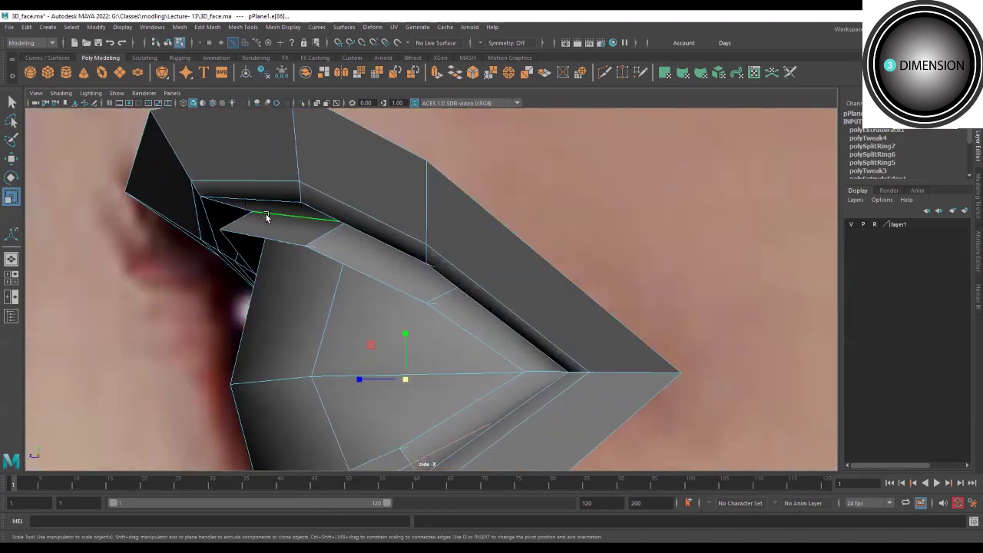
key(3)
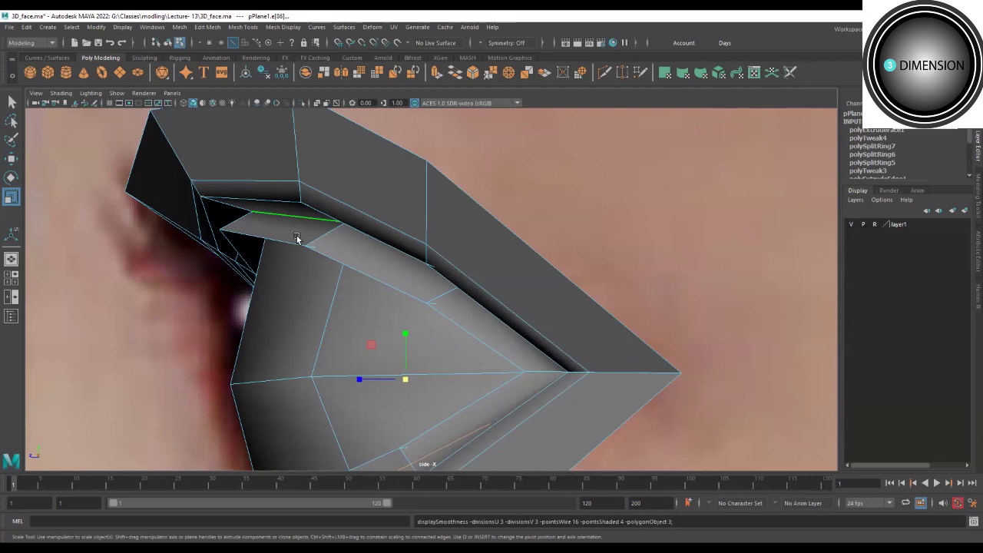
key(3)
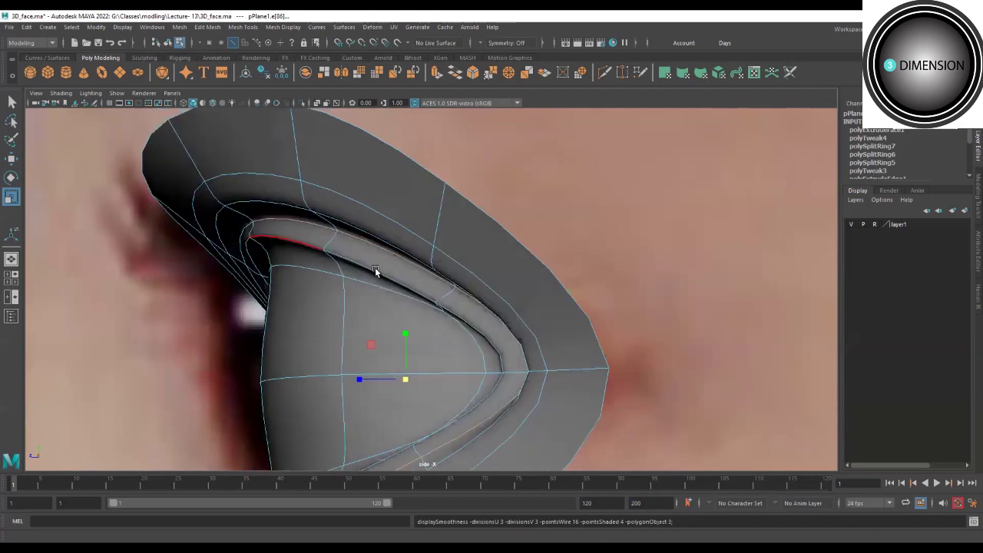
alt+right_drag(375, 267, 291, 252)
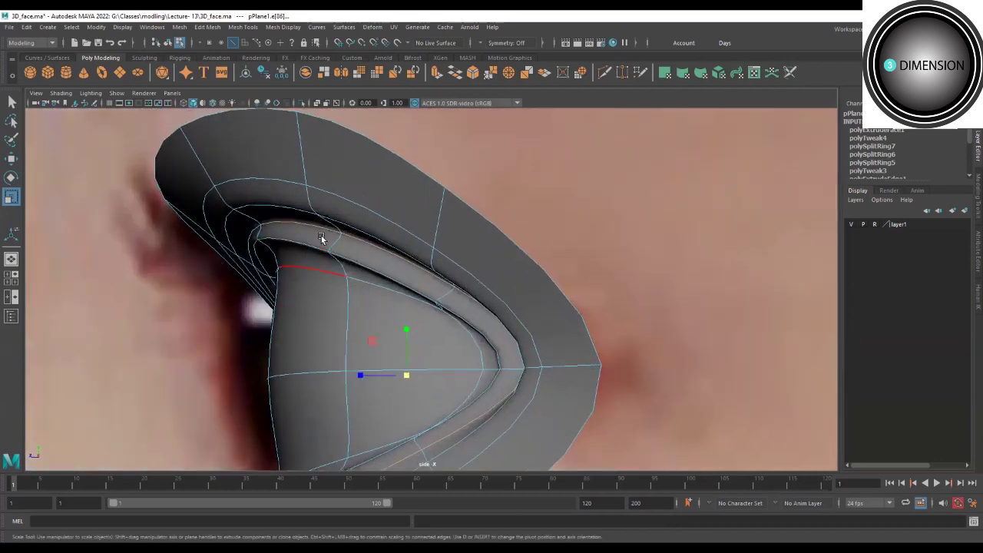
key(1)
alt+right_drag(325, 235, 402, 287)
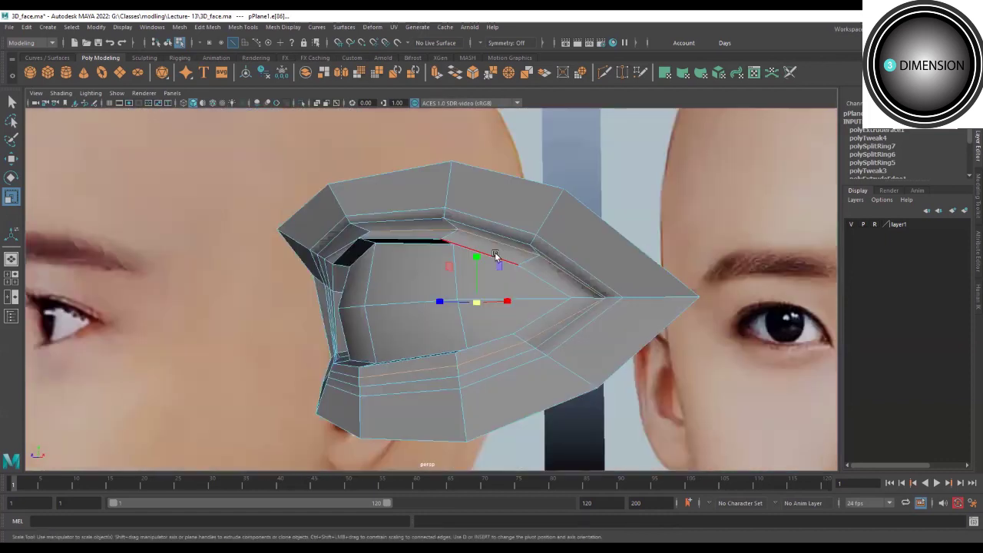
Raise the upper lid rim edge and lower the inner lid edge to shape a lid fold.
click(495, 243)
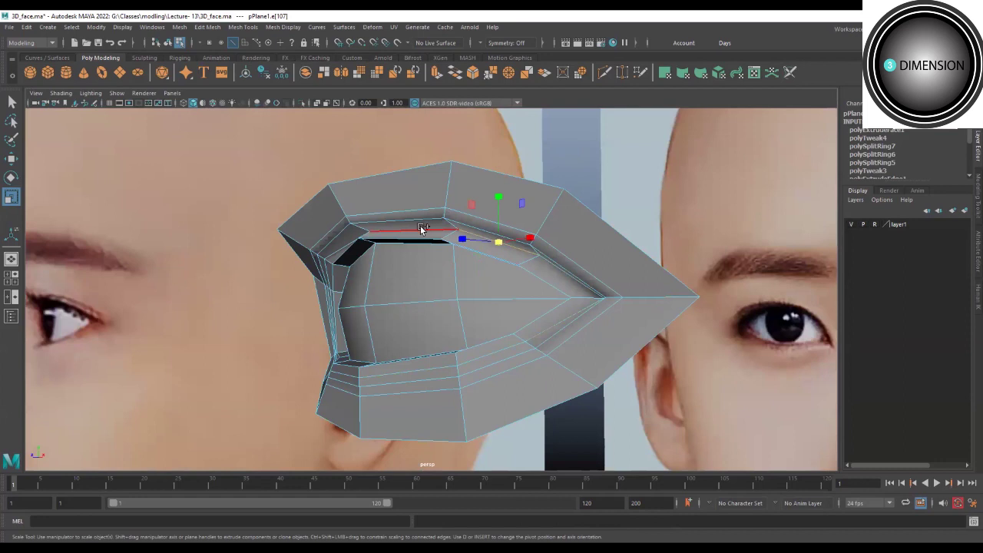
key(w)
drag(451, 209, 449, 190)
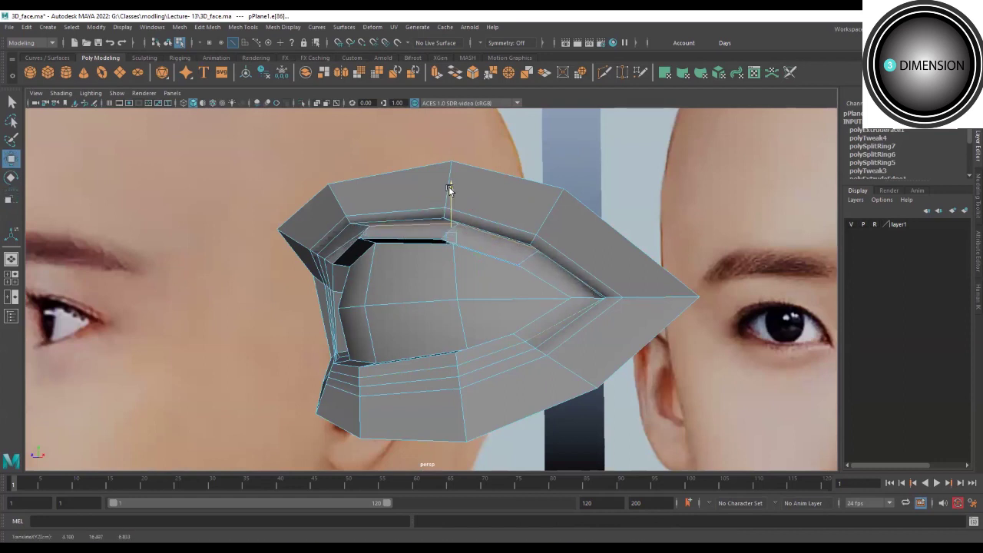
click(424, 217)
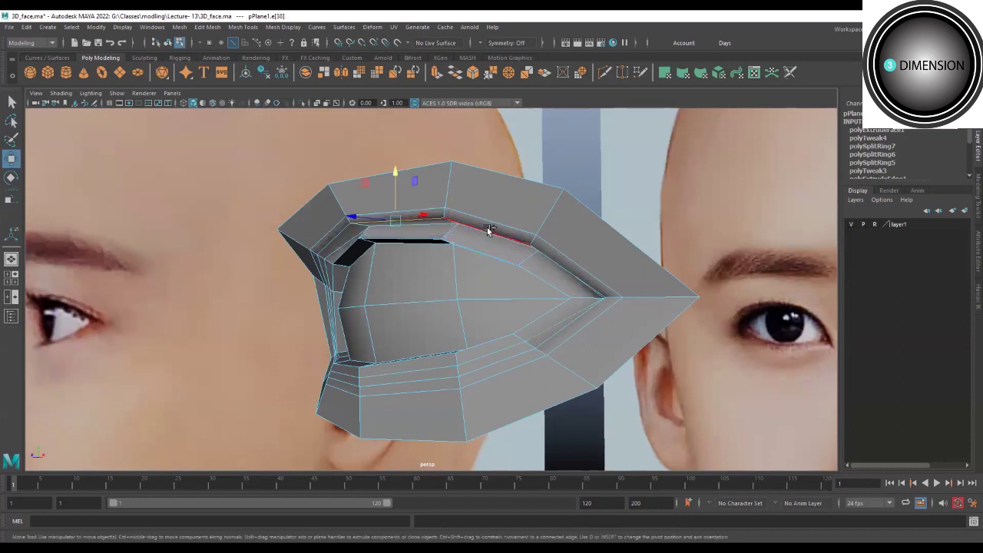
alt+drag(468, 226, 476, 269)
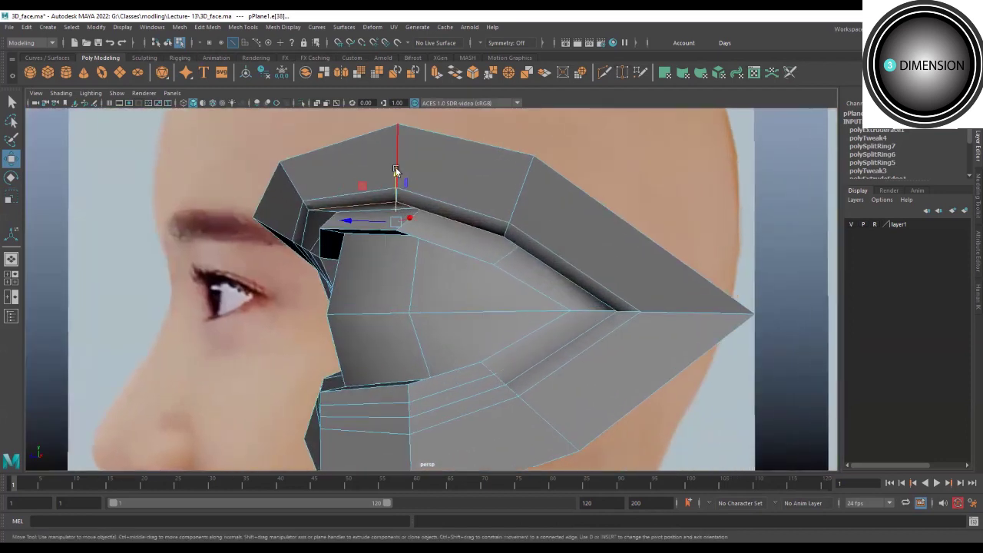
drag(396, 170, 374, 212)
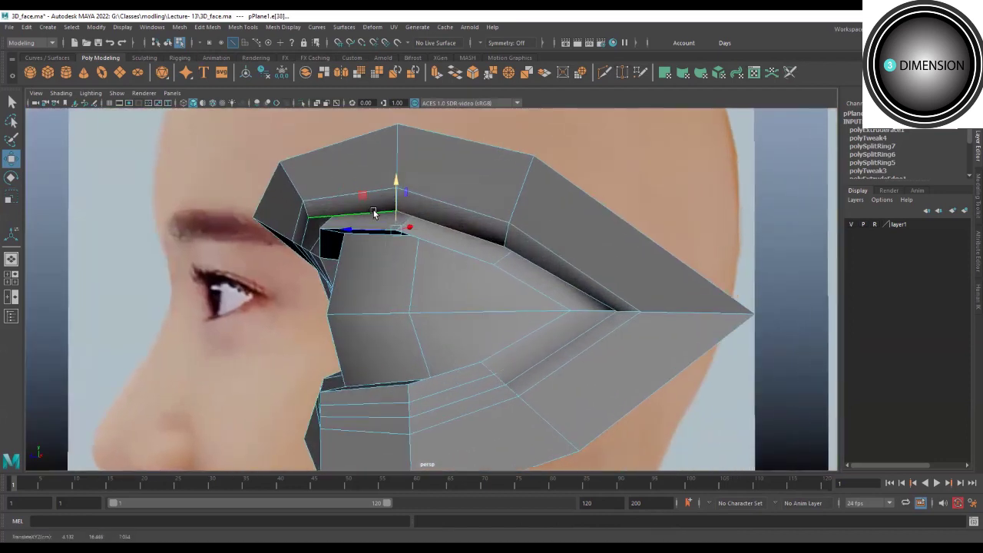
Check the smoothed mesh, then adjust the vertex at the socket's outer tip in cage mode.
key(3)
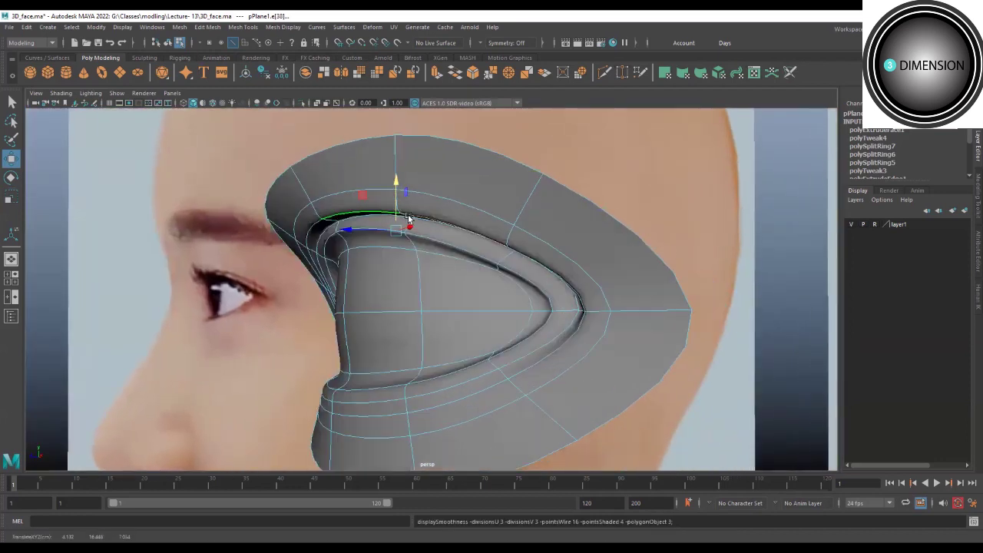
mouse_move(437, 192)
alt+mouse_down()
mouse_move(481, 218)
mouse_move(444, 220)
mouse_move(490, 246)
mouse_move(362, 254)
mouse_move(422, 268)
alt+mouse_up()
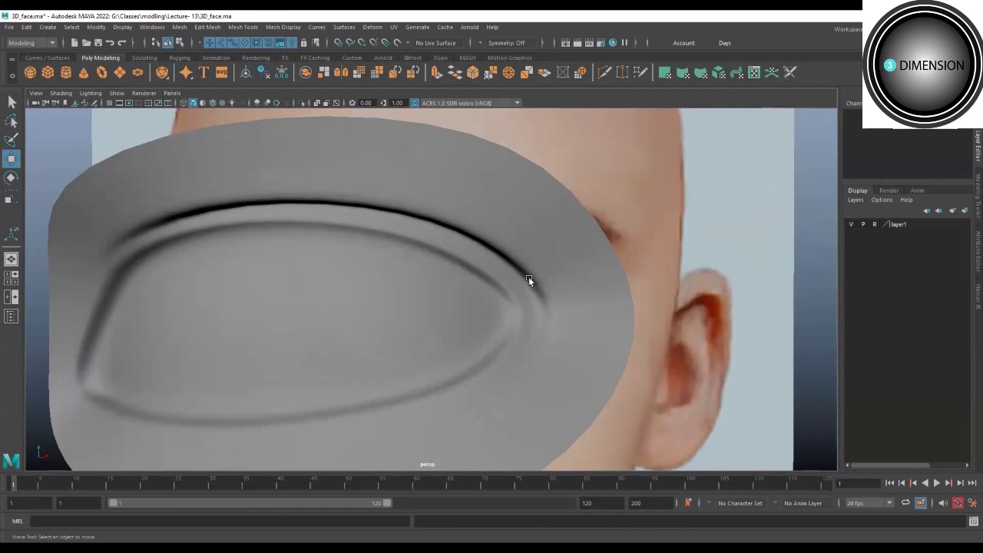
click(555, 301)
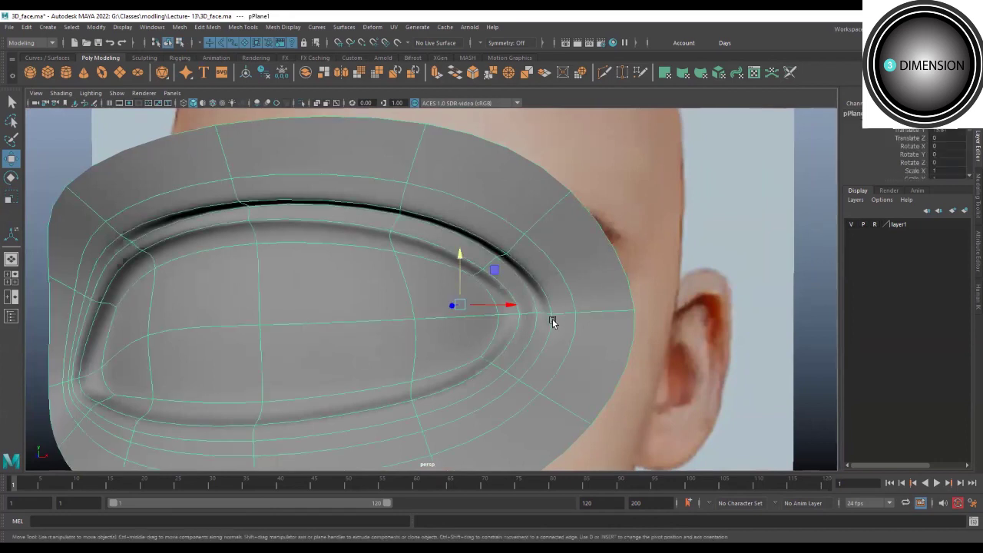
mouse_move(553, 323)
alt+mouse_down()
mouse_move(501, 319)
mouse_move(525, 319)
mouse_move(561, 290)
mouse_move(512, 330)
mouse_move(531, 336)
mouse_move(515, 330)
mouse_move(497, 291)
mouse_move(487, 323)
alt+mouse_up()
key(1)
key(F9)
click(515, 329)
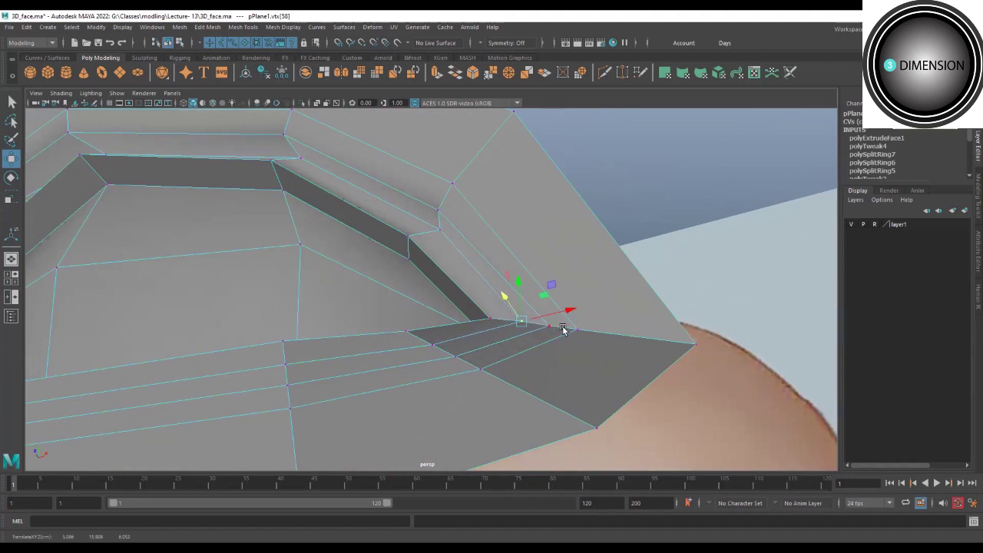
click(604, 336)
Preview the eye-socket mesh smoothed and view it straight on from the front.
key(3)
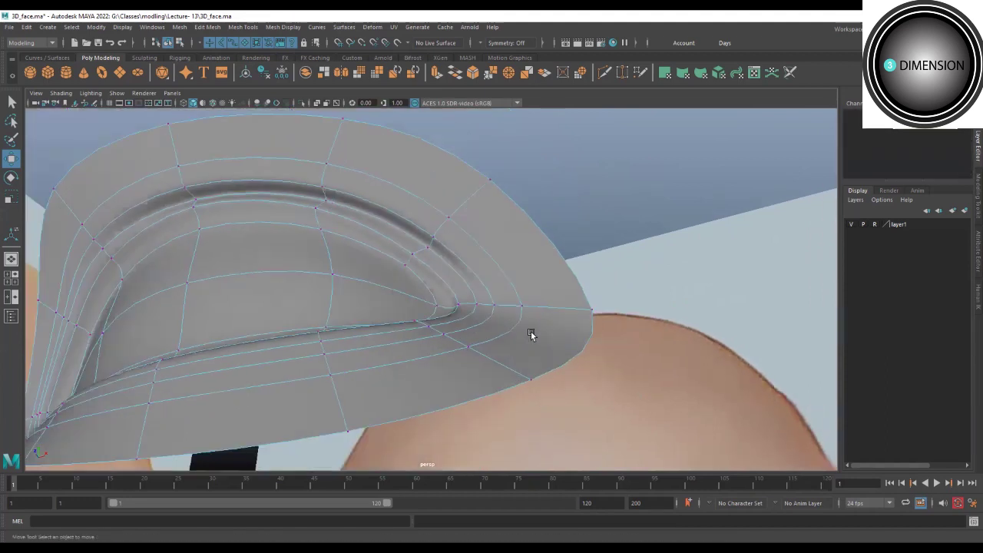
alt+drag(530, 335, 520, 355)
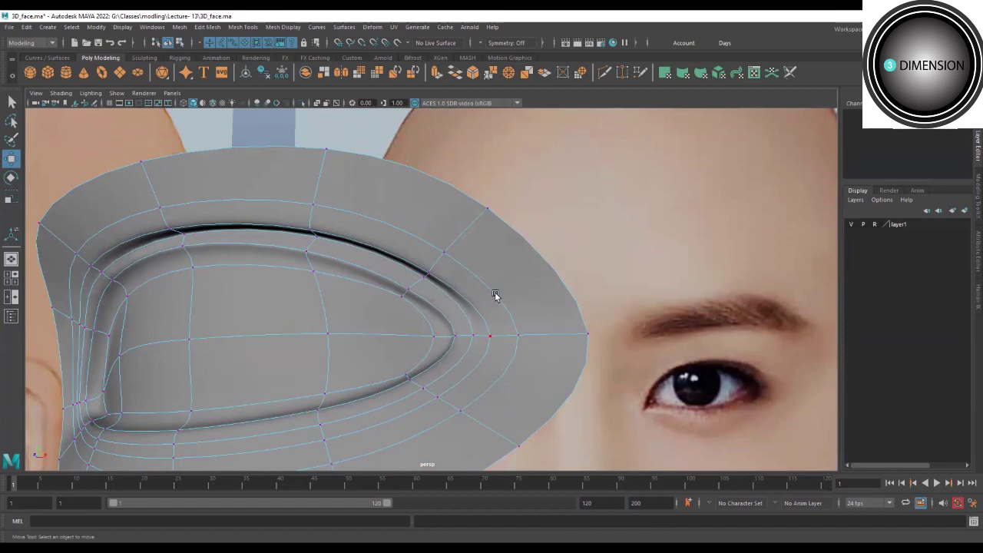
scroll(291, 125, down, 3)
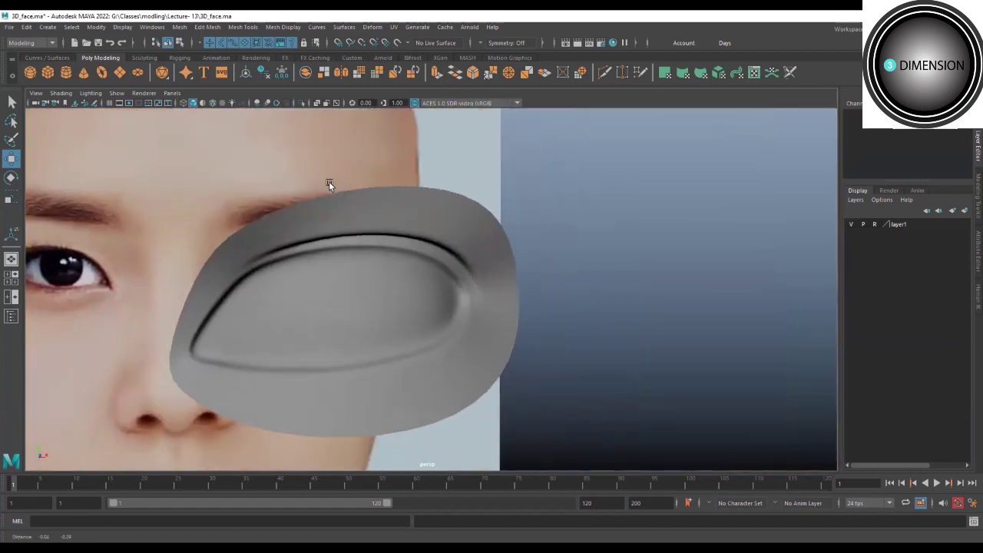
alt+drag(291, 124, 294, 221)
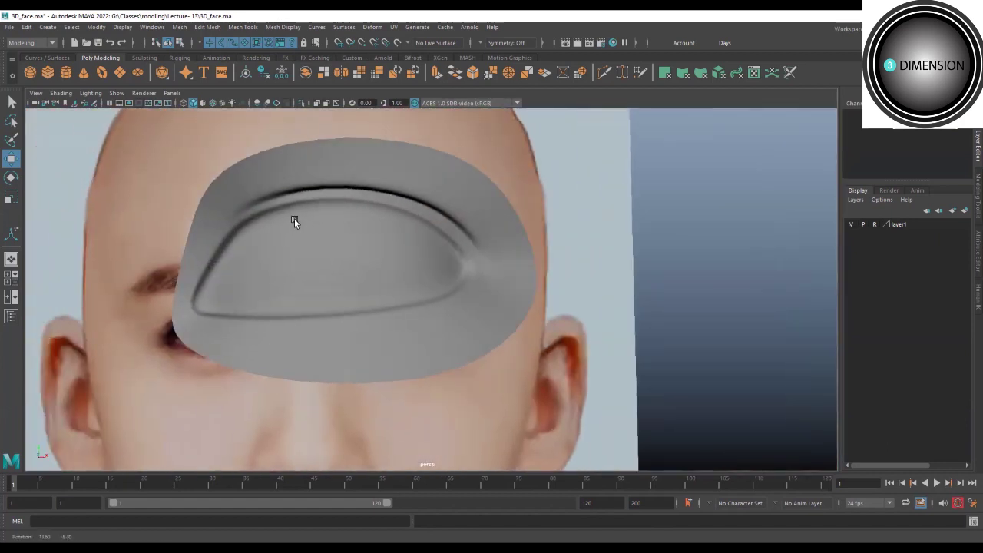
alt+drag(408, 229, 395, 269)
click(336, 355)
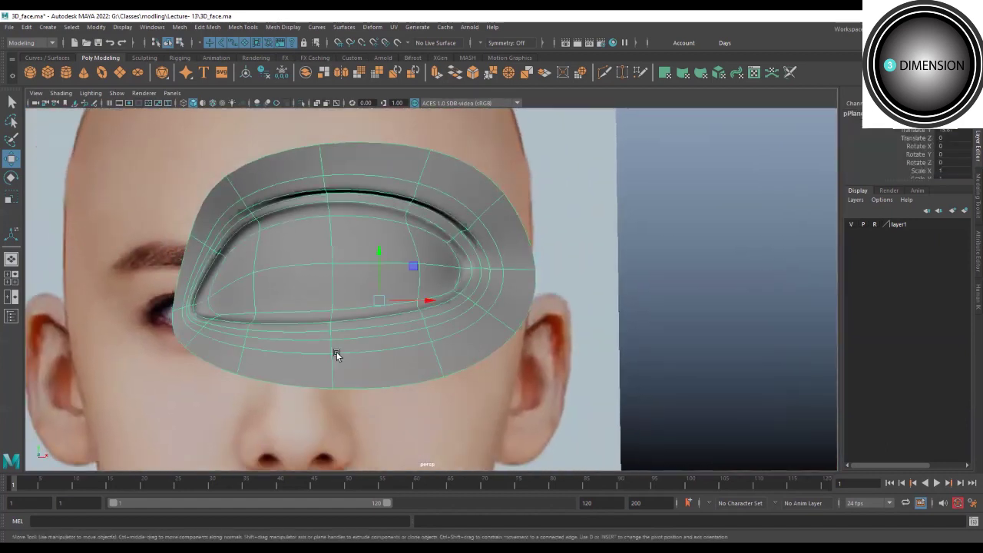
alt+drag(362, 352, 400, 343)
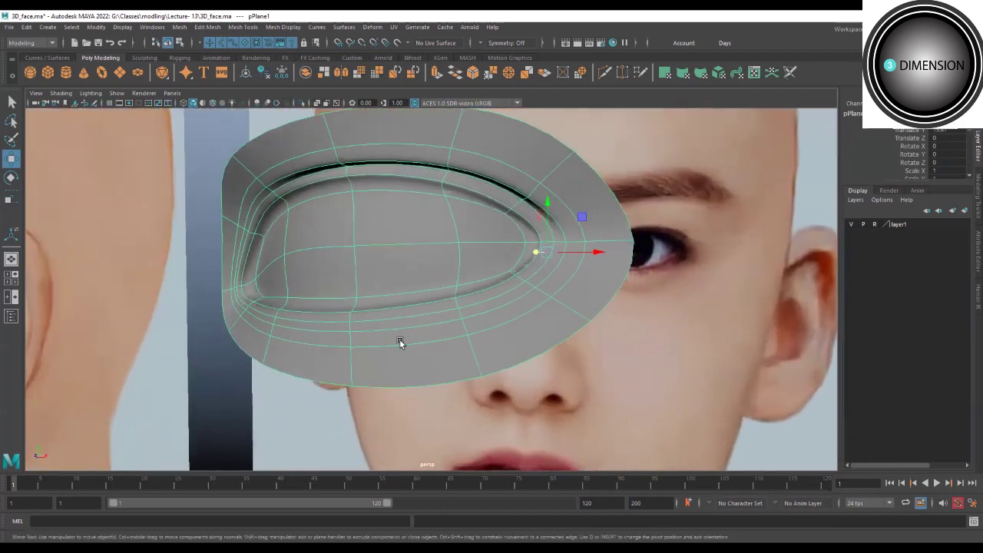
scroll(399, 342, up, 3)
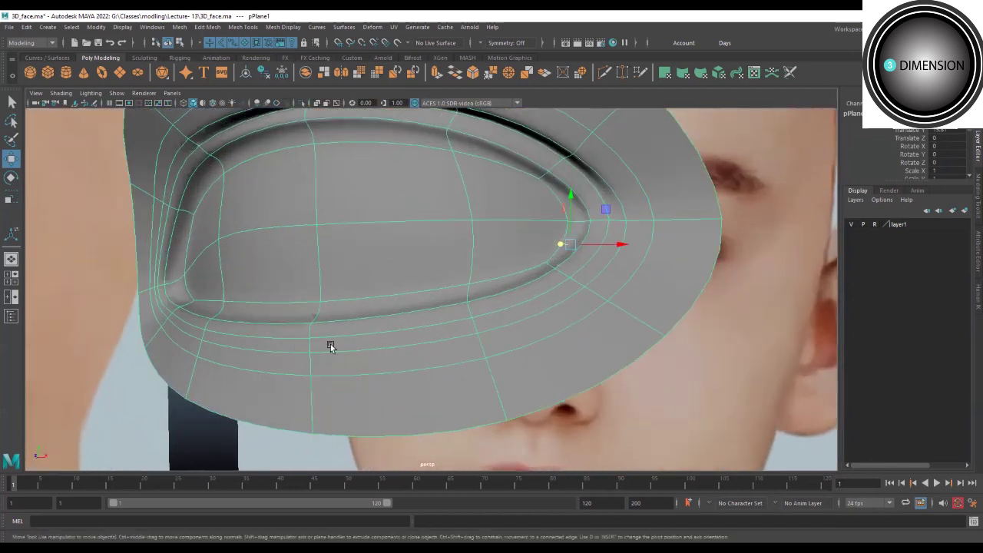
alt+drag(330, 347, 305, 355)
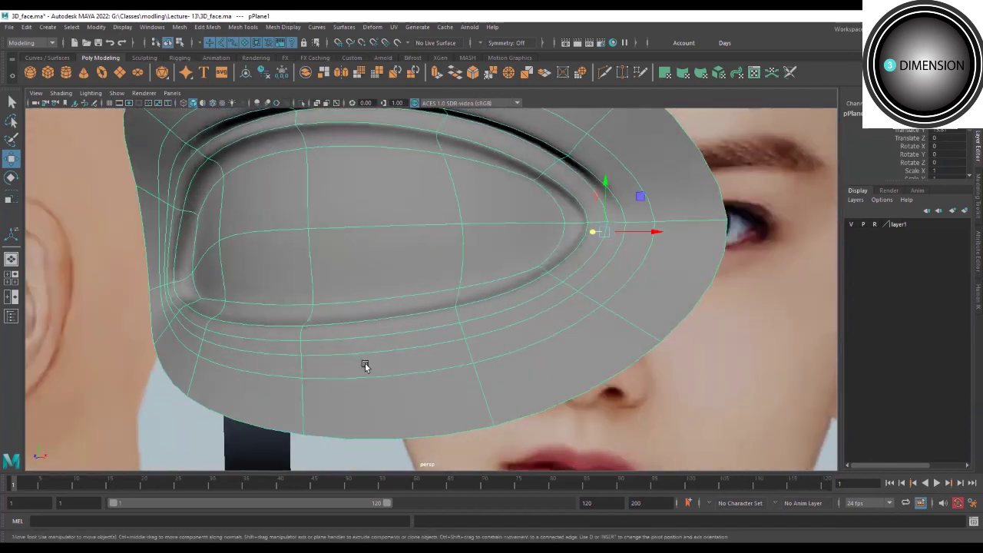
drag(365, 362, 393, 343)
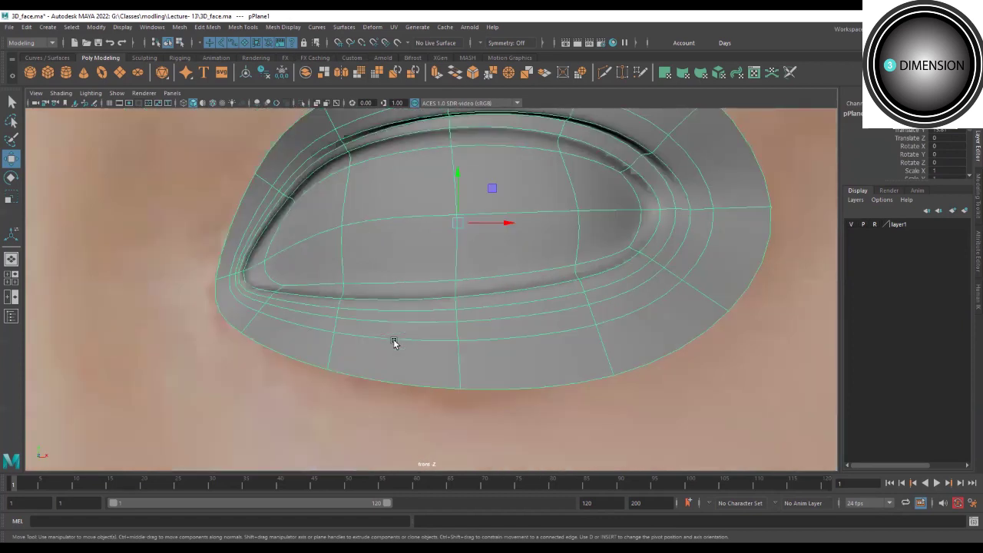
In wireframe cage display, lower the bottom eye-cage vertices toward the reference lower lid.
key(4)
scroll(442, 343, down, 5)
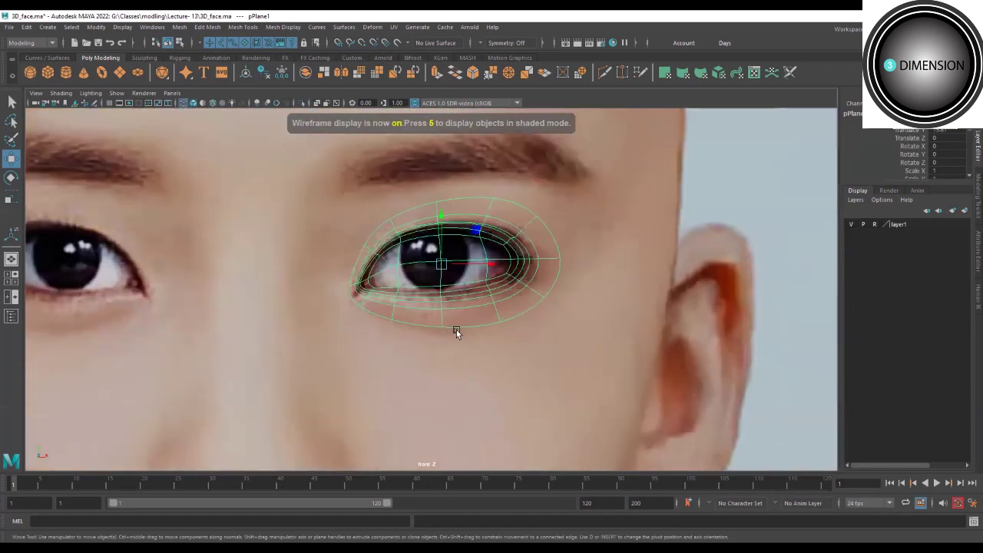
key(1)
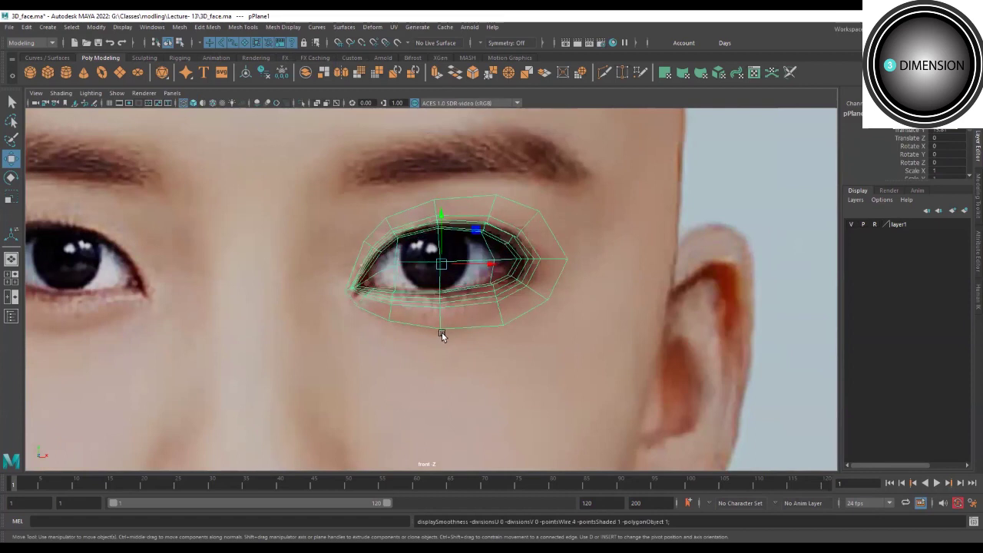
key(F9)
drag(384, 310, 532, 342)
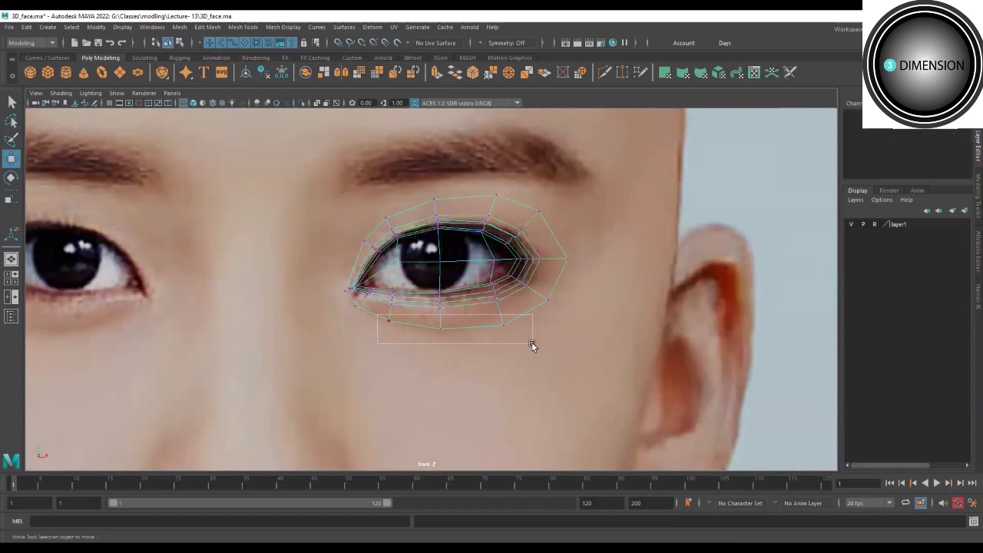
drag(445, 283, 445, 306)
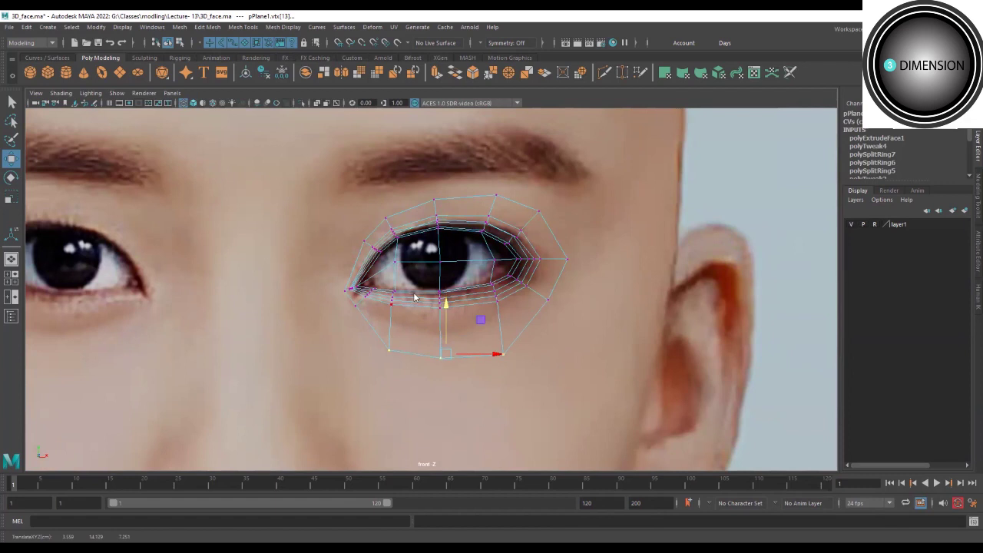
Lower the lower-eyelid edge to match the reference lid.
key(F10)
click(445, 292)
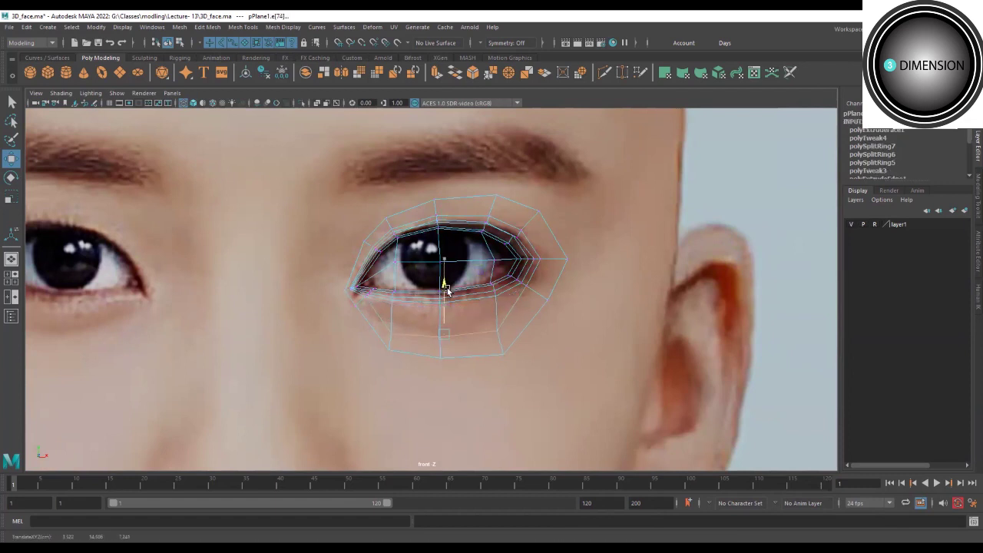
click(476, 299)
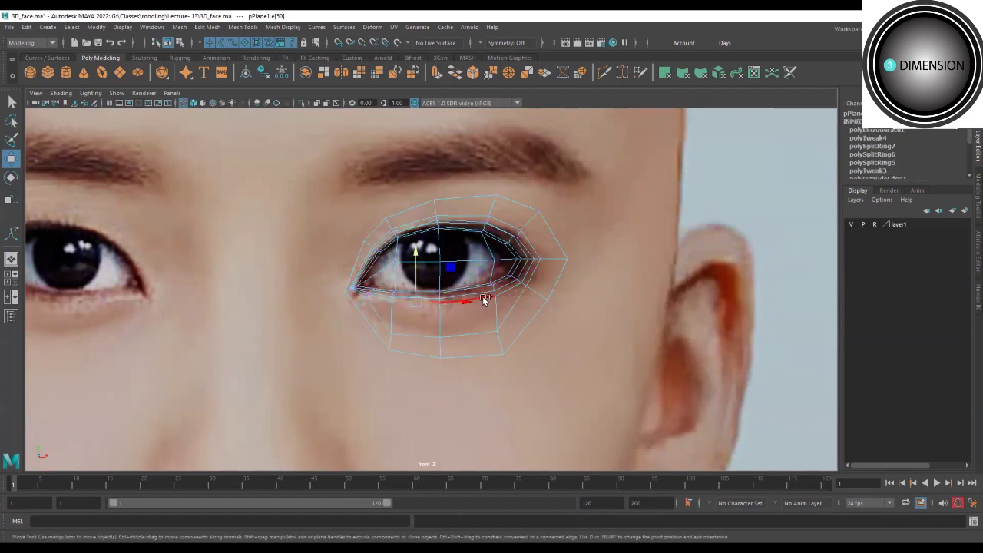
drag(432, 264, 385, 344)
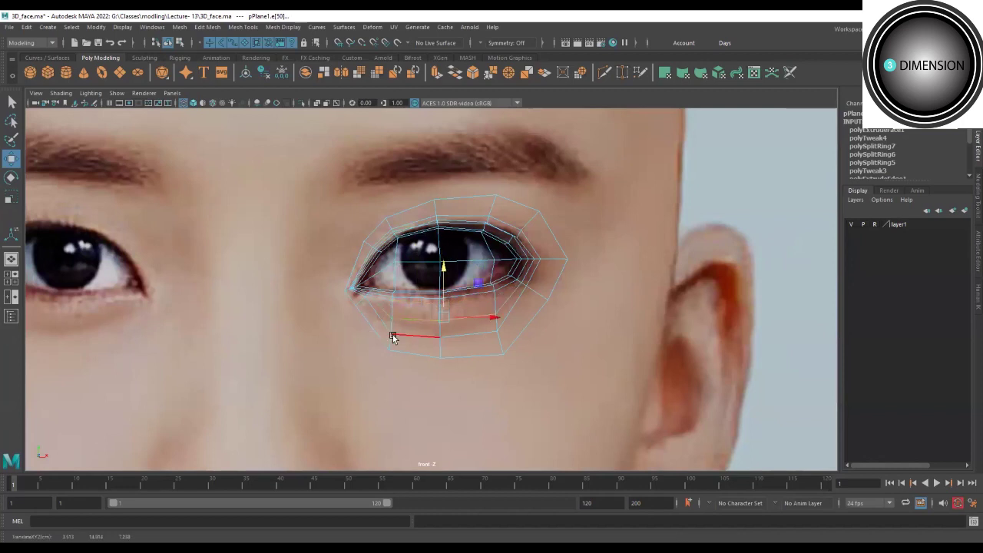
Nudge a lower-lid vertex to fit the lid, then save the scene.
key(F9)
click(440, 339)
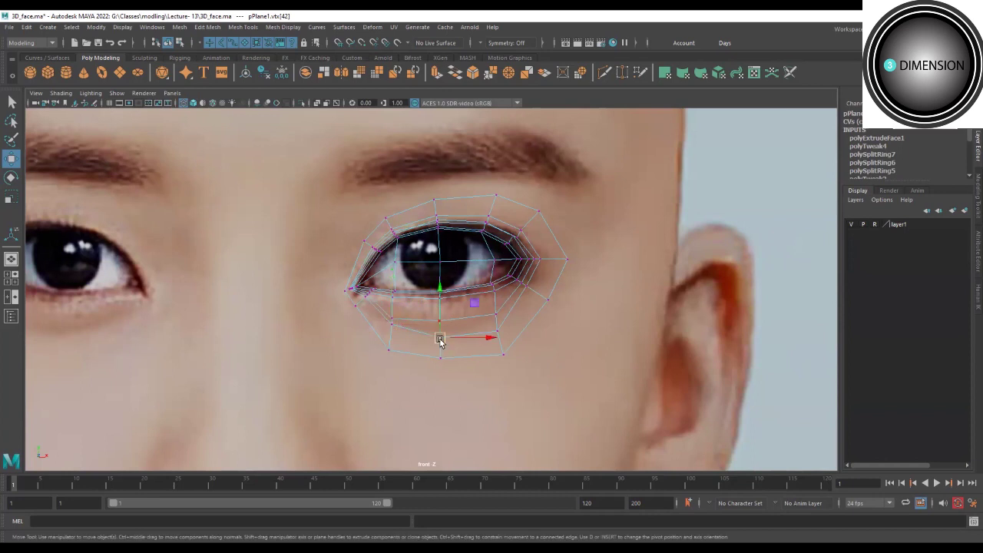
click(497, 330)
drag(499, 337, 493, 323)
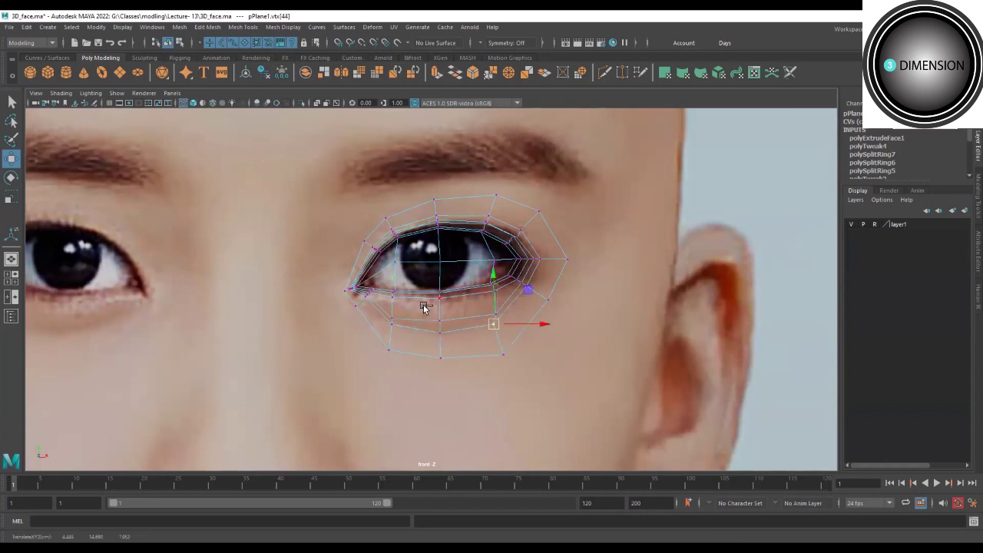
key(ctrl+s)
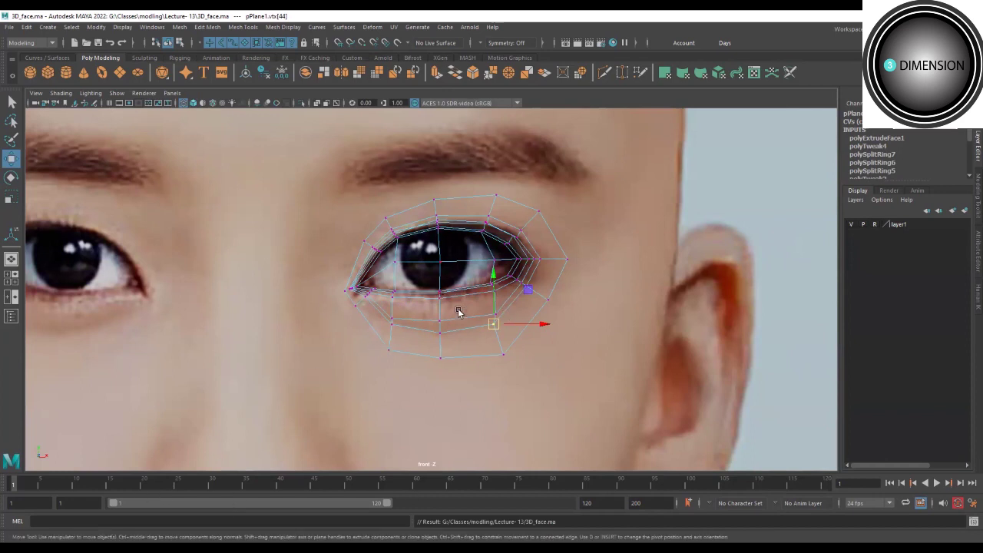
Move another lower-lid vertex up onto the reference lid line.
scroll(461, 313, up, 1)
scroll(481, 310, up, 3)
scroll(435, 285, up, 1)
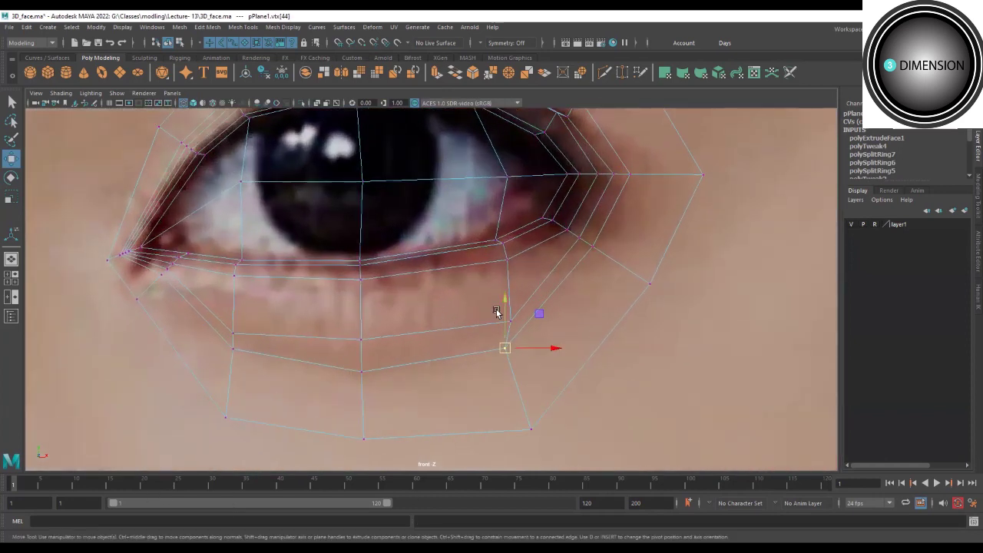
drag(513, 326, 522, 297)
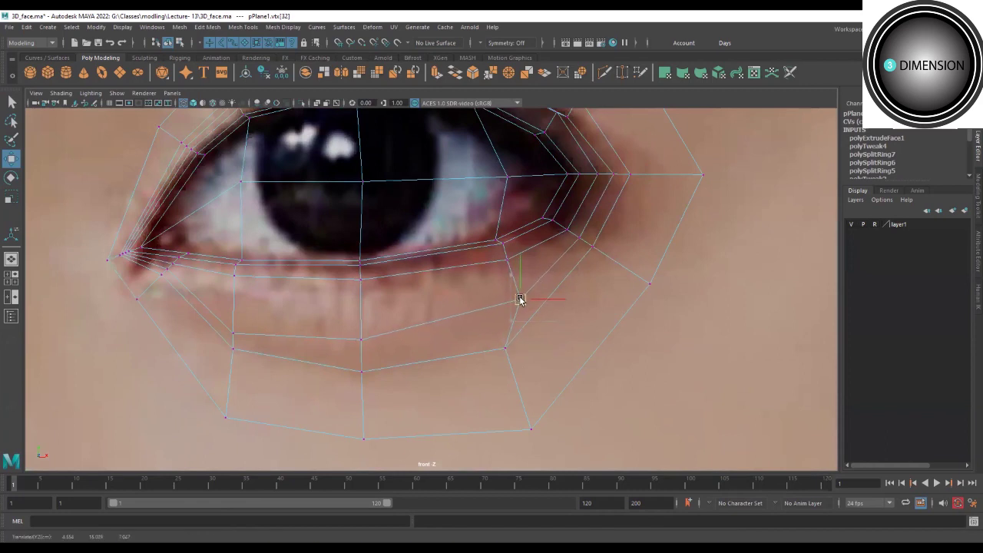
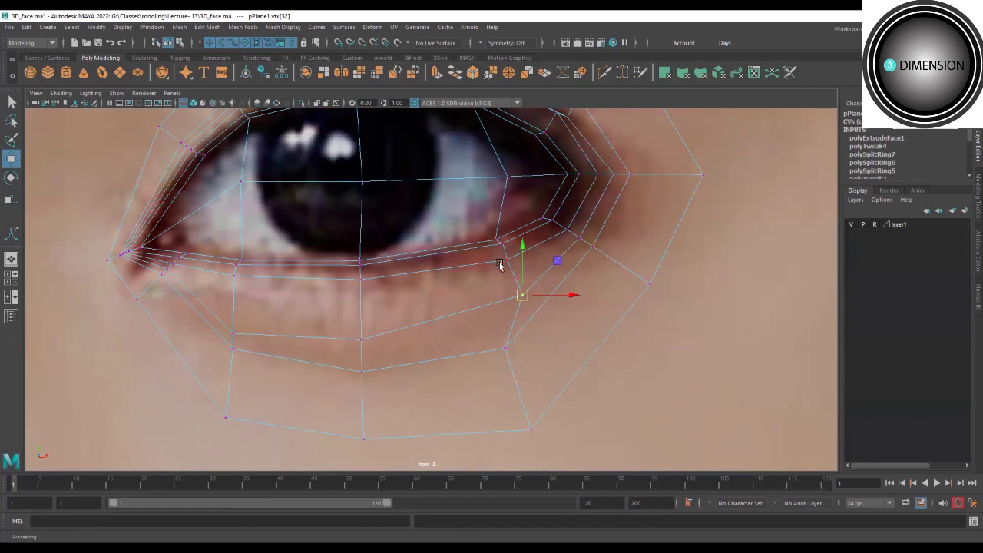
Drag the outer, inner and bottom vertices of the lower eye rings to match the under-eye contour.
click(514, 261)
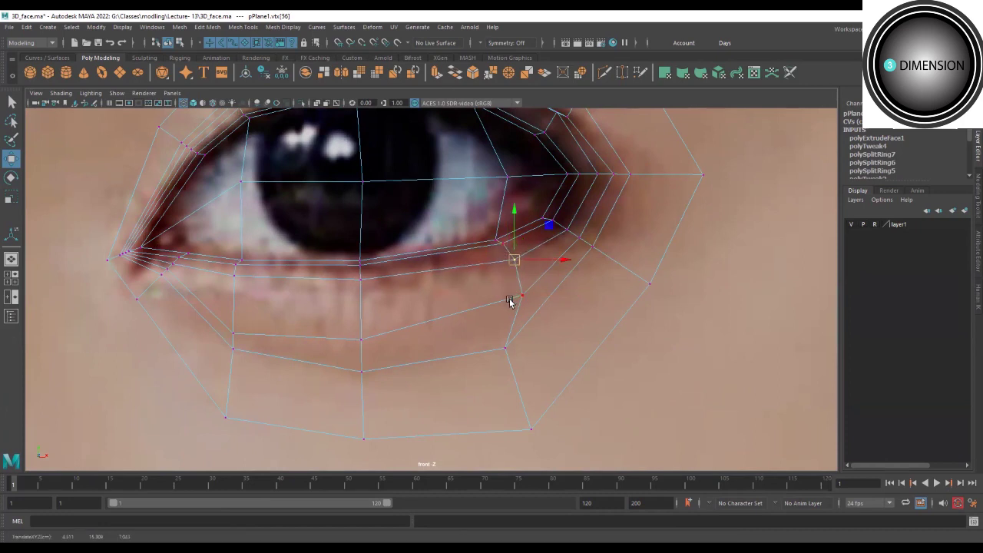
click(504, 347)
drag(505, 347, 511, 335)
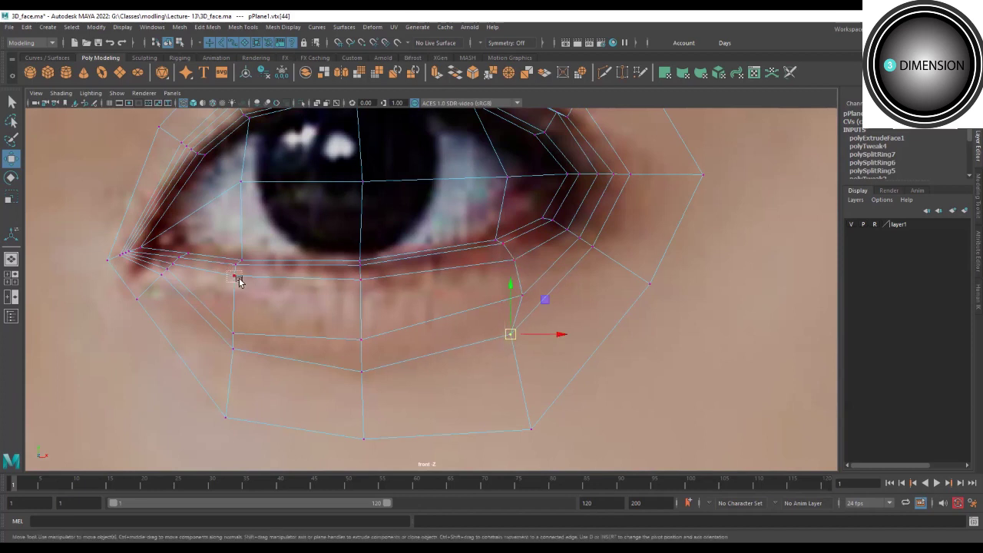
drag(235, 276, 218, 288)
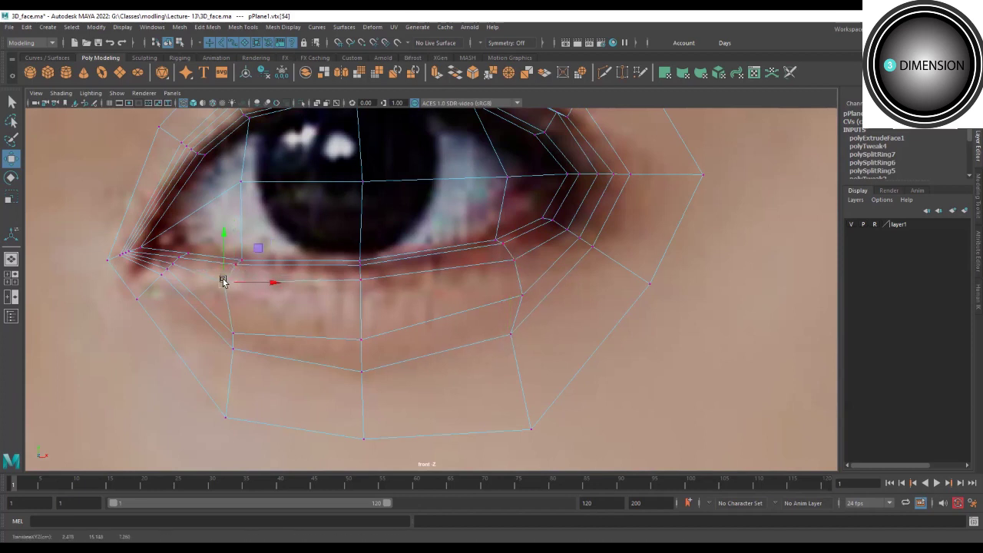
drag(224, 283, 222, 324)
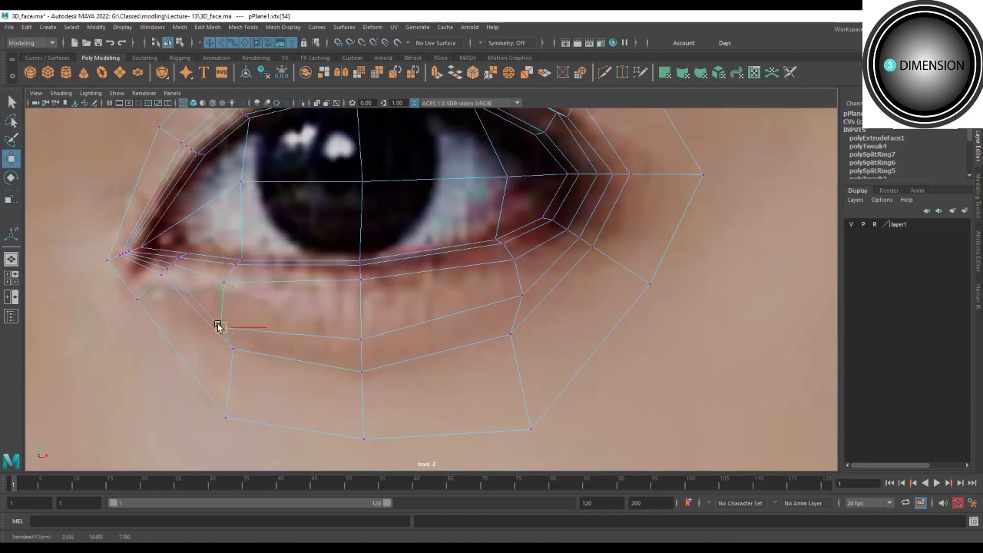
click(246, 258)
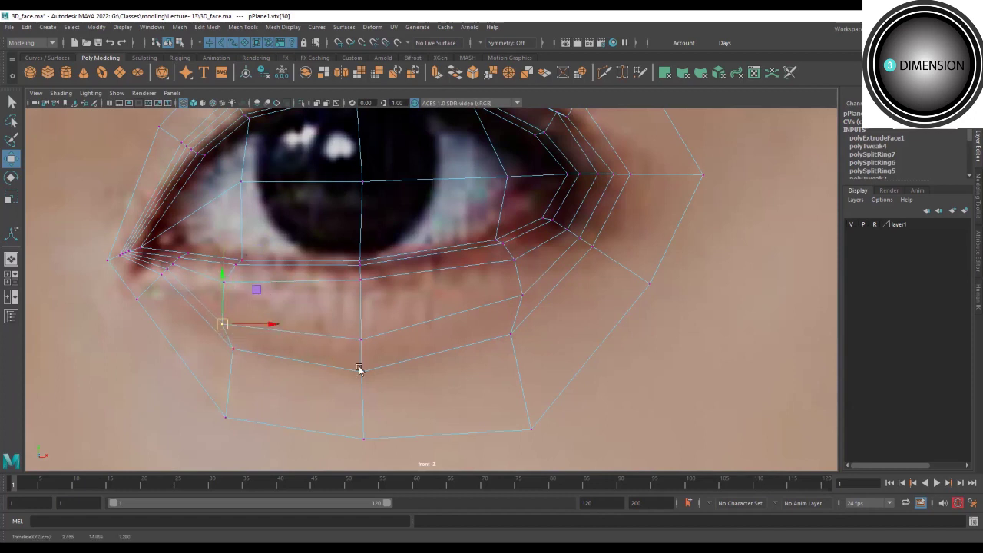
mouse_move(199, 389)
mouse_down()
mouse_move(235, 421)
mouse_move(227, 382)
mouse_up()
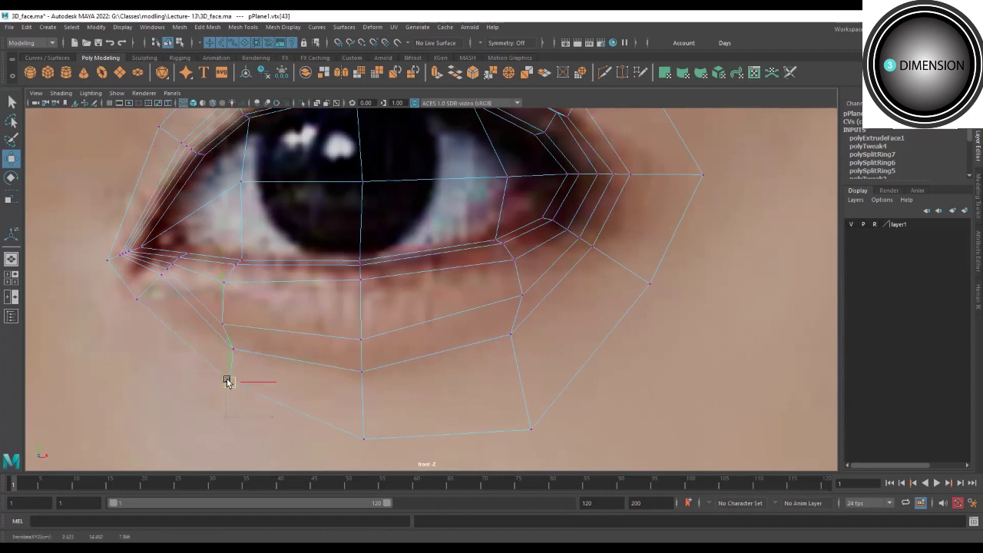
mouse_move(330, 424)
mouse_down()
mouse_move(384, 460)
mouse_move(469, 399)
mouse_move(551, 437)
mouse_move(534, 369)
mouse_up()
drag(533, 368, 533, 375)
alt+middle_drag(577, 288, 537, 356)
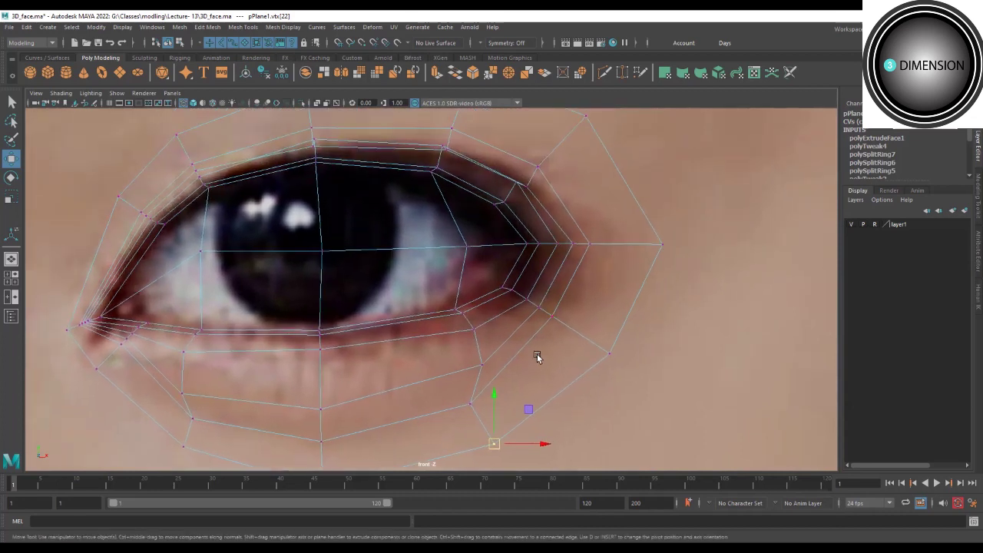
Nudge the first outer-corner vertices down and right toward the reference eye corner.
click(556, 318)
drag(552, 311, 555, 322)
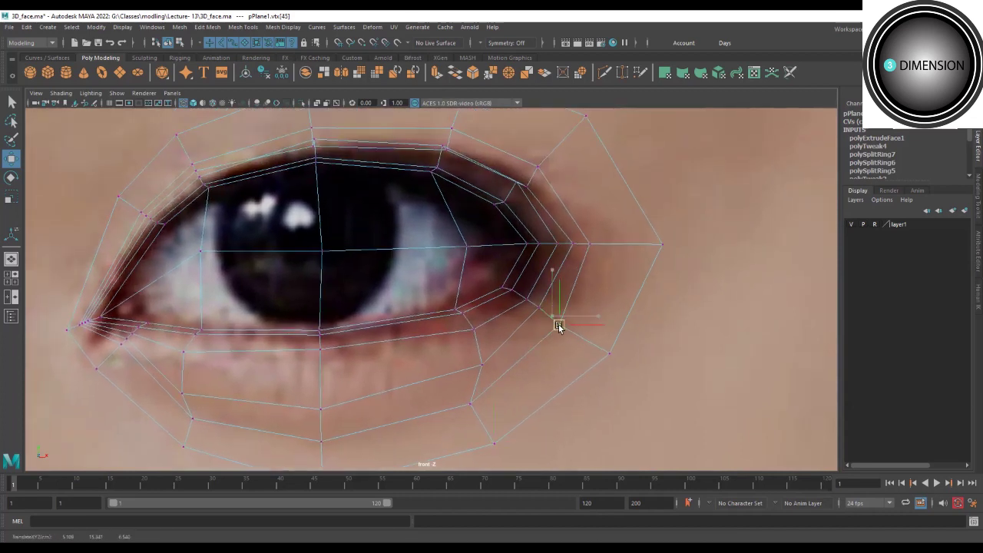
click(520, 295)
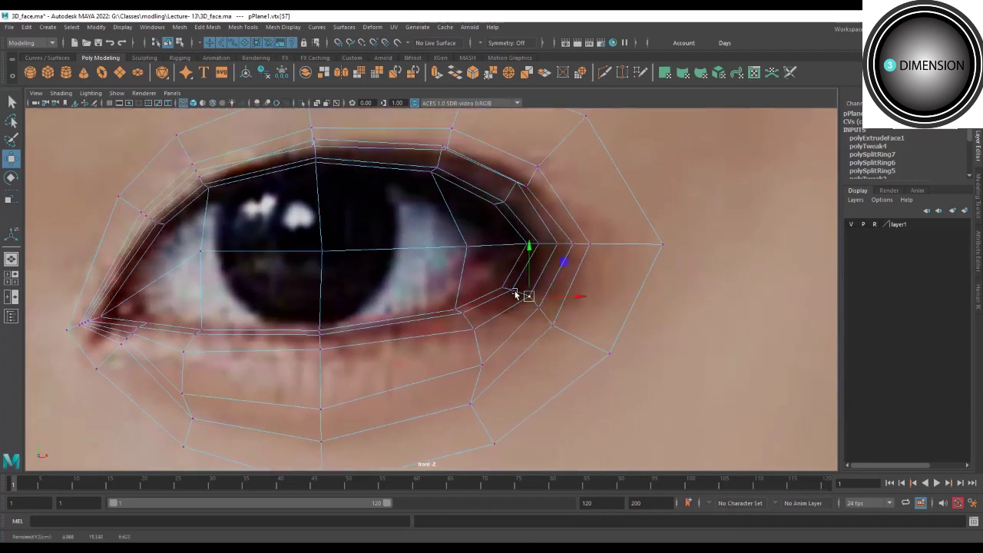
drag(544, 320, 560, 338)
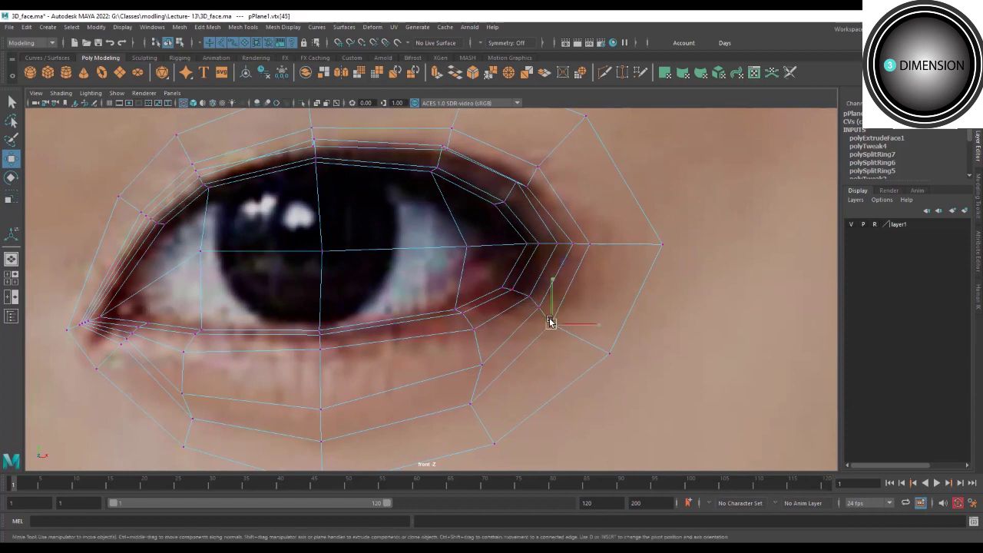
click(584, 244)
alt+middle_drag(585, 247, 569, 330)
scroll(566, 348, up, 2)
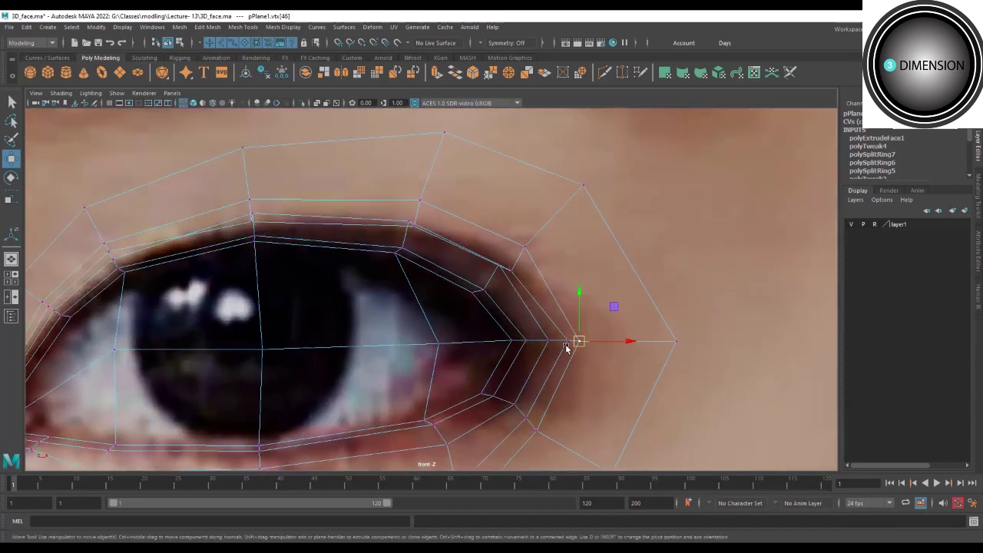
Shift the outermost corner vertex right and pull the vertex below it down and right.
click(542, 338)
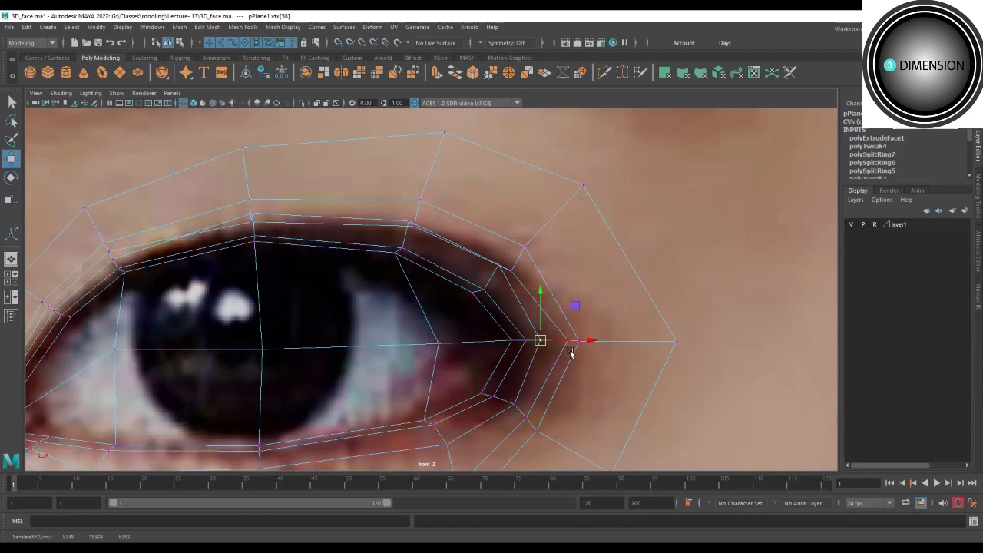
click(566, 340)
drag(564, 341, 584, 346)
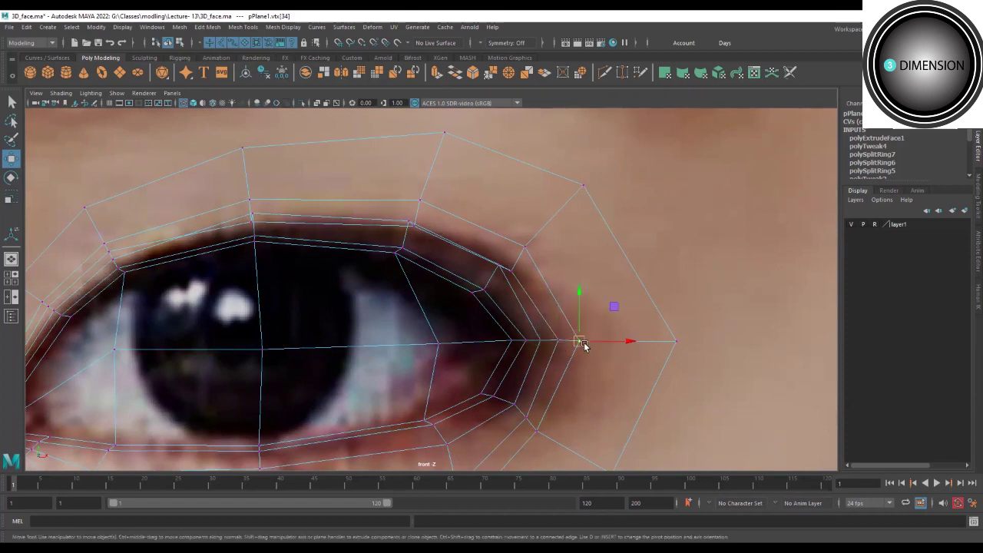
click(575, 341)
alt+middle_drag(575, 340, 580, 314)
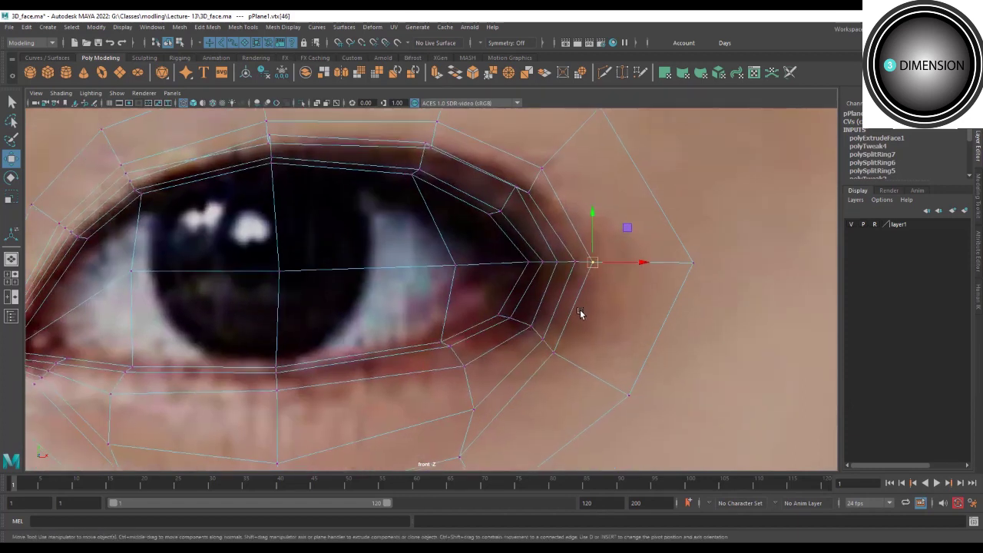
click(553, 347)
drag(553, 345, 607, 381)
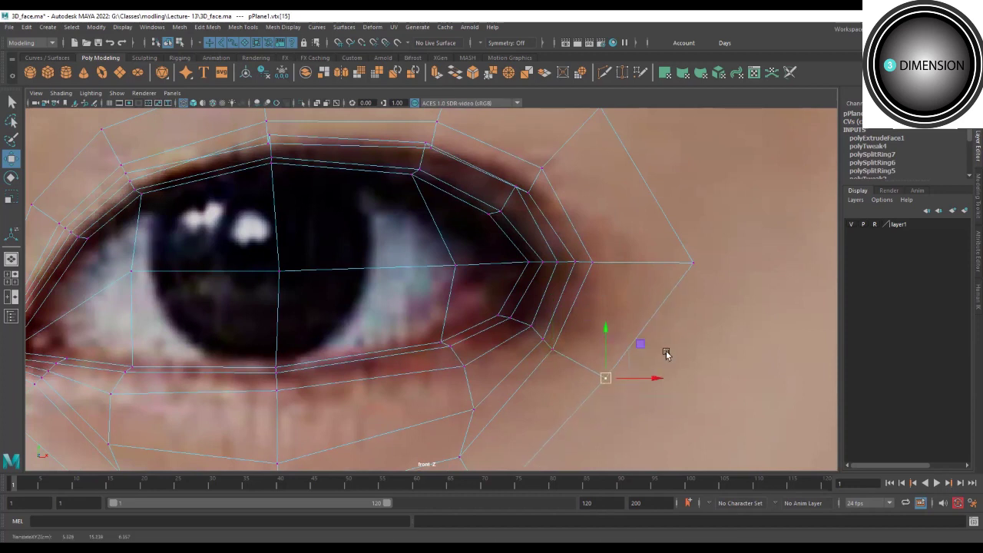
Move the outermost eye-corner vertex left, then zoom out to check the whole eye.
scroll(665, 343, up, 3)
click(633, 319)
drag(634, 320, 588, 318)
scroll(670, 314, down, 2)
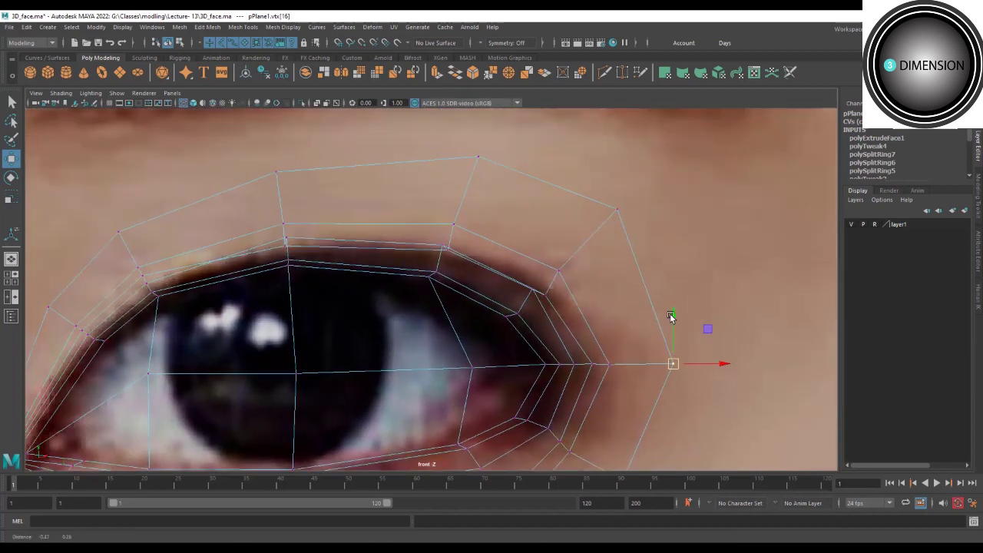
scroll(461, 269, down, 2)
scroll(476, 269, down, 2)
scroll(400, 340, up, 1)
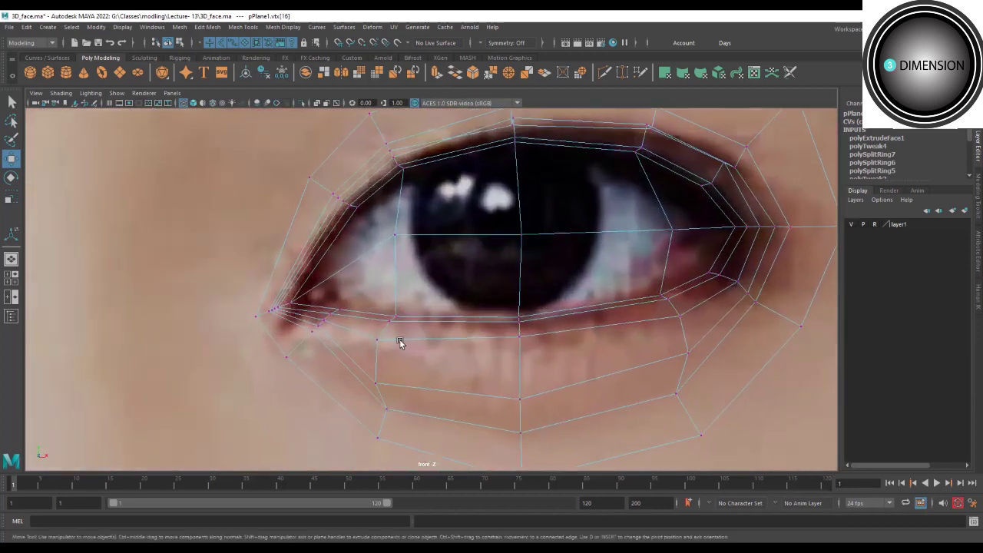
scroll(279, 323, up, 2)
scroll(410, 347, up, 2)
scroll(439, 229, up, 2)
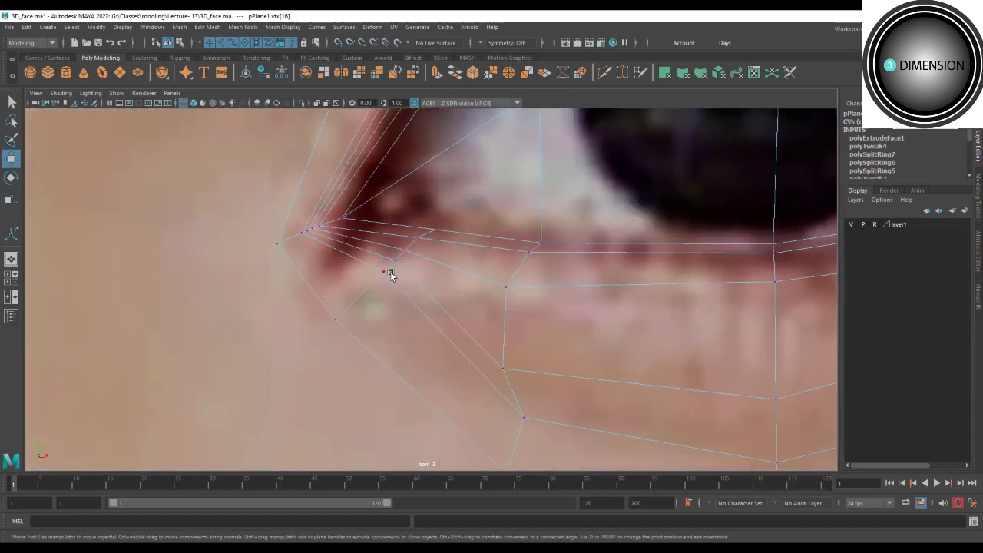
scroll(568, 337, down, 4)
scroll(571, 334, up, 2)
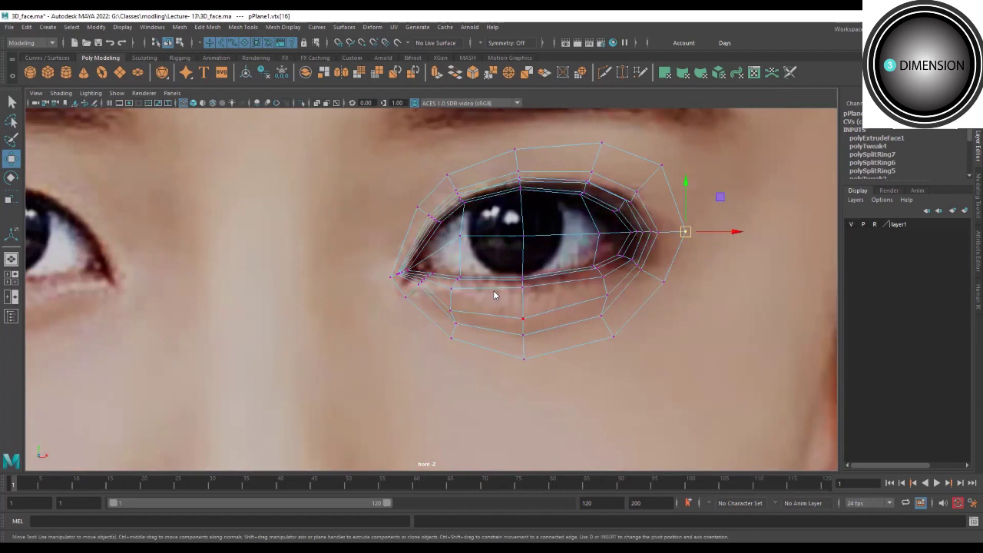
Select a lower-loop edge, show the mesh shaded in perspective, and orbit to inspect the eye shell.
key(F10)
click(532, 343)
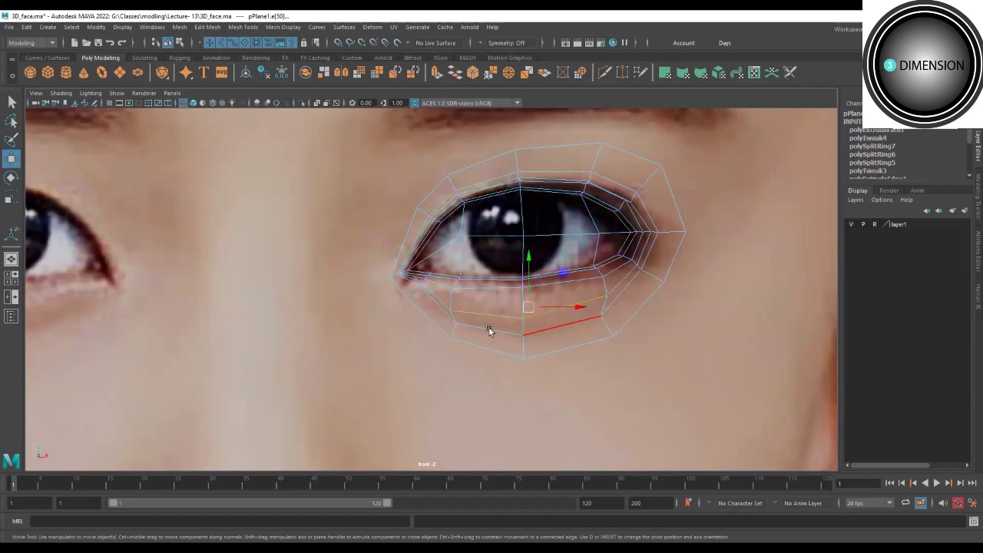
key(space)
key(5)
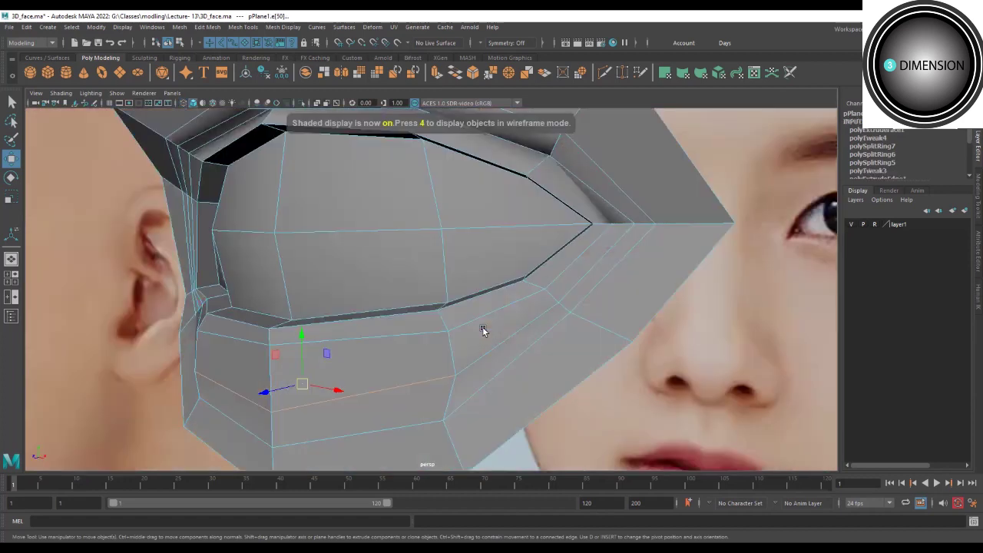
mouse_move(483, 330)
alt+mouse_down()
mouse_move(292, 345)
mouse_move(285, 336)
mouse_move(377, 336)
alt+mouse_up()
click(281, 343)
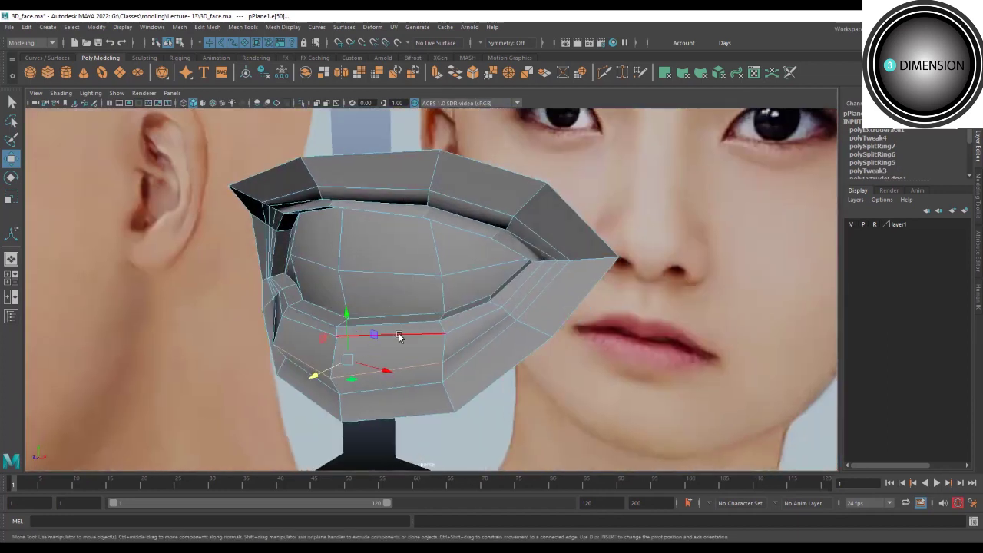
mouse_move(318, 340)
alt+mouse_down()
mouse_move(346, 347)
mouse_move(439, 318)
mouse_move(319, 306)
mouse_move(472, 318)
mouse_move(308, 345)
mouse_move(470, 355)
alt+mouse_up()
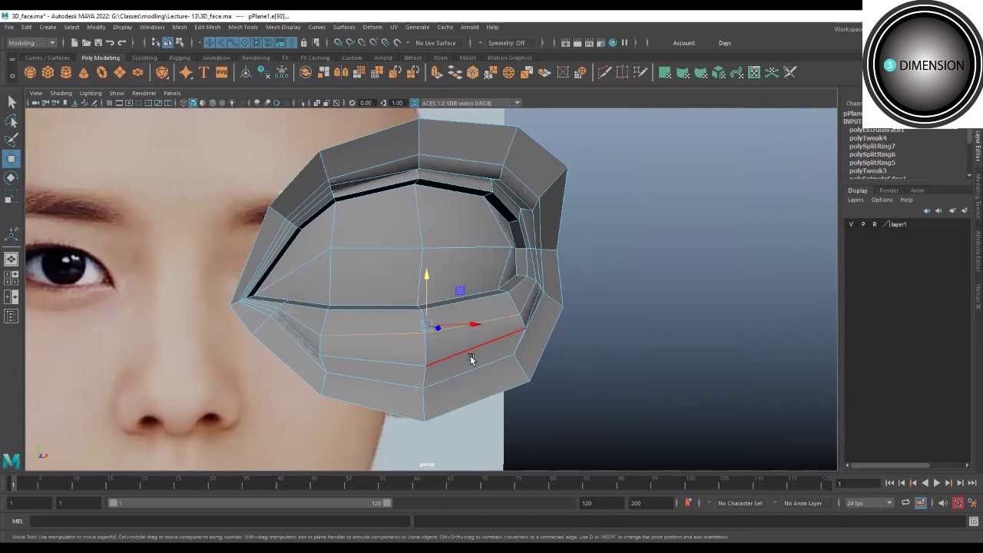
scroll(639, 411, up, 5)
scroll(371, 341, up, 4)
scroll(393, 321, up, 2)
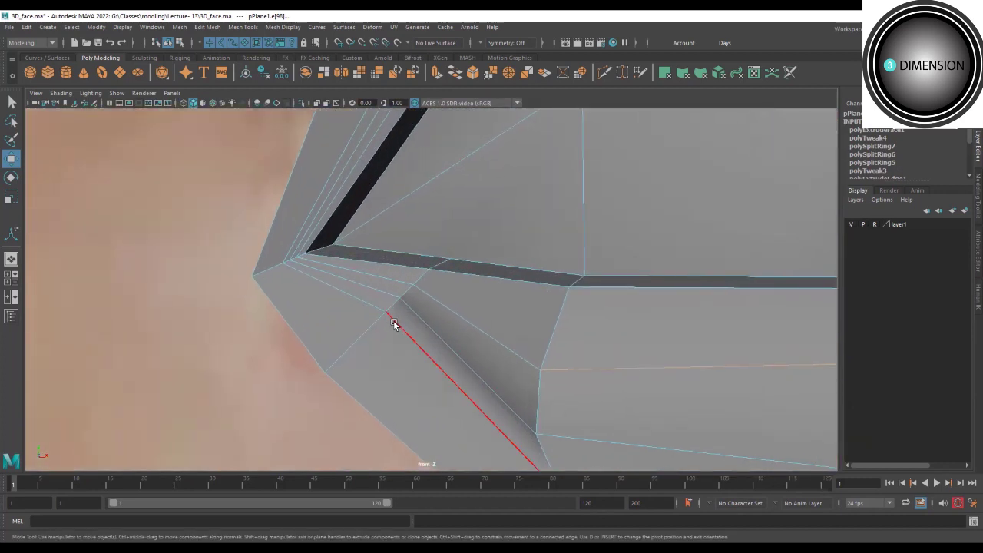
Back in wireframe vertex mode, pull the inner-corner lid vertices down and left onto the photo.
key(F9)
key(4)
click(386, 312)
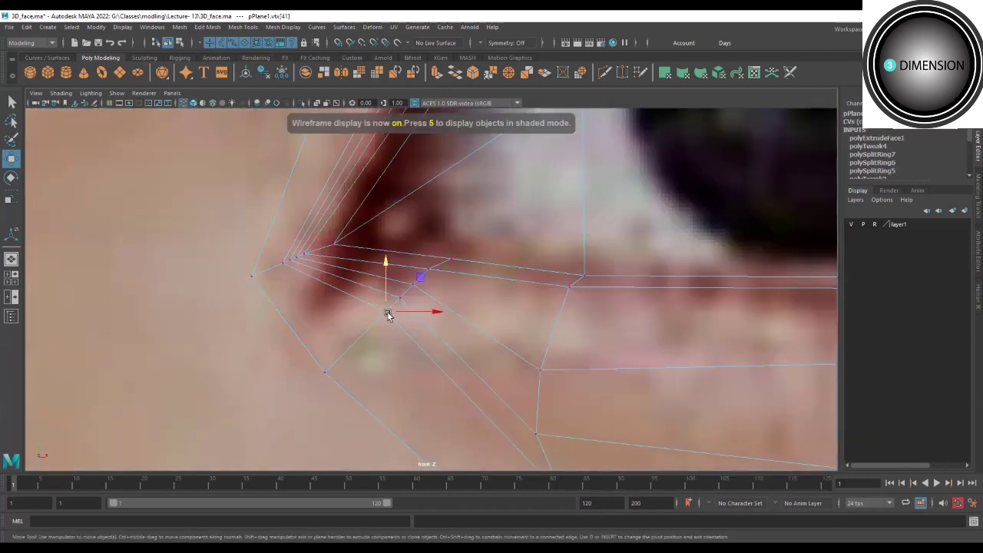
mouse_move(386, 313)
mouse_down()
mouse_move(364, 334)
mouse_move(377, 315)
mouse_up()
click(399, 300)
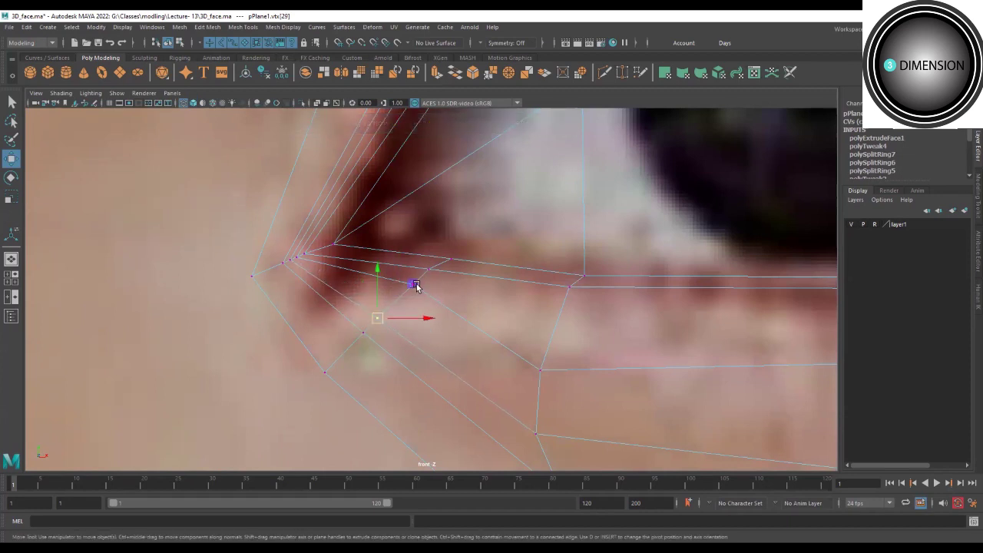
drag(415, 285, 397, 300)
drag(430, 272, 422, 281)
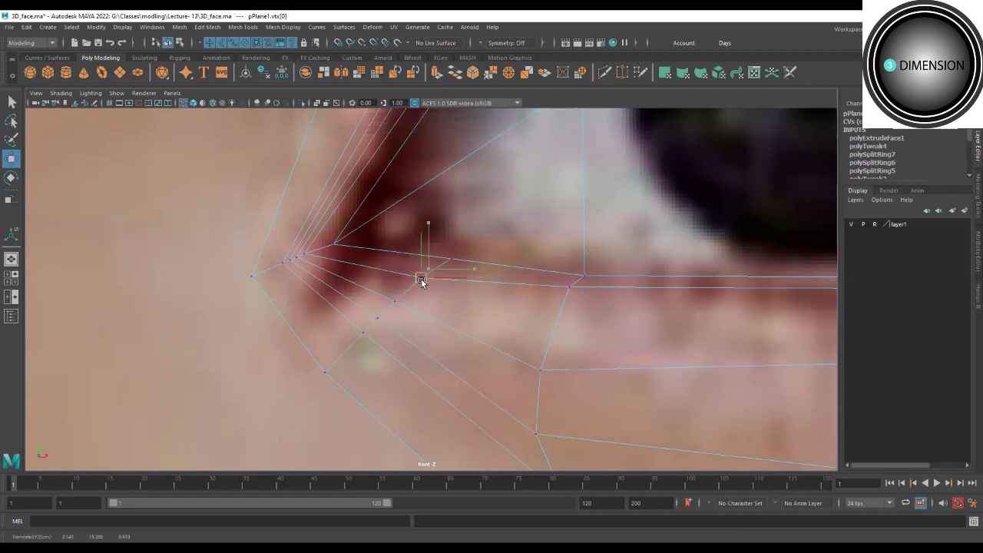
Raise the lower-lid vertices onto the reference lid line and select the upper eyelid corner vertex.
scroll(476, 307, down, 5)
scroll(500, 330, up, 3)
scroll(476, 323, up, 3)
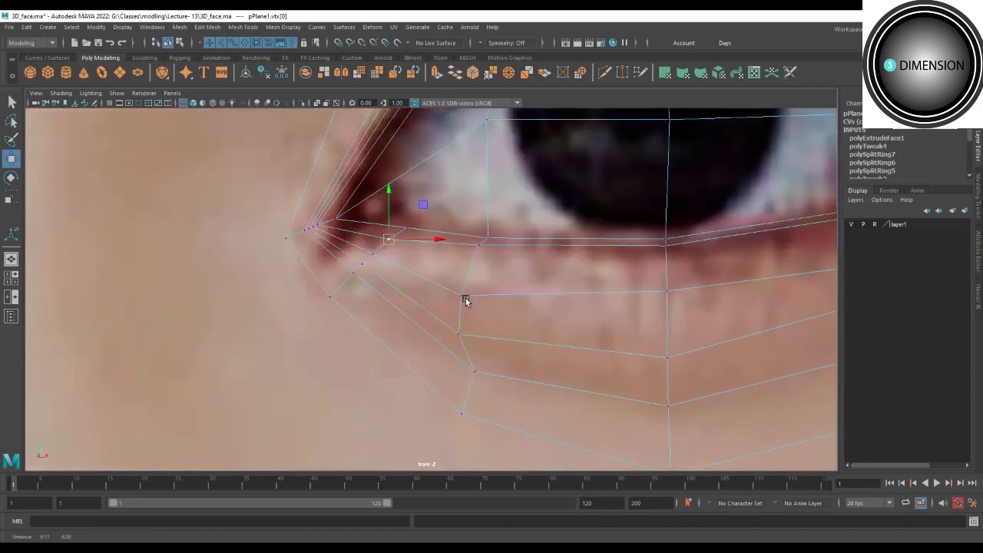
mouse_move(463, 335)
mouse_down()
mouse_move(465, 325)
mouse_move(490, 380)
mouse_move(472, 362)
mouse_up()
drag(475, 371, 475, 358)
scroll(379, 231, down, 2)
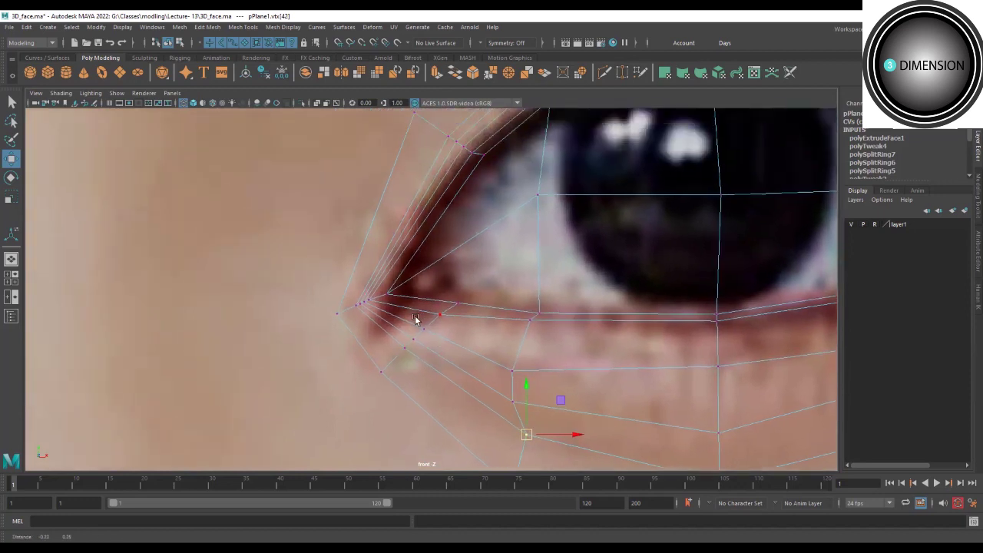
scroll(448, 213, down, 2)
scroll(520, 266, down, 2)
scroll(511, 250, up, 2)
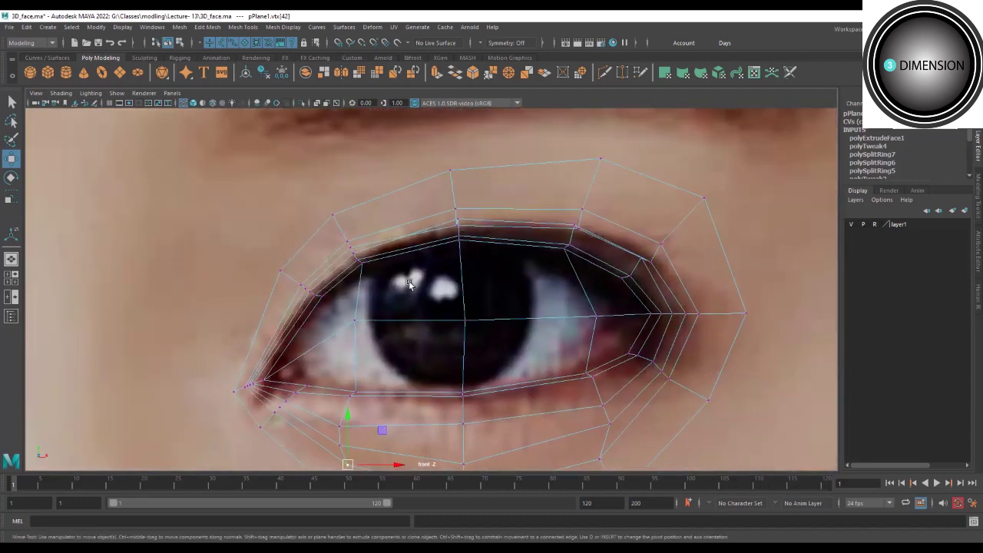
scroll(433, 226, up, 2)
scroll(433, 226, up, 2)
scroll(530, 301, up, 1)
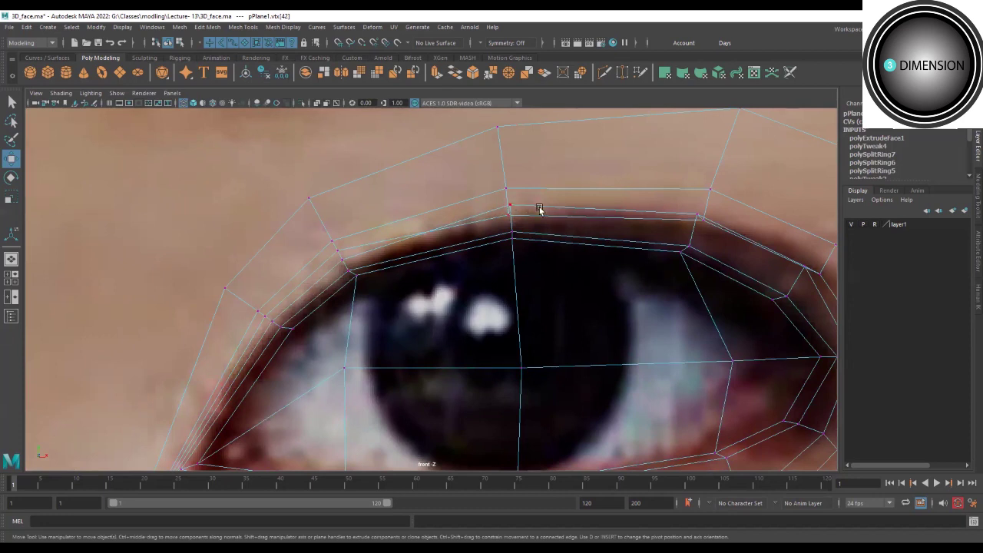
click(341, 263)
In shaded perspective, move the inner rim vertices to draw the eyelid rings closer together.
key(space)
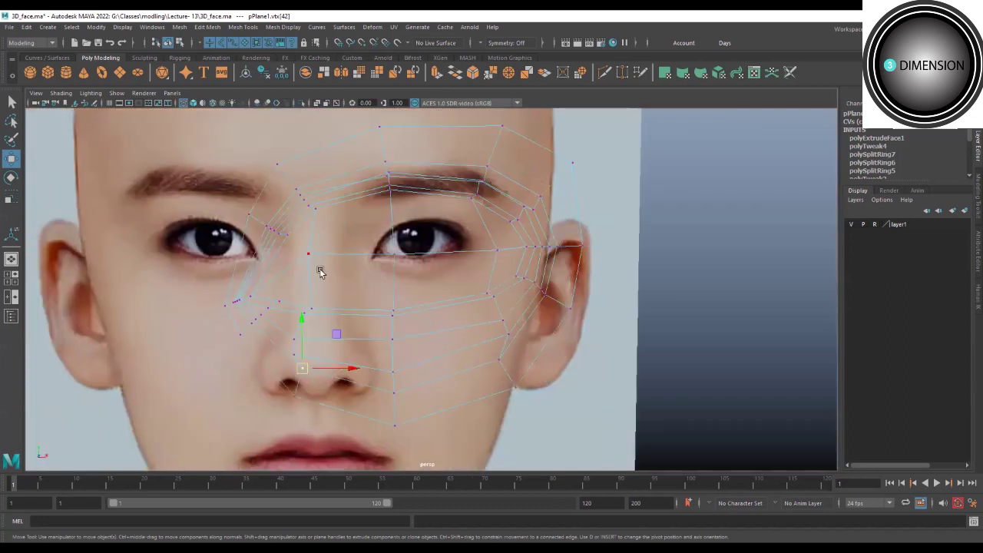
key(5)
mouse_move(318, 268)
alt+mouse_down()
mouse_move(417, 248)
mouse_move(323, 264)
mouse_move(341, 329)
mouse_move(384, 300)
mouse_move(432, 327)
mouse_move(229, 249)
mouse_move(487, 249)
mouse_move(351, 253)
mouse_move(291, 213)
mouse_move(284, 242)
mouse_move(219, 301)
alt+mouse_up()
click(230, 249)
click(246, 291)
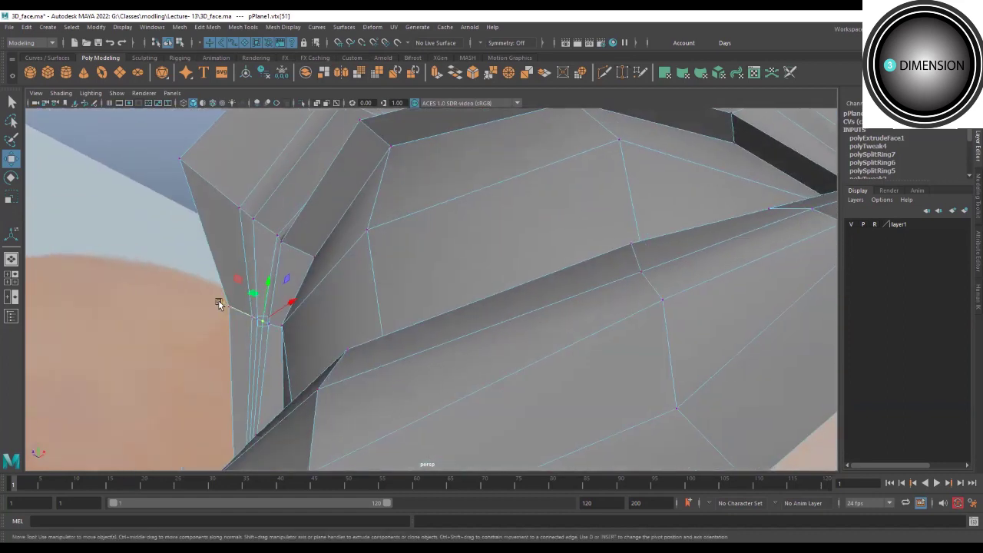
middle_drag(220, 301, 230, 308)
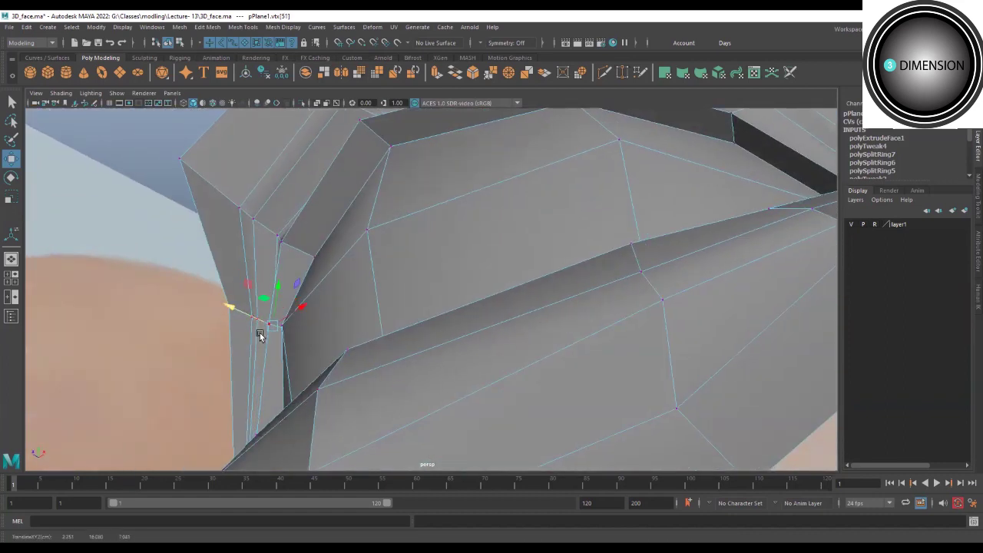
click(255, 318)
mouse_move(212, 302)
mouse_down()
mouse_move(182, 289)
mouse_move(270, 323)
mouse_move(310, 323)
mouse_up()
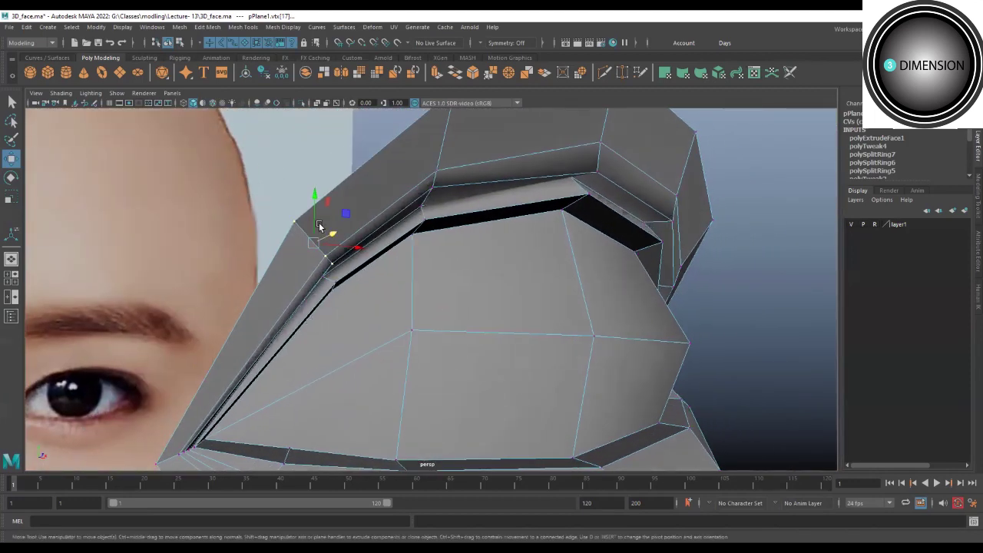
Orbit around the eye-socket rim and extrude a rim edge down and right.
alt+drag(316, 199, 323, 285)
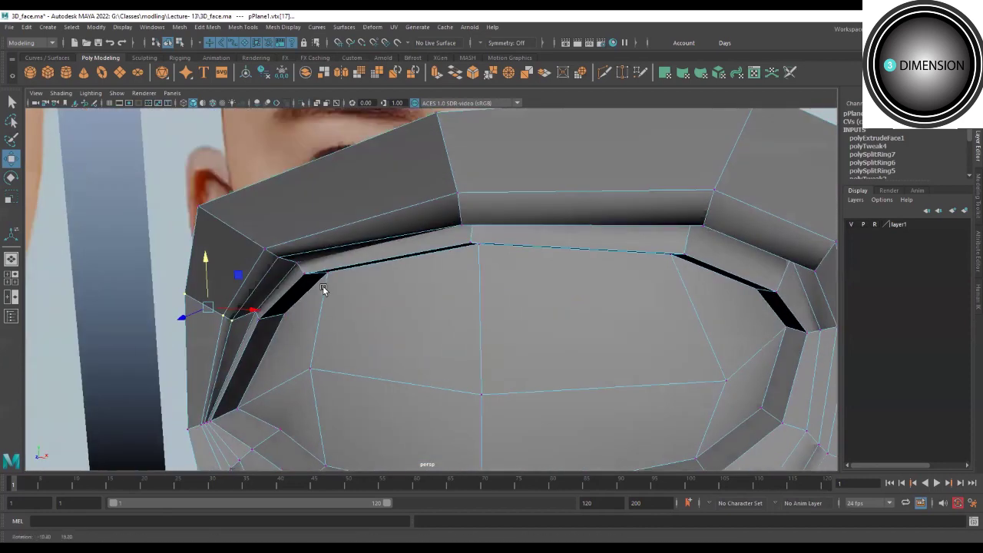
click(262, 321)
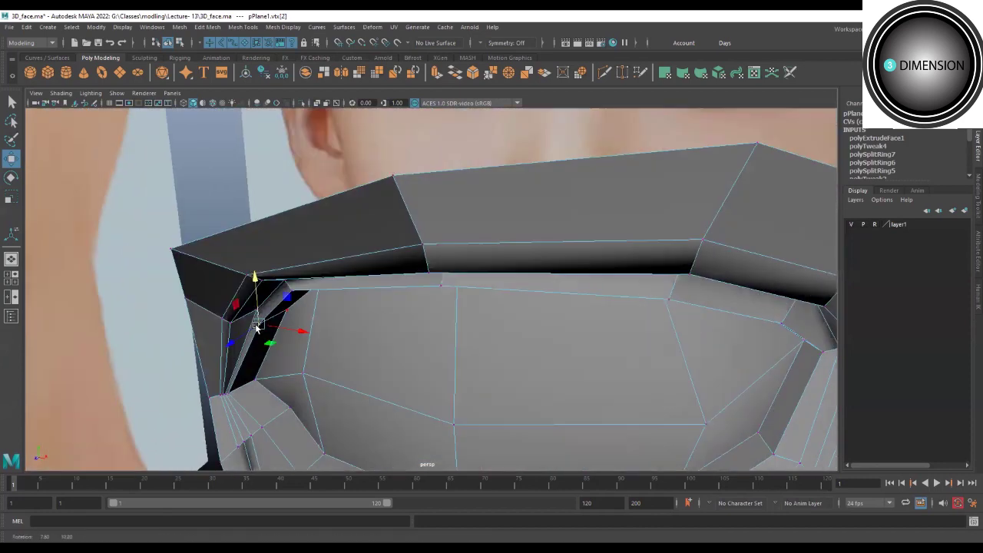
mouse_move(259, 278)
alt+mouse_down()
mouse_move(269, 281)
mouse_move(253, 274)
mouse_move(257, 259)
mouse_move(279, 295)
mouse_move(312, 265)
mouse_move(302, 274)
alt+mouse_up()
click(247, 244)
Preview the eye patch smoothed, orbit around it, then return to unsmoothed display.
key(3)
scroll(334, 300, down, 5)
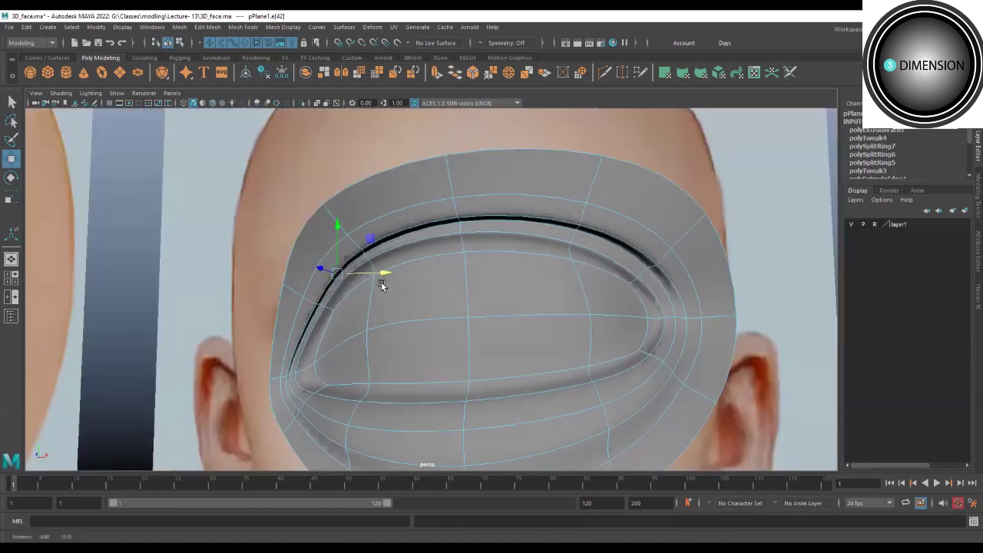
alt+drag(379, 282, 377, 263)
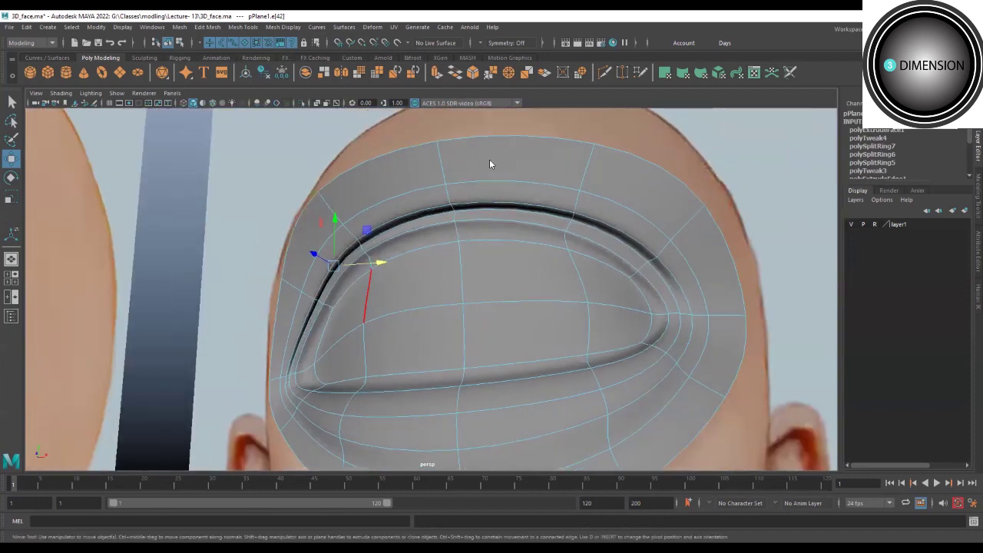
mouse_move(489, 159)
alt+mouse_down()
mouse_move(334, 306)
mouse_move(396, 272)
mouse_move(374, 305)
mouse_move(549, 362)
alt+mouse_up()
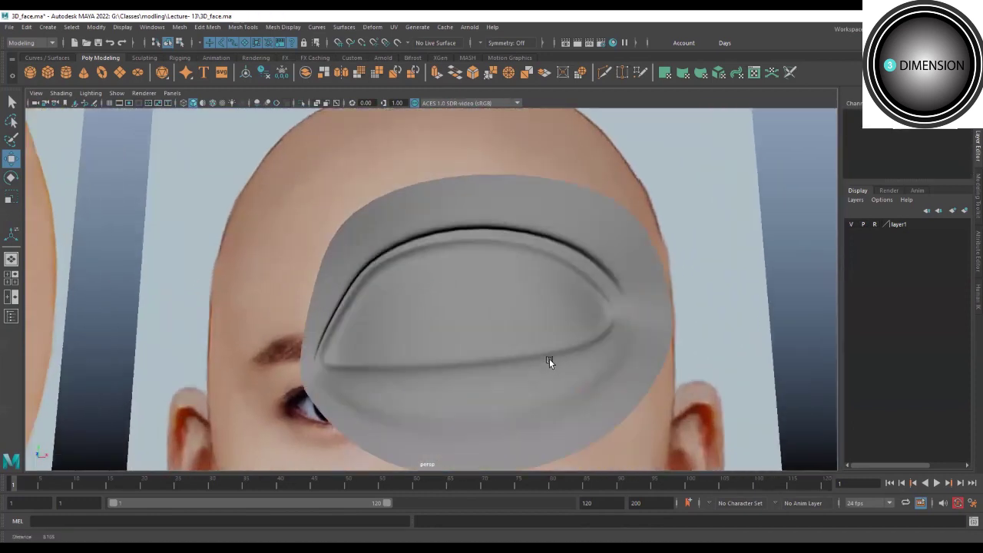
scroll(397, 255, up, 3)
click(423, 272)
key(1)
scroll(403, 279, up, 3)
alt+drag(402, 276, 361, 235)
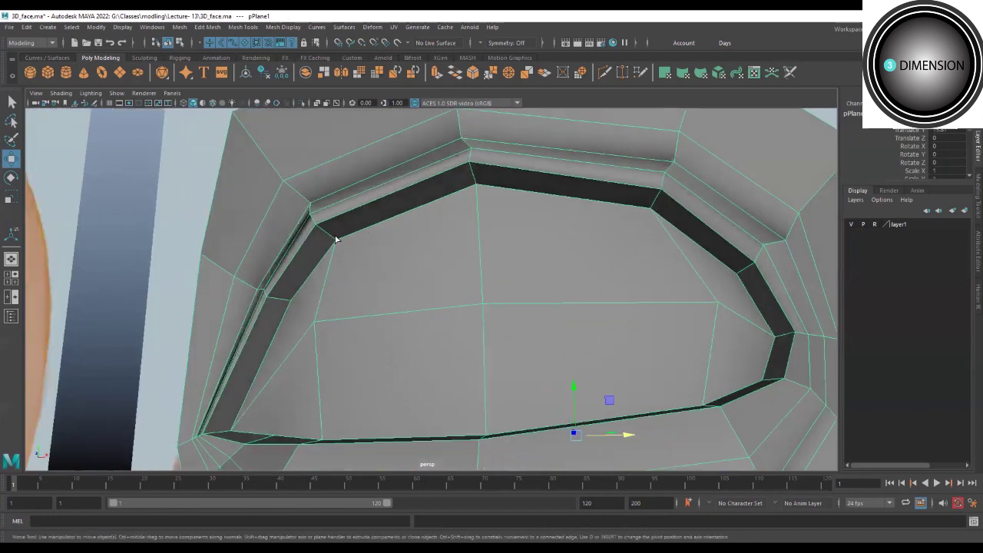
Insert an edge loop along the dark band around the eye opening and preview it smoothed.
shift+right_drag(338, 238, 329, 231)
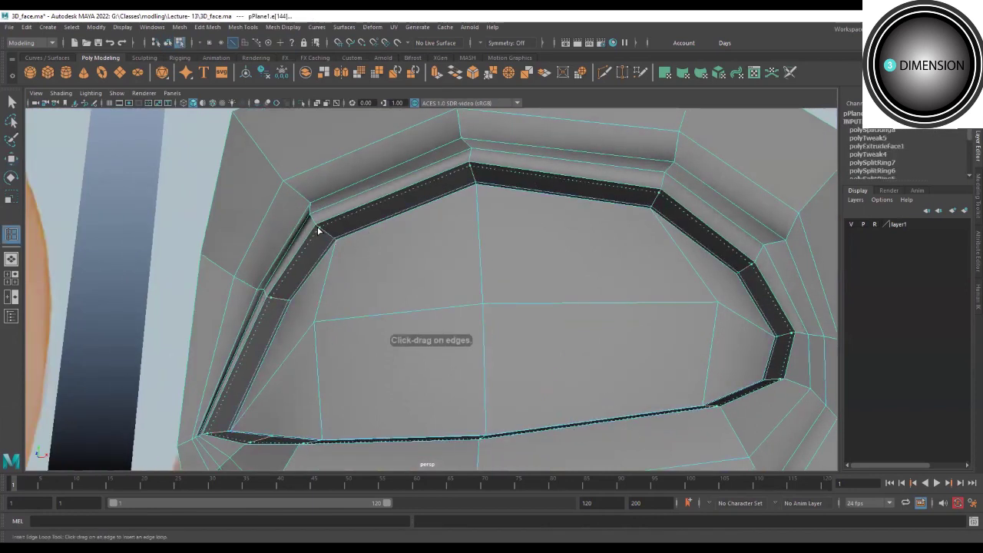
click(316, 227)
key(3)
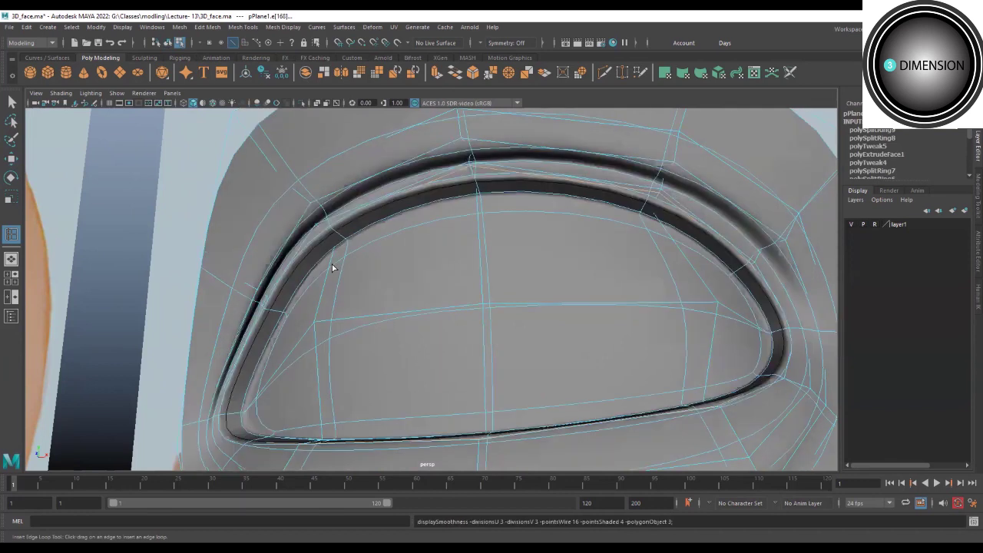
key(e)
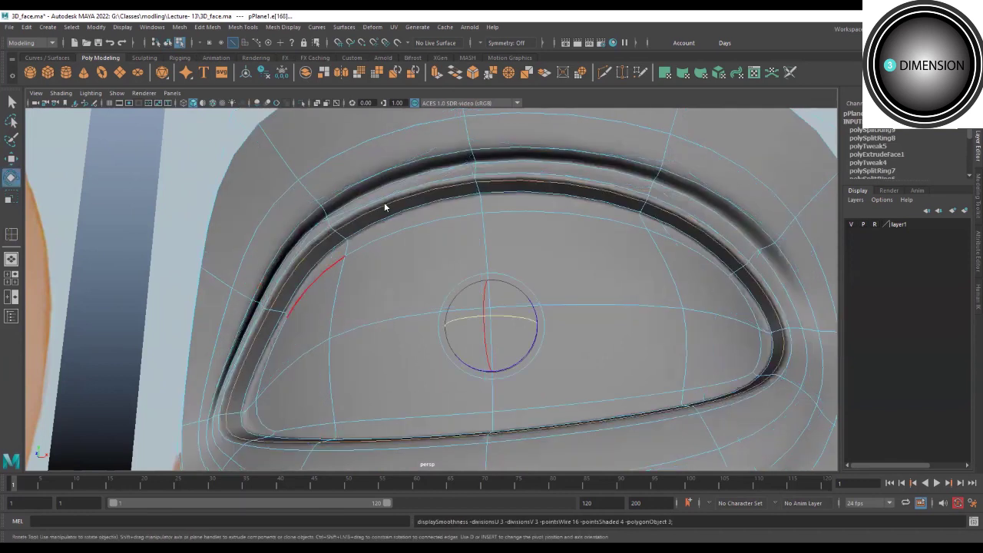
key(ctrl+z)
key(ctrl+z)
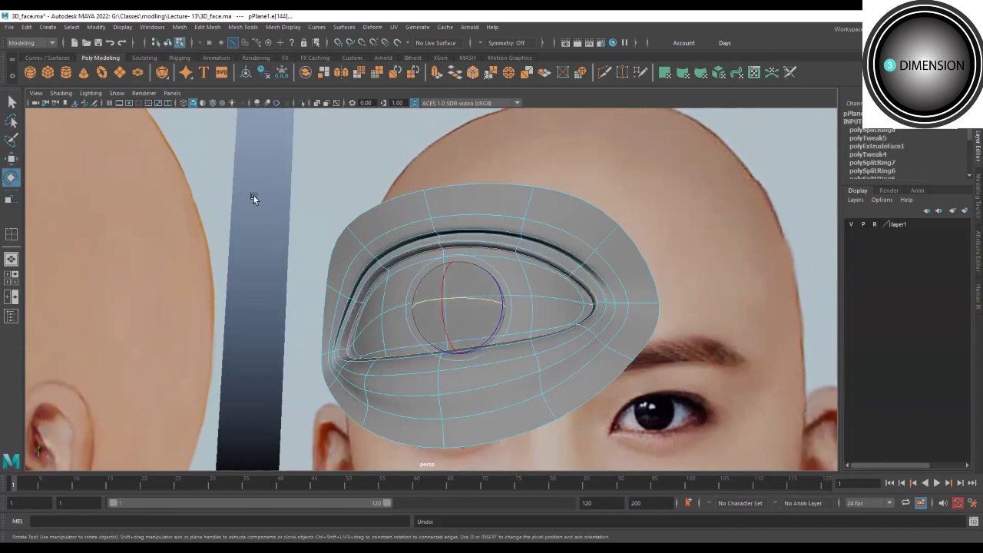
Orbit to inspect the patch from frontal and tilted angles, then select it.
mouse_move(398, 230)
alt+mouse_down()
mouse_move(328, 217)
mouse_move(373, 249)
mouse_move(381, 266)
alt+mouse_up()
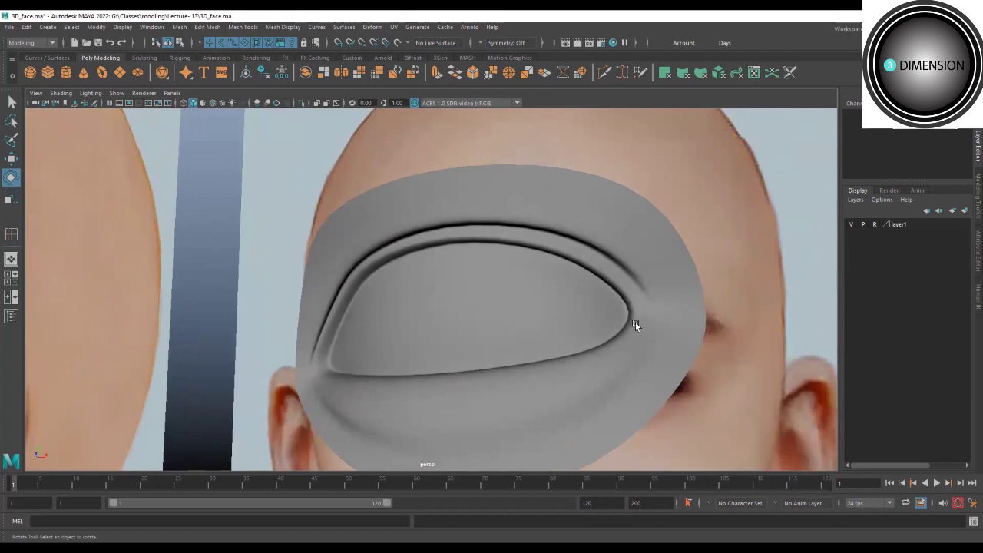
alt+drag(635, 322, 549, 270)
mouse_move(406, 241)
alt+mouse_down()
mouse_move(441, 250)
mouse_move(435, 287)
alt+mouse_up()
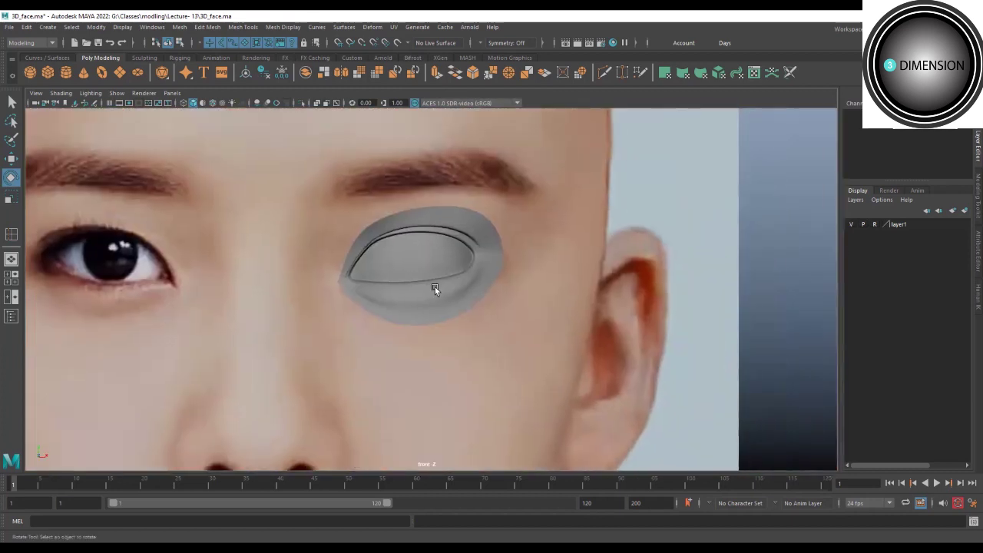
scroll(484, 269, up, 3)
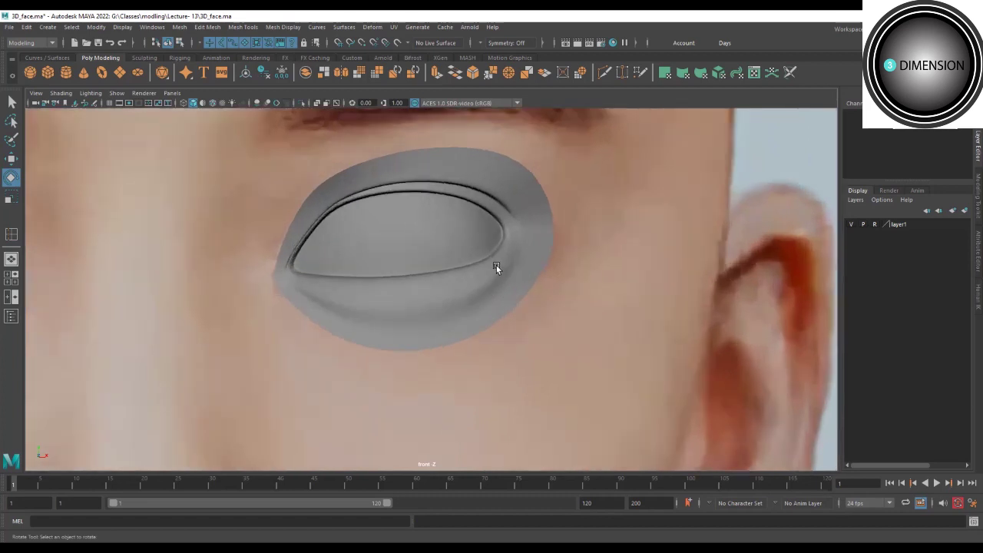
scroll(499, 271, up, 2)
click(500, 274)
Move the vertex below the eye opening and the lower-right corner vertex left, raising the one above.
key(1)
scroll(503, 284, up, 2)
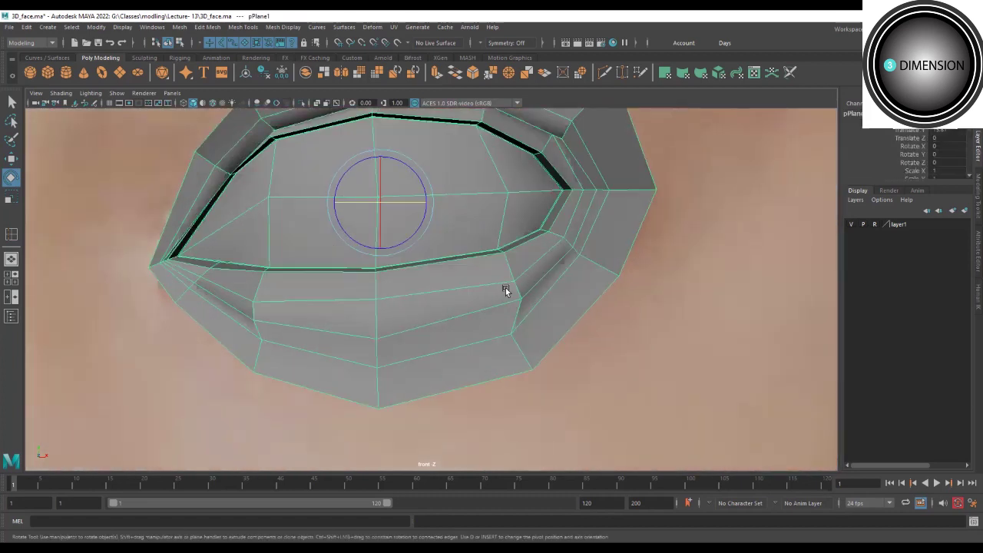
alt+middle_drag(505, 288, 490, 318)
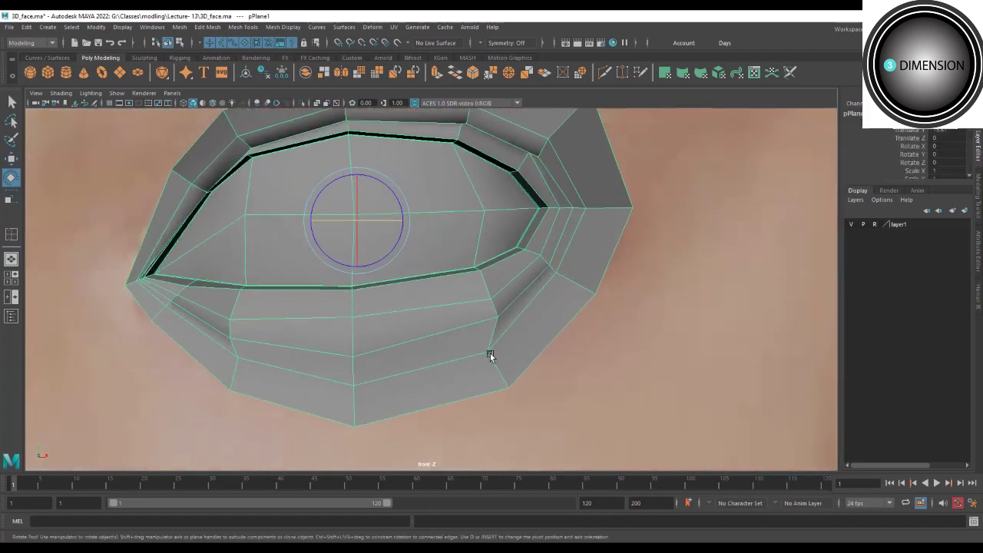
right_drag(471, 351, 518, 356)
click(517, 356)
key(w)
drag(531, 352, 521, 351)
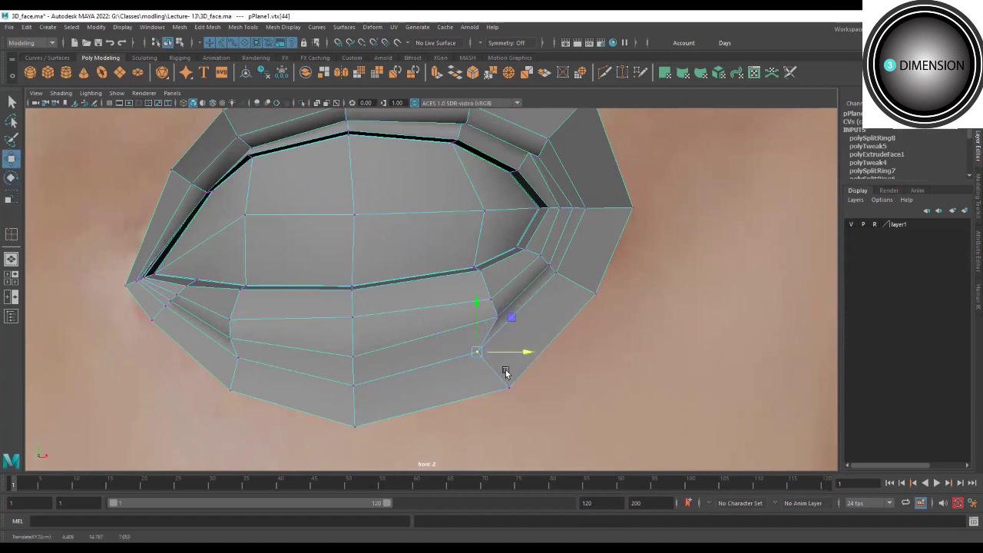
click(509, 388)
drag(518, 391, 493, 393)
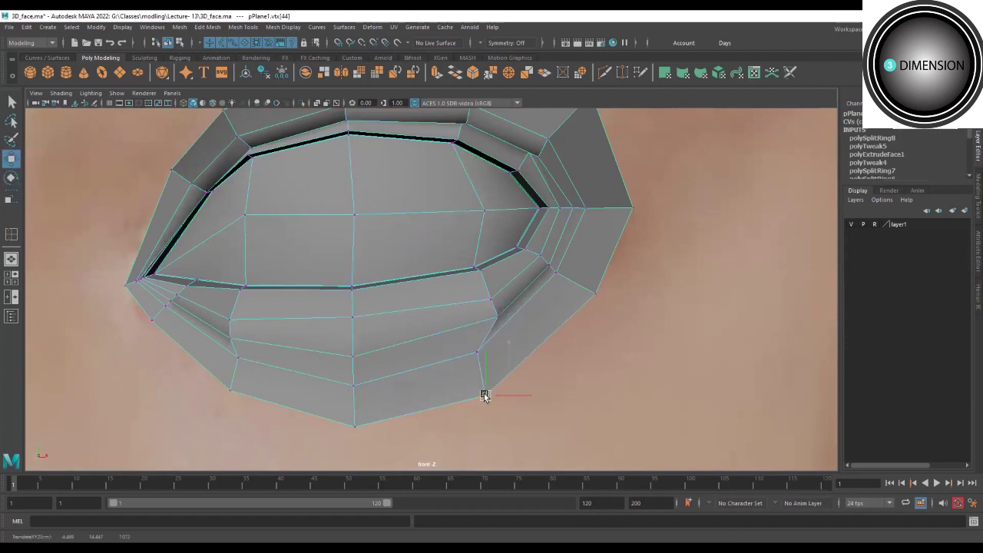
click(491, 299)
drag(490, 299, 490, 287)
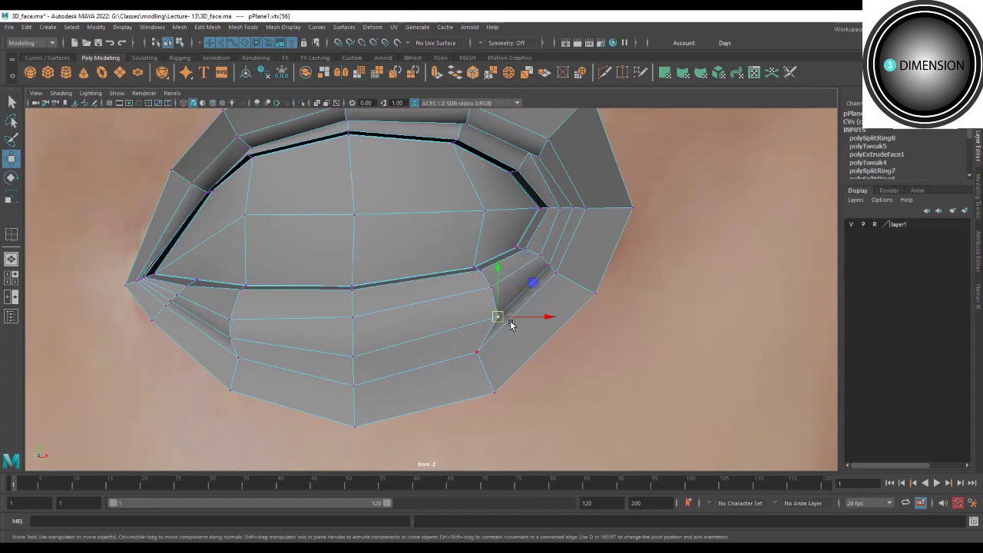
Adjust the remaining lower-lid vertices near the eye corner and preview the patch smoothed.
click(492, 316)
scroll(542, 267, up, 3)
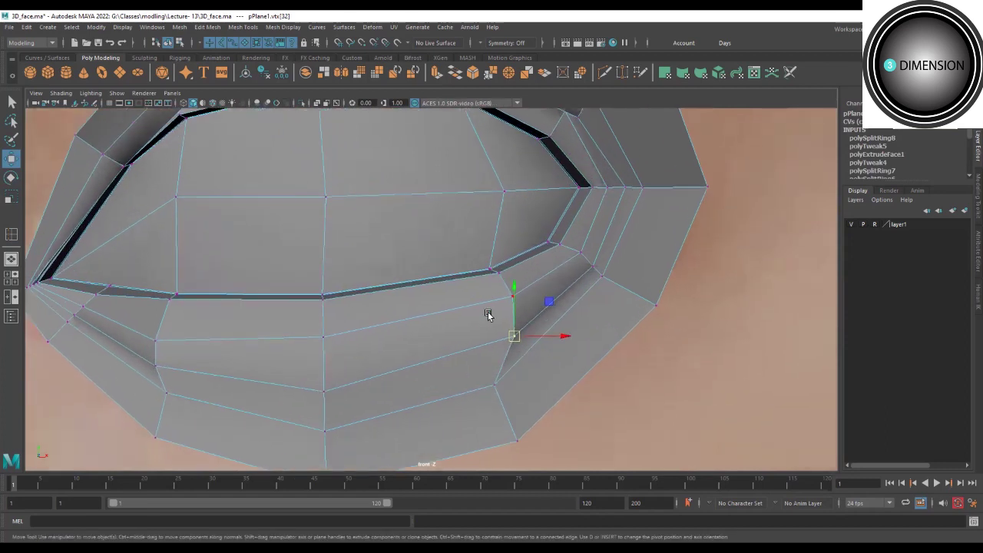
drag(560, 318, 553, 318)
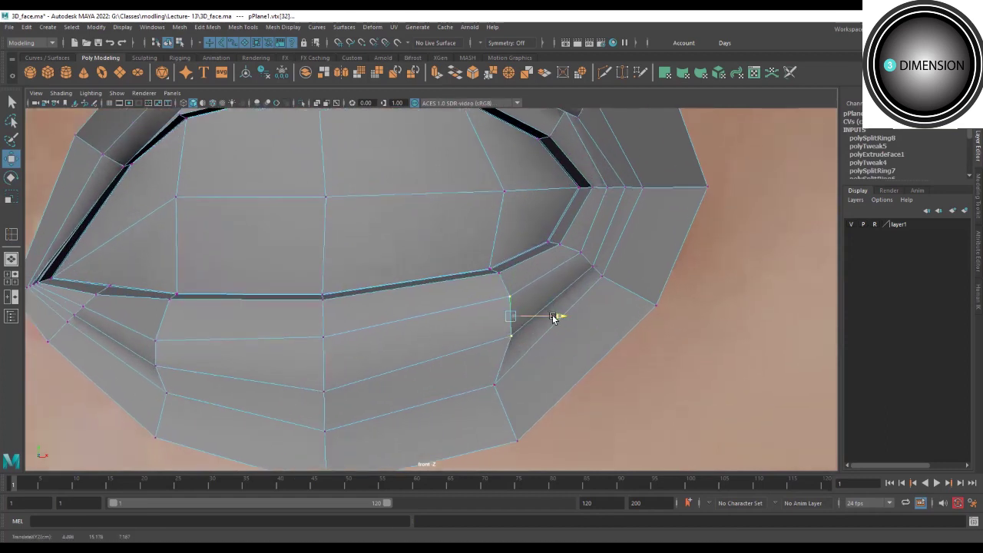
click(495, 274)
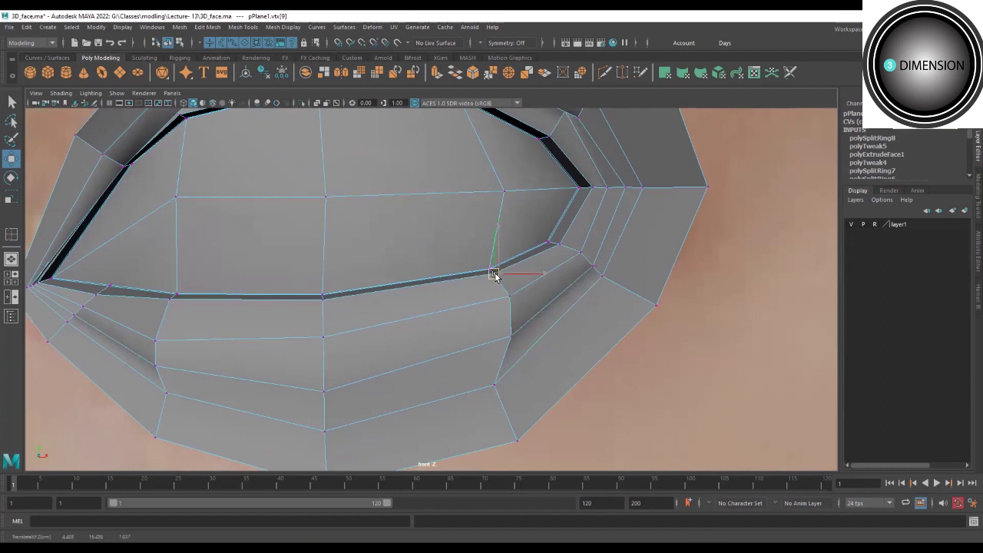
click(489, 269)
drag(490, 269, 481, 270)
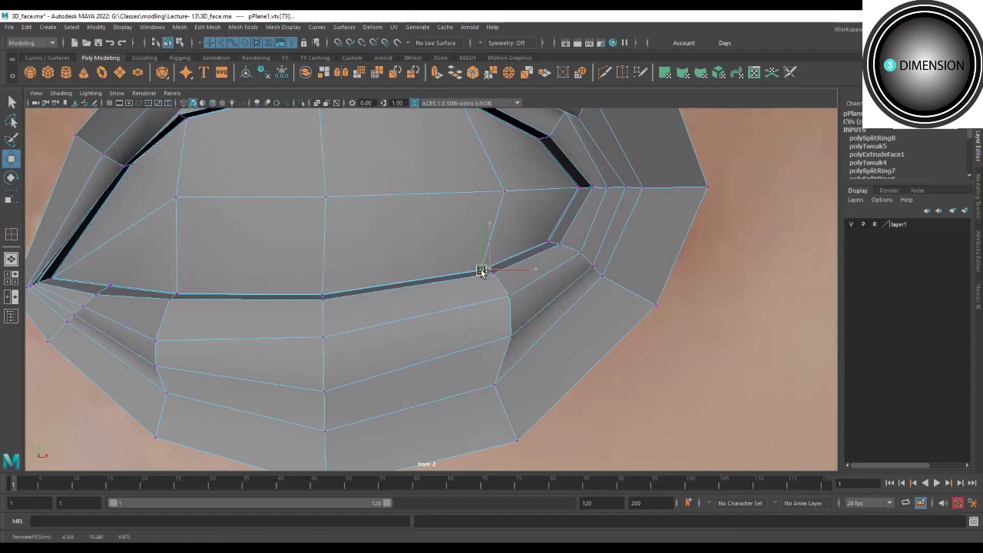
click(502, 372)
mouse_move(295, 417)
mouse_down()
mouse_move(335, 444)
mouse_move(327, 422)
mouse_up()
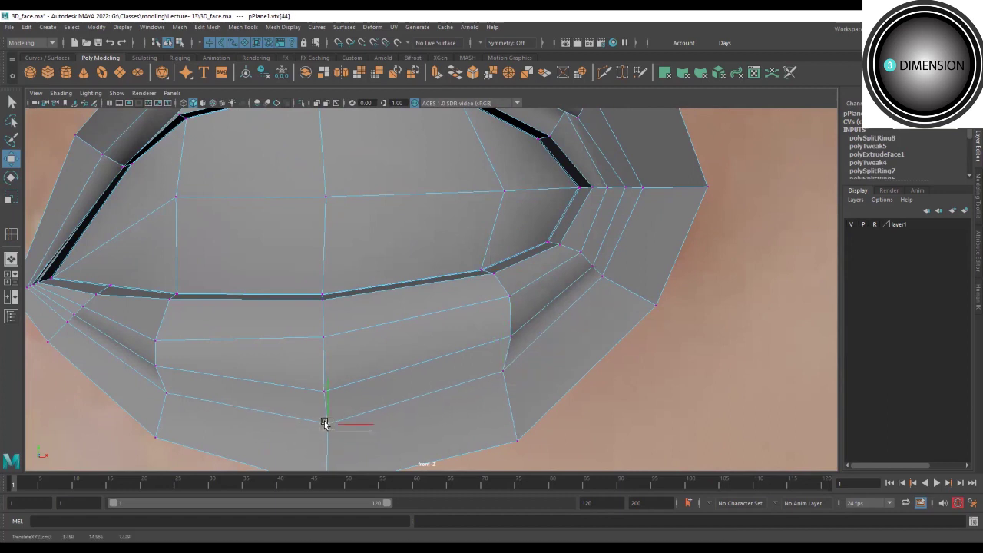
key(3)
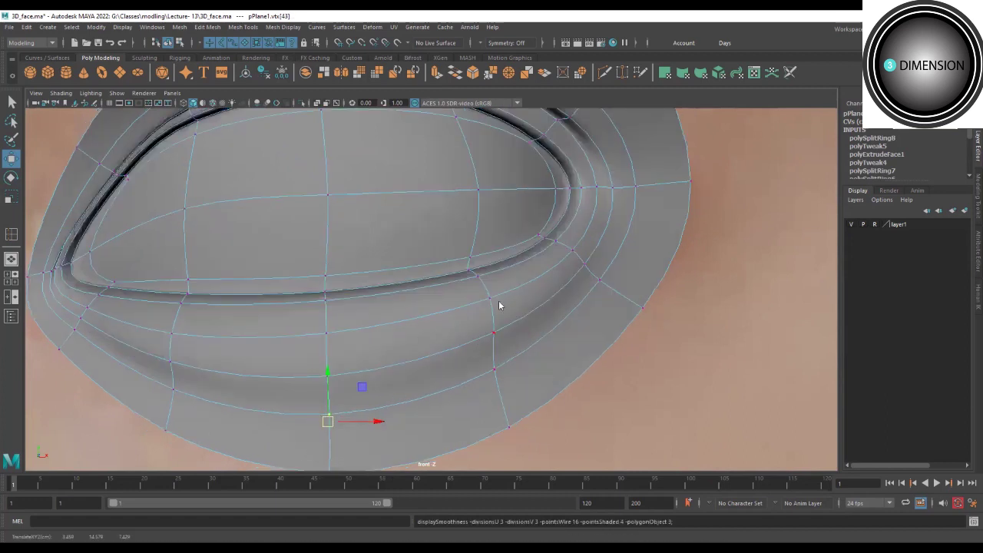
scroll(376, 318, down, 6)
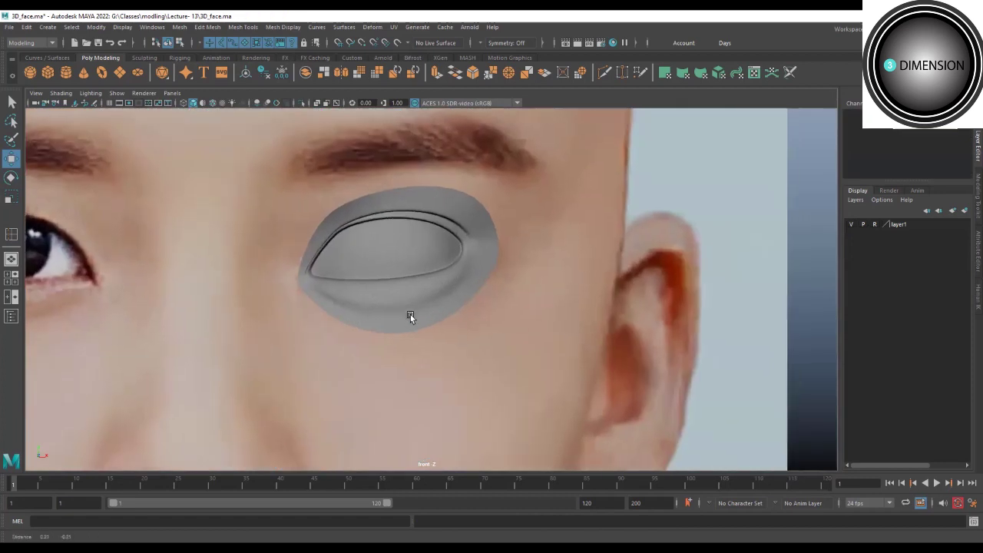
Orbit to a profile view, select the eye mesh and show it in wireframe.
alt+drag(429, 301, 395, 306)
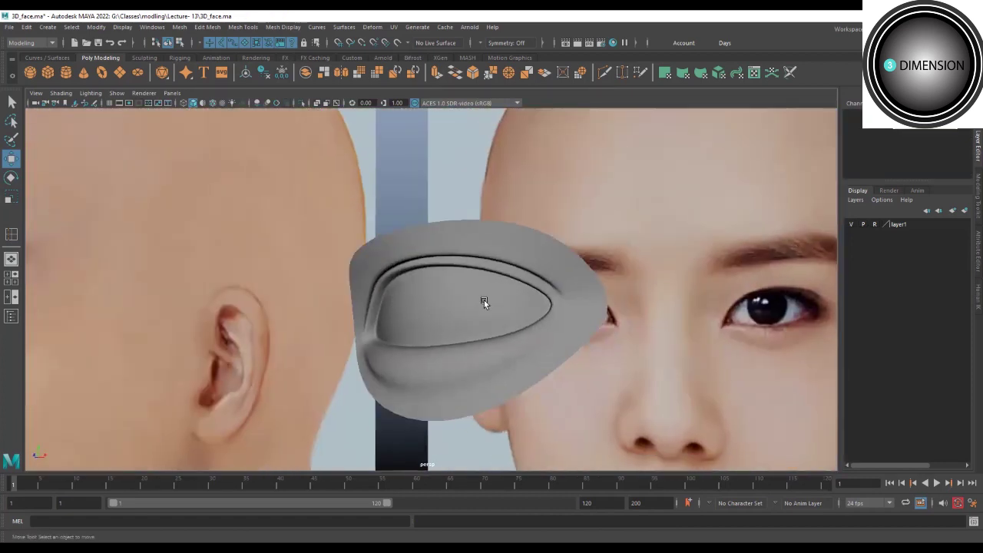
drag(484, 300, 453, 277)
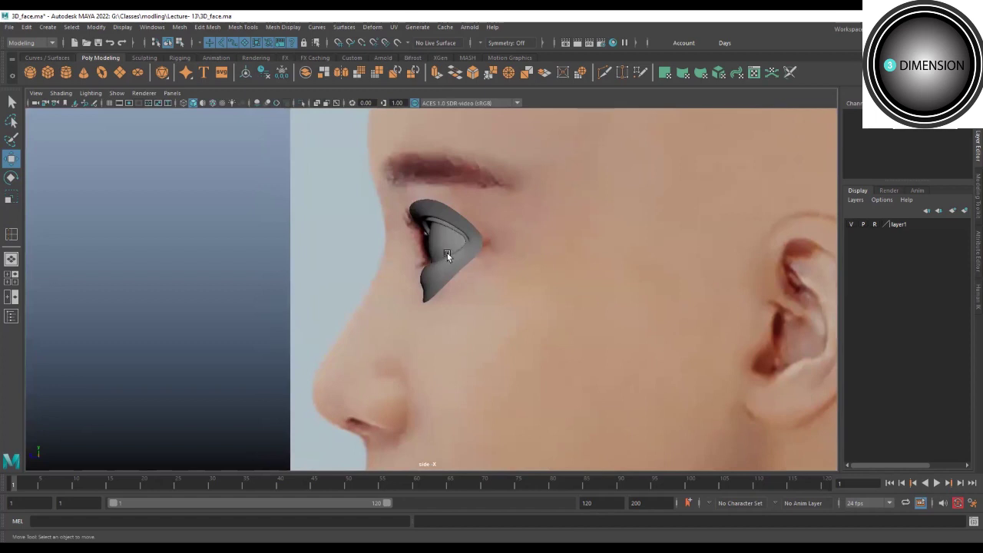
click(439, 256)
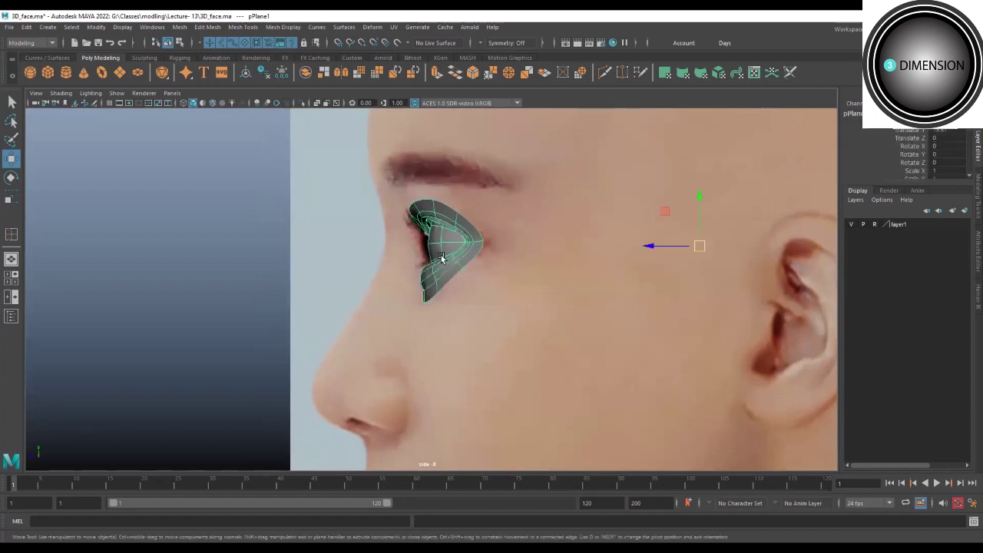
key(4)
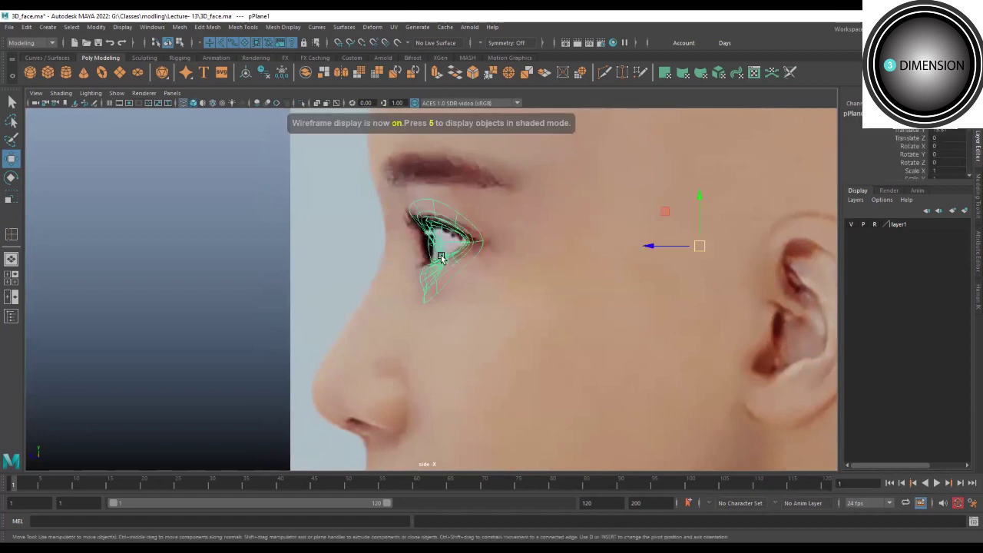
scroll(413, 313, up, 5)
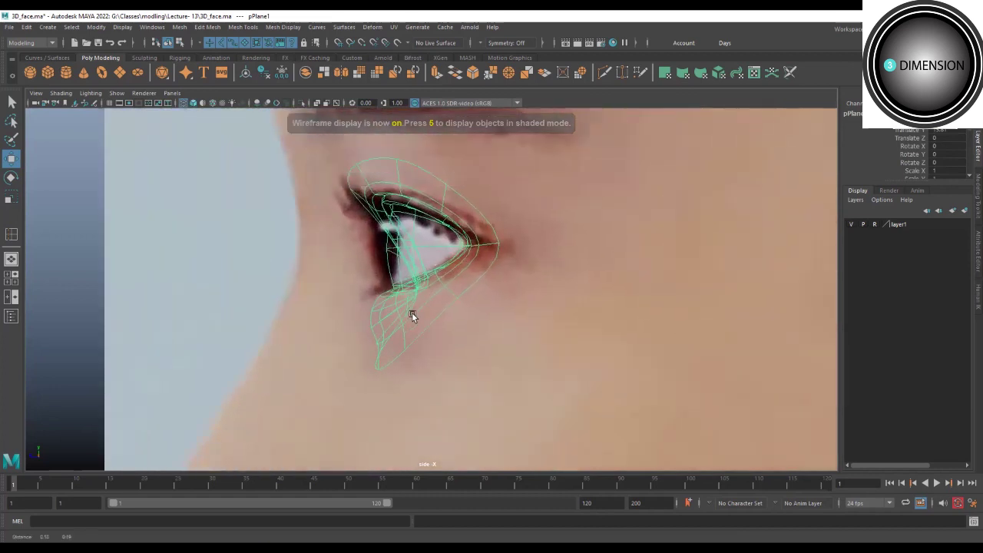
key(e)
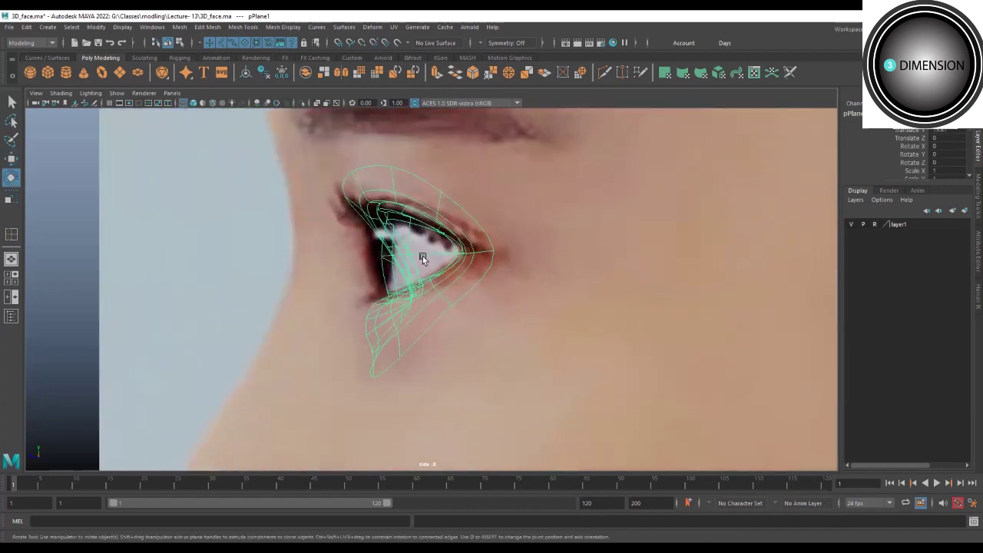
Center the eyeball's pivot, rotate it about 10.7° in Y to match the side reference, then deselect.
click(97, 29)
click(109, 102)
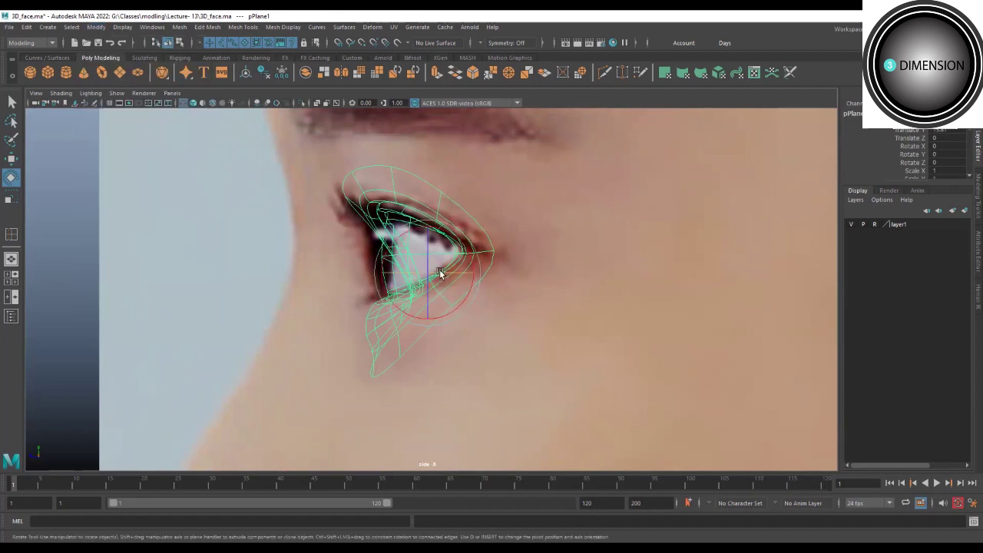
click(440, 272)
mouse_move(440, 272)
mouse_down()
mouse_move(411, 287)
mouse_move(442, 274)
mouse_move(441, 249)
mouse_move(454, 252)
mouse_move(422, 270)
mouse_up()
key(w)
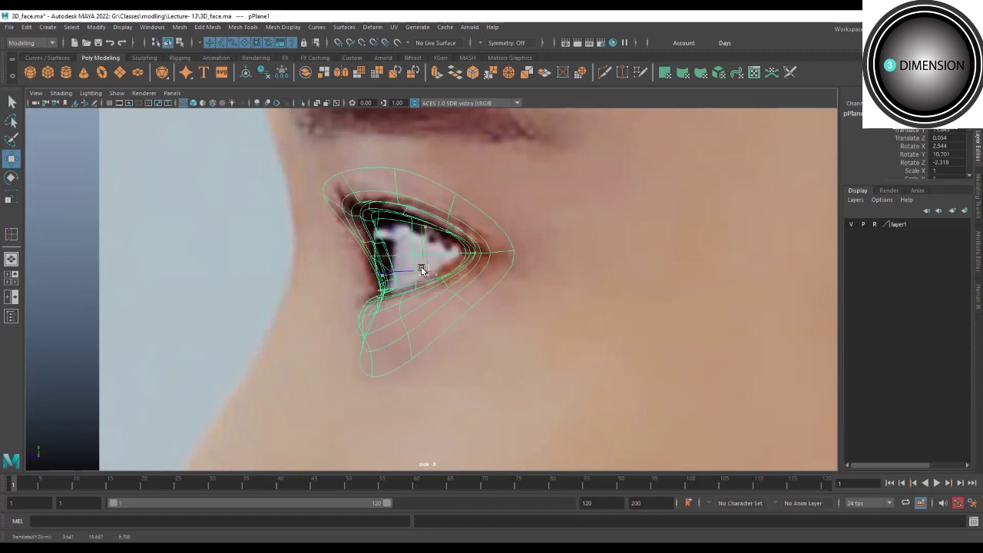
click(473, 323)
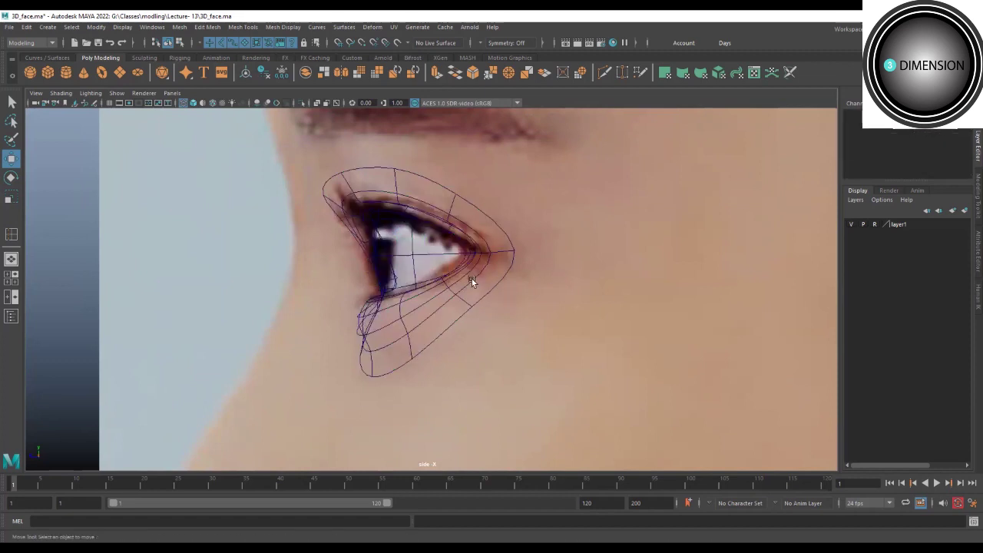
Check both reference heads in perspective, return to the side view, and start Create Polygon.
key(space)
key(space)
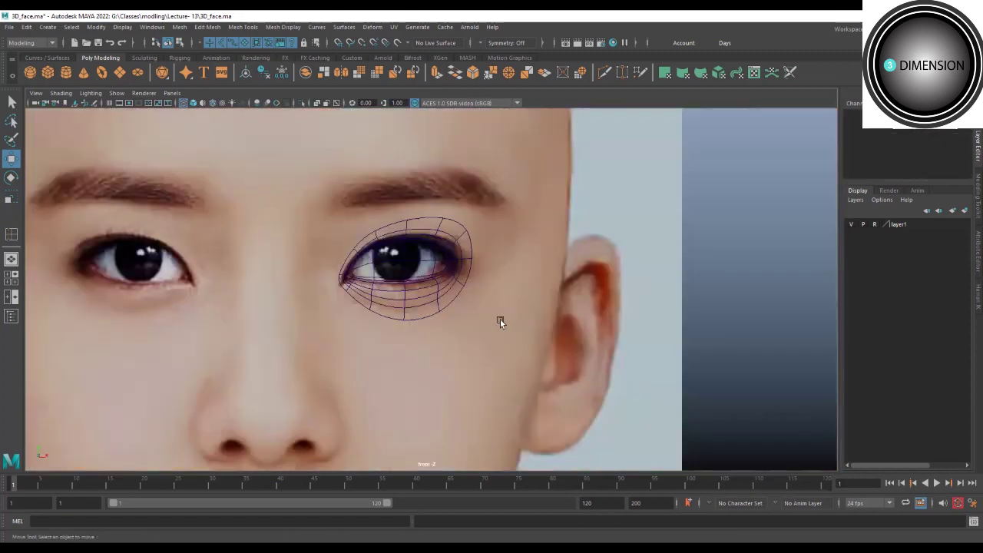
scroll(476, 293, down, 2)
alt+middle_drag(450, 310, 420, 310)
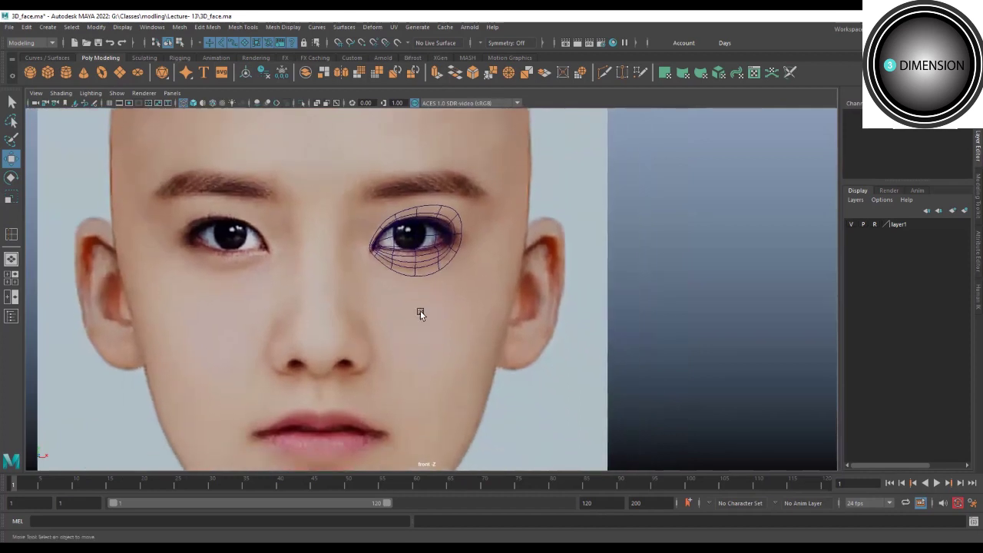
key(space)
drag(492, 299, 194, 274)
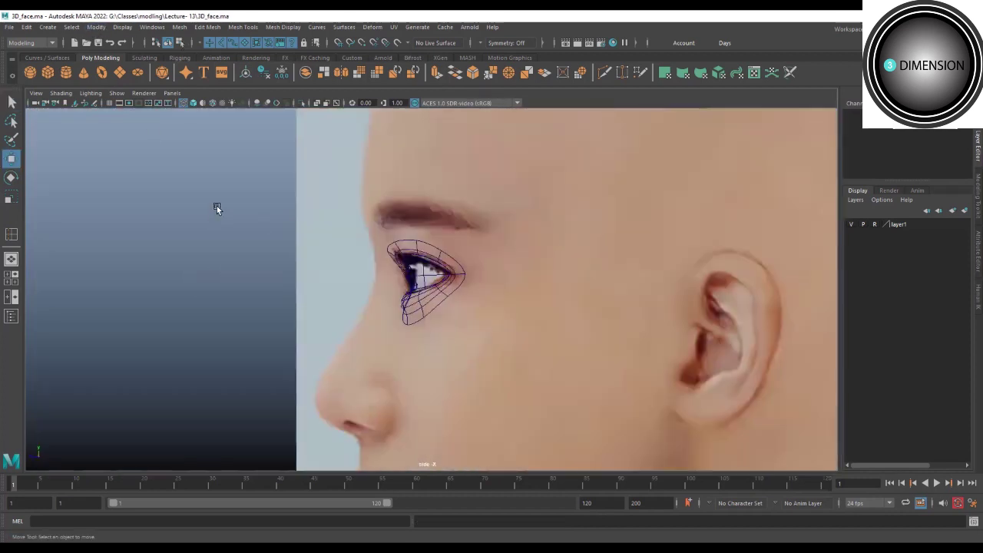
key(g)
scroll(415, 176, down, 3)
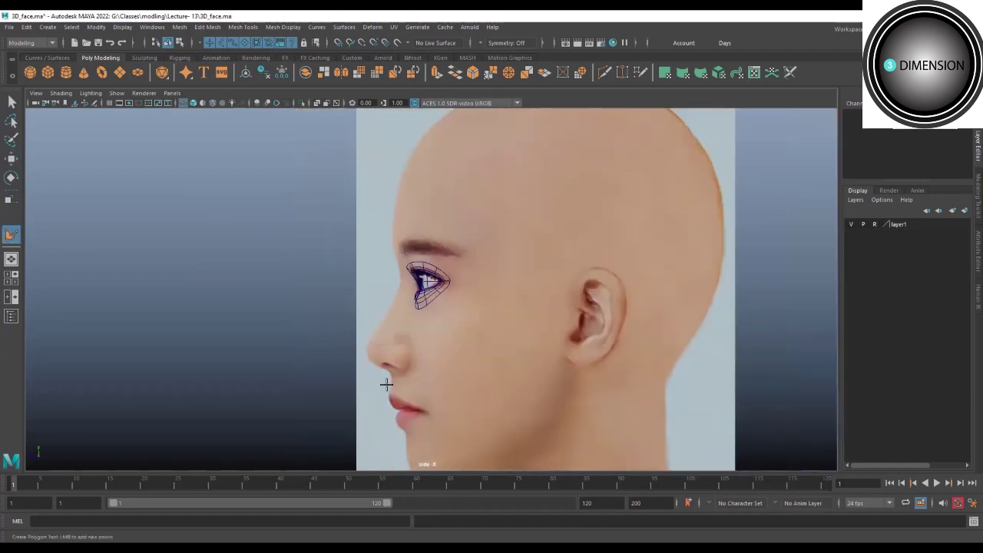
Place polygon outline points down the face profile from the nose past the lips.
click(417, 145)
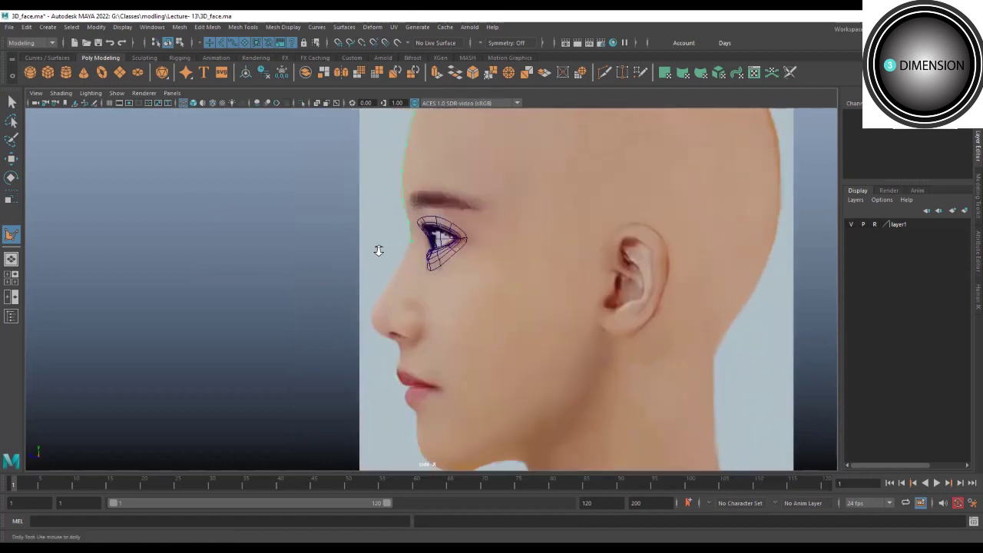
scroll(425, 263, up, 3)
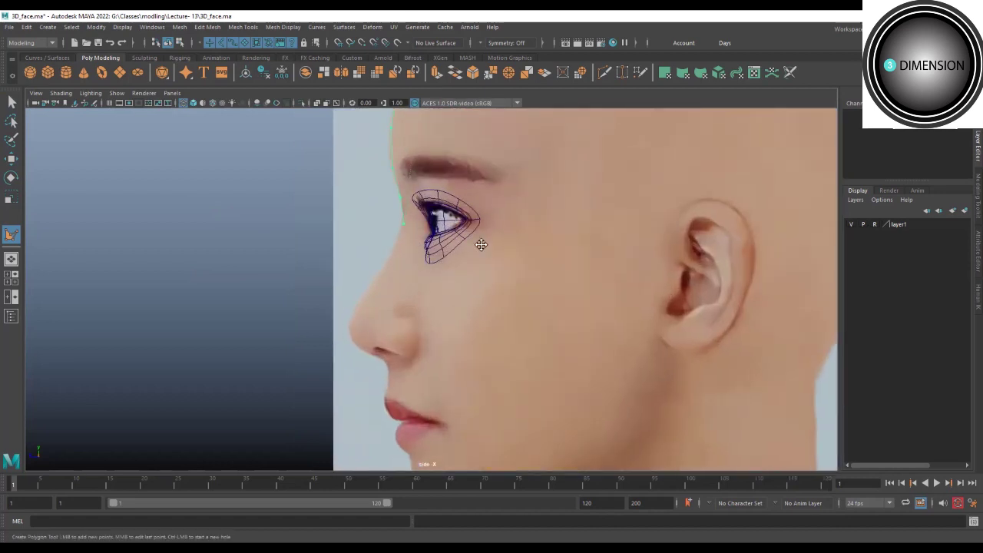
key(space)
key(space)
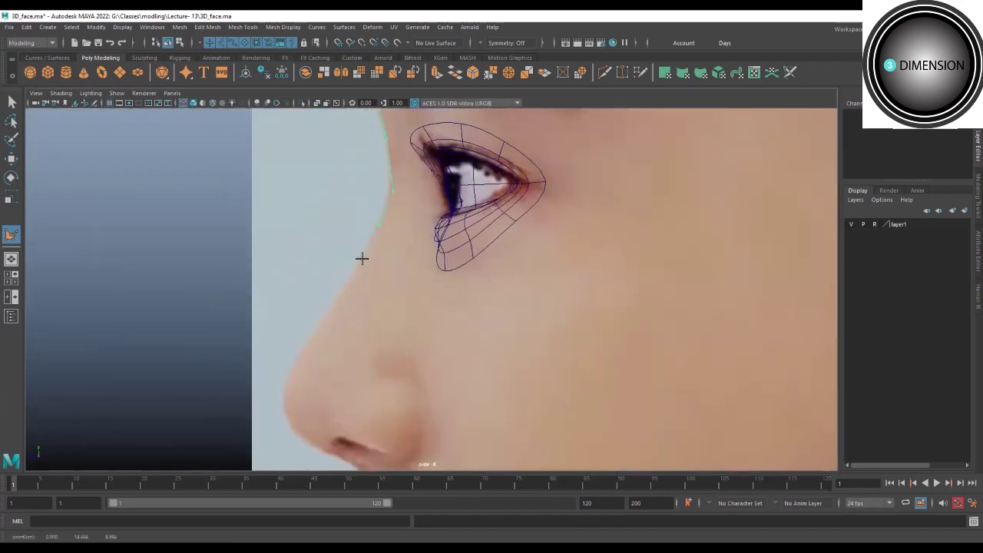
mouse_move(362, 259)
alt+middle_down()
mouse_move(422, 171)
mouse_move(377, 208)
alt+middle_up()
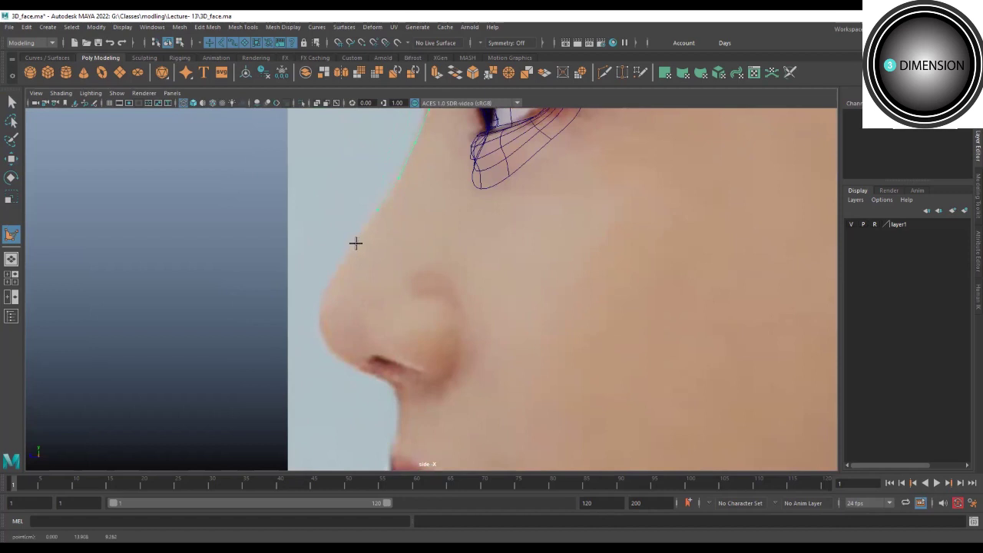
alt+middle_drag(369, 246, 354, 213)
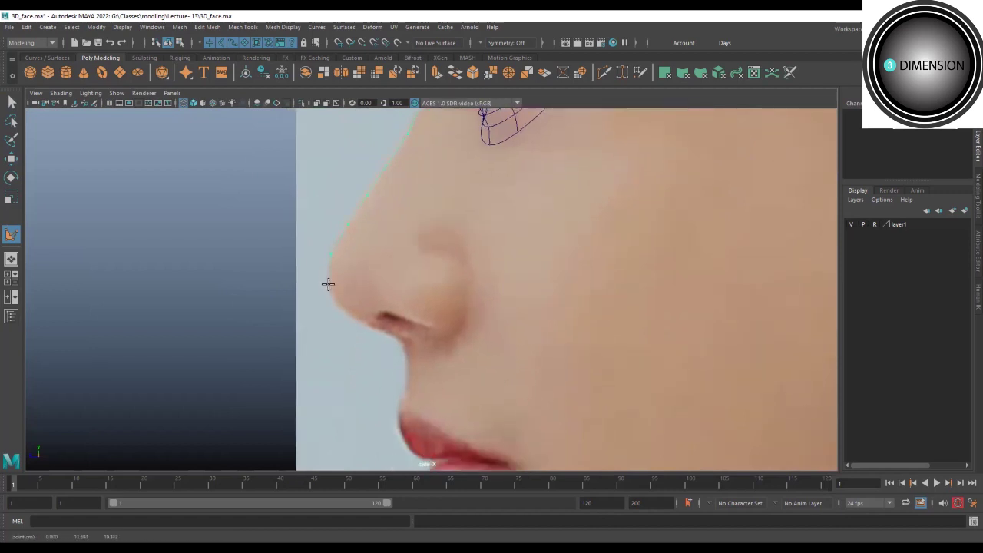
alt+middle_drag(328, 284, 325, 246)
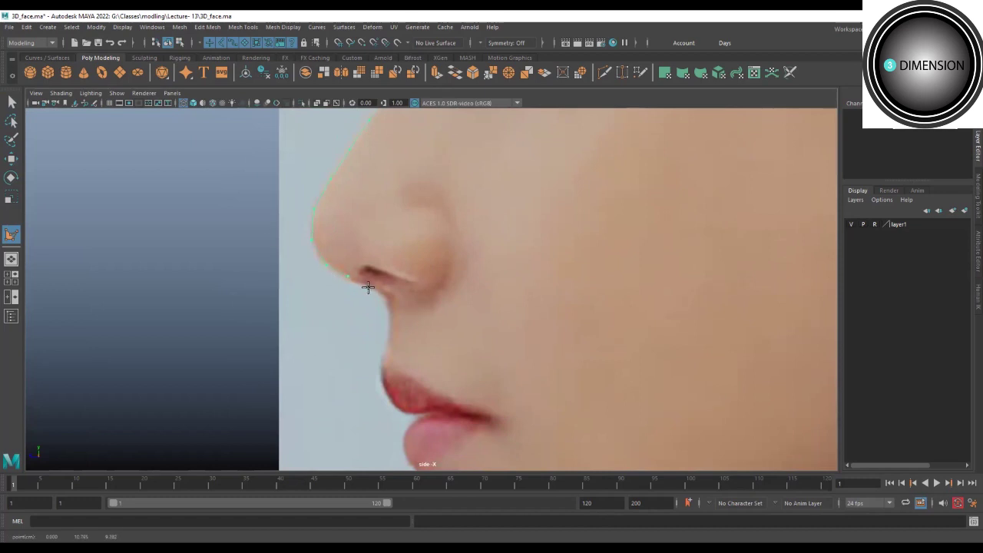
click(389, 299)
click(391, 327)
alt+middle_drag(410, 319, 388, 258)
click(391, 259)
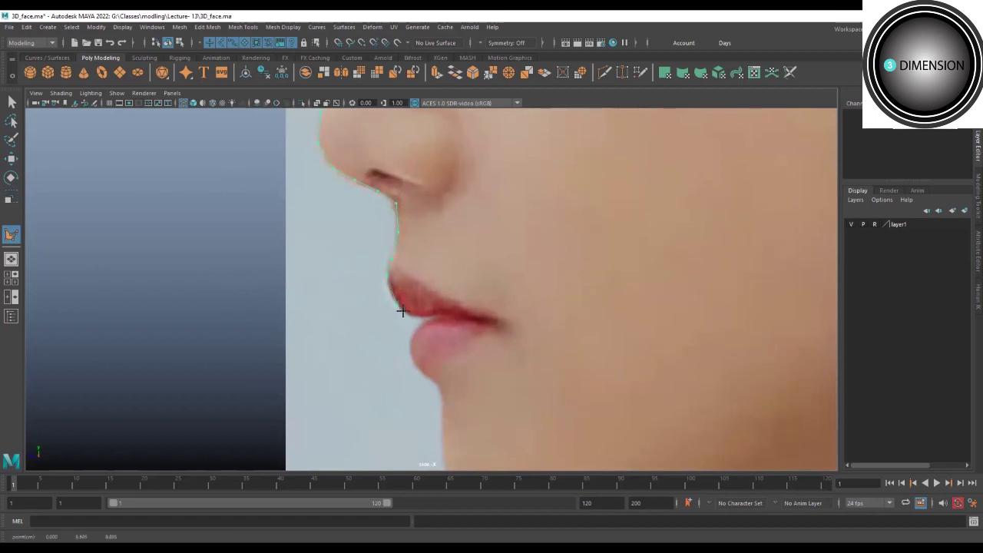
alt+middle_drag(422, 315, 432, 284)
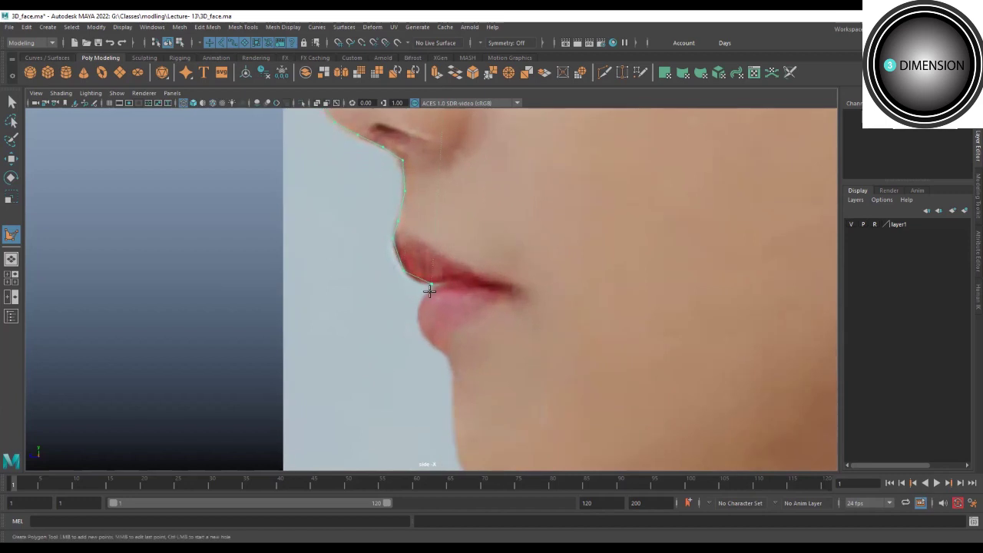
click(432, 285)
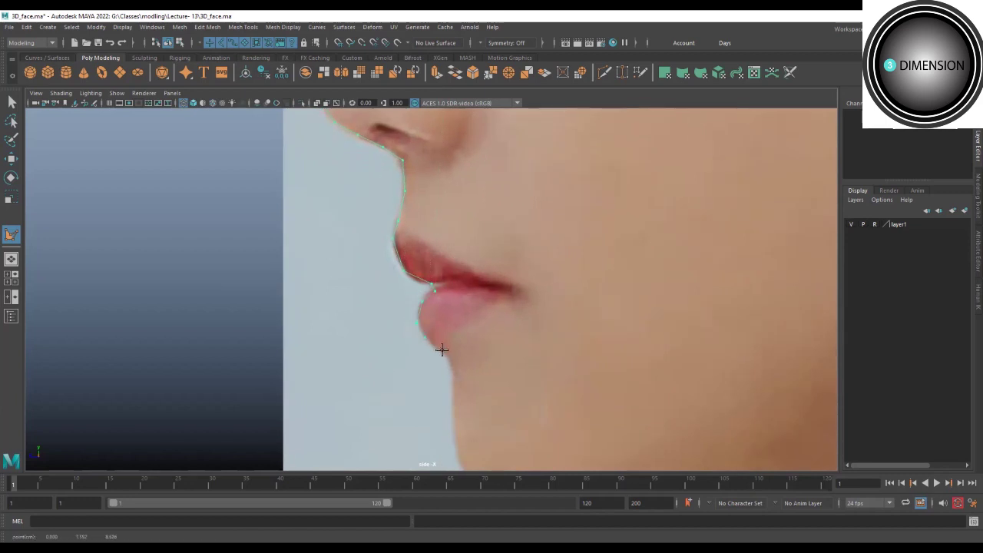
click(442, 350)
Continue the outline around the chin, under the jaw and up the back of the neck.
alt+middle_drag(446, 261, 415, 239)
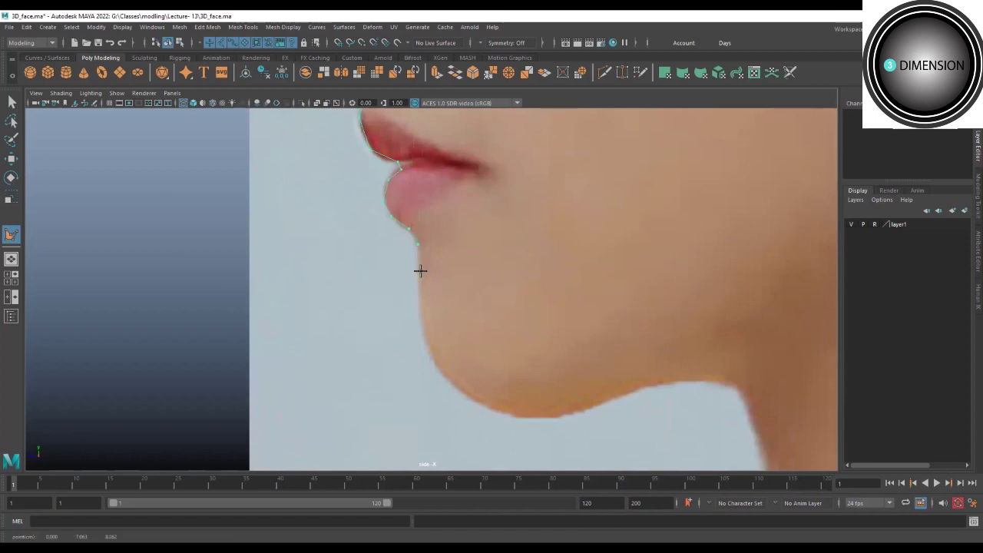
alt+middle_drag(432, 271, 406, 242)
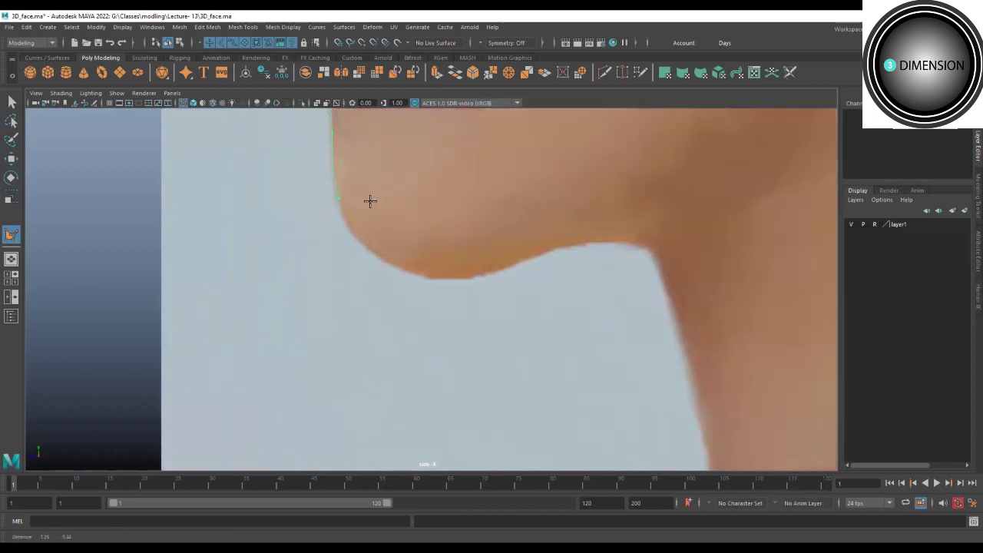
alt+middle_drag(443, 280, 369, 200)
click(461, 277)
alt+middle_drag(487, 272, 451, 272)
click(381, 290)
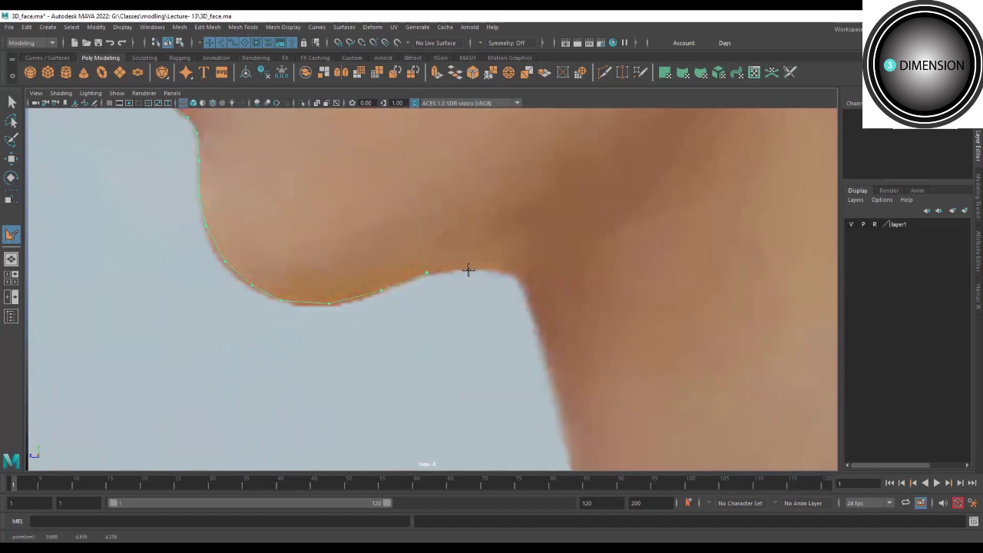
scroll(516, 250, down, 5)
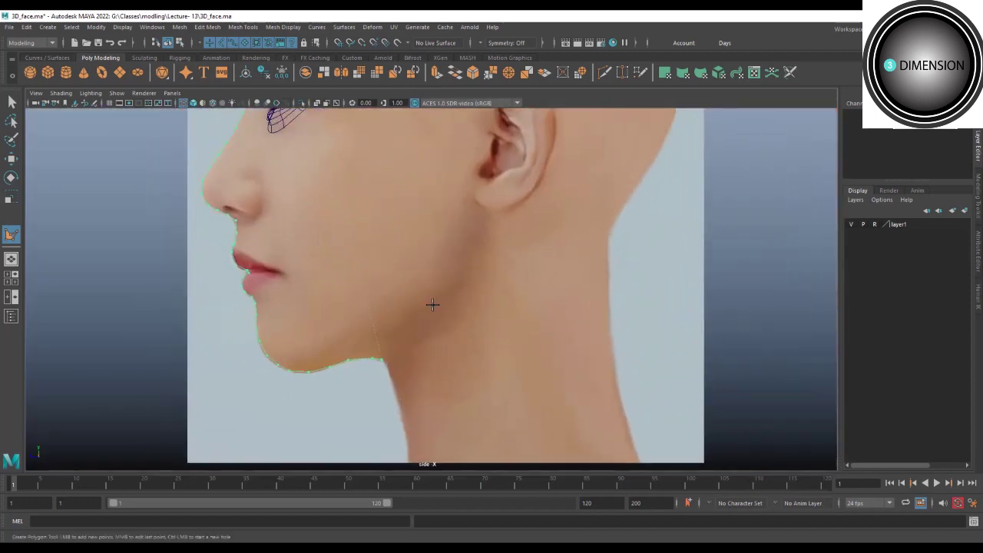
click(470, 306)
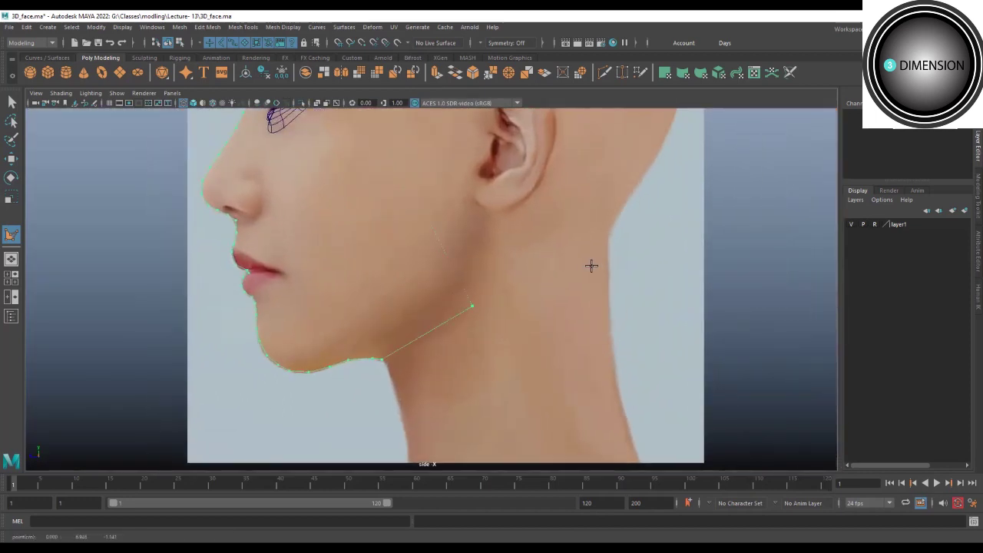
click(607, 263)
alt+middle_drag(599, 215, 418, 359)
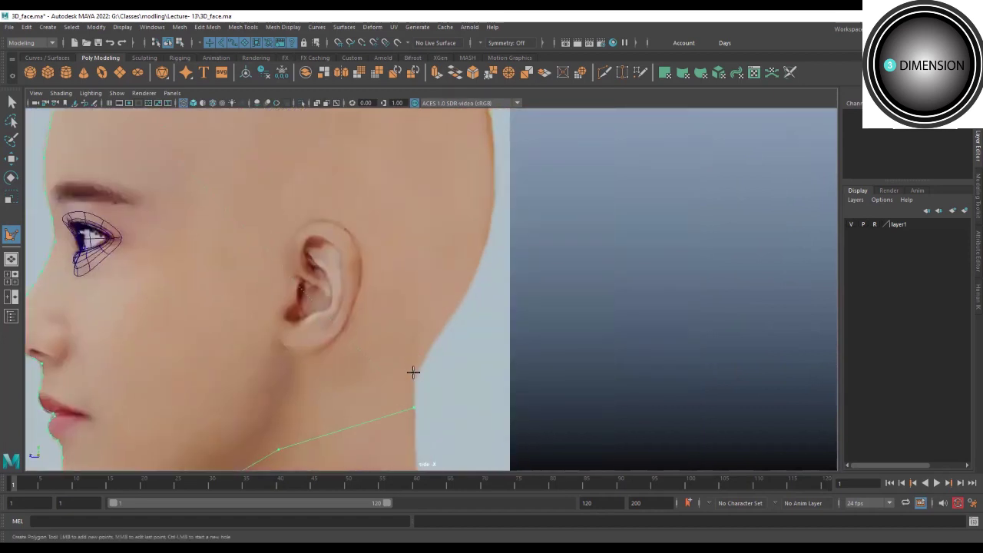
click(413, 372)
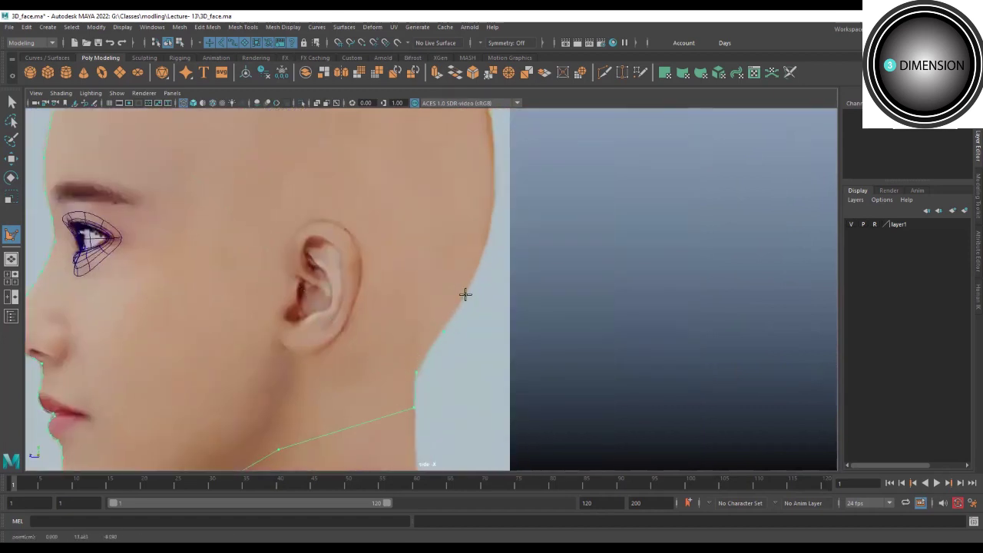
Add outline points over the back, crown and front of the skull toward the forehead.
alt+middle_drag(492, 230, 485, 333)
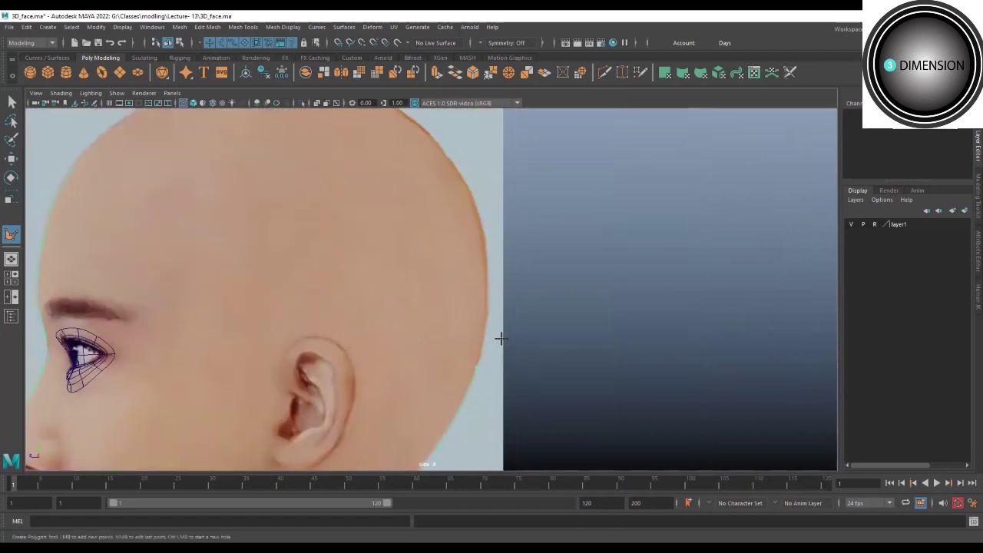
drag(483, 330, 488, 287)
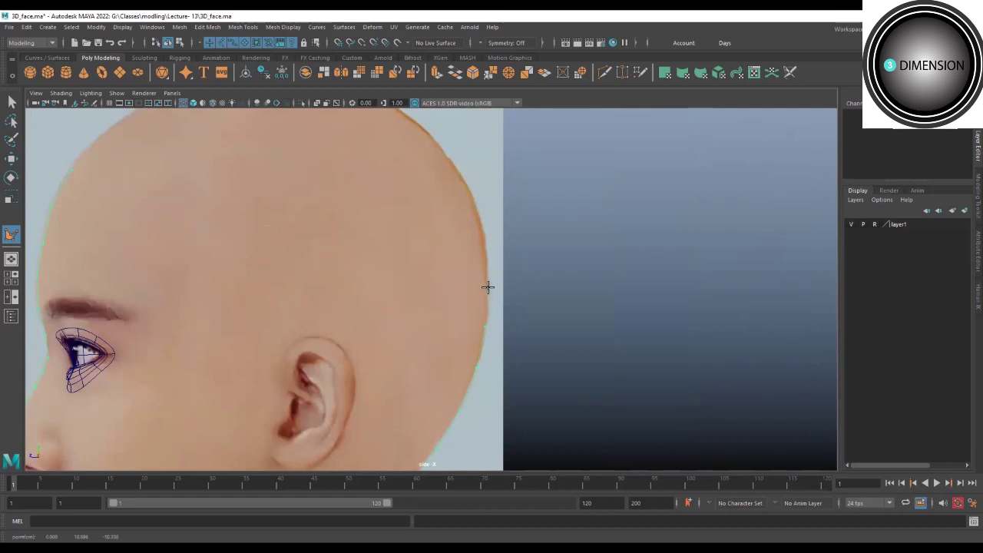
alt+middle_drag(483, 240, 514, 346)
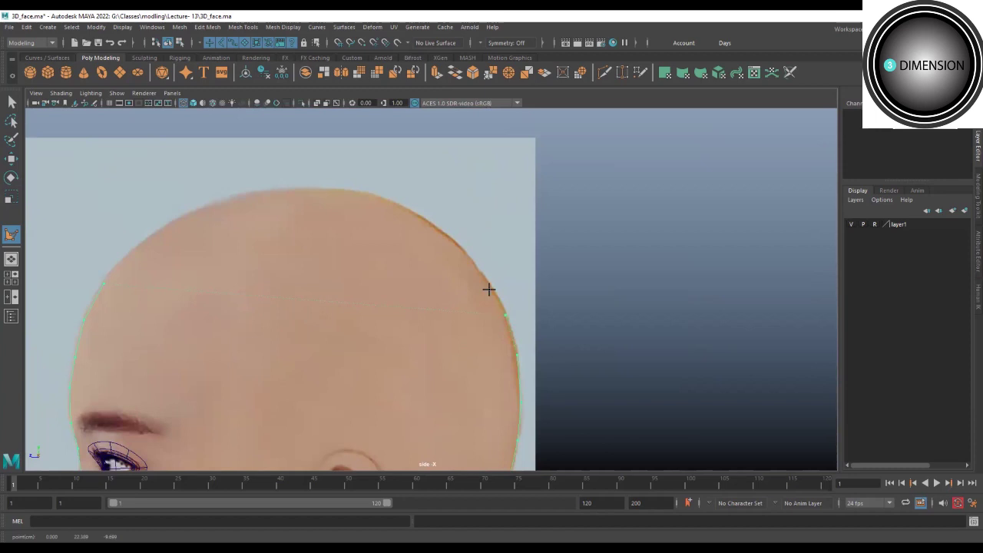
drag(488, 289, 459, 251)
click(459, 247)
alt+middle_drag(395, 233, 476, 255)
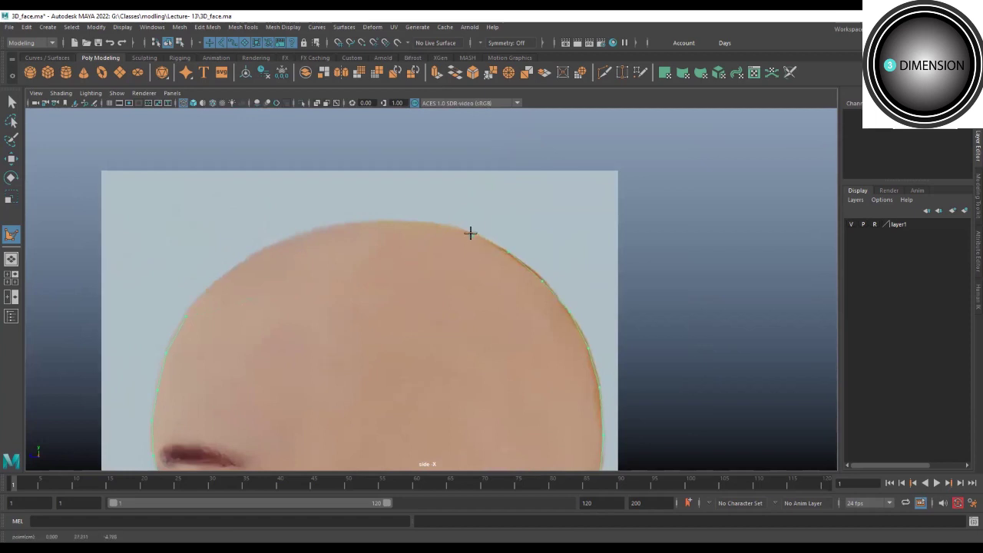
click(427, 224)
click(385, 221)
click(311, 233)
click(275, 245)
click(238, 265)
Finish the profile outline as one polygon face and orbit to view both reference planes.
key(Return)
key(w)
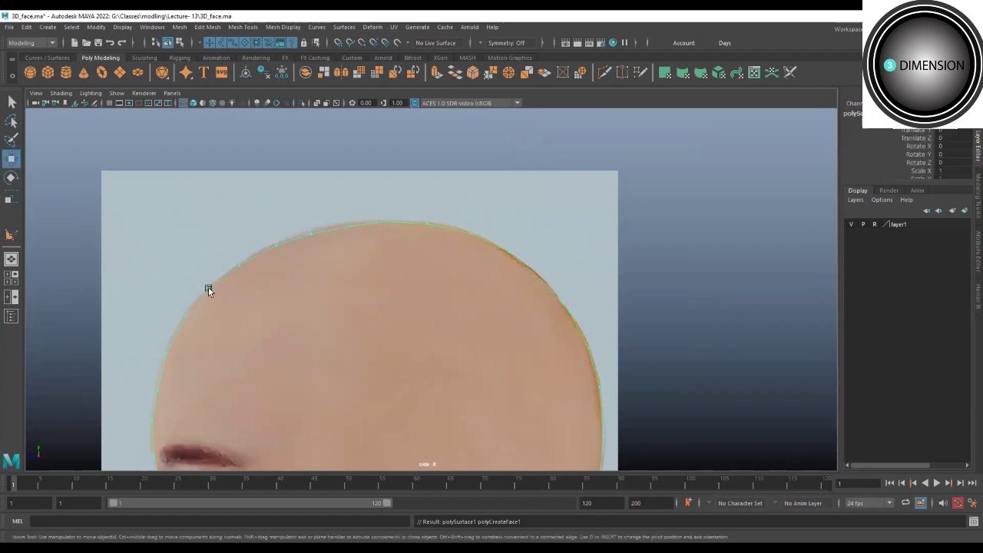
scroll(557, 289, down, 3)
mouse_move(475, 285)
alt+middle_down()
mouse_move(415, 383)
mouse_move(402, 289)
alt+middle_up()
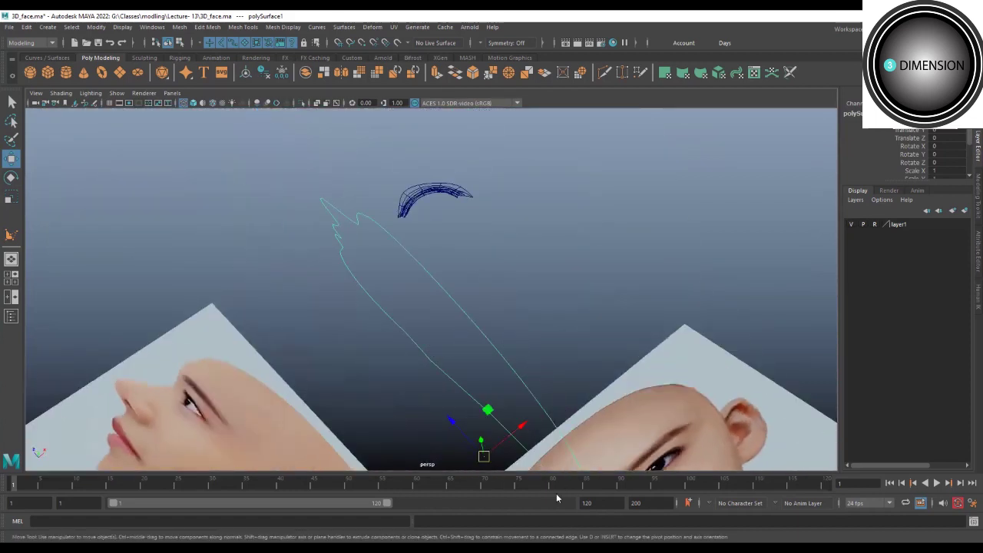
mouse_move(531, 427)
alt+mouse_down()
mouse_move(519, 357)
mouse_move(500, 437)
mouse_move(475, 317)
mouse_move(425, 372)
mouse_move(472, 369)
alt+mouse_up()
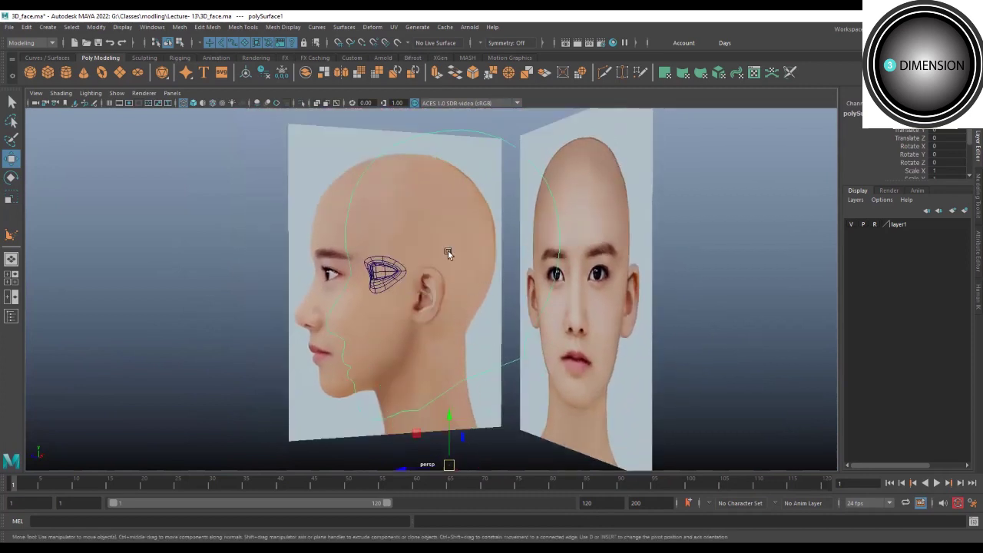
alt+drag(469, 329, 475, 357)
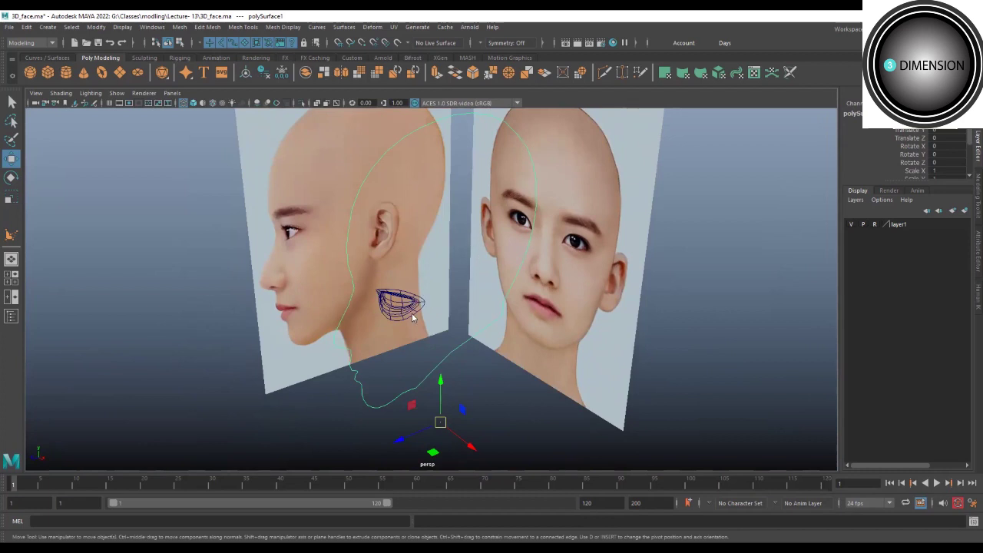
In front view, shift the centre strip slightly right along X.
key(space)
scroll(488, 210, up, 2)
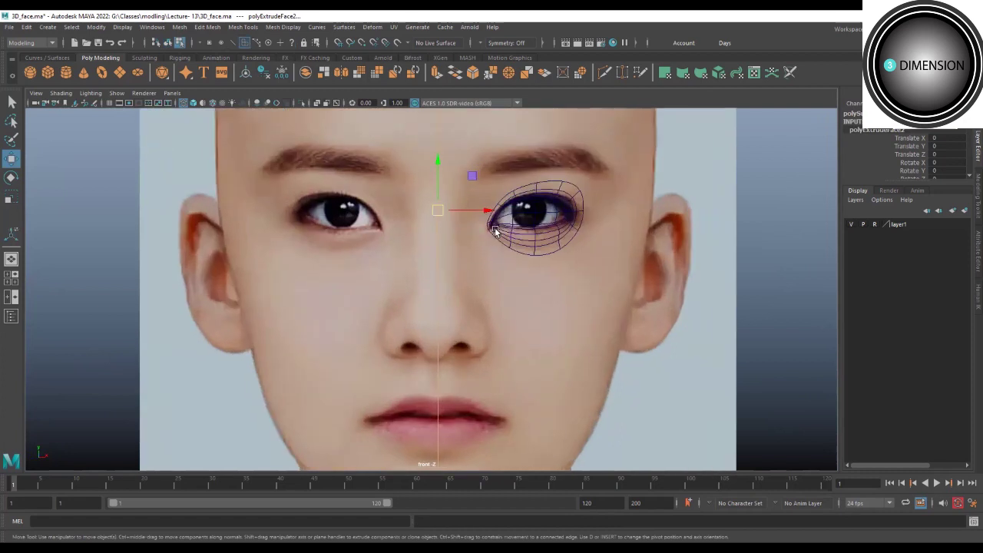
drag(489, 210, 499, 212)
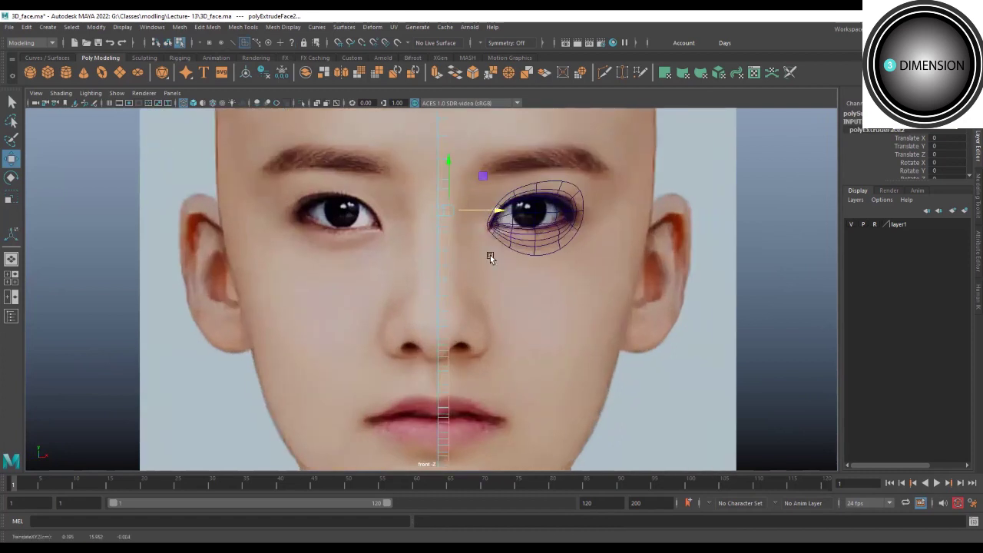
Back in perspective, select the centre strip mesh together with the eye patch.
key(space)
click(449, 258)
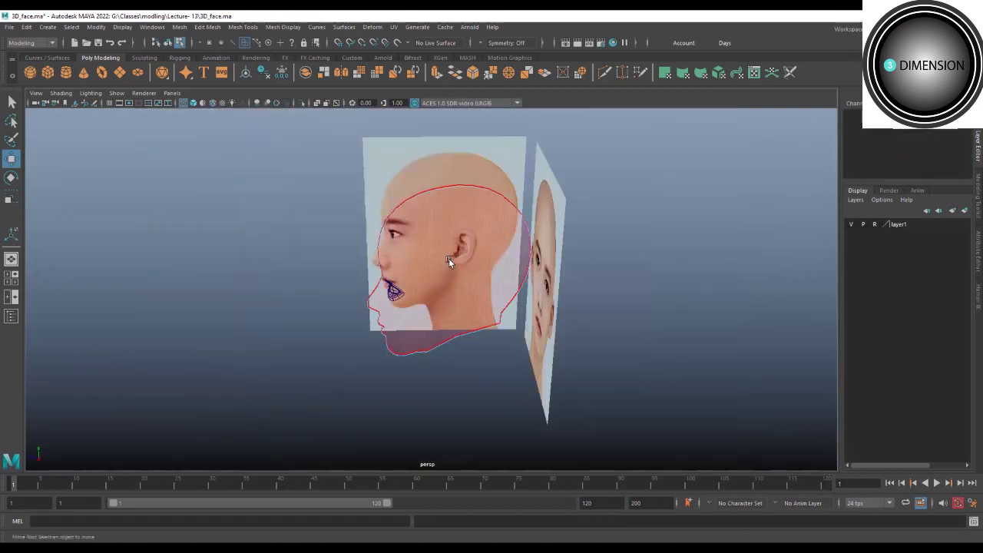
drag(448, 258, 472, 451)
mouse_move(430, 338)
alt+mouse_down()
mouse_move(509, 297)
mouse_move(448, 301)
alt+mouse_up()
scroll(441, 319, up, 3)
mouse_move(433, 337)
alt+mouse_down()
mouse_move(495, 366)
mouse_move(427, 361)
alt+mouse_up()
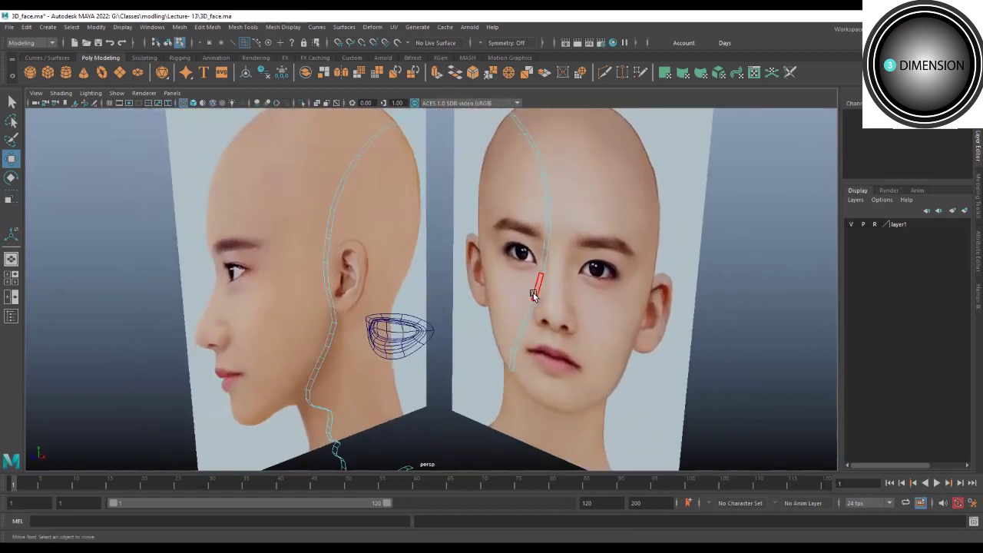
alt+drag(555, 356, 430, 323)
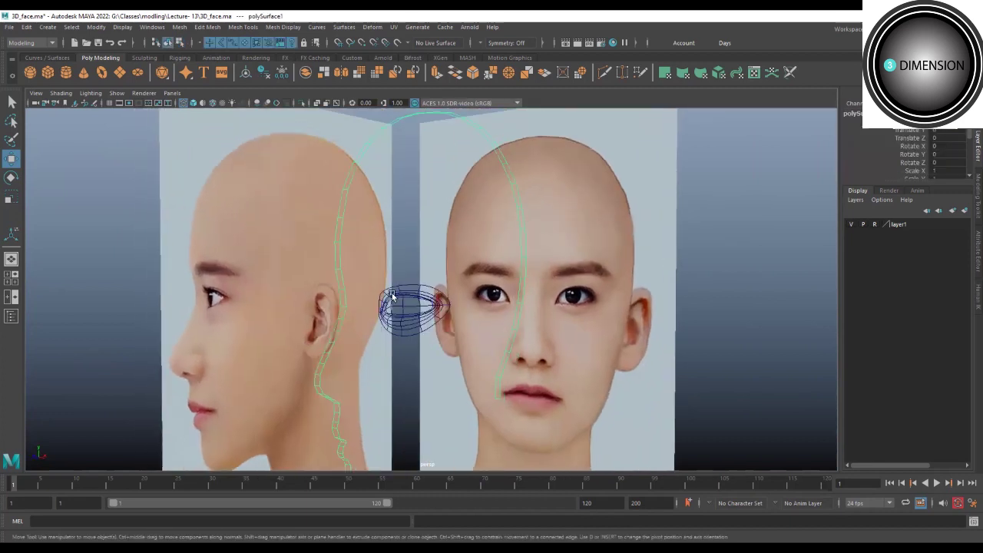
click(390, 290)
mouse_move(325, 260)
shift+right_down()
mouse_move(390, 205)
mouse_move(397, 405)
shift+right_up()
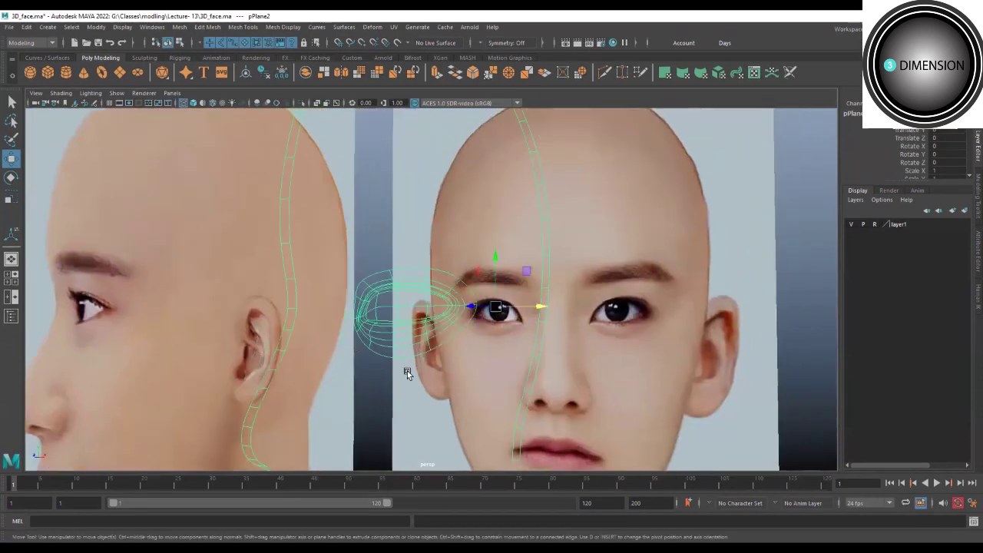
Switch to shaded faceted display and bridge the strip edges to the eye patch with 2 divisions.
key(5)
scroll(407, 371, up, 3)
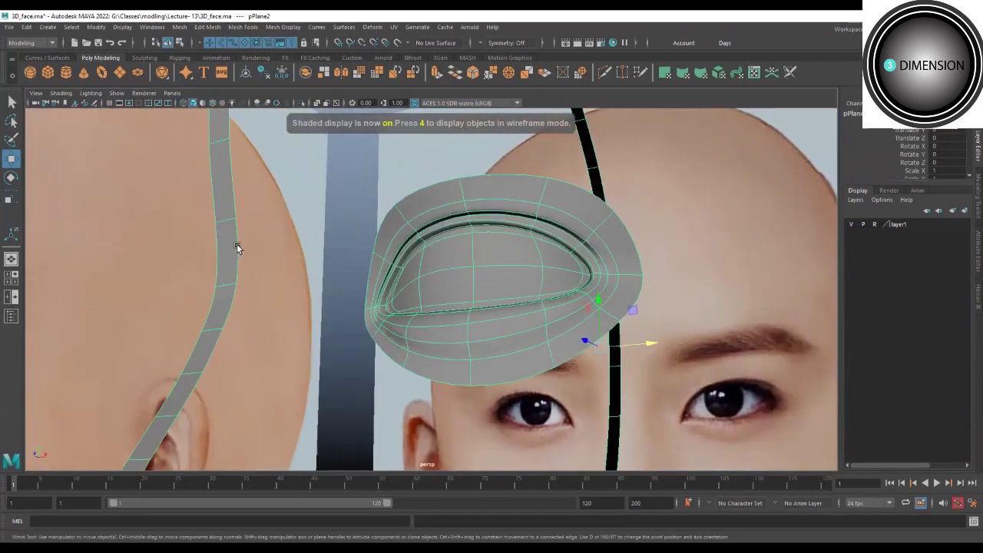
key(1)
key(F10)
click(367, 285)
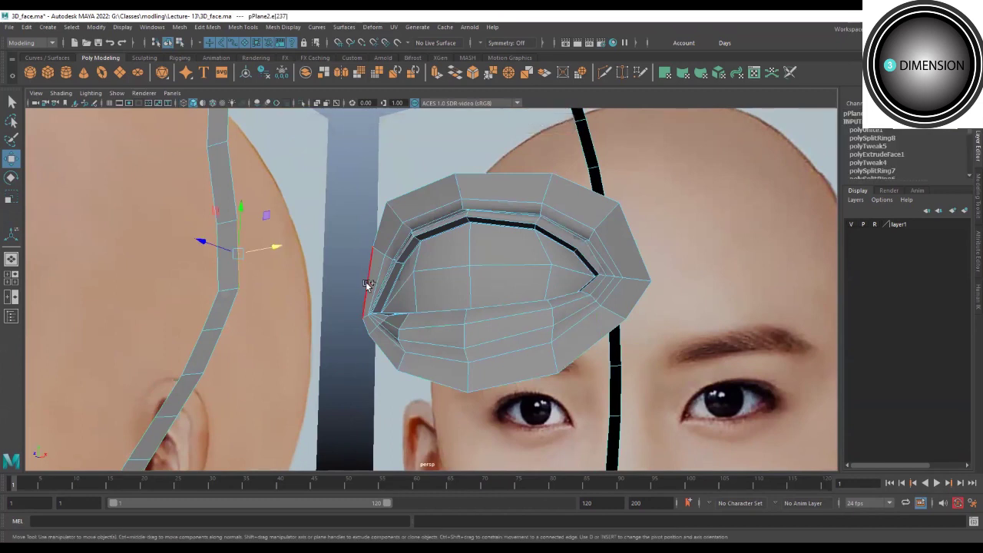
drag(366, 284, 325, 254)
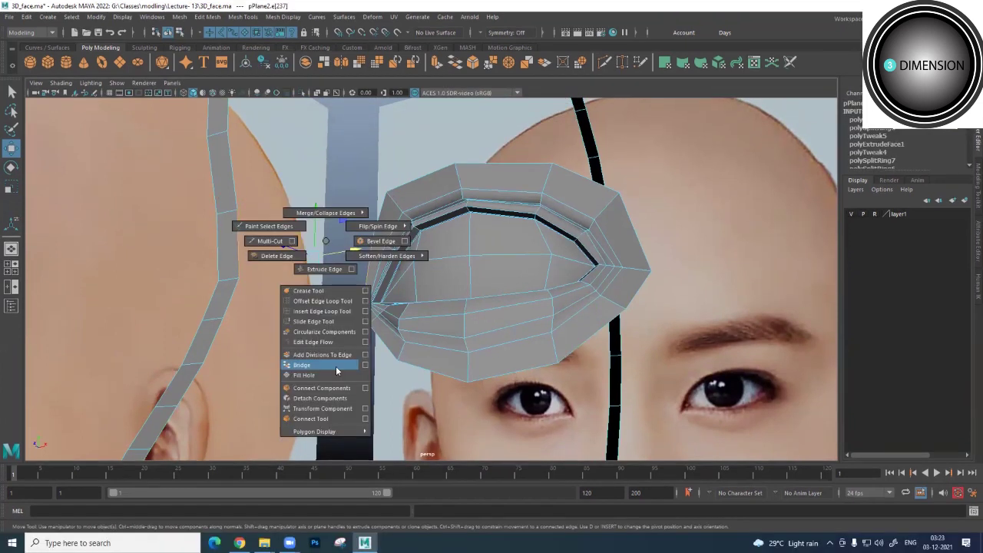
shift+right_drag(325, 253, 336, 366)
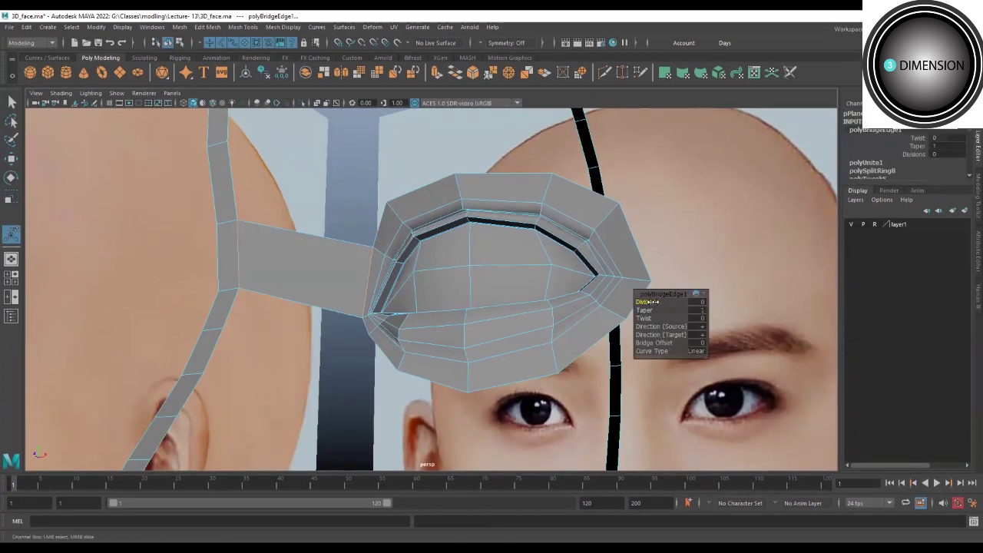
drag(647, 302, 659, 302)
Bridge the next pair of strip and eye-patch edges.
mouse_move(392, 297)
alt+mouse_down()
mouse_move(401, 284)
mouse_move(263, 274)
alt+mouse_up()
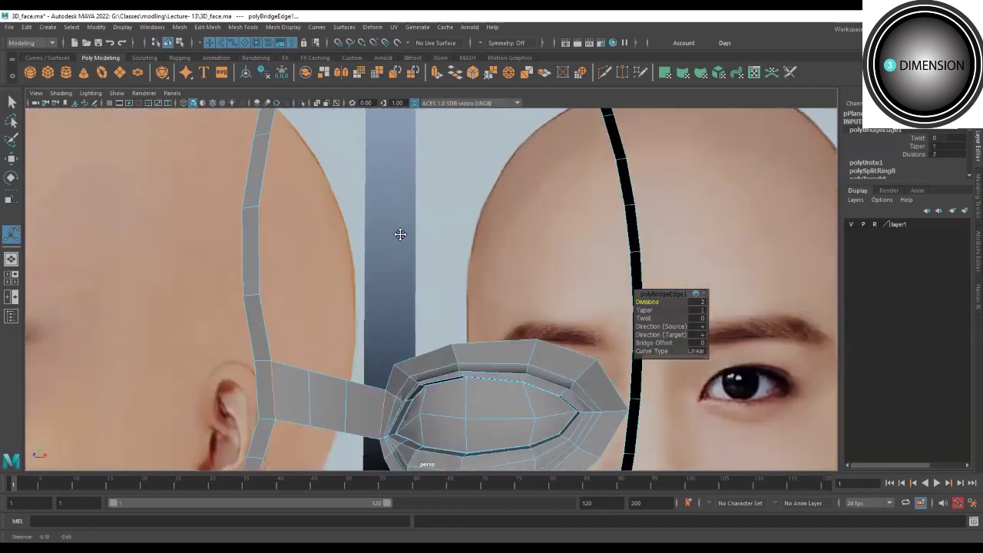
click(411, 273)
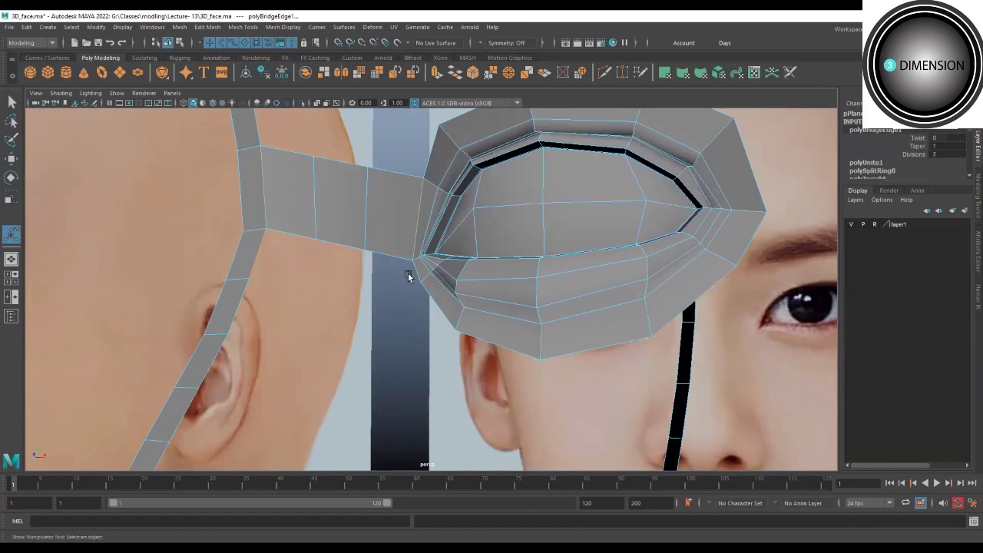
shift+right_drag(349, 270, 344, 384)
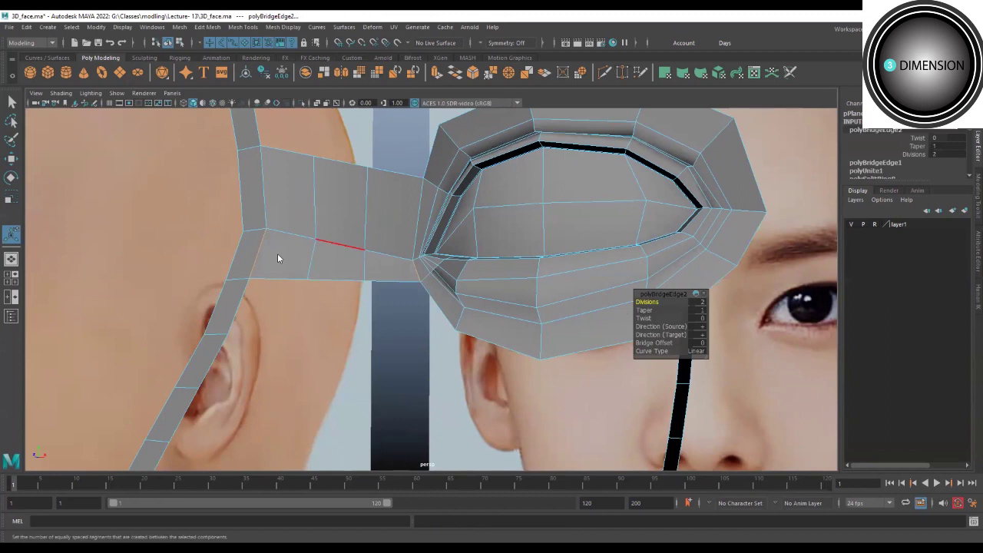
Merge the selected bridge vertices together.
key(F9)
shift+right_drag(329, 227, 400, 159)
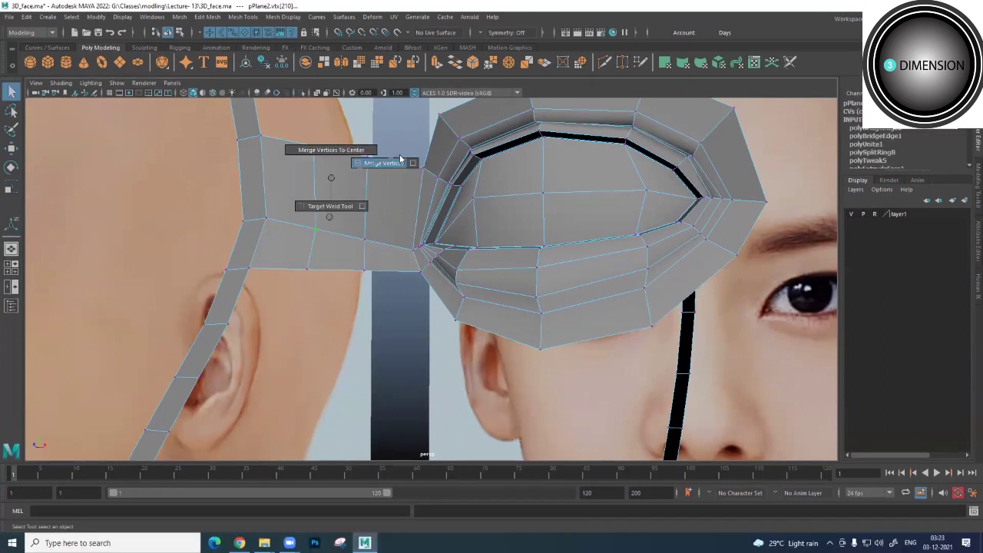
mouse_move(411, 323)
alt+mouse_down()
mouse_move(419, 241)
mouse_move(393, 270)
mouse_move(426, 278)
alt+mouse_up()
In top view, pull bridge vertices 207 and 208 down to follow the face.
alt+middle_drag(426, 277, 408, 381)
scroll(408, 382, down, 3)
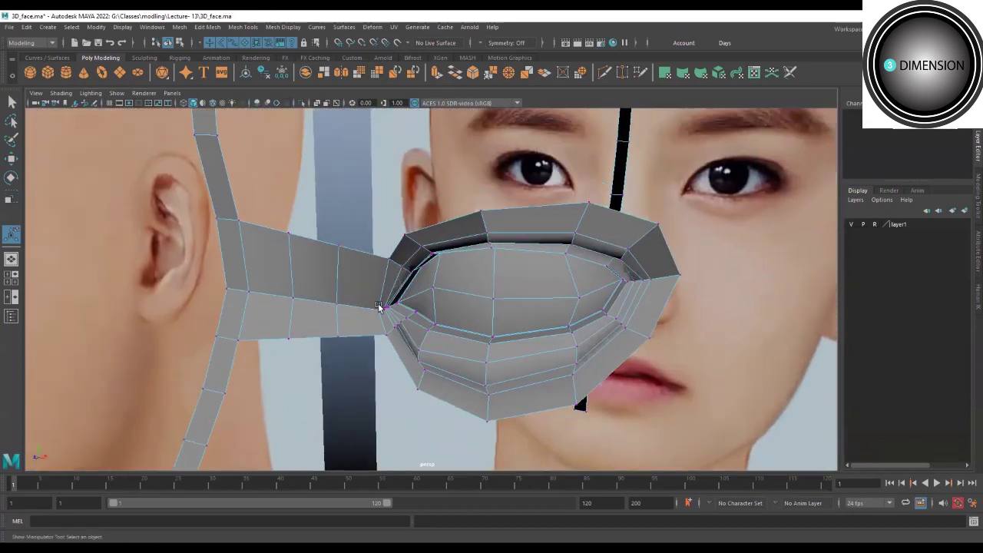
mouse_move(408, 382)
alt+mouse_down()
mouse_move(411, 238)
mouse_move(351, 364)
mouse_move(383, 367)
mouse_move(330, 391)
mouse_move(338, 347)
mouse_move(384, 362)
mouse_move(386, 410)
mouse_move(417, 412)
mouse_move(412, 354)
mouse_move(360, 346)
mouse_move(386, 321)
mouse_move(362, 307)
mouse_move(353, 310)
mouse_move(365, 408)
mouse_move(364, 362)
alt+mouse_up()
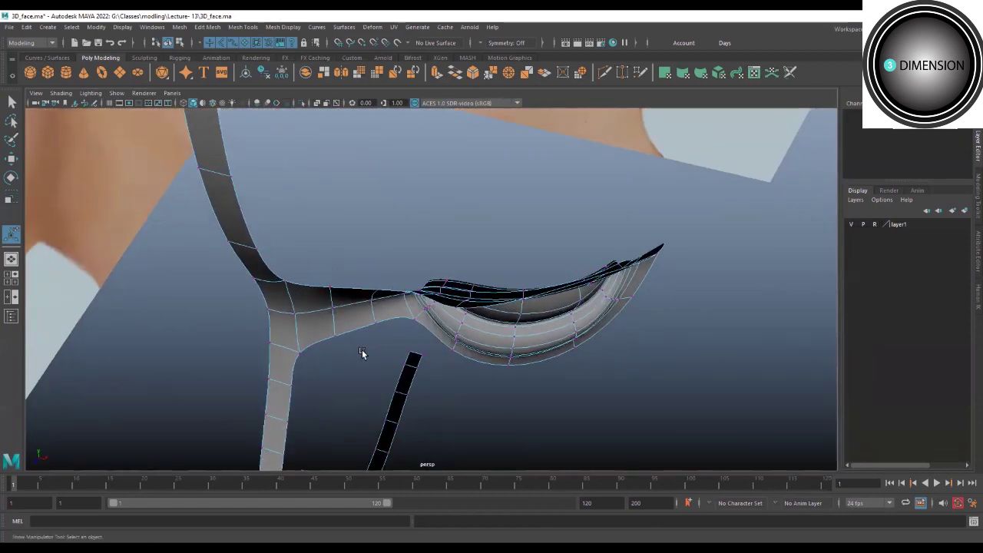
alt+shift+right_drag(362, 351, 333, 204)
alt+middle_drag(333, 204, 352, 280)
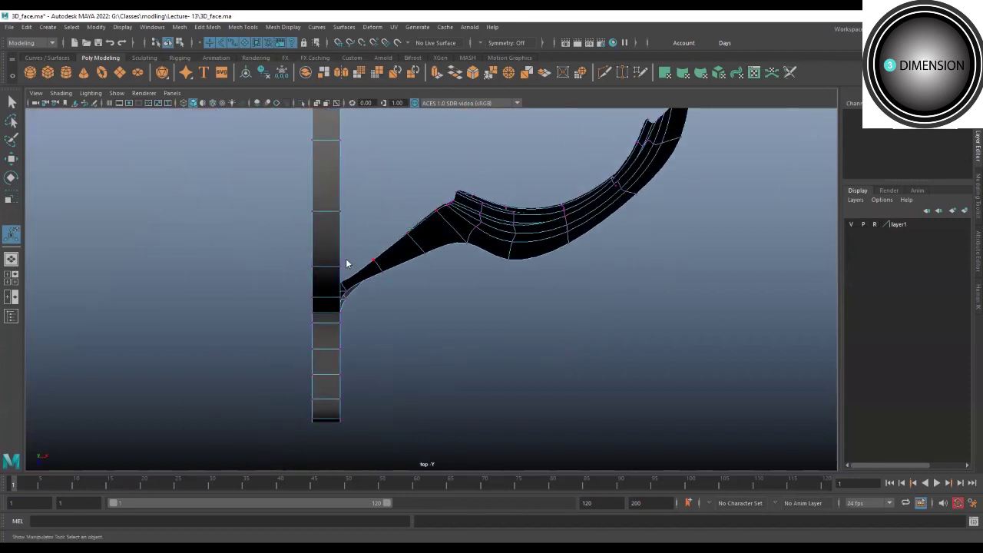
key(q)
drag(346, 263, 387, 296)
key(1)
key(w)
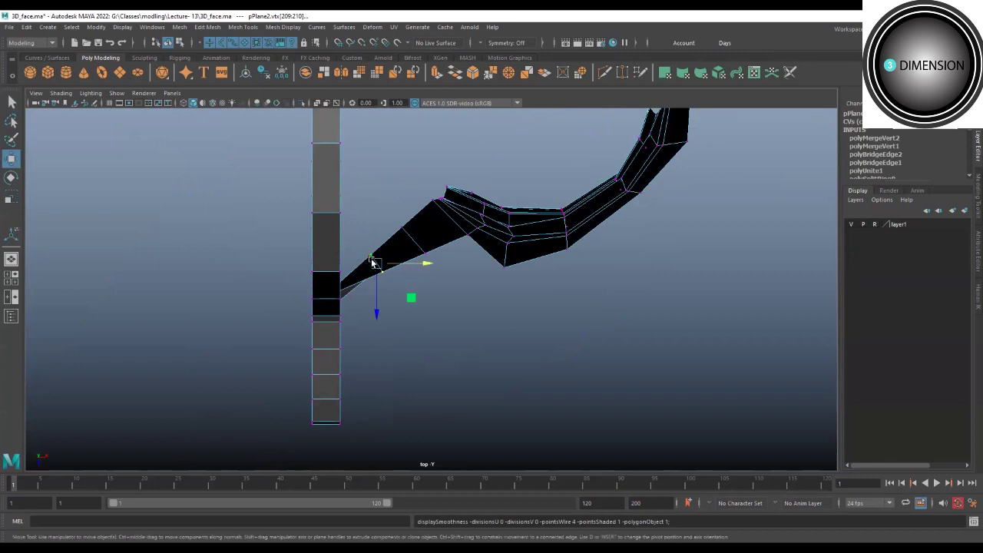
drag(374, 260, 368, 282)
mouse_move(385, 212)
mouse_down()
mouse_move(430, 269)
mouse_move(412, 257)
mouse_up()
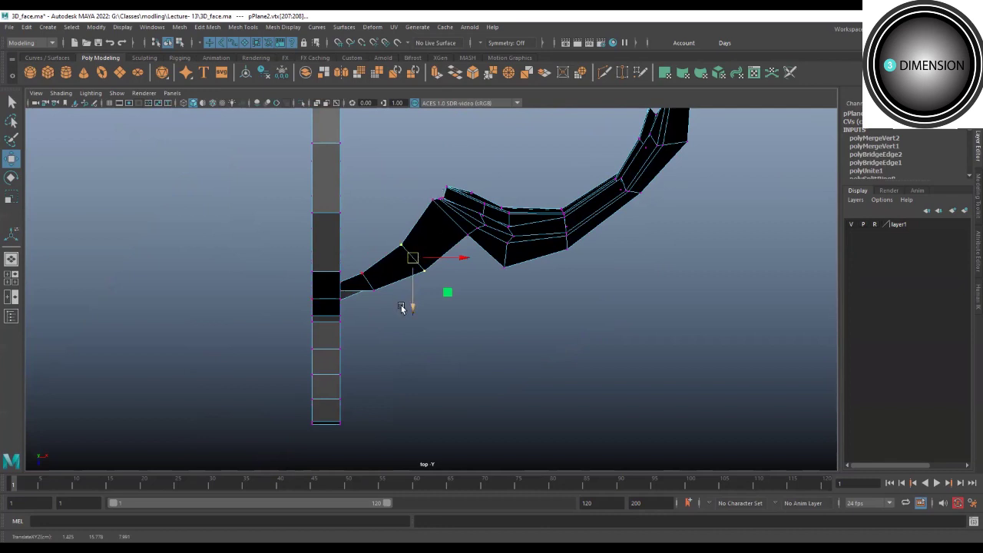
Deselect the mesh and save the scene with Ctrl+S.
mouse_move(378, 187)
alt+mouse_down()
mouse_move(361, 246)
mouse_move(377, 325)
mouse_move(367, 391)
mouse_move(390, 326)
alt+mouse_up()
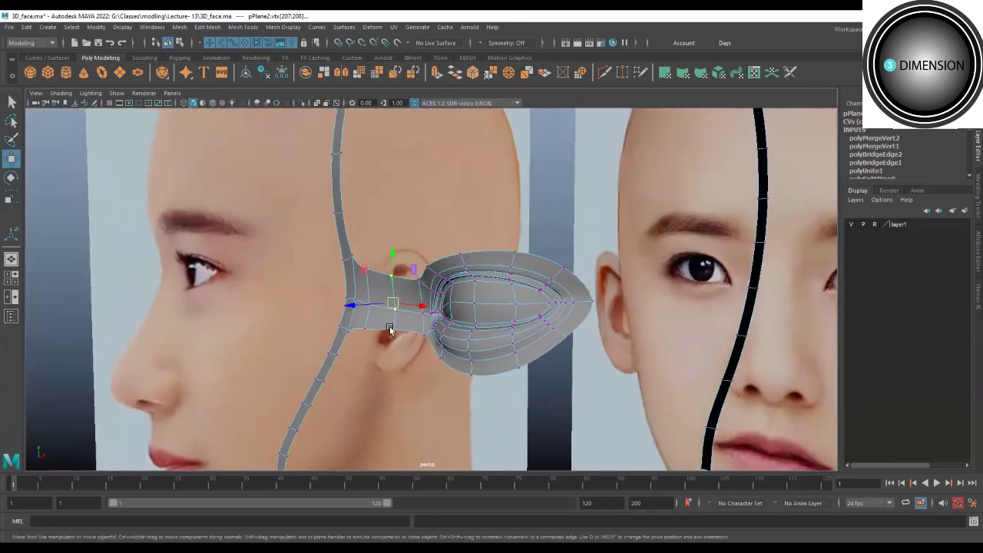
click(486, 195)
mouse_move(485, 195)
alt+mouse_down()
mouse_move(449, 253)
mouse_move(446, 240)
alt+mouse_up()
key(ctrl+s)
alt+drag(463, 318, 404, 311)
Save the scene as a new version, 3D_face_01.ma.
key(ctrl+shift+s)
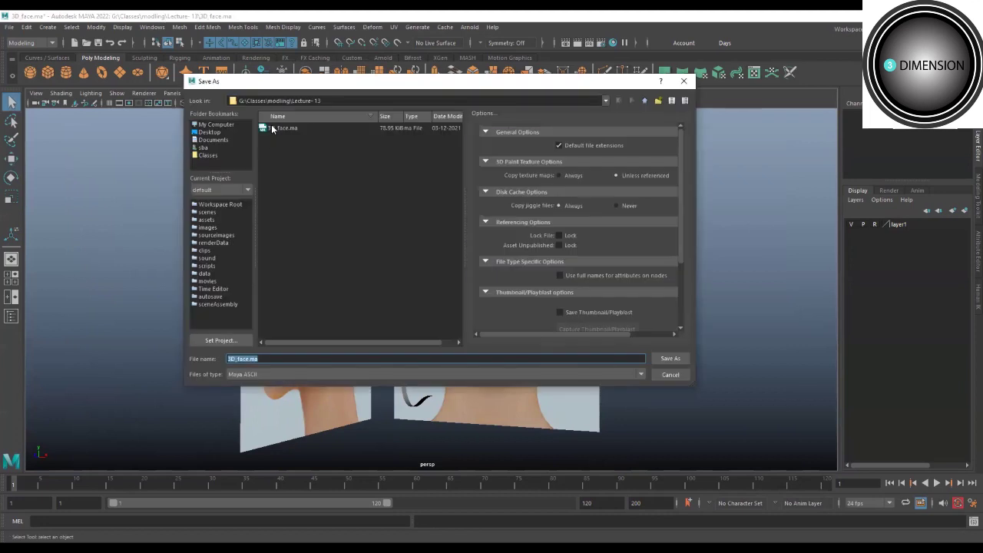
click(248, 360)
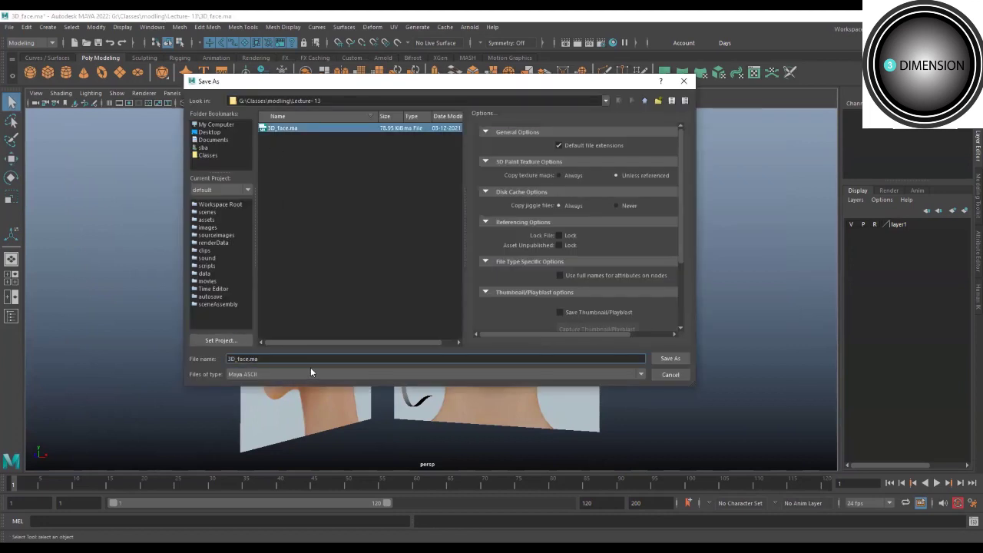
text(_01)
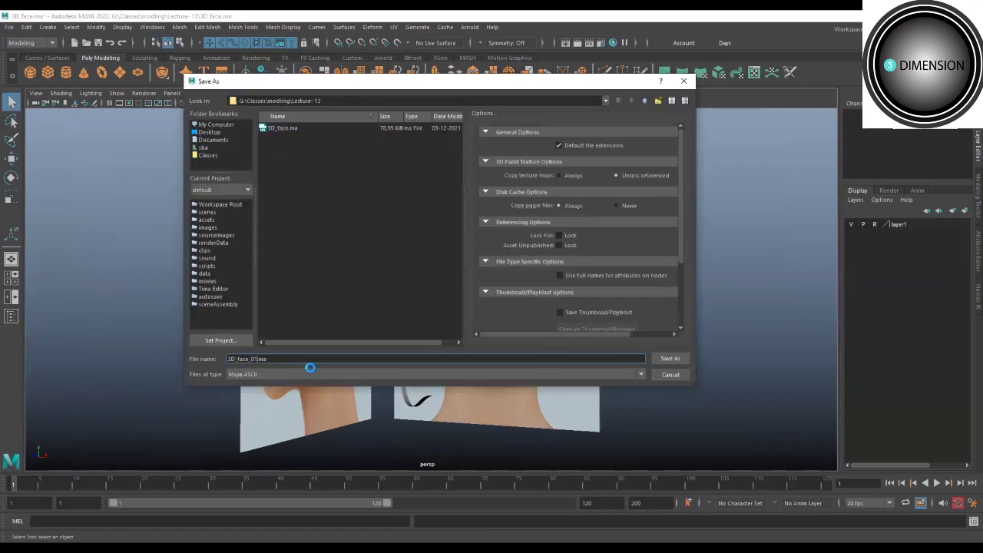
key(Return)
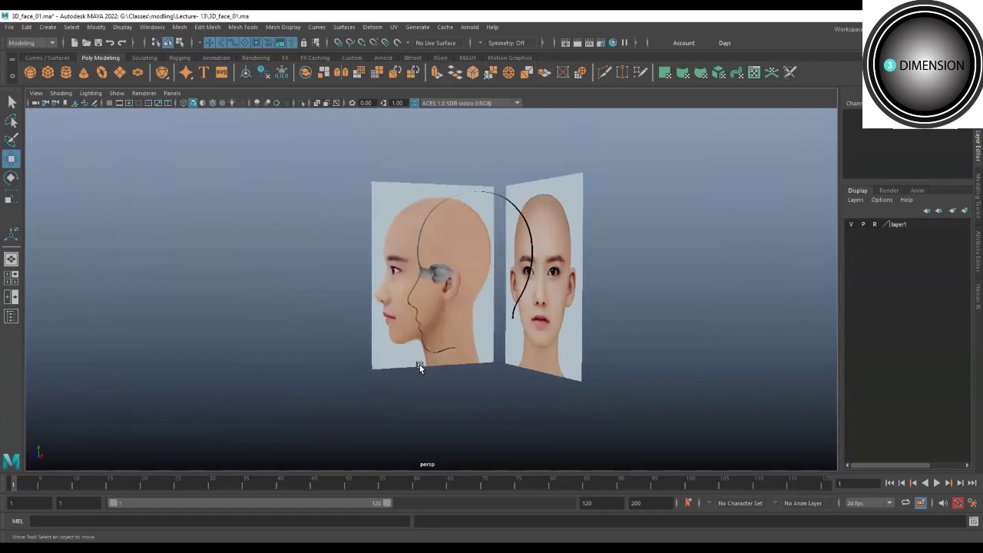
Check the side and perspective views and select the curve strip mesh.
key(space)
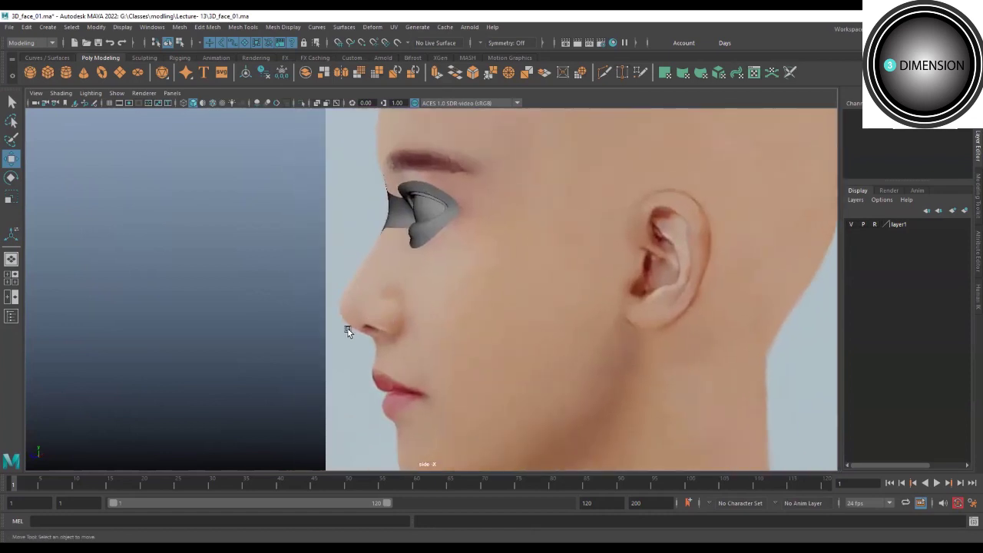
mouse_move(355, 366)
mouse_down()
mouse_move(418, 369)
mouse_move(390, 350)
mouse_up()
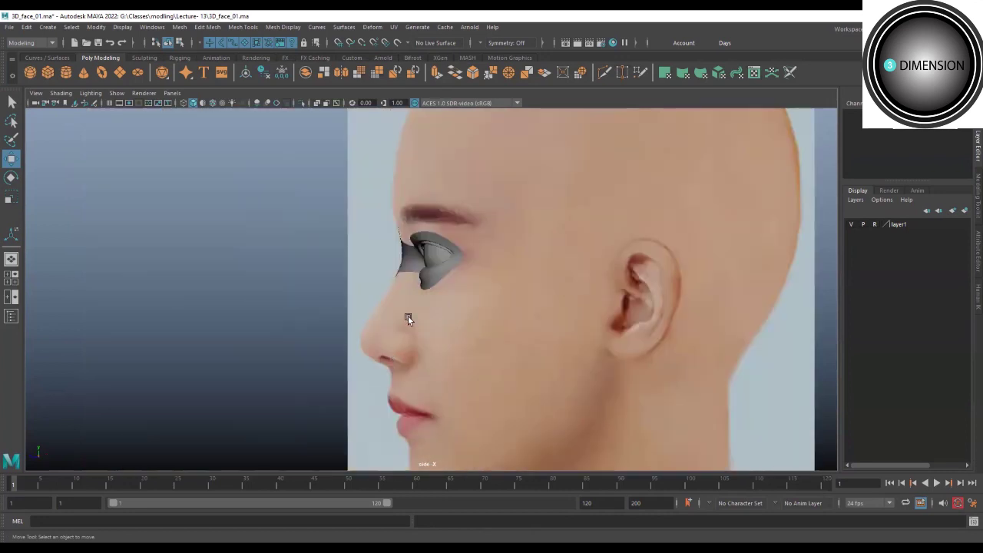
drag(408, 315, 401, 330)
scroll(415, 333, up, 5)
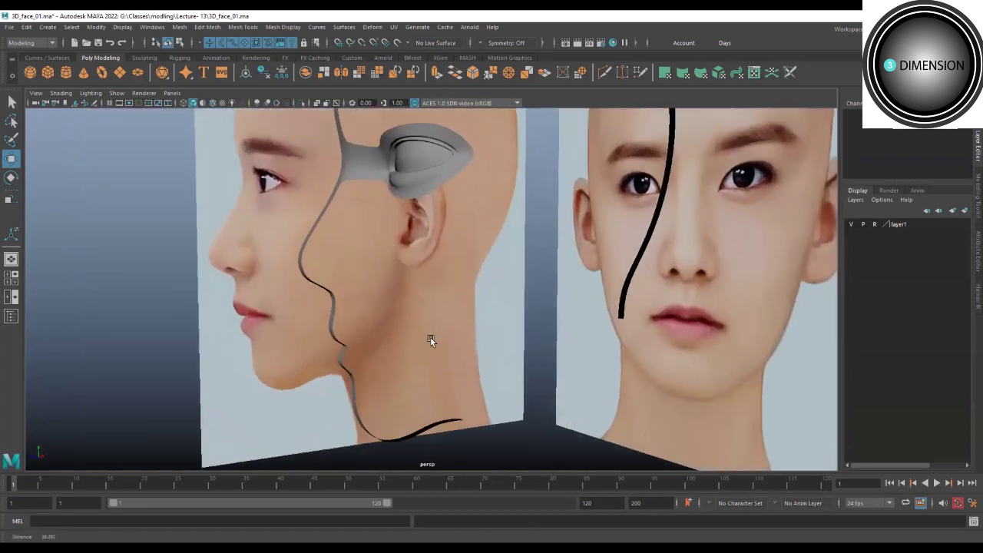
click(303, 285)
scroll(371, 250, up, 2)
scroll(448, 379, up, 2)
Bridge the strip edges near the ear and beside the nose with 2 divisions.
scroll(342, 274, up, 2)
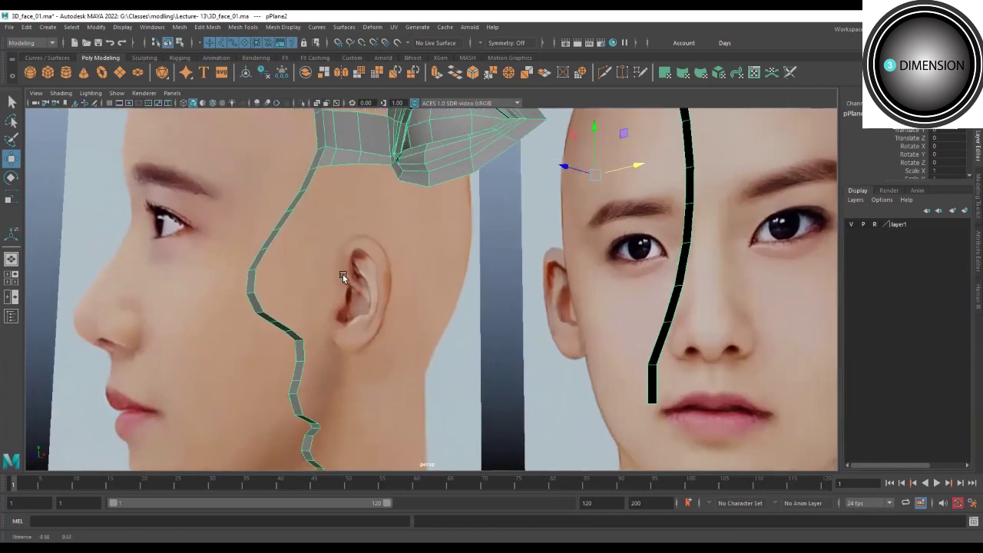
alt+drag(343, 274, 297, 237)
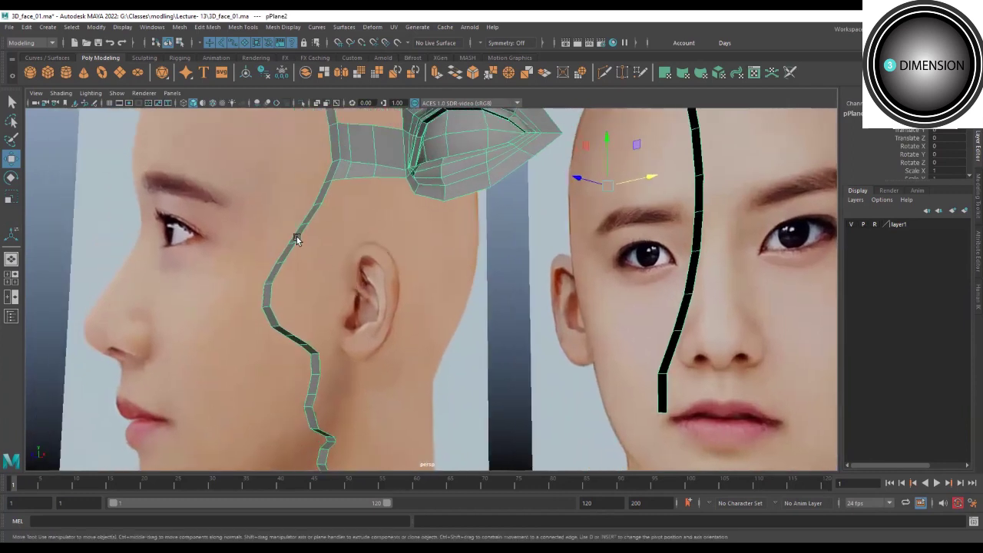
click(311, 342)
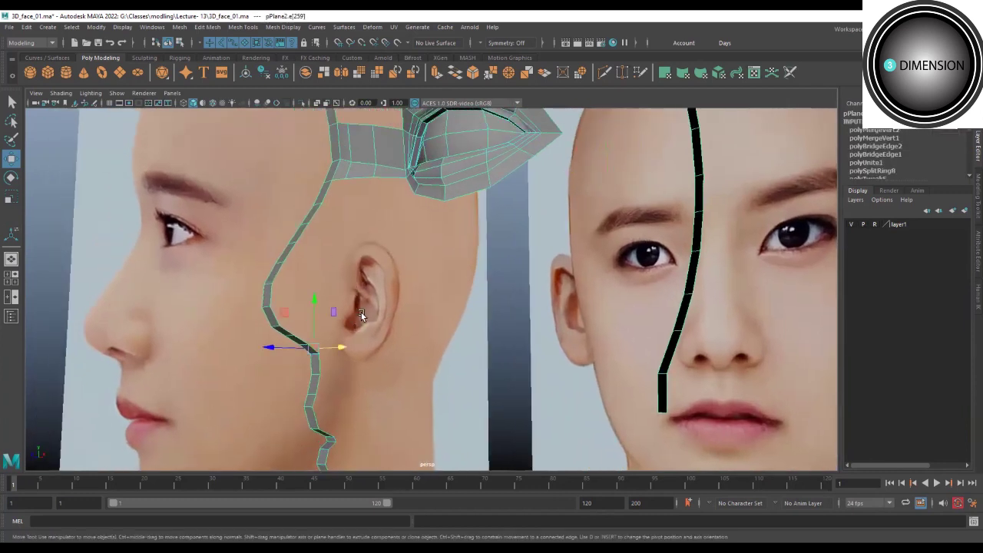
key(space)
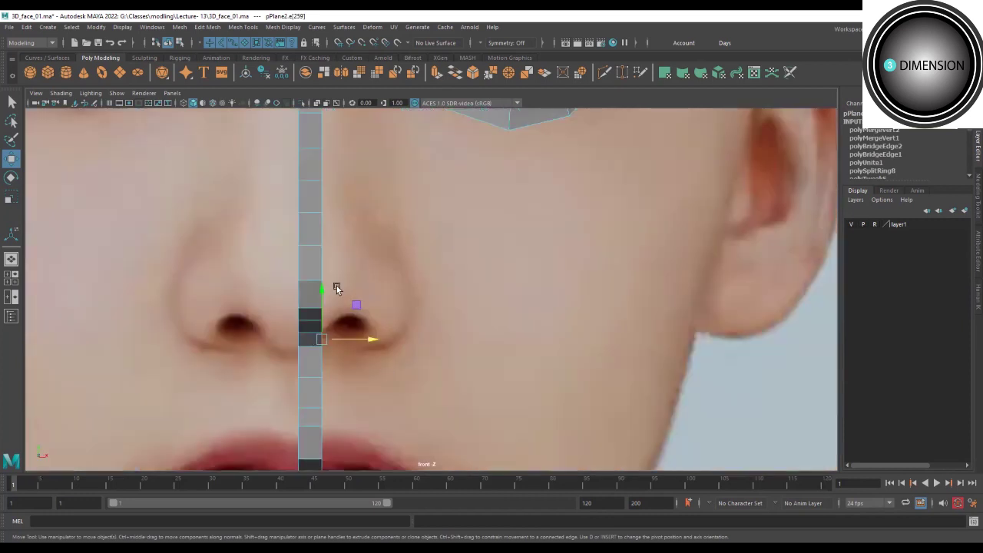
click(324, 206)
shift+right_drag(343, 284, 344, 407)
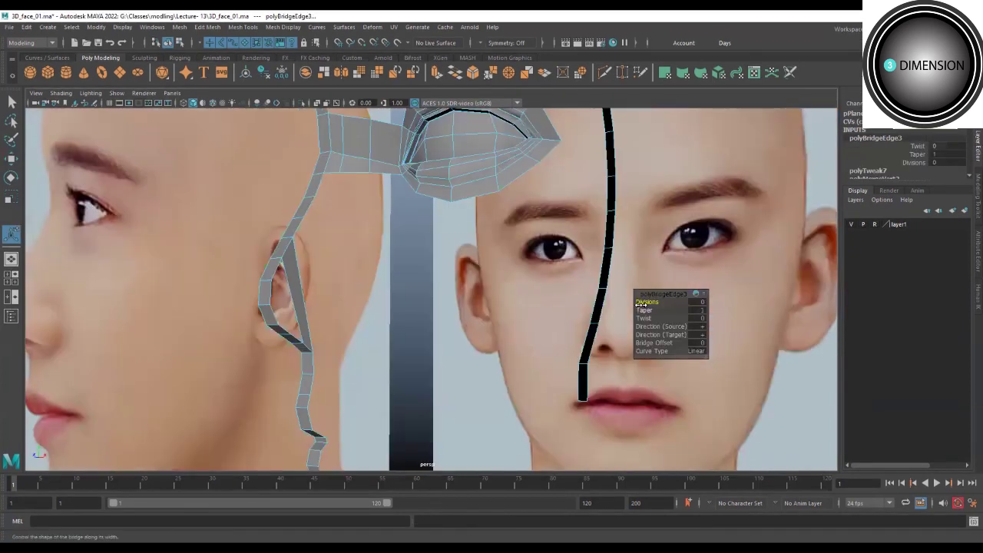
middle_drag(637, 302, 650, 302)
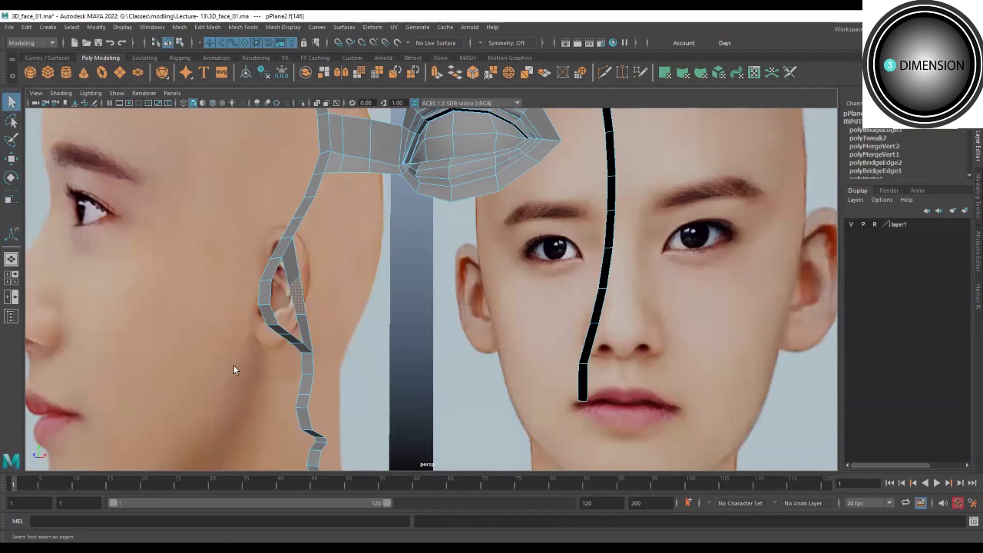
Pull the nose-strip middle vertex outward along X toward the cheek.
key(space)
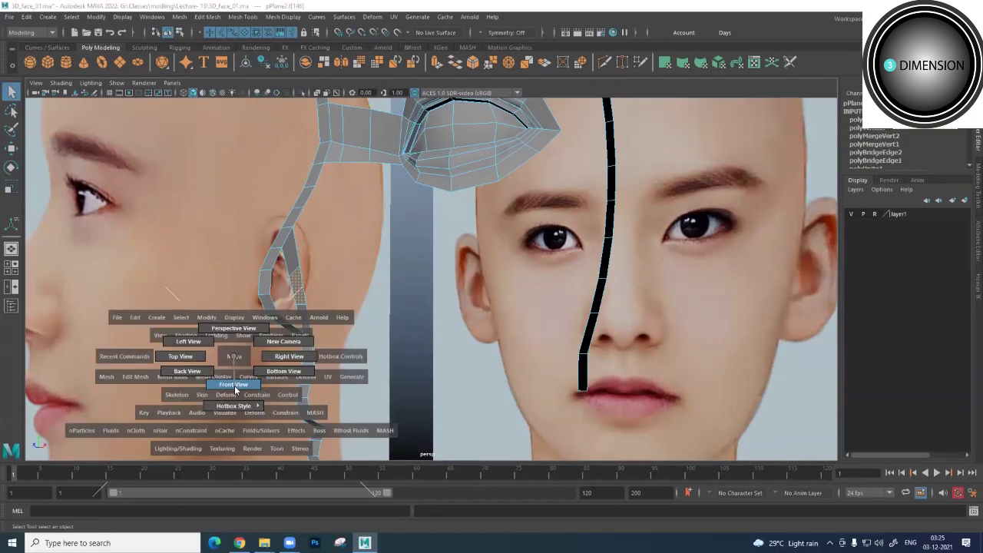
click(234, 385)
key(w)
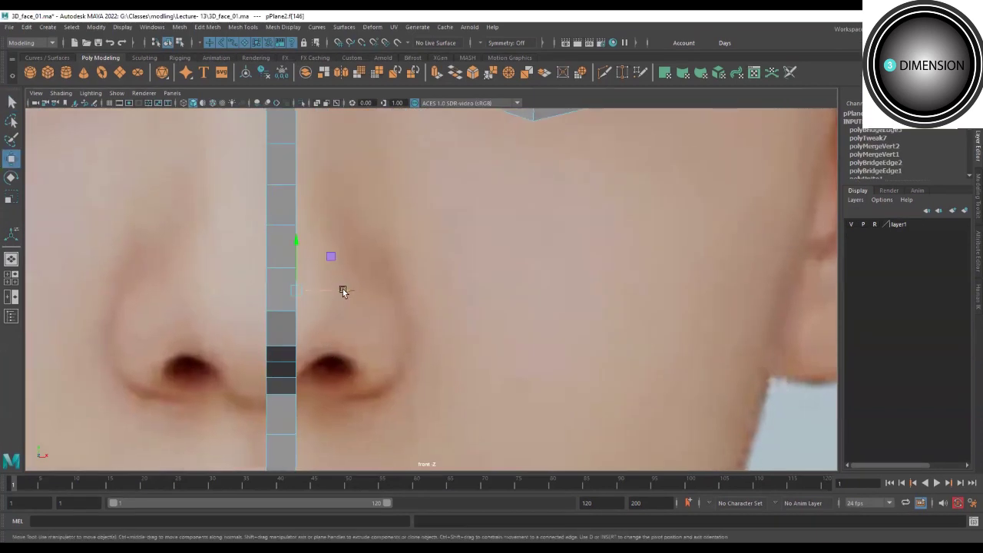
click(343, 291)
key(space)
drag(345, 325, 344, 302)
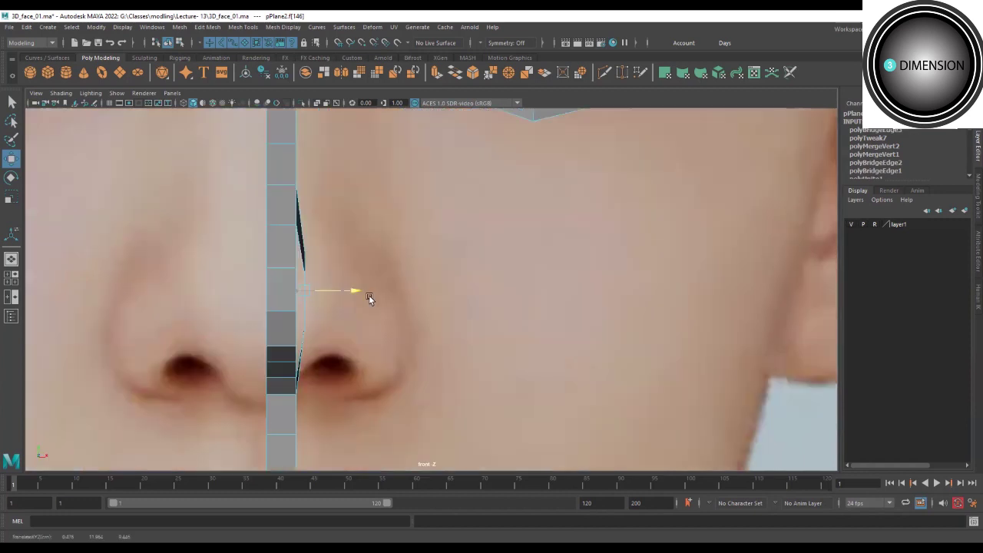
drag(369, 294, 393, 311)
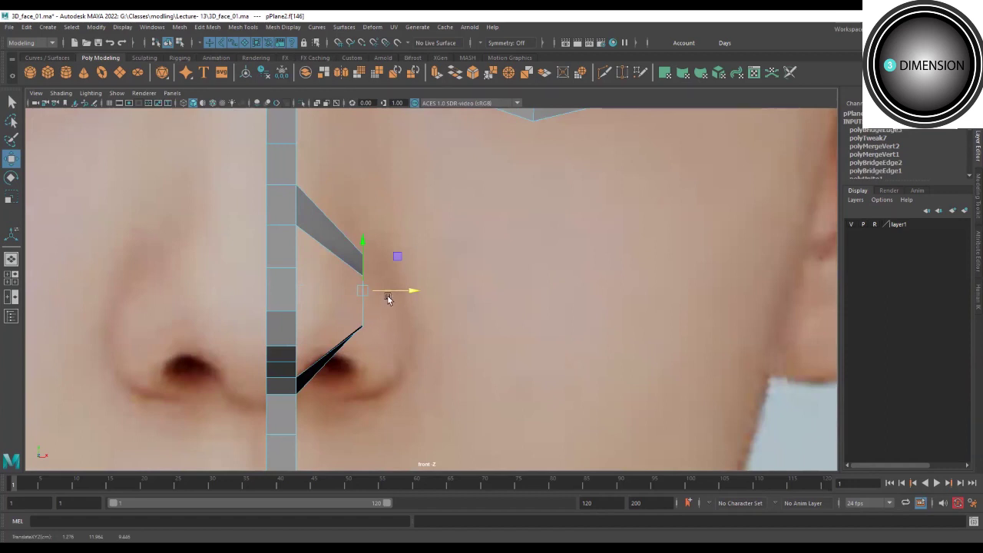
Rotate and move the nose-strip selection into place along the nostril.
key(e)
mouse_move(373, 287)
mouse_down()
mouse_move(351, 288)
mouse_move(392, 332)
mouse_up()
key(w)
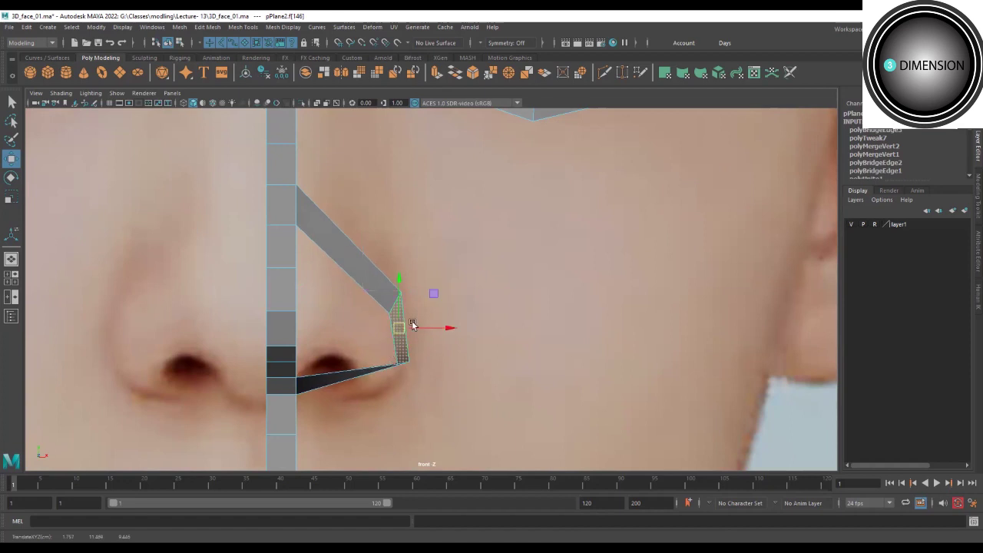
mouse_move(413, 326)
mouse_down()
mouse_move(277, 325)
mouse_move(331, 305)
mouse_up()
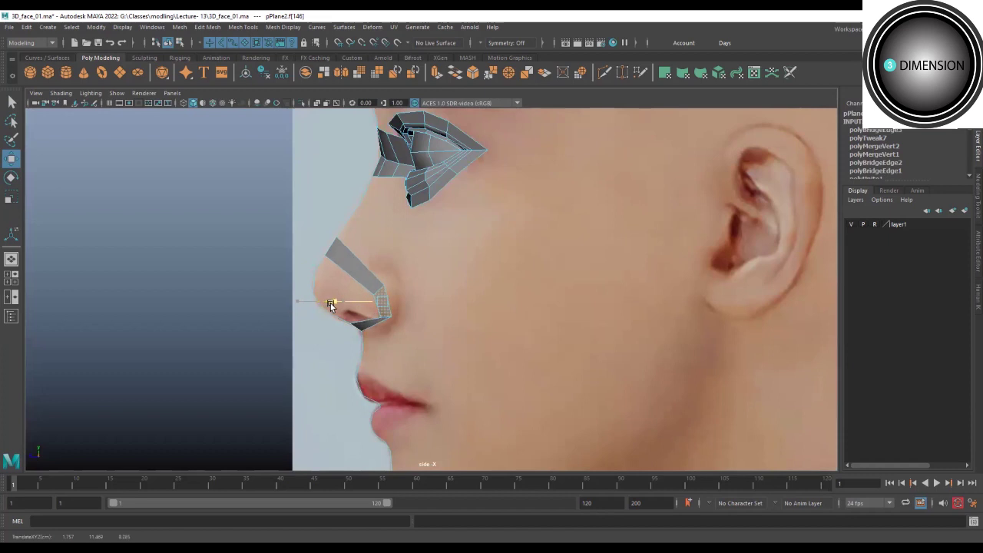
scroll(332, 305, up, 3)
scroll(447, 326, up, 2)
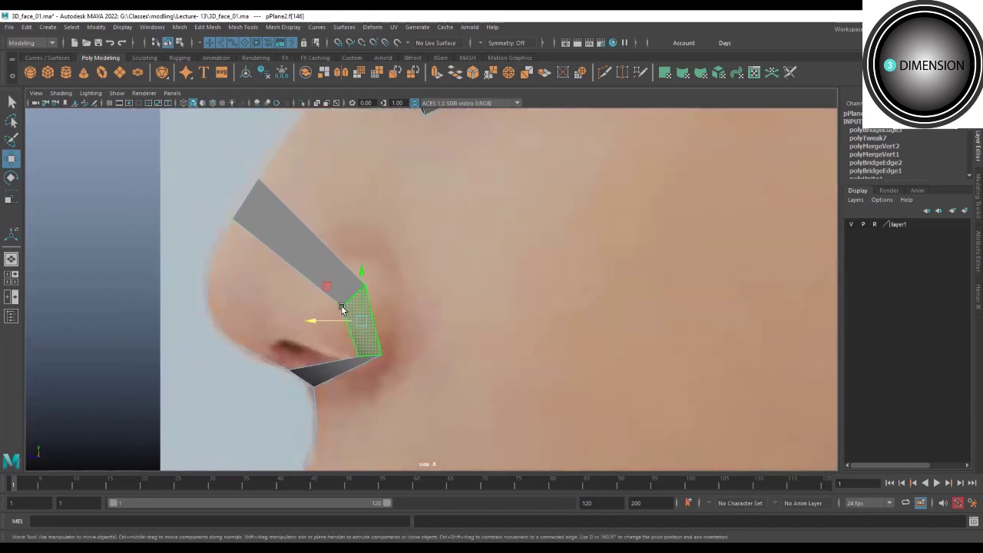
Adjust the strip's corner and inner vertices to trace the nostril wing.
key(F9)
drag(355, 285, 366, 268)
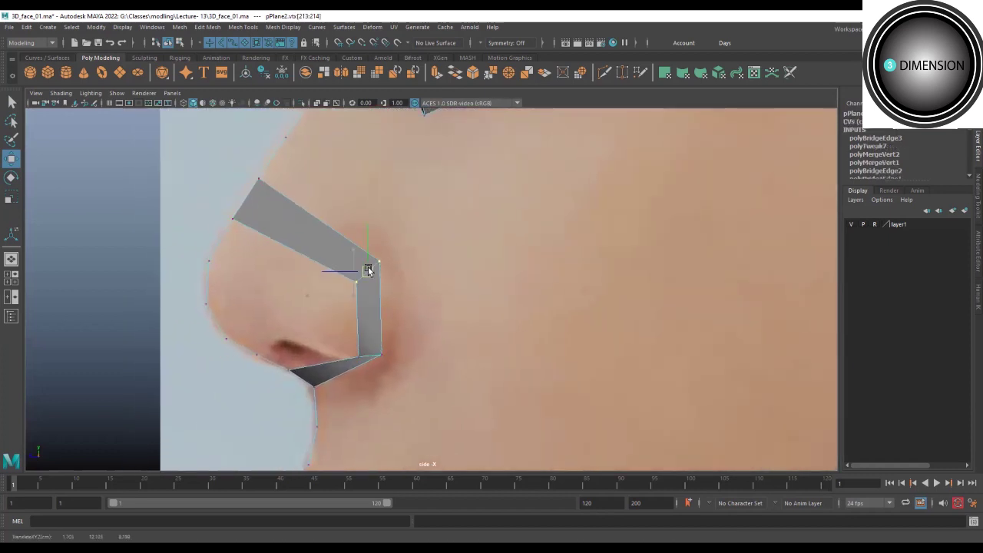
mouse_move(336, 331)
mouse_down()
mouse_move(361, 361)
mouse_move(341, 341)
mouse_move(389, 363)
mouse_up()
click(382, 353)
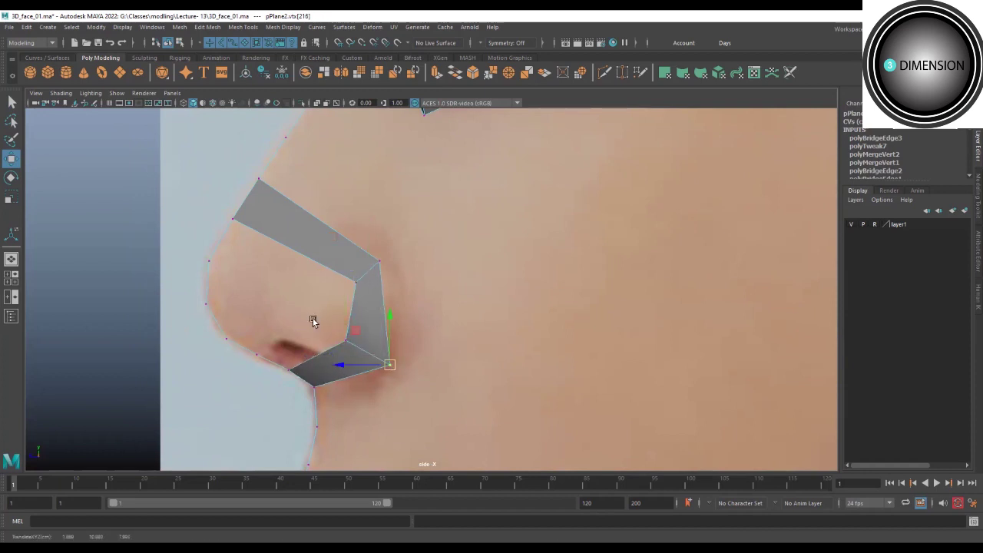
click(343, 340)
click(380, 262)
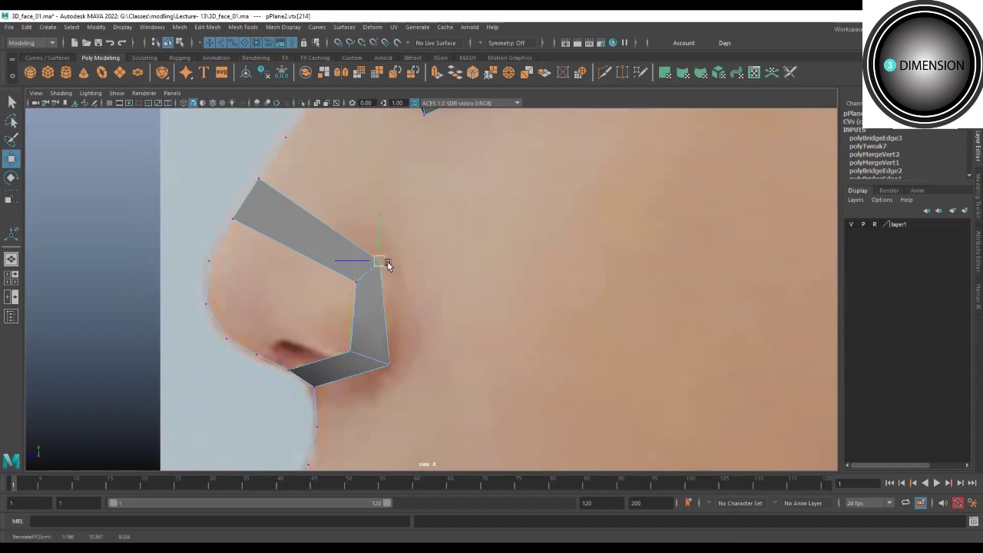
drag(387, 261, 395, 260)
click(353, 286)
drag(355, 285, 360, 274)
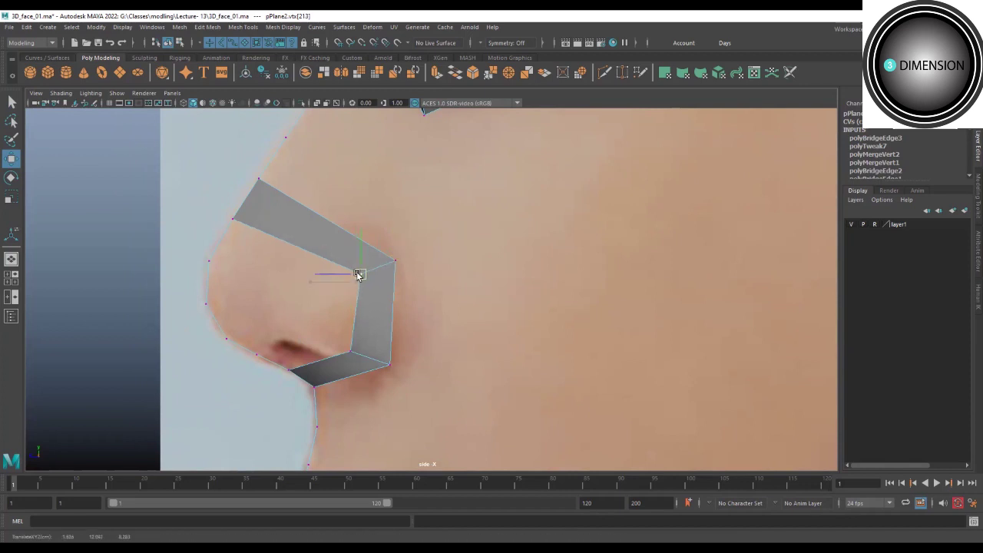
Move the strip's upper-end vertex onto the nose outline in side view, then tweak its corner vertices in front view.
mouse_move(238, 162)
mouse_down()
mouse_move(272, 184)
mouse_move(266, 163)
mouse_up()
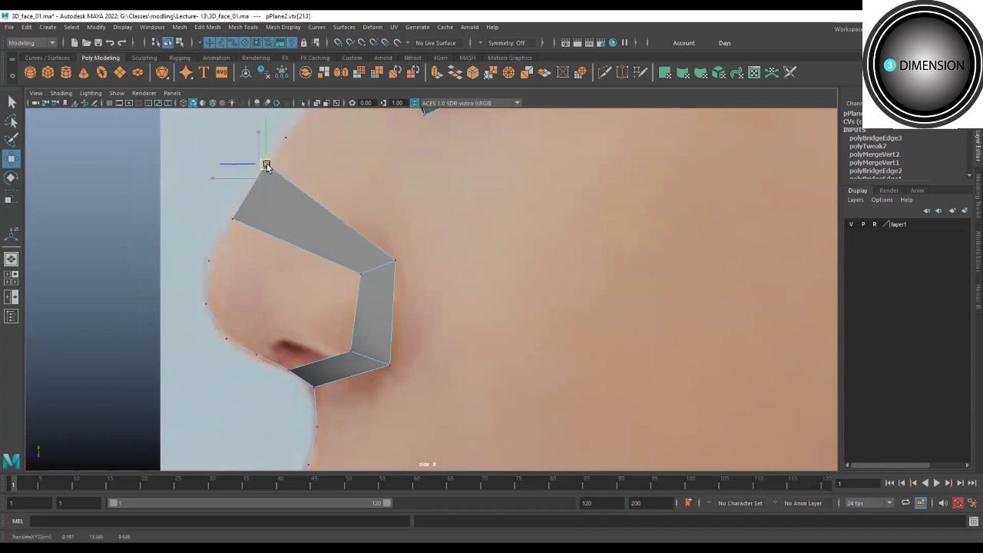
click(233, 222)
drag(233, 221, 236, 203)
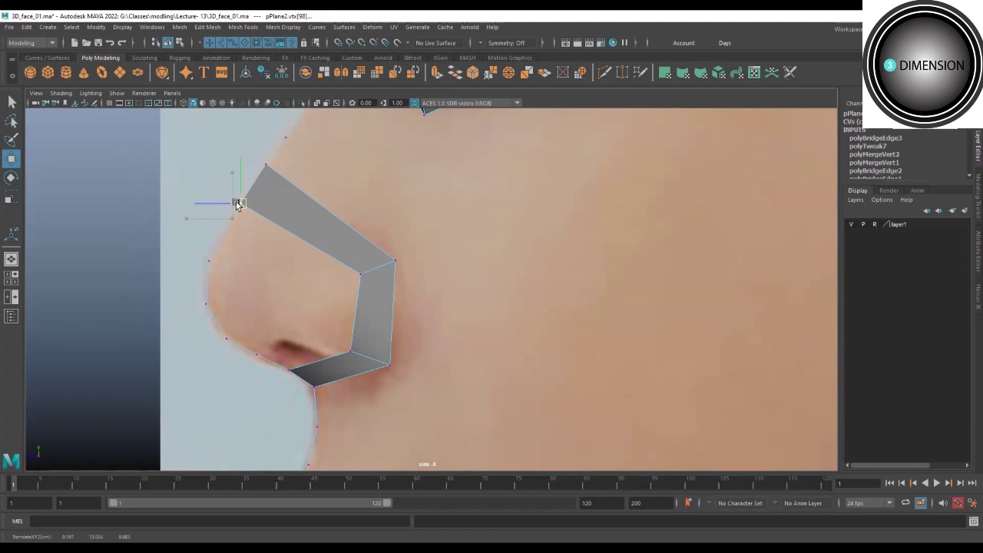
alt+middle_drag(236, 203, 236, 154)
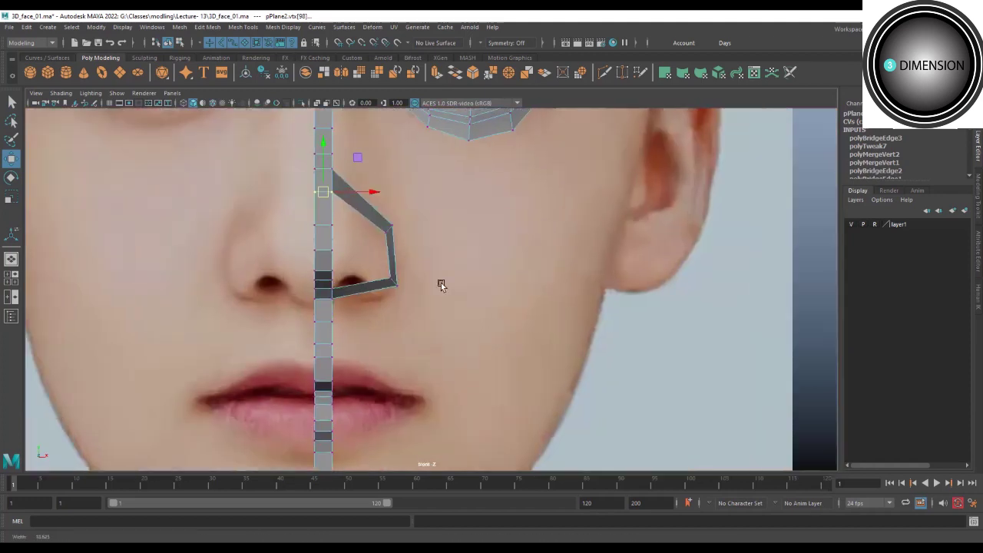
alt+middle_drag(439, 281, 433, 344)
scroll(433, 344, up, 2)
drag(422, 347, 407, 333)
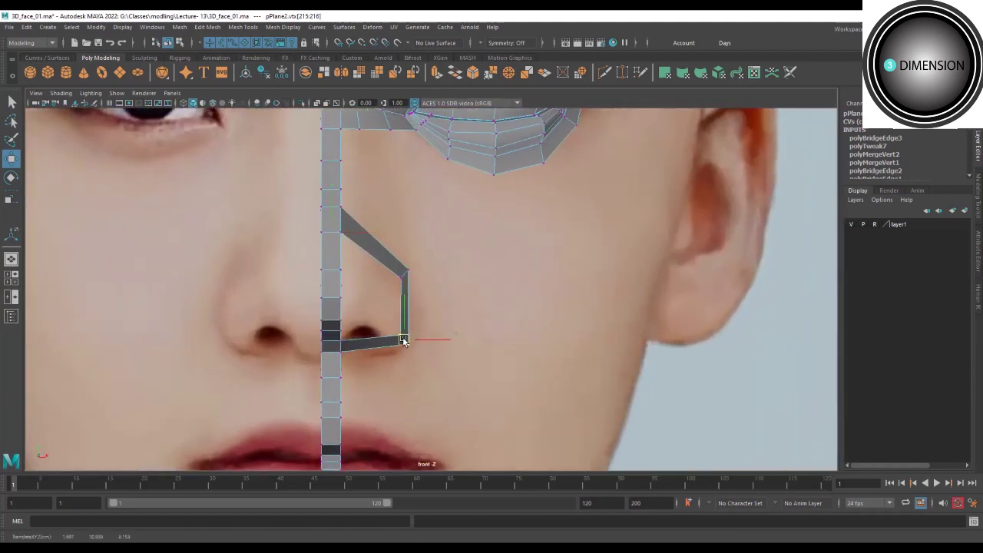
click(407, 272)
mouse_move(407, 273)
mouse_down()
mouse_move(388, 285)
mouse_move(321, 269)
mouse_up()
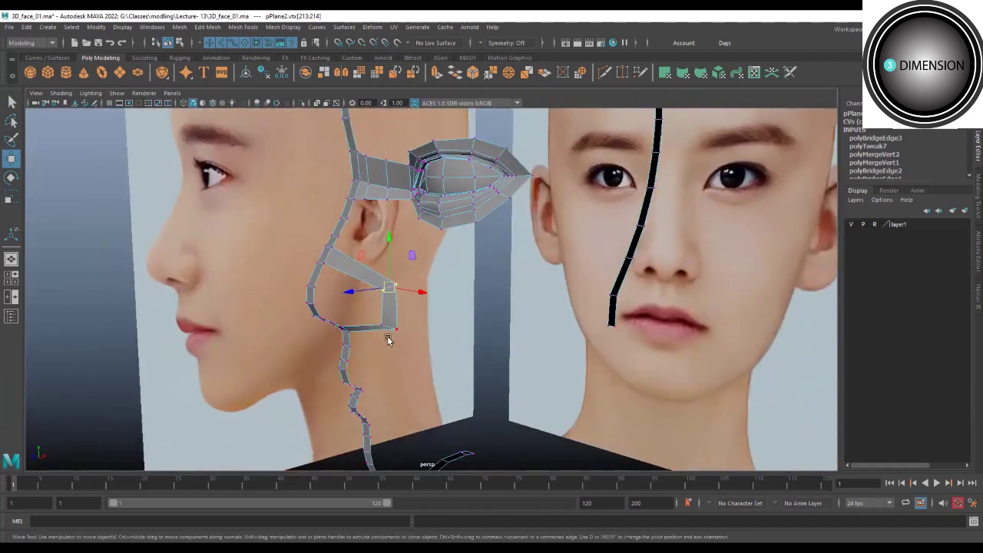
Select the cheek patch's border edge and fill the hole with a single face.
alt+drag(336, 308, 310, 266)
scroll(310, 266, up, 3)
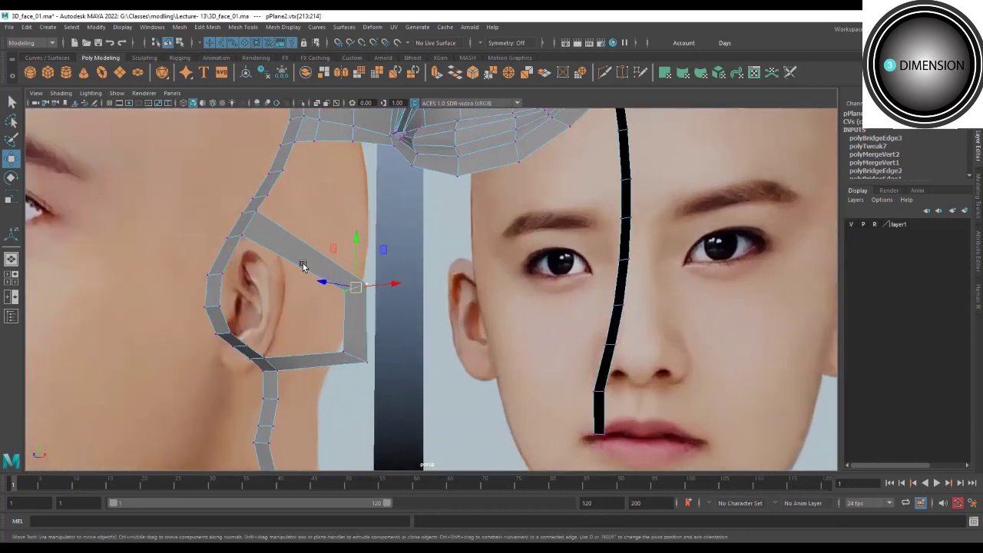
key(F10)
click(341, 279)
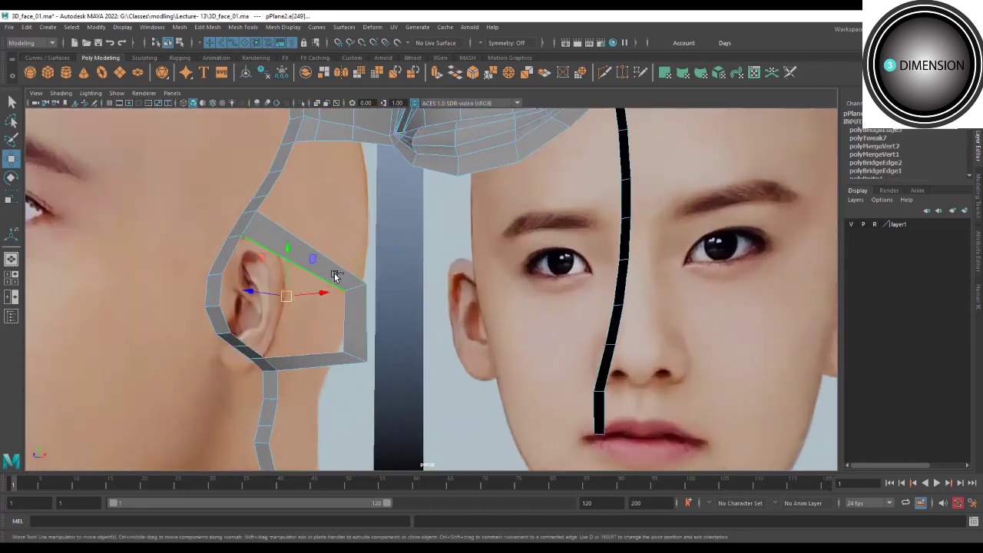
shift+right_drag(335, 275, 336, 399)
alt+drag(345, 292, 355, 298)
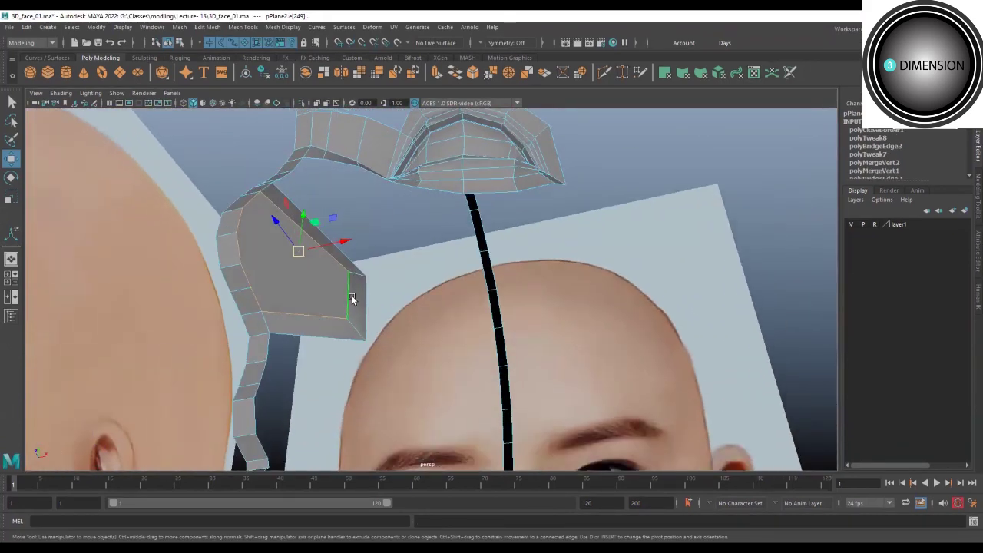
Check the filled cheek face in side and perspective views, then start a Multi-Cut.
key(space)
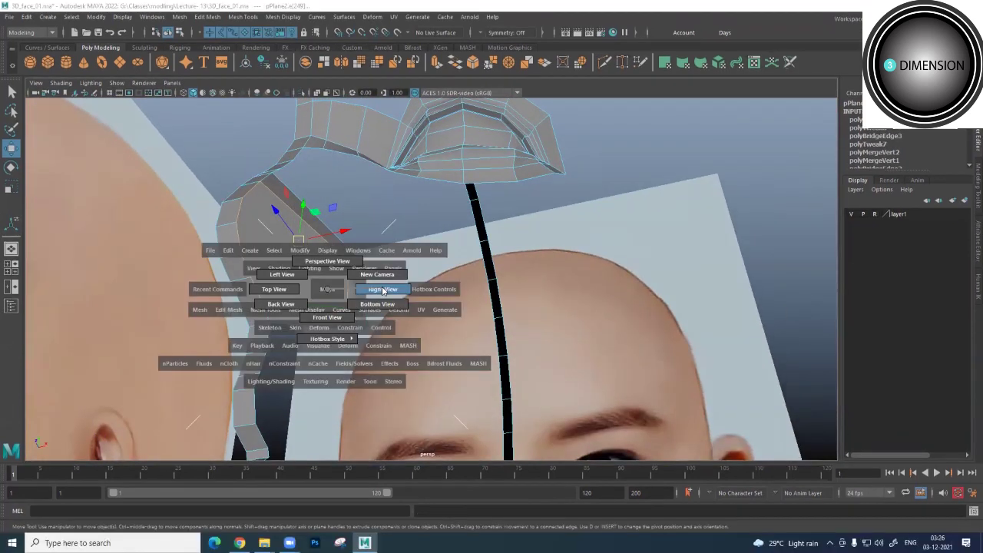
click(382, 290)
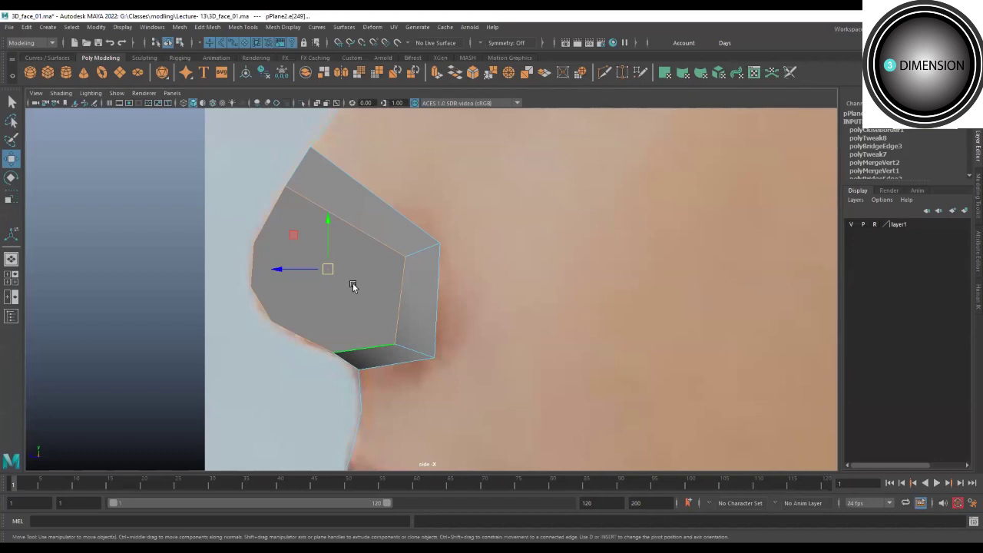
key(space)
click(353, 283)
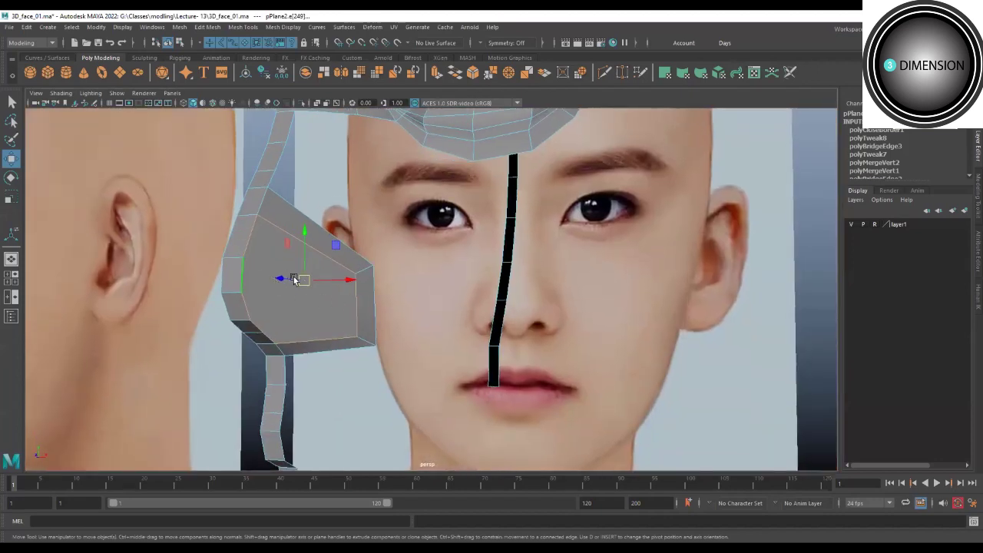
alt+drag(346, 308, 270, 314)
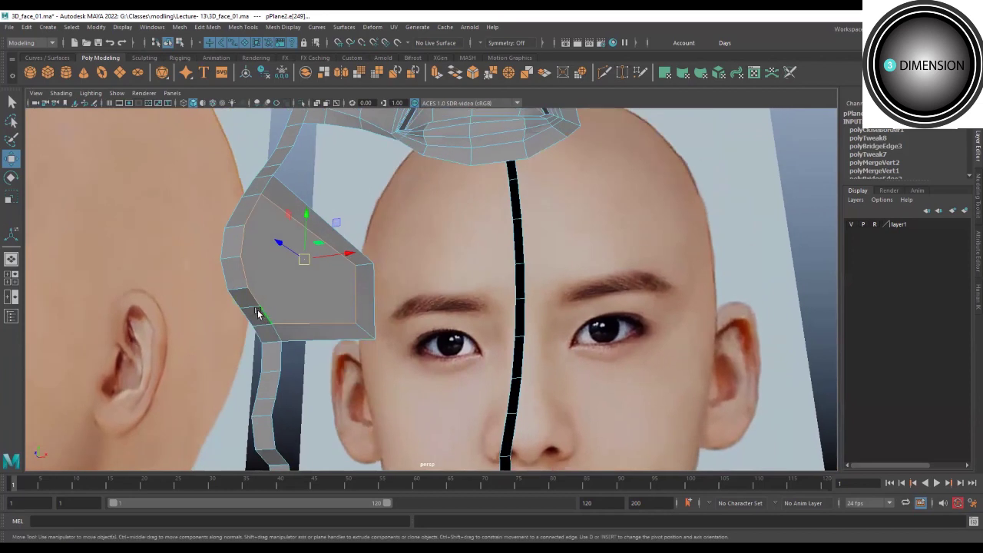
alt+drag(239, 232, 298, 275)
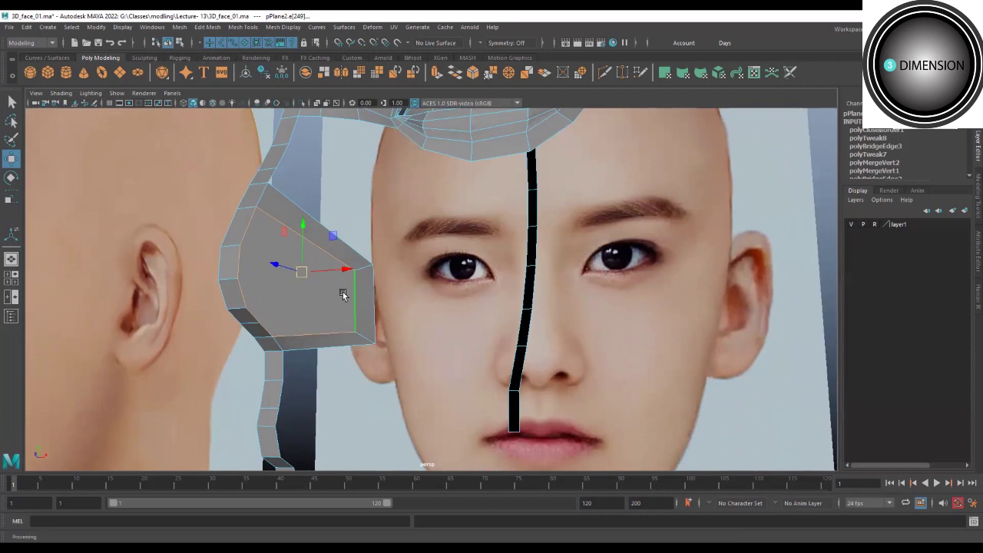
alt+drag(343, 296, 314, 263)
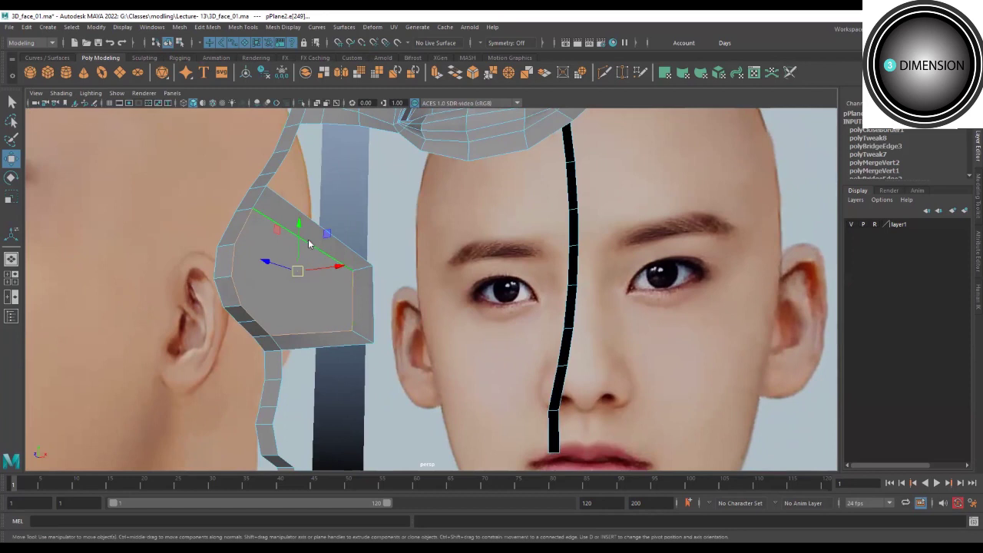
shift+right_drag(309, 245, 305, 261)
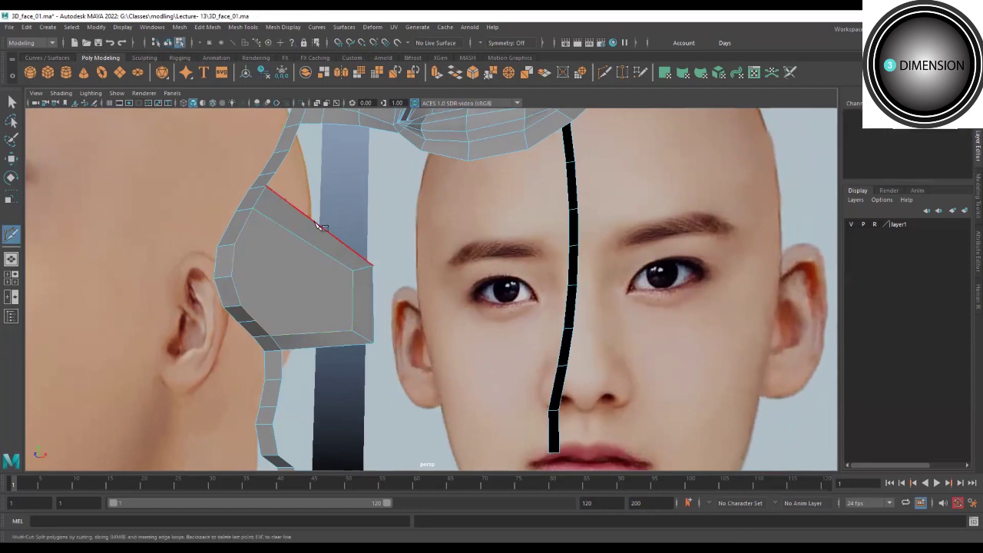
Make a trial cut through the filled face, undo it, and reactivate Multi-Cut.
click(294, 280)
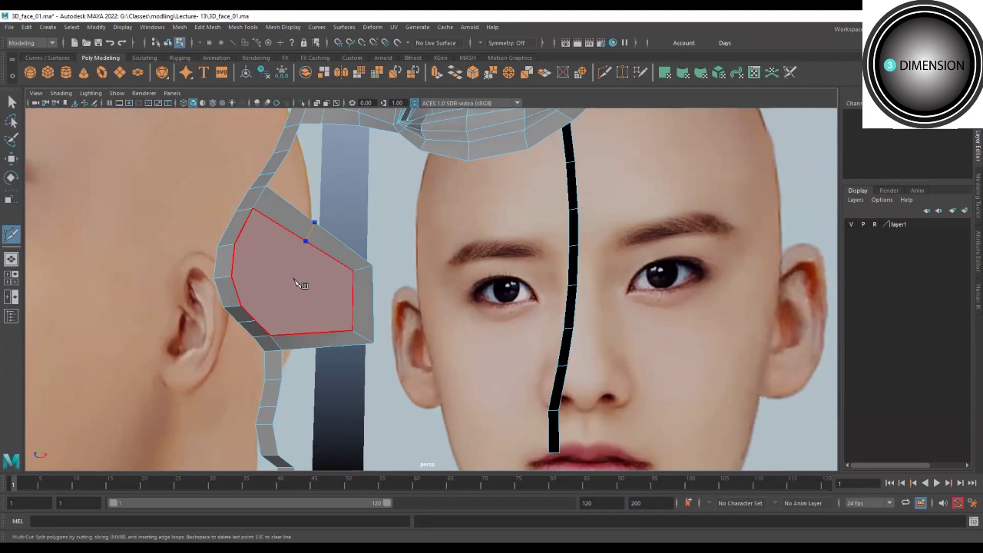
click(306, 333)
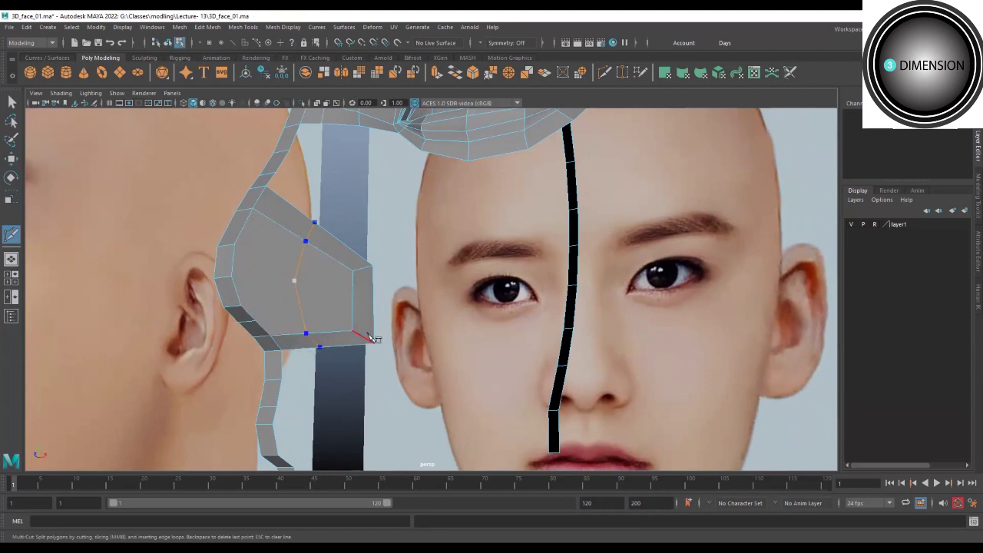
key(Return)
alt+drag(310, 336, 329, 305)
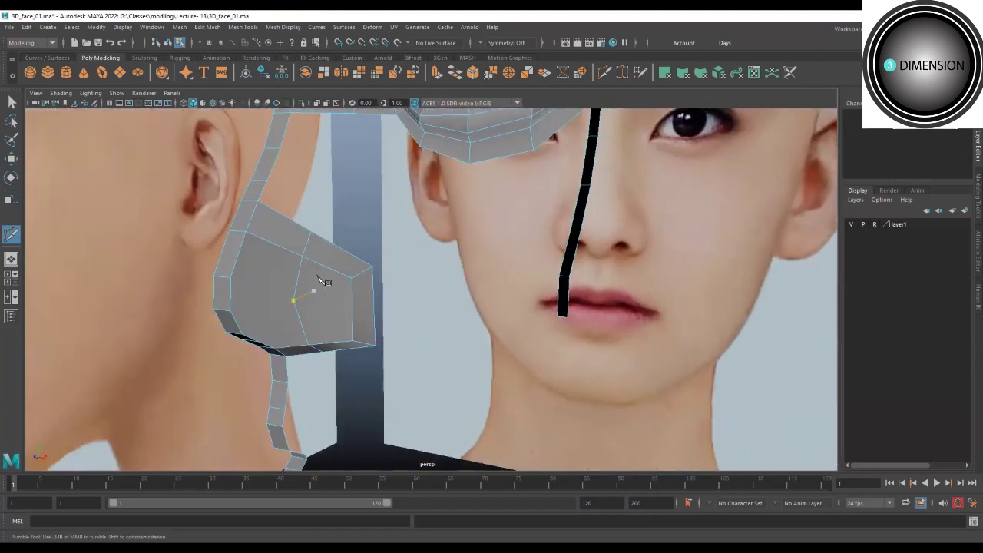
key(ctrl+z)
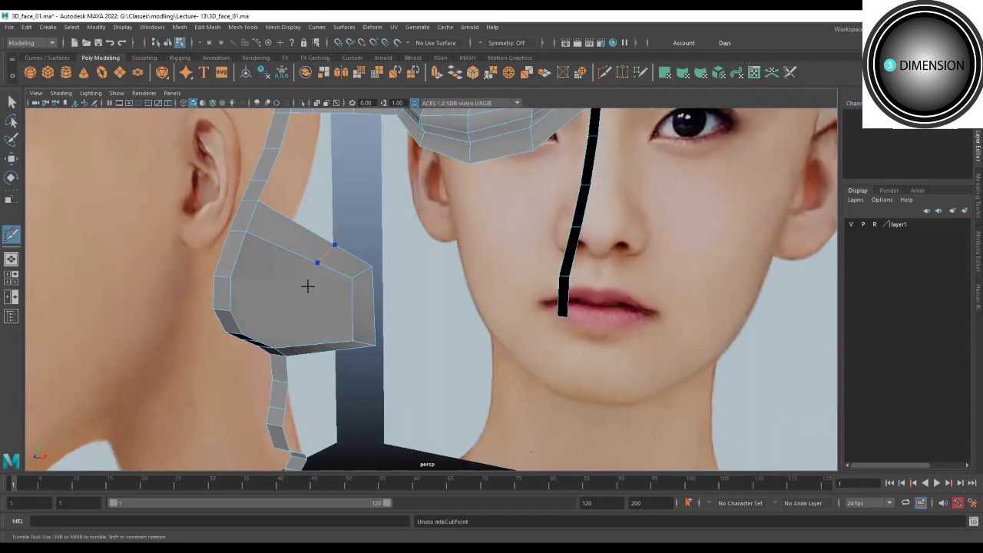
key(ctrl+z)
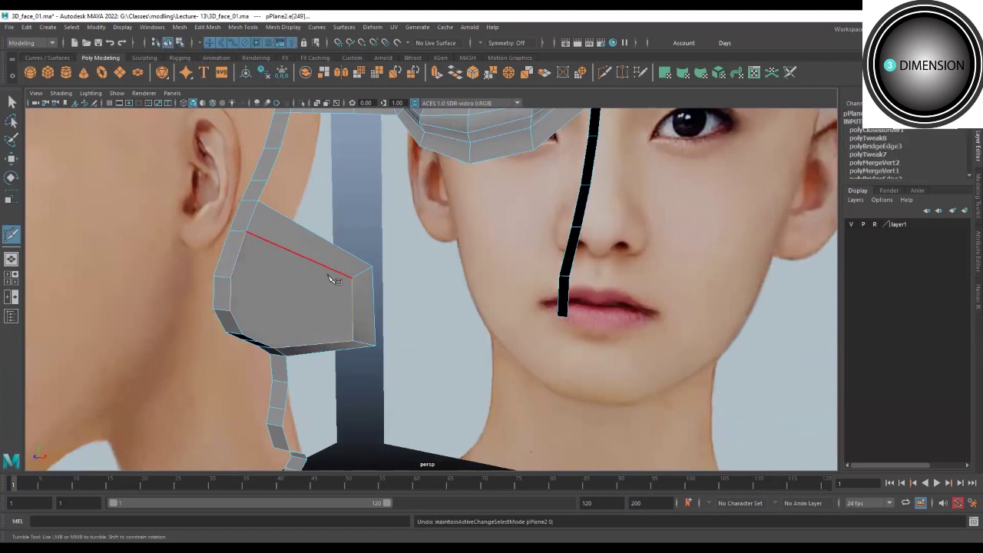
key(w)
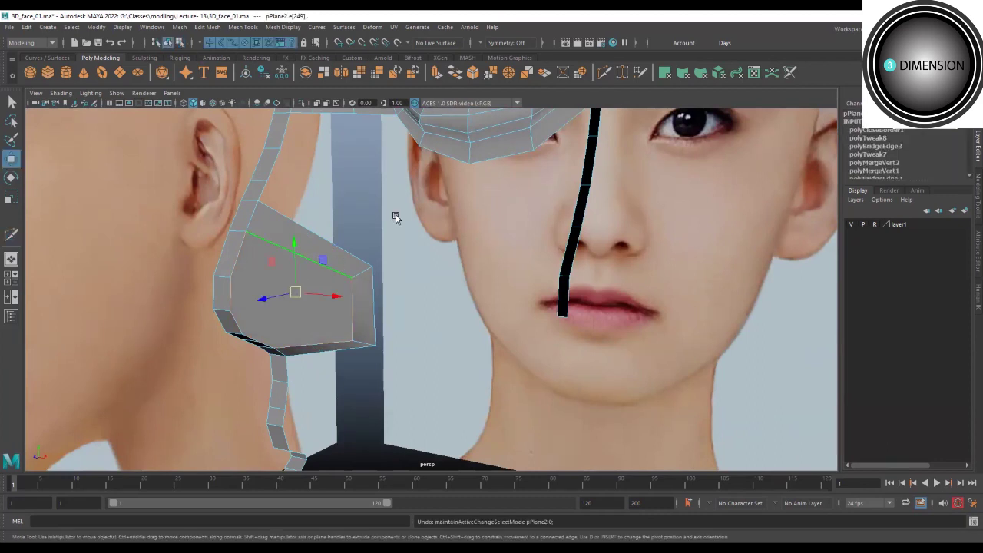
key(ctrl+shift+x)
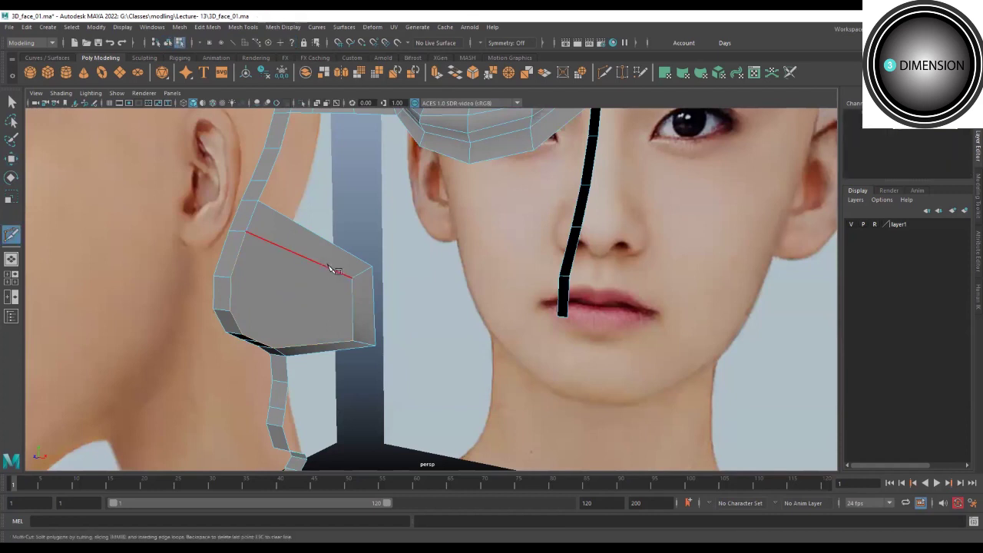
Cut new edge lines running from the patch's upper border to its lower border.
click(319, 263)
click(319, 345)
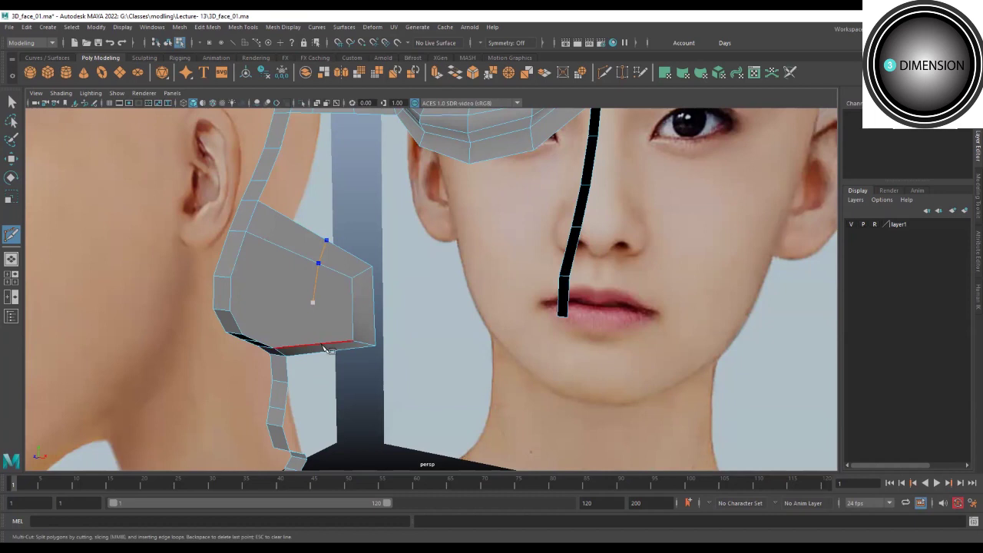
alt+drag(321, 344, 338, 321)
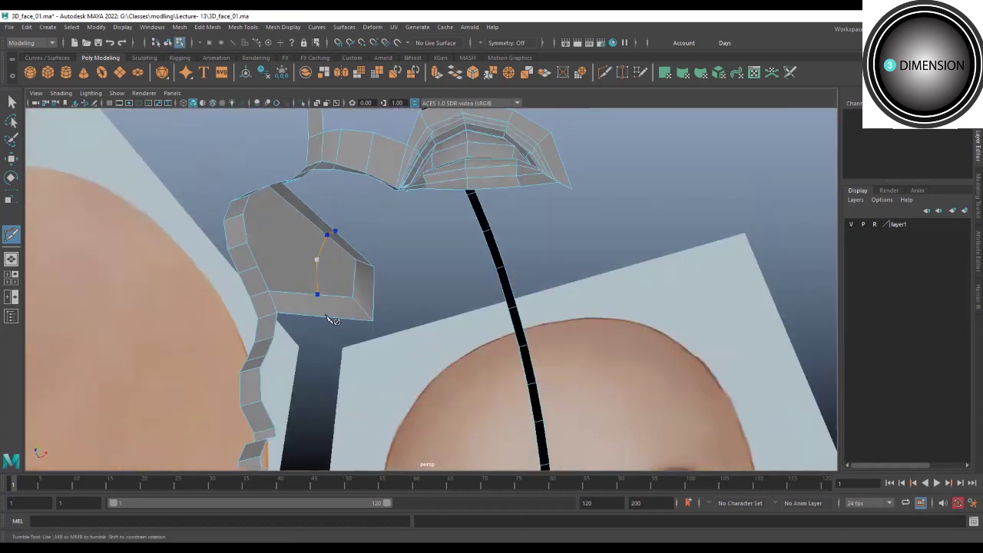
right_click(323, 318)
click(297, 314)
click(293, 293)
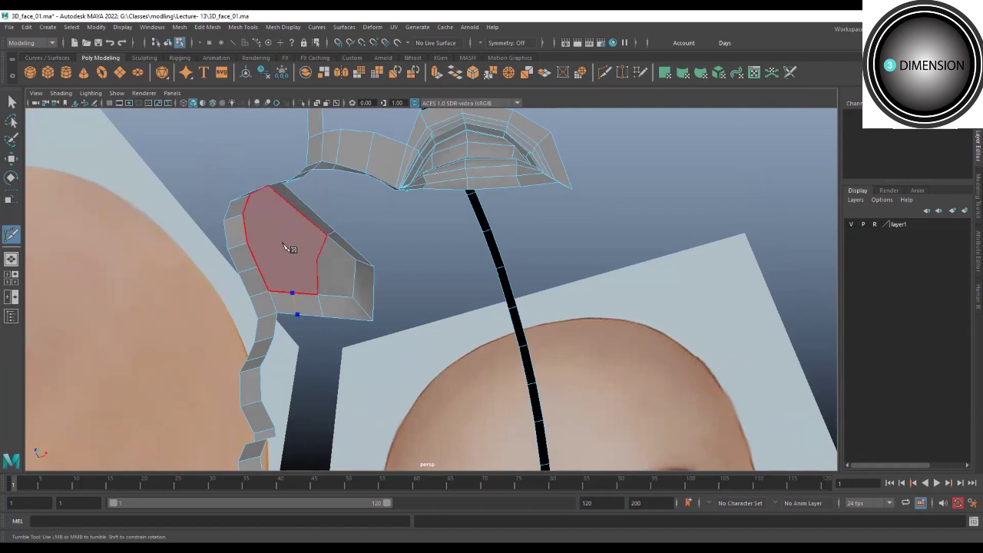
alt+drag(311, 265, 268, 300)
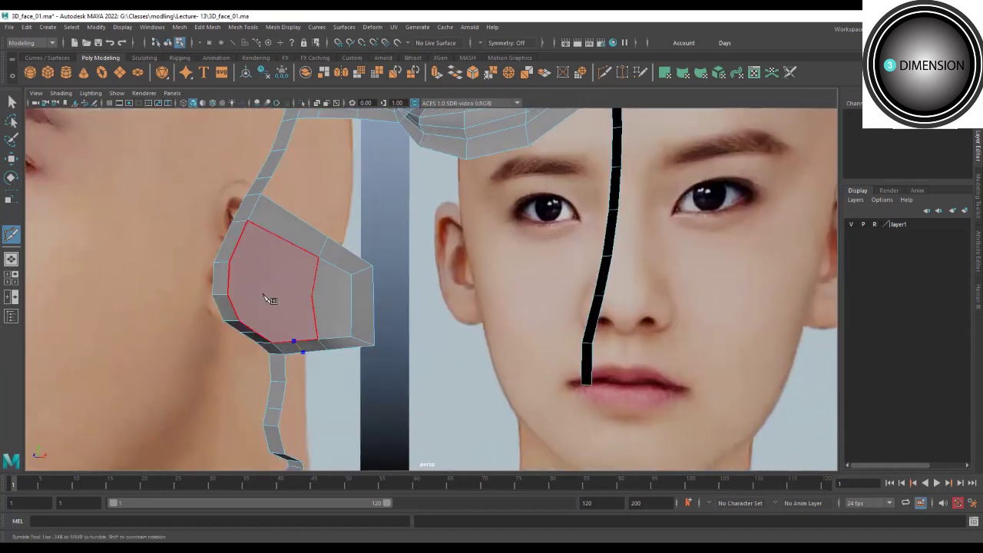
click(272, 297)
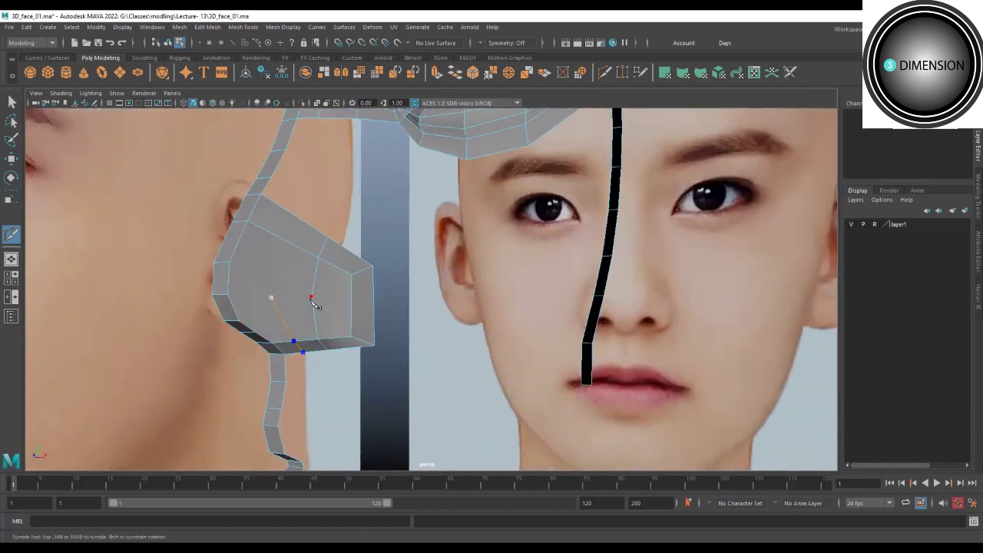
click(287, 242)
click(279, 298)
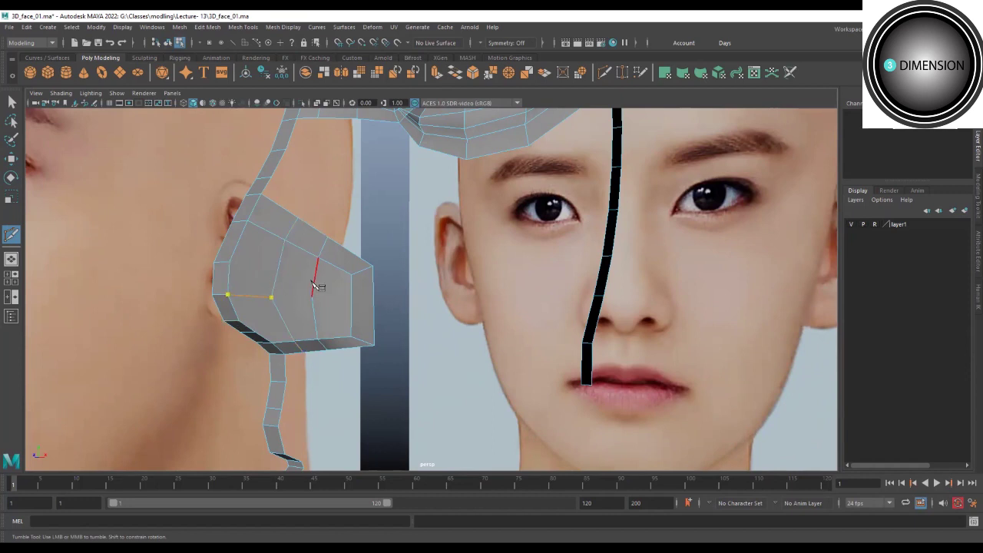
Add a cut to the patch's right border, commit it, and inspect the quad grid.
click(355, 303)
key(Return)
alt+drag(275, 329, 261, 296)
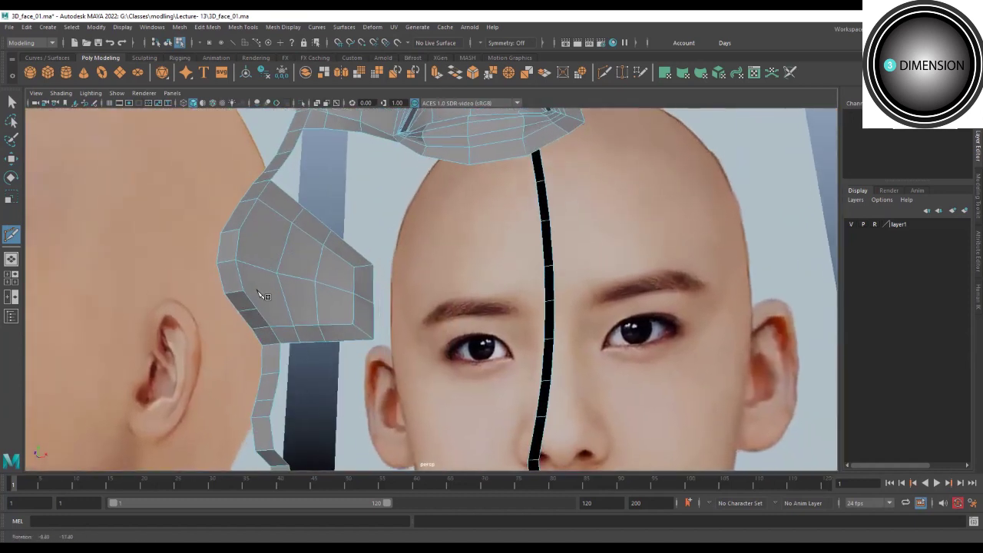
mouse_move(262, 296)
alt+right_down()
mouse_move(307, 297)
mouse_move(274, 292)
alt+right_up()
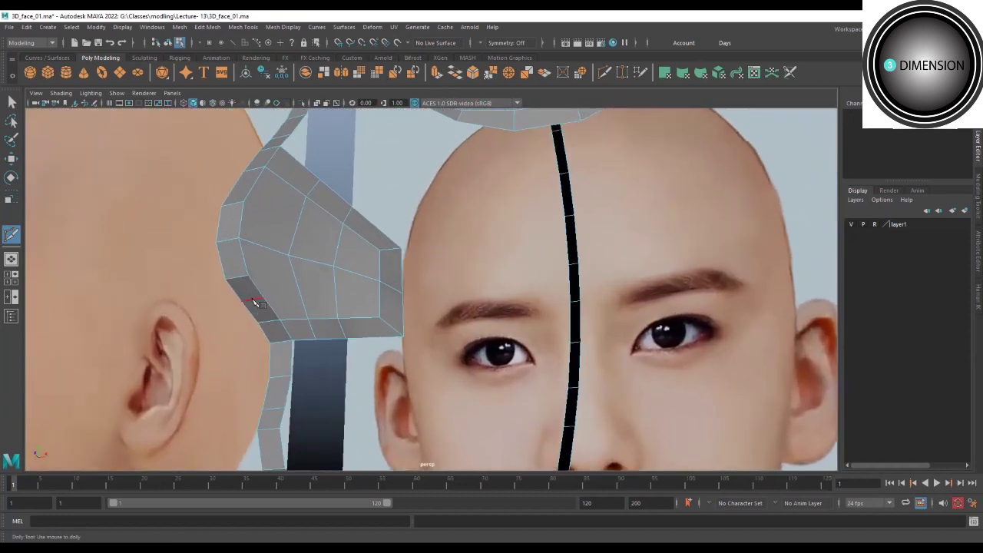
mouse_move(255, 305)
alt+mouse_down()
mouse_move(260, 318)
mouse_move(245, 334)
mouse_move(318, 299)
mouse_move(358, 341)
mouse_move(373, 340)
mouse_move(362, 350)
mouse_move(287, 336)
alt+mouse_up()
With the Move tool, push the patch's outer border points outward to the right.
key(w)
click(328, 313)
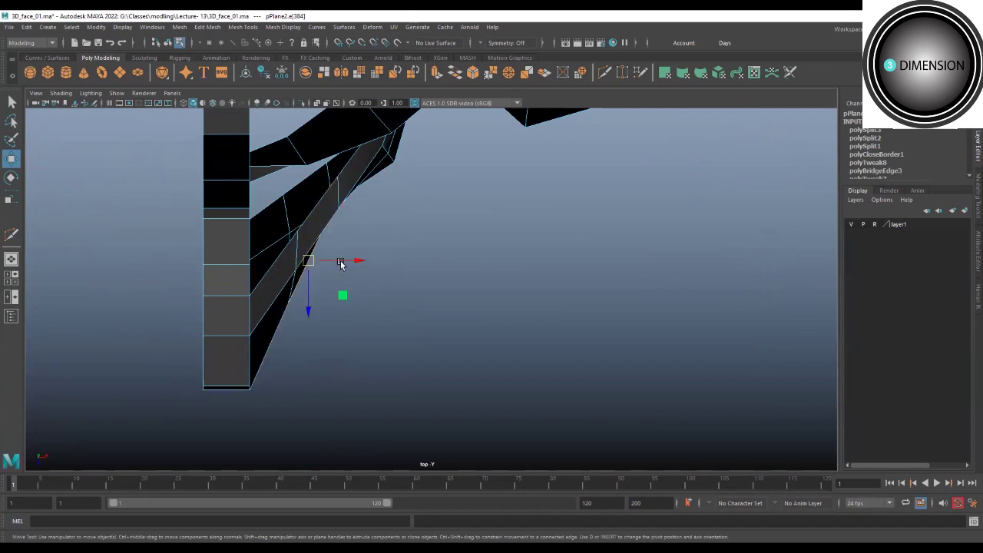
drag(338, 262, 383, 262)
drag(353, 307, 353, 334)
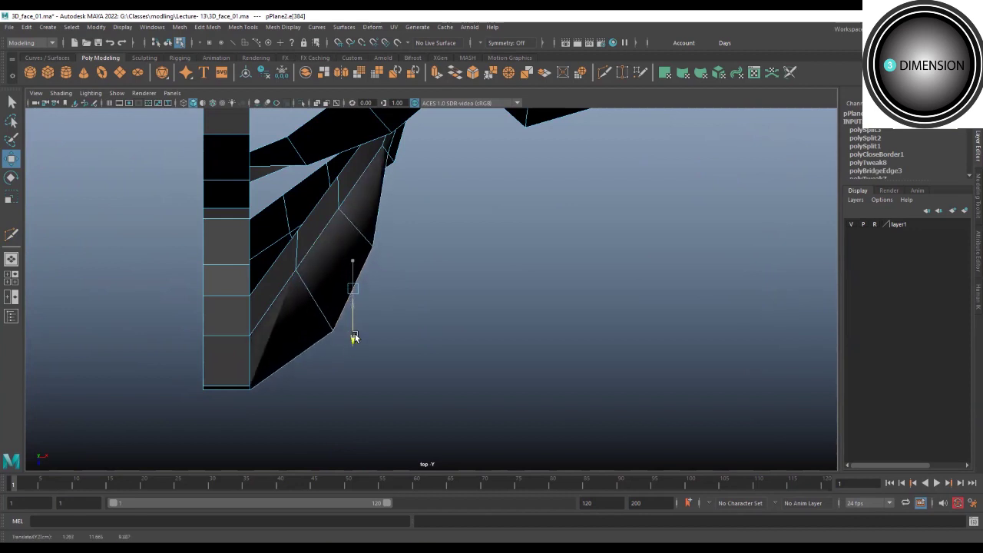
drag(353, 294, 369, 271)
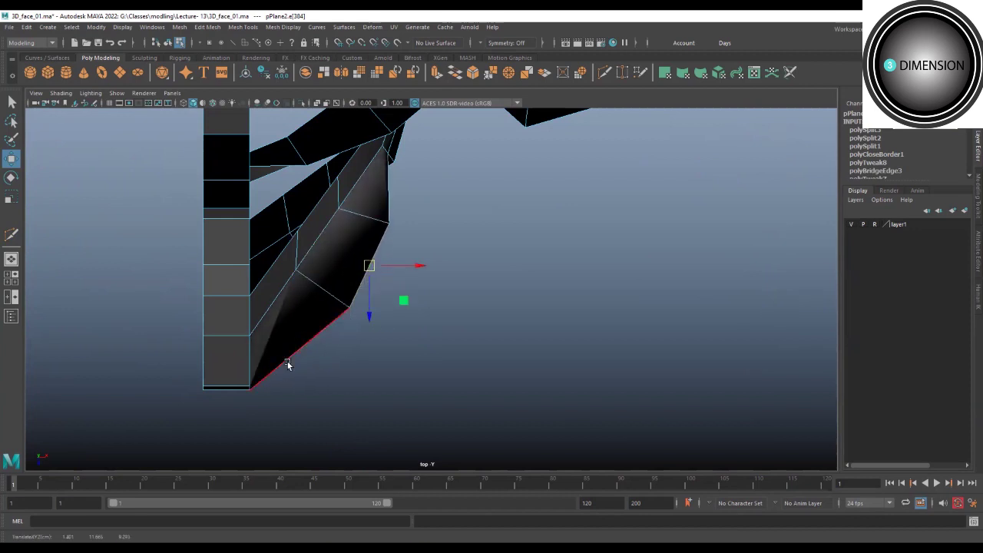
click(318, 238)
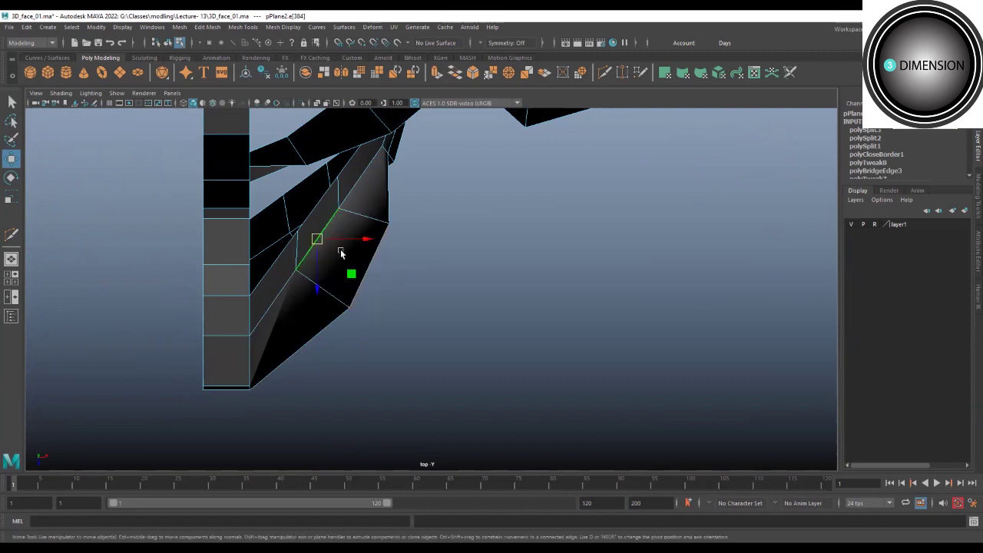
drag(355, 239, 393, 245)
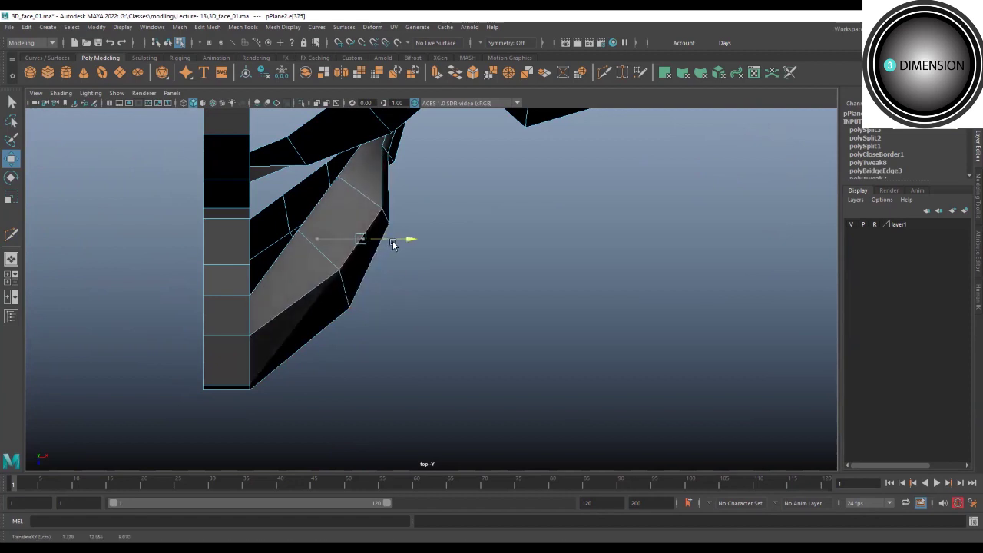
click(318, 204)
mouse_move(365, 209)
mouse_down()
mouse_move(399, 213)
mouse_move(351, 220)
mouse_up()
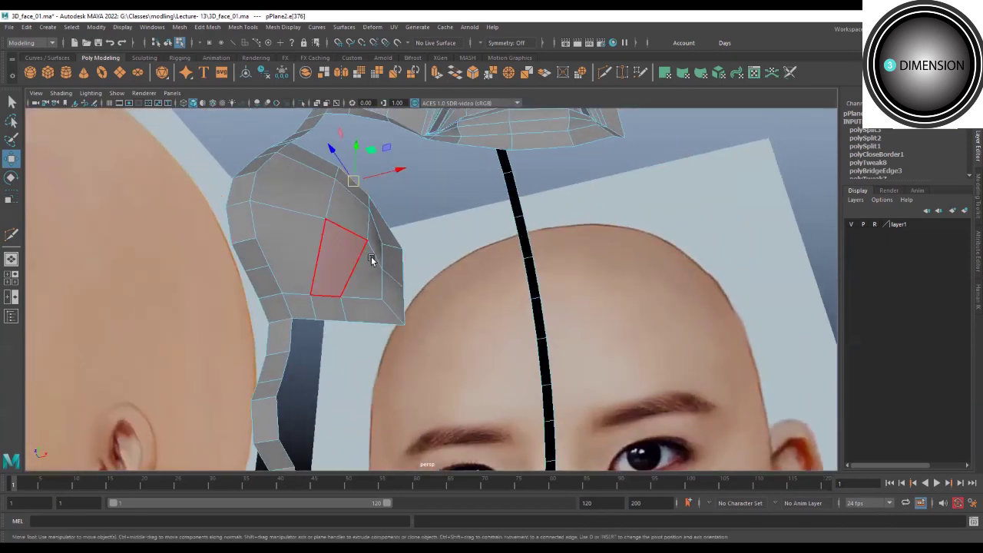
From below, select the patch's right tip, lower tip and upper-right corner vertices.
mouse_move(368, 257)
alt+mouse_down()
mouse_move(323, 266)
mouse_move(318, 340)
mouse_move(345, 241)
mouse_move(325, 301)
mouse_move(276, 301)
alt+mouse_up()
scroll(327, 308, up, 3)
mouse_move(370, 327)
alt+mouse_down()
mouse_move(355, 380)
mouse_move(421, 285)
mouse_move(411, 292)
mouse_move(442, 280)
alt+mouse_up()
click(415, 298)
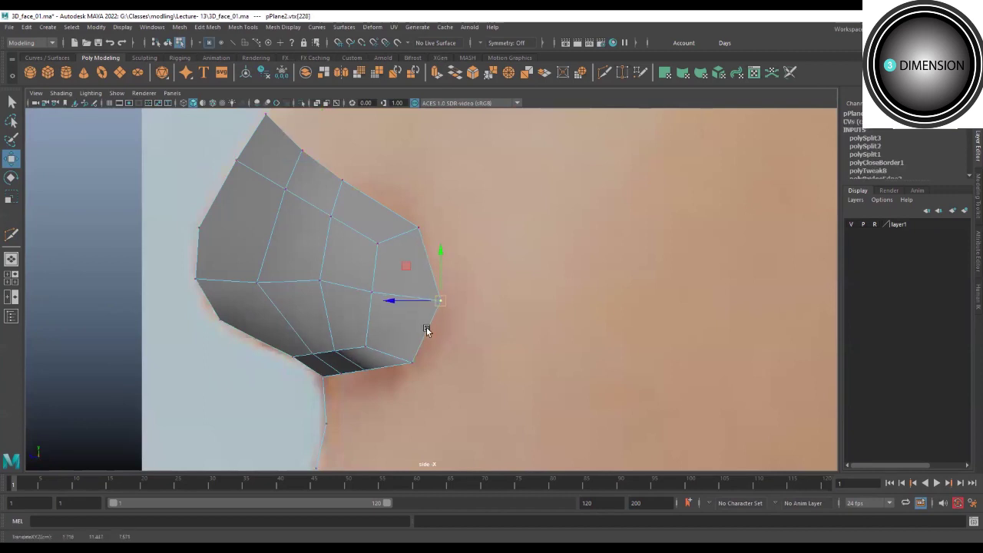
click(419, 356)
mouse_move(399, 215)
mouse_down()
mouse_move(440, 245)
mouse_move(416, 236)
mouse_up()
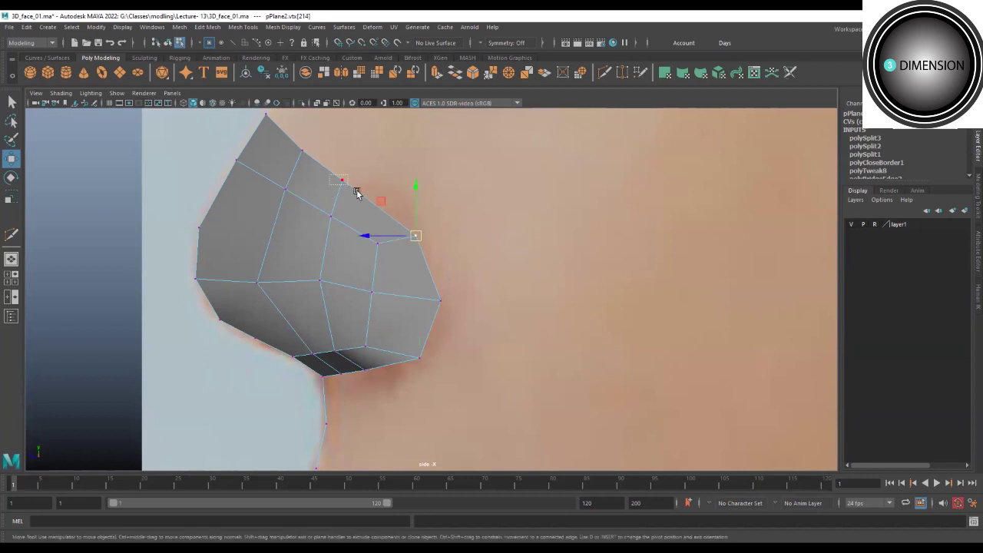
click(343, 179)
Move the patch's left-edge vertex up-left and select the bottom-right border edge.
alt+middle_drag(344, 178, 369, 204)
click(396, 231)
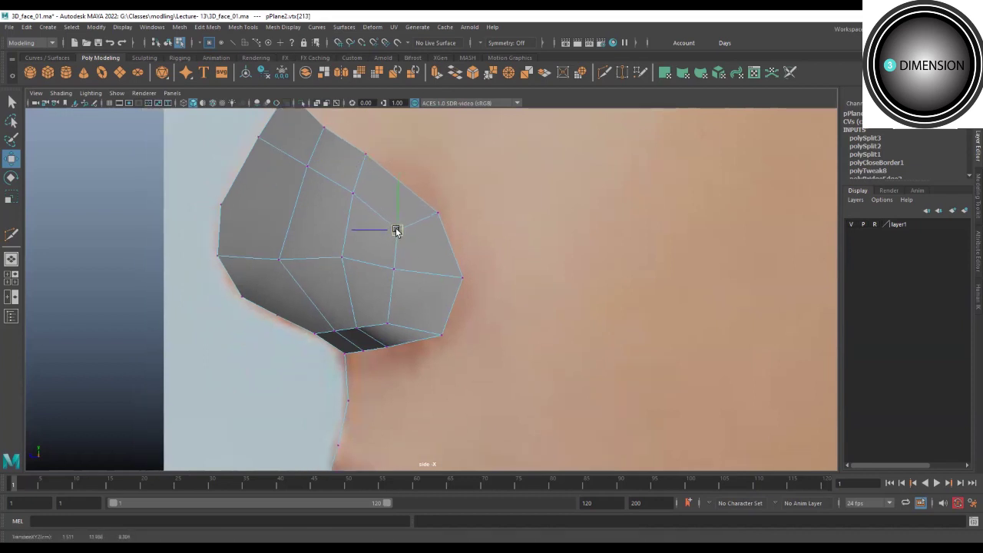
click(279, 260)
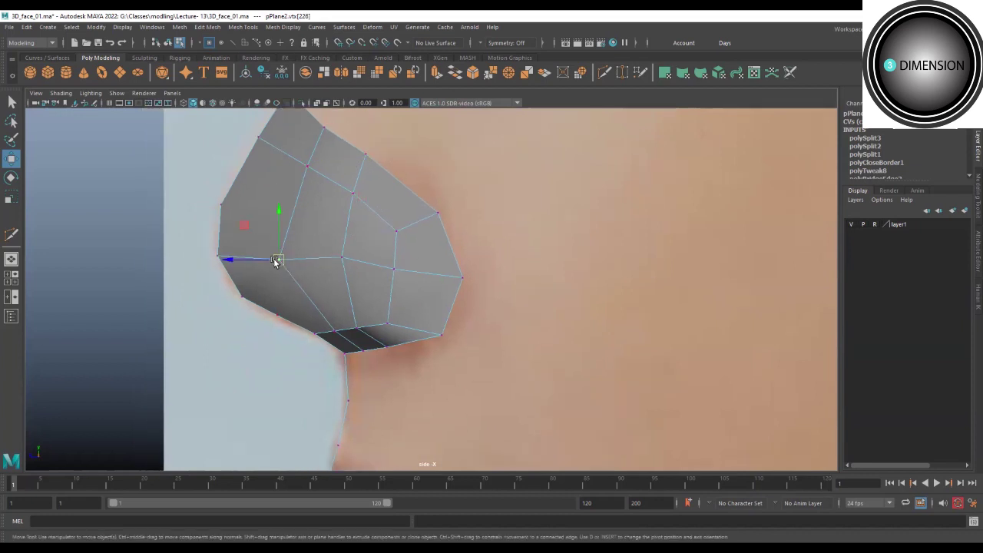
drag(276, 259, 265, 249)
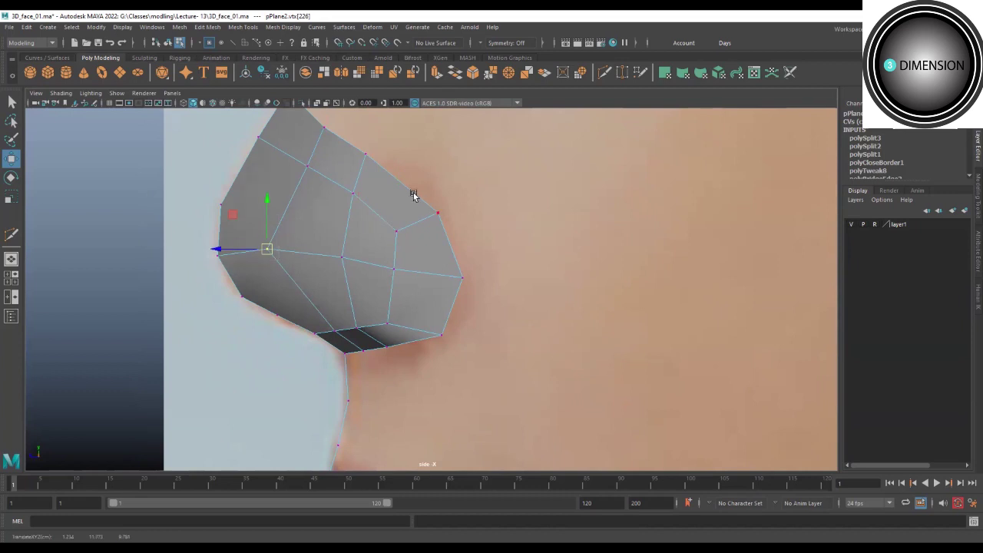
key(F10)
click(419, 341)
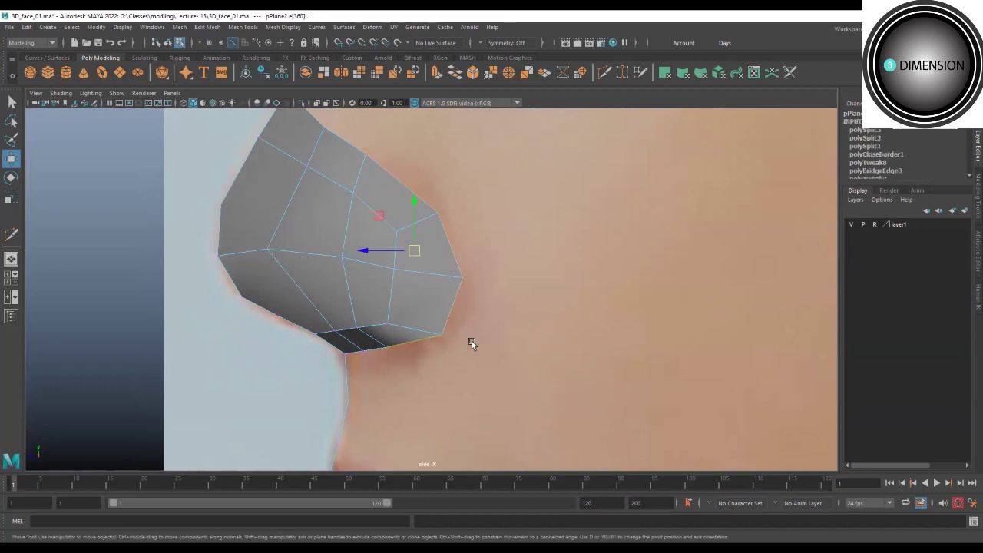
mouse_move(491, 298)
alt+mouse_down()
mouse_move(402, 307)
mouse_move(371, 354)
alt+mouse_up()
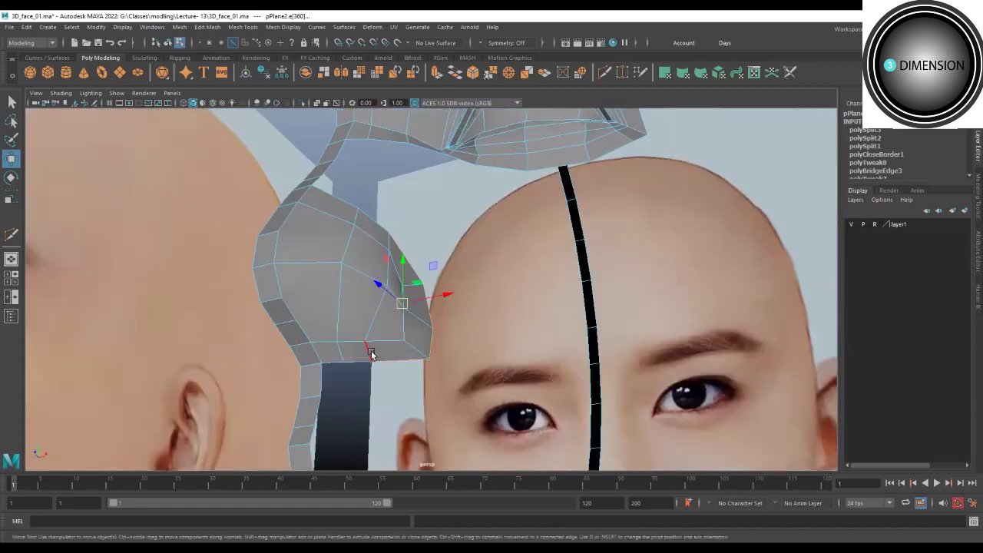
In the front view, reshape the patch's lower corner and raise its upper border edge.
key(space)
key(space)
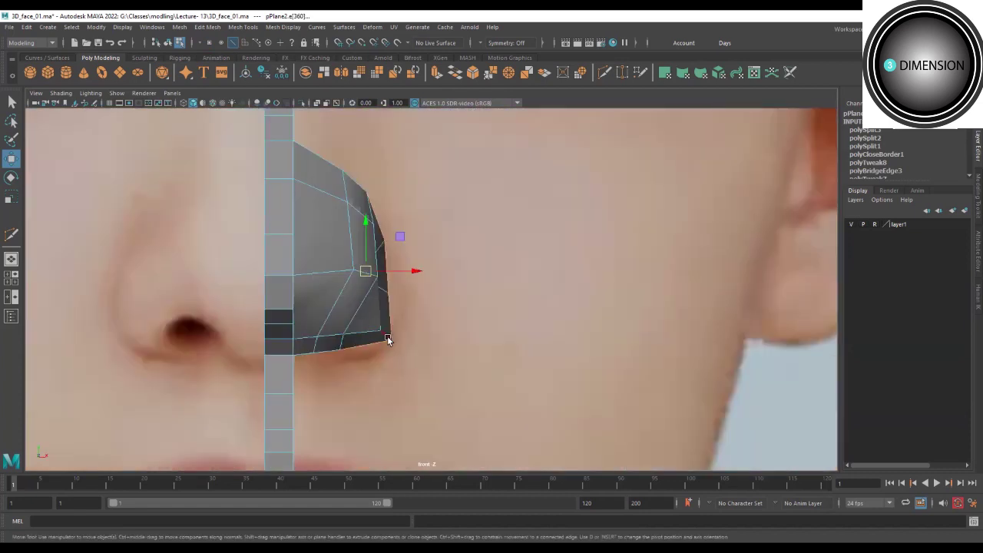
click(382, 329)
click(340, 340)
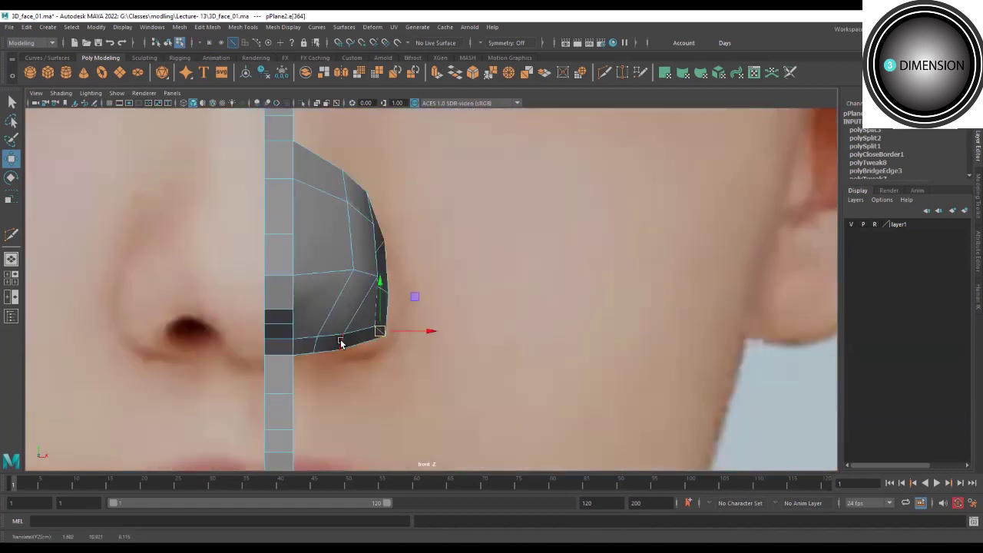
drag(345, 343, 362, 352)
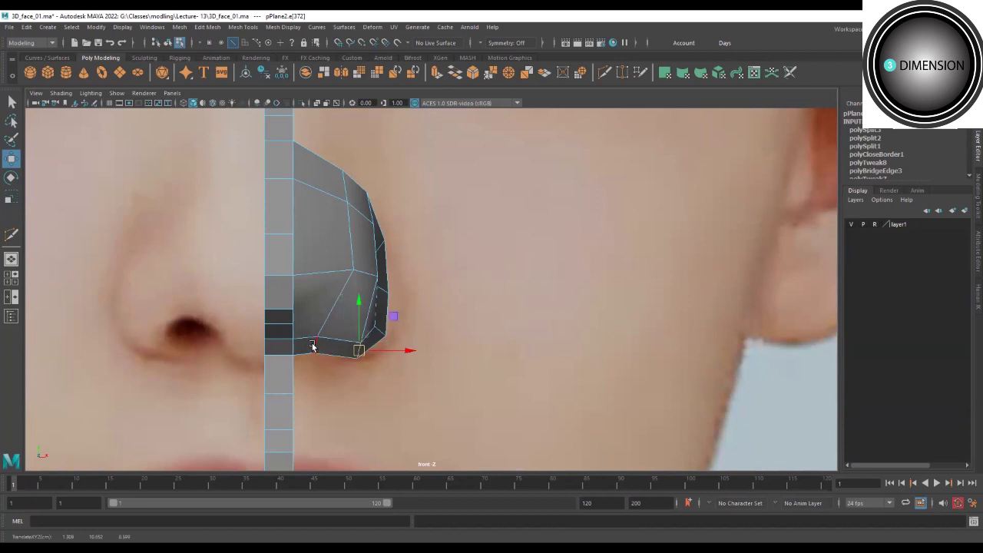
click(318, 347)
click(380, 332)
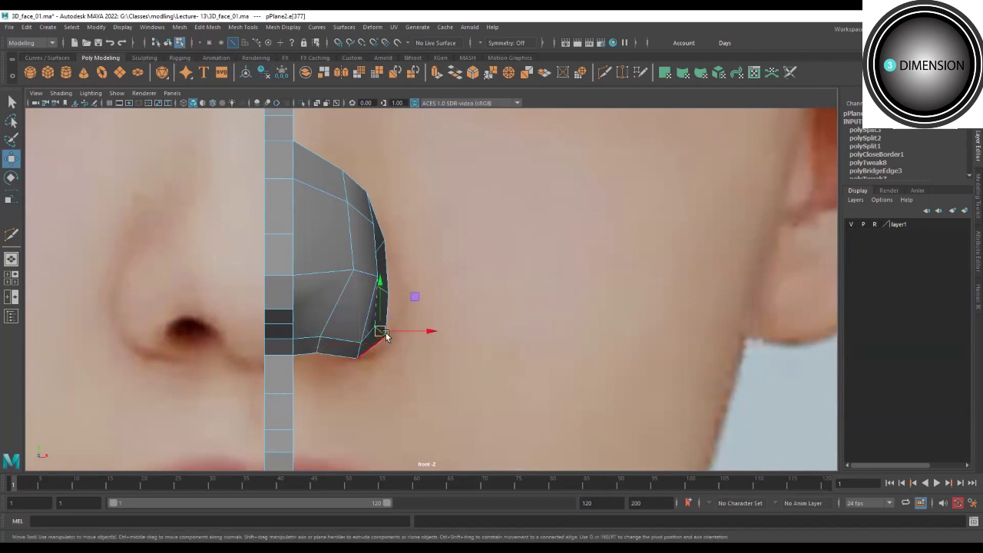
click(365, 275)
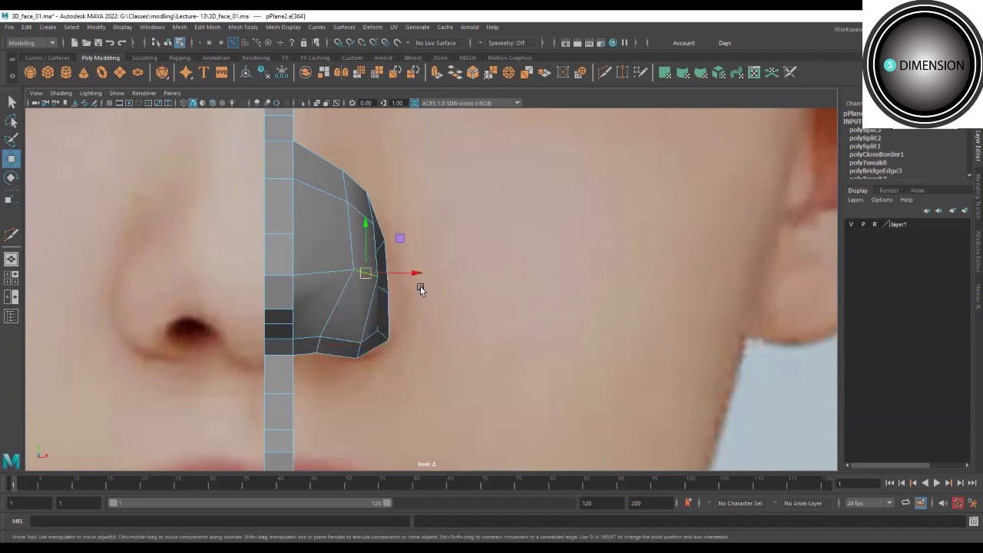
click(351, 206)
click(359, 211)
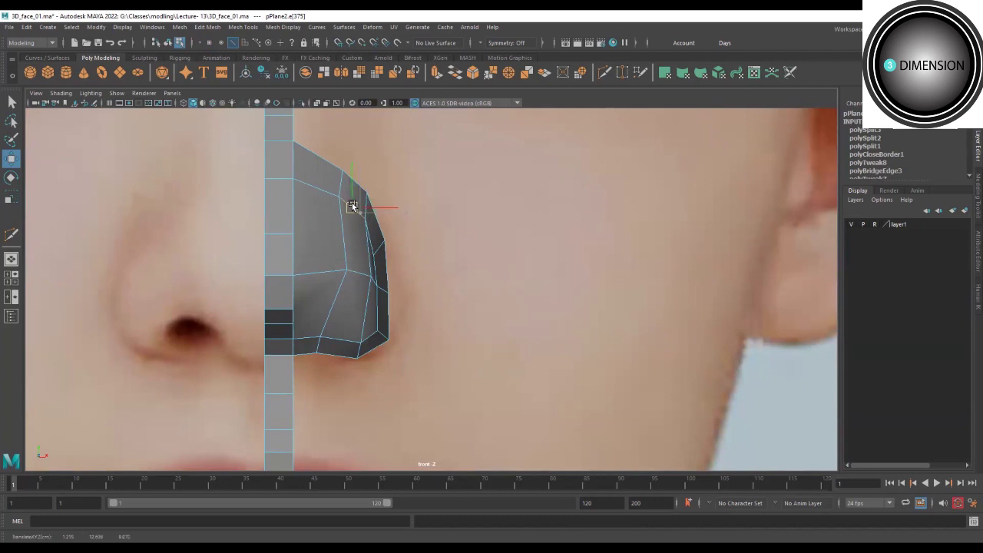
click(347, 181)
drag(351, 173, 342, 174)
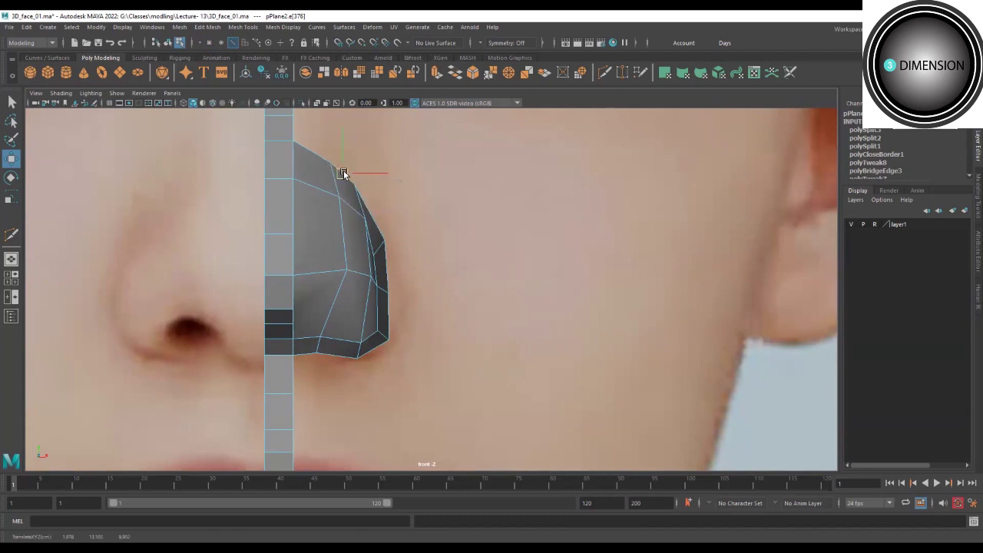
click(376, 263)
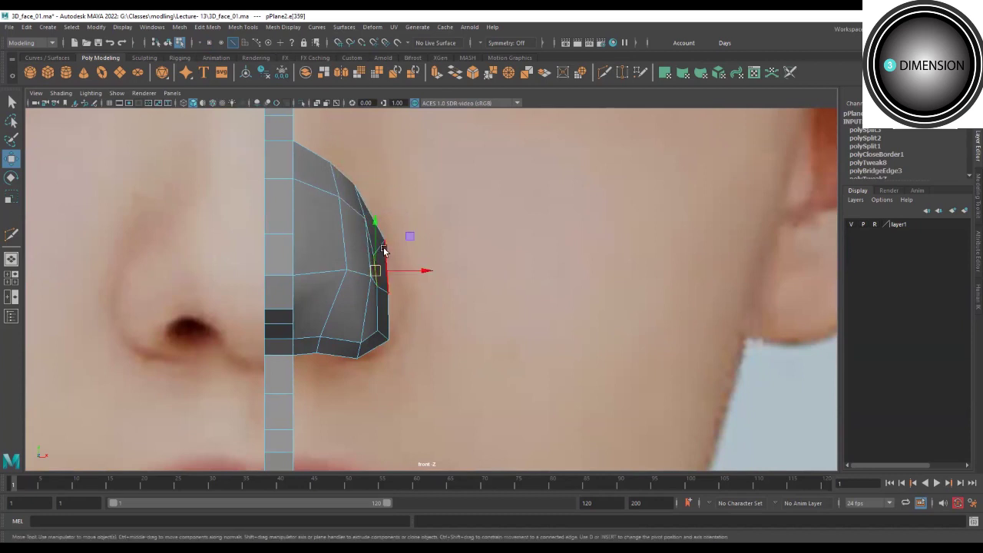
Nudge the outer border vertices up-left and outward to smooth the patch edge.
scroll(342, 246, up, 3)
click(322, 279)
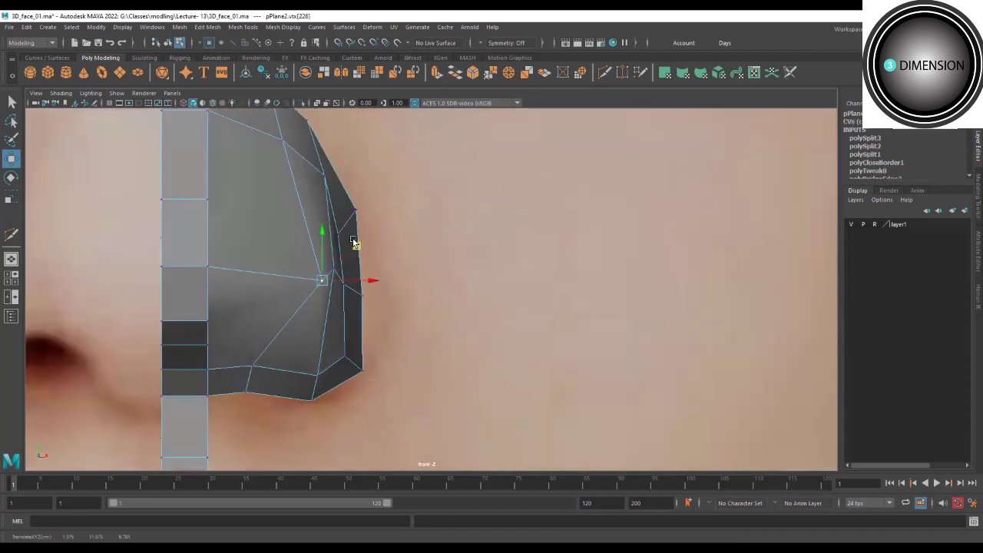
middle_drag(356, 256, 329, 230)
click(338, 234)
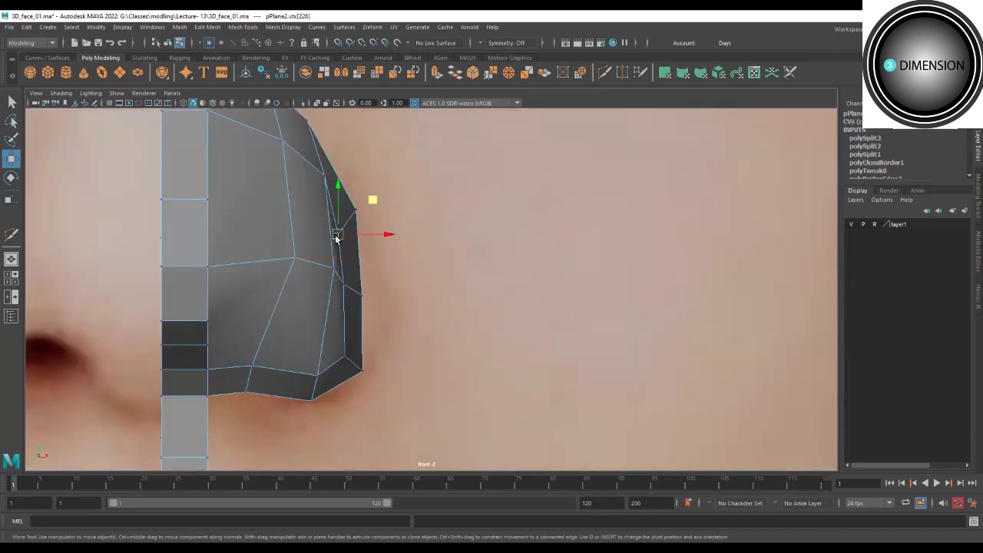
drag(337, 233, 347, 223)
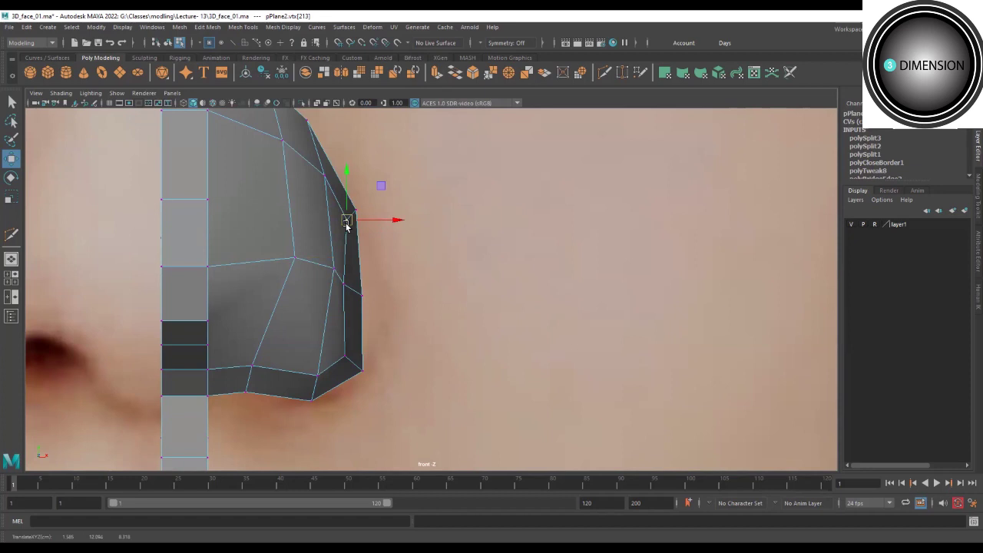
click(345, 282)
drag(360, 284, 368, 284)
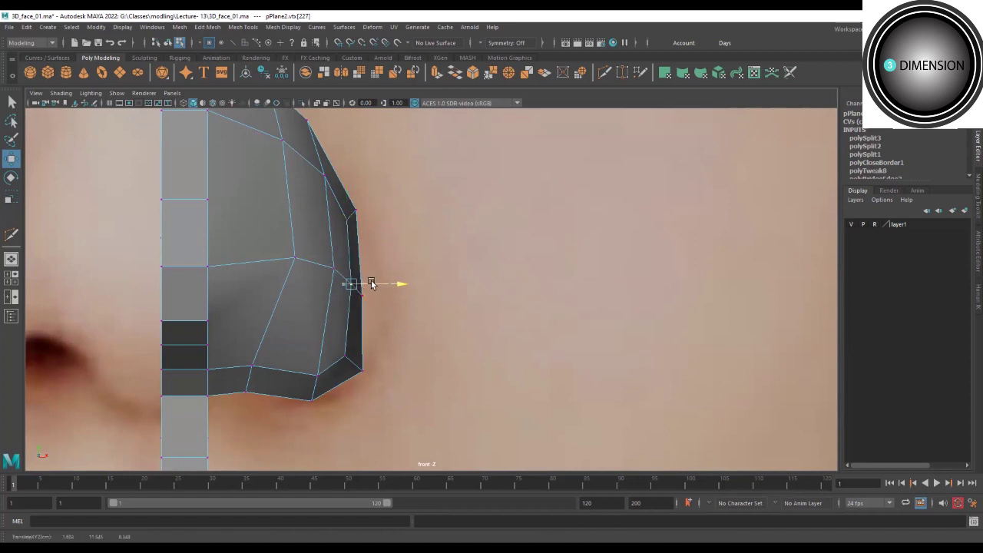
drag(495, 326, 386, 287)
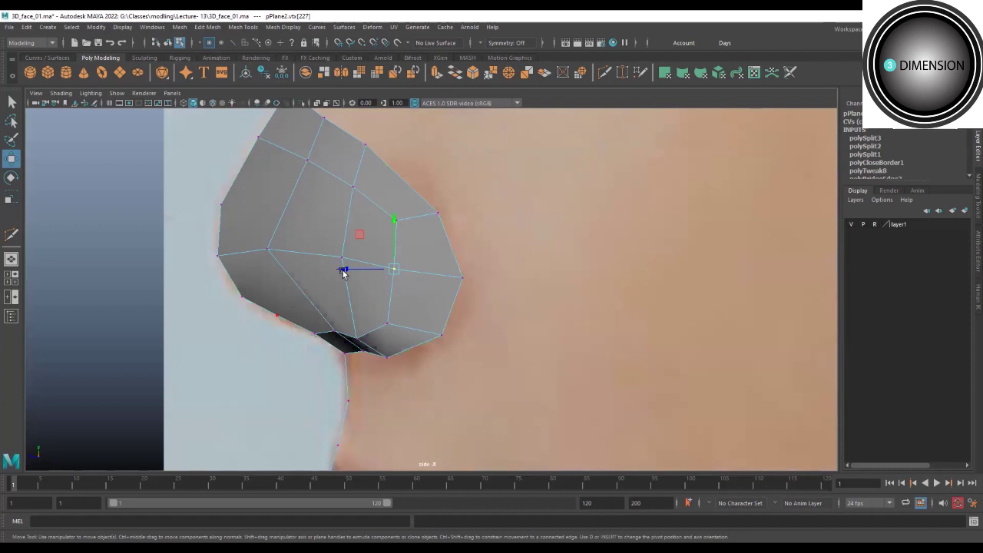
Lift the lower corner vertices and nudge the inner bottom vertex down-left.
drag(344, 273, 345, 353)
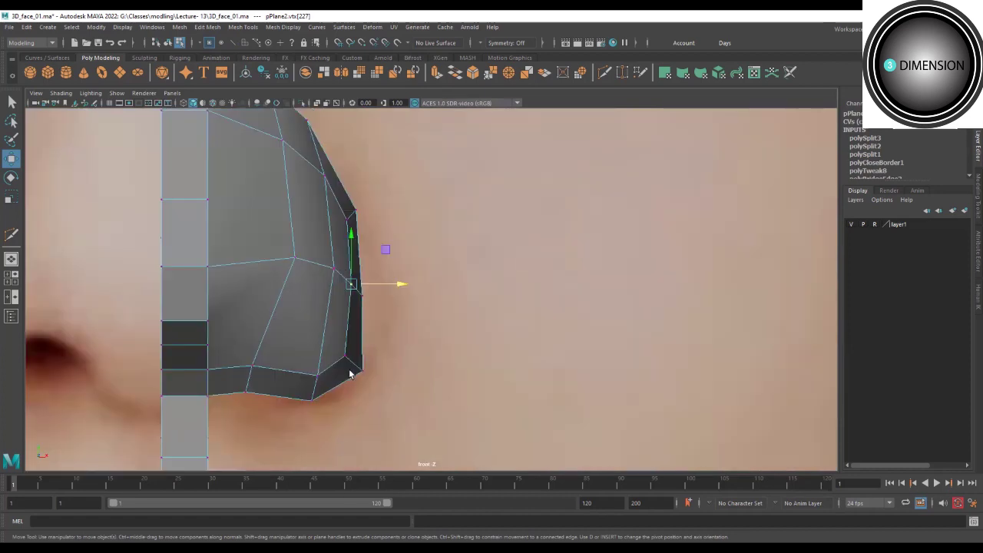
mouse_move(374, 388)
mouse_down()
mouse_move(338, 342)
mouse_move(352, 333)
mouse_up()
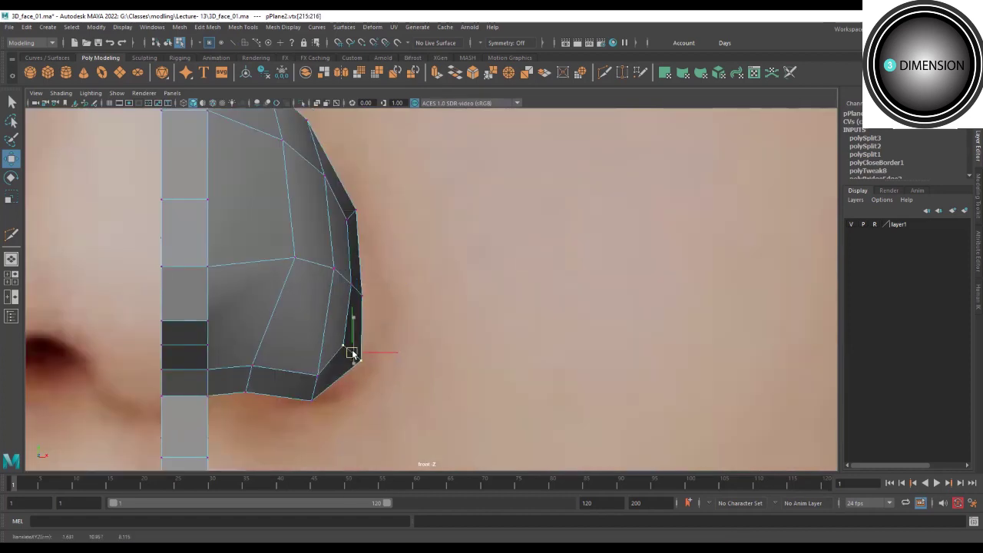
click(251, 365)
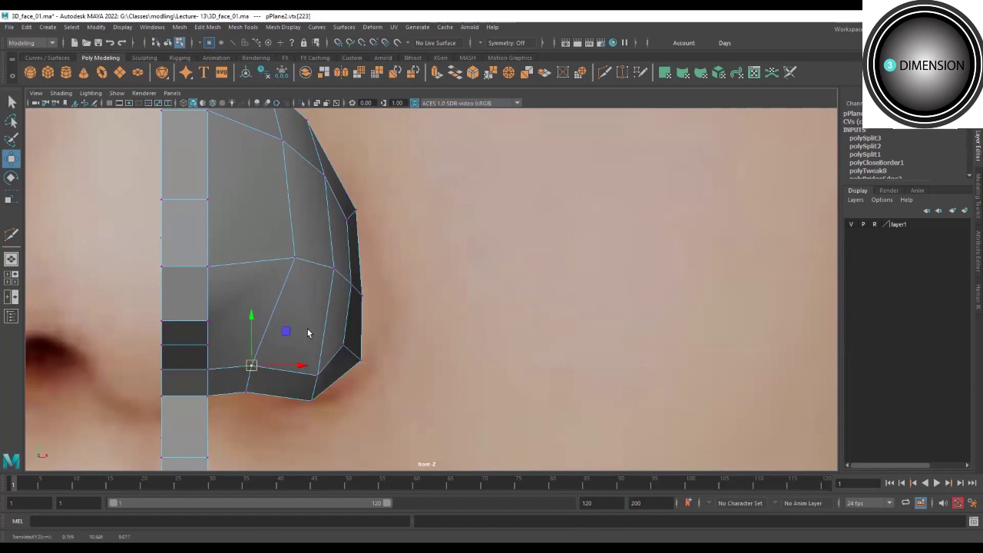
alt+middle_drag(295, 275, 288, 334)
click(286, 318)
drag(285, 318, 281, 328)
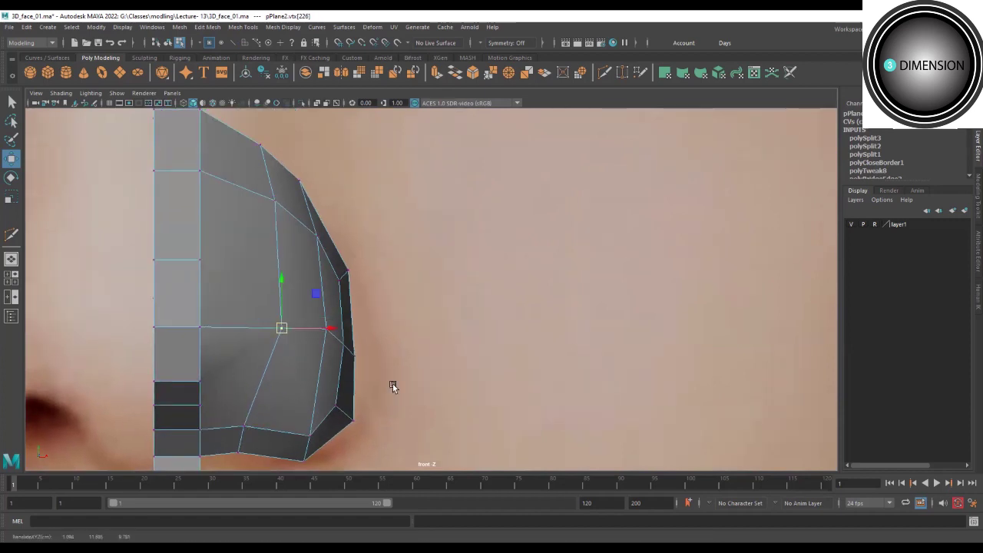
drag(392, 385, 459, 359)
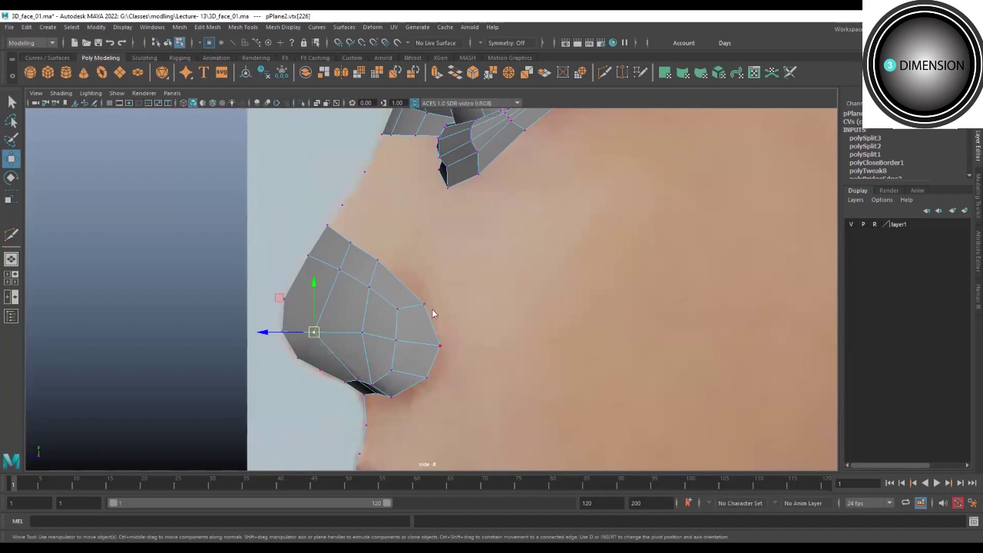
key(F10)
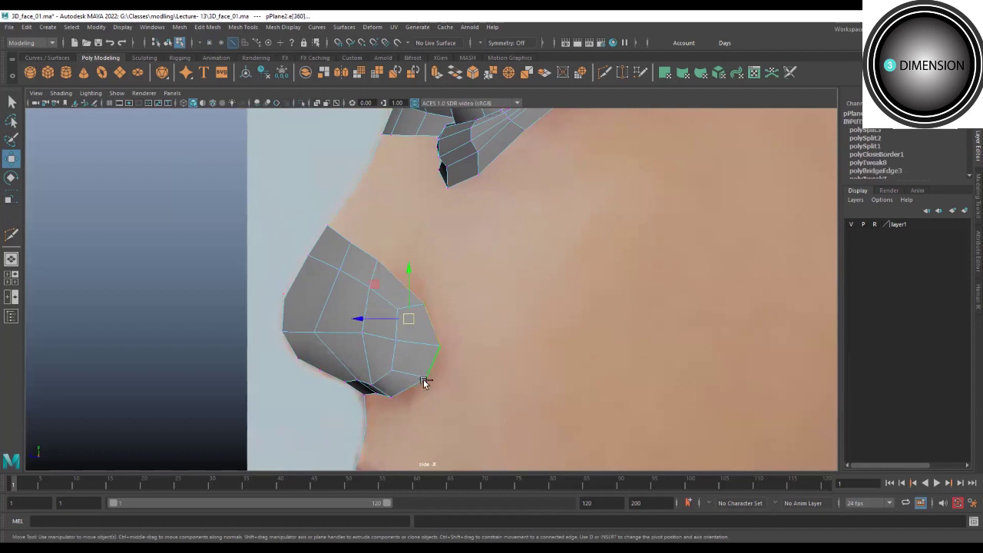
Extrude the patch's outer border edge into a strip and move its lower corner down-left.
click(421, 380)
shift+right_drag(458, 338, 460, 354)
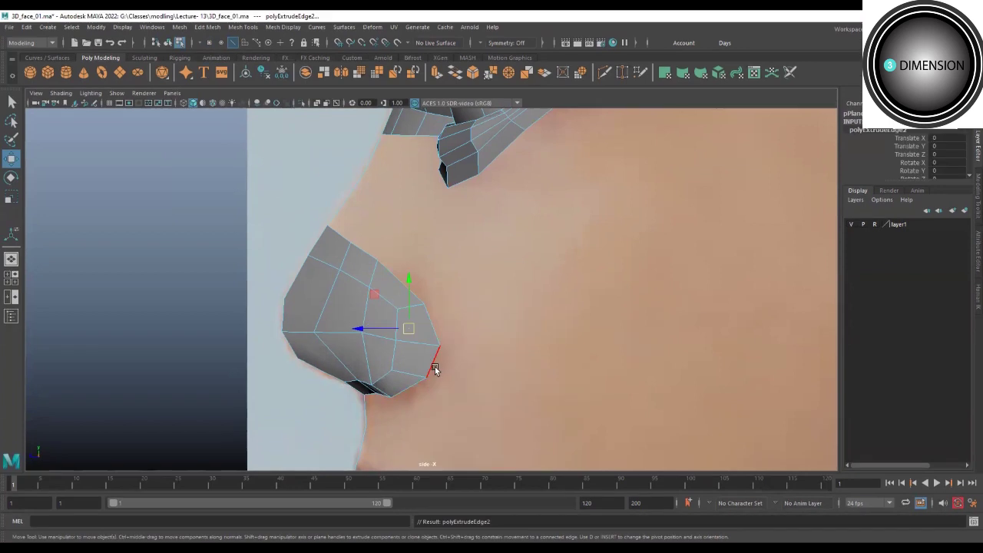
mouse_move(451, 292)
alt+mouse_down()
mouse_move(387, 316)
mouse_move(413, 307)
mouse_move(413, 293)
mouse_move(512, 313)
mouse_move(408, 351)
alt+mouse_up()
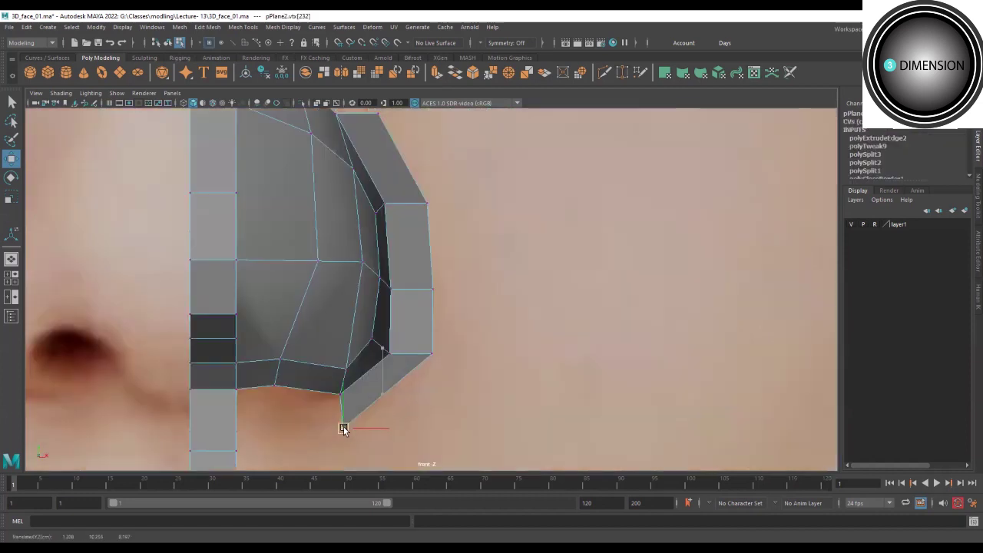
click(344, 424)
click(431, 351)
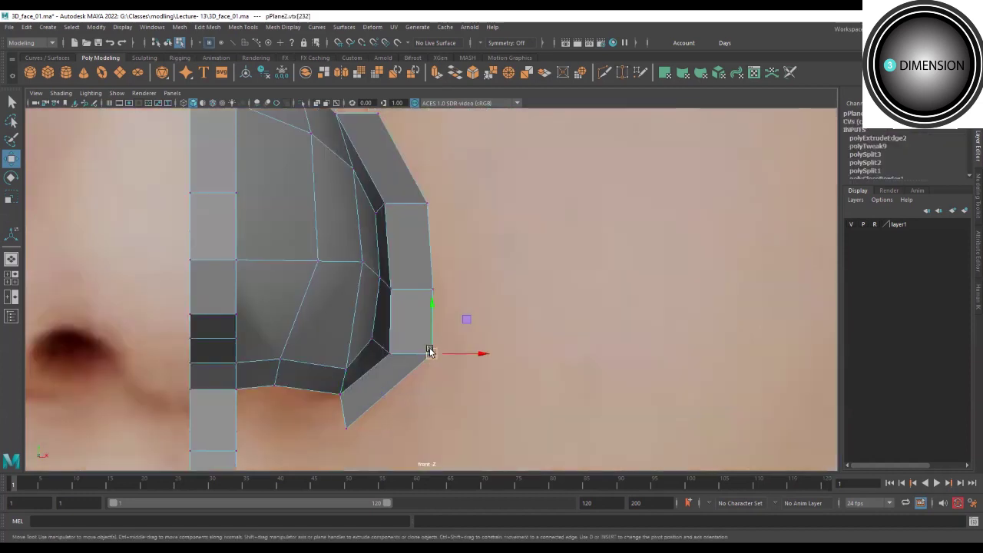
drag(430, 351, 419, 380)
Move the strip's top corner vertex up-left and inspect the strip in perspective.
click(386, 348)
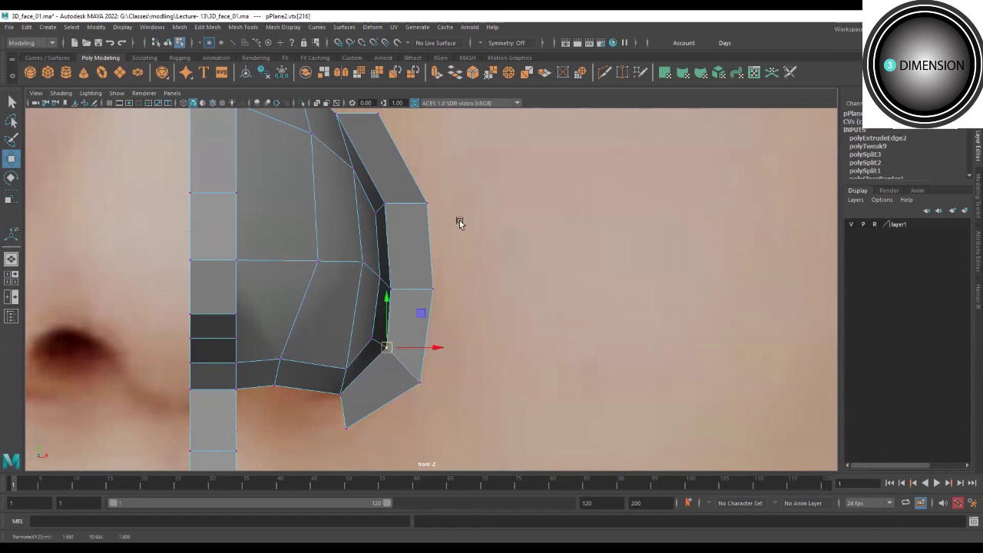
scroll(445, 360, up, 3)
drag(445, 280, 423, 247)
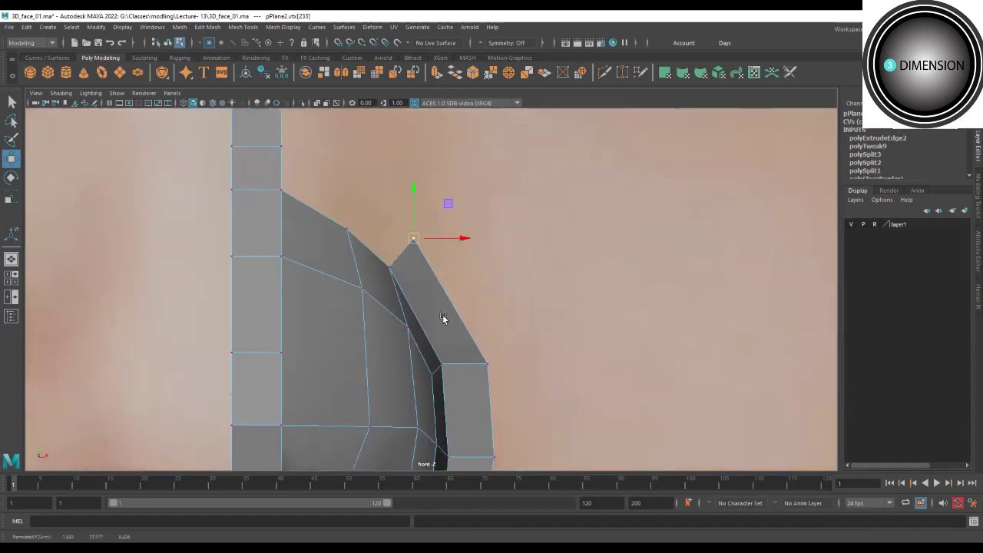
drag(456, 330, 507, 373)
click(476, 338)
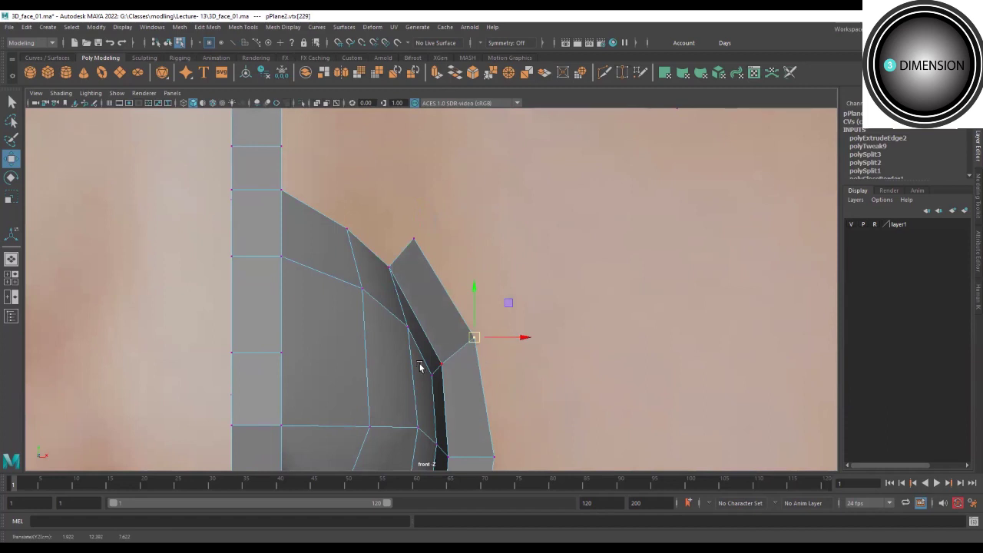
alt+middle_drag(395, 362, 402, 296)
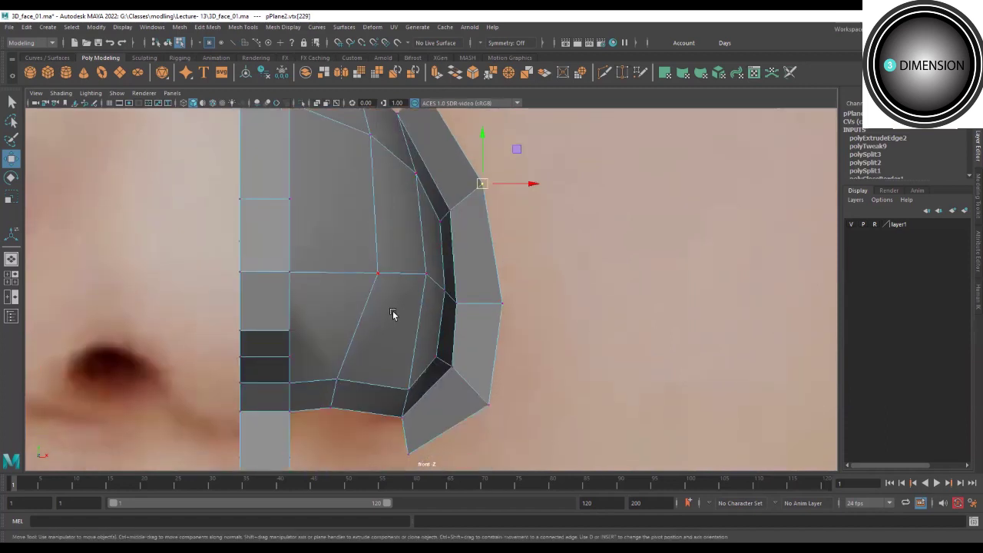
alt+drag(392, 314, 246, 307)
alt+drag(235, 268, 202, 286)
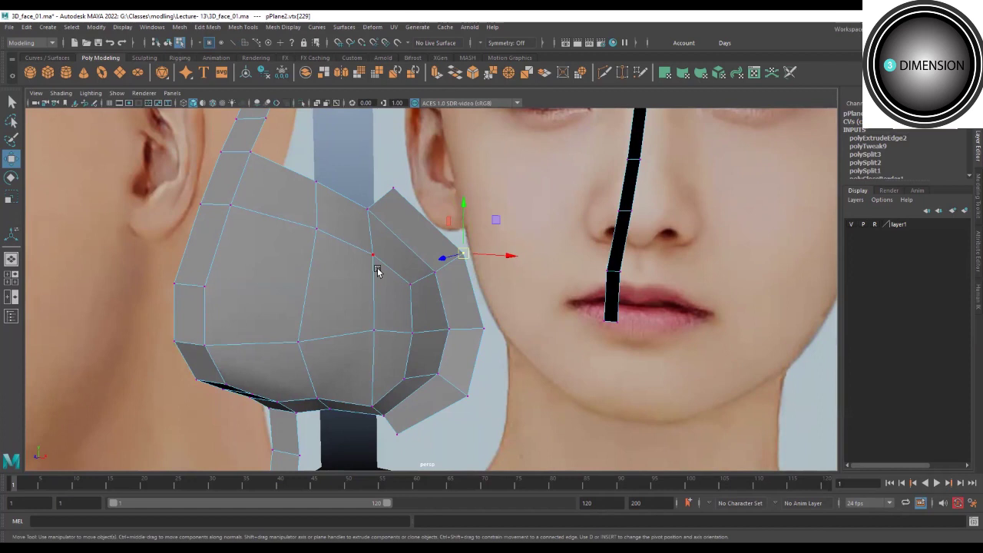
mouse_move(351, 272)
alt+mouse_down()
mouse_move(351, 285)
mouse_move(345, 248)
mouse_move(328, 274)
alt+mouse_up()
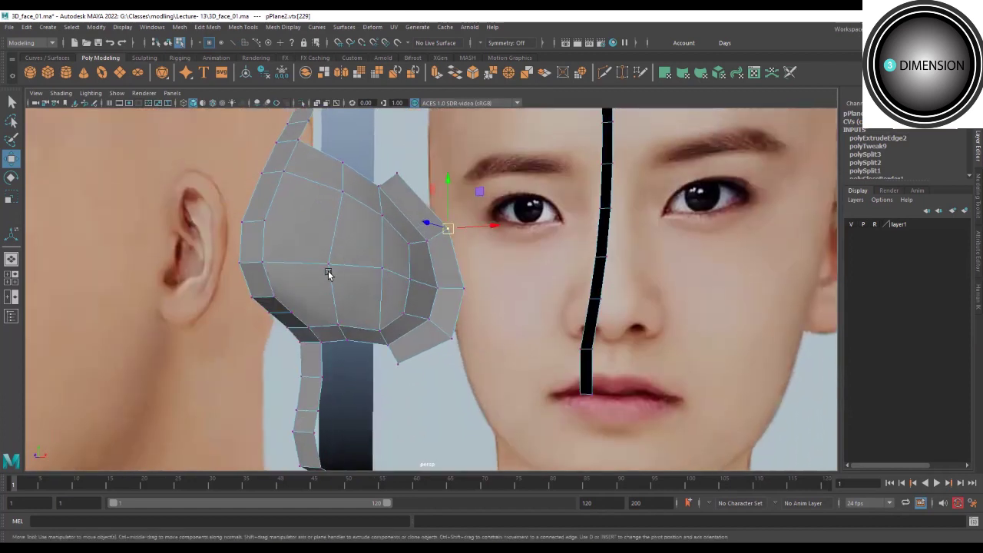
alt+drag(357, 327, 353, 317)
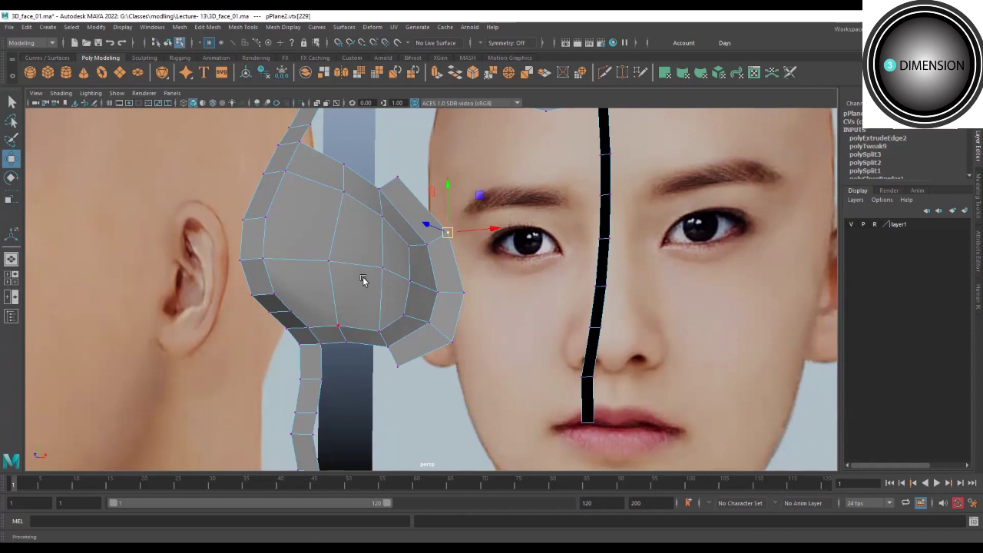
mouse_move(314, 252)
mouse_down()
mouse_move(386, 332)
mouse_move(369, 326)
mouse_up()
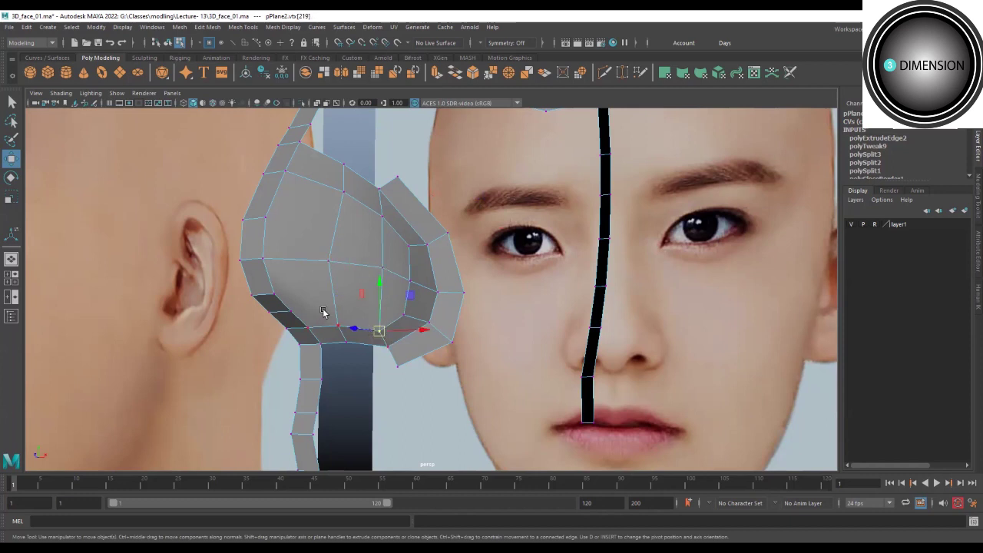
click(338, 326)
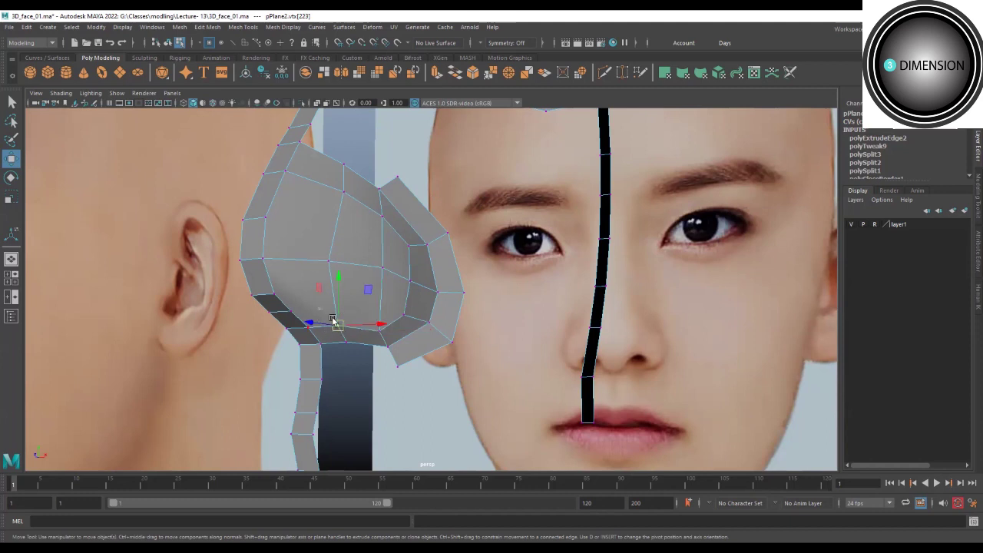
shift+click(384, 334)
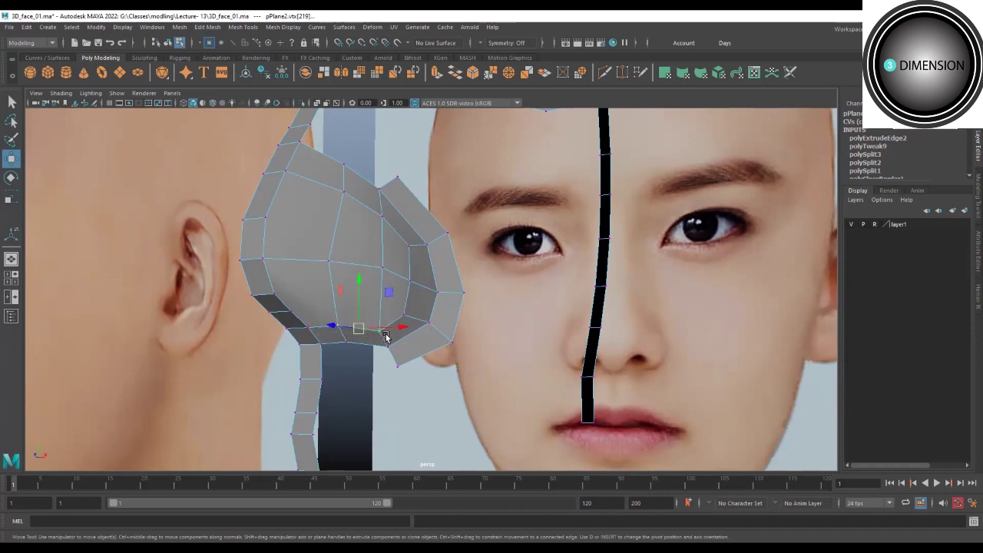
drag(311, 243, 390, 281)
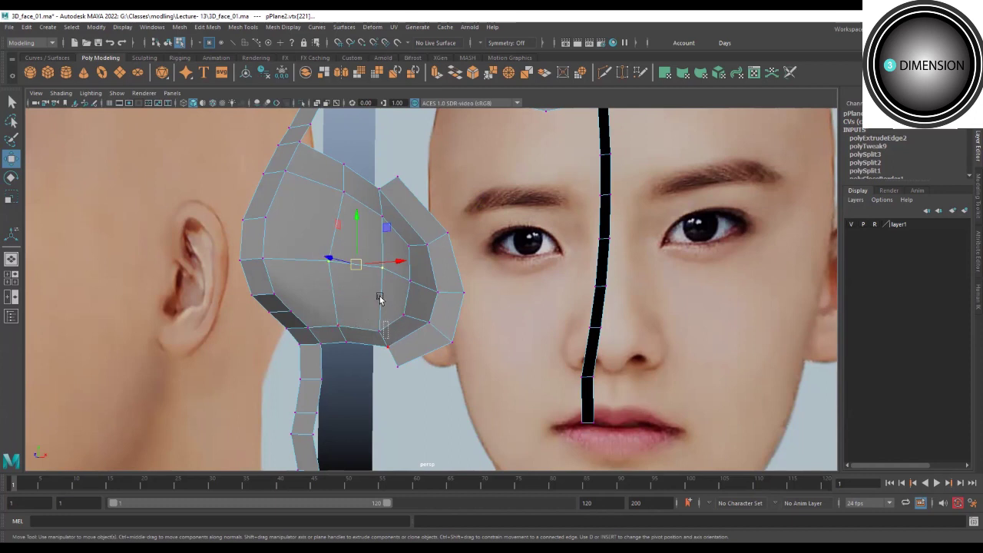
click(382, 268)
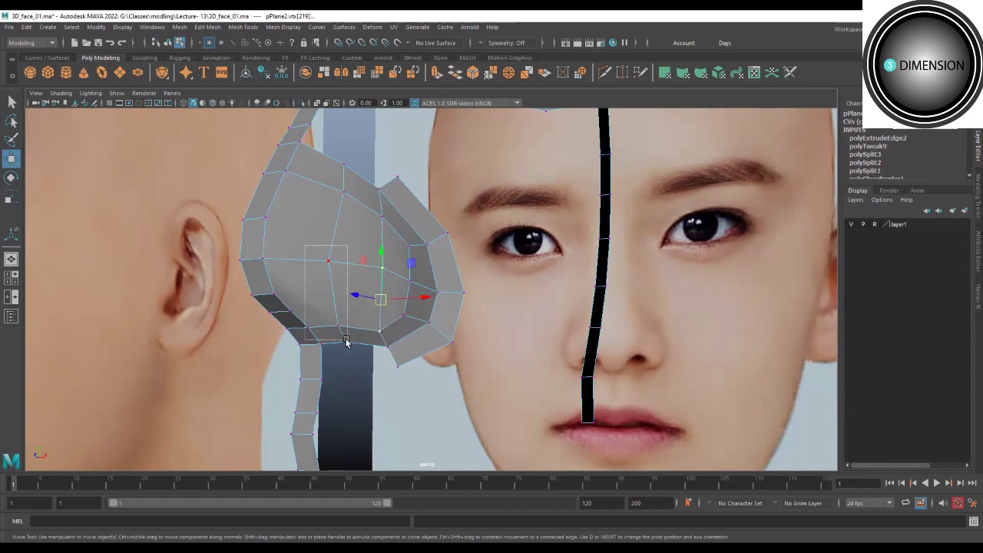
click(328, 262)
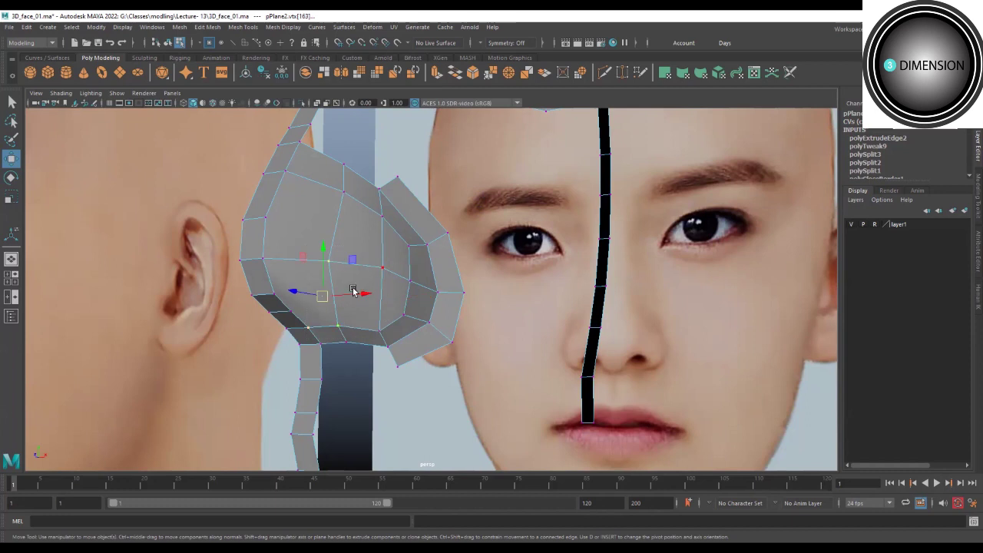
click(338, 324)
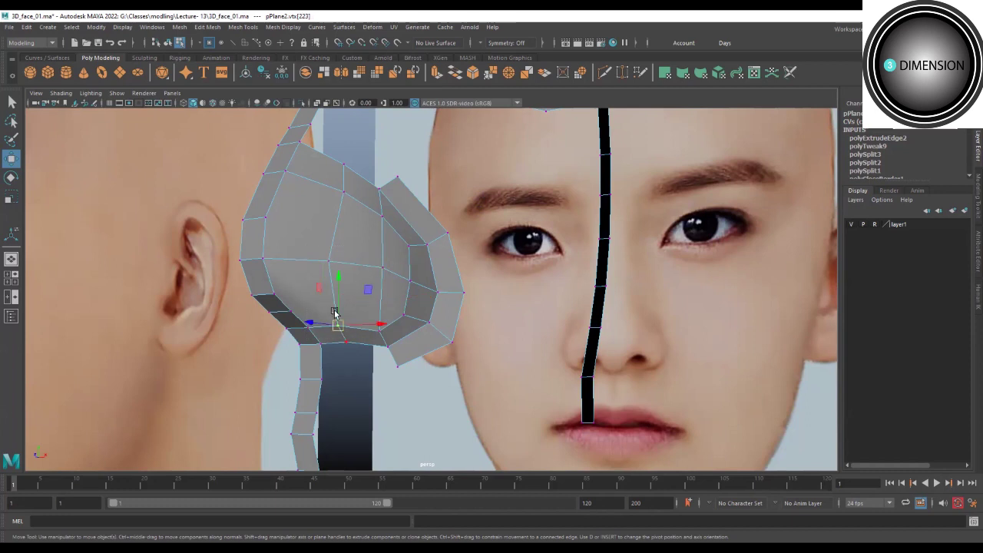
click(328, 261)
click(381, 267)
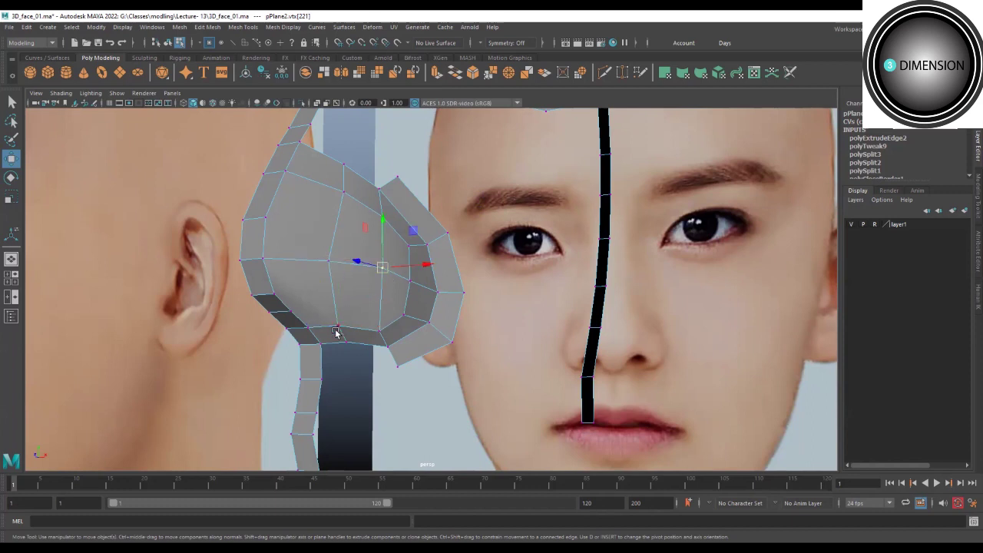
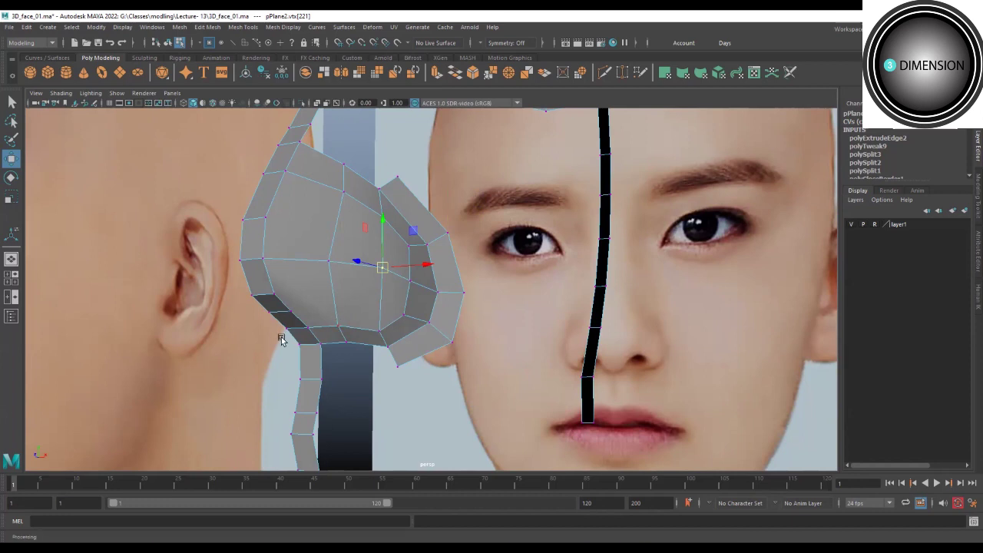
Add two Multi-Cut edges across the cheek patch, following the reference.
mouse_move(281, 269)
alt+mouse_down()
mouse_move(285, 259)
mouse_move(259, 278)
mouse_move(320, 175)
alt+mouse_up()
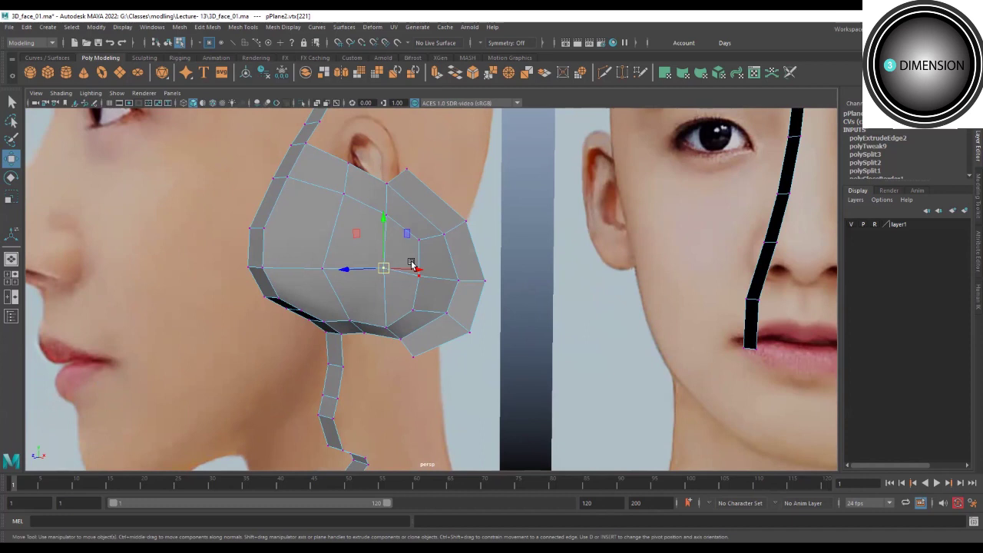
mouse_move(413, 264)
alt+mouse_down()
mouse_move(406, 202)
mouse_move(401, 213)
alt+mouse_up()
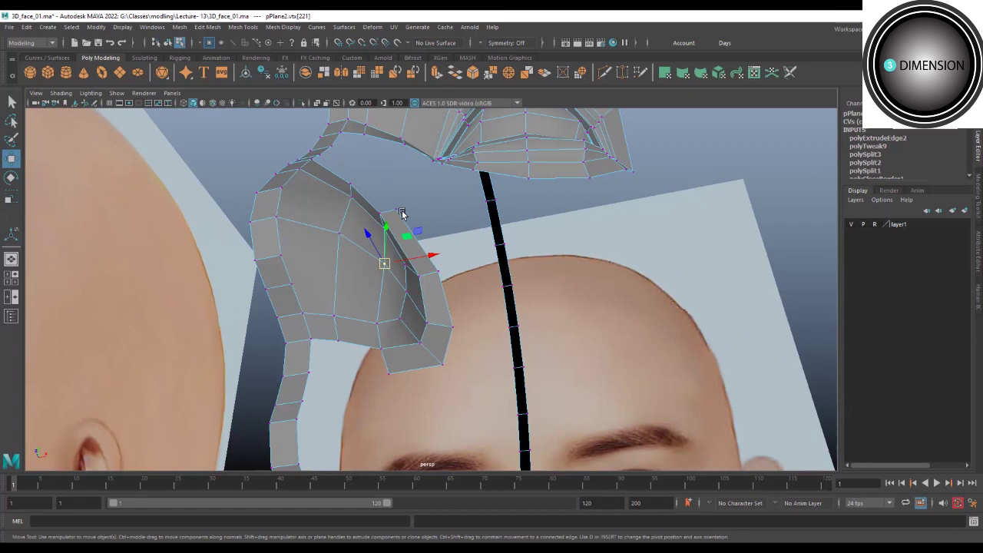
mouse_move(401, 214)
alt+mouse_down()
mouse_move(408, 263)
mouse_move(386, 273)
alt+mouse_up()
drag(387, 230, 303, 237)
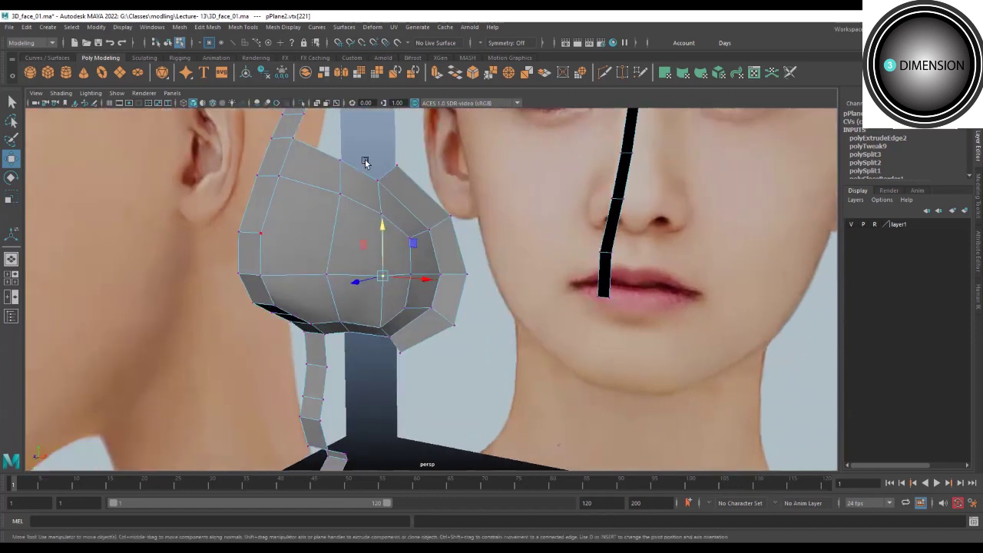
shift+right_drag(293, 218, 278, 264)
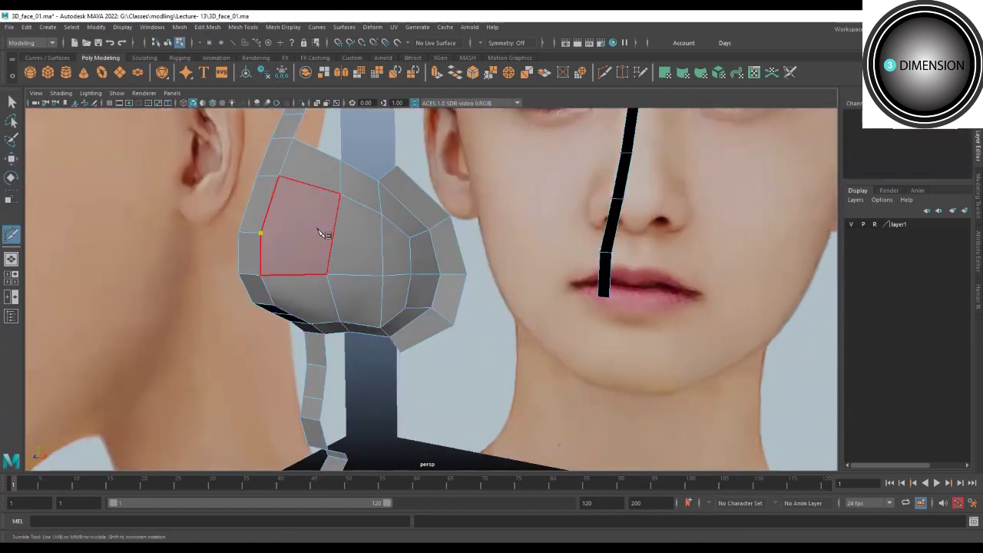
alt+drag(325, 231, 325, 222)
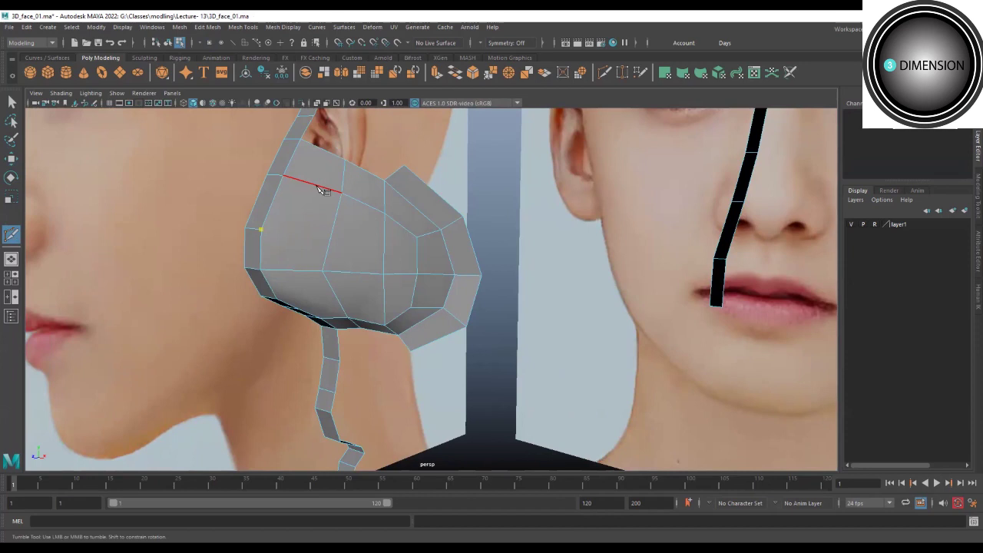
click(318, 186)
key(Return)
click(322, 270)
key(Return)
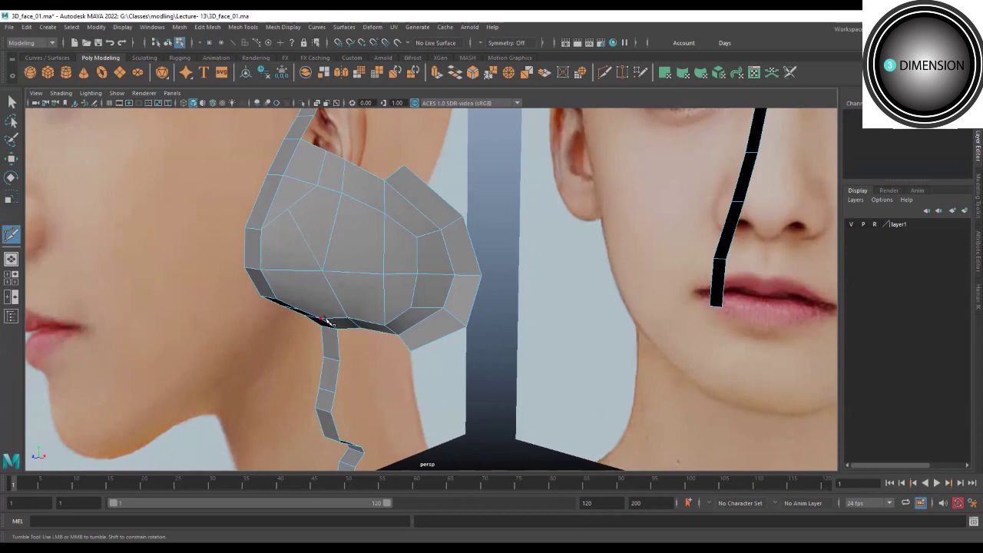
Pull cheek vertex 236 slightly down toward the reference.
key(w)
alt+drag(377, 285, 365, 244)
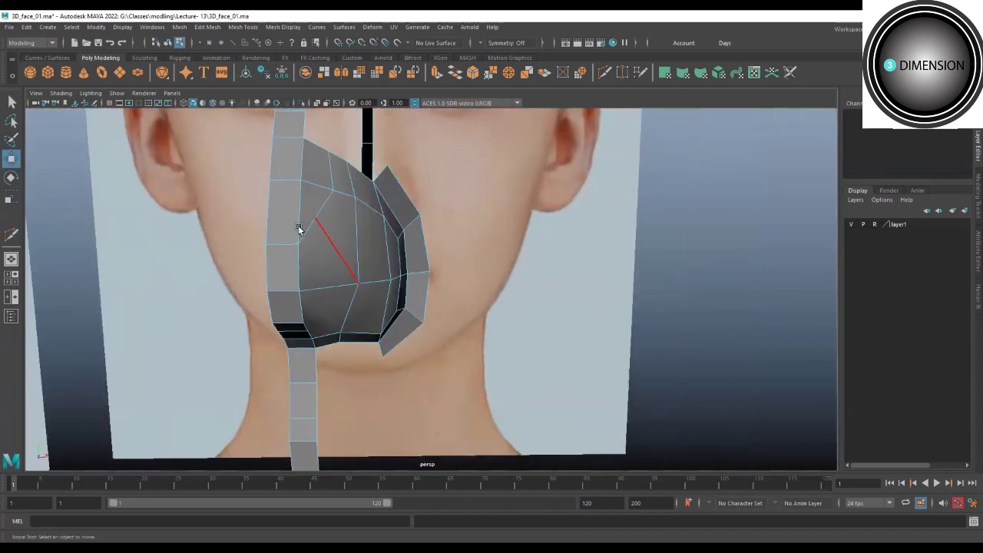
mouse_move(316, 218)
mouse_down()
mouse_move(332, 239)
mouse_move(312, 222)
mouse_move(323, 239)
mouse_move(307, 251)
mouse_move(344, 282)
mouse_move(299, 275)
mouse_up()
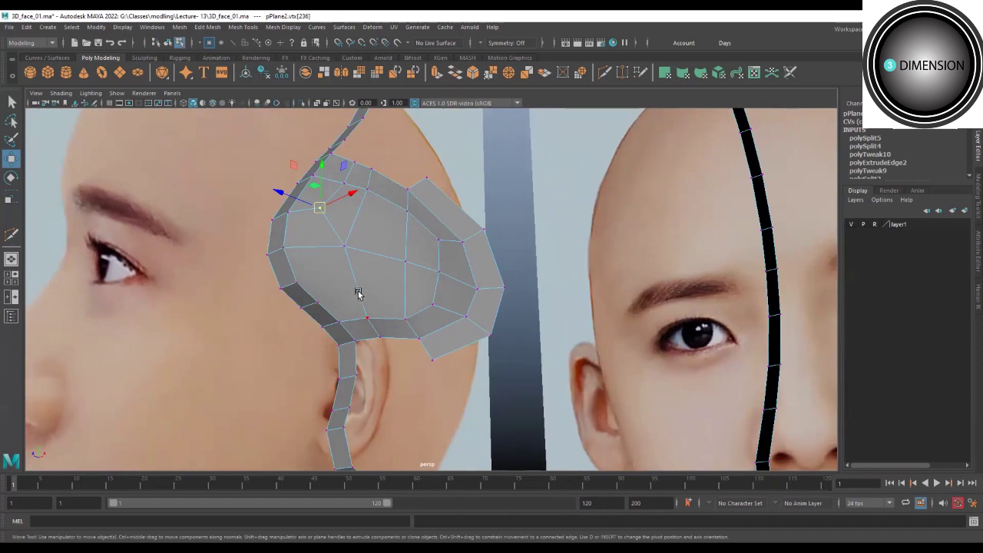
Delete the edge near the cheek patch's front and begin a horizontal cut across the patch.
alt+drag(431, 305, 309, 287)
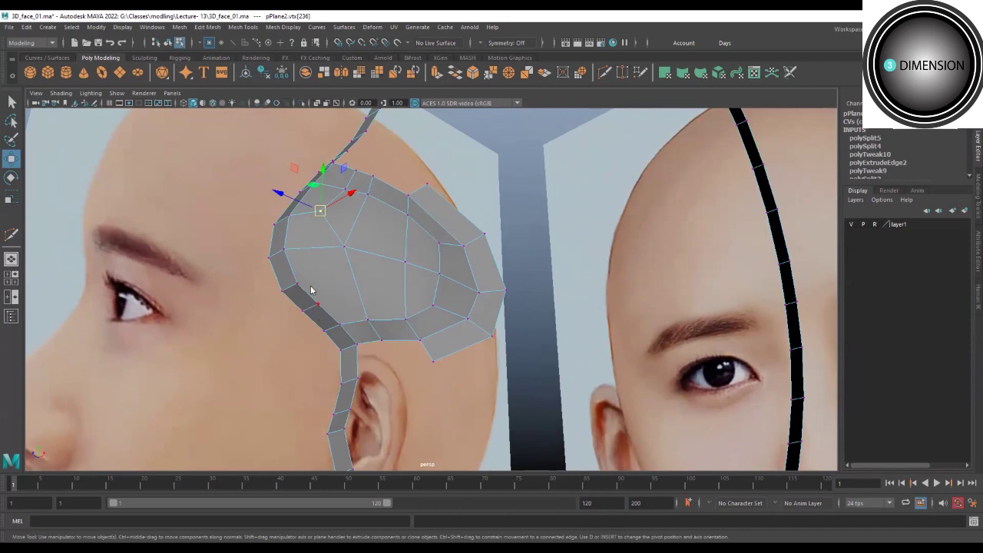
key(F10)
click(311, 296)
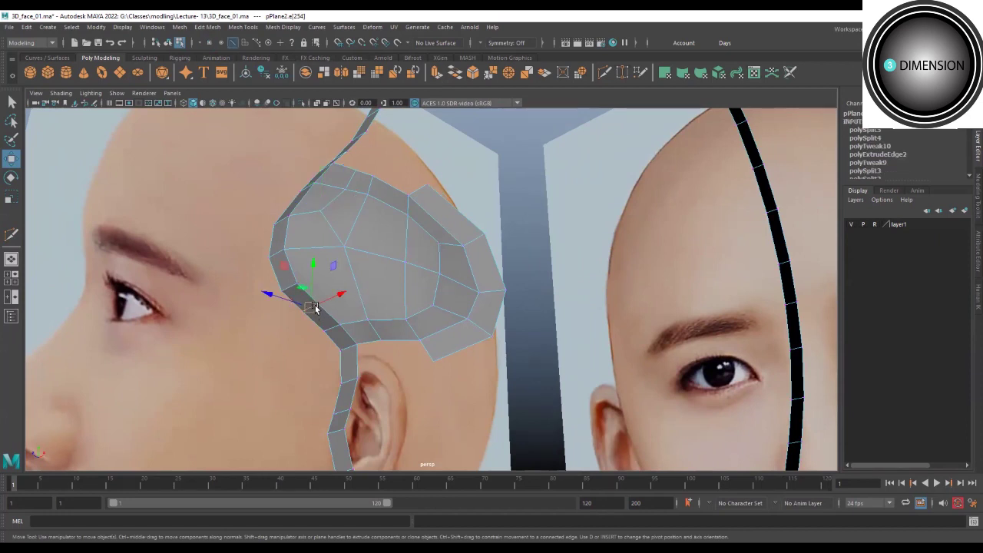
shift+right_drag(361, 325, 405, 302)
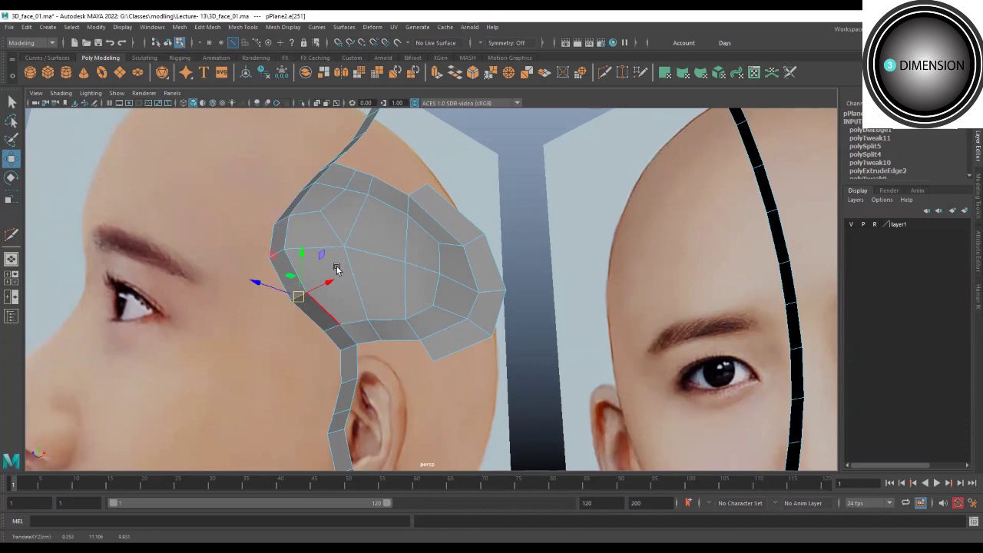
shift+right_drag(340, 301, 360, 288)
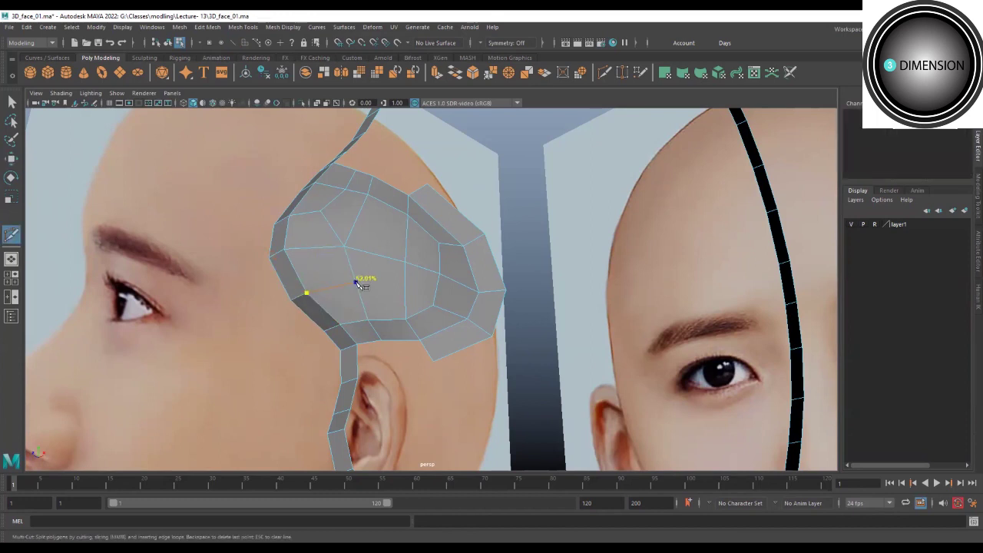
Complete the horizontal cut and raise a lower-edge vertex slightly.
click(405, 294)
key(Return)
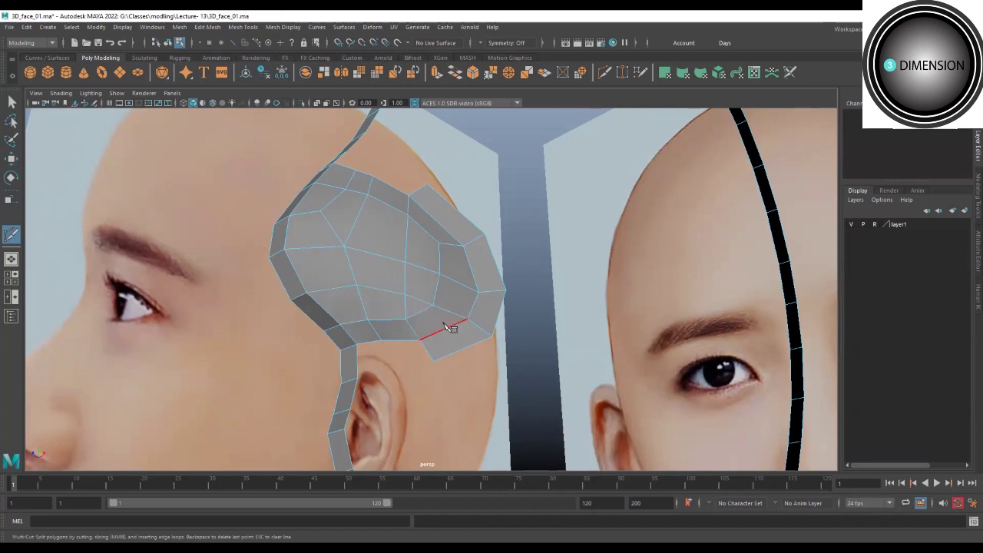
mouse_move(408, 303)
alt+mouse_down()
mouse_move(415, 317)
mouse_move(413, 248)
alt+mouse_up()
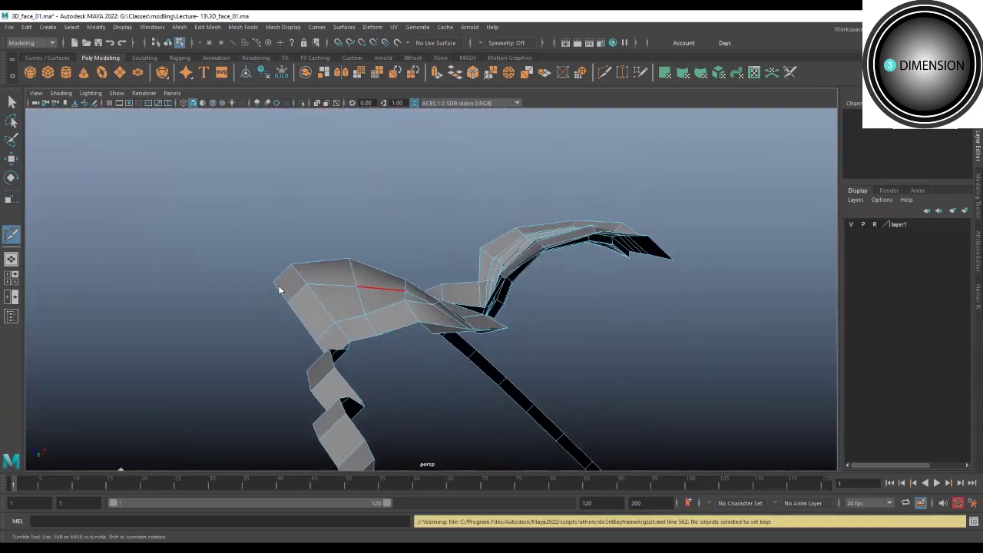
key(w)
click(358, 285)
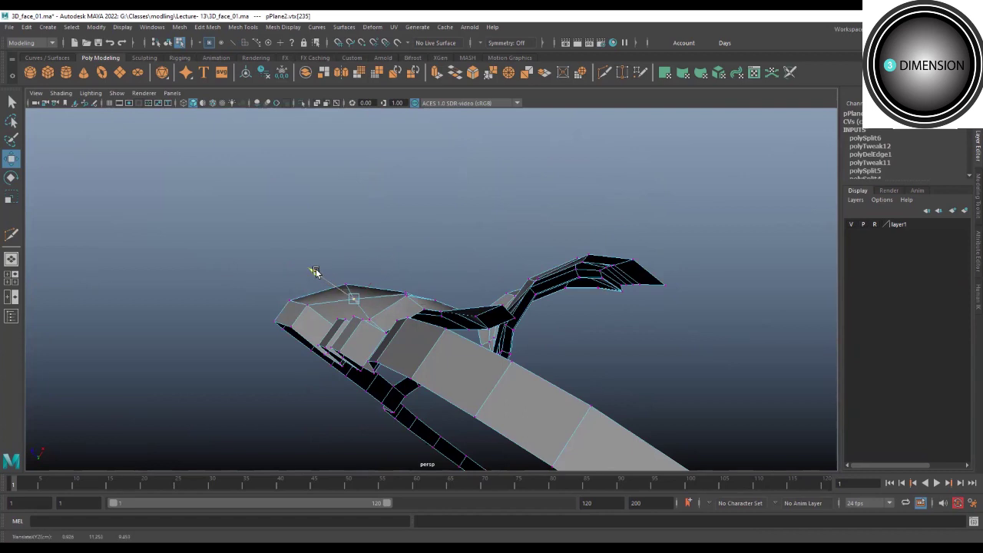
drag(315, 272, 369, 281)
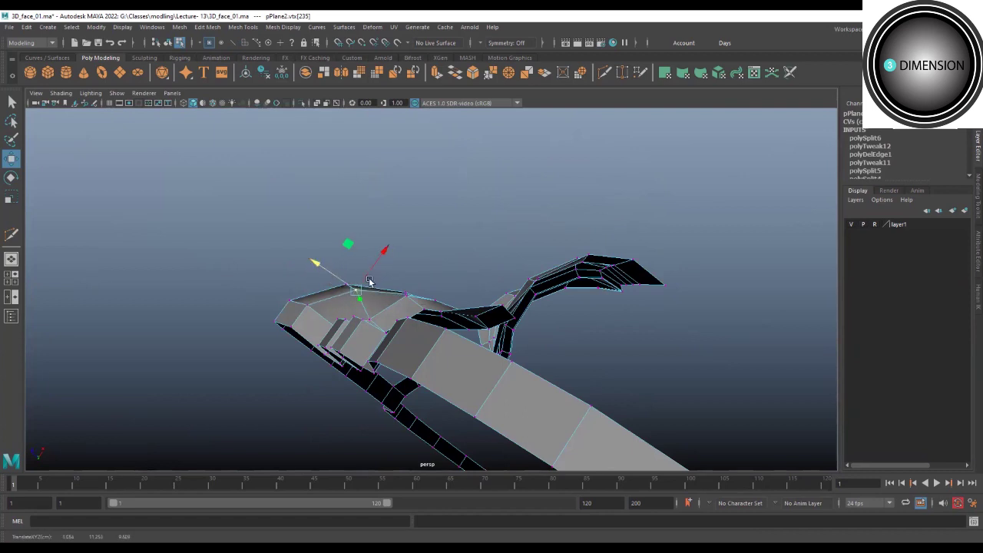
In side view, move vertices 224, 236 and 225 onto the reference's lower cheek profile.
key(bracketleft)
key(bracketleft)
key(bracketright)
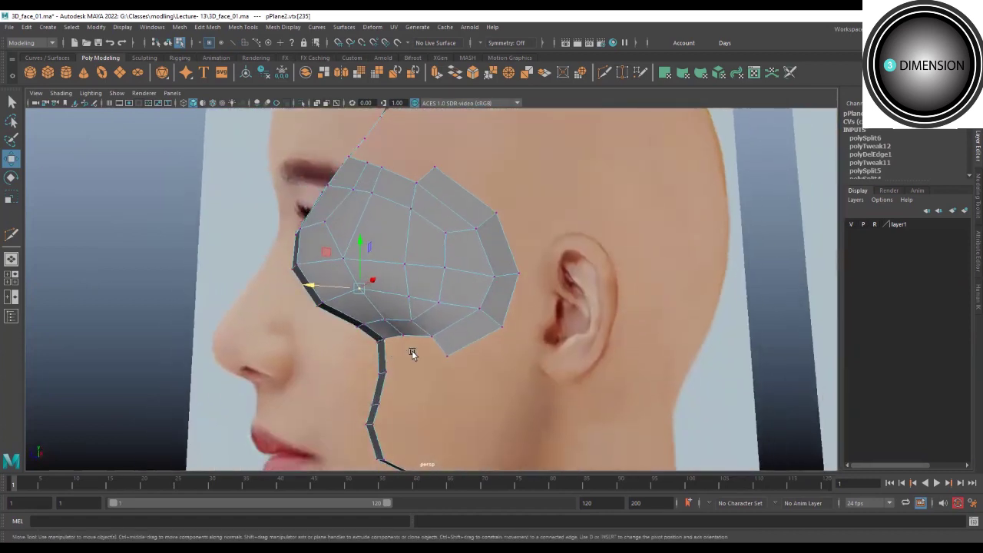
key(bracketleft)
drag(263, 297, 250, 315)
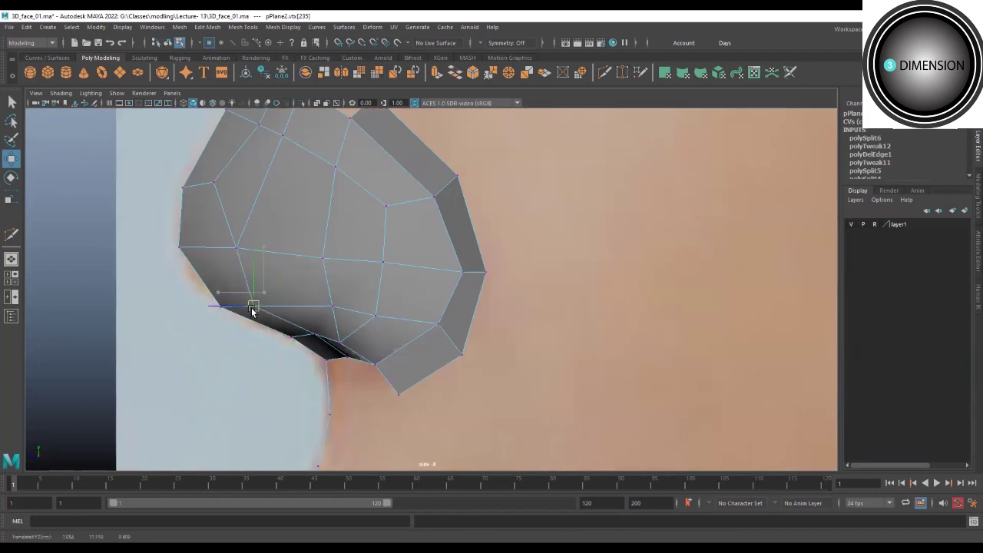
click(236, 247)
drag(236, 247, 216, 250)
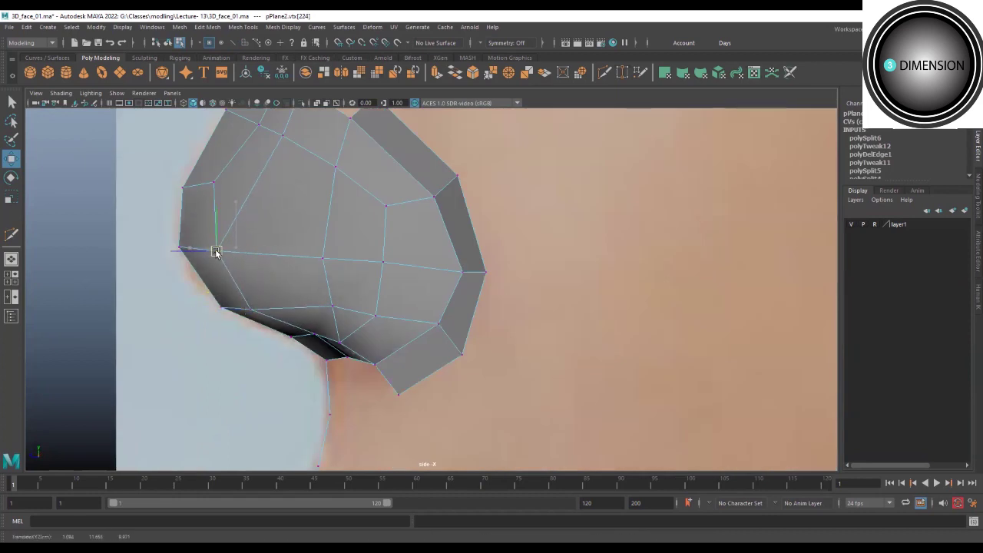
alt+middle_drag(240, 229, 255, 197)
mouse_move(226, 228)
mouse_down()
mouse_move(327, 237)
mouse_move(299, 246)
mouse_up()
click(339, 286)
drag(338, 286, 323, 298)
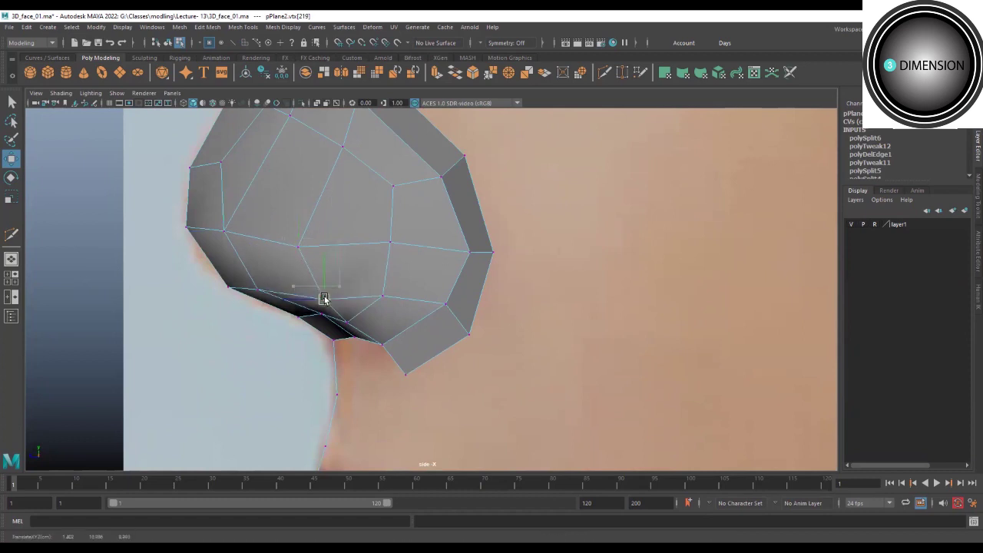
click(389, 242)
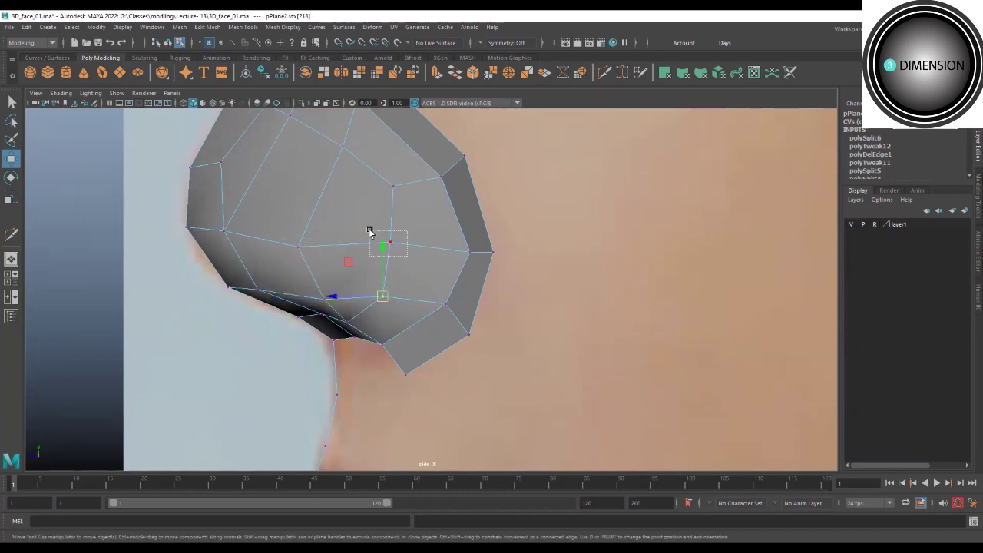
drag(380, 244, 390, 258)
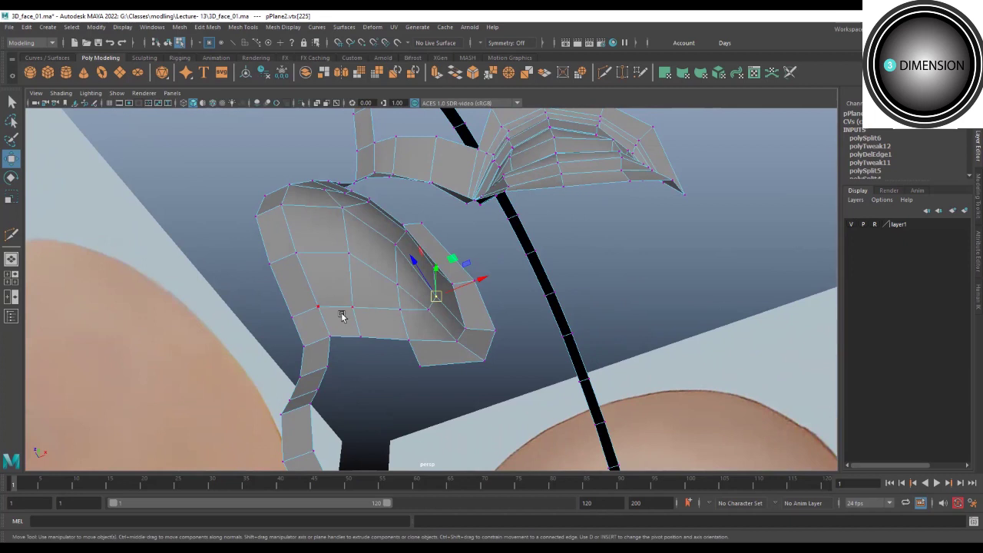
Extrude a group of patch faces and scale them into a recessed opening.
key(F11)
drag(412, 291, 377, 321)
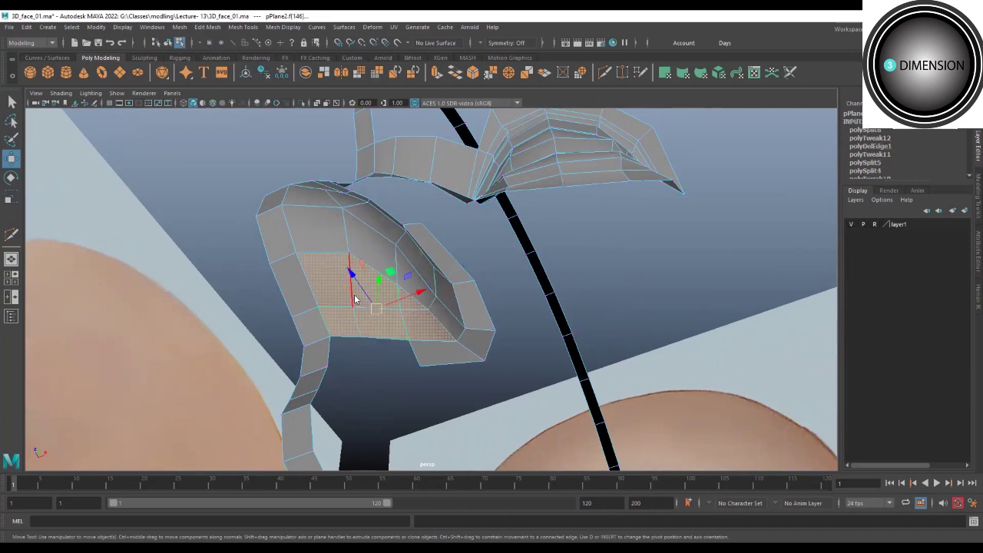
key(ctrl+e)
mouse_move(375, 308)
mouse_down()
mouse_move(343, 330)
mouse_move(463, 345)
mouse_up()
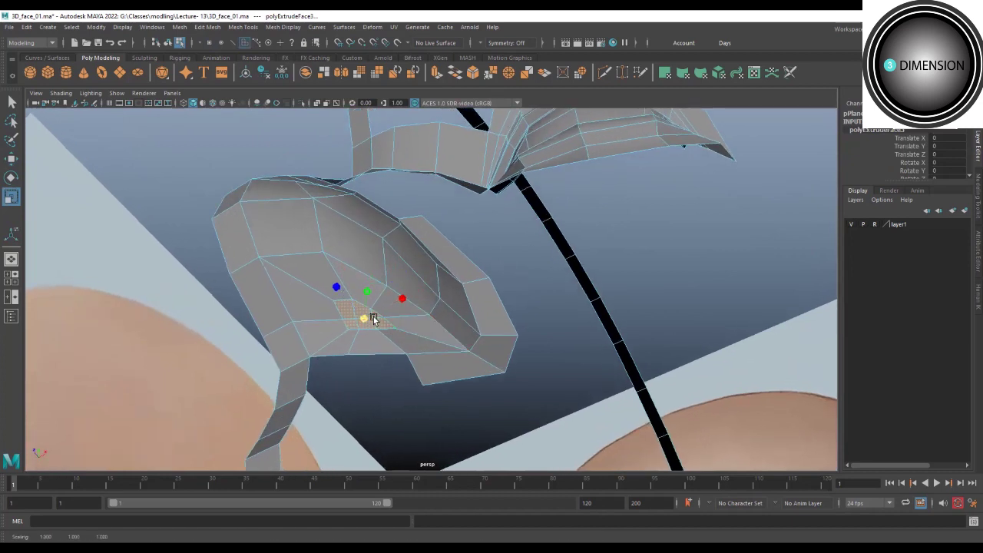
mouse_move(369, 319)
mouse_down()
mouse_move(313, 325)
mouse_move(331, 358)
mouse_move(394, 329)
mouse_move(371, 172)
mouse_move(399, 213)
mouse_move(407, 169)
mouse_up()
key(w)
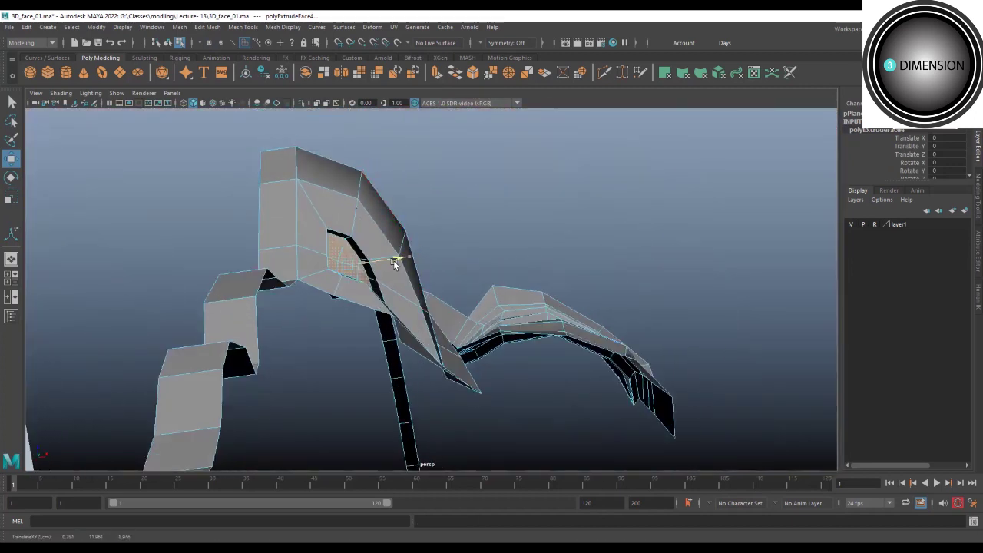
mouse_move(394, 261)
alt+mouse_down()
mouse_move(340, 300)
mouse_move(325, 260)
alt+mouse_up()
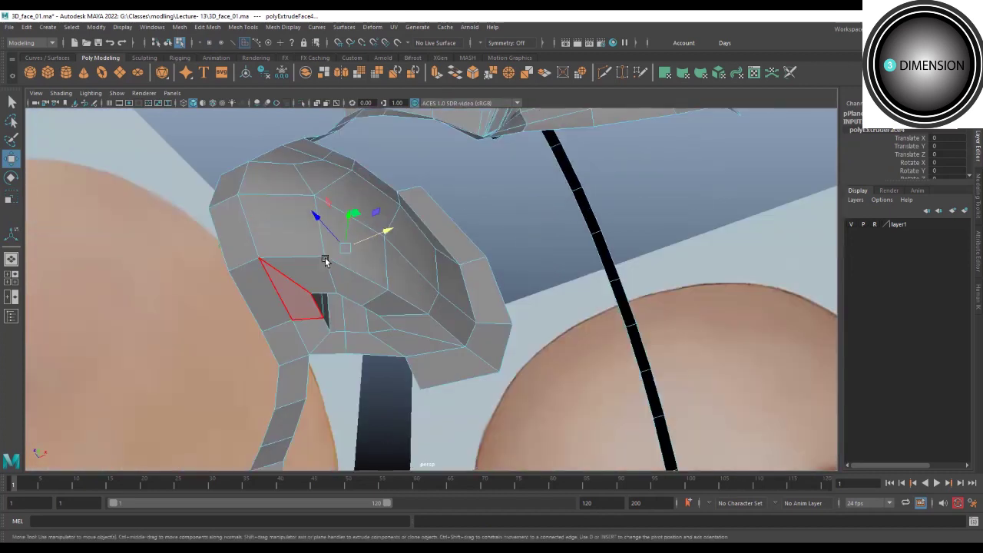
Bevel the thin sliver edge of the opening at fraction 0.5, one segment.
click(331, 319)
alt+drag(391, 332, 328, 317)
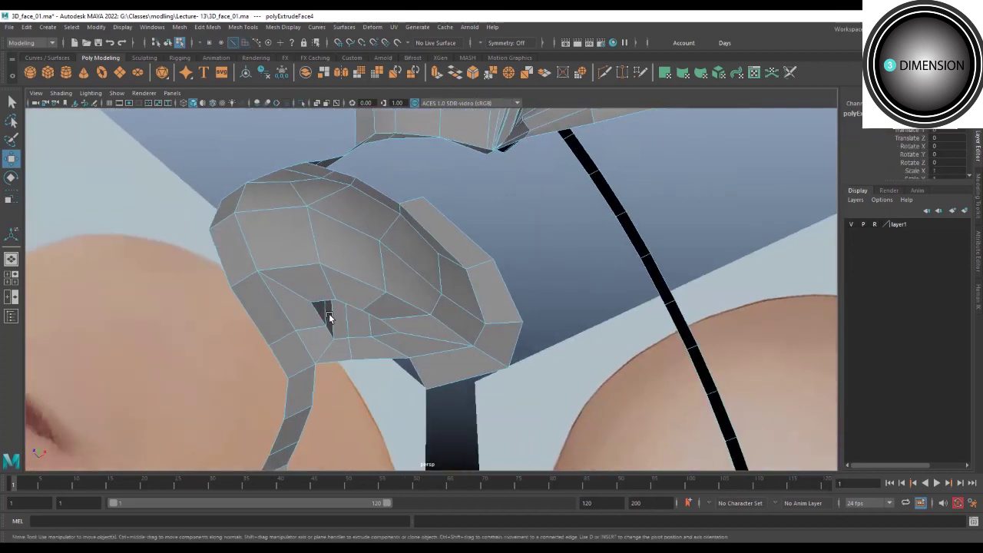
click(319, 319)
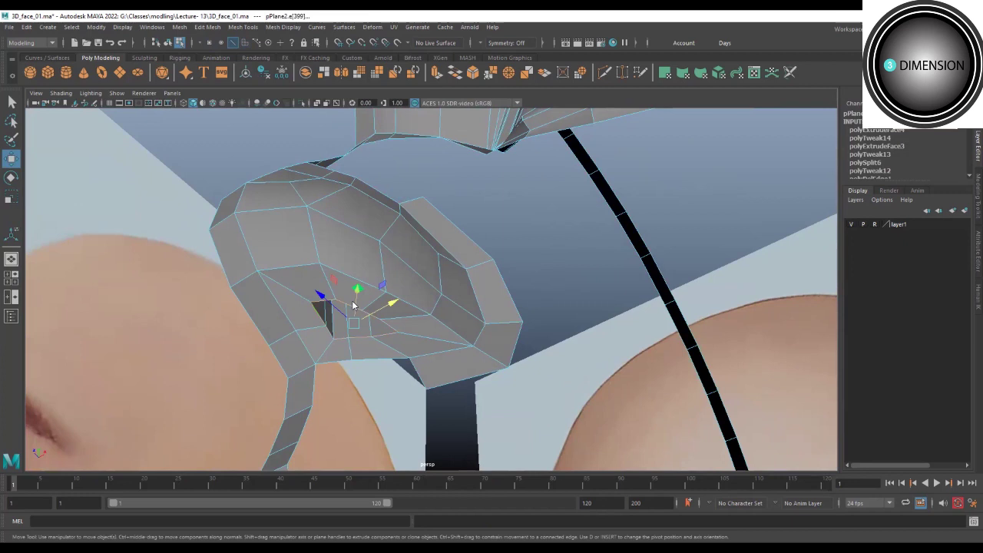
key(ctrl+b)
mouse_move(390, 297)
alt+mouse_down()
mouse_move(318, 259)
mouse_move(300, 297)
mouse_move(372, 298)
alt+mouse_up()
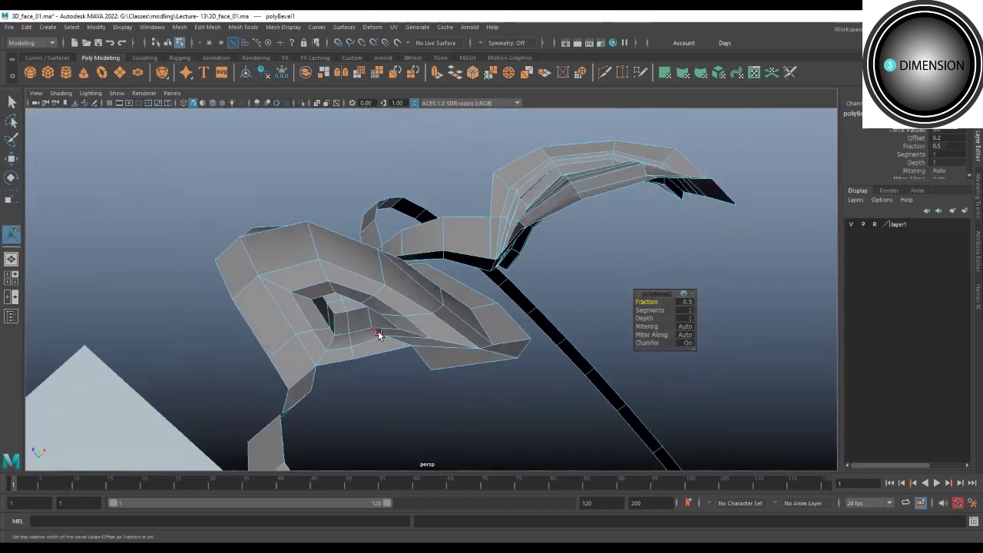
Reposition the edges around the bevelled nostril opening one at a time with Move.
click(378, 334)
key(w)
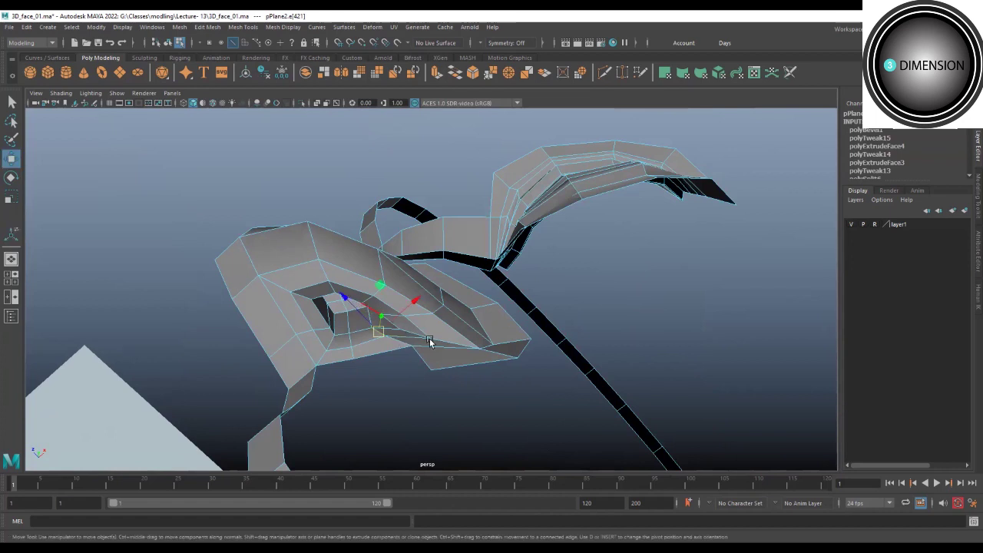
click(421, 338)
alt+drag(421, 338, 416, 348)
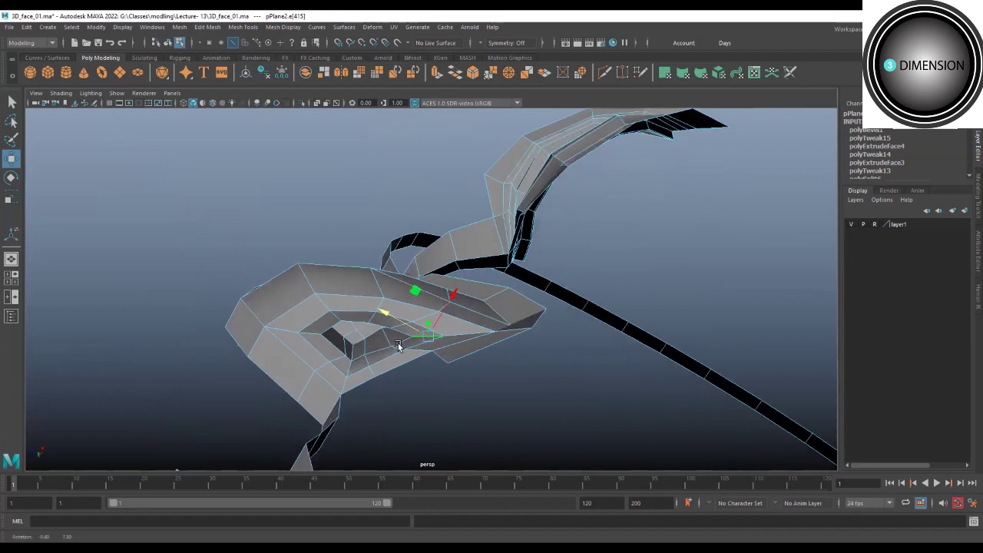
alt+drag(367, 335, 330, 342)
click(351, 343)
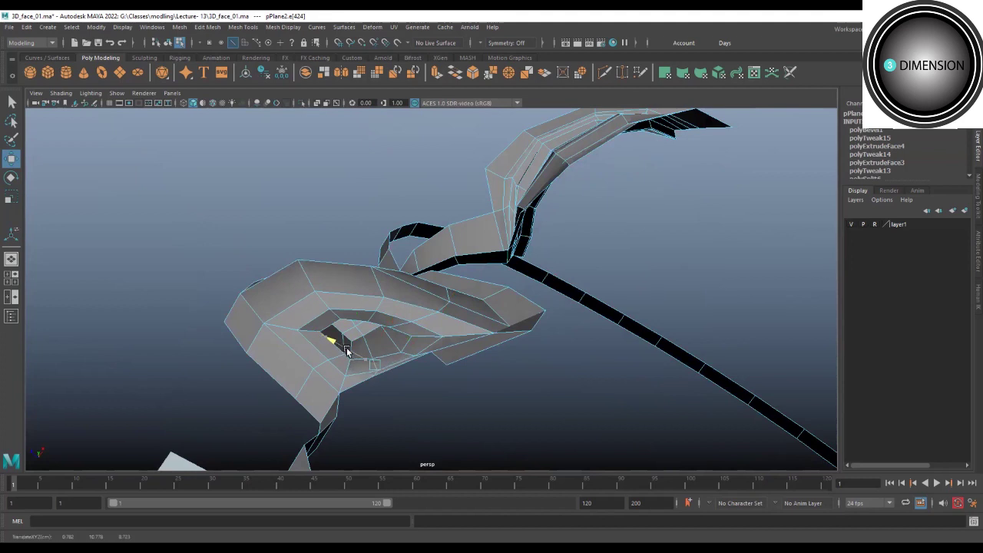
alt+drag(415, 320, 393, 328)
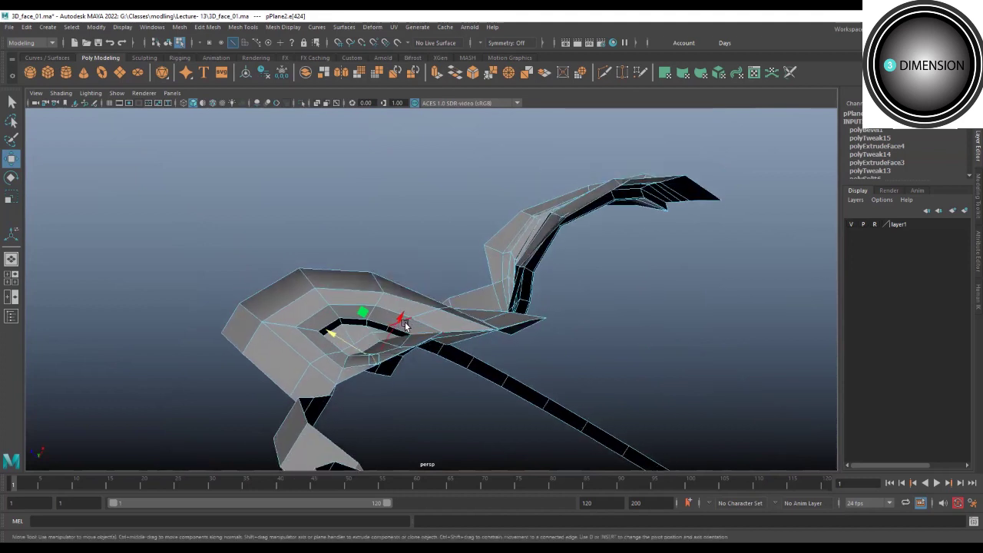
click(392, 330)
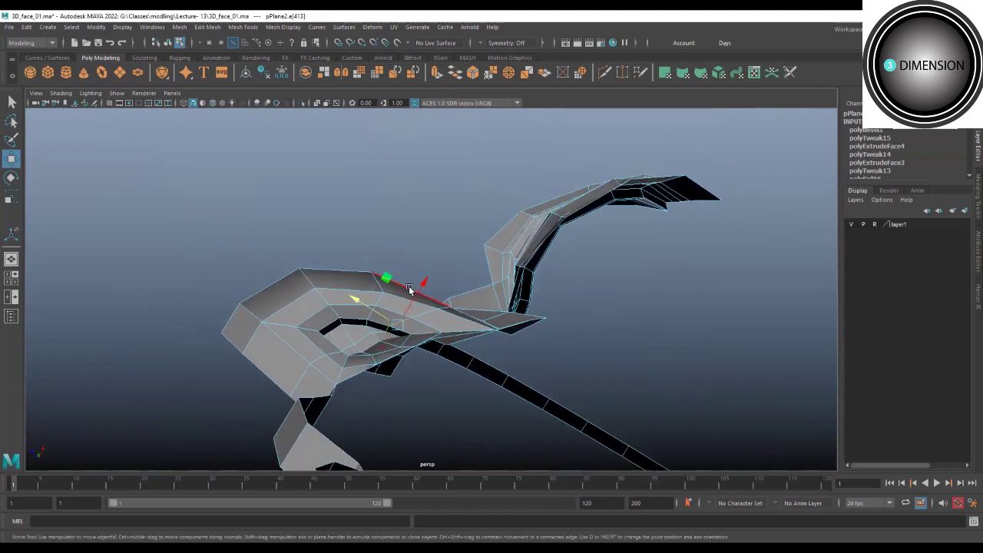
click(366, 324)
mouse_move(401, 302)
alt+mouse_down()
mouse_move(378, 321)
mouse_move(412, 375)
mouse_move(536, 242)
alt+mouse_up()
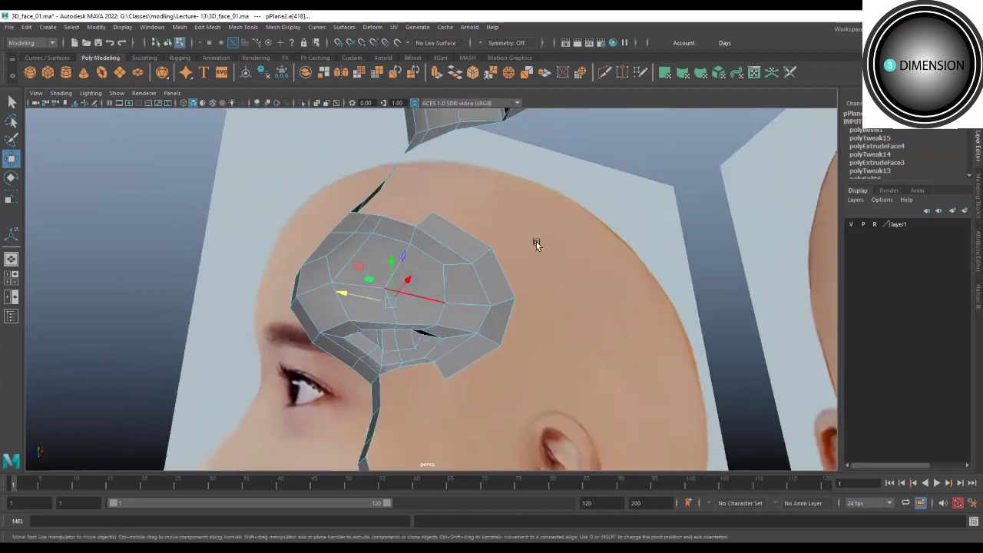
In front view, raise the nose wing's lower-corner vertex slightly along Y to match the reference.
key(F8)
mouse_move(260, 324)
alt+mouse_down()
mouse_move(393, 303)
mouse_move(423, 330)
mouse_move(433, 302)
alt+mouse_up()
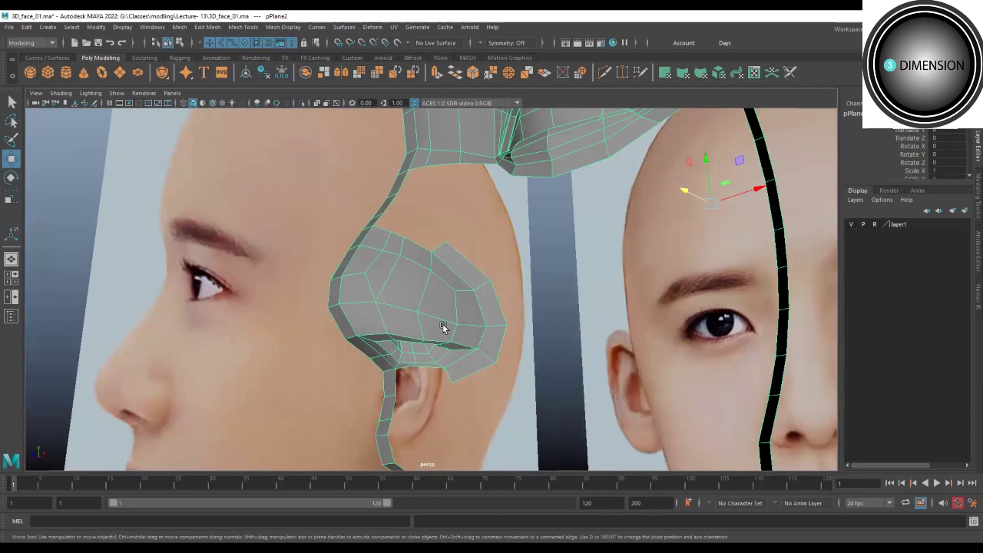
mouse_move(463, 299)
alt+mouse_down()
mouse_move(411, 300)
mouse_move(431, 312)
mouse_move(446, 268)
mouse_move(436, 329)
alt+mouse_up()
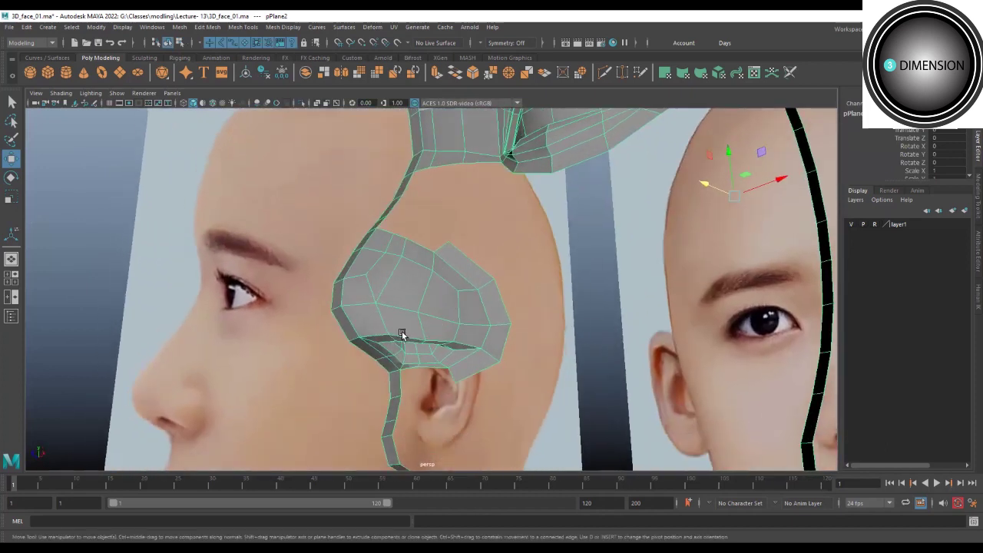
key(space)
drag(422, 307, 419, 339)
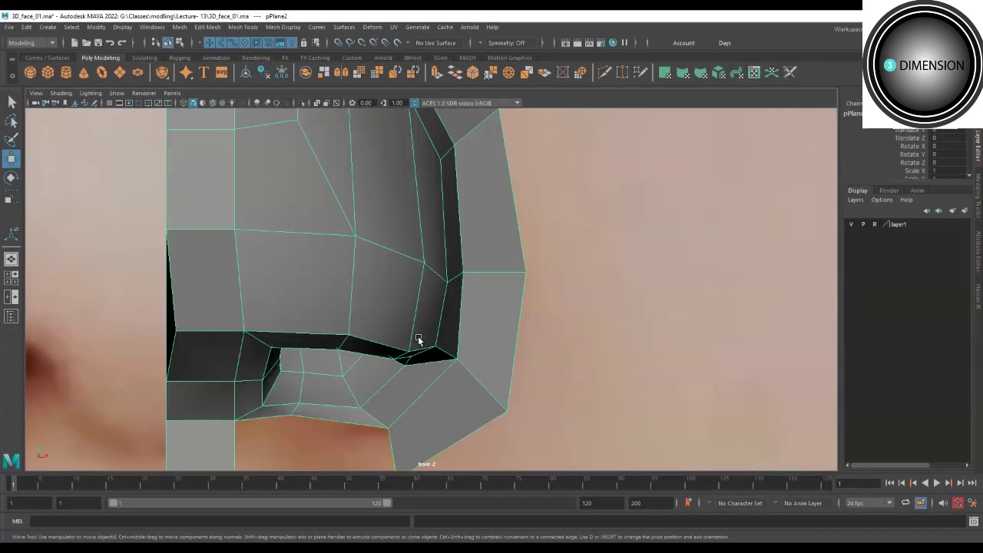
click(408, 355)
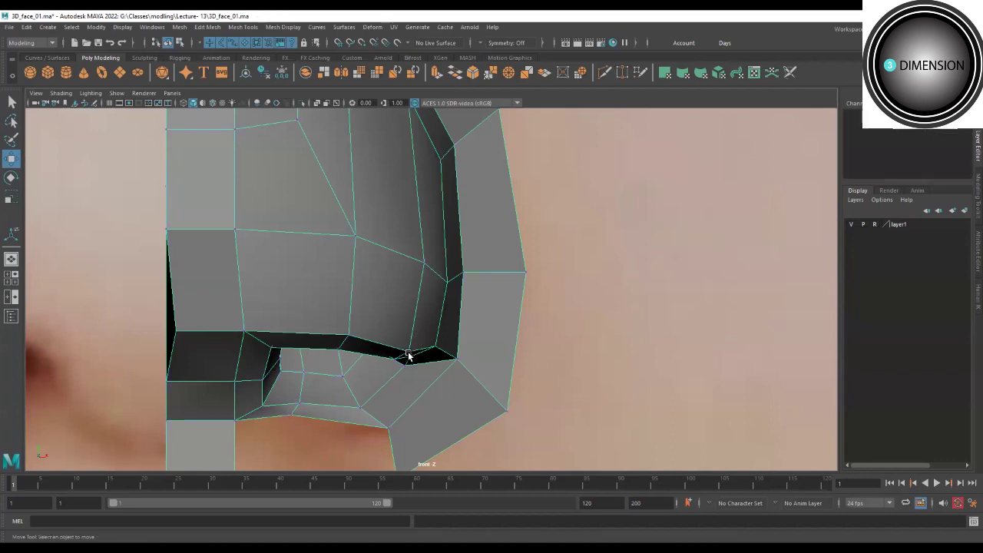
click(348, 336)
click(408, 355)
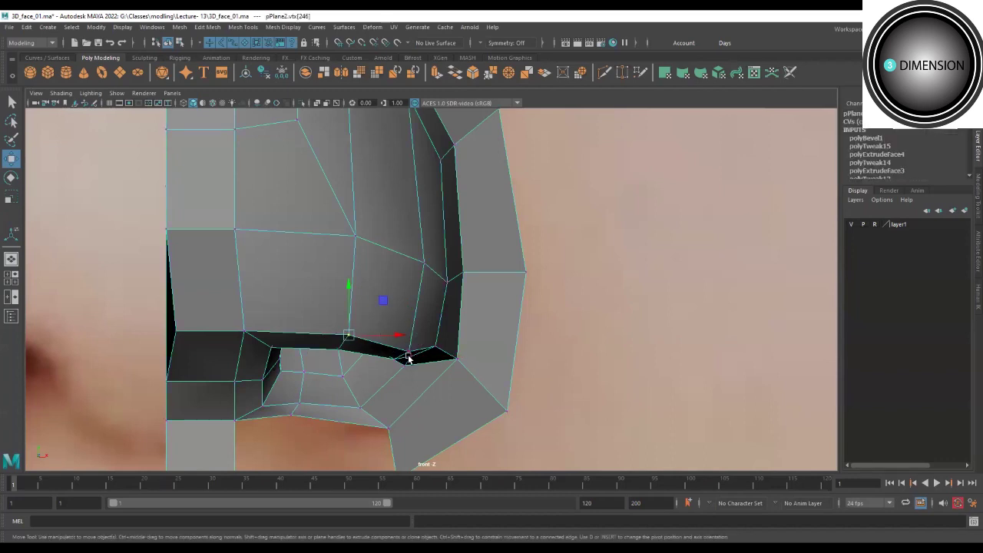
drag(408, 298, 408, 303)
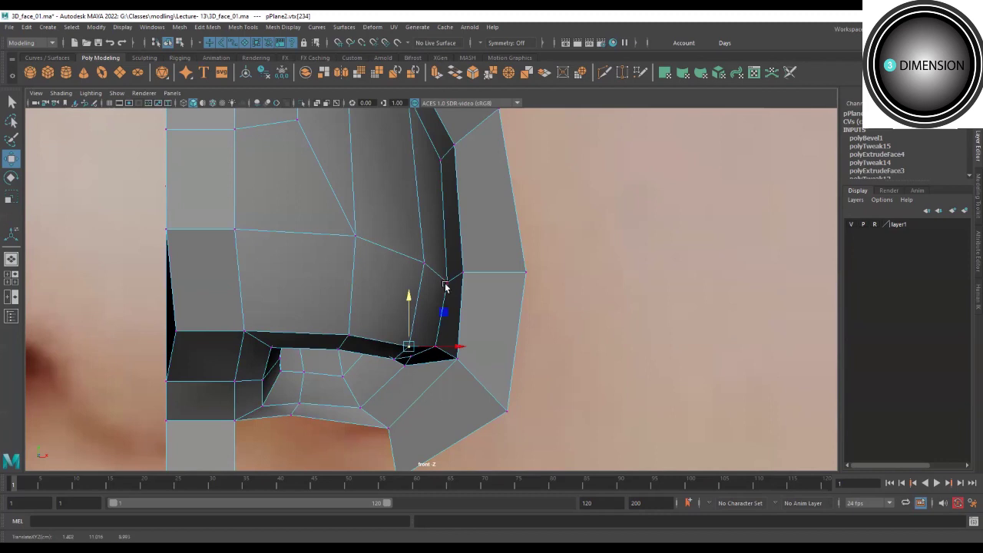
alt+middle_drag(432, 261, 419, 335)
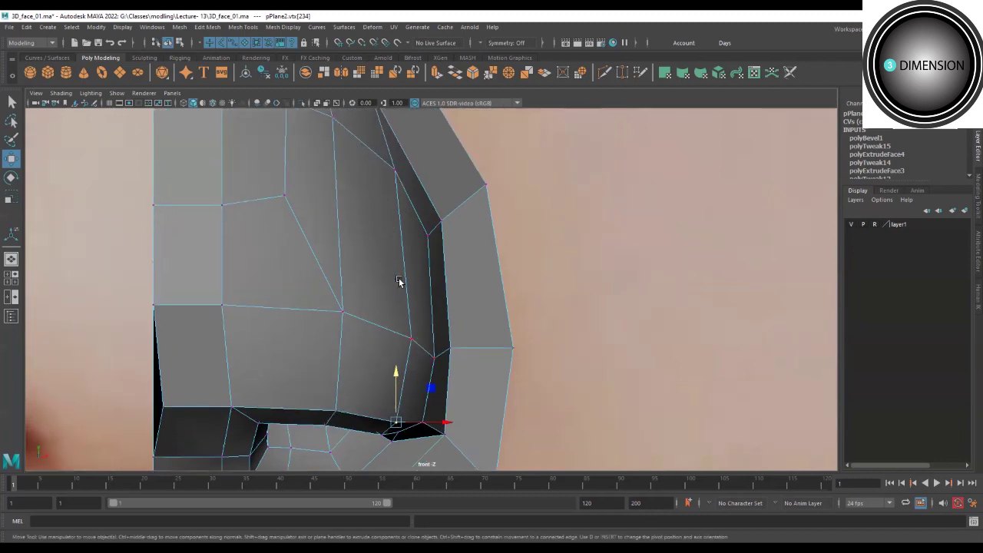
key(space)
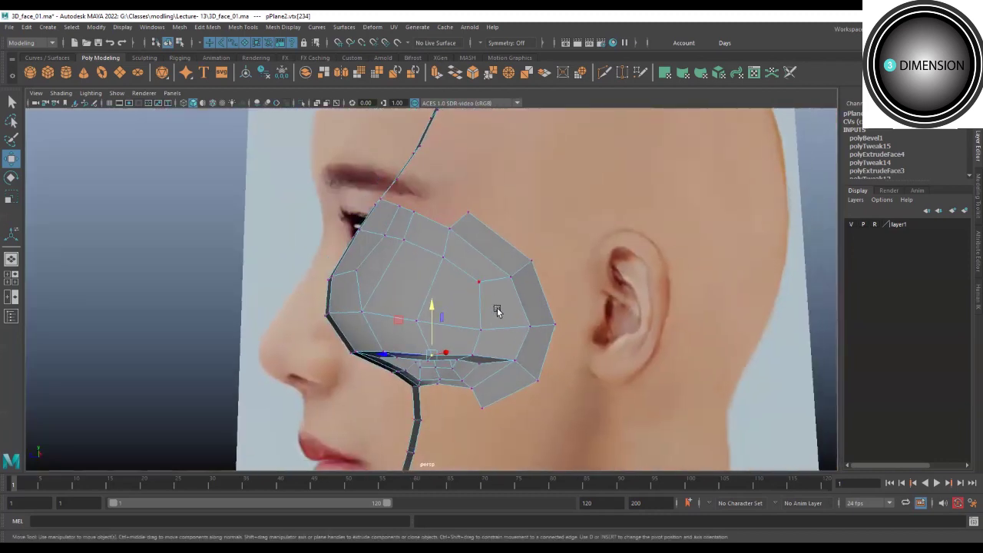
Select the side faces of the nose wing in face mode.
key(F11)
click(495, 336)
click(446, 333)
shift+click(496, 315)
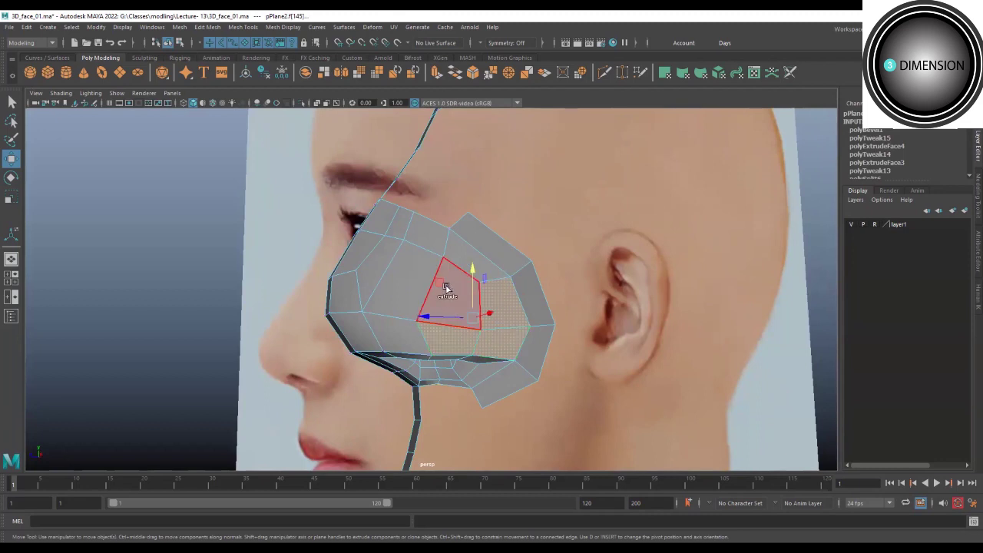
shift+click(446, 287)
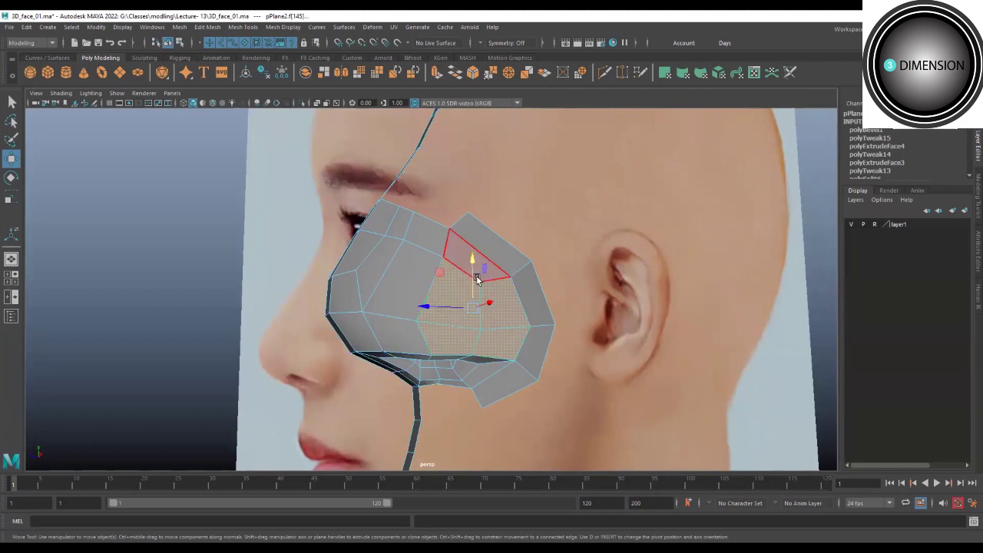
shift+click(475, 278)
Extrude the selected nose-side faces into a new inset section.
mouse_move(469, 286)
alt+mouse_down()
mouse_move(509, 297)
mouse_move(507, 257)
mouse_move(484, 318)
mouse_move(491, 329)
mouse_move(484, 308)
mouse_move(454, 299)
alt+mouse_up()
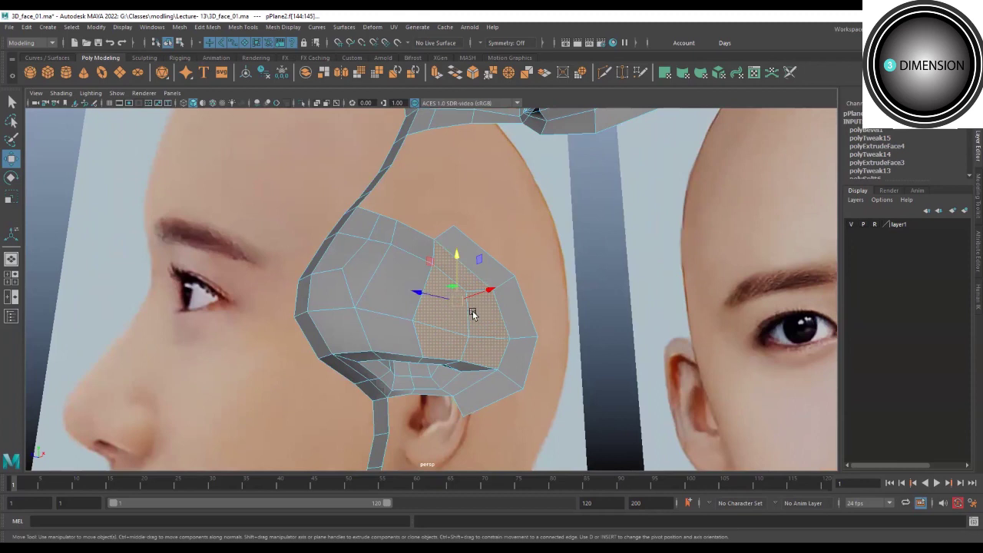
alt+drag(473, 311, 451, 300)
shift+right_click(451, 300)
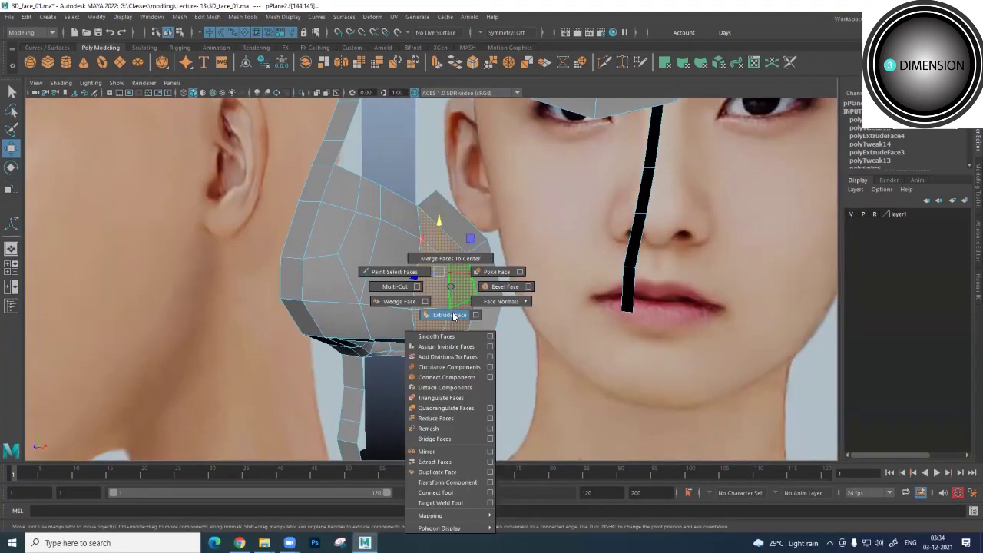
click(459, 313)
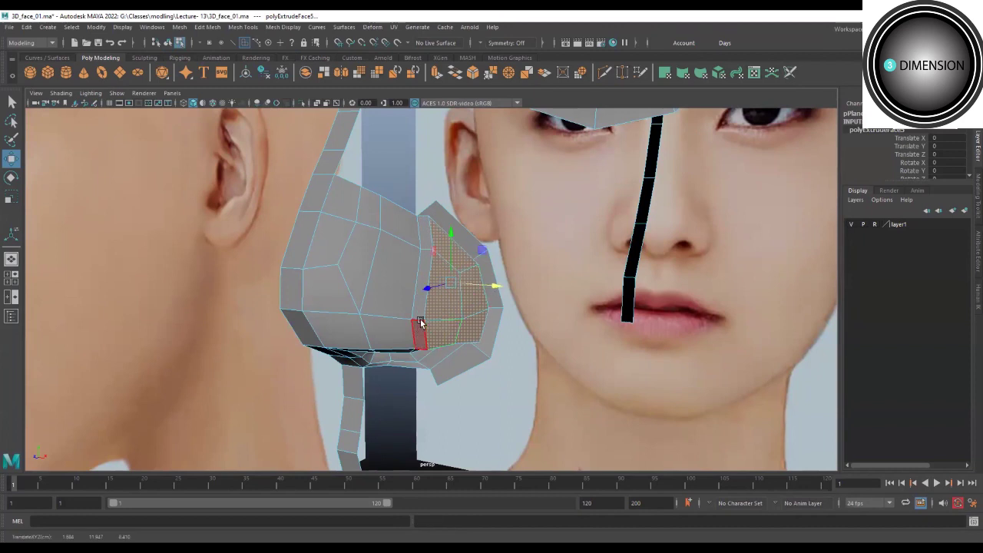
mouse_move(428, 250)
alt+mouse_down()
mouse_move(541, 306)
mouse_move(525, 294)
alt+mouse_up()
key(r)
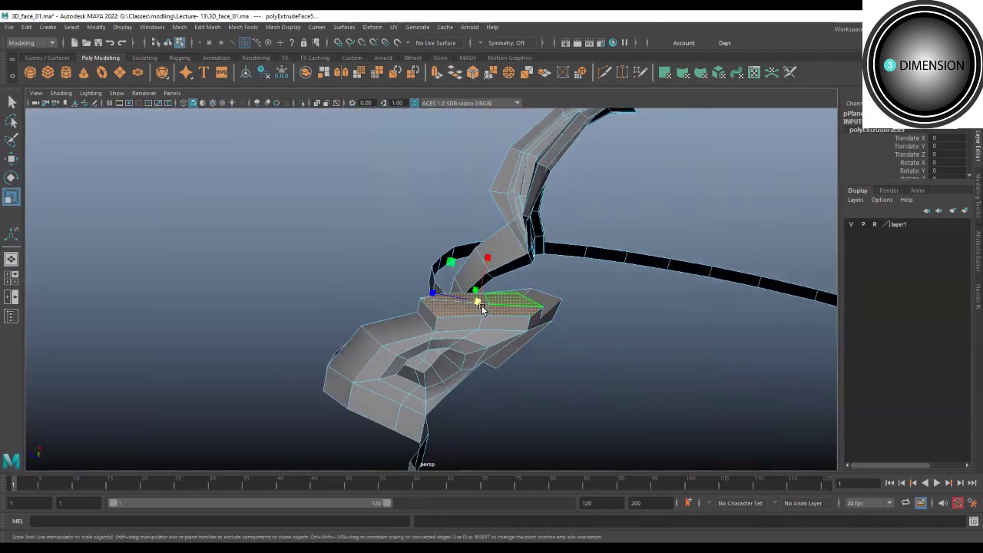
alt+drag(468, 316, 501, 373)
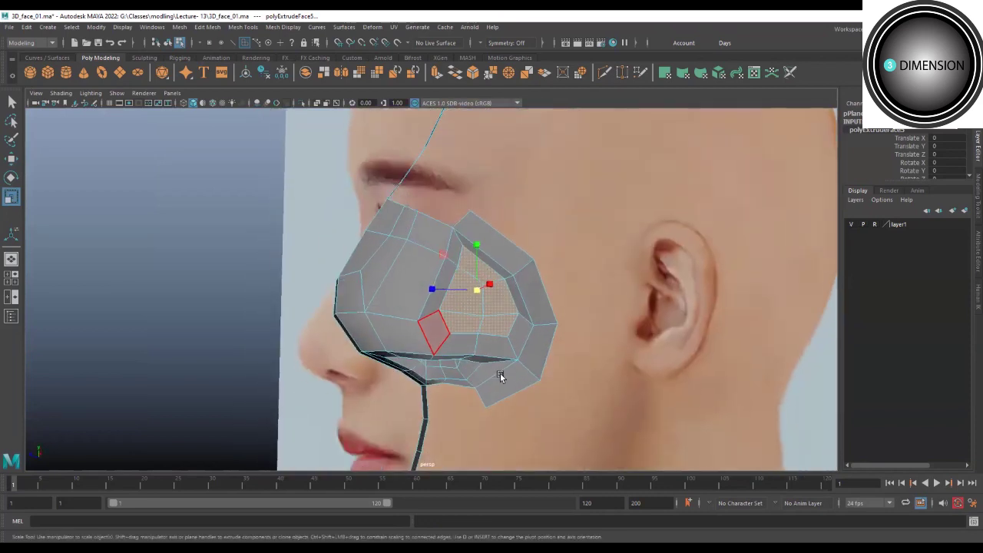
drag(572, 345, 493, 343)
In side view, push the extruded nose-wing faces back along Z to carve a crease.
key(w)
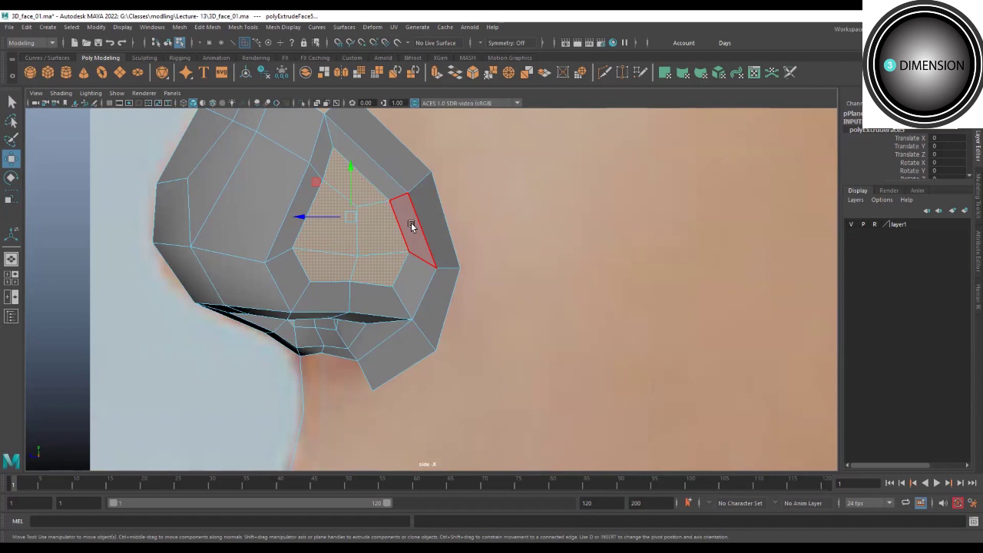
drag(301, 217, 313, 218)
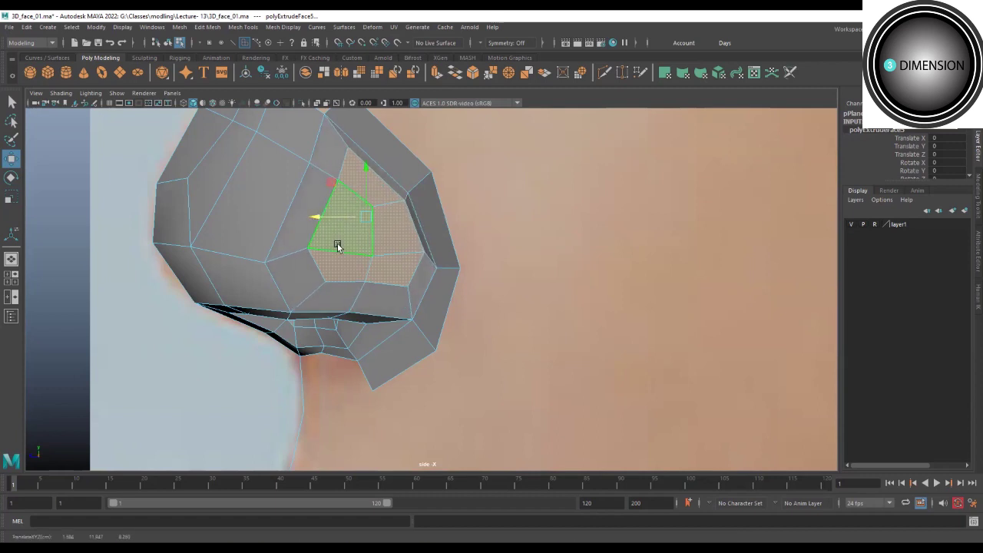
mouse_move(337, 246)
alt+mouse_down()
mouse_move(457, 301)
mouse_move(492, 359)
alt+mouse_up()
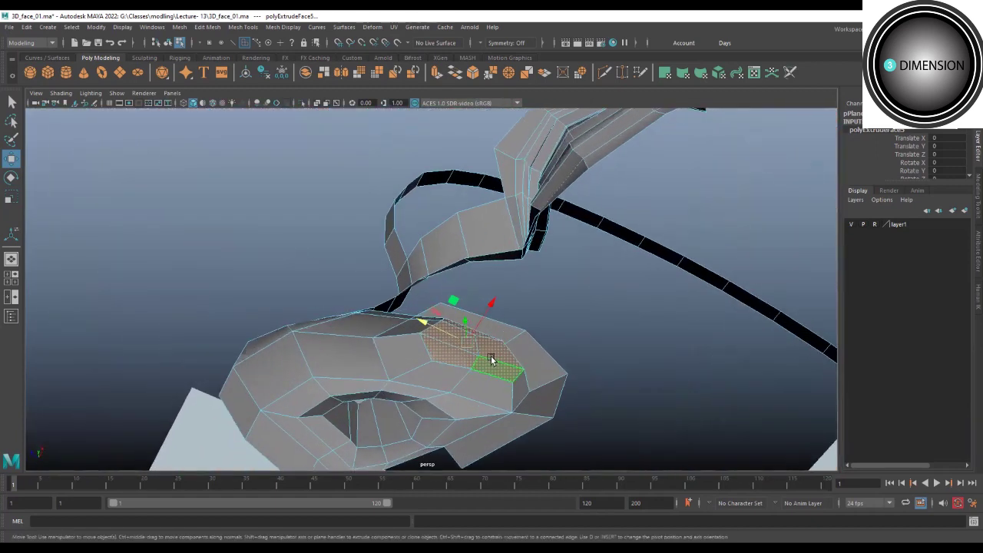
click(503, 304)
mouse_move(503, 321)
alt+mouse_down()
mouse_move(479, 340)
mouse_move(454, 387)
mouse_move(529, 335)
mouse_move(408, 304)
mouse_move(369, 345)
mouse_move(397, 331)
alt+mouse_up()
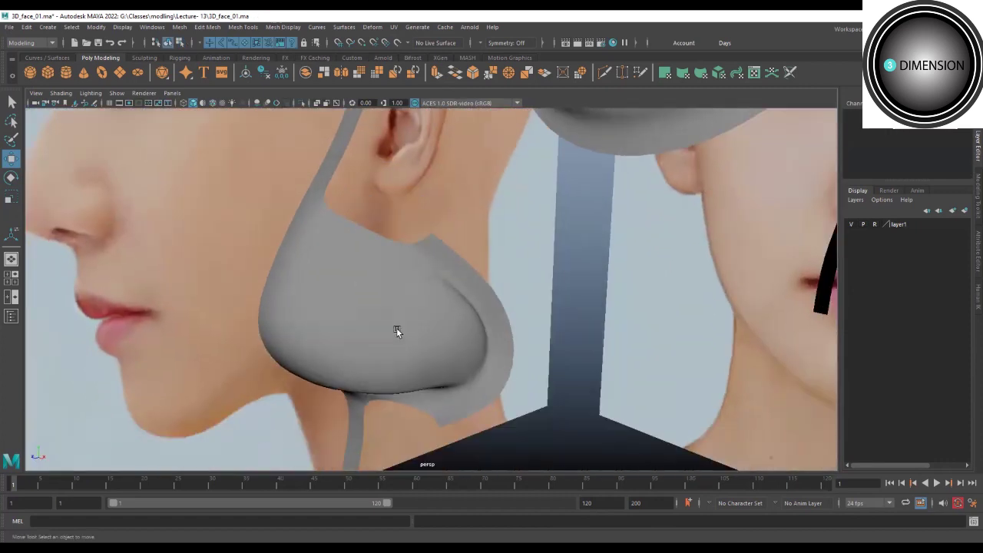
Switch to the front view, save the scene, and display the nose as its low-poly cage.
drag(478, 330, 247, 343)
scroll(376, 326, up, 5)
scroll(401, 295, up, 3)
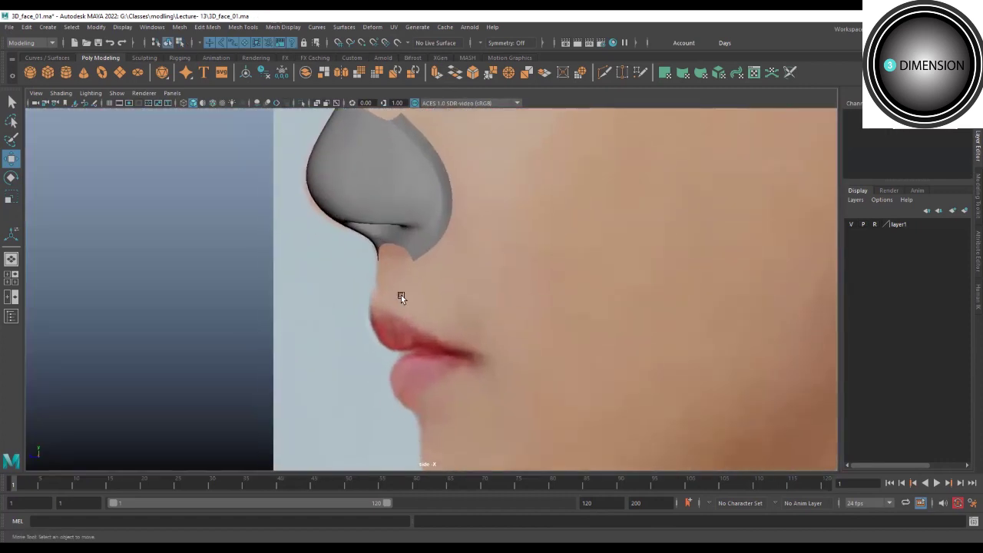
drag(379, 302, 380, 353)
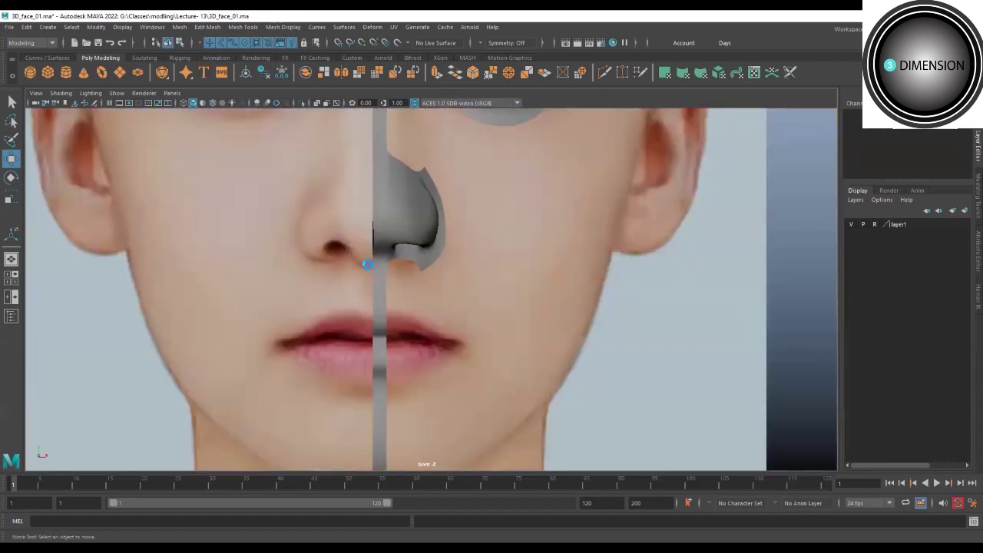
key(ctrl+s)
scroll(588, 338, down, 3)
scroll(579, 310, up, 2)
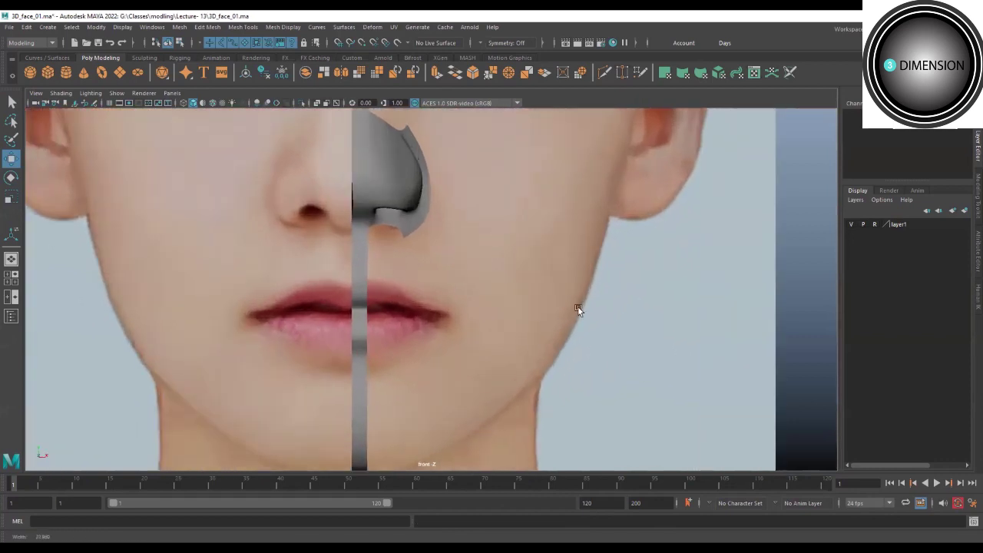
scroll(402, 287, up, 3)
scroll(413, 296, up, 2)
click(413, 296)
scroll(413, 338, up, 2)
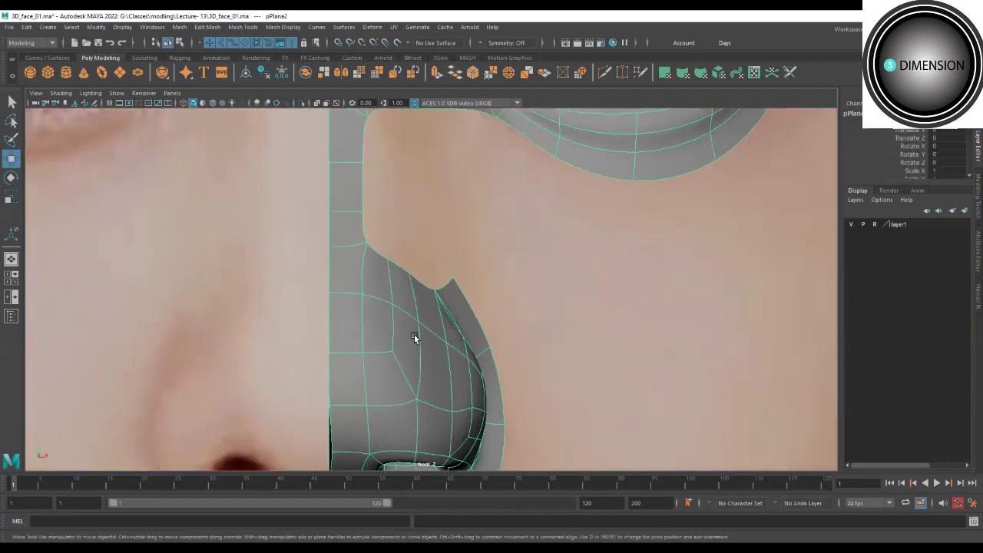
key(1)
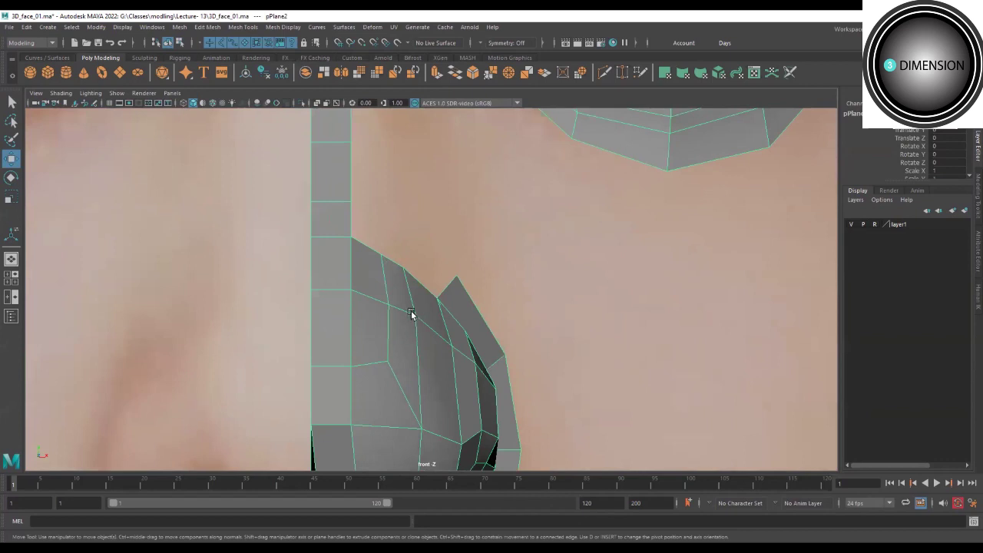
Move nose-wing vertices toward the front reference's nose outline.
key(F9)
click(410, 314)
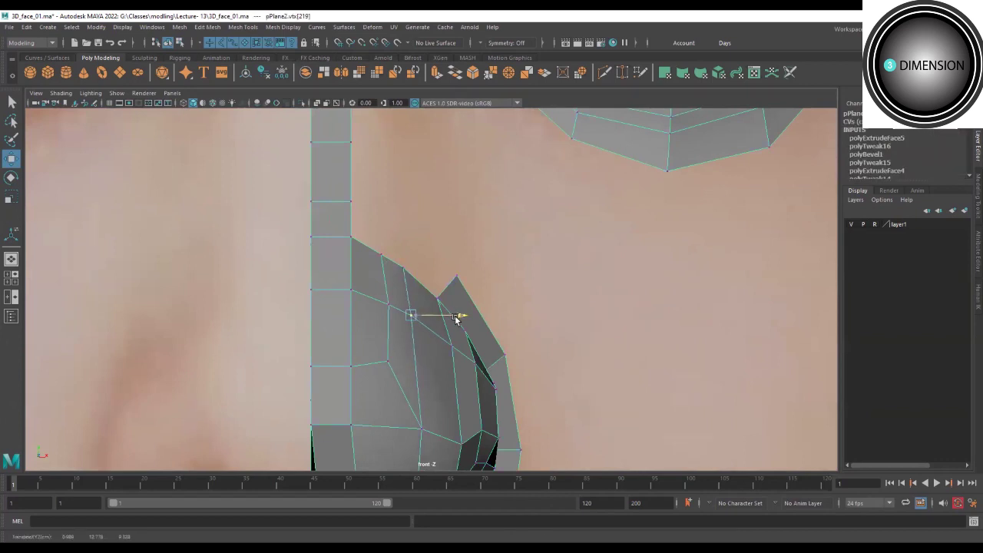
drag(390, 305, 381, 301)
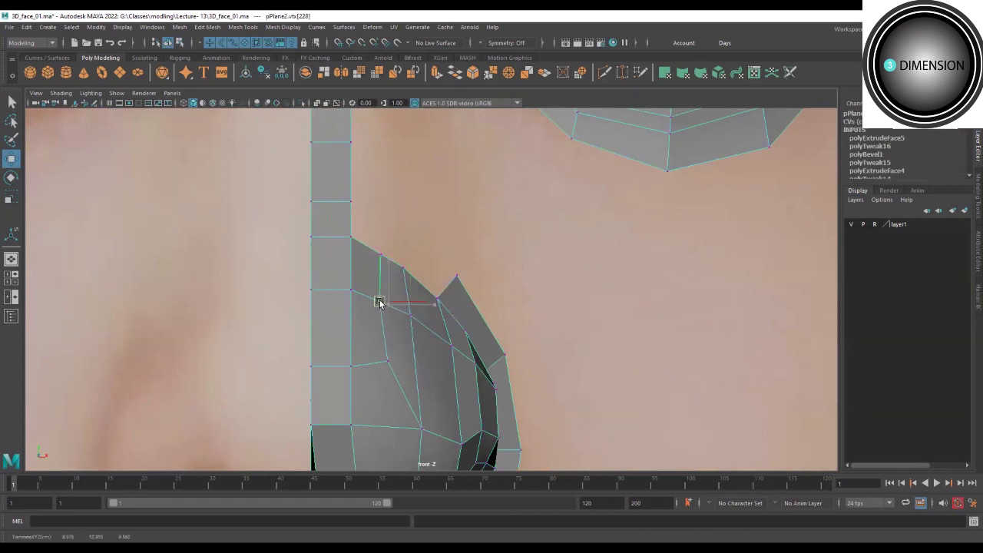
click(451, 346)
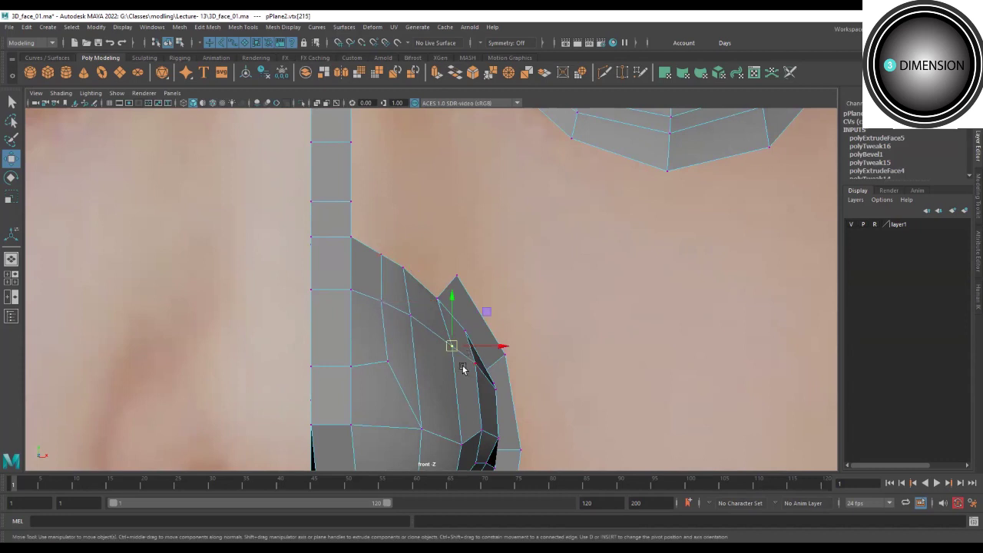
alt+middle_drag(470, 445, 464, 363)
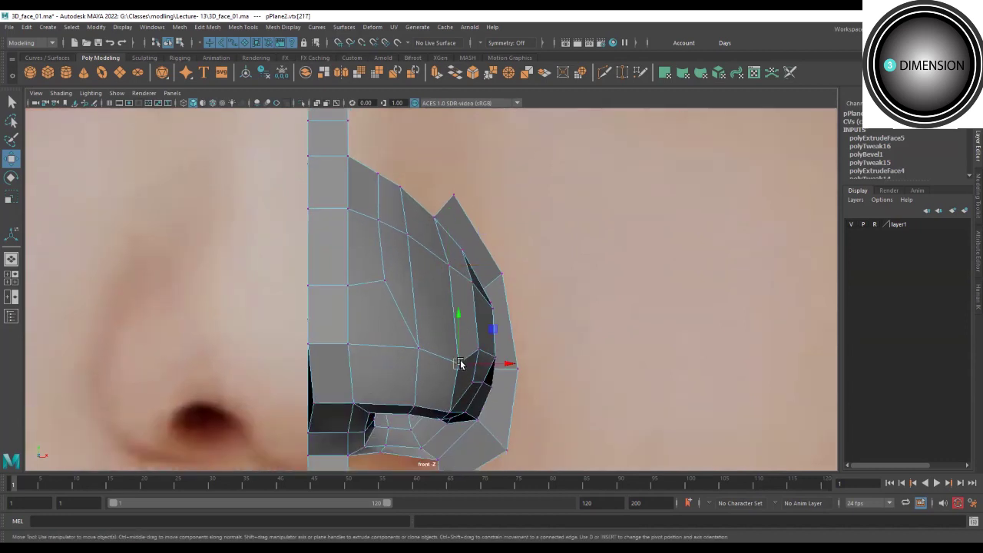
drag(460, 364, 458, 350)
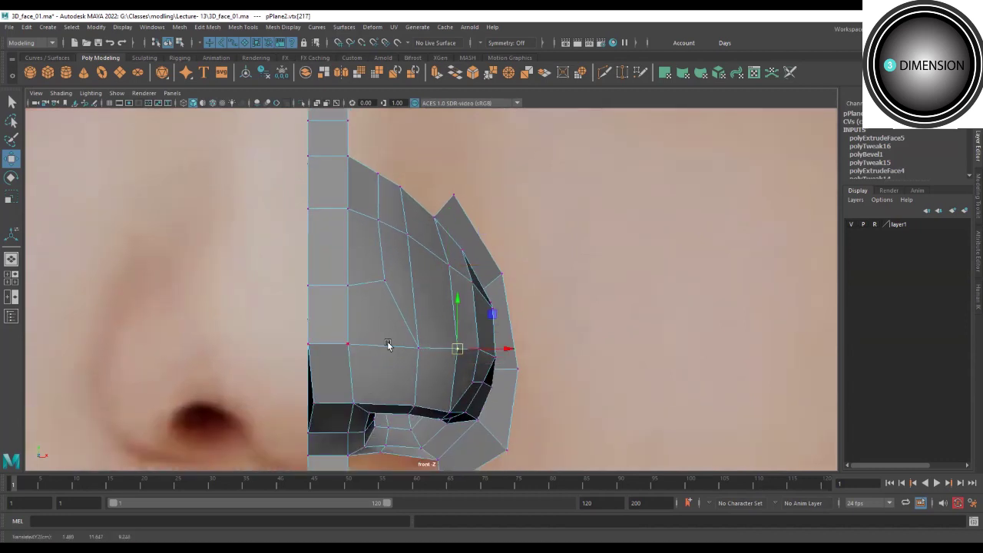
Nudge vertices at the nose base, side and under the nostril to follow the reference.
click(367, 402)
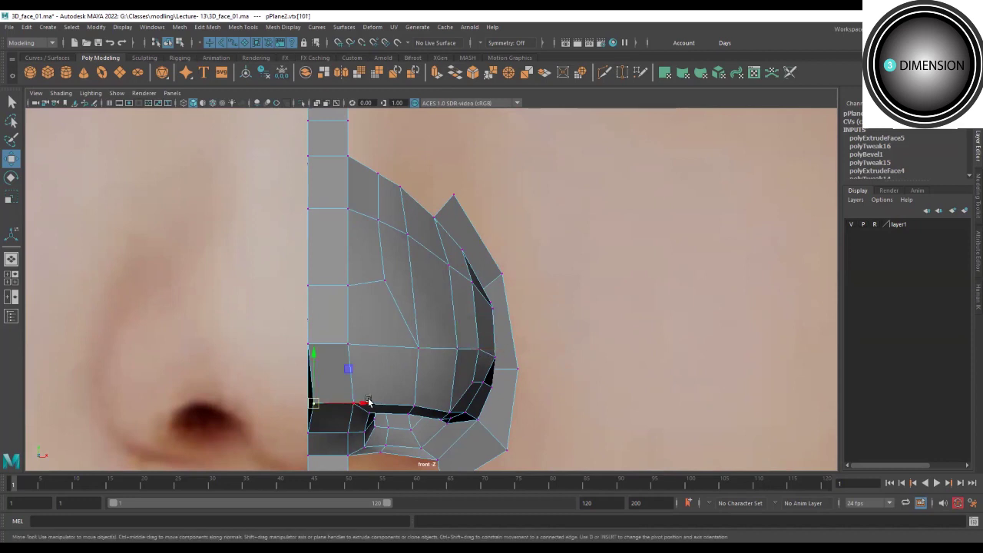
alt+middle_drag(475, 354, 389, 356)
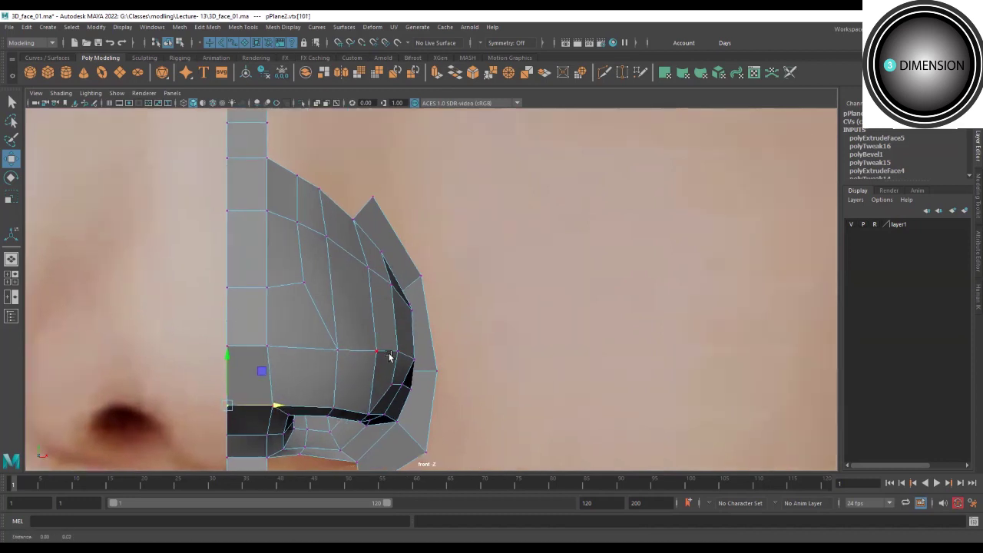
alt+right_drag(390, 356, 431, 376)
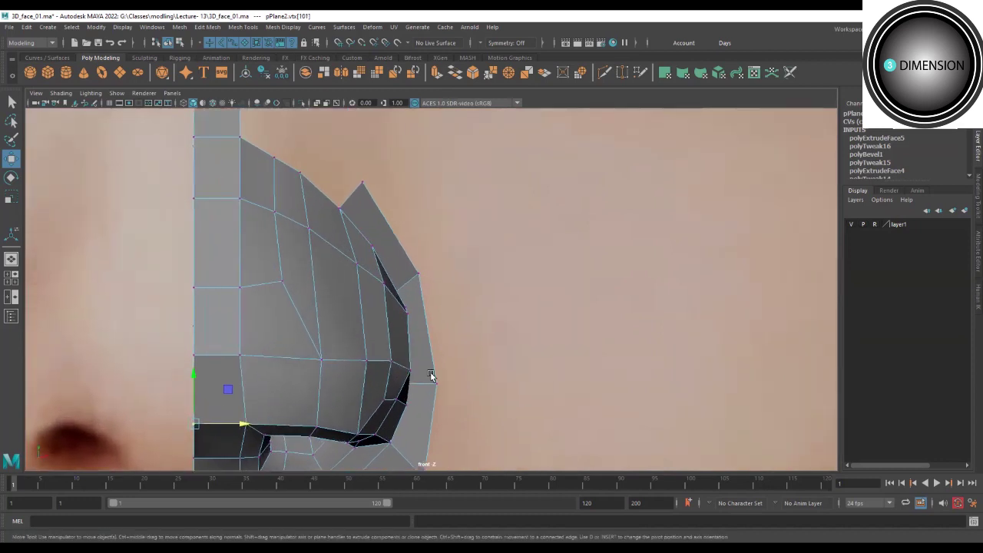
click(359, 265)
drag(361, 264, 358, 252)
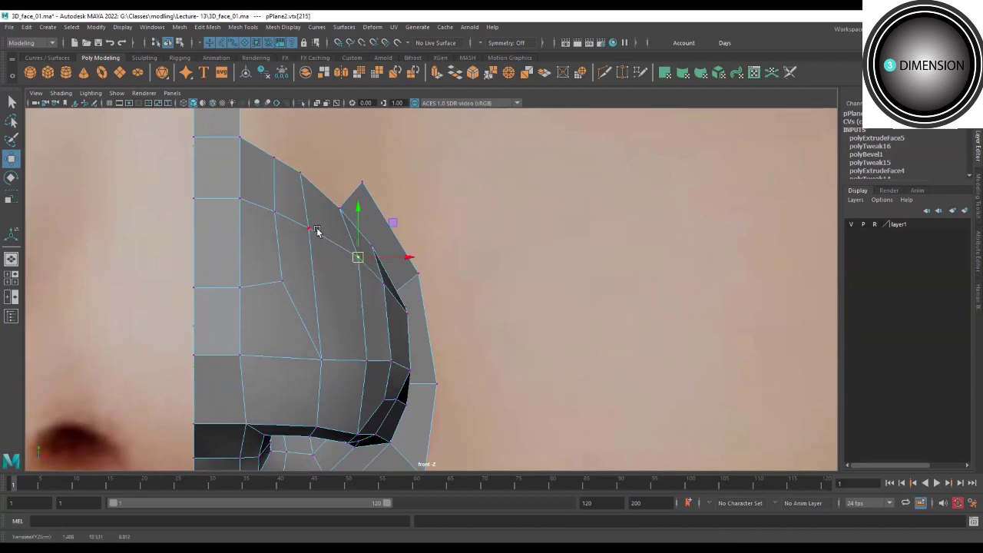
click(308, 228)
click(358, 258)
alt+middle_drag(356, 253, 365, 248)
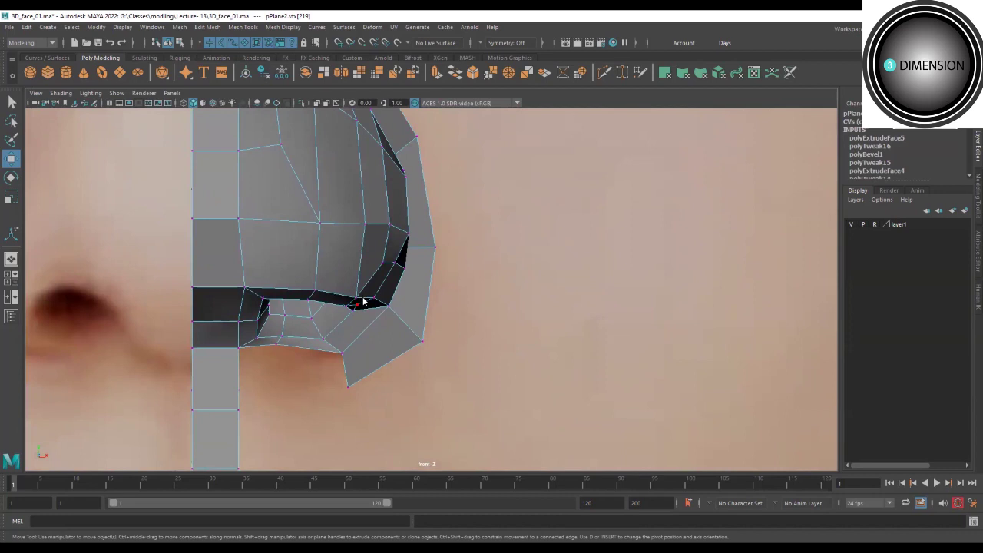
mouse_move(371, 277)
alt+mouse_down()
mouse_move(368, 267)
mouse_move(315, 269)
alt+mouse_up()
Move the top-edge vertex into place and save the scene.
click(304, 257)
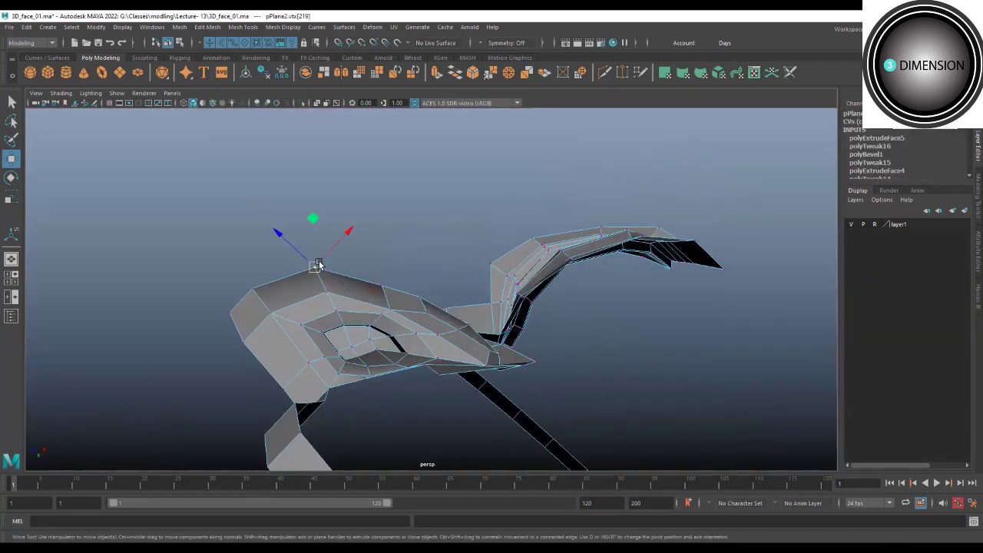
middle_drag(279, 229, 288, 258)
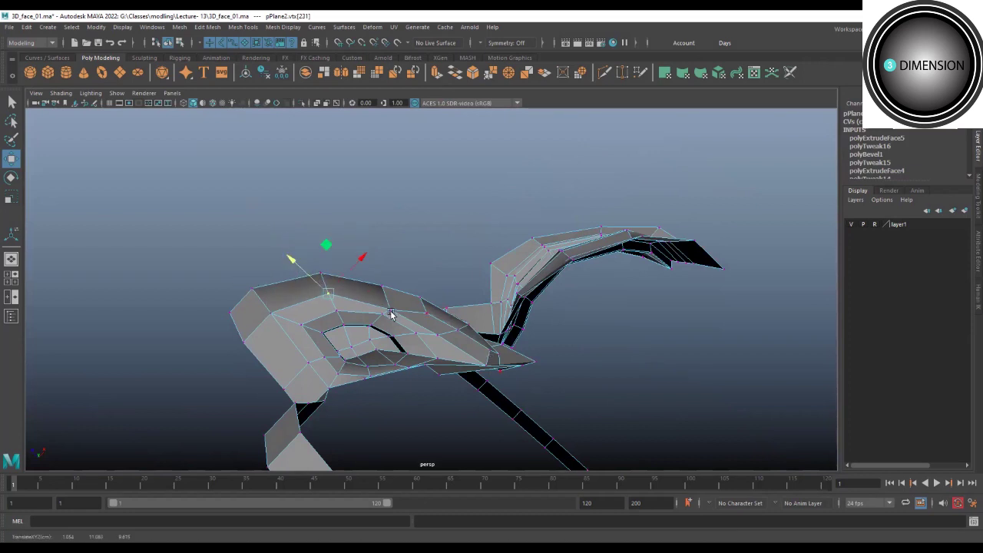
mouse_move(390, 315)
alt+mouse_down()
mouse_move(401, 377)
mouse_move(391, 334)
mouse_move(351, 330)
alt+mouse_up()
mouse_move(351, 329)
alt+middle_down()
mouse_move(357, 290)
mouse_move(406, 338)
alt+middle_up()
key(ctrl+s)
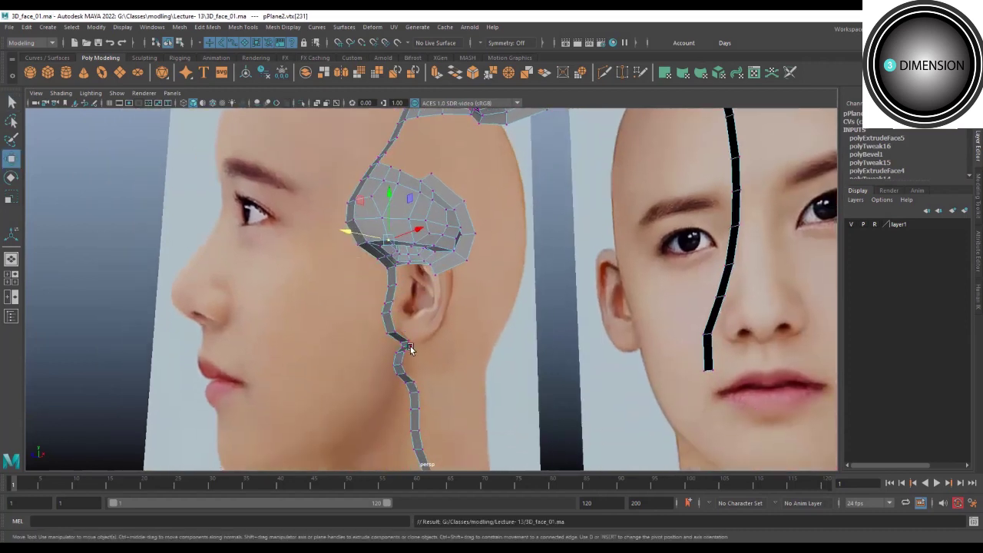
In side view, place the upper-lip profile vertices along the reference's lip outline.
scroll(380, 237, up, 5)
scroll(369, 281, up, 3)
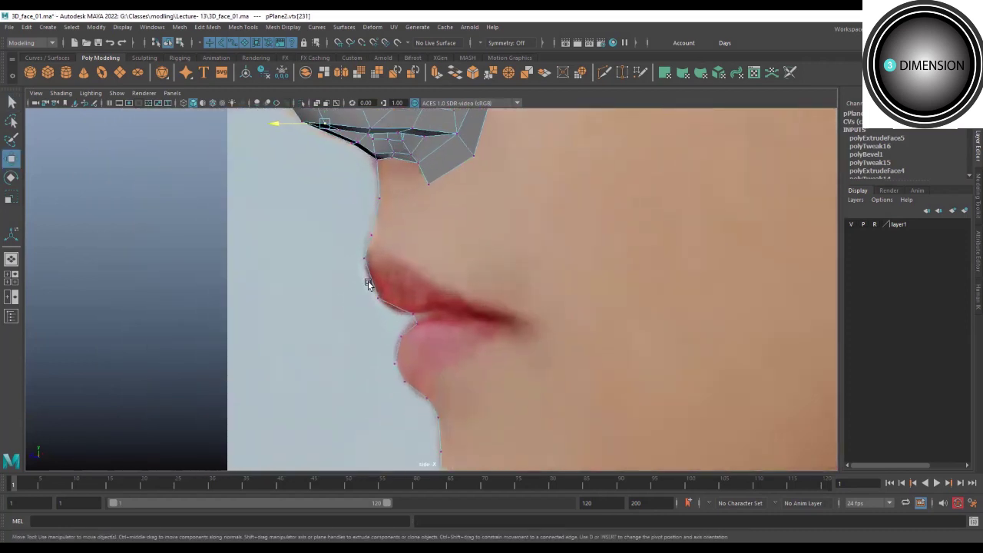
scroll(365, 296, up, 3)
scroll(411, 320, up, 3)
alt+middle_drag(411, 320, 378, 355)
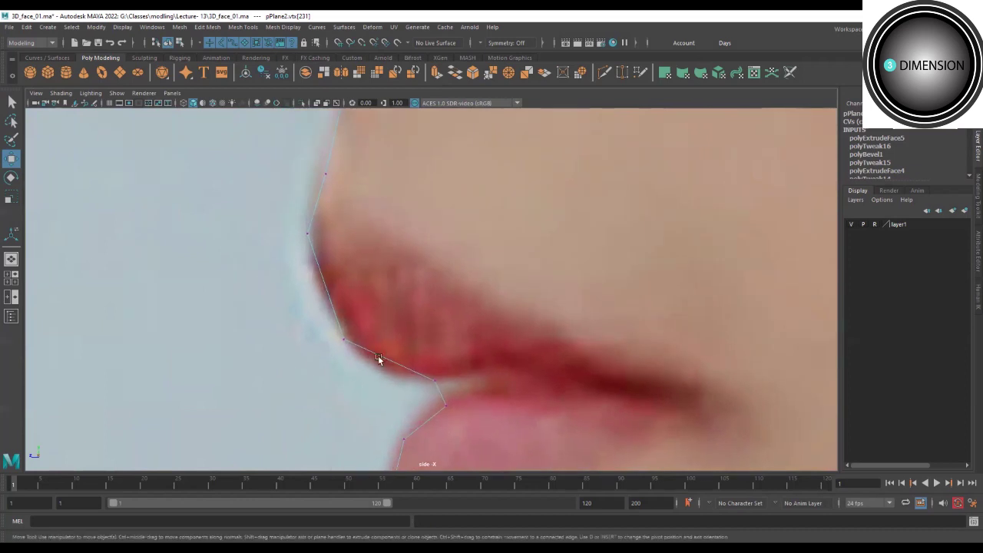
click(431, 381)
click(307, 232)
drag(335, 330, 361, 370)
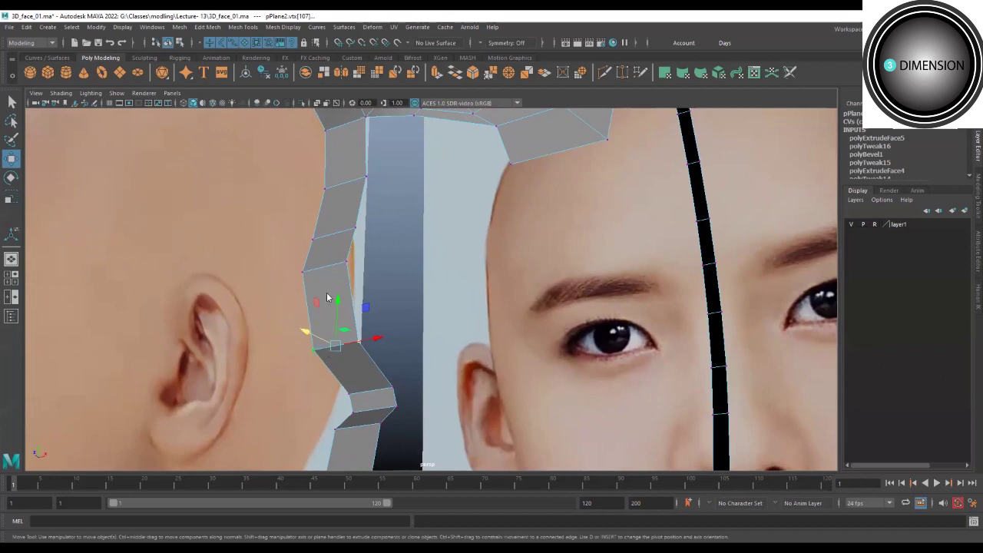
Bevel the jaw-strip edge at a fraction of 0.33, then return to the side view in vertex mode.
click(325, 350)
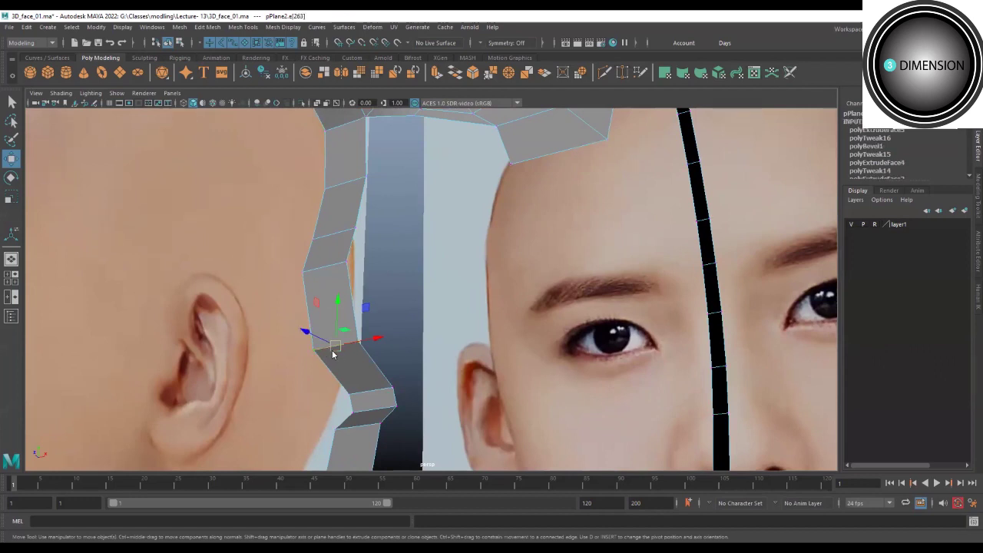
shift+right_drag(332, 354, 378, 343)
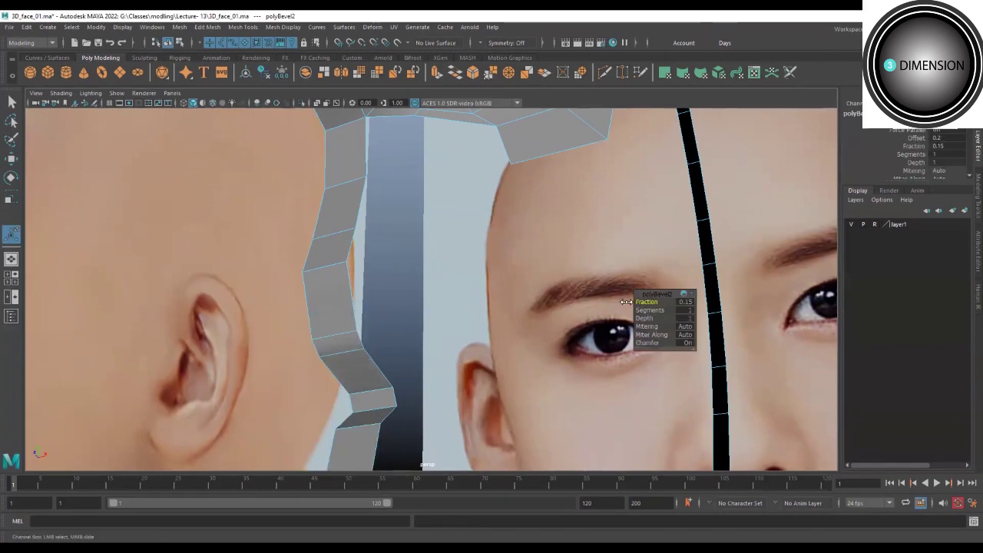
mouse_move(450, 304)
alt+mouse_down()
mouse_move(333, 307)
mouse_move(351, 325)
mouse_move(423, 345)
mouse_move(395, 225)
mouse_move(333, 298)
mouse_move(355, 325)
mouse_move(407, 334)
alt+mouse_up()
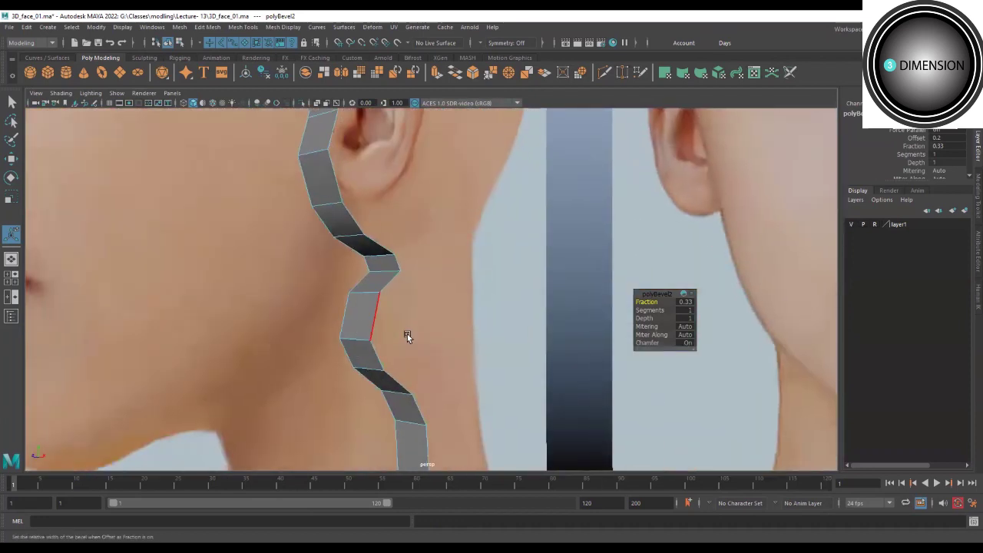
key(space)
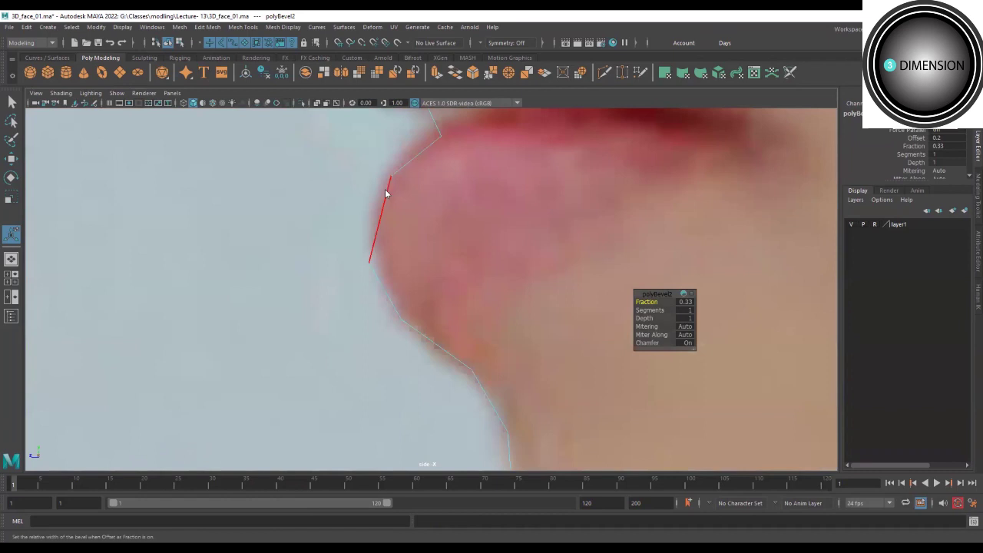
key(F9)
Raise the first lip-profile vertex onto the side reference outline.
click(372, 260)
key(w)
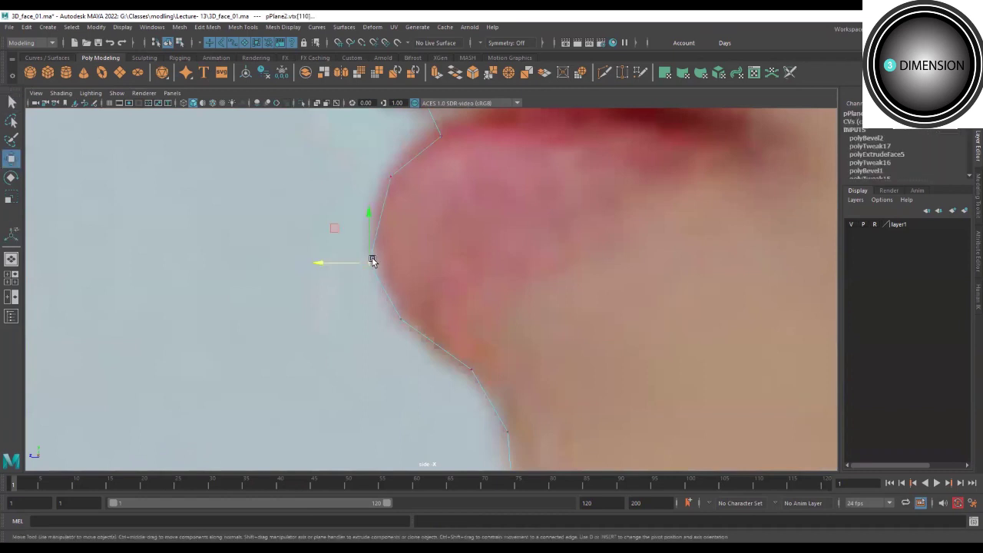
drag(372, 258, 372, 234)
scroll(393, 239, down, 2)
scroll(384, 220, up, 2)
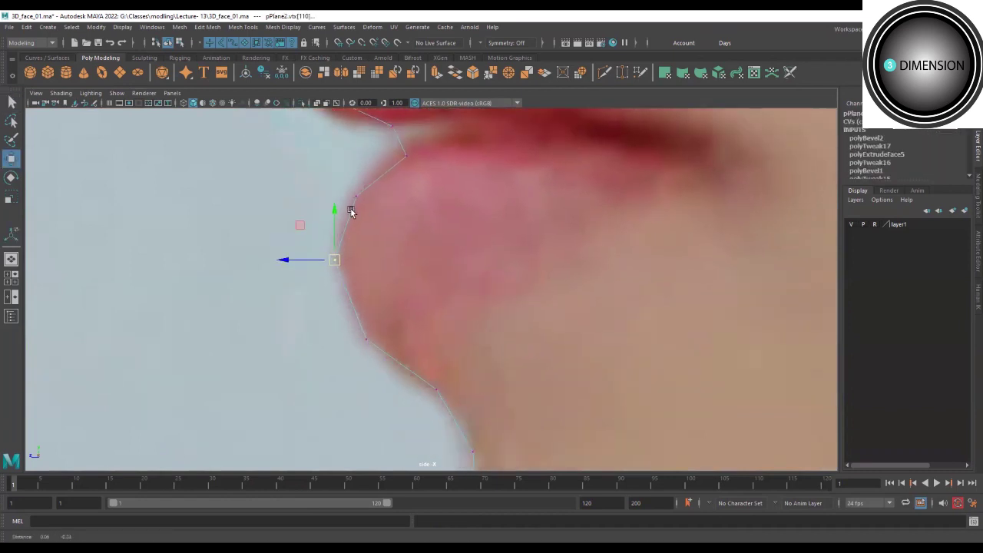
scroll(351, 209, up, 2)
Pull the lower-lip vertex up and outward and align the upper-lip vertex with the outline.
drag(338, 275, 379, 323)
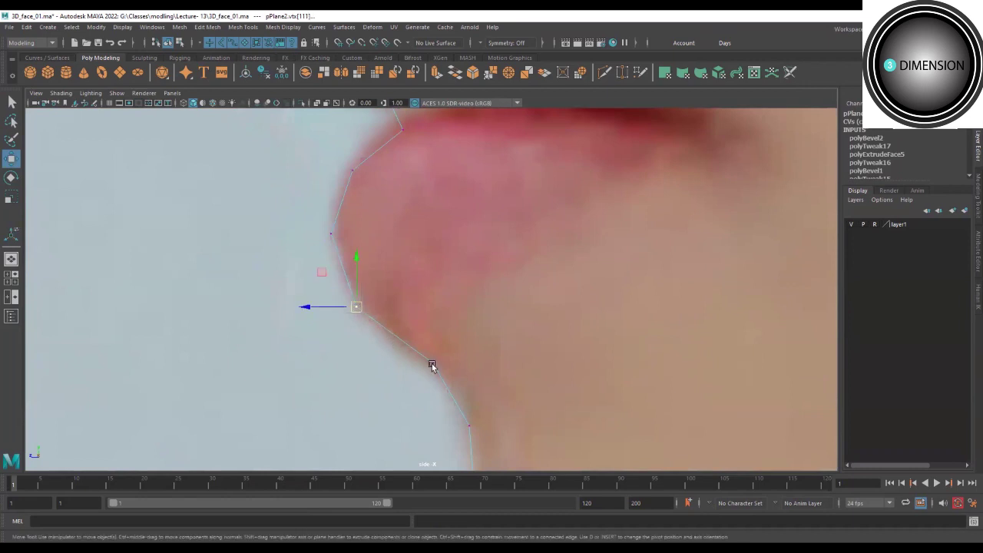
drag(432, 364, 419, 353)
scroll(567, 218, down, 3)
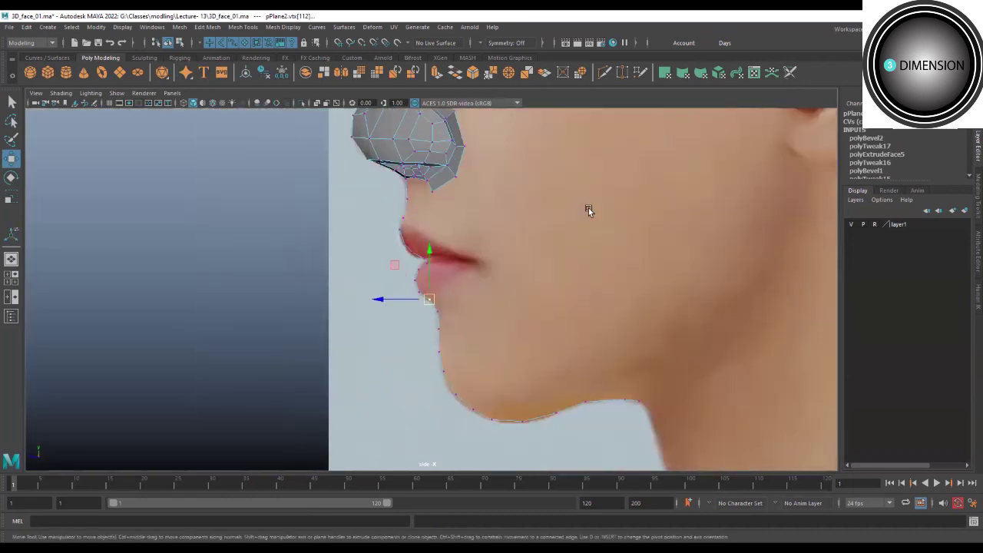
scroll(399, 277, up, 1)
scroll(350, 293, up, 2)
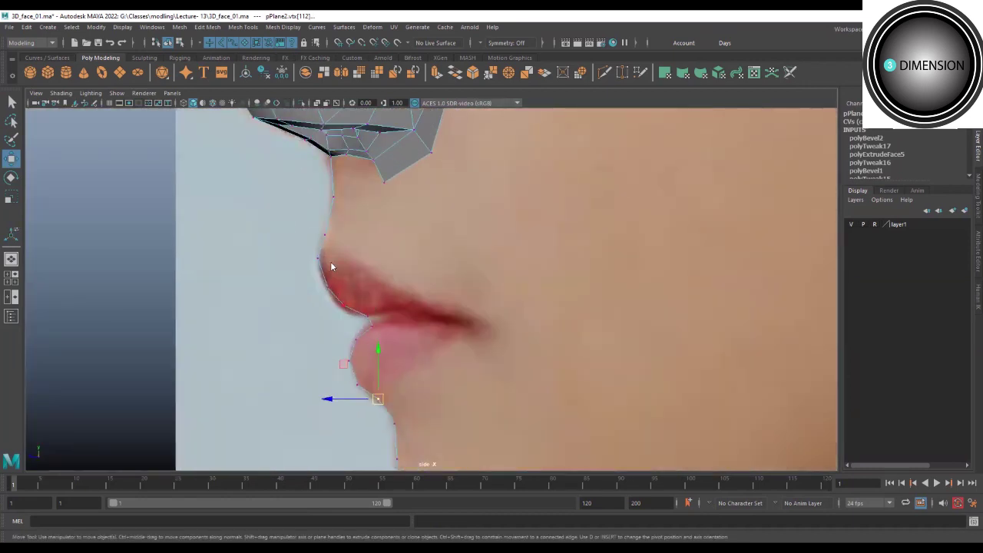
scroll(332, 267, up, 2)
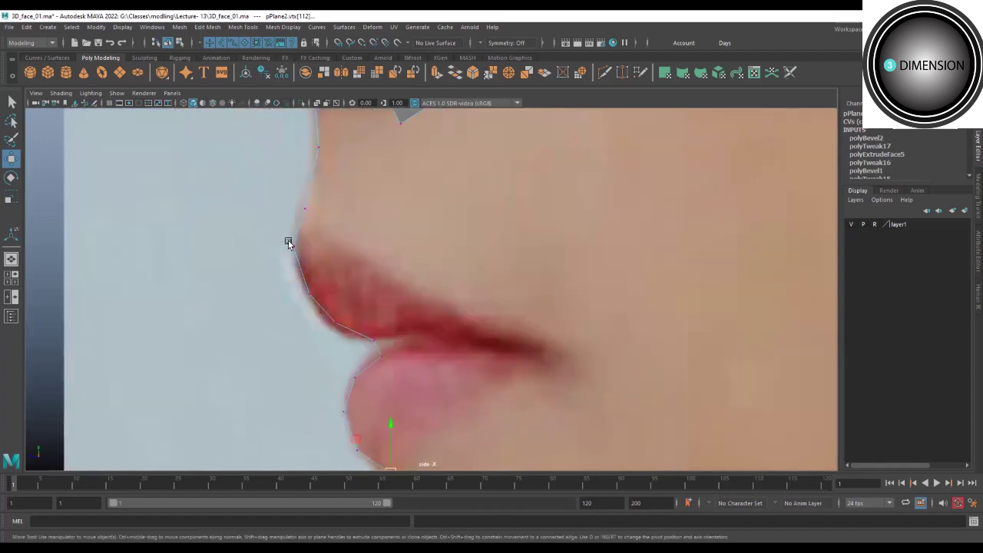
drag(293, 247, 298, 248)
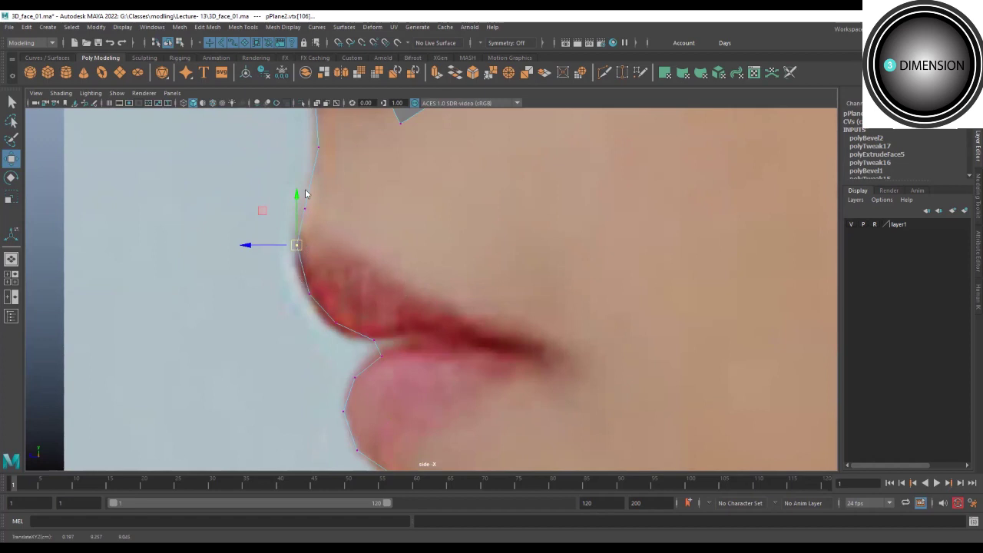
key(space)
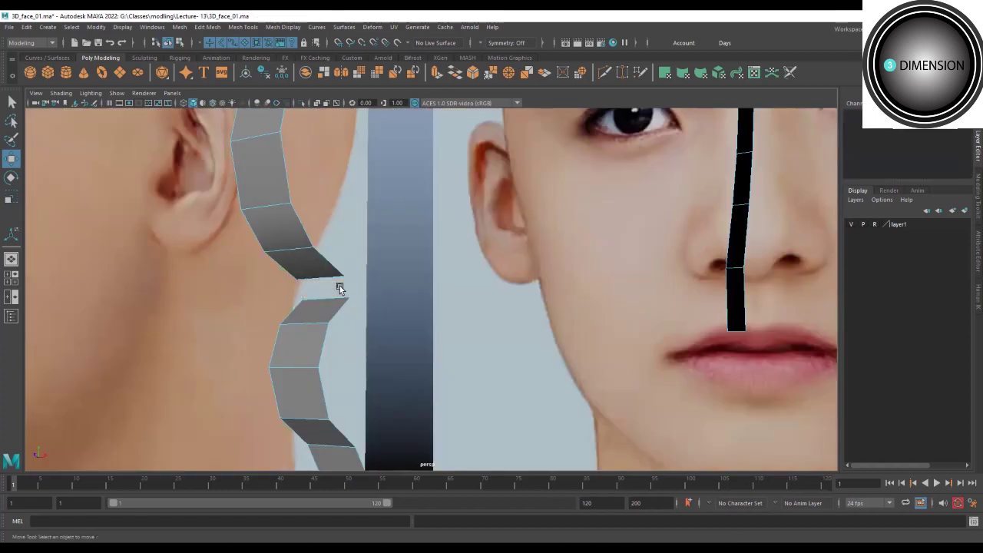
Extrude the centre-line edge sideways into a new strip along the top of the upper lip.
alt+drag(340, 288, 335, 213)
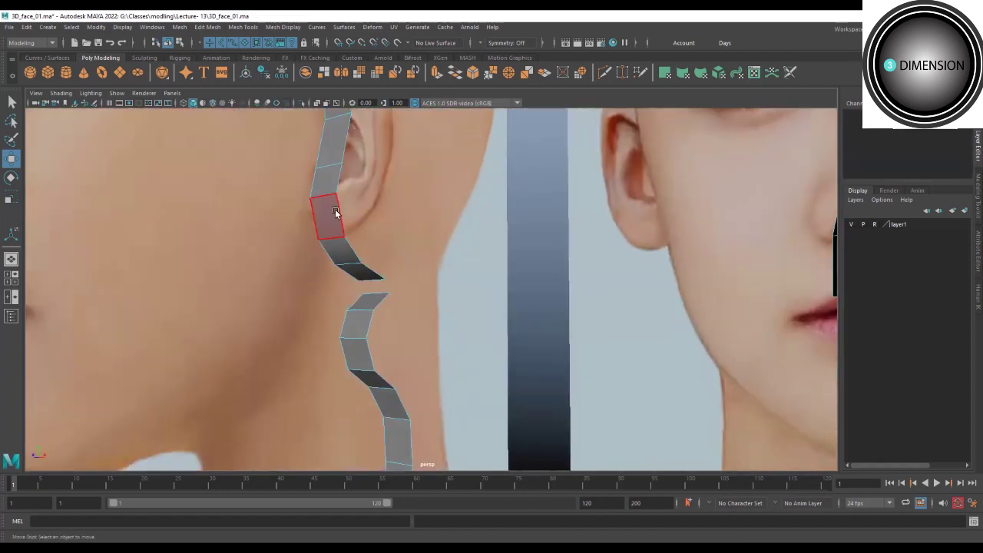
click(338, 219)
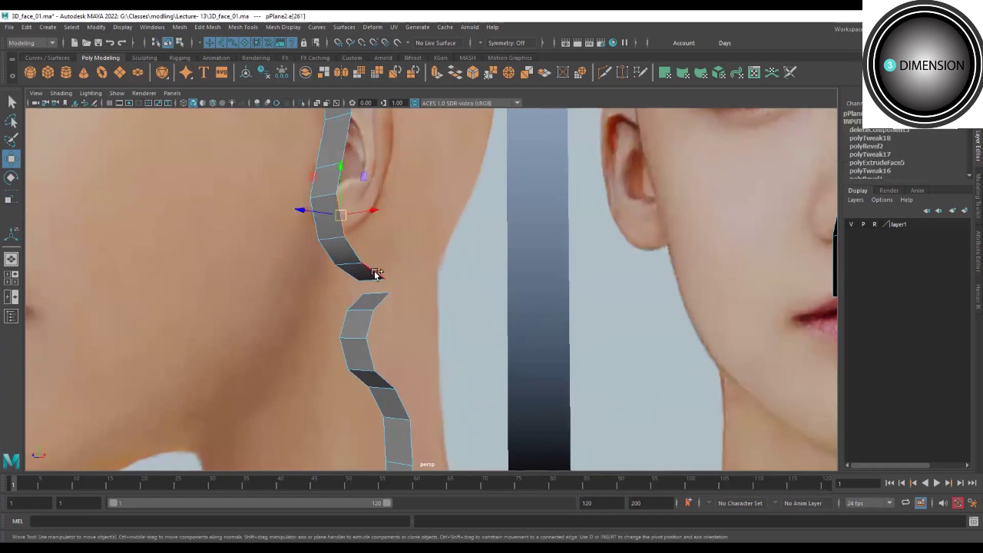
alt+drag(395, 260, 411, 284)
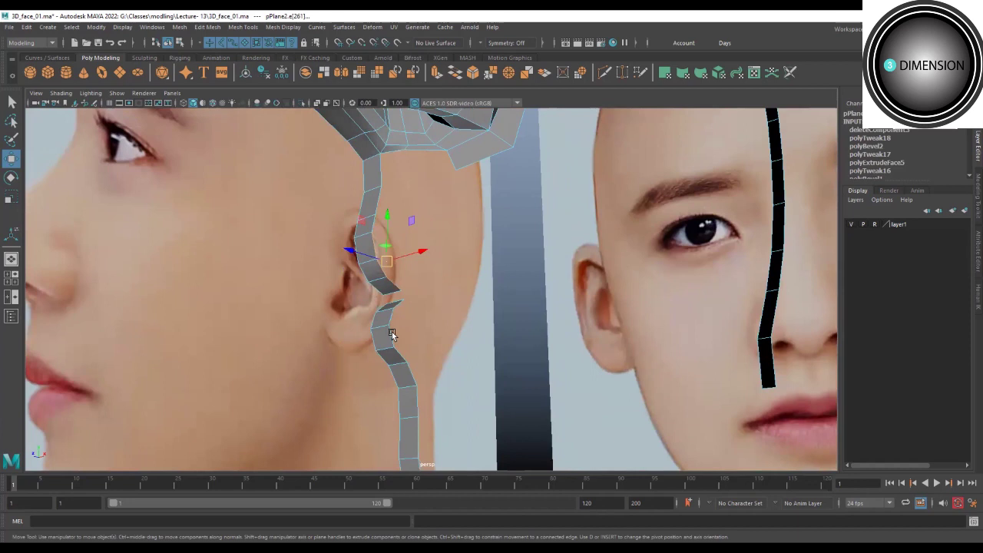
alt+drag(378, 286, 421, 272)
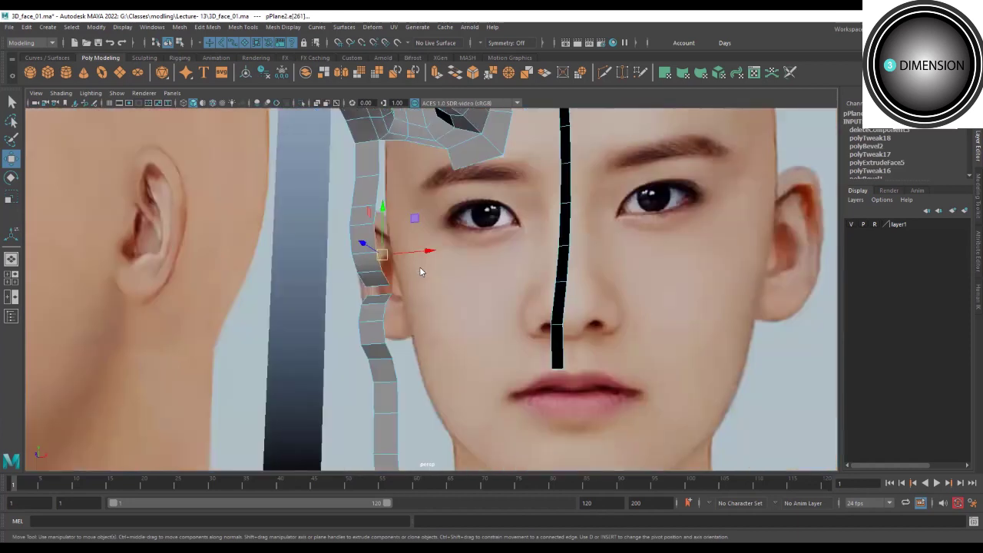
shift+middle_drag(420, 300, 472, 286)
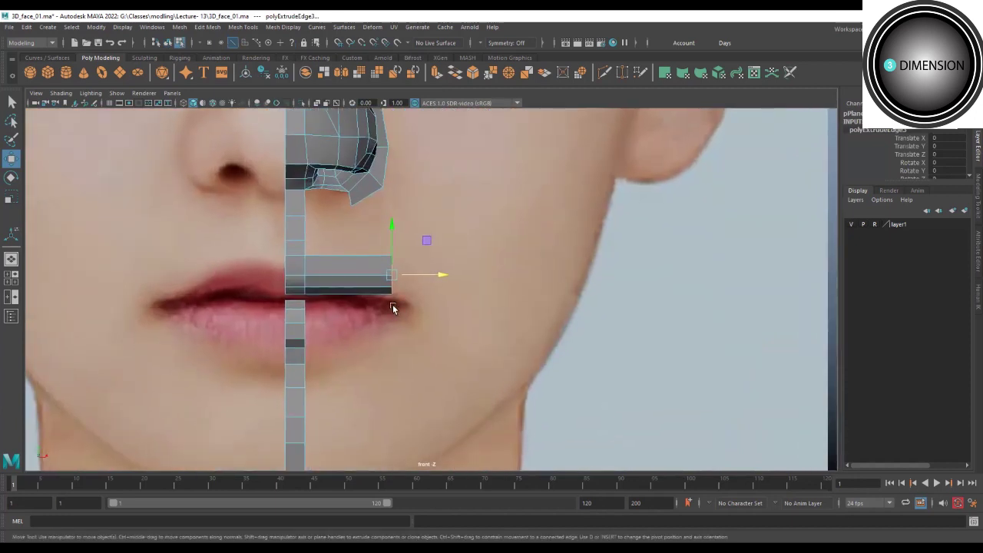
In the front view, scale the strip's end edge to a point, then move and tilt it onto the mouth corner.
key(r)
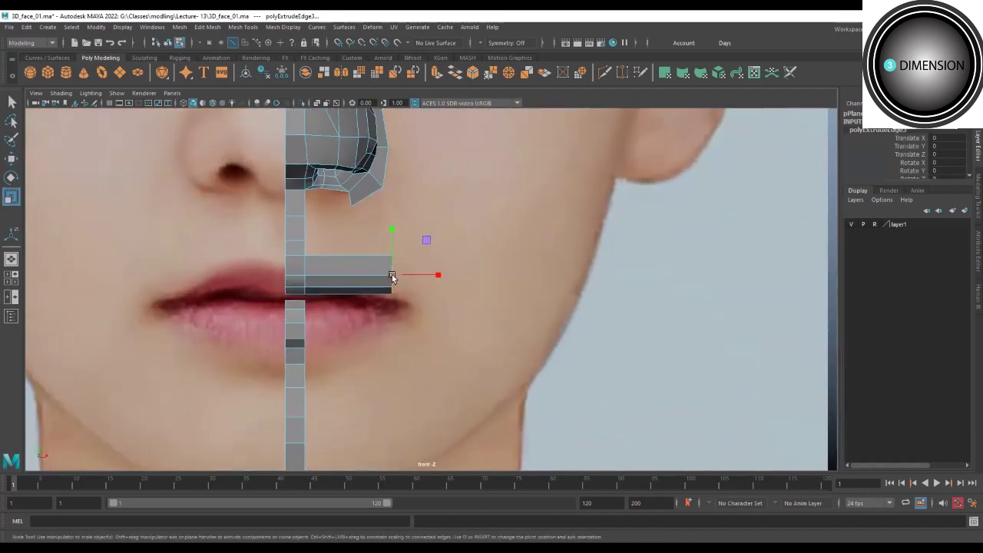
drag(392, 275, 377, 277)
key(w)
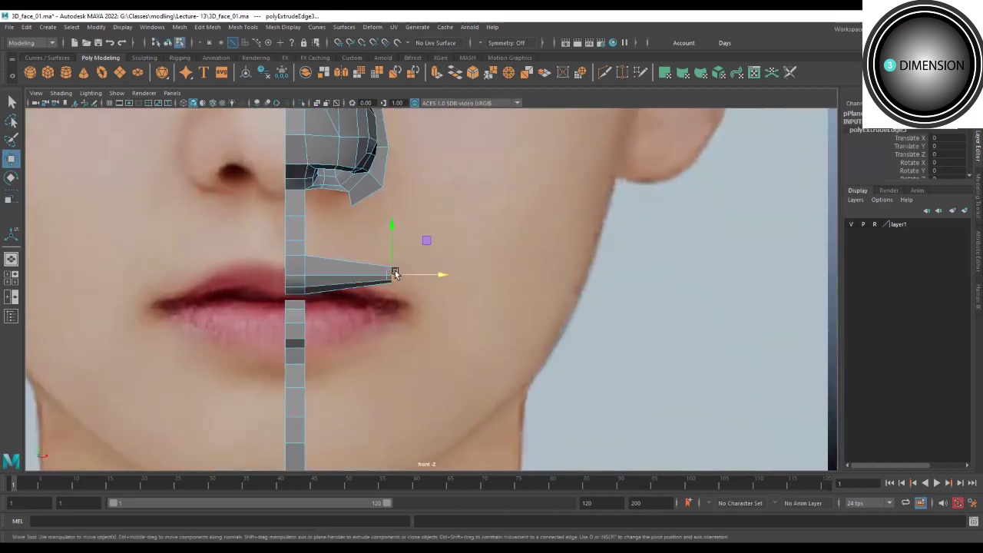
drag(392, 224, 397, 249)
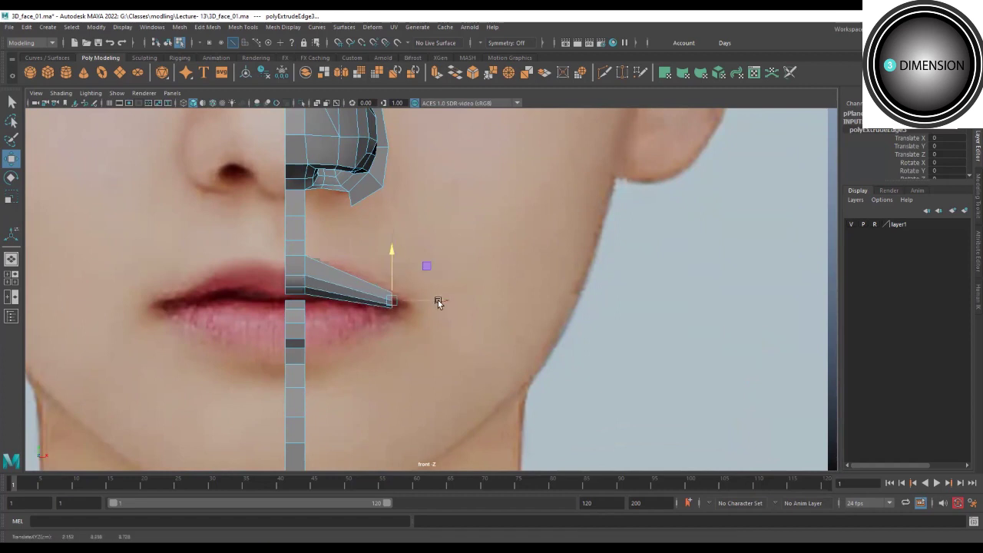
scroll(444, 301, up, 2)
scroll(461, 318, up, 5)
alt+middle_drag(467, 325, 503, 356)
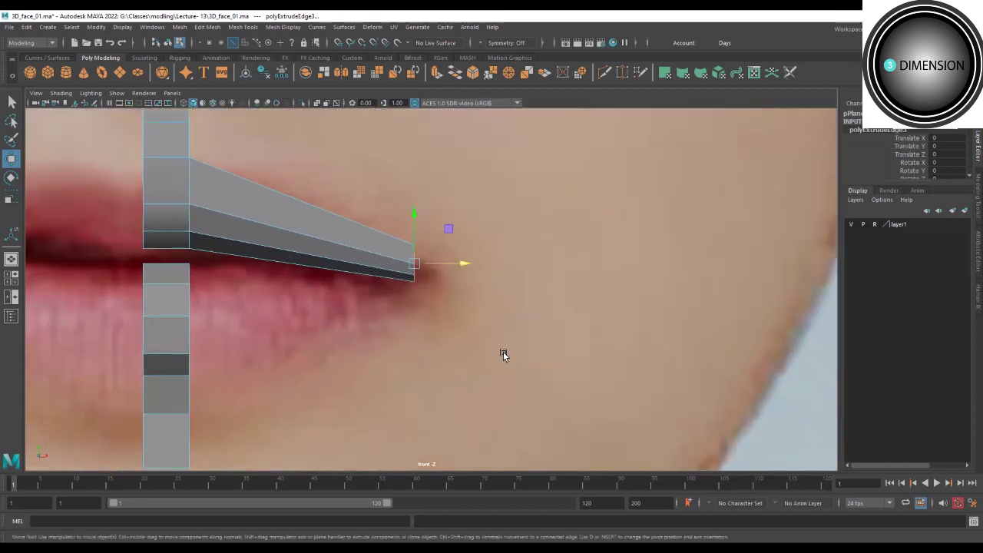
key(e)
drag(412, 308, 384, 302)
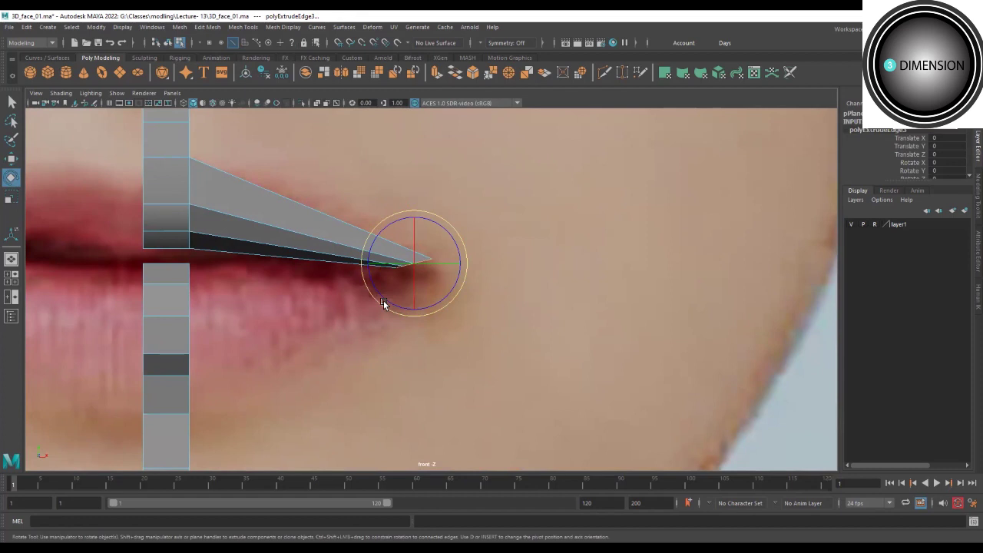
key(w)
drag(411, 212, 412, 206)
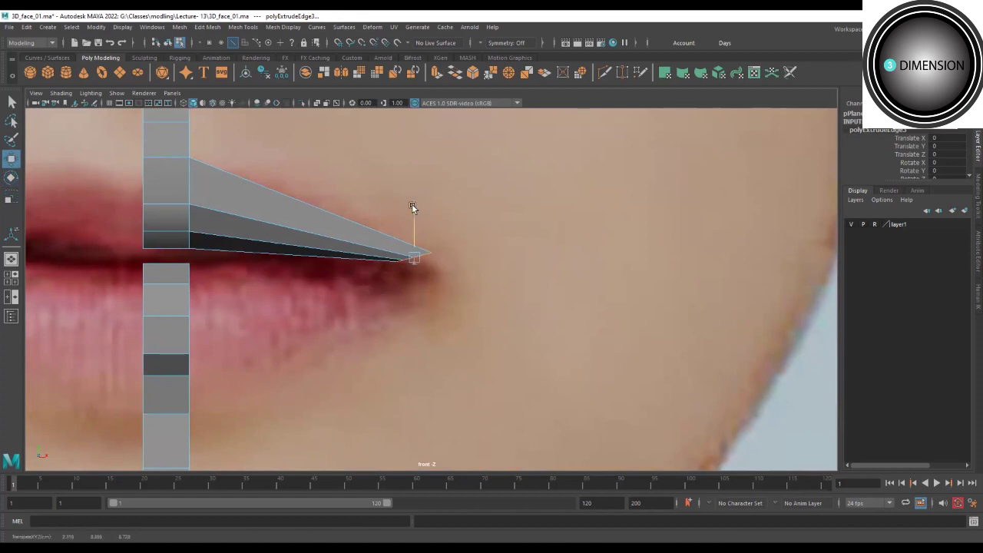
In the side view, slide and rotate the strip tip to follow the lip line.
key(space)
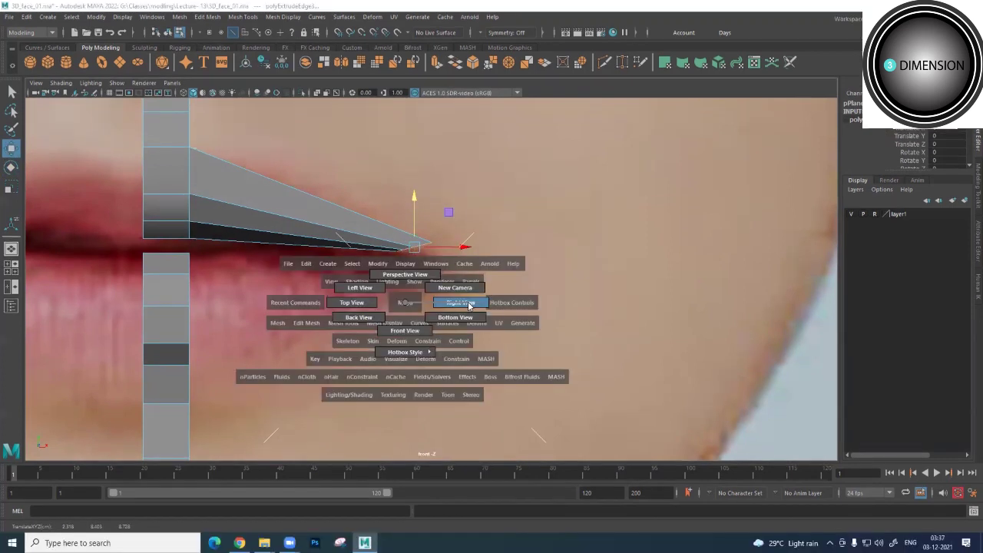
drag(404, 311, 202, 234)
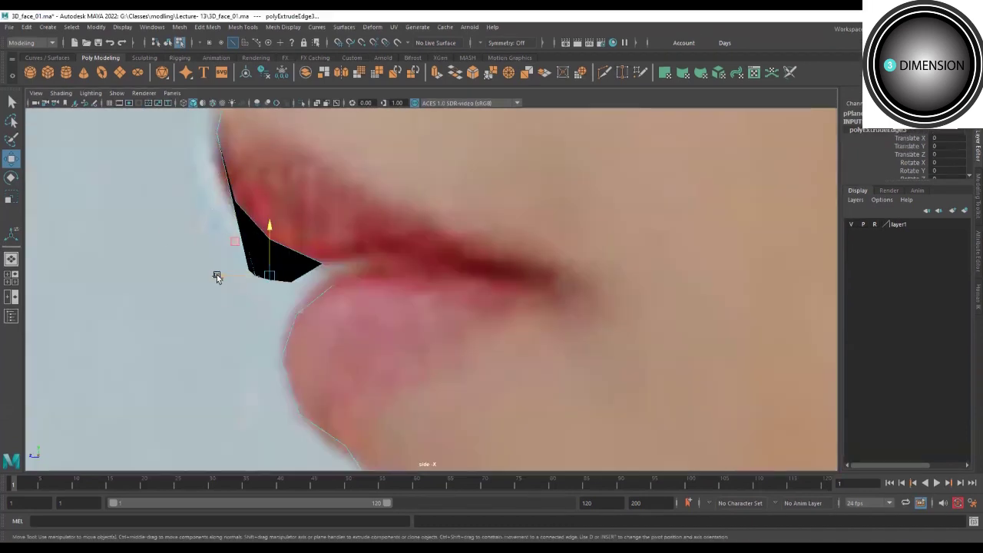
drag(217, 275, 495, 292)
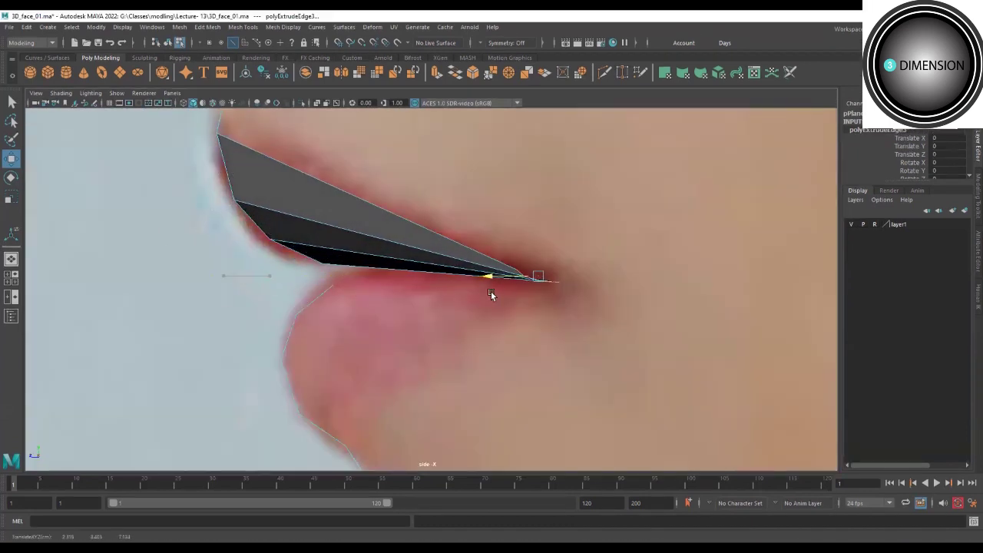
alt+middle_drag(501, 292, 414, 302)
key(e)
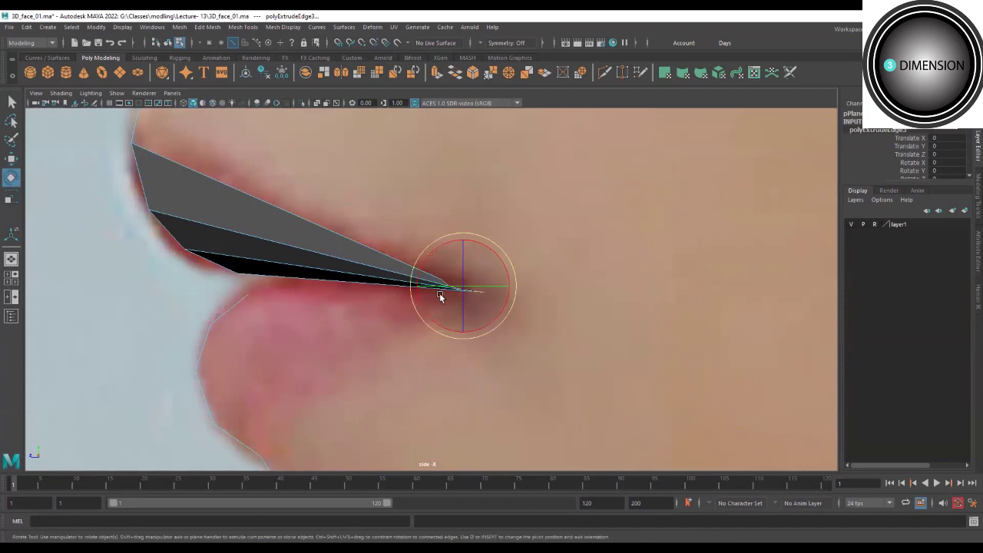
drag(440, 293, 499, 294)
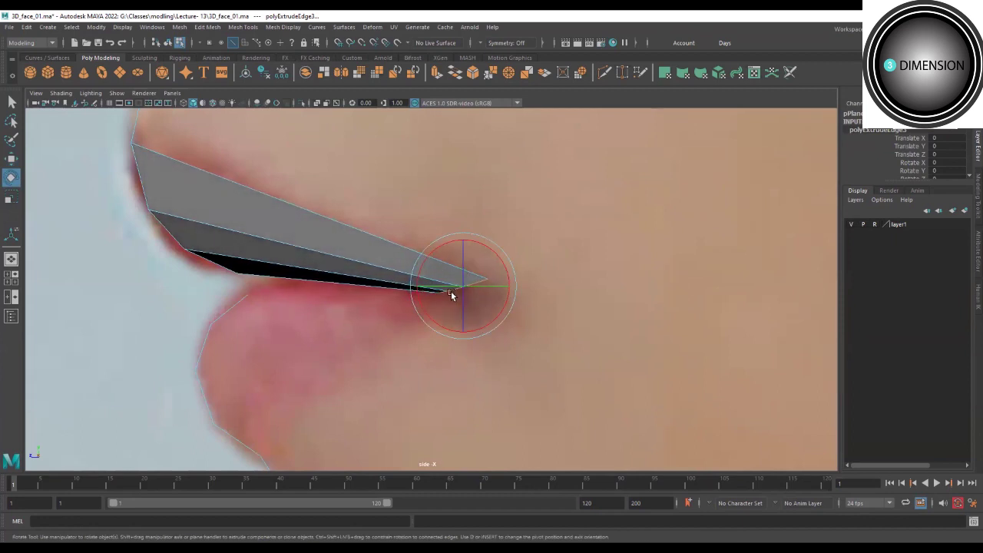
key(w)
drag(458, 239, 464, 223)
alt+middle_drag(464, 223, 484, 176)
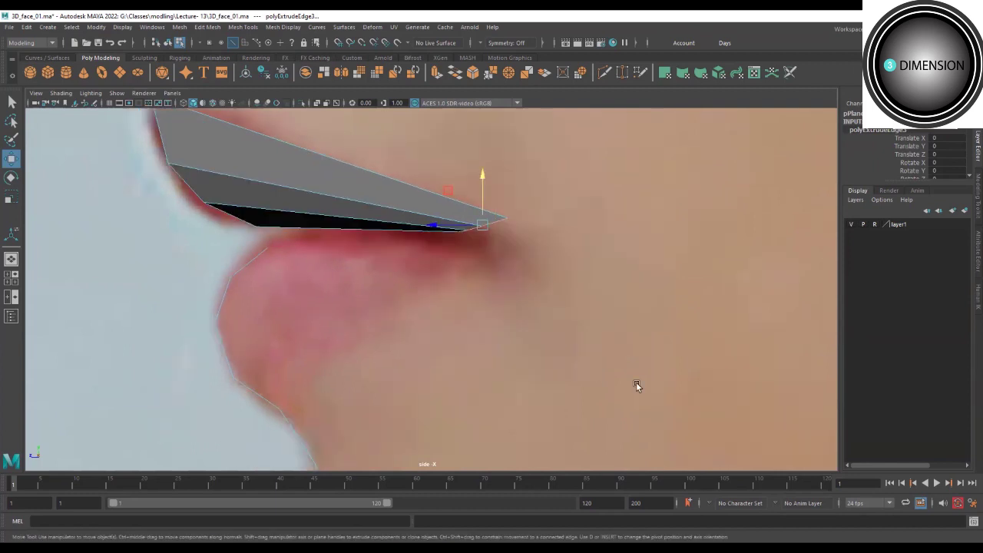
key(space)
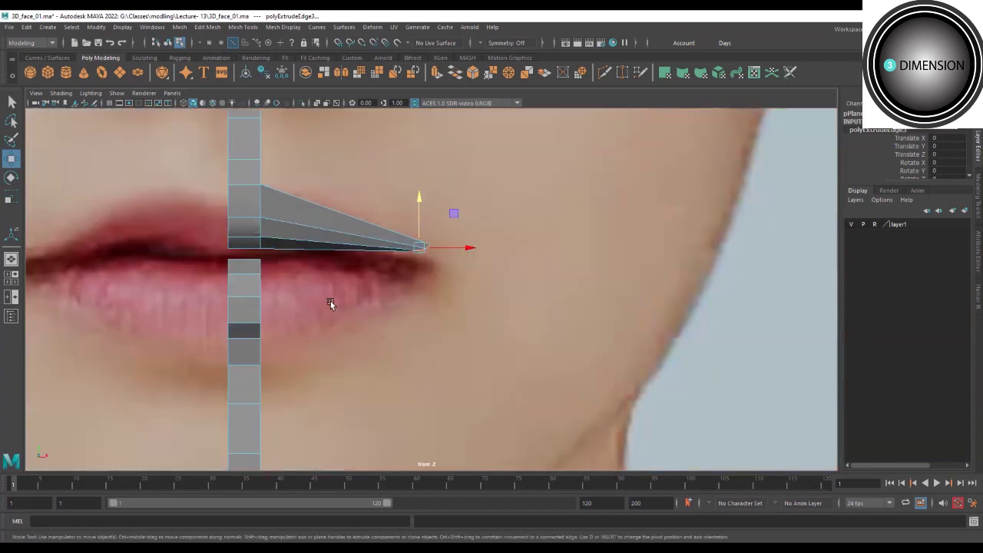
Extrude a lower-lip strip from the centre edge and raise its tip beside the upper tip.
click(285, 311)
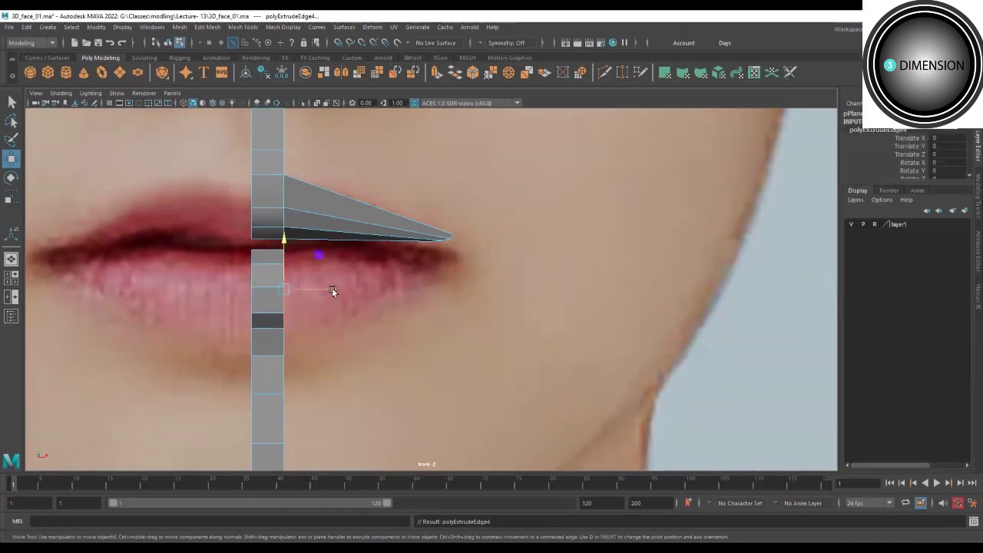
mouse_move(334, 295)
shift+mouse_down()
mouse_move(453, 297)
mouse_move(410, 292)
shift+mouse_up()
key(r)
key(e)
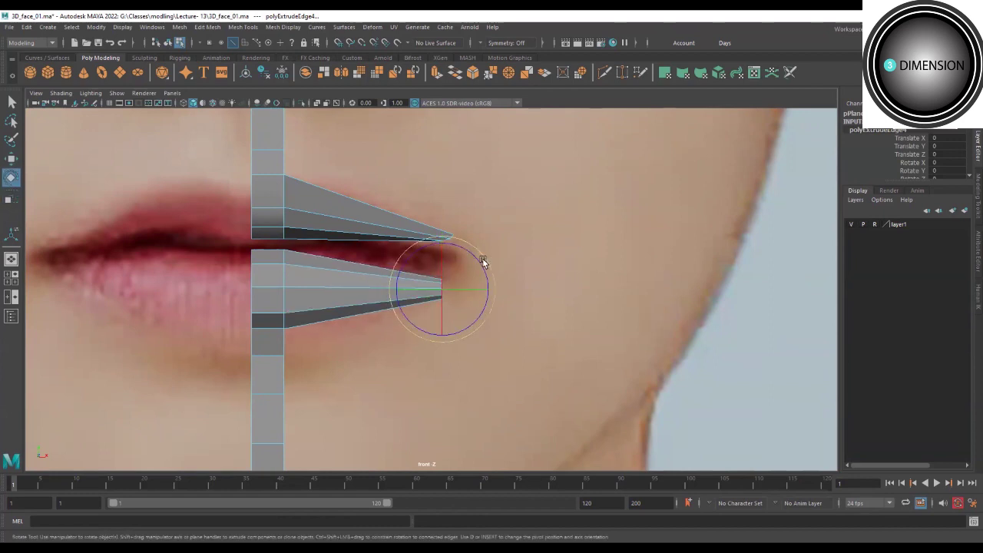
key(w)
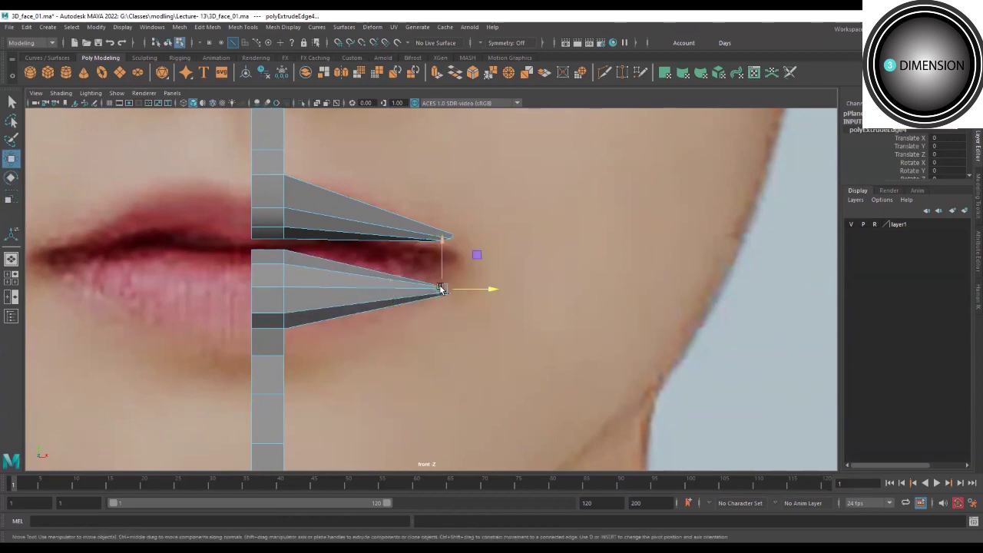
drag(441, 289, 439, 262)
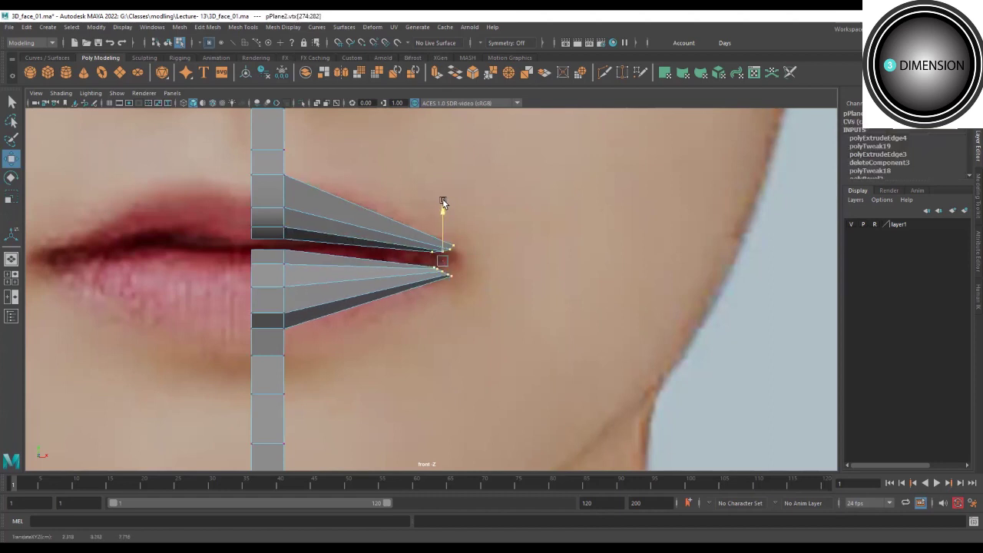
drag(441, 203, 458, 291)
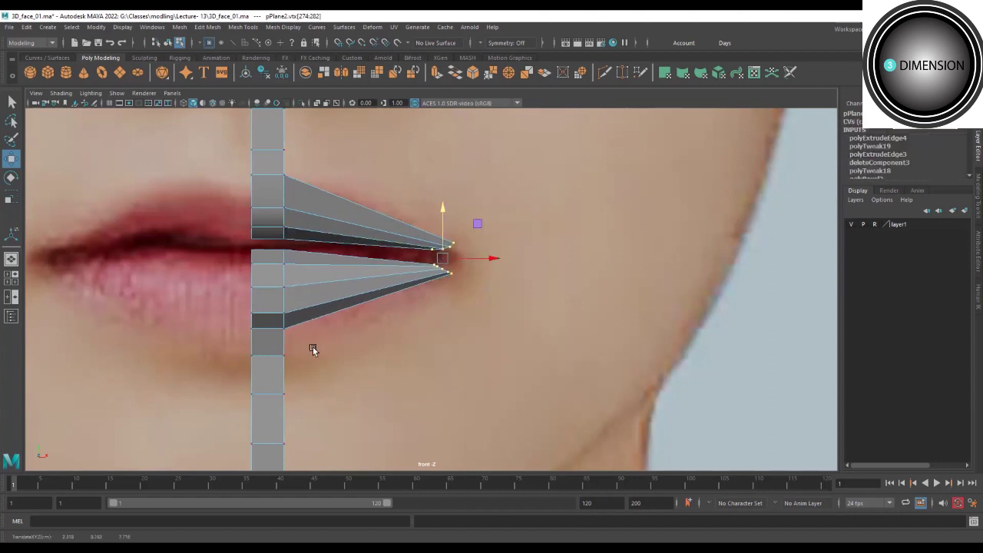
In the side view, nudge the lower tip vertices toward the mouth corner and reshape the tip.
key(space)
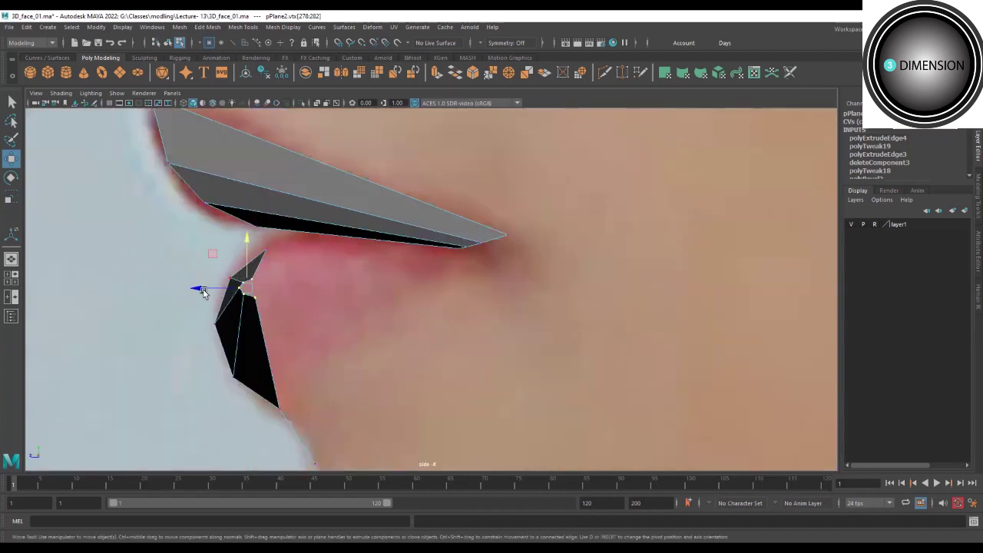
drag(197, 286, 424, 325)
scroll(606, 367, up, 2)
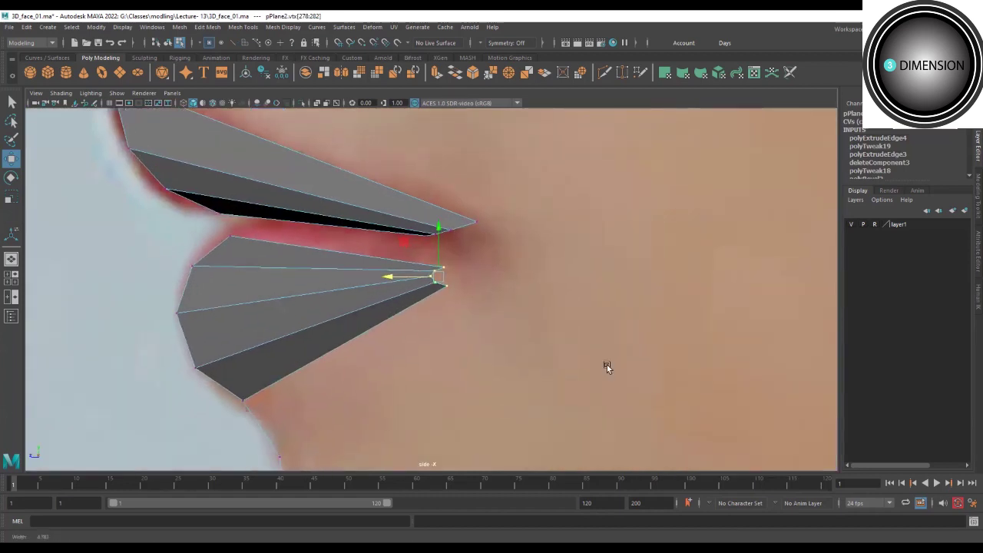
scroll(449, 263, up, 3)
scroll(450, 263, up, 2)
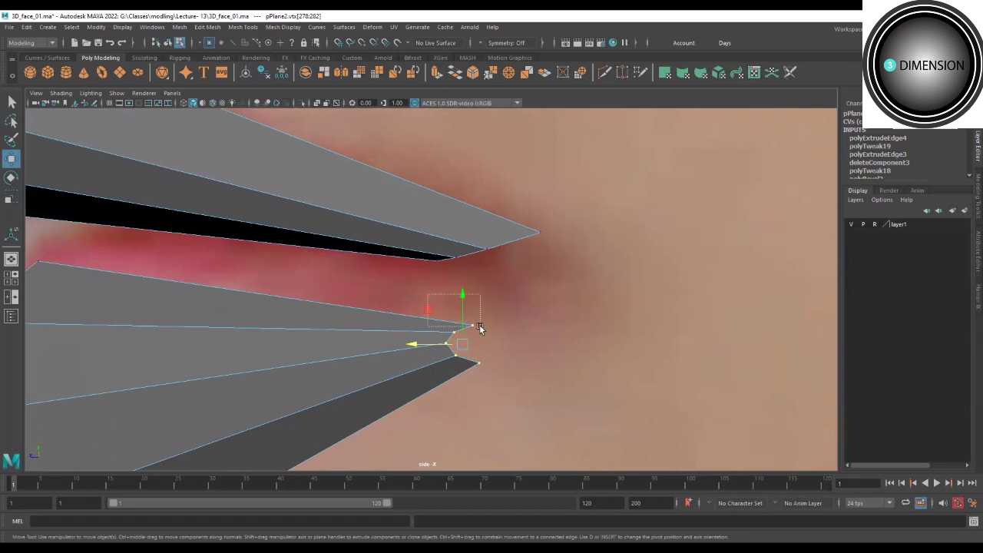
mouse_move(459, 328)
mouse_down()
mouse_move(469, 325)
mouse_move(438, 303)
mouse_move(460, 315)
mouse_up()
click(446, 332)
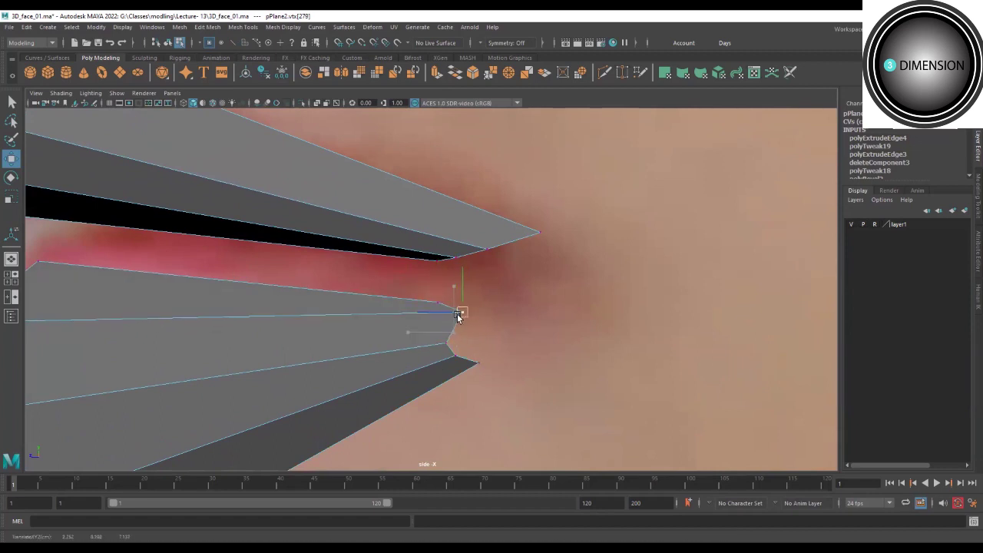
middle_drag(454, 355, 484, 319)
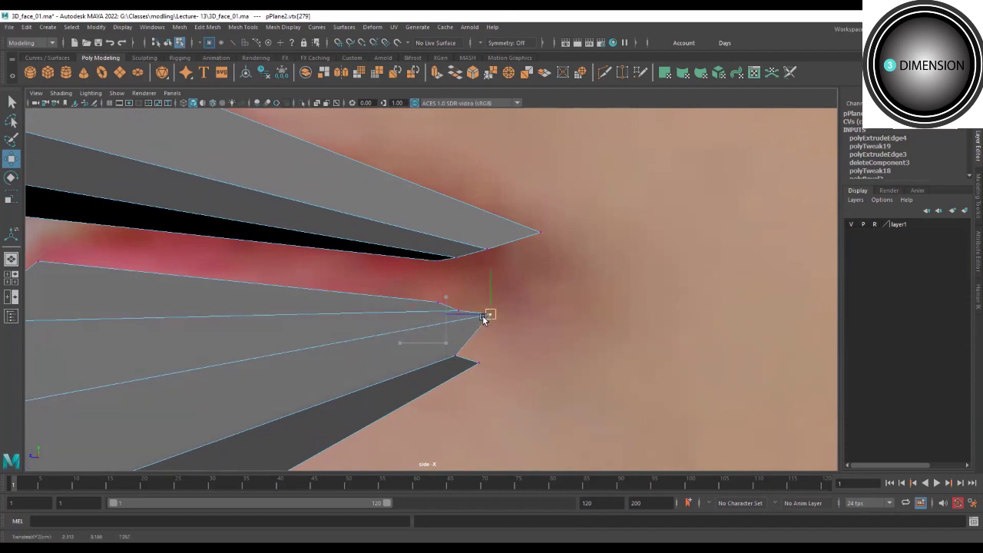
Pull the remaining lower lip-tip vertices back to tighten the tip, then check both tips in front view.
mouse_move(454, 358)
mouse_down()
mouse_move(472, 368)
mouse_move(531, 331)
mouse_up()
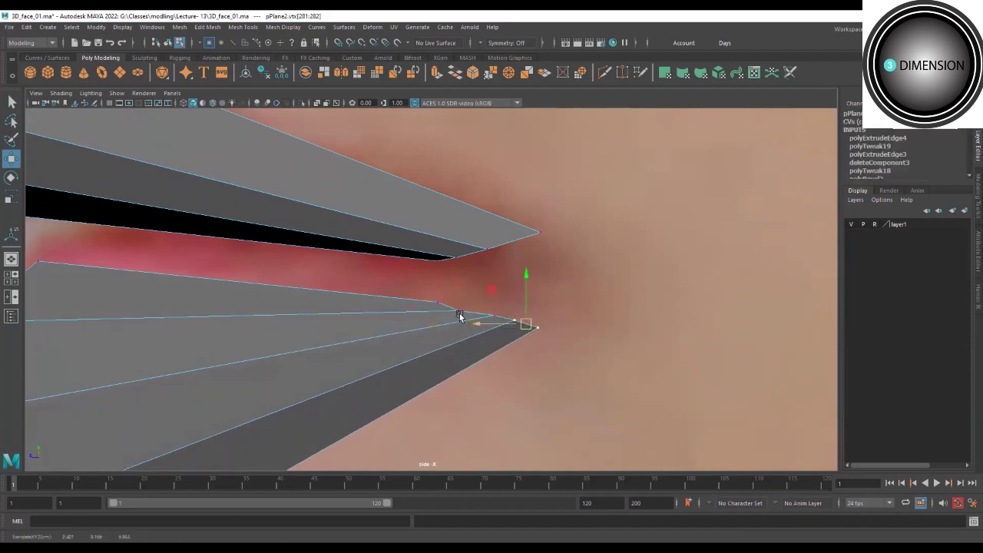
drag(459, 310, 437, 300)
click(514, 321)
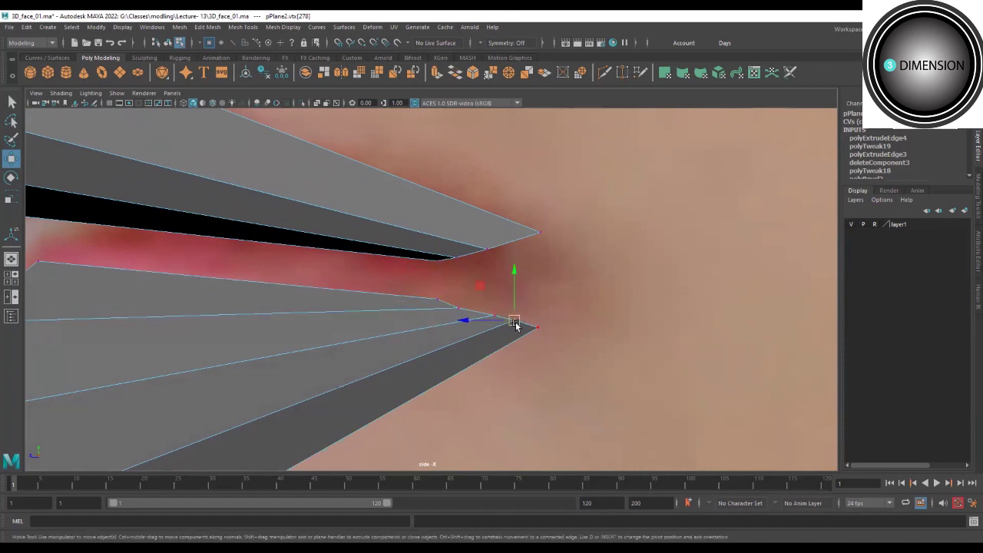
drag(515, 323, 486, 319)
click(487, 318)
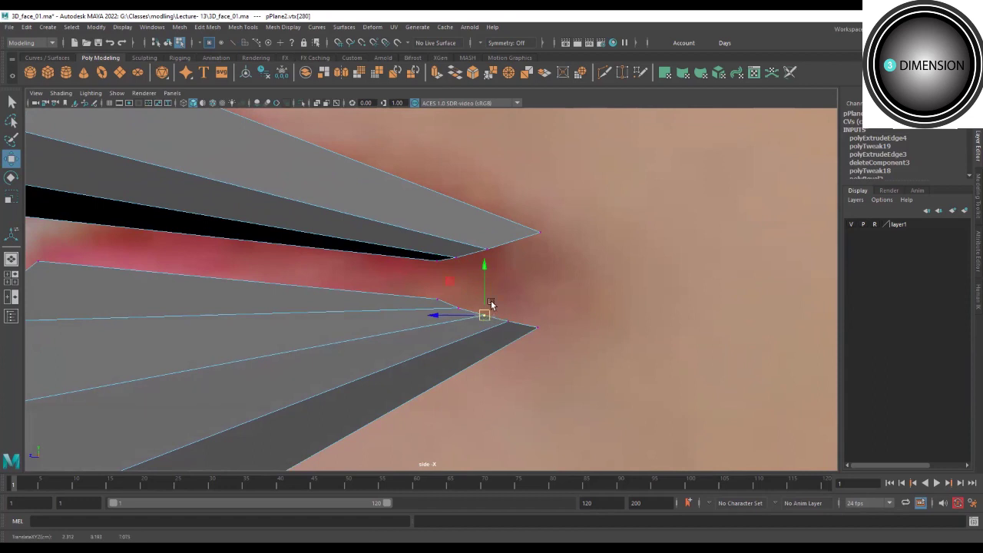
scroll(485, 272, down, 5)
scroll(461, 335, up, 2)
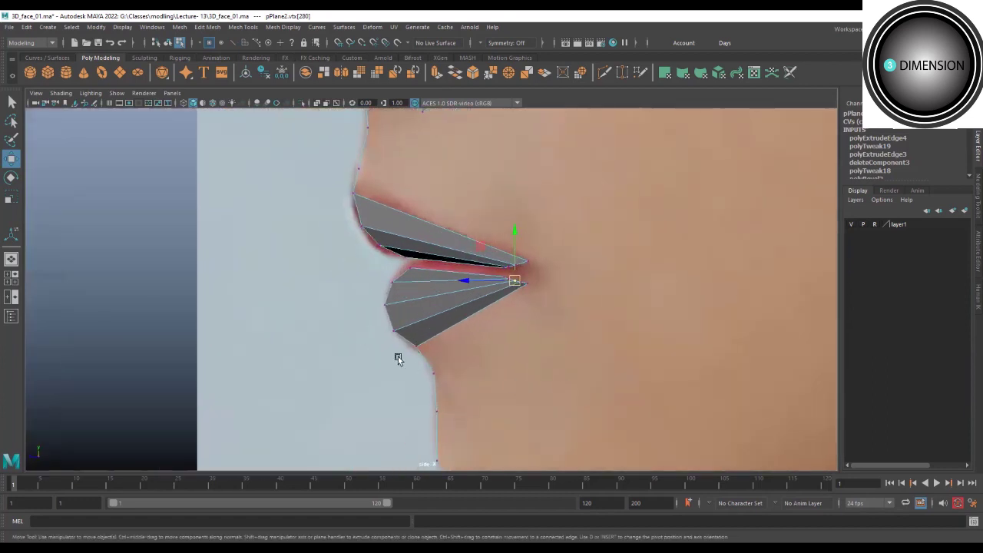
key(space)
drag(461, 286, 496, 327)
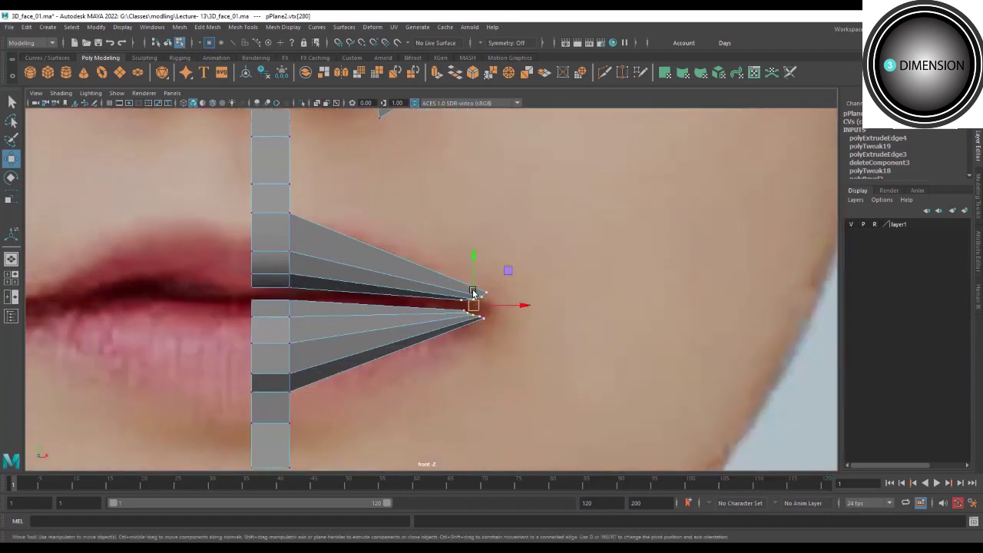
click(407, 365)
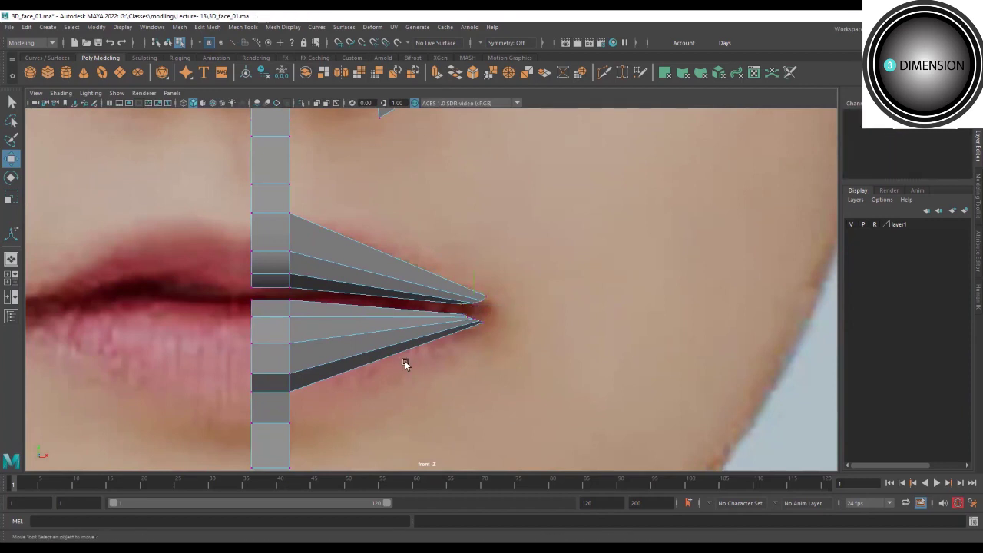
Insert two edge loops across the upper lip strip and three across the lower lip strip.
alt+drag(415, 345, 467, 355)
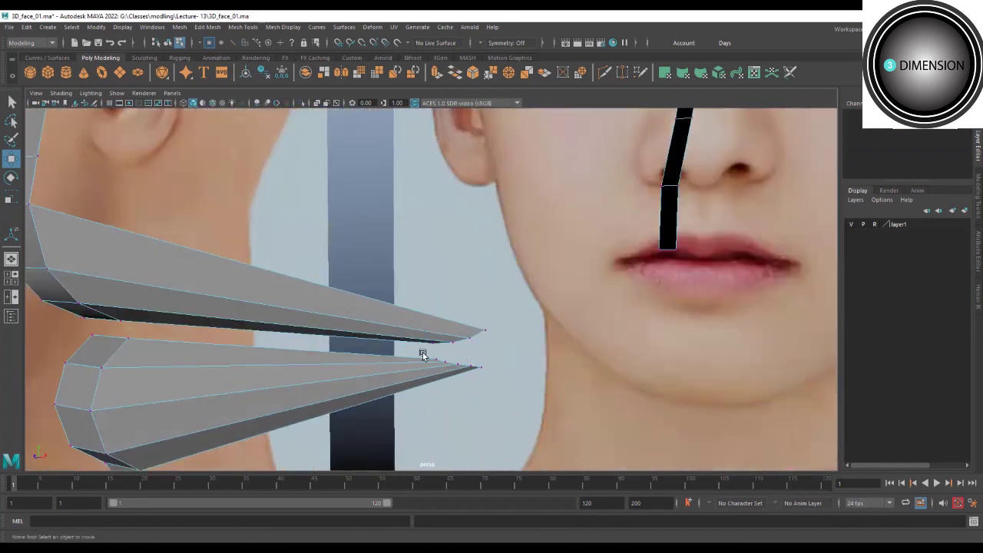
key(space)
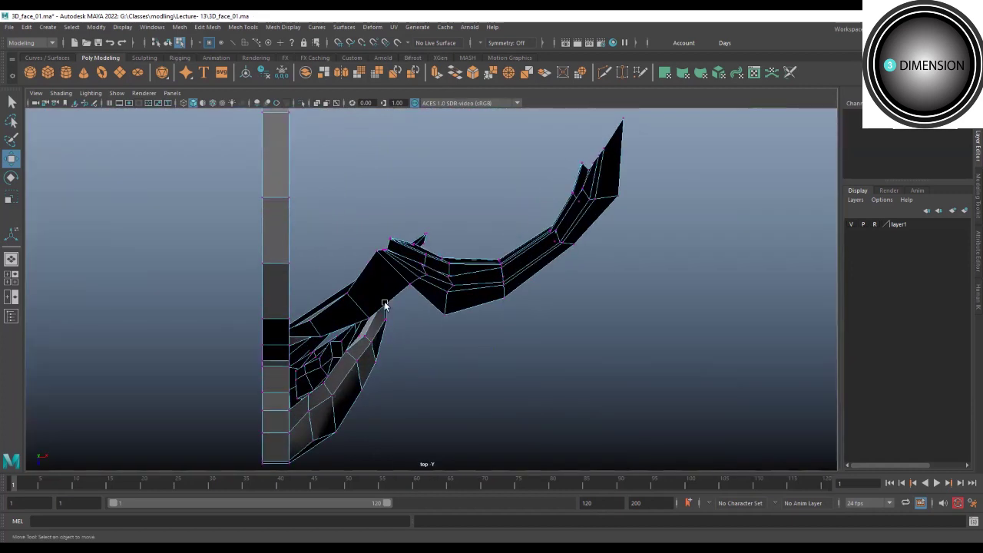
key(space)
alt+drag(413, 252, 237, 223)
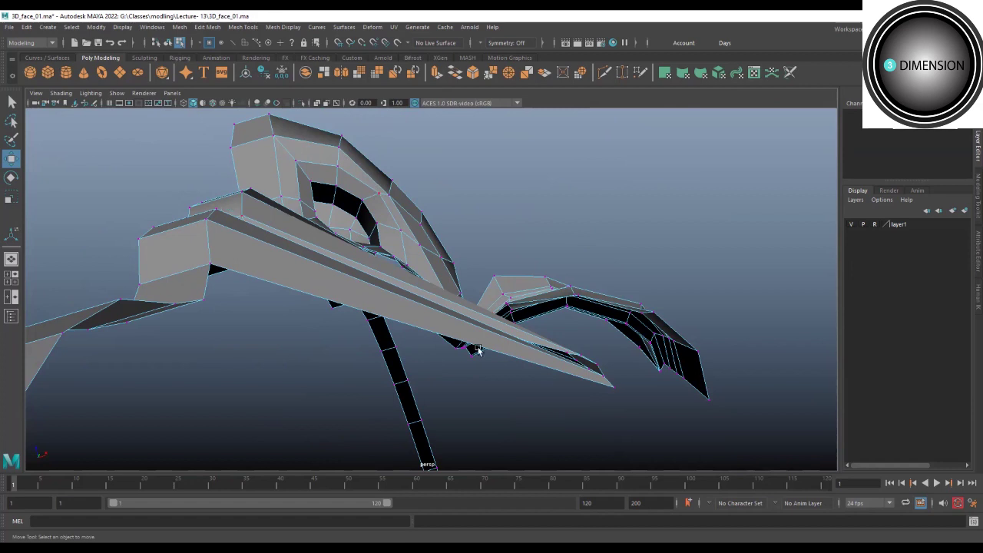
mouse_move(555, 369)
alt+mouse_down()
mouse_move(464, 407)
mouse_move(423, 314)
mouse_move(351, 254)
mouse_move(351, 216)
mouse_move(407, 179)
alt+mouse_up()
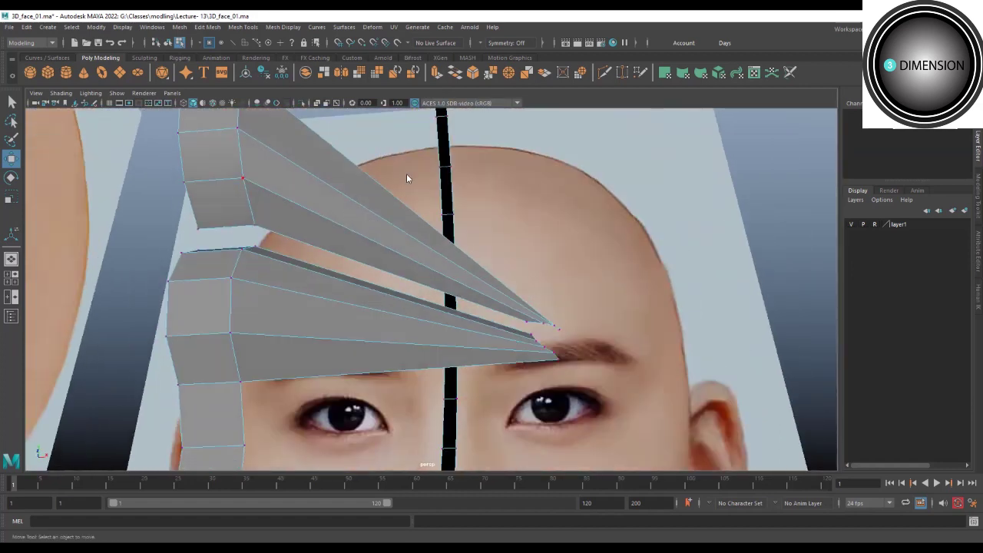
mouse_move(356, 203)
shift+right_down()
mouse_move(290, 223)
mouse_move(291, 212)
shift+right_up()
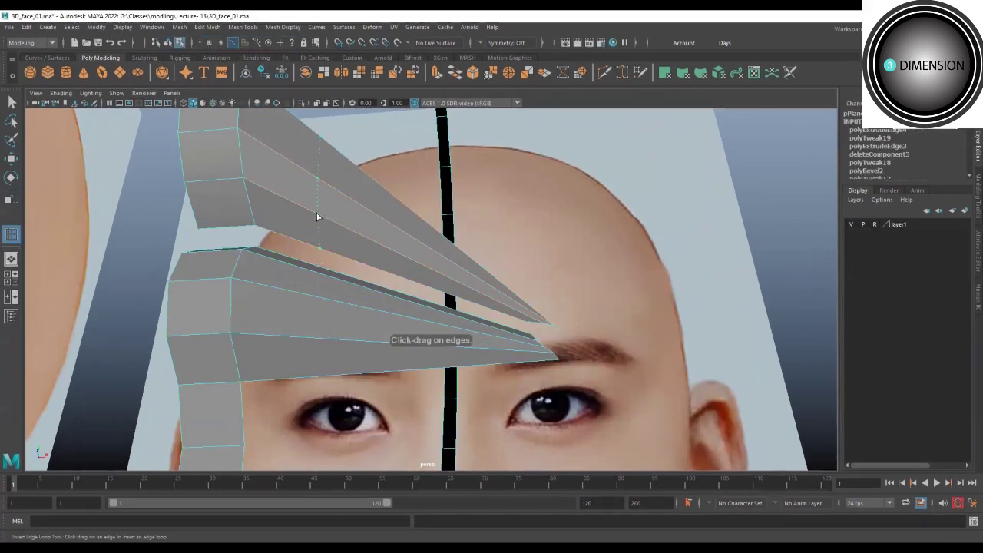
click(388, 250)
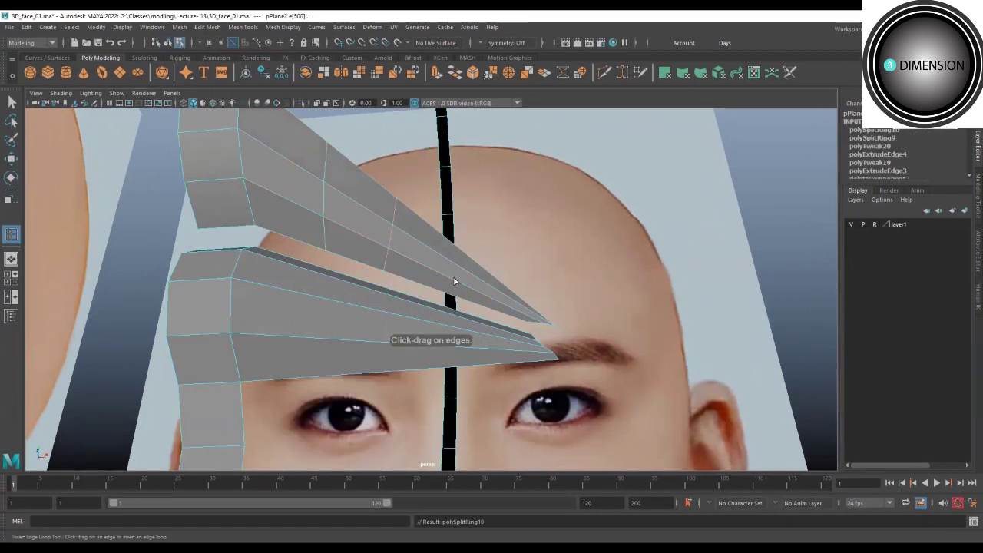
click(463, 286)
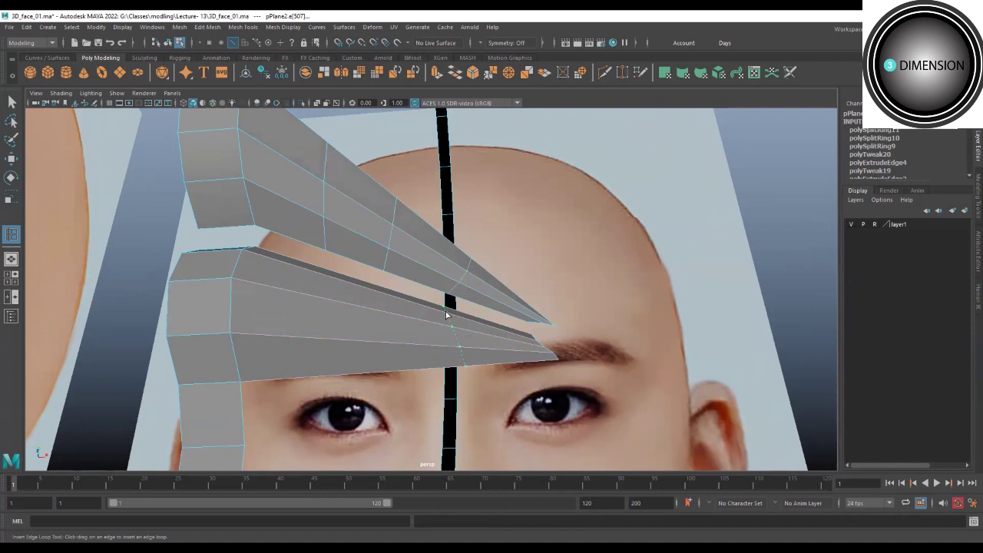
click(450, 315)
click(384, 295)
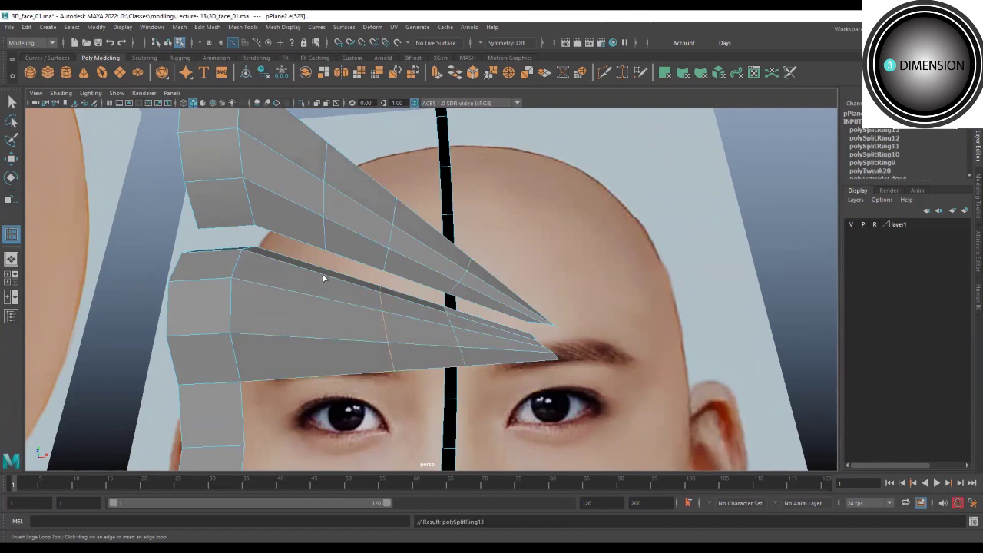
click(356, 284)
alt+drag(358, 285, 376, 320)
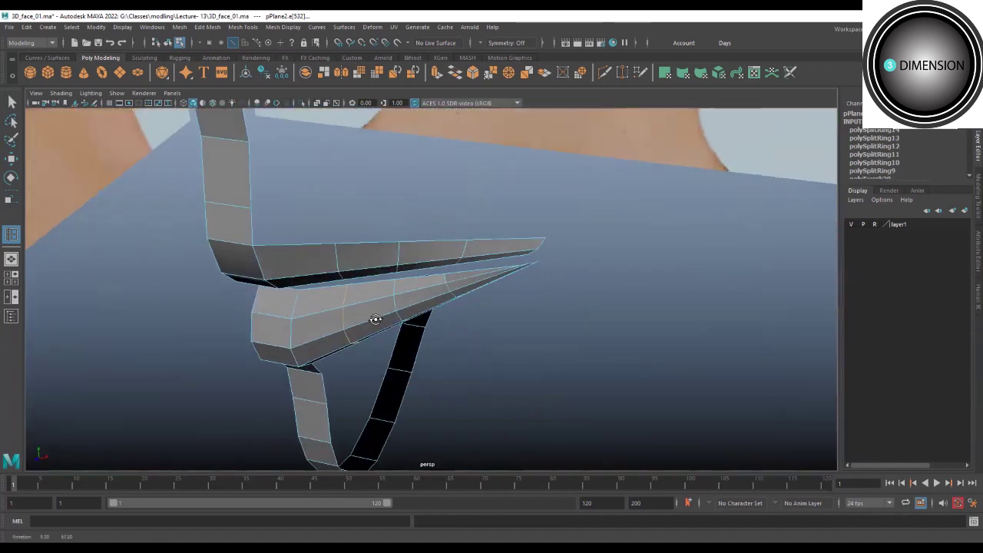
scroll(376, 319, down, 5)
alt+drag(358, 279, 385, 336)
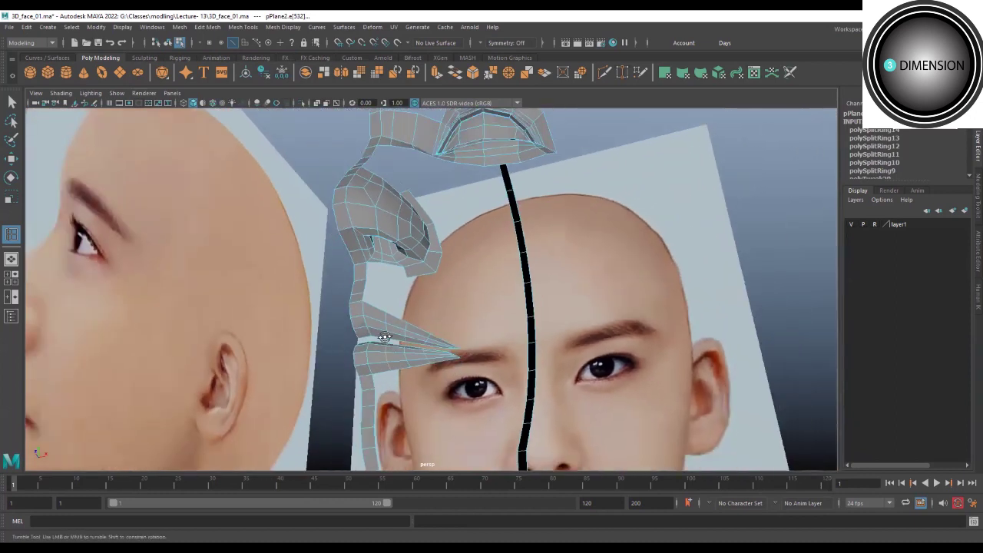
scroll(384, 337, up, 5)
Move an edge on the upper lip's underside along the depth axis.
key(w)
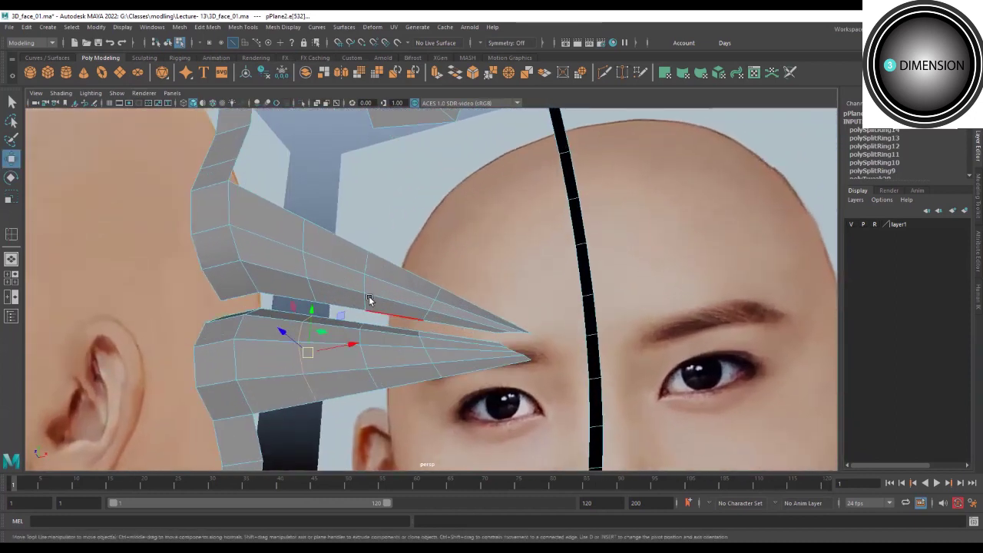
mouse_move(369, 300)
alt+mouse_down()
mouse_move(296, 279)
mouse_move(255, 303)
mouse_move(282, 275)
mouse_move(290, 318)
mouse_move(338, 311)
mouse_move(336, 325)
alt+mouse_up()
click(250, 301)
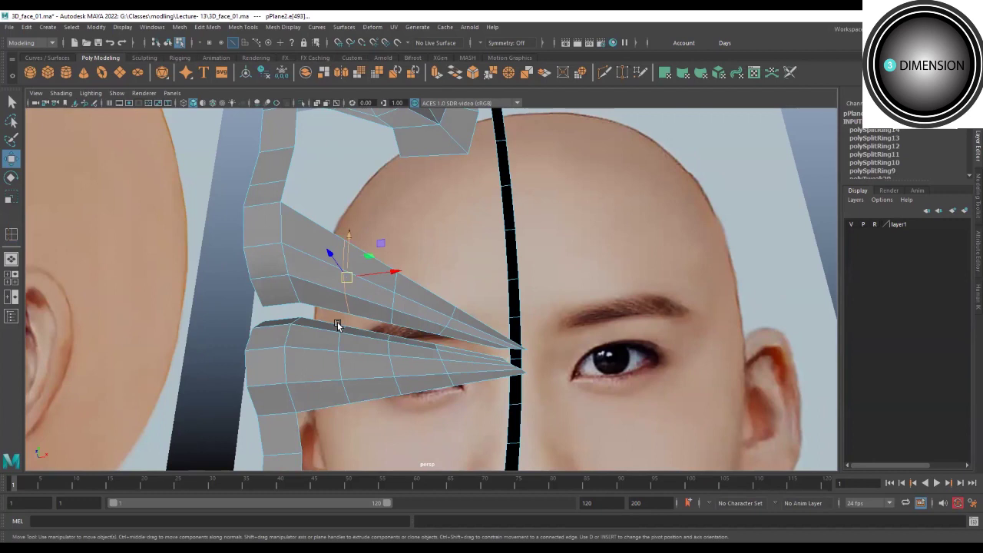
mouse_move(329, 336)
alt+mouse_down()
mouse_move(359, 274)
mouse_move(349, 327)
alt+mouse_up()
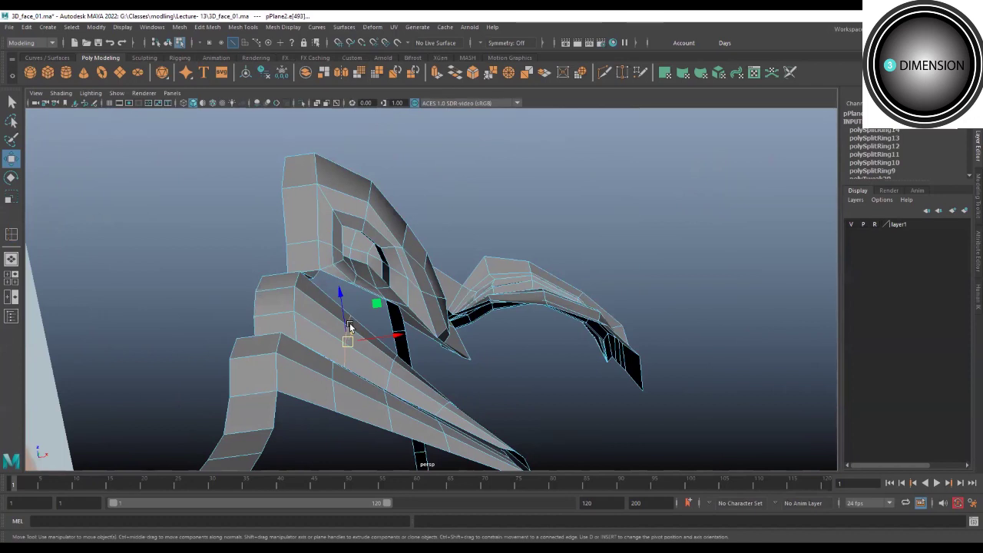
click(342, 300)
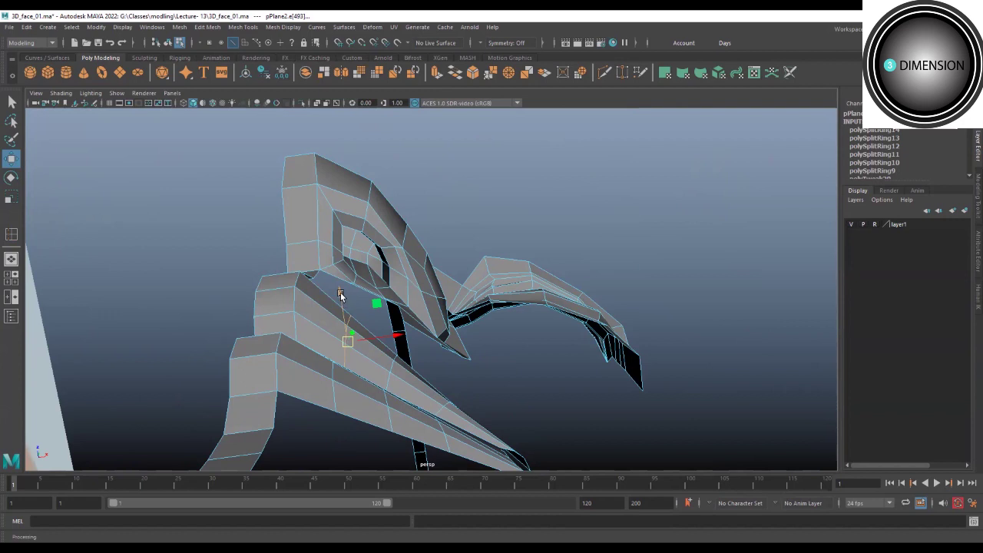
alt+drag(341, 295, 351, 276)
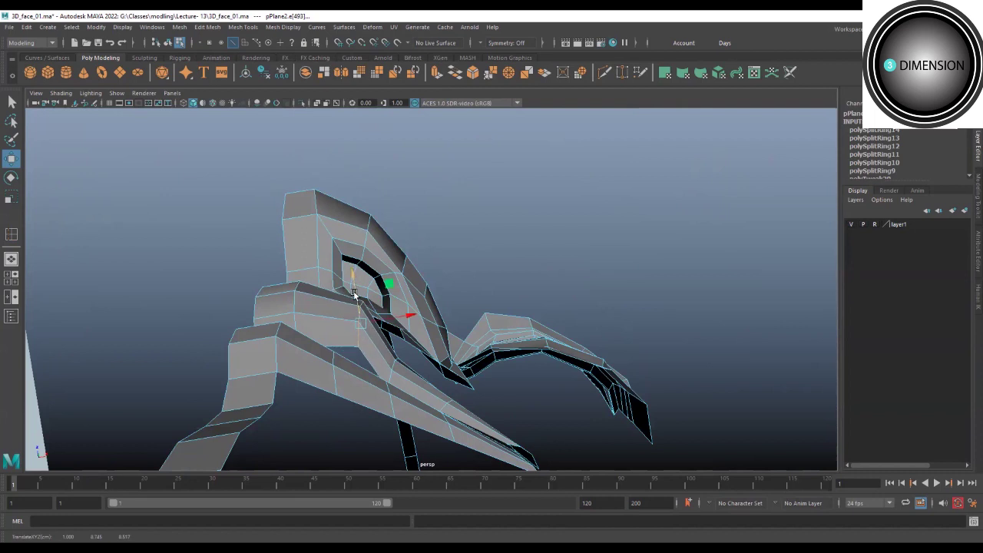
Pull the edge near the nose upward and outward to reshape the faces under the nose.
click(394, 368)
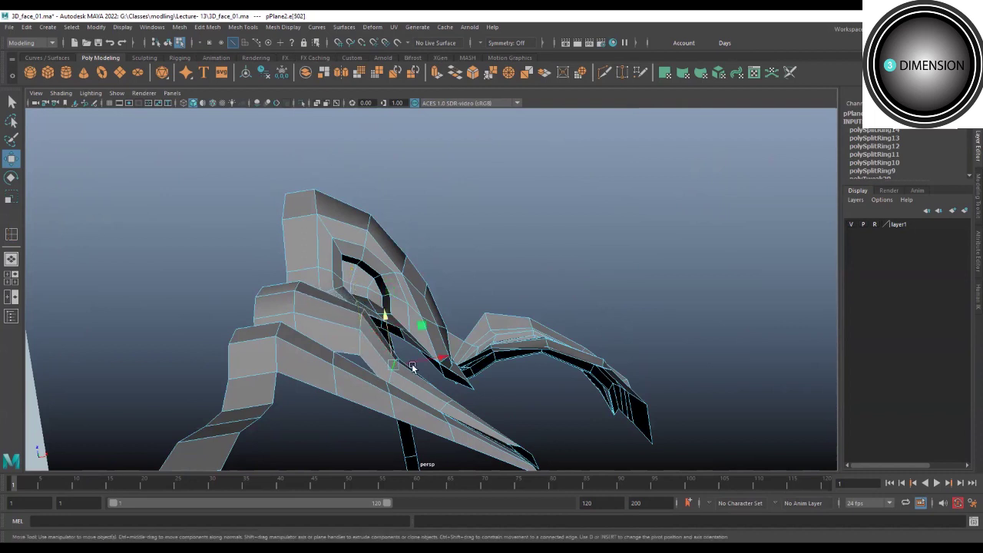
click(396, 373)
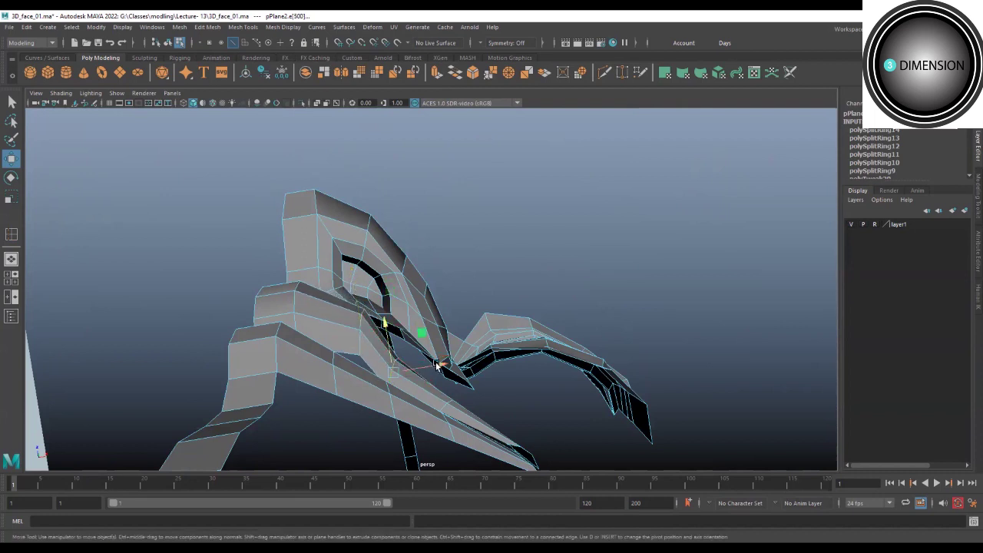
drag(426, 368, 457, 361)
drag(413, 334, 402, 307)
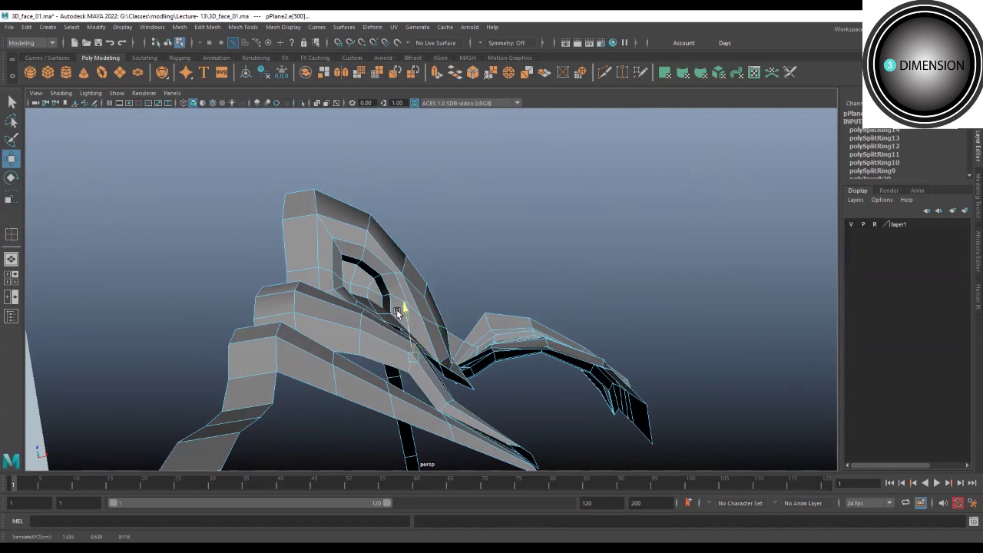
click(363, 324)
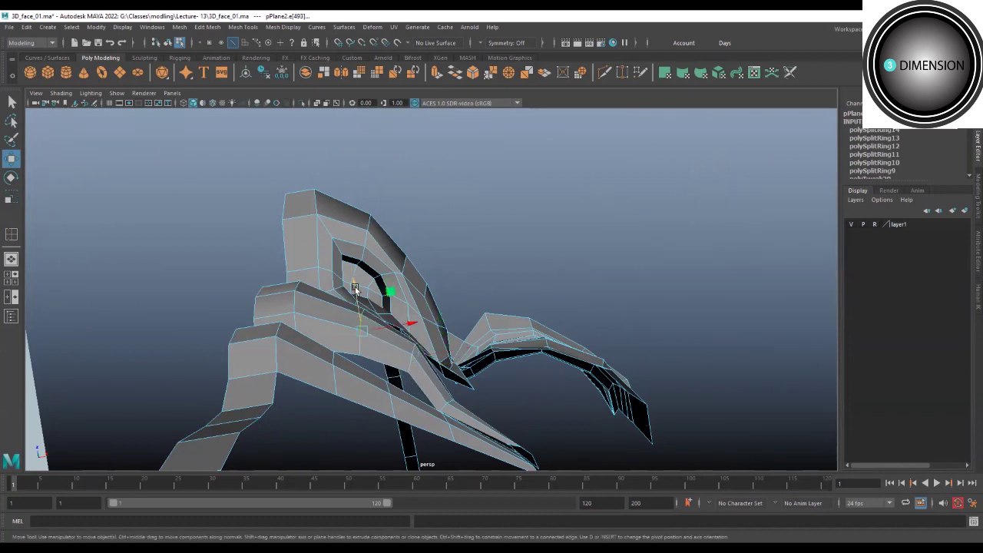
click(425, 339)
mouse_move(424, 339)
mouse_down()
mouse_move(442, 381)
mouse_move(417, 402)
mouse_up()
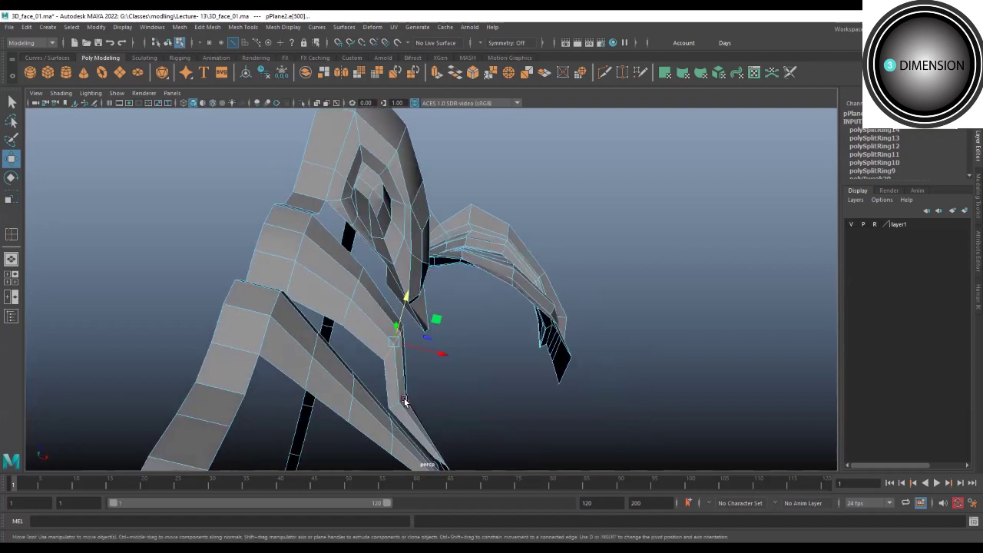
click(405, 401)
In the side view, reshape the upper lip's inner and front edges against the reference.
right_click(520, 246)
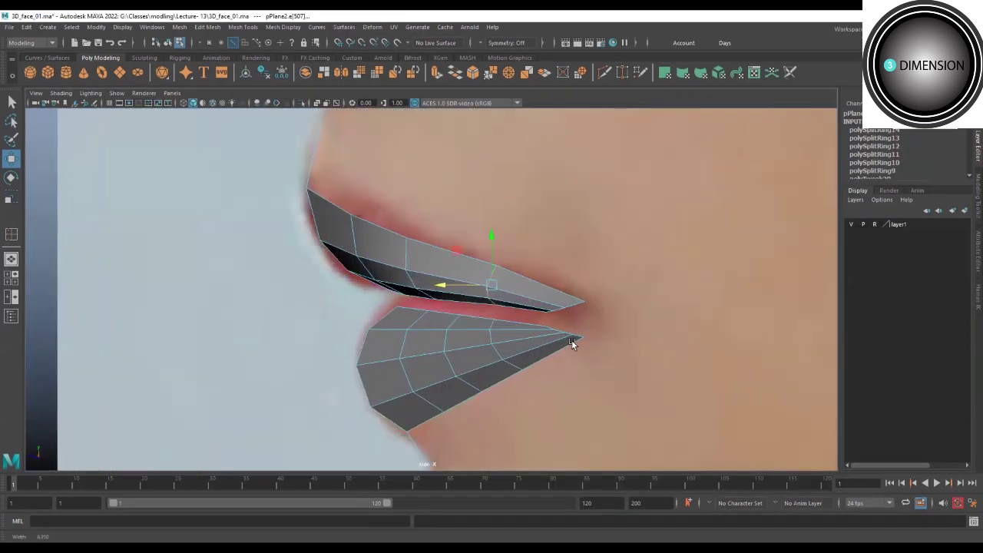
drag(422, 287, 410, 268)
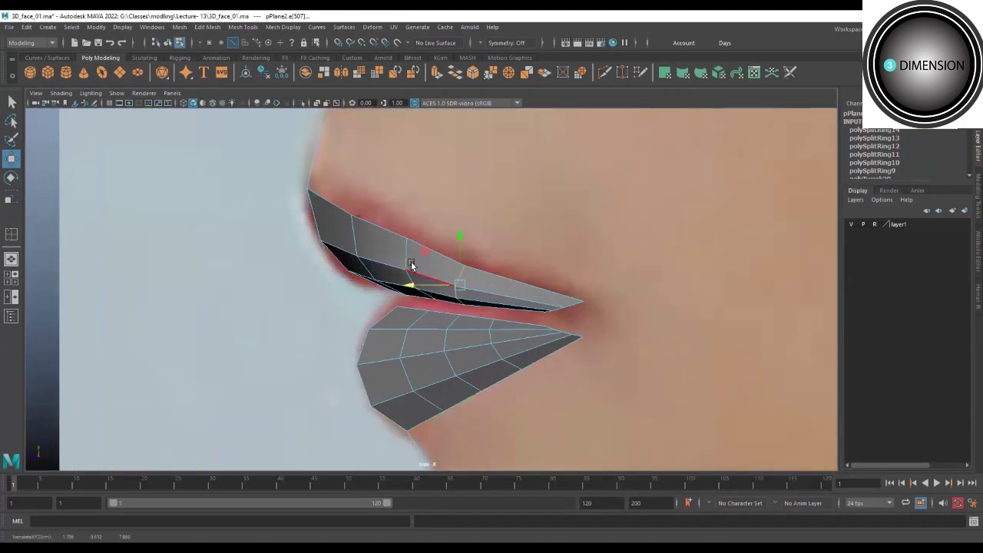
click(374, 271)
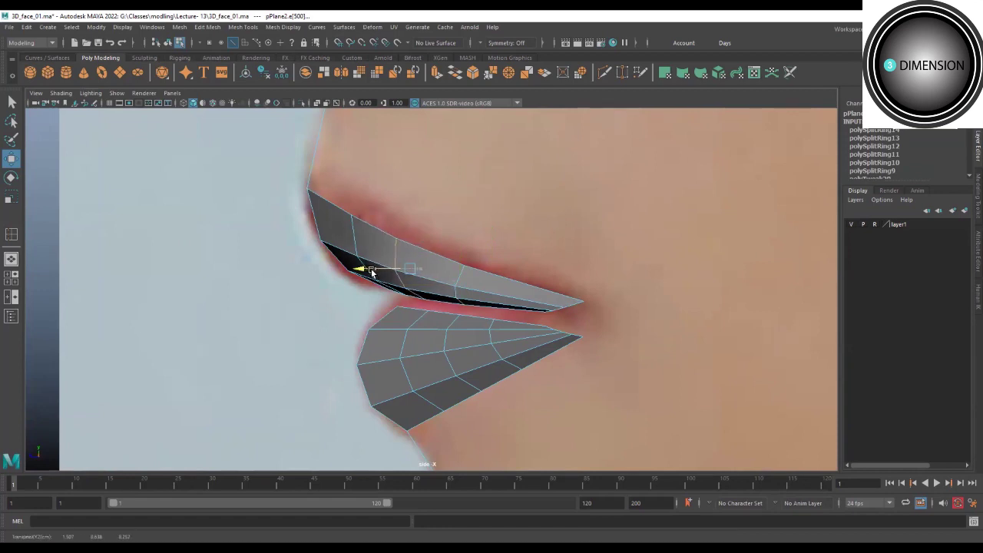
click(359, 265)
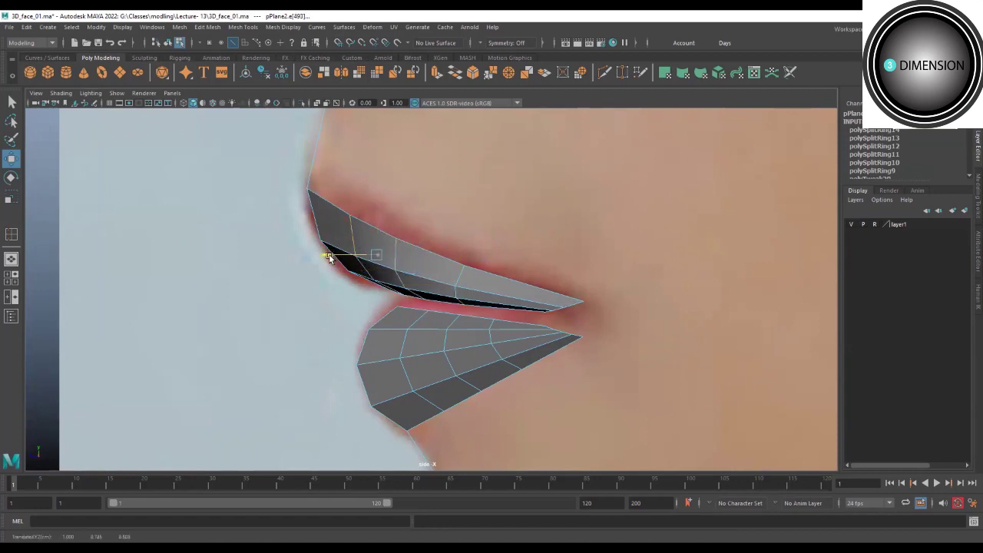
alt+middle_drag(390, 321, 394, 270)
Push the lower lip's front edges forward to round it to the reference lower-lip curve.
click(421, 269)
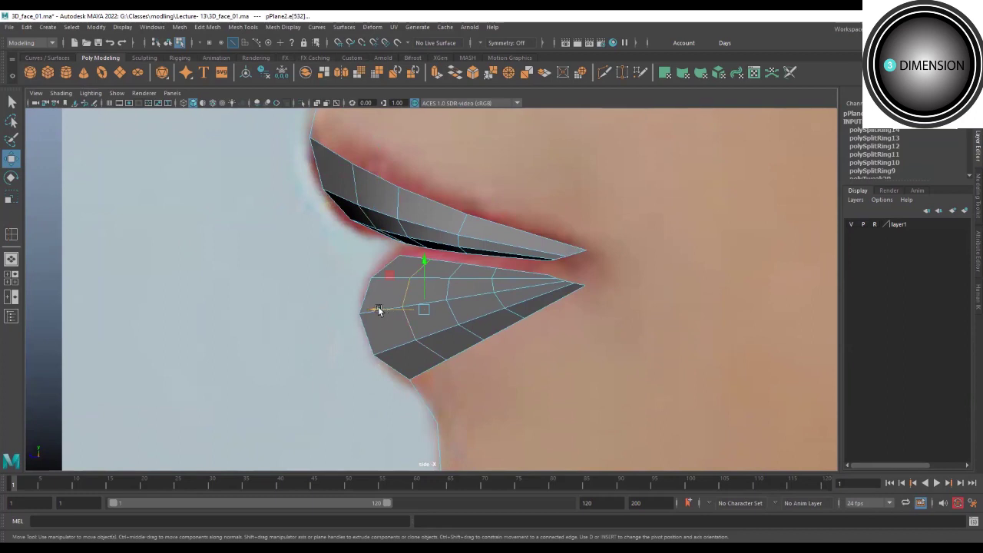
drag(378, 310, 359, 311)
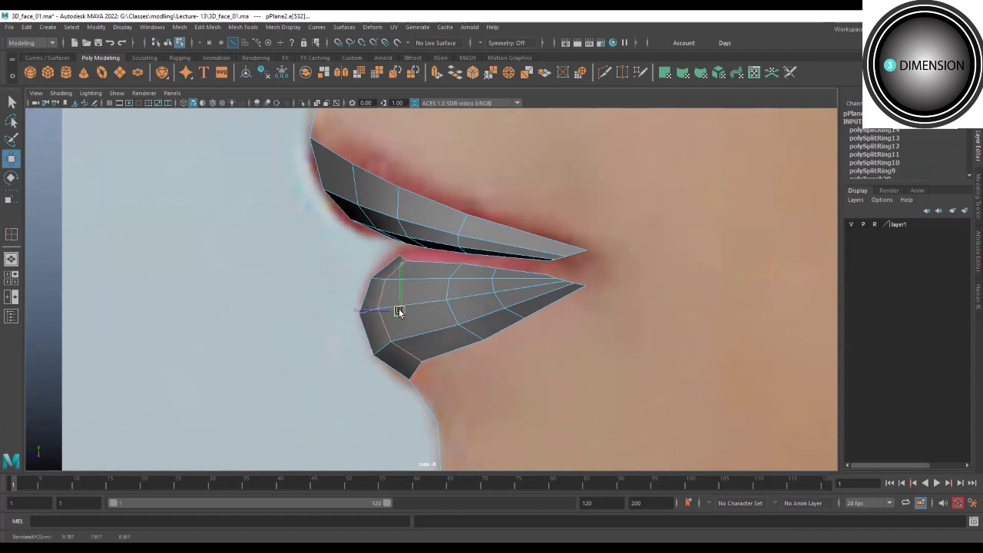
drag(401, 310, 393, 312)
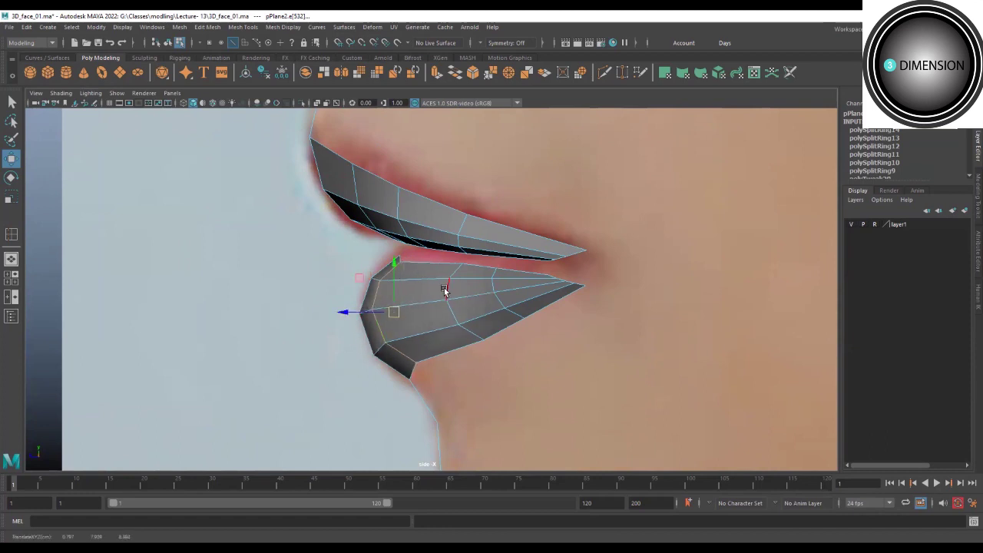
click(449, 287)
click(422, 303)
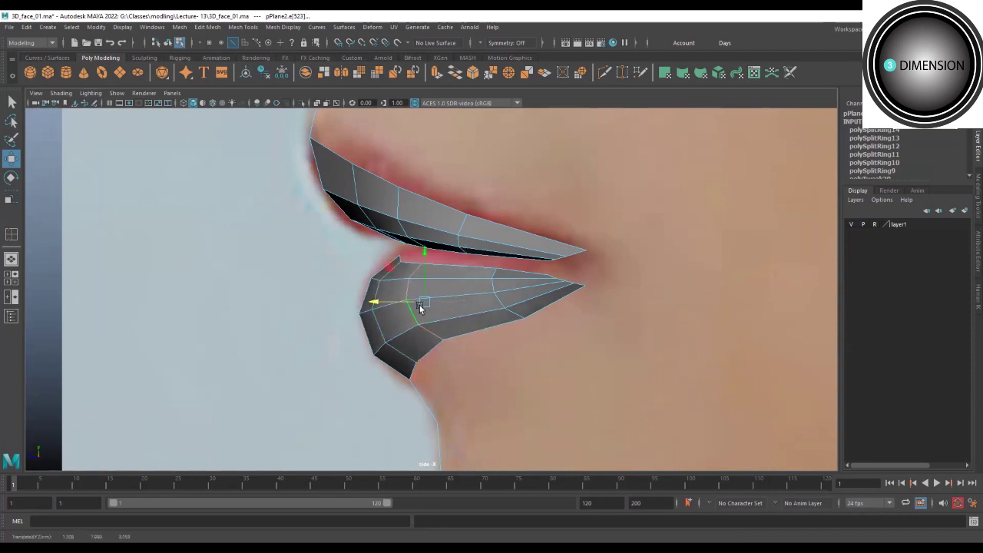
mouse_move(427, 305)
mouse_down()
mouse_move(494, 287)
mouse_move(435, 299)
mouse_up()
click(468, 294)
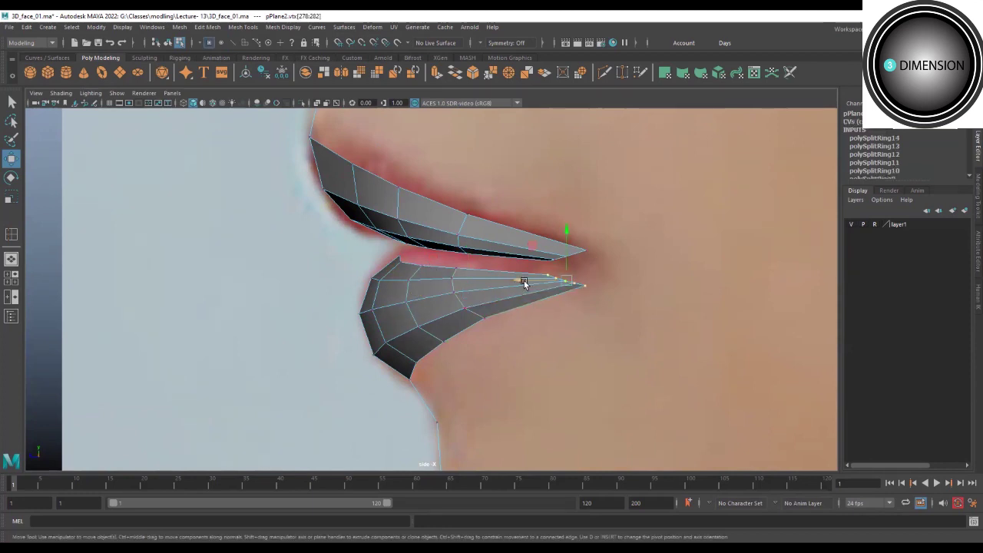
Check the lips in perspective, then move the lip-tip edge slightly back and up in side view.
click(592, 301)
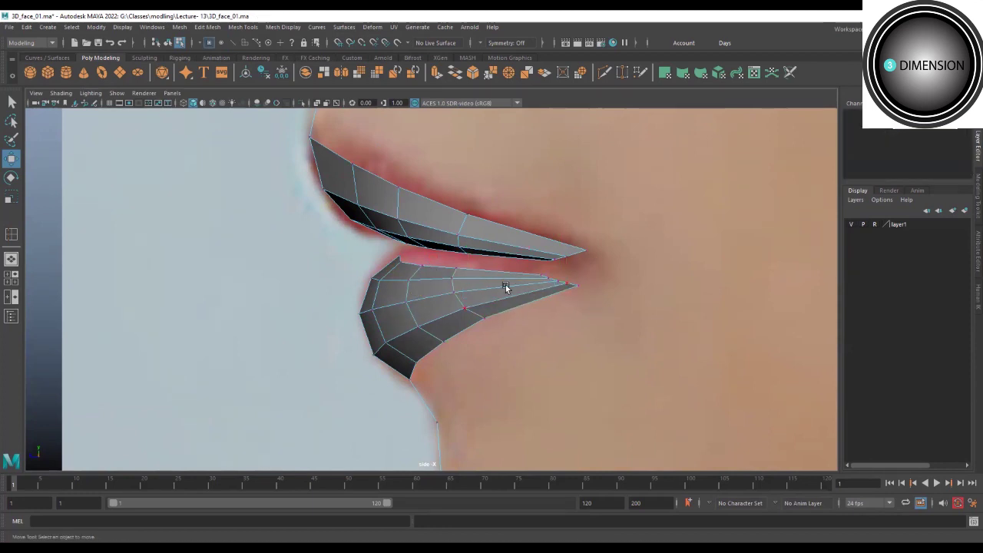
key(space)
key(space)
alt+drag(476, 222, 439, 301)
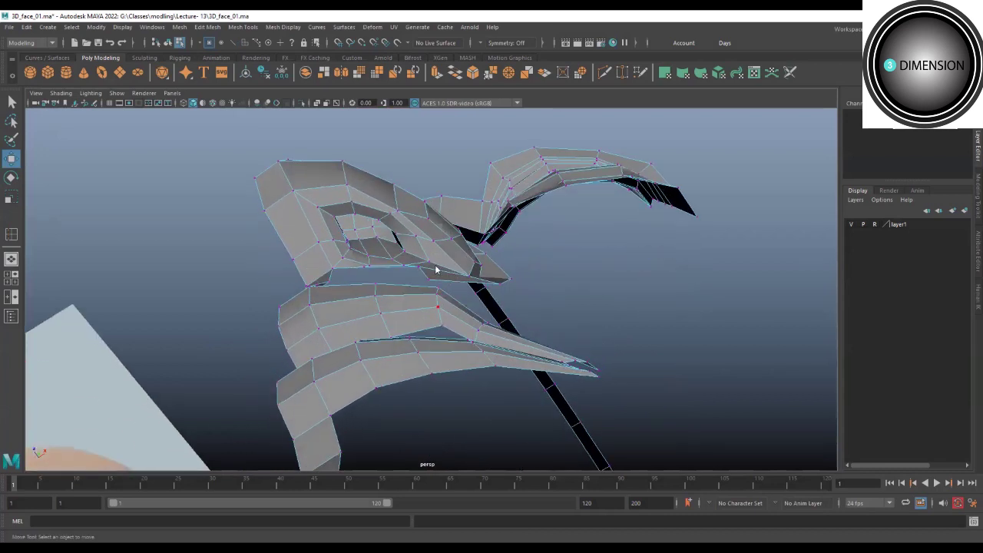
click(430, 267)
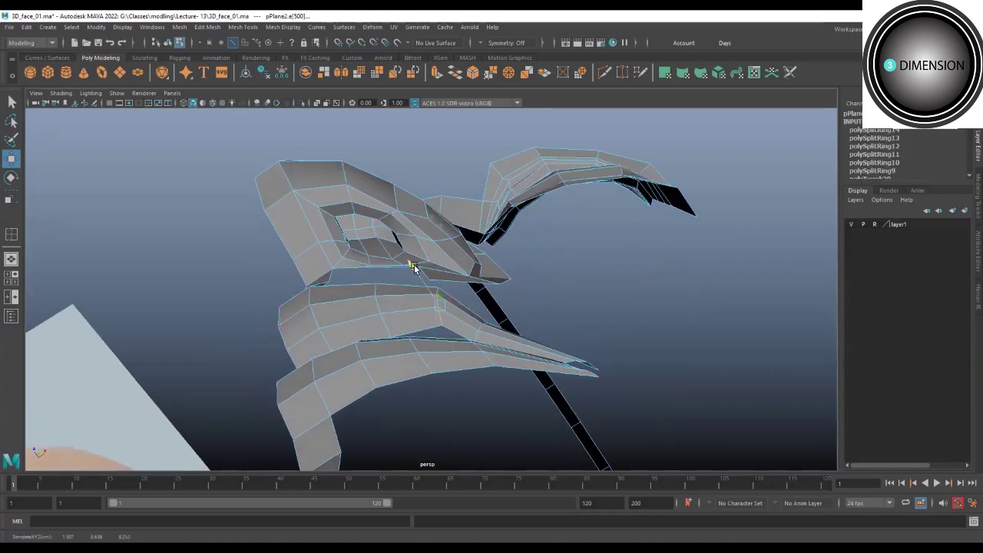
click(481, 286)
mouse_move(481, 287)
alt+mouse_down()
mouse_move(452, 362)
mouse_move(458, 374)
alt+mouse_up()
key(space)
key(space)
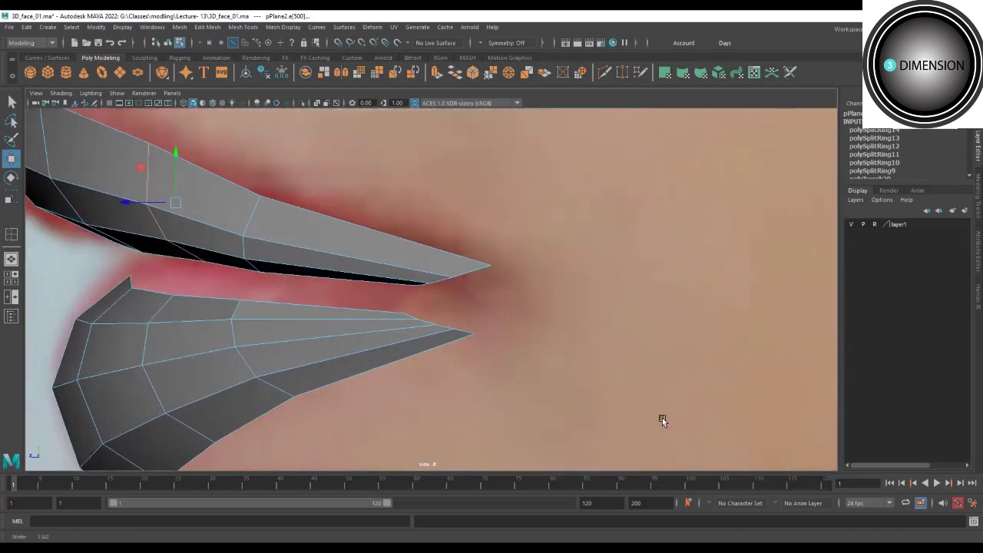
scroll(463, 271, up, 3)
click(417, 284)
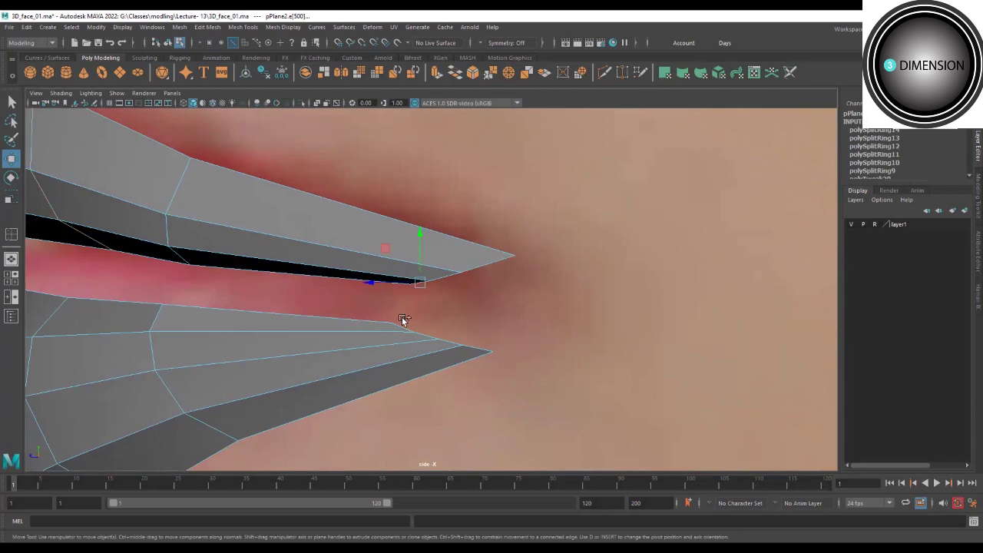
middle_drag(436, 283, 452, 278)
click(471, 272)
Pull the lower-lip tip toward the mouth corner and select the upper and lower corner edges.
click(483, 353)
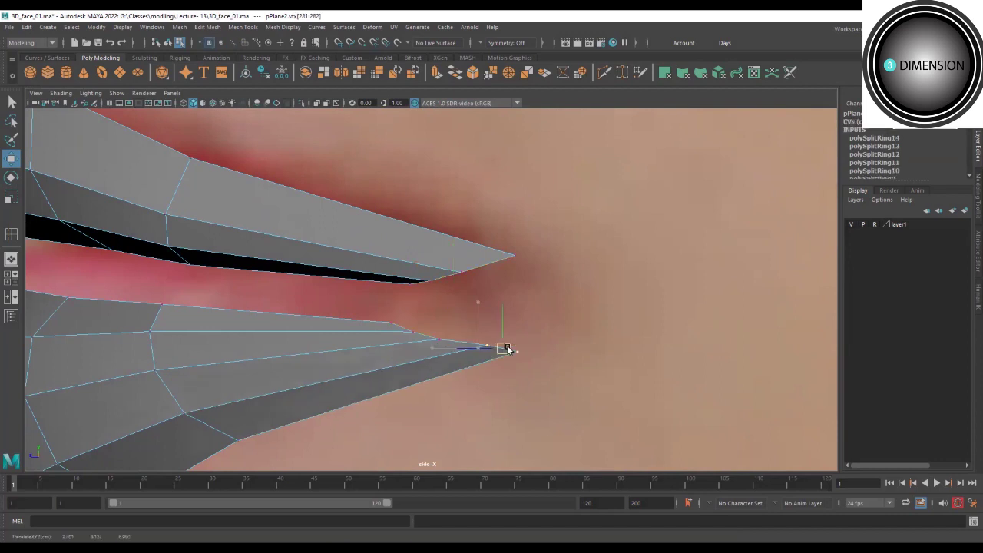
middle_drag(483, 354, 511, 349)
click(453, 338)
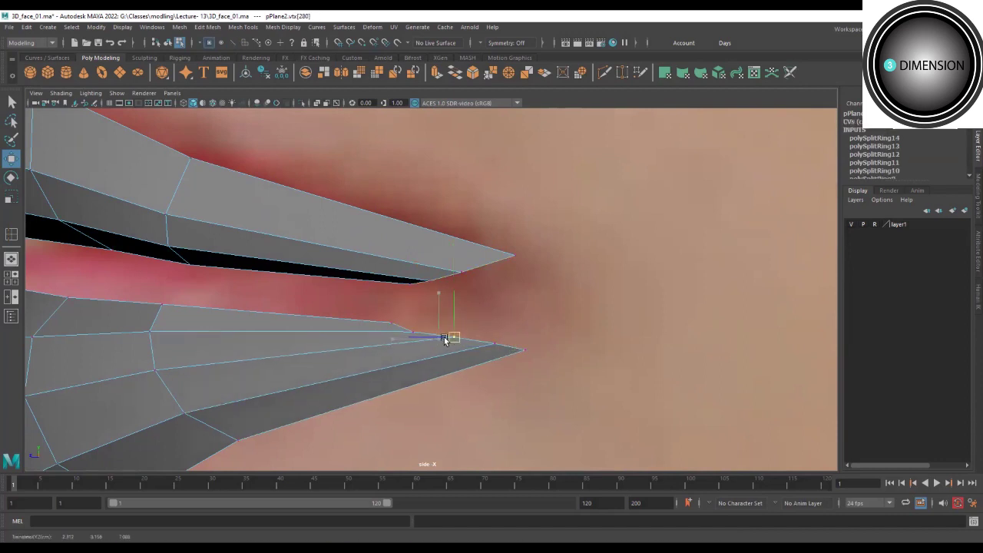
click(425, 330)
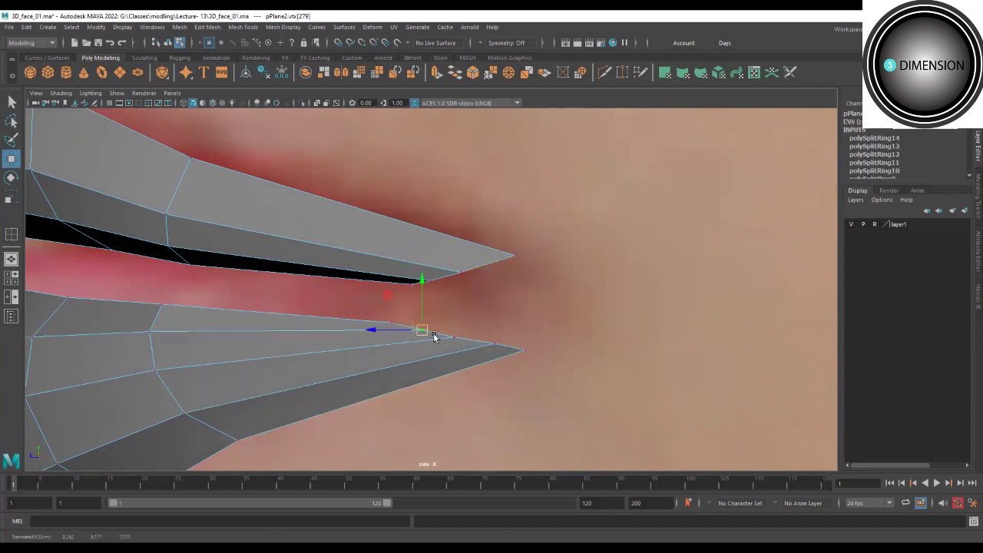
click(450, 279)
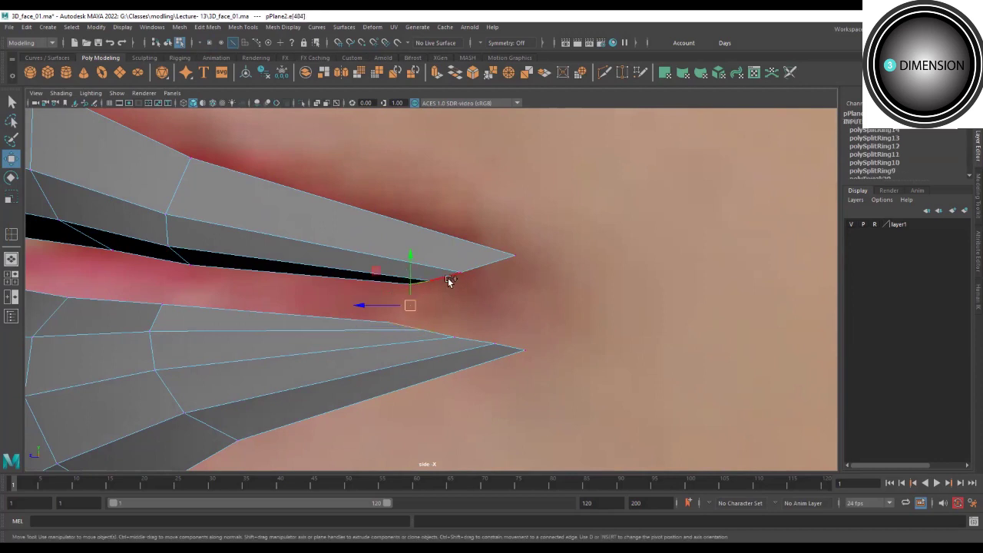
shift+click(477, 339)
Bridge the selected lip corner edges with no extra division loops, then clear the selection.
mouse_move(485, 287)
shift+right_down()
mouse_move(494, 416)
mouse_move(494, 404)
shift+right_up()
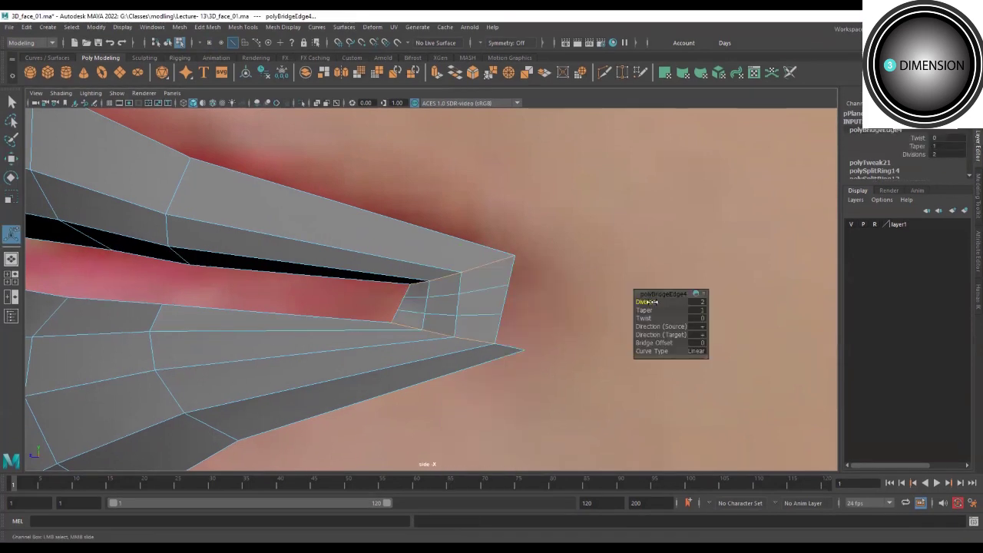
middle_drag(649, 302, 626, 305)
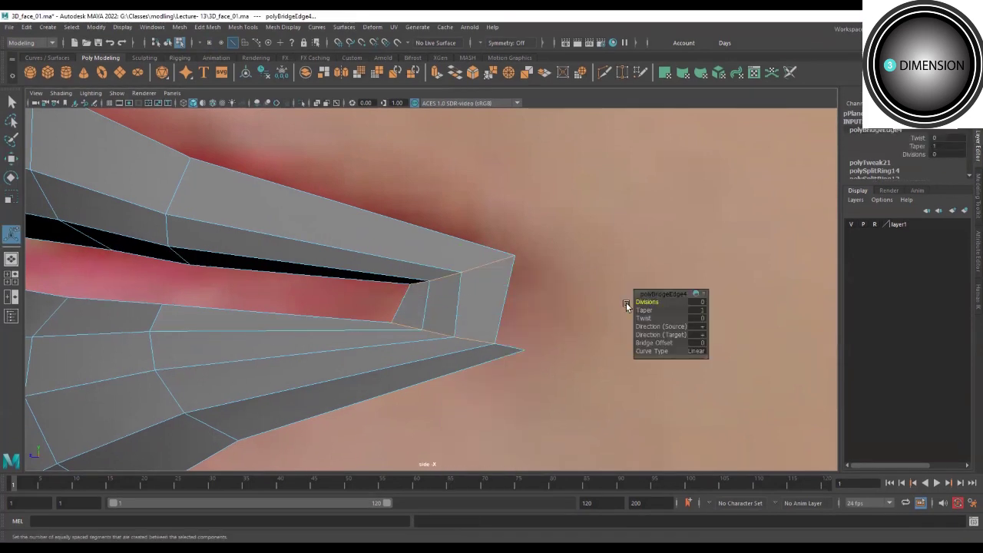
click(584, 331)
click(455, 309)
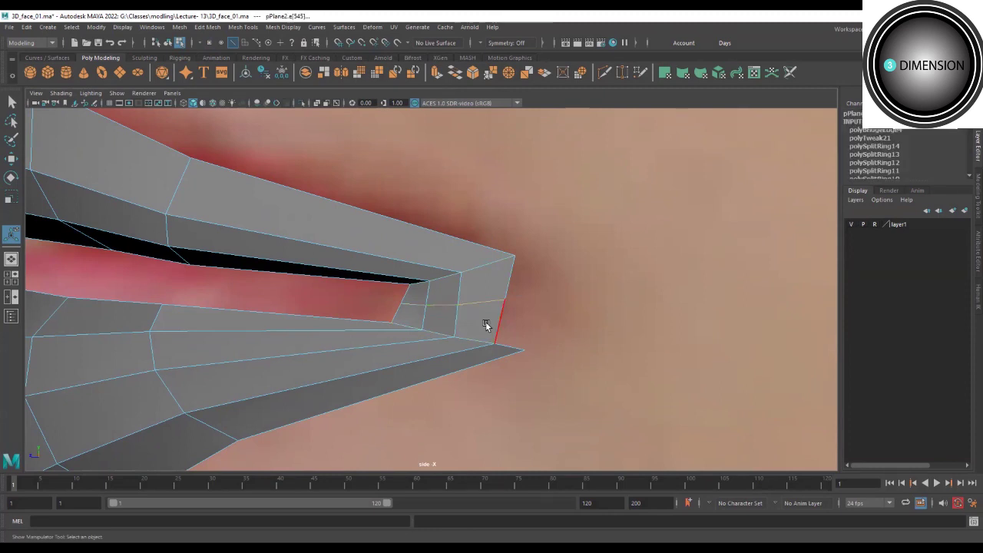
mouse_move(486, 325)
alt+mouse_down()
mouse_move(553, 288)
mouse_move(527, 376)
mouse_move(455, 379)
alt+mouse_up()
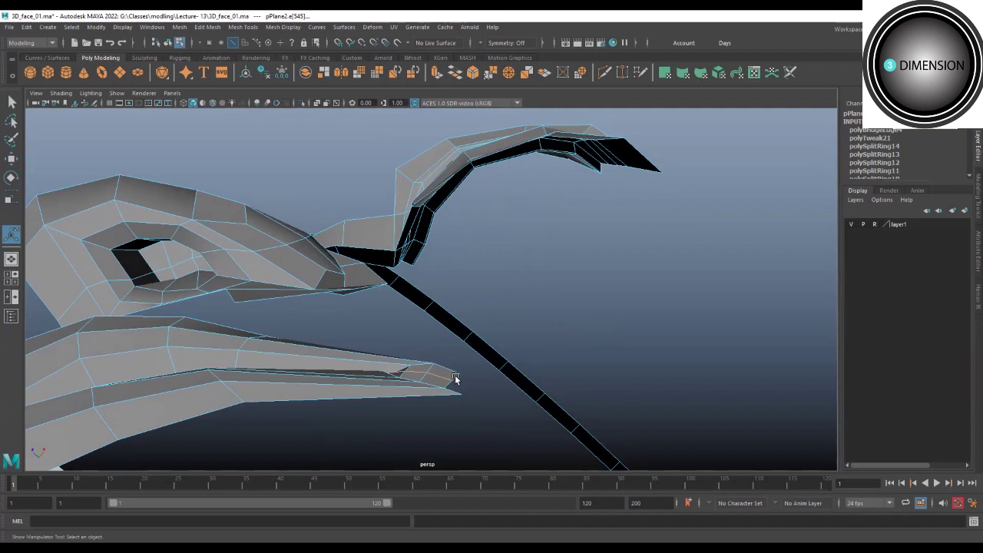
Cut a new edge across the mouth-corner bridge and shift the new cut vertex right.
mouse_move(455, 378)
alt+mouse_down()
mouse_move(439, 413)
mouse_move(430, 322)
mouse_move(461, 345)
mouse_move(438, 351)
alt+mouse_up()
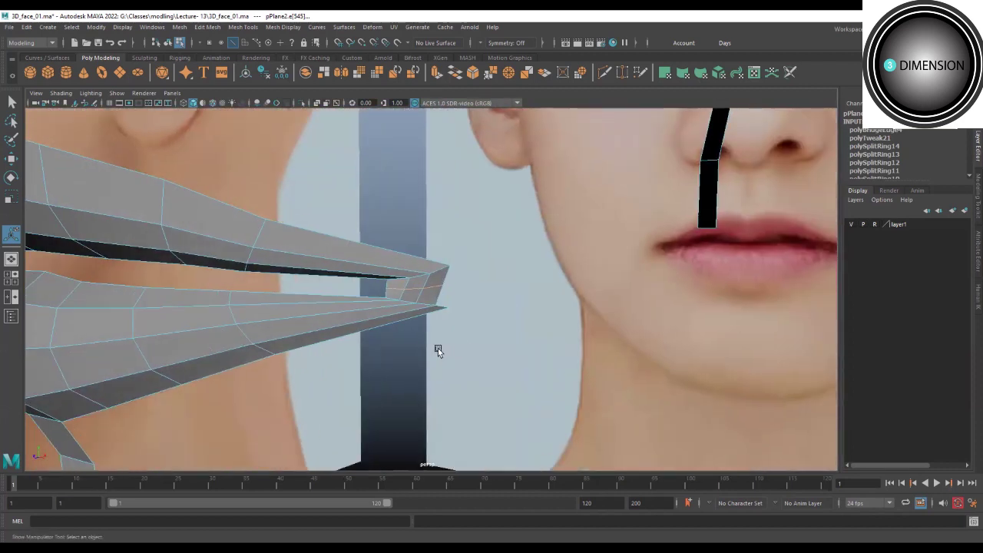
mouse_move(438, 348)
alt+right_down()
mouse_move(639, 403)
mouse_move(507, 328)
alt+right_up()
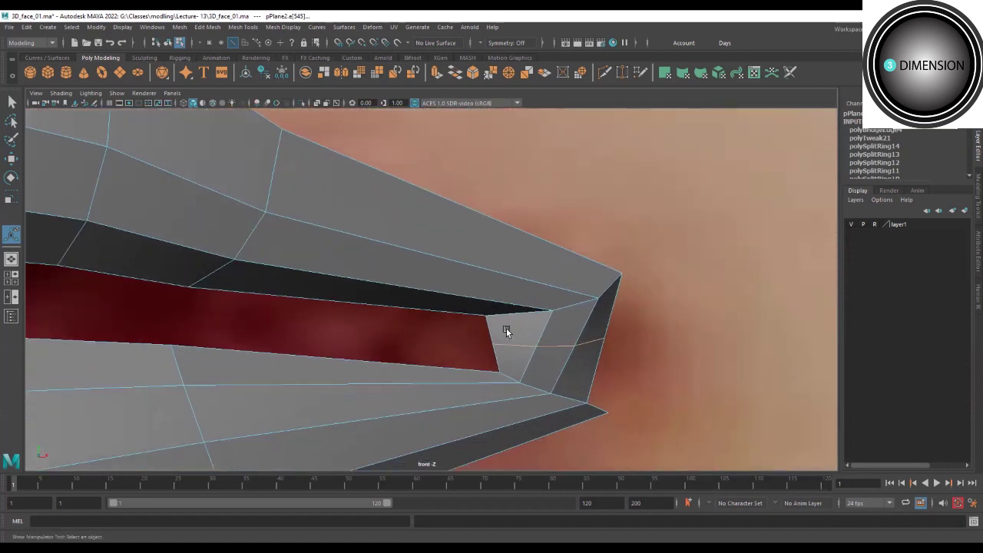
click(495, 346)
key(w)
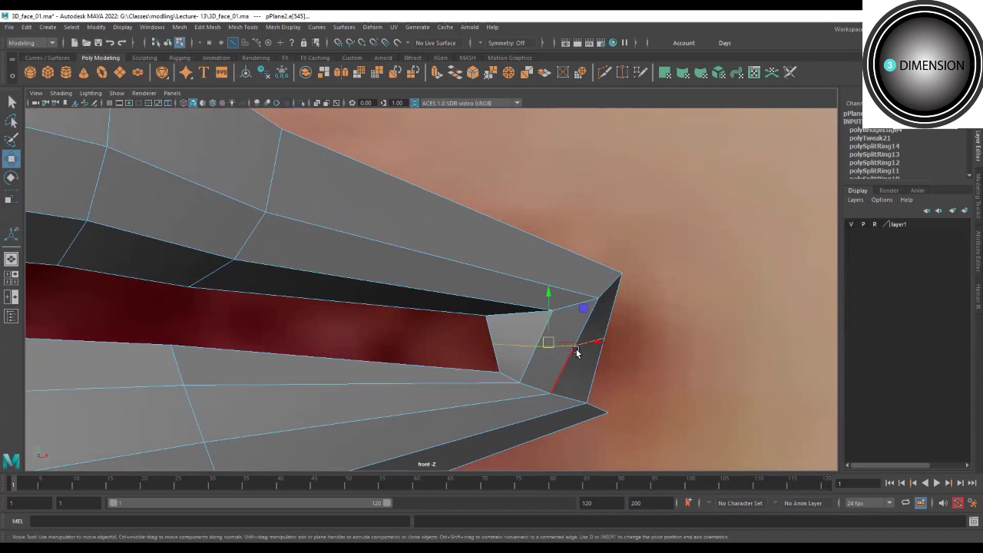
drag(553, 345, 567, 345)
Pull the upper and lower corner edges inward to taper the mouth corner.
click(513, 315)
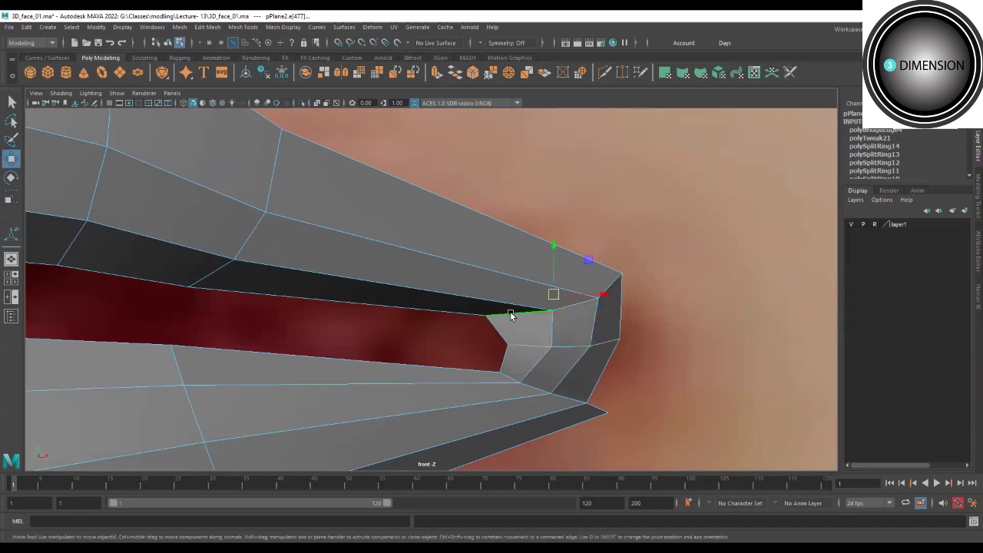
drag(553, 293, 510, 304)
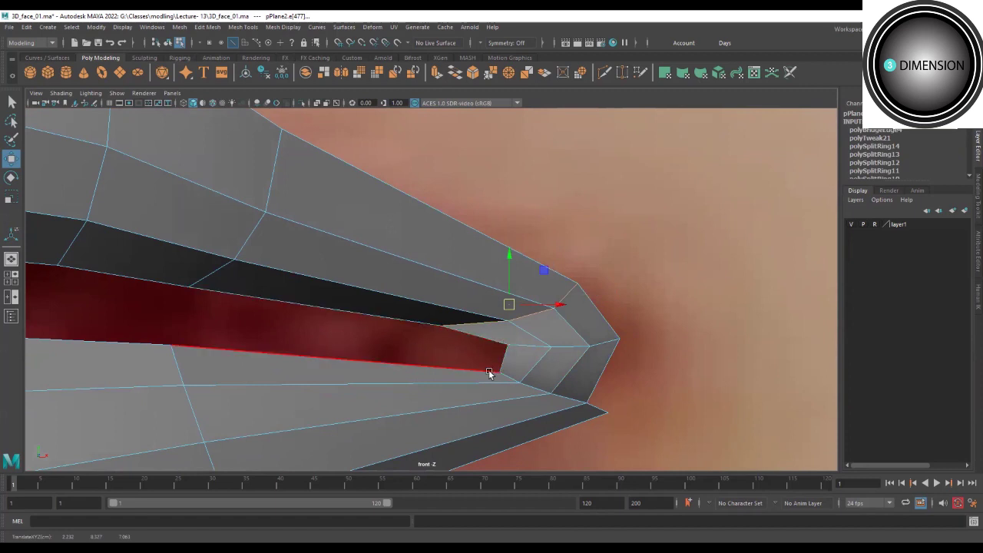
click(520, 383)
drag(535, 391, 481, 366)
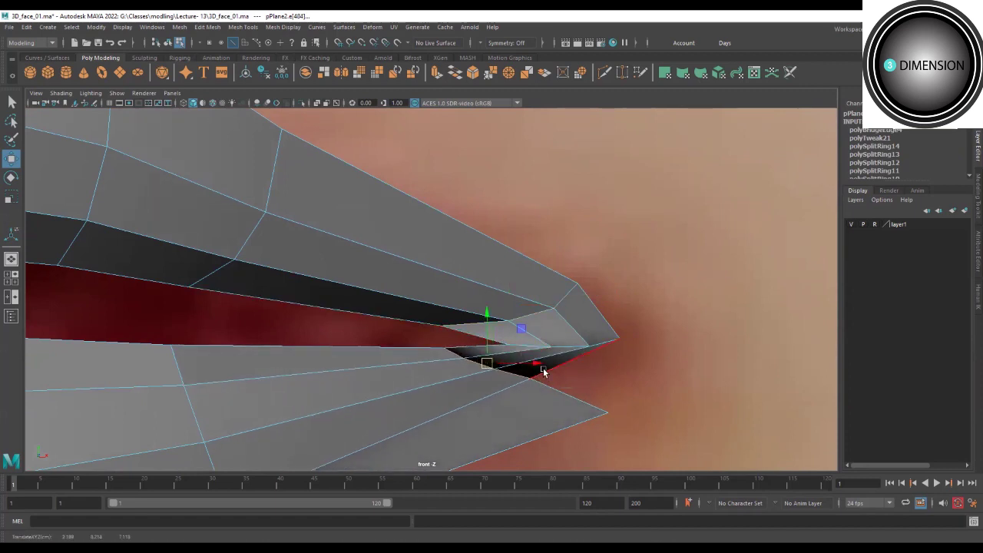
In the perspective view, nudge a mouth-corner vertex upward and inspect the head from several angles.
key(space)
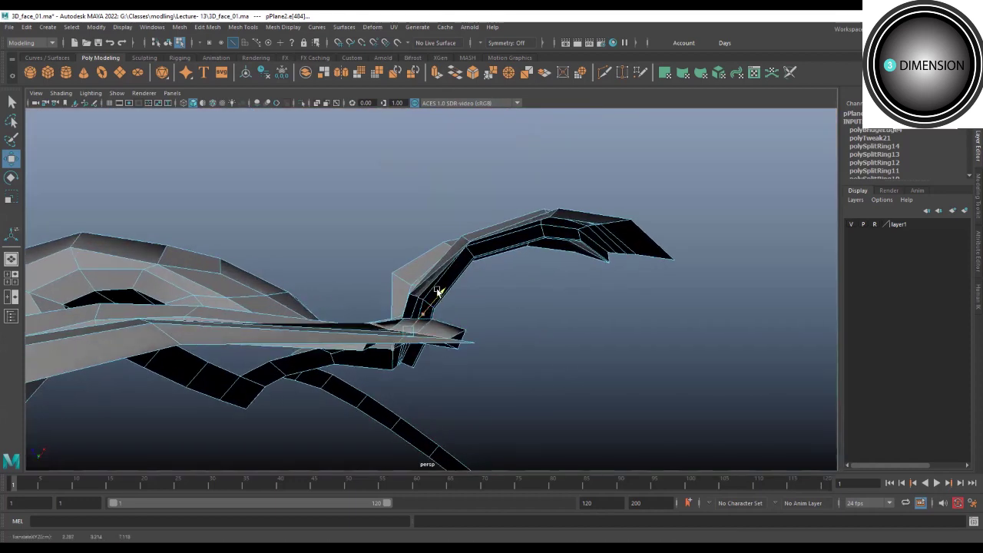
mouse_move(358, 285)
alt+mouse_down()
mouse_move(411, 304)
mouse_move(420, 381)
mouse_move(461, 412)
mouse_move(555, 358)
alt+mouse_up()
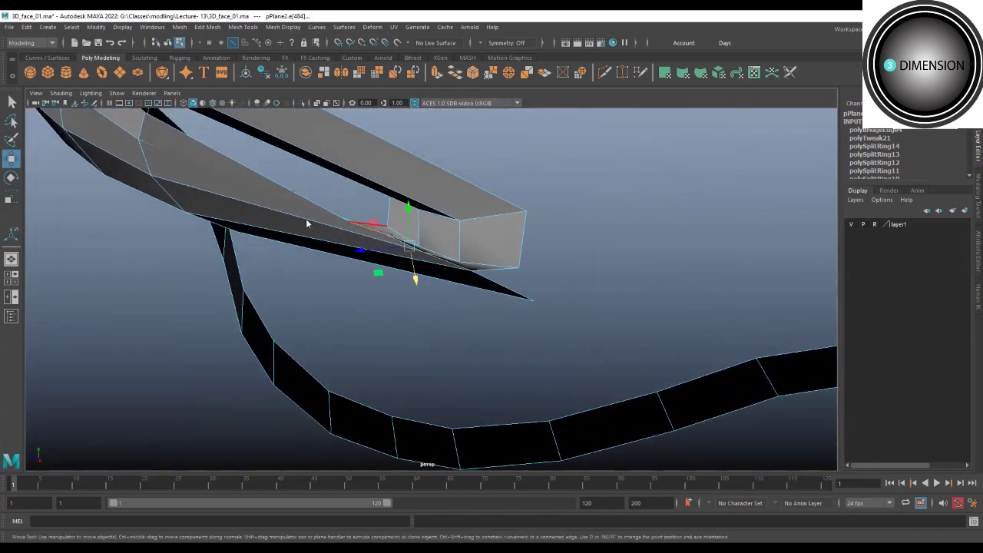
key(F9)
click(350, 240)
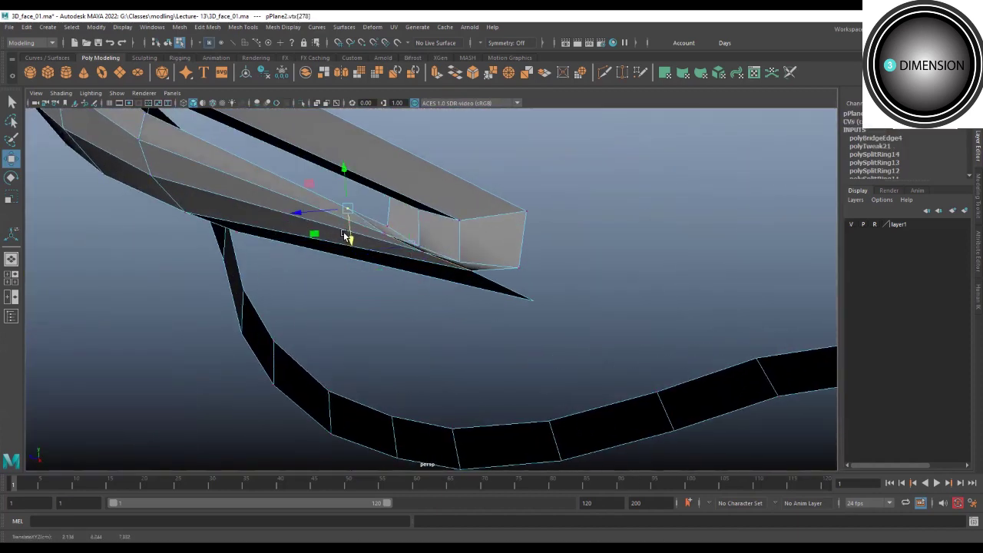
mouse_move(350, 240)
middle_down()
mouse_move(294, 210)
mouse_move(341, 213)
middle_up()
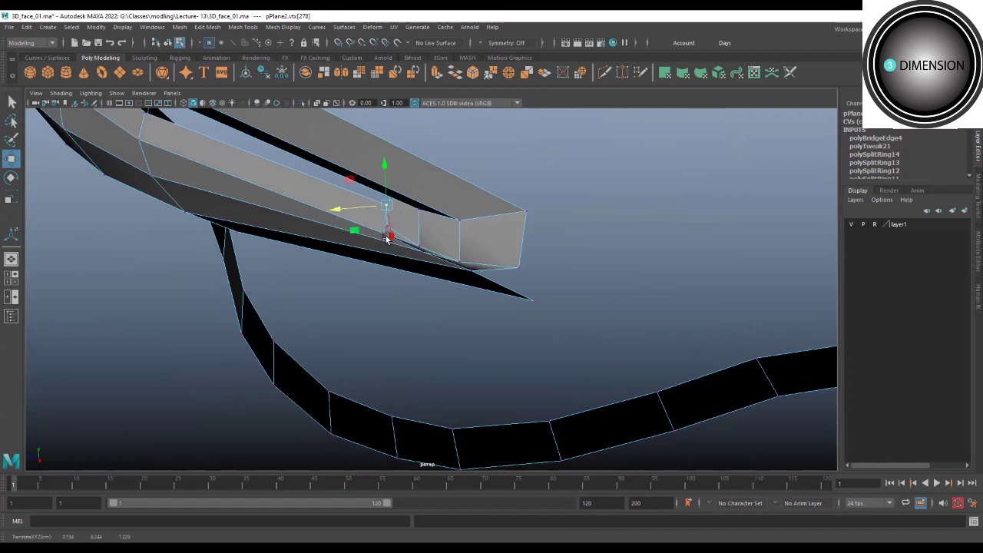
mouse_move(392, 251)
alt+mouse_down()
mouse_move(390, 259)
mouse_move(420, 167)
alt+mouse_up()
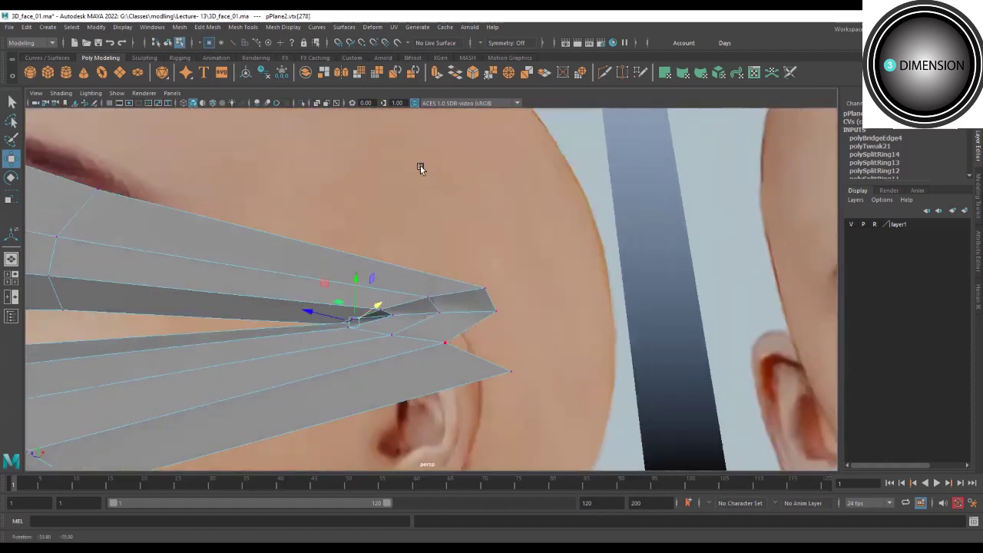
mouse_move(419, 167)
alt+right_down()
mouse_move(547, 321)
mouse_move(539, 224)
alt+right_up()
alt+middle_drag(540, 223, 488, 245)
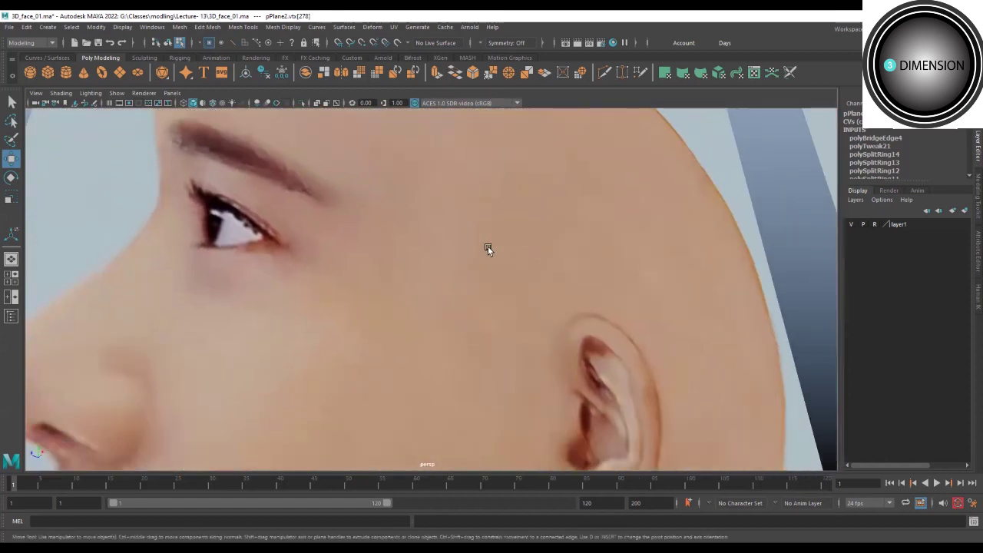
alt+right_drag(488, 246, 498, 271)
mouse_move(498, 271)
alt+mouse_down()
mouse_move(362, 336)
mouse_move(327, 274)
mouse_move(441, 287)
mouse_move(545, 264)
mouse_move(531, 255)
mouse_move(487, 244)
mouse_move(458, 277)
mouse_move(476, 300)
mouse_move(498, 370)
alt+mouse_up()
Move the neighbouring corner vertex up and inward, snap it to the nearby point, then pull it down.
click(498, 370)
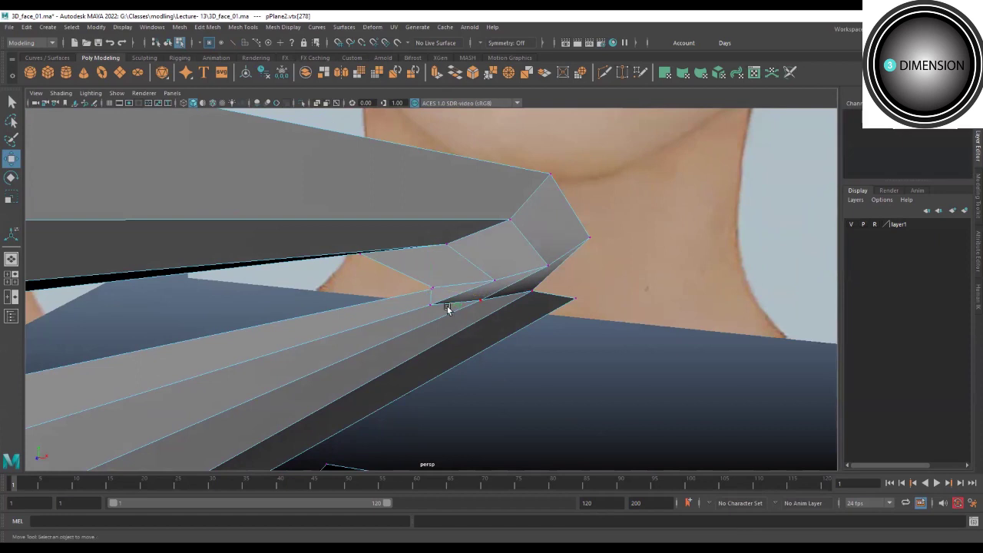
click(433, 286)
mouse_move(461, 308)
alt+mouse_down()
mouse_move(503, 310)
mouse_move(476, 299)
mouse_move(485, 293)
mouse_move(438, 281)
mouse_move(531, 257)
mouse_move(553, 222)
mouse_move(337, 266)
mouse_move(342, 290)
alt+mouse_up()
click(387, 272)
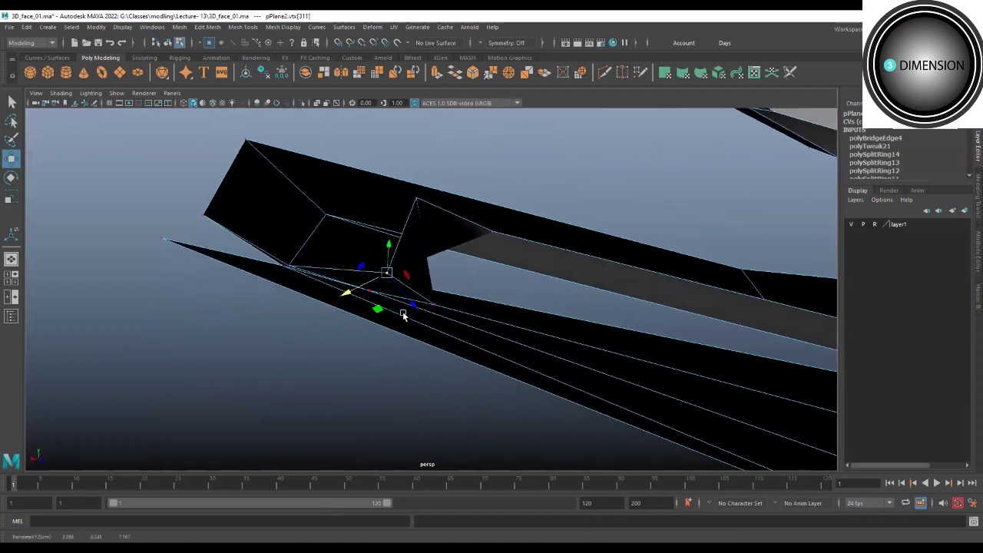
drag(413, 306, 408, 287)
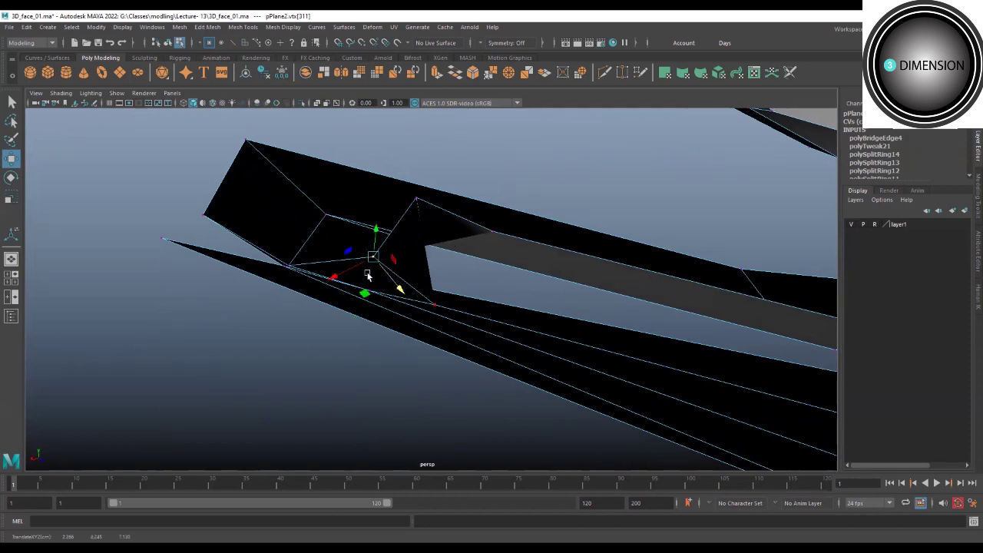
mouse_move(406, 223)
alt+mouse_down()
mouse_move(406, 281)
mouse_move(386, 320)
mouse_move(408, 287)
mouse_move(433, 302)
alt+mouse_up()
middle_drag(428, 293, 431, 291)
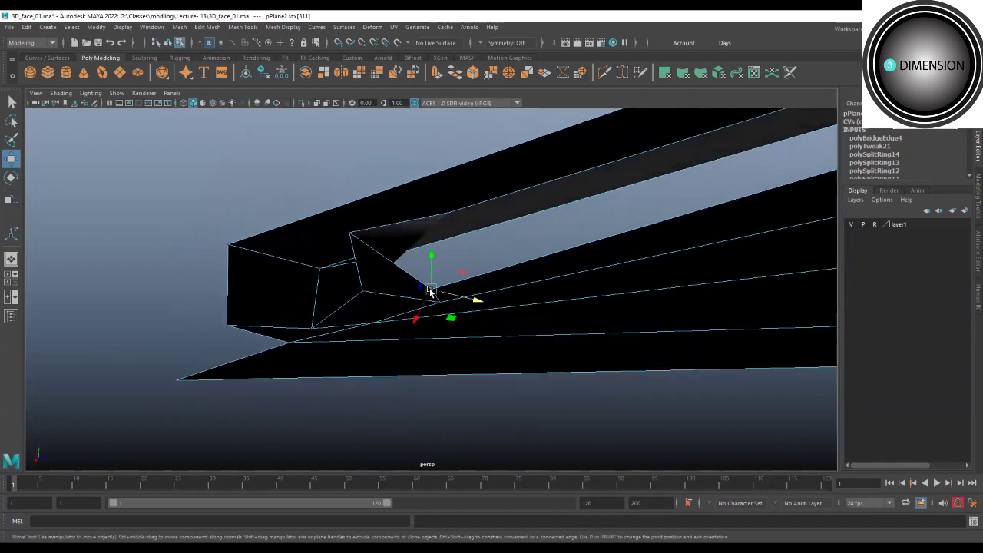
alt+drag(441, 258, 438, 265)
alt+drag(451, 302, 453, 342)
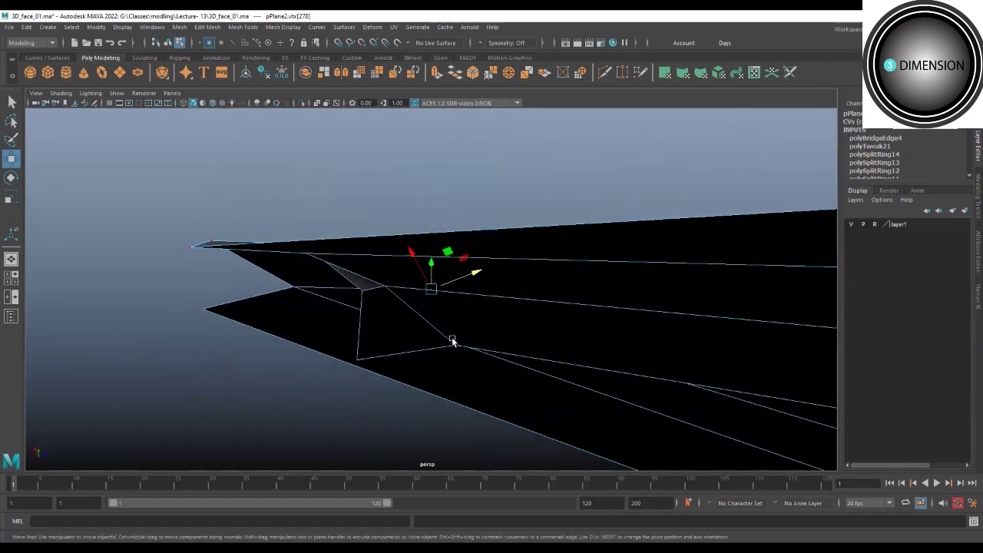
middle_drag(406, 244, 488, 317)
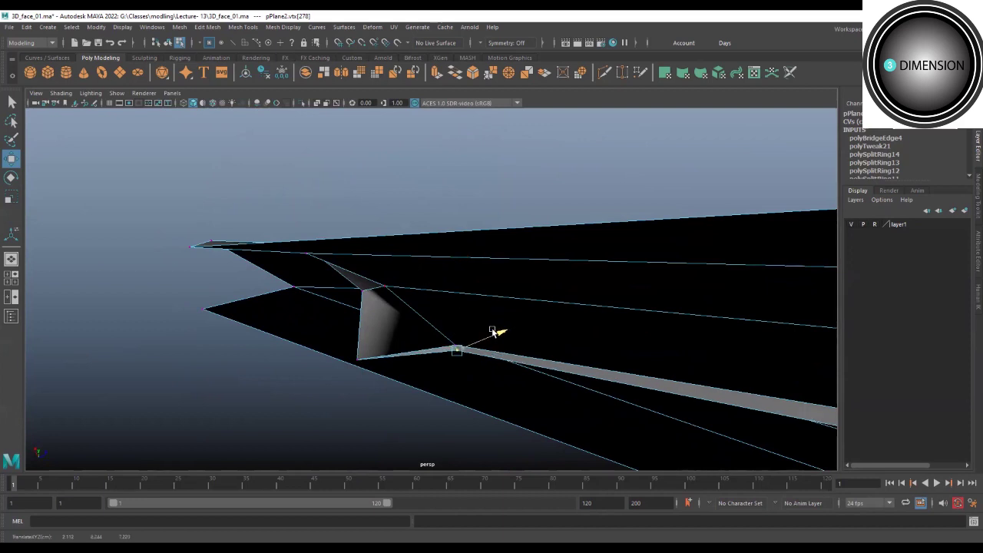
Shift that vertex left in the front view and pull two more lip-corner vertices into place.
alt+drag(495, 329, 520, 231)
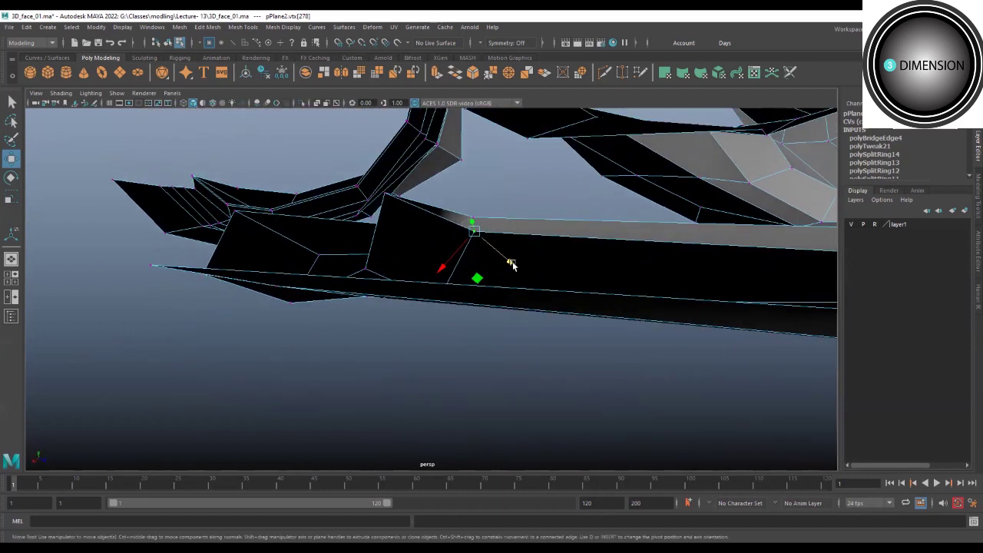
middle_drag(512, 259, 439, 253)
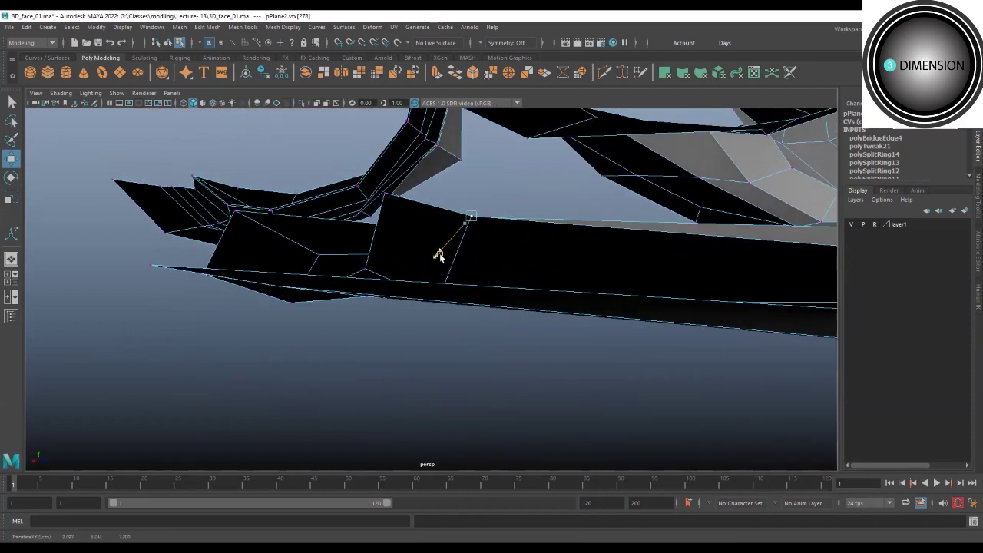
mouse_move(439, 253)
alt+mouse_down()
mouse_move(389, 254)
mouse_move(487, 308)
mouse_move(551, 254)
mouse_move(575, 282)
mouse_move(463, 276)
alt+mouse_up()
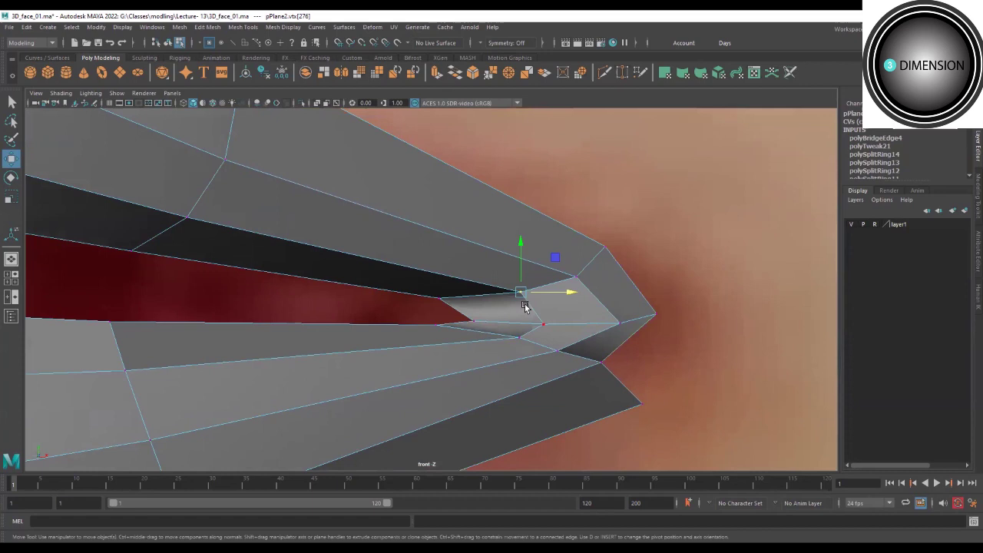
drag(522, 303, 464, 305)
click(521, 341)
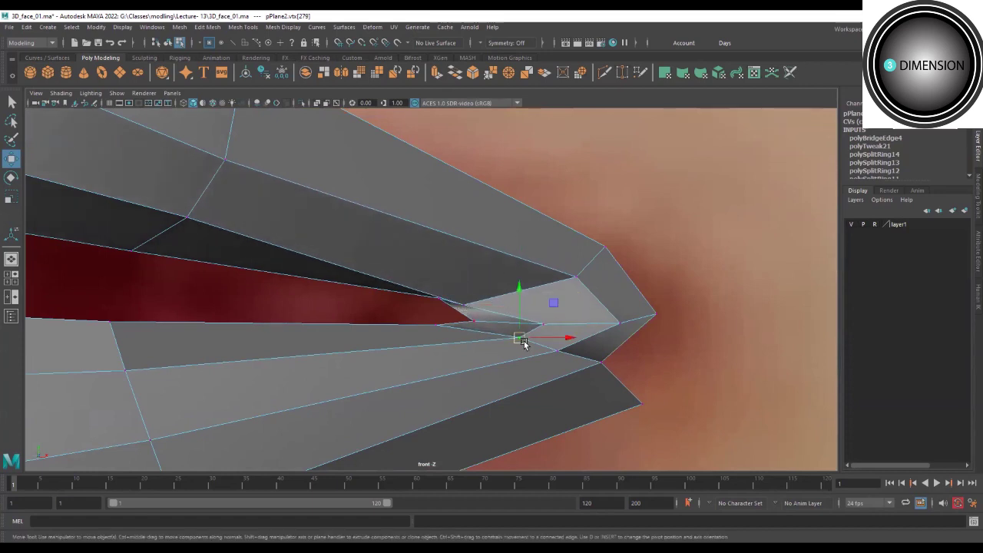
drag(523, 341, 471, 328)
click(437, 295)
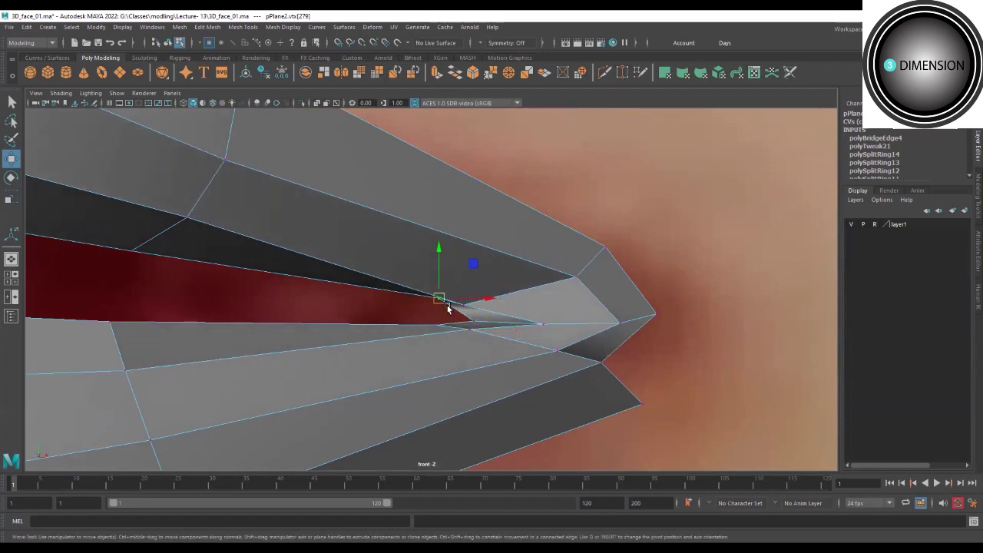
drag(439, 296, 456, 310)
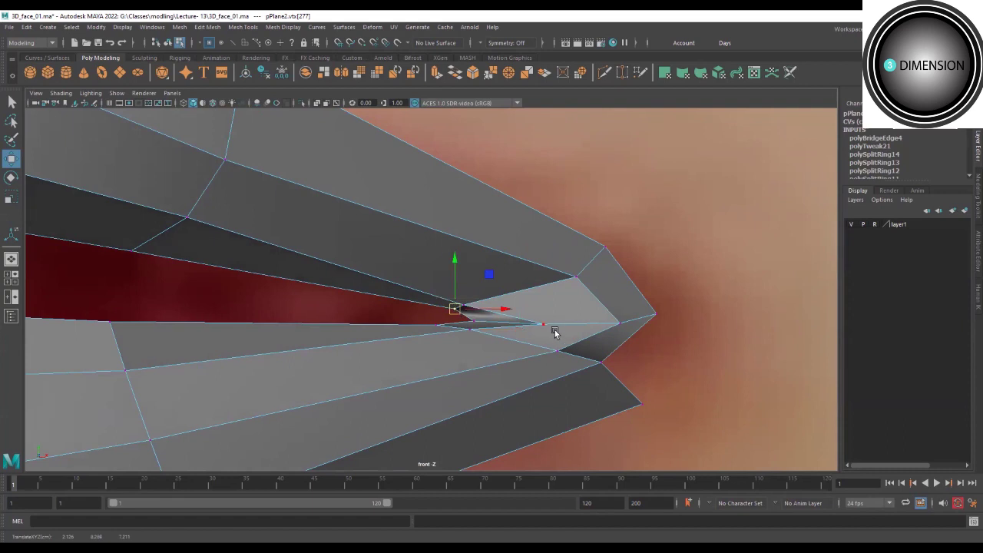
Frame the corner vertex and raise it slightly.
mouse_move(484, 304)
alt+mouse_down()
mouse_move(483, 281)
mouse_move(470, 326)
mouse_move(472, 257)
alt+mouse_up()
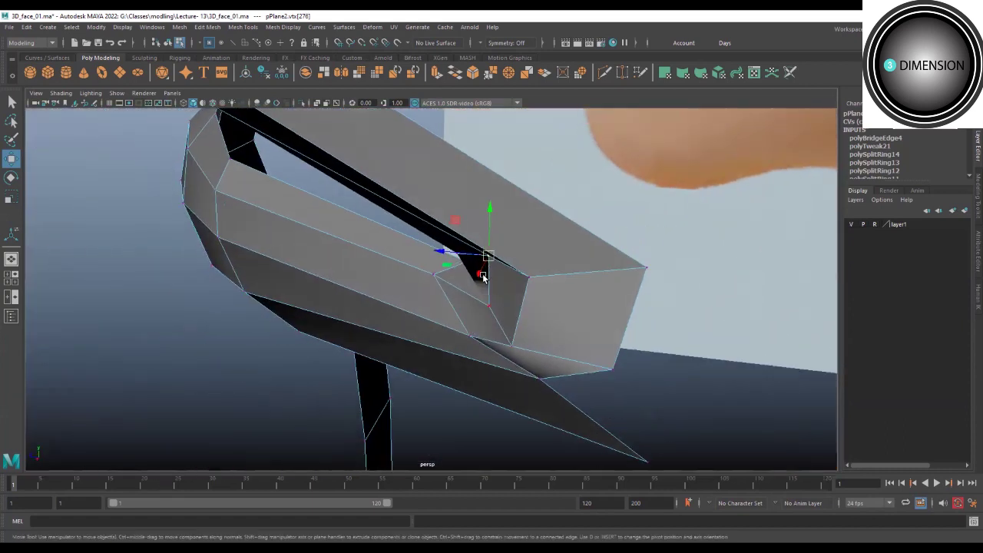
key(f)
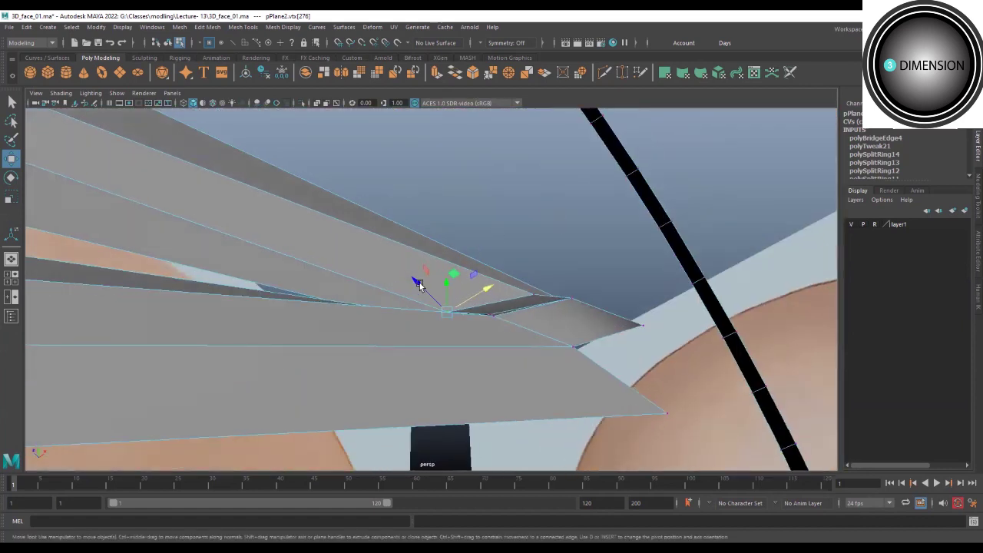
drag(419, 283, 402, 272)
mouse_move(478, 281)
mouse_down()
mouse_move(461, 369)
mouse_move(420, 314)
mouse_up()
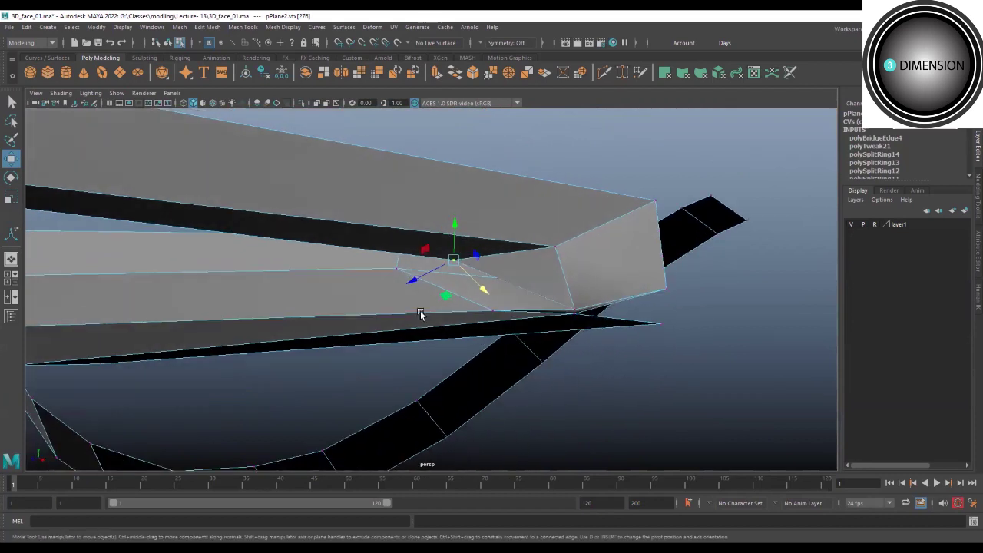
Slide the lip-corner edges to flatten the corner and move the corner vertex sideways.
click(554, 247)
alt+drag(564, 264, 567, 159)
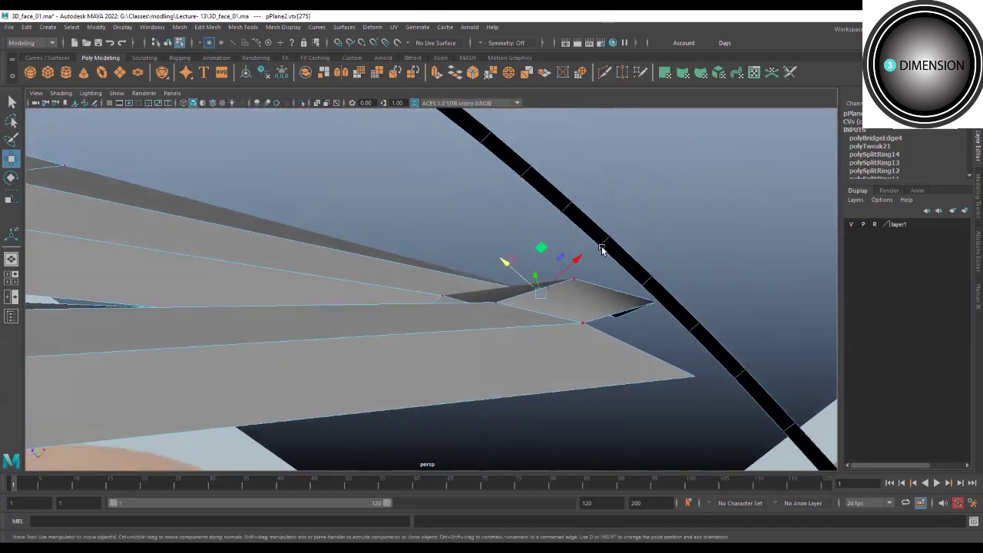
click(600, 287)
mouse_move(581, 259)
mouse_down()
mouse_move(659, 282)
mouse_move(572, 273)
mouse_up()
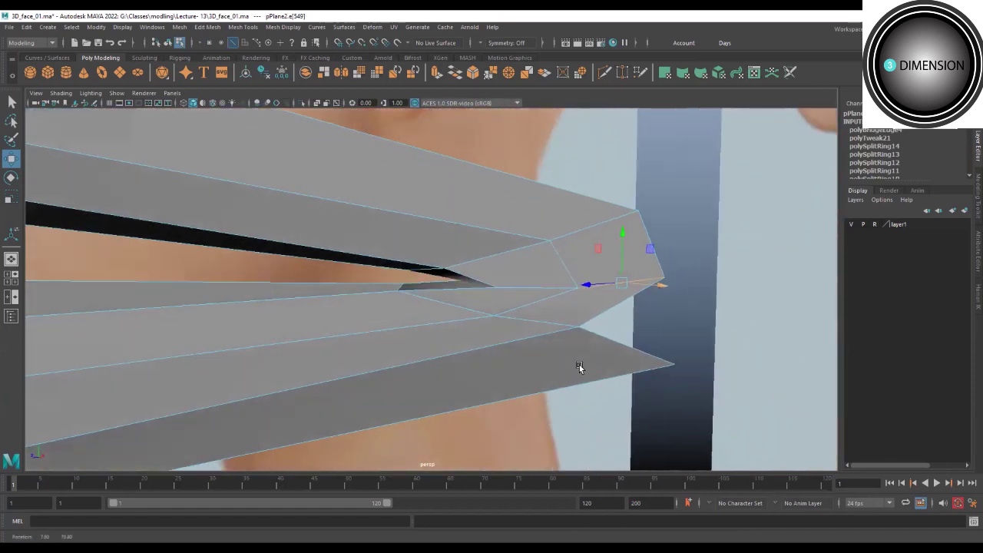
click(574, 230)
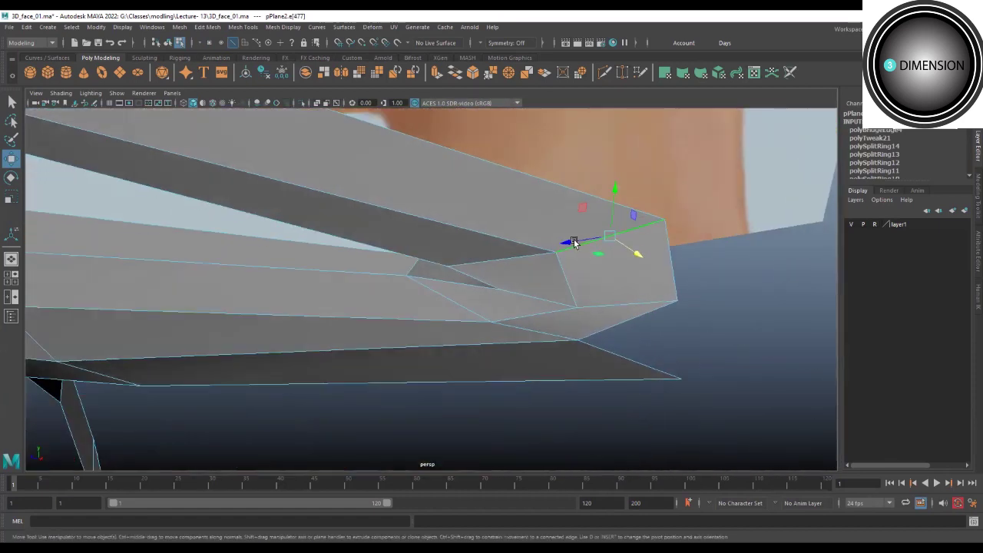
mouse_move(580, 264)
alt+mouse_down()
mouse_move(521, 248)
mouse_move(533, 161)
alt+mouse_up()
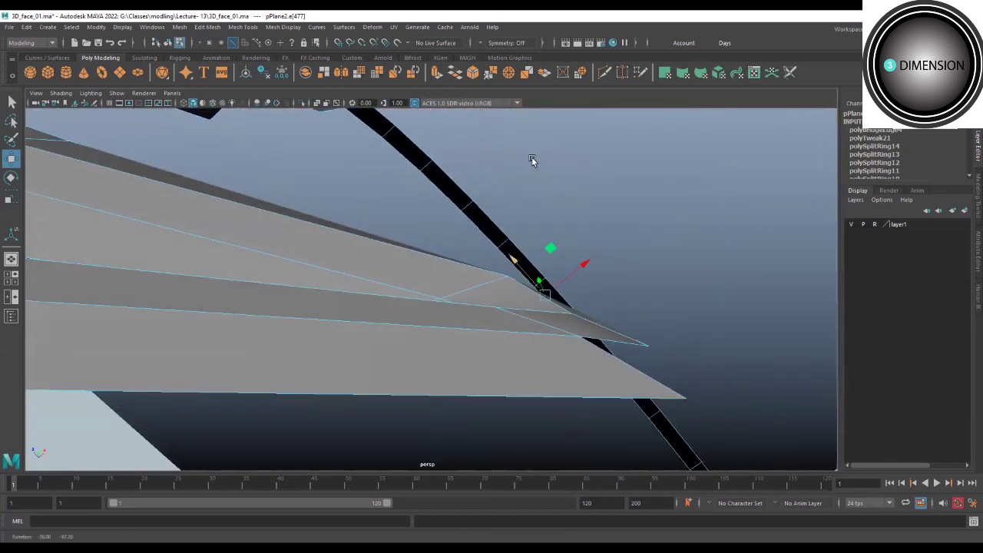
key(F9)
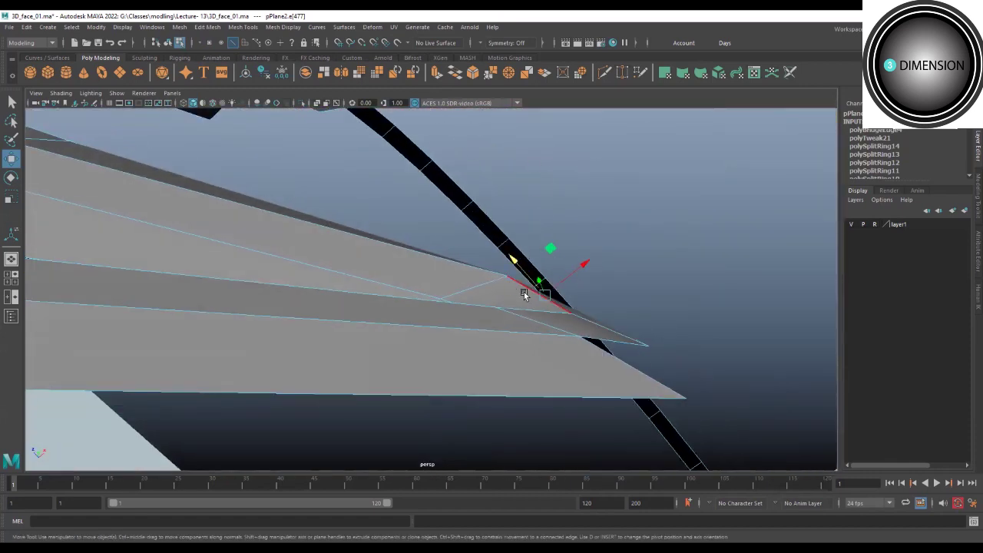
click(507, 275)
mouse_move(551, 248)
mouse_down()
mouse_move(465, 292)
mouse_move(479, 342)
mouse_move(461, 343)
mouse_move(470, 309)
mouse_move(446, 269)
mouse_up()
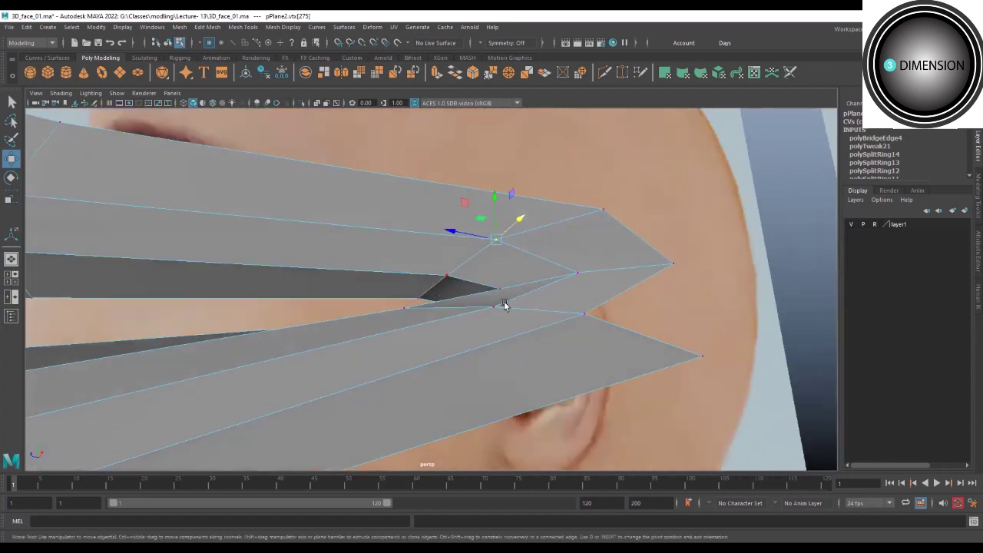
From the side, move the corner and gap-tip vertices so the lip gap closes at the corner.
alt+drag(446, 313, 423, 316)
scroll(425, 296, up, 2)
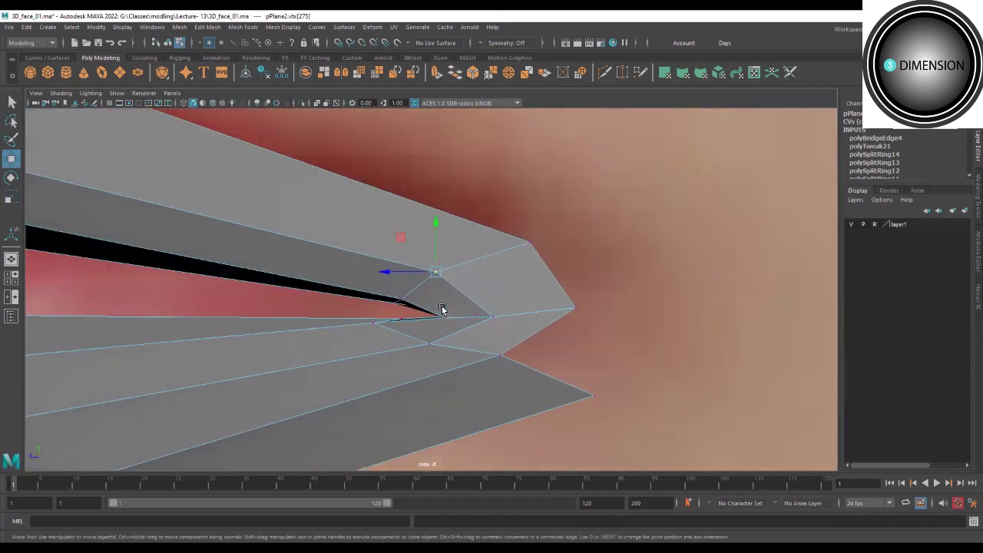
scroll(445, 309, up, 2)
scroll(457, 300, up, 1)
drag(494, 260, 503, 275)
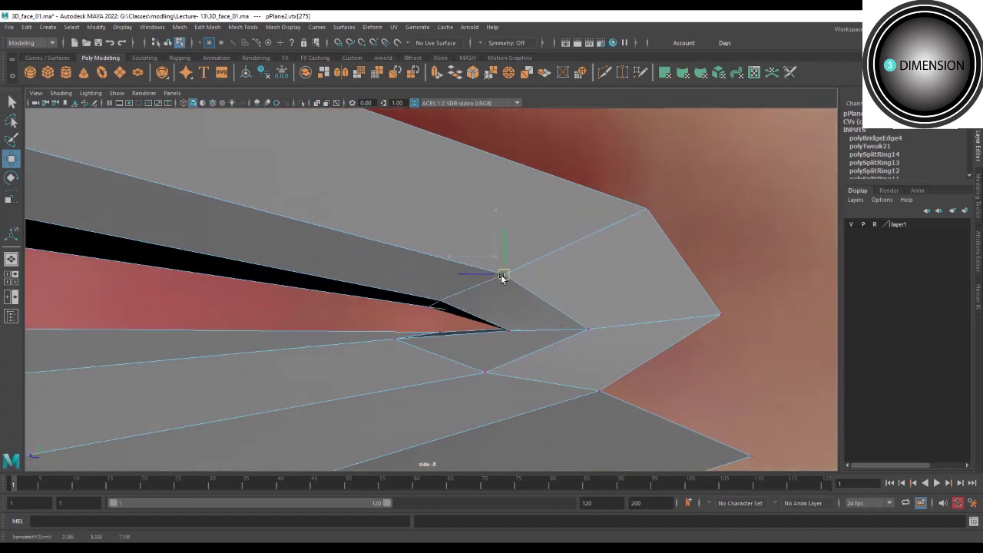
click(433, 305)
drag(433, 305, 410, 314)
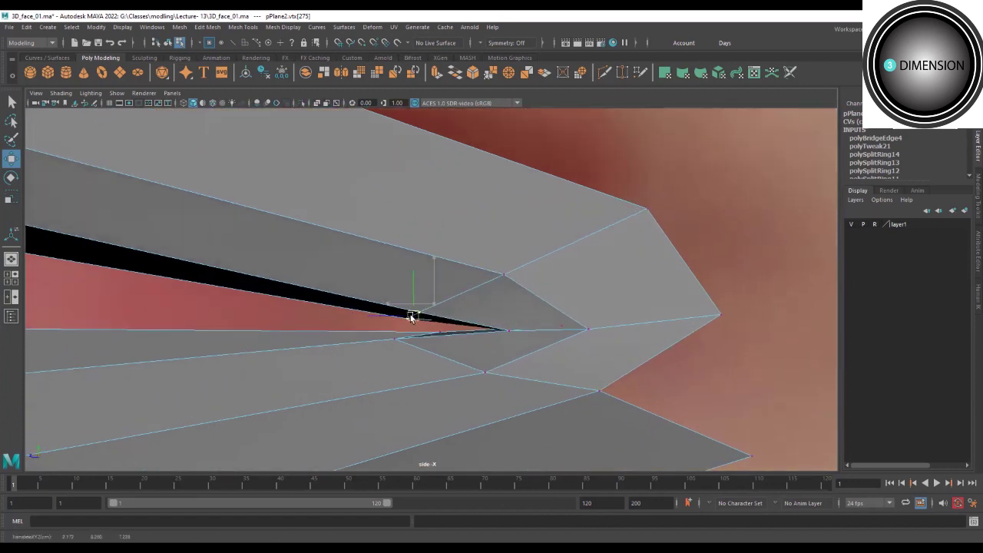
drag(504, 277, 474, 293)
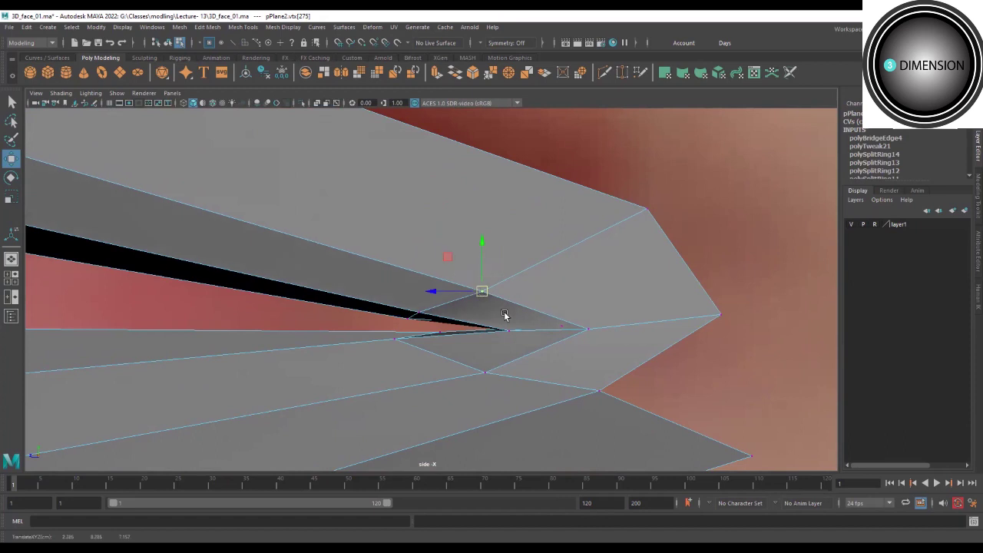
Orbit around the head to check the tapered lip-corner shape.
mouse_move(544, 332)
alt+mouse_down()
mouse_move(537, 202)
mouse_move(582, 180)
mouse_move(497, 207)
mouse_move(454, 348)
mouse_move(473, 375)
mouse_move(461, 325)
mouse_move(435, 284)
alt+mouse_up()
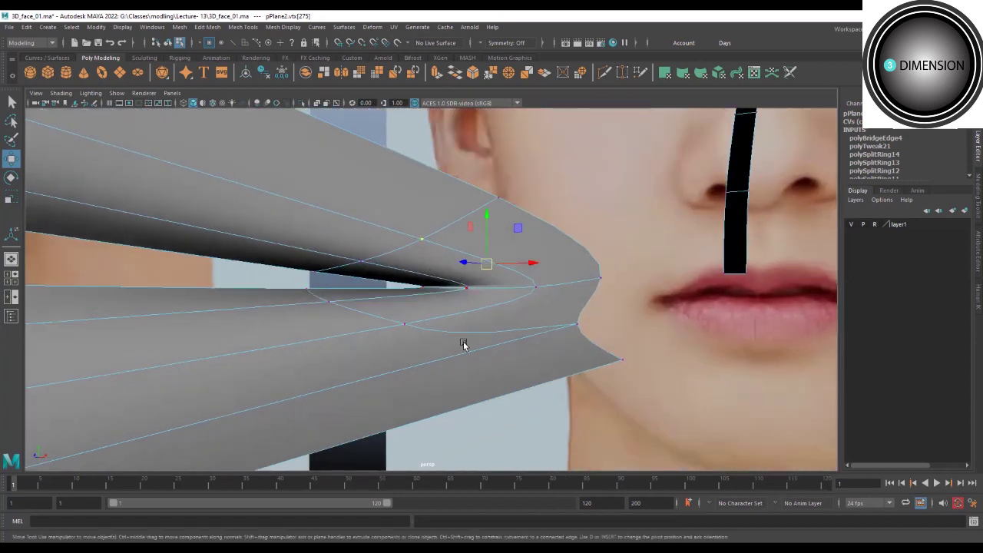
mouse_move(514, 301)
alt+mouse_down()
mouse_move(512, 287)
mouse_move(424, 299)
mouse_move(441, 281)
alt+mouse_up()
alt+middle_drag(441, 282, 466, 294)
mouse_move(466, 292)
alt+mouse_down()
mouse_move(474, 318)
mouse_move(512, 313)
alt+mouse_up()
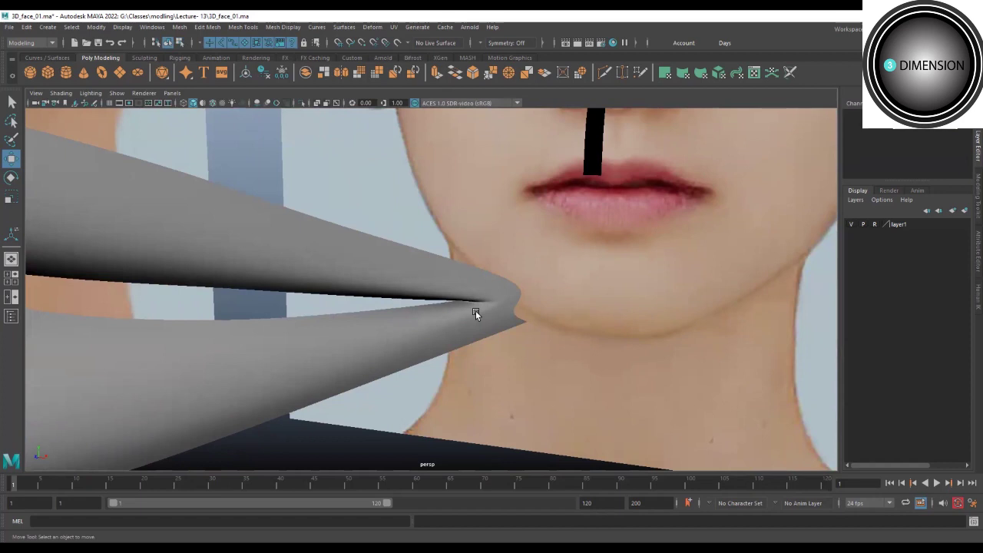
mouse_move(495, 323)
alt+mouse_down()
mouse_move(448, 329)
mouse_move(446, 353)
alt+mouse_up()
In the front view, pull the lower-lip edge face and the centre lower-lip face down.
key(space)
scroll(428, 321, up, 3)
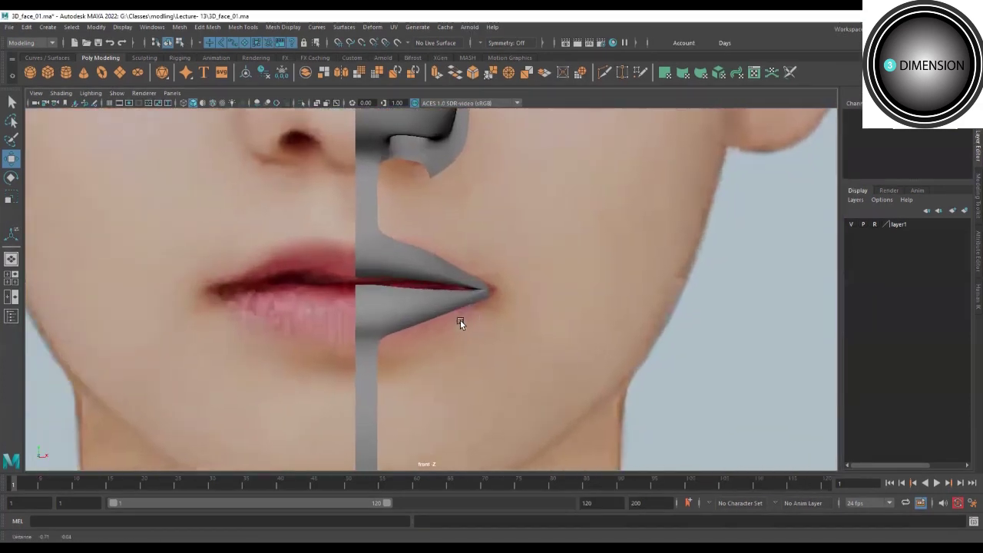
scroll(461, 322, up, 3)
click(416, 321)
scroll(416, 321, up, 2)
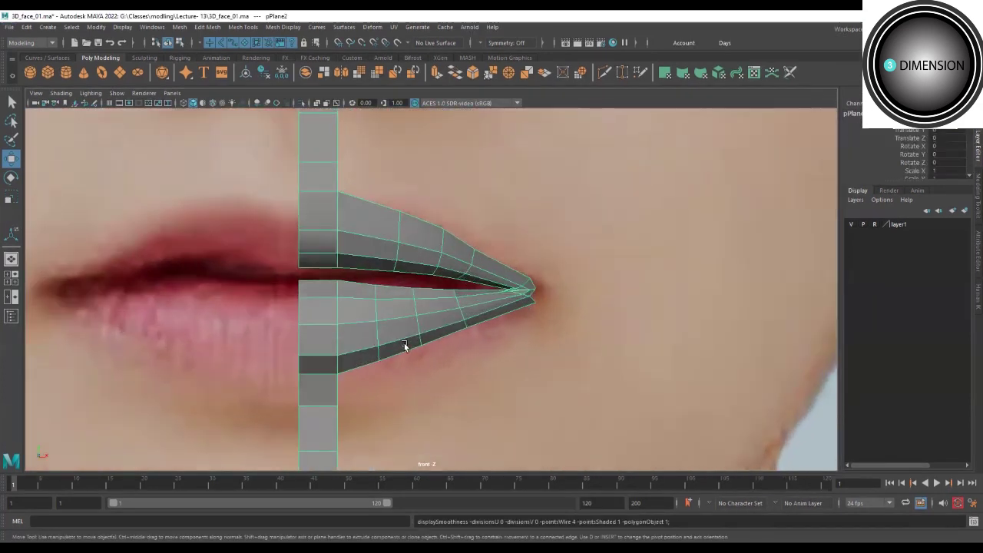
scroll(423, 312, up, 1)
scroll(408, 323, up, 1)
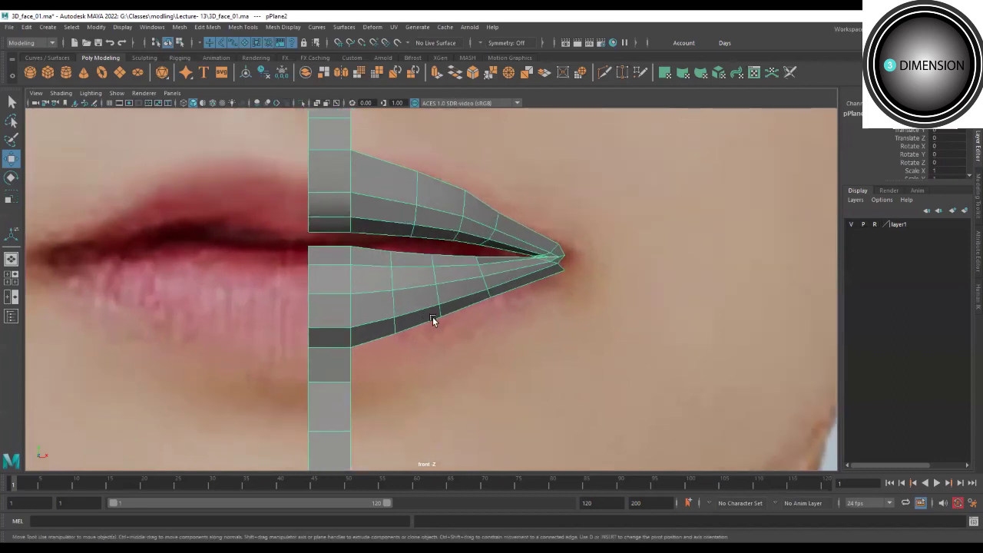
click(408, 325)
drag(417, 274, 419, 298)
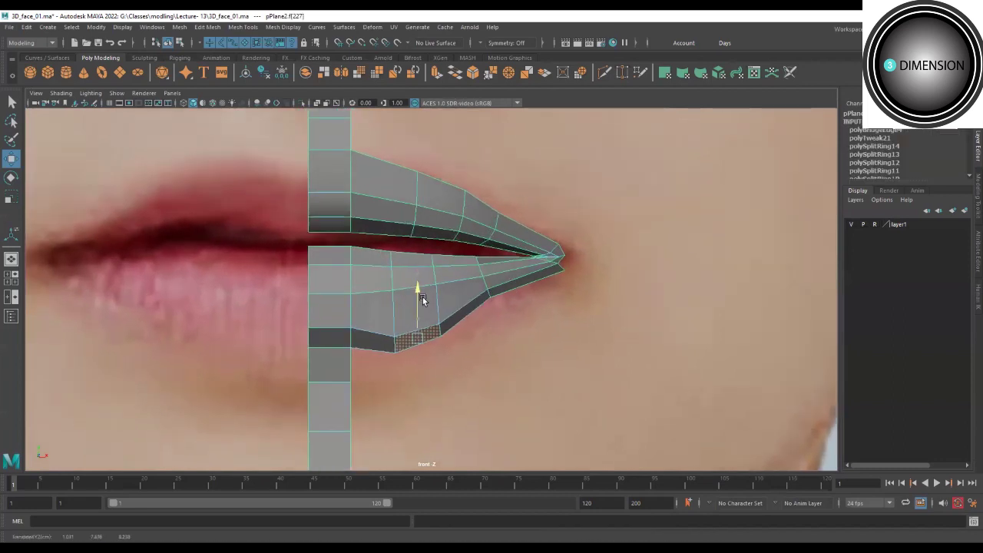
click(329, 338)
drag(329, 296, 329, 315)
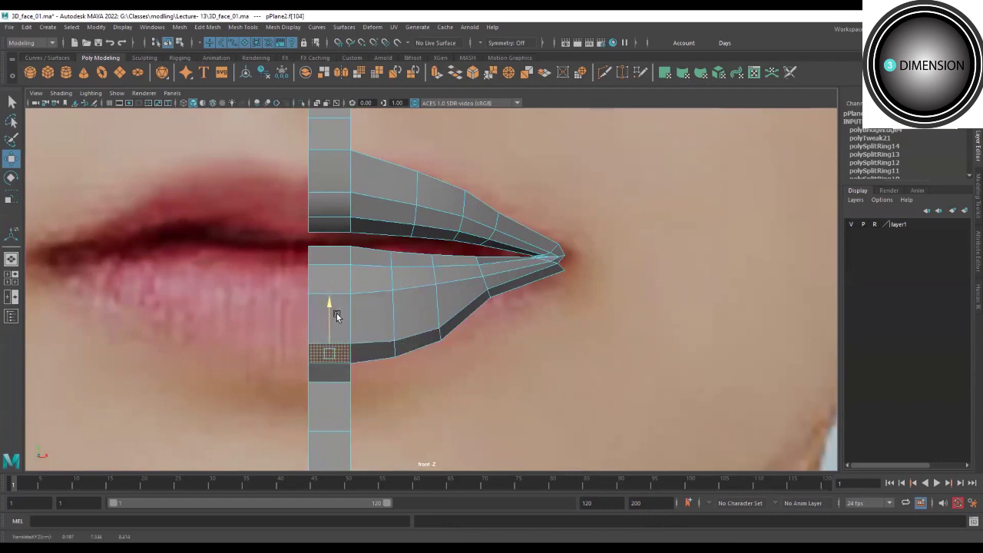
Lower the lower-lip corner vertices and the inner lower-lip edge to match the reference.
scroll(467, 341, up, 1)
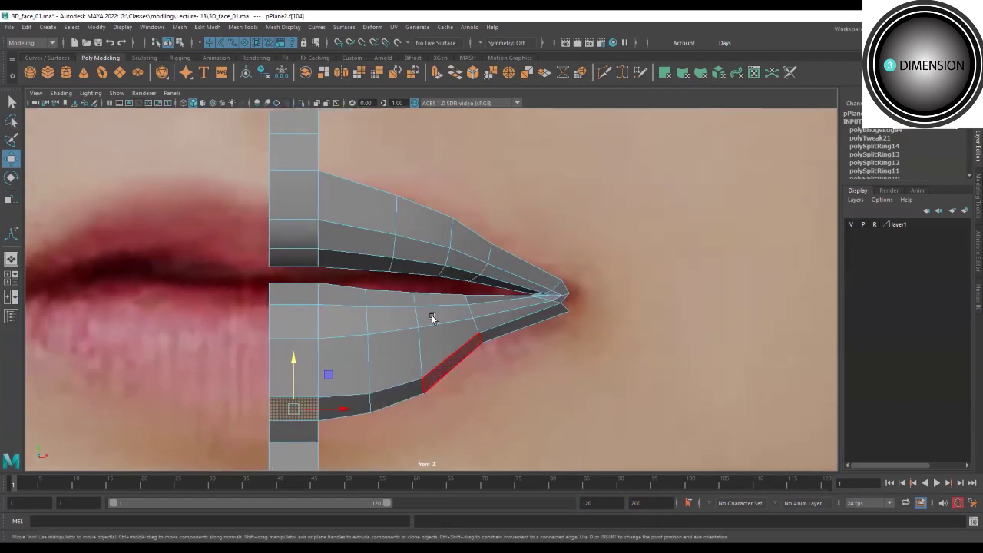
key(F9)
drag(480, 338, 487, 351)
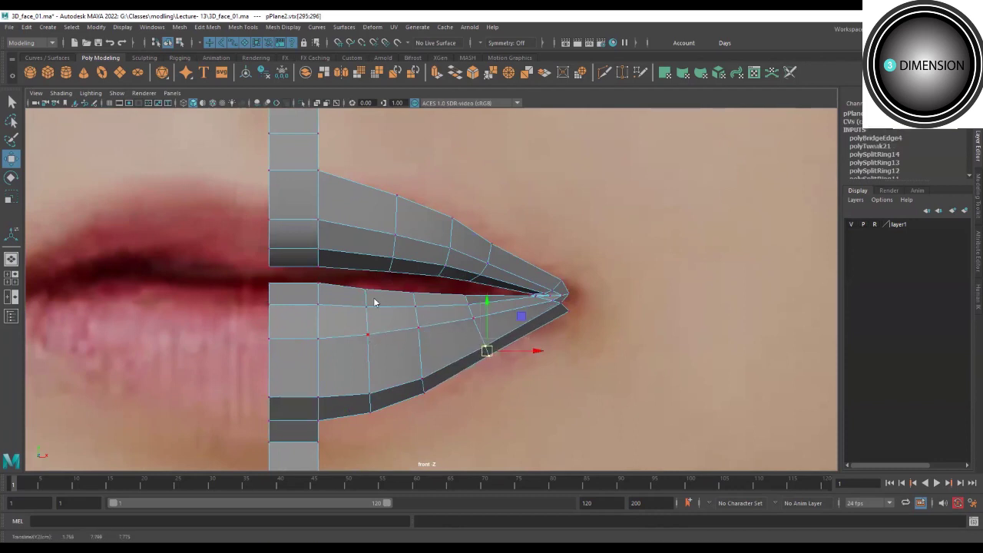
key(F10)
click(376, 335)
click(329, 337)
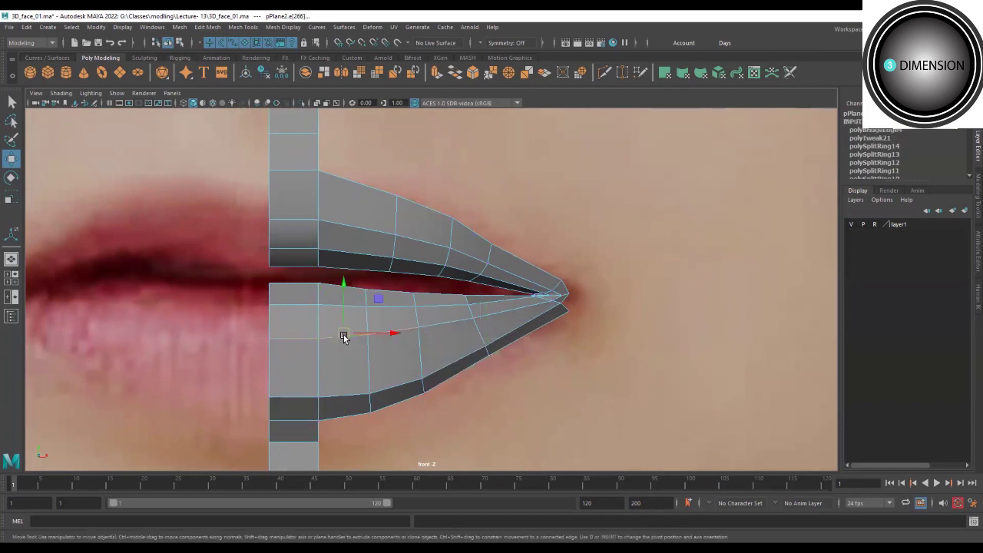
drag(344, 338, 344, 351)
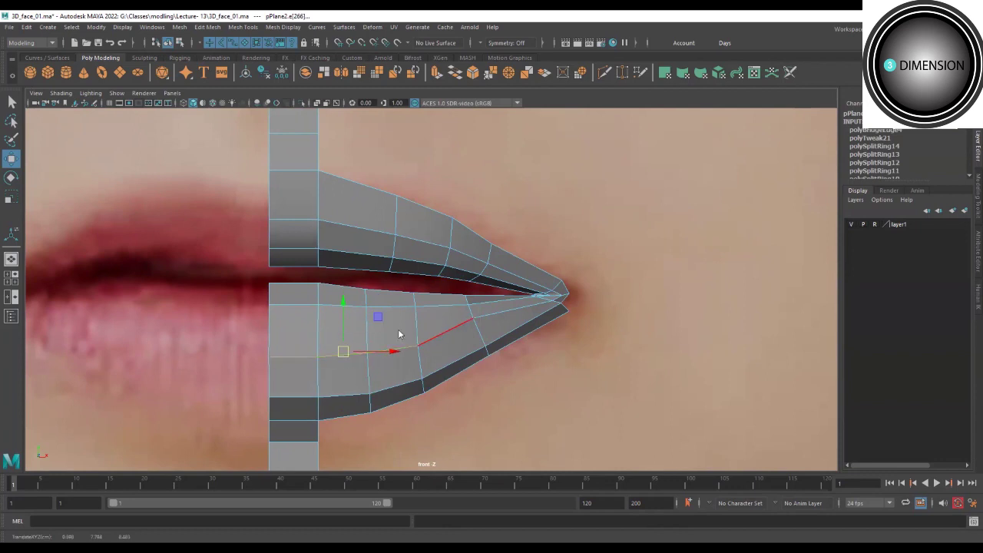
key(F9)
click(478, 327)
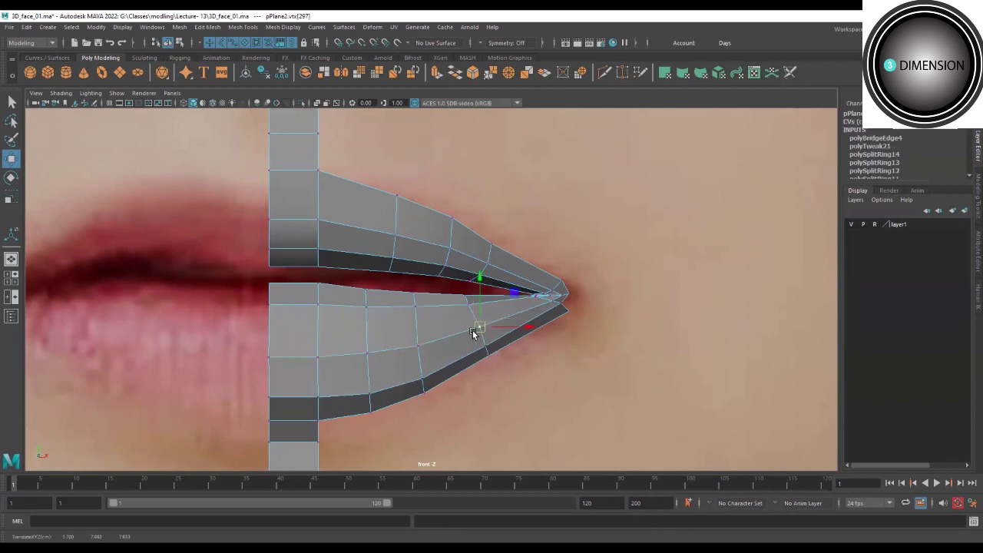
alt+middle_drag(405, 228, 383, 284)
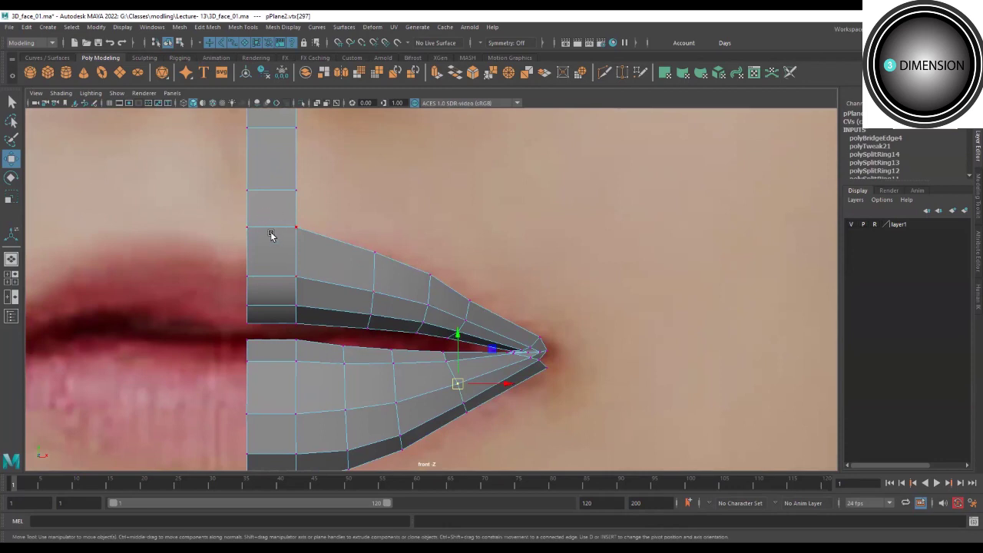
In wireframe, lower the centre upper-lip vertex and raise the outline vertices to match the reference.
key(4)
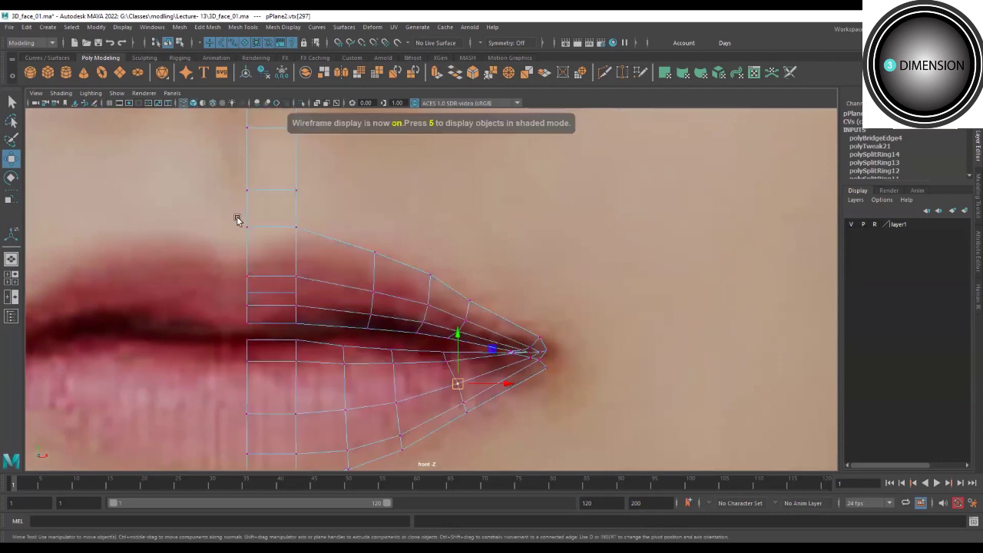
click(242, 224)
drag(248, 175, 246, 202)
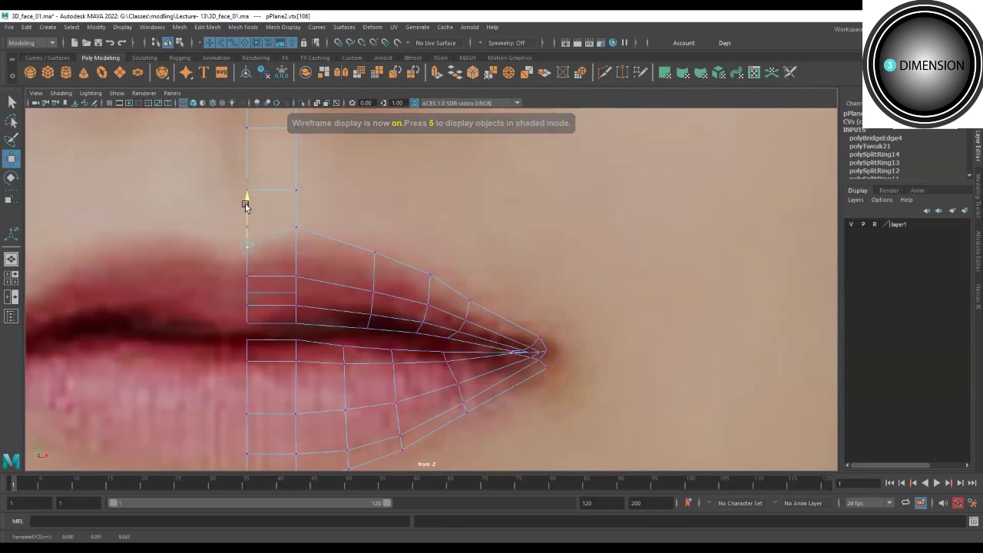
click(370, 253)
drag(374, 252, 373, 233)
click(298, 227)
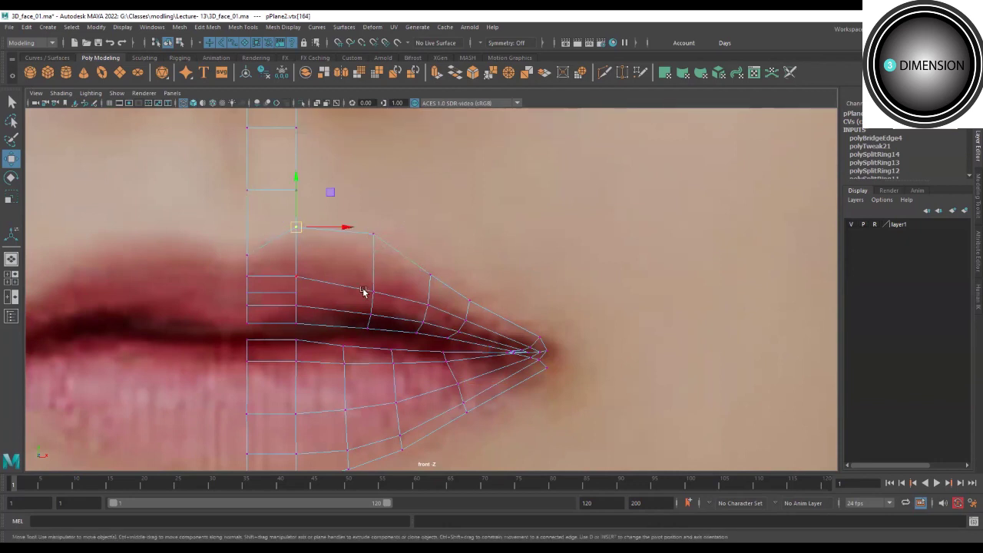
mouse_move(376, 295)
mouse_down()
mouse_move(373, 274)
mouse_move(386, 279)
mouse_up()
Shift an upper-lip vertex toward the mouth corner, undo the trial move, and show front and perspective views together.
click(370, 326)
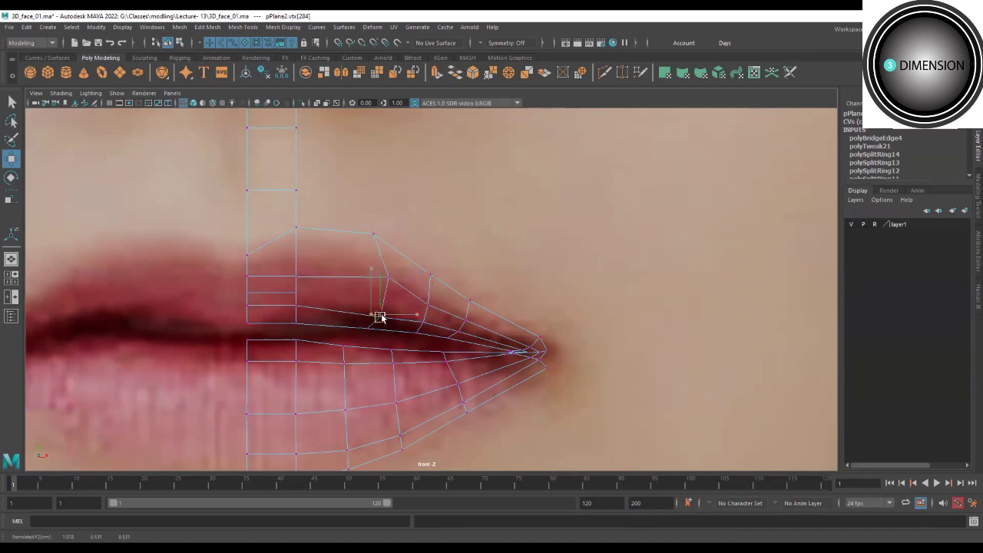
drag(378, 319, 383, 313)
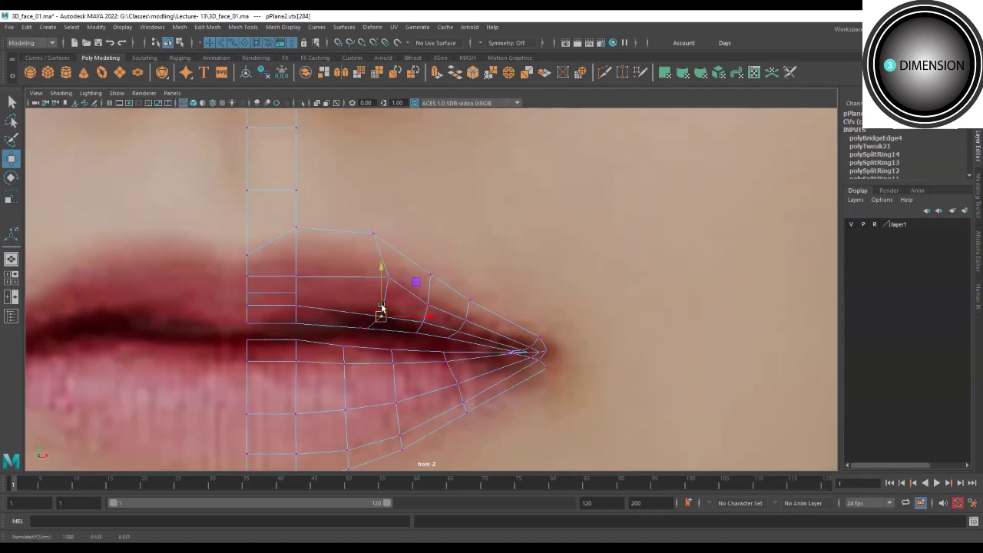
mouse_move(382, 307)
mouse_down()
mouse_move(422, 302)
mouse_move(464, 314)
mouse_up()
click(432, 323)
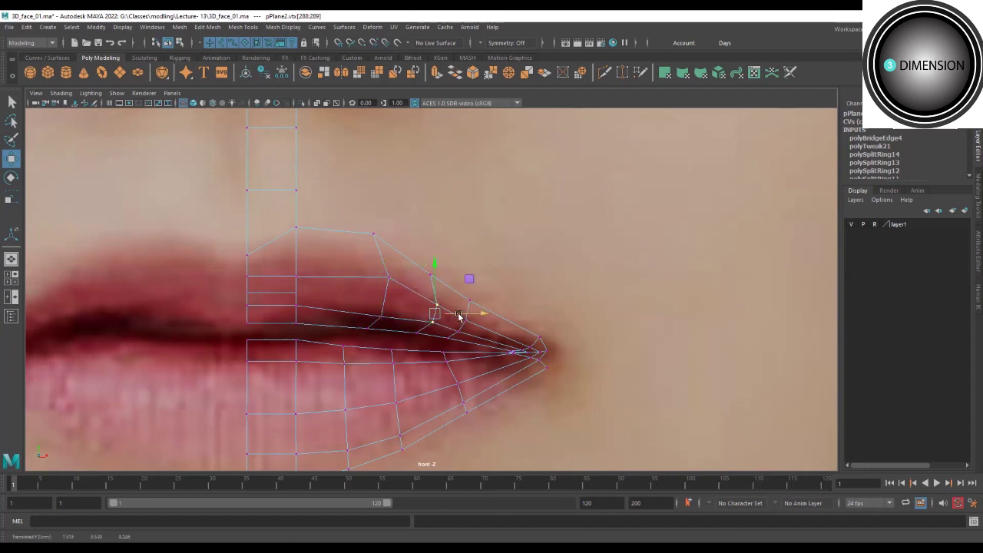
key(ctrl+z)
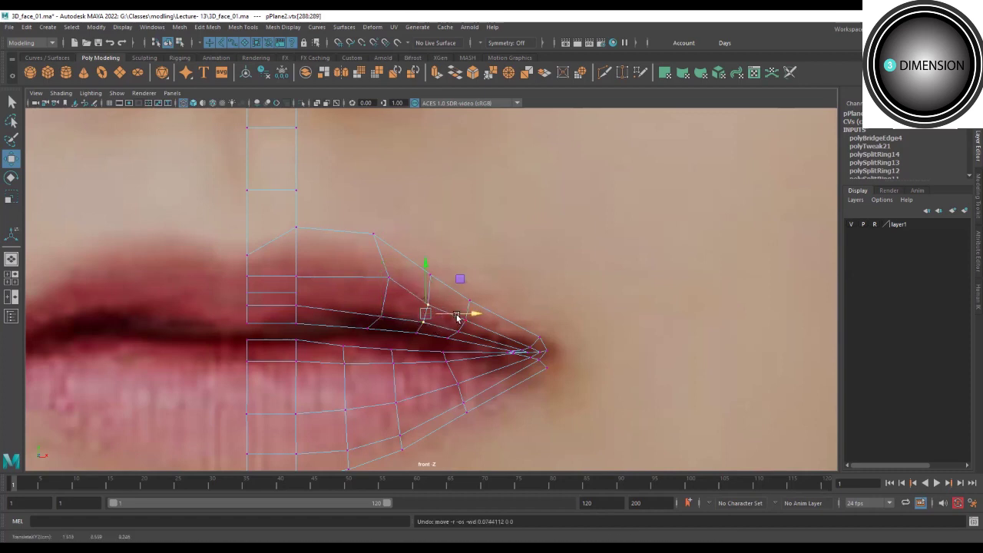
key(space)
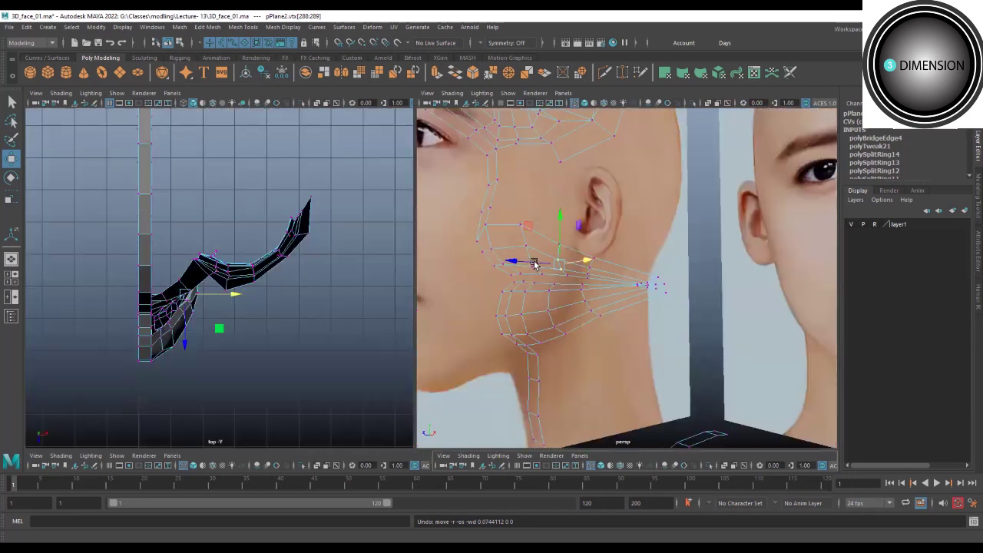
Turn on shaded display and orbit to see the whole lip mesh.
scroll(540, 249, down, 3)
scroll(538, 246, up, 3)
scroll(539, 247, up, 3)
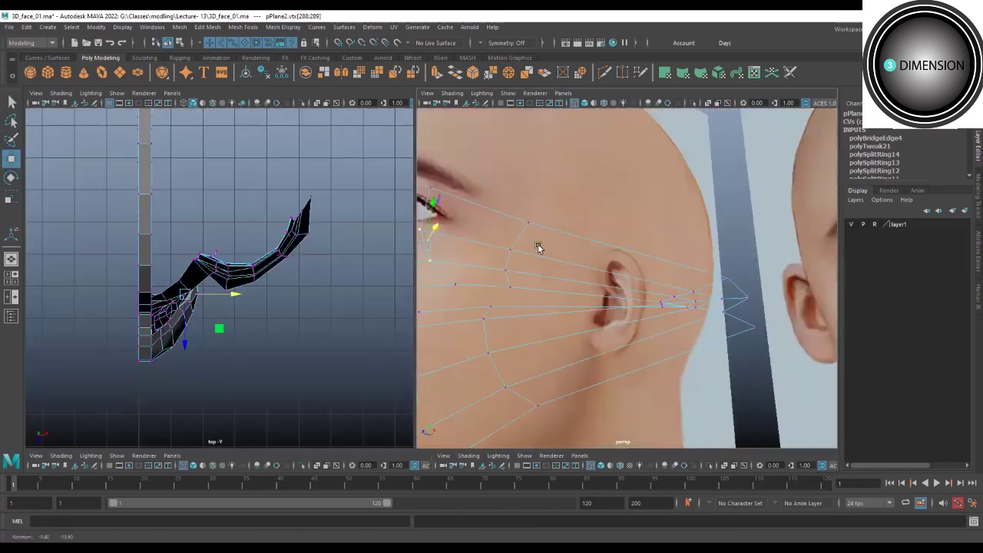
alt+drag(538, 248, 658, 325)
key(5)
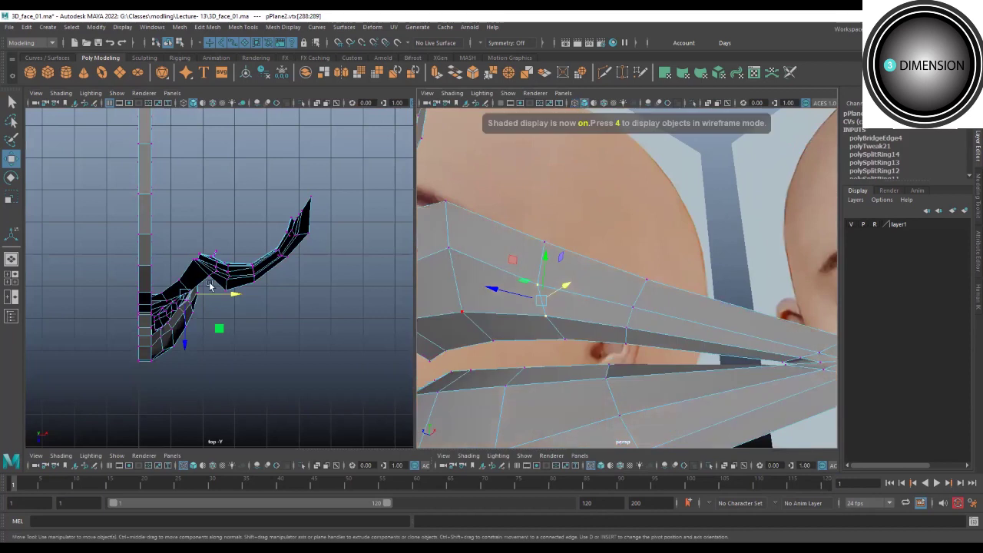
key(5)
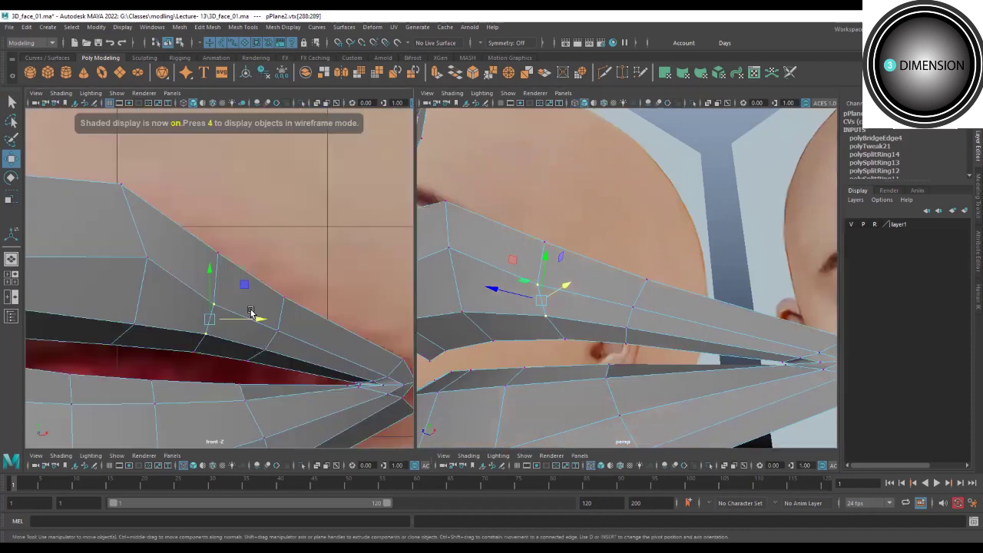
alt+drag(548, 281, 445, 323)
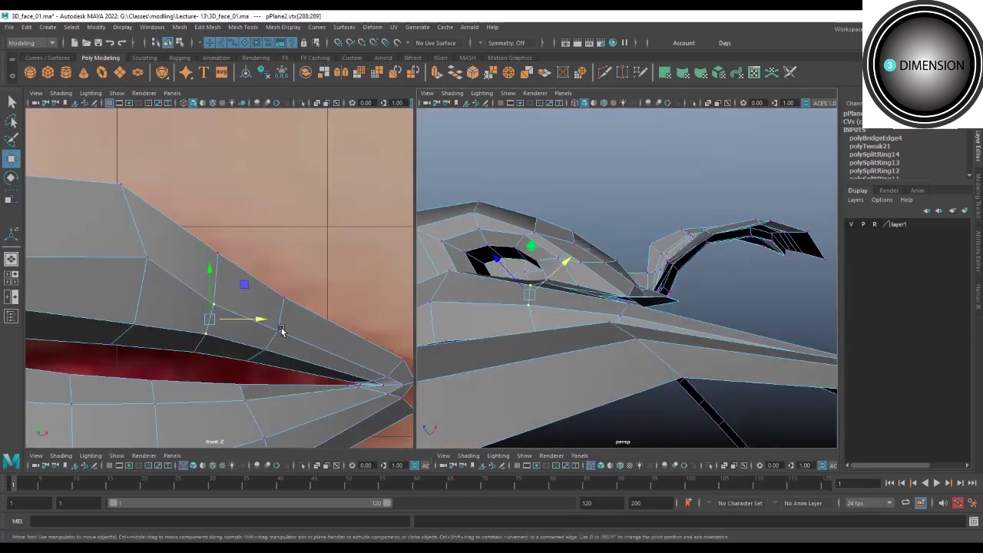
Push the upper-lip vertex pair vtx[292:293] outward along X and show the side profile.
mouse_move(258, 322)
mouse_down()
mouse_move(282, 328)
mouse_move(221, 320)
mouse_up()
key(ctrl+z)
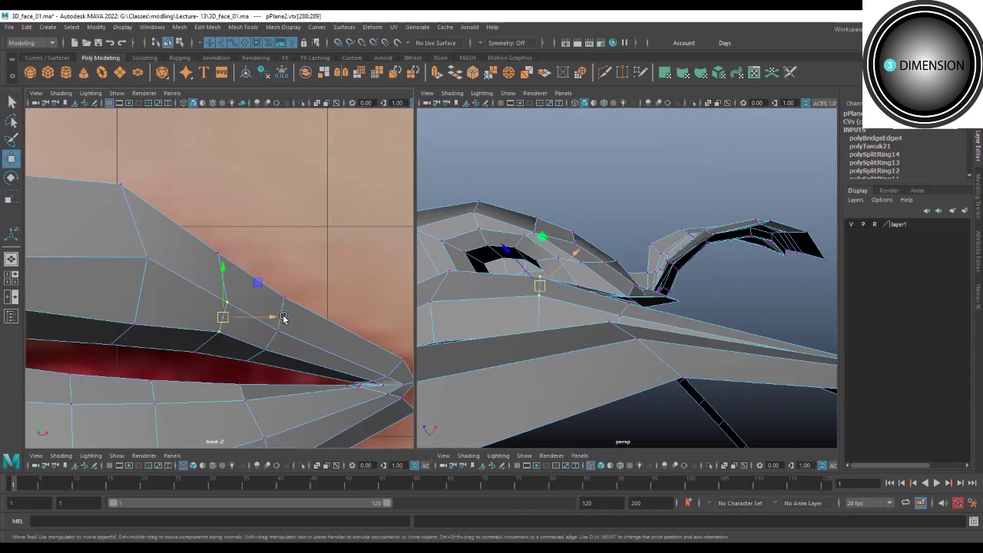
drag(292, 362, 259, 316)
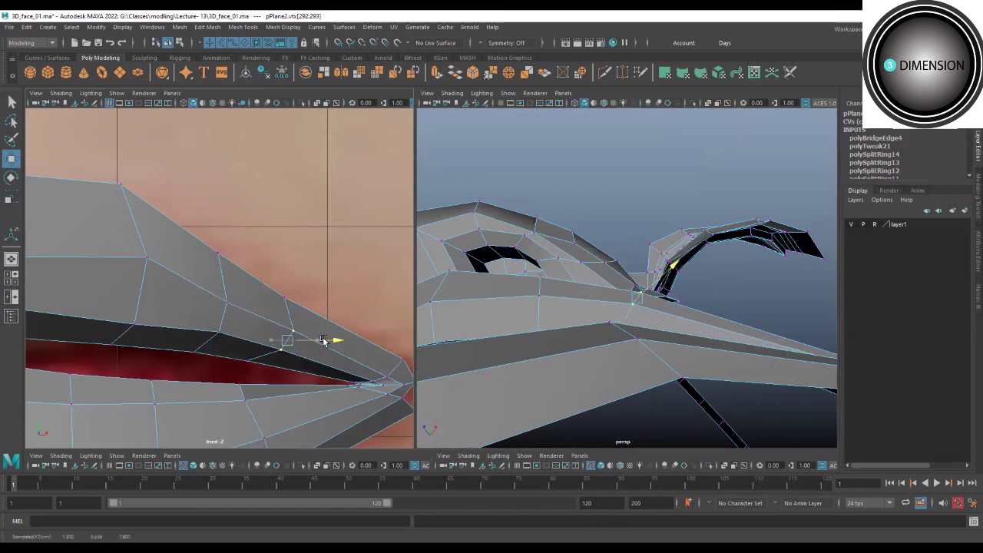
drag(305, 342, 325, 341)
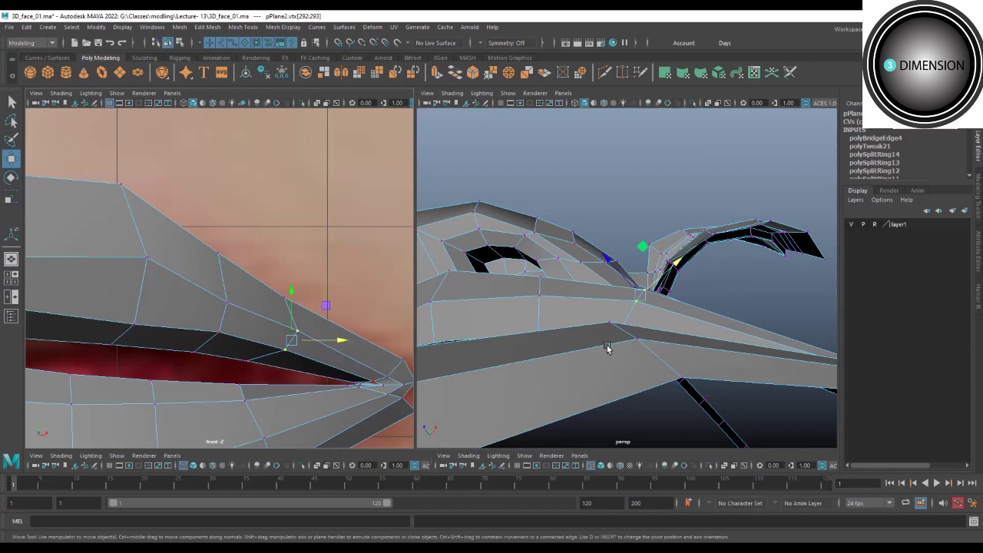
drag(607, 348, 305, 326)
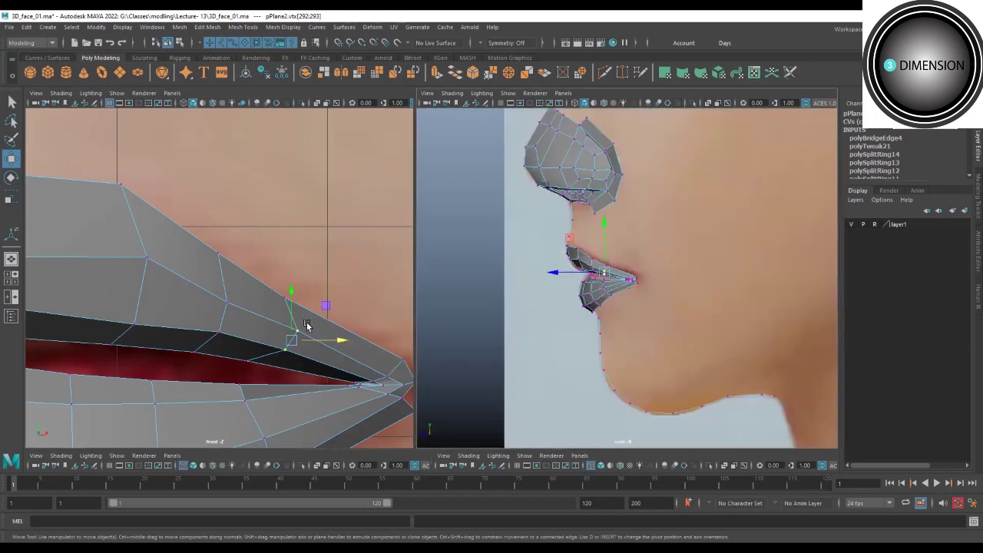
In the side view, pull the upper-lip vertex up to match the profile reference.
click(306, 325)
scroll(585, 304, up, 3)
scroll(587, 306, up, 3)
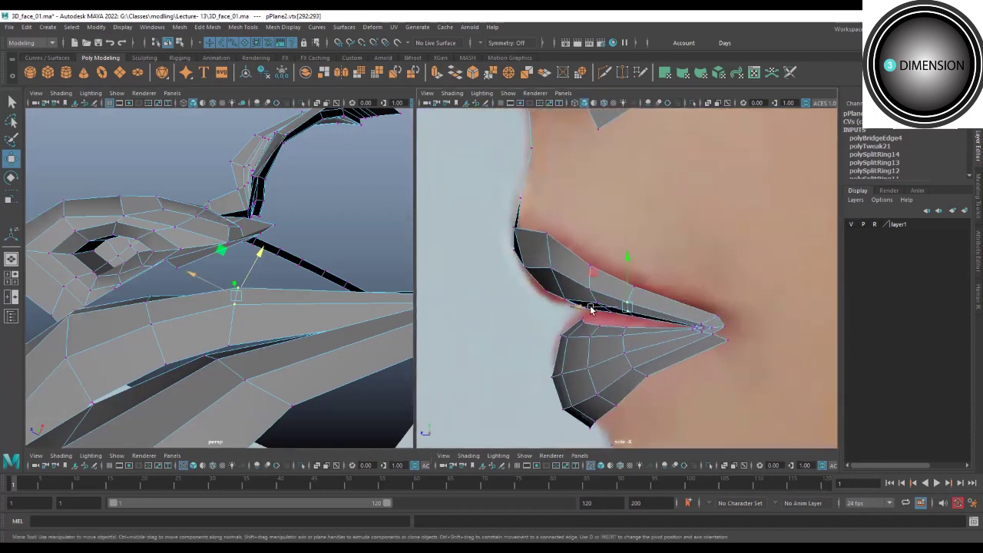
middle_drag(590, 309, 586, 300)
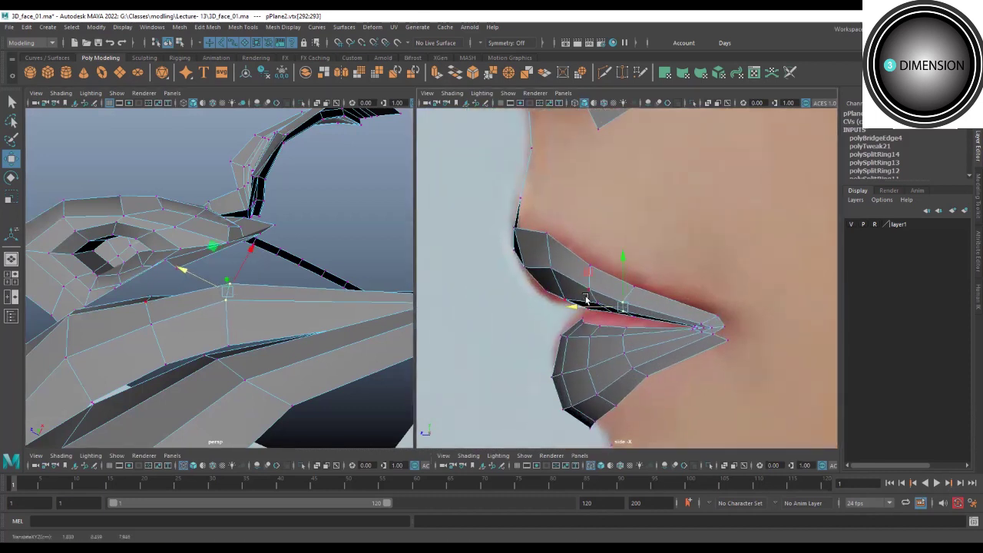
key(F10)
click(554, 285)
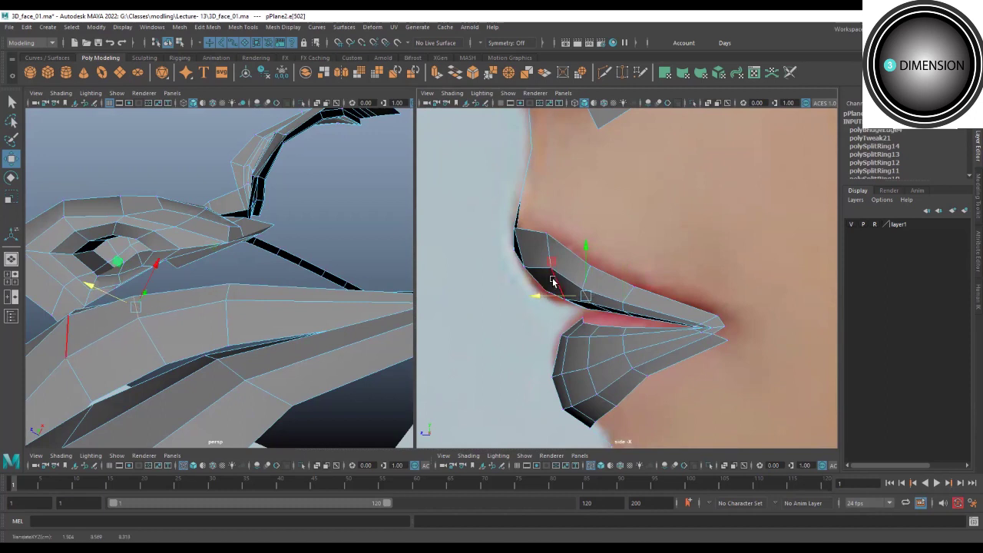
click(552, 284)
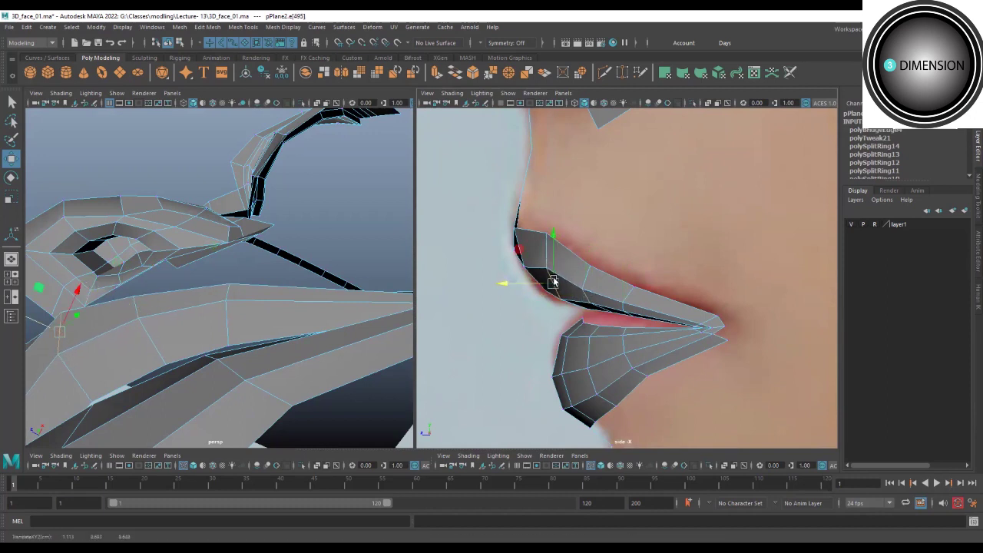
key(F9)
click(507, 269)
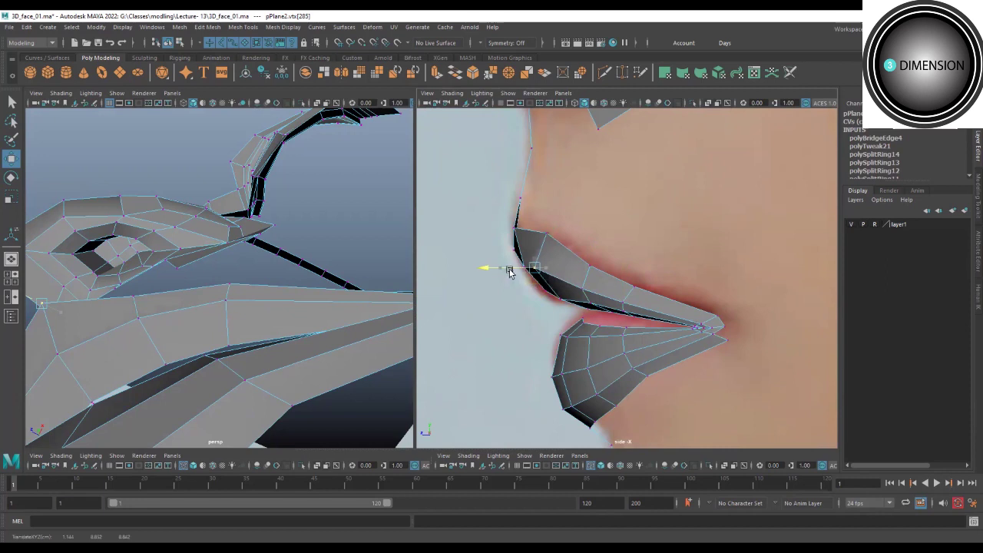
Lower the lower-lip vertices to follow the side-profile reference.
scroll(589, 281, down, 2)
scroll(584, 292, down, 3)
scroll(608, 329, up, 3)
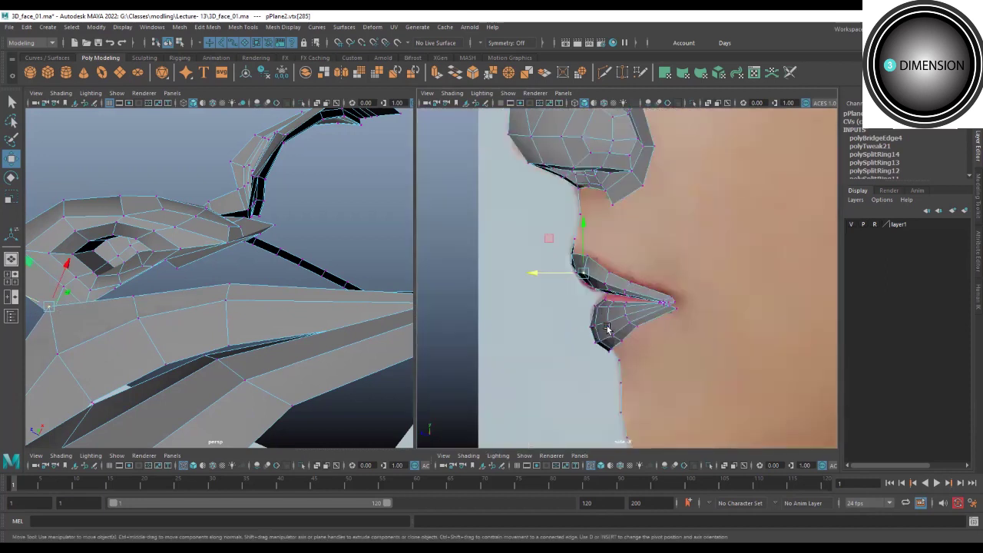
scroll(608, 329, up, 2)
scroll(607, 354, up, 1)
click(638, 355)
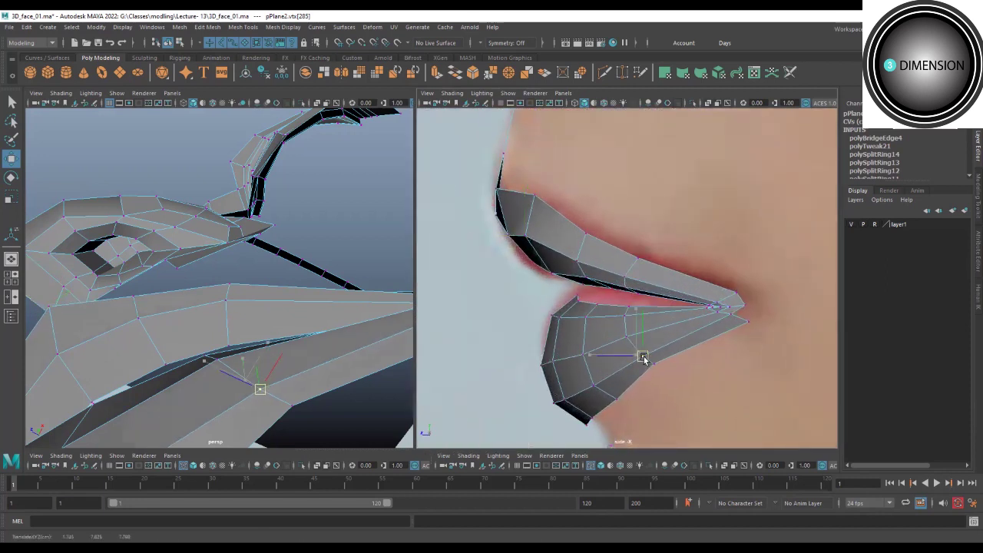
click(656, 370)
click(668, 384)
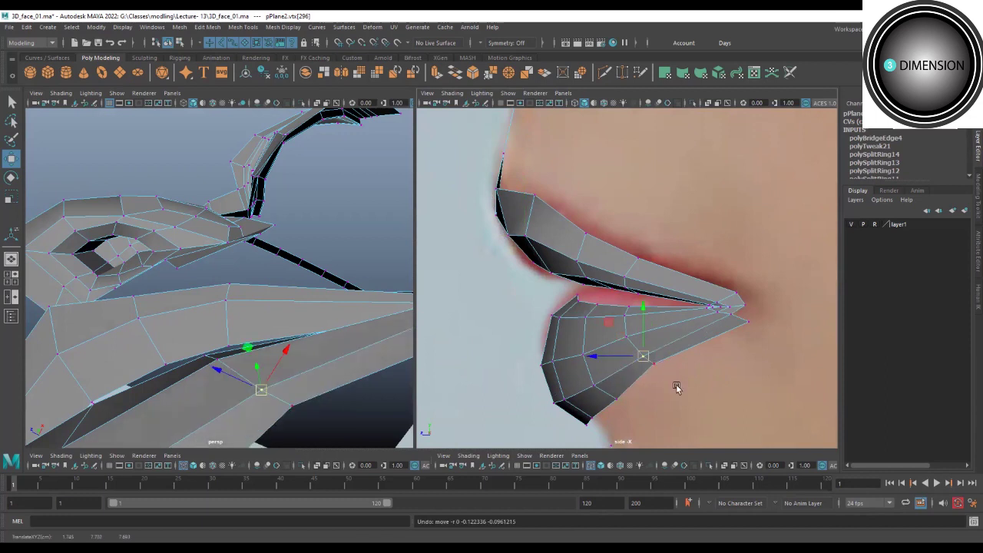
click(650, 358)
click(655, 364)
drag(655, 364, 654, 372)
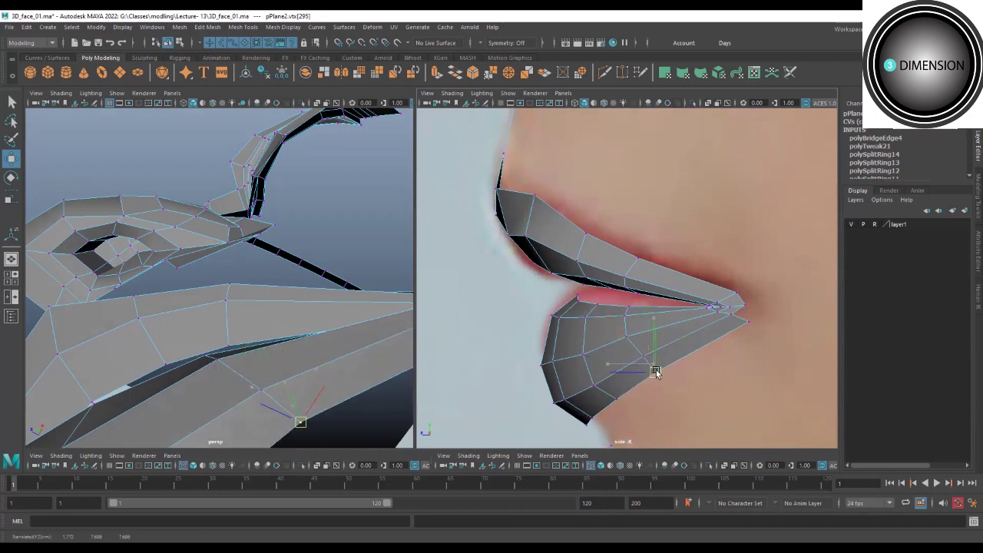
Maximize the perspective view and orbit to inspect the lower lip.
mouse_move(263, 336)
alt+mouse_down()
mouse_move(246, 323)
mouse_move(285, 347)
alt+mouse_up()
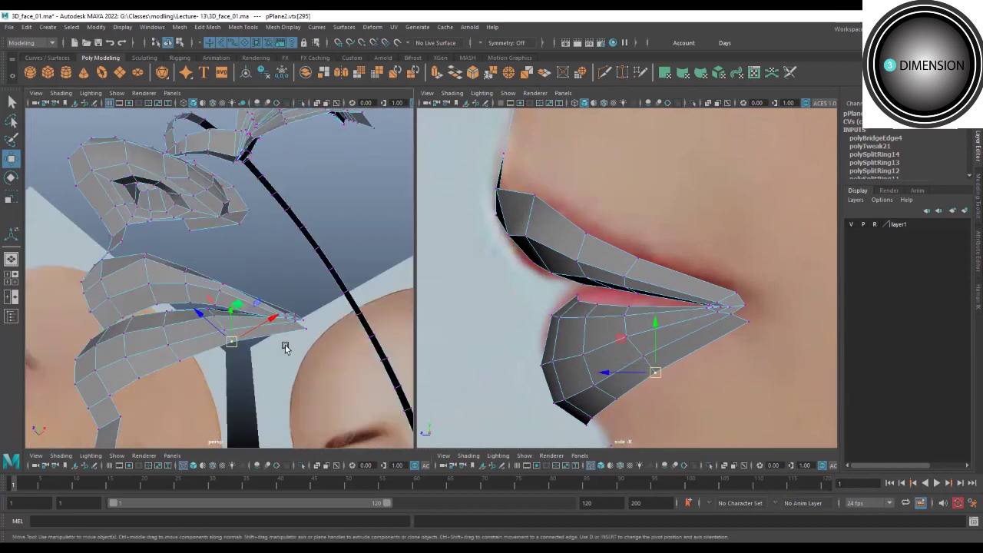
key(space)
mouse_move(346, 300)
alt+mouse_down()
mouse_move(369, 320)
mouse_move(366, 286)
mouse_move(332, 319)
alt+mouse_up()
In the front view, nudge two lower-lip vertices onto the reference lip outline.
middle_drag(332, 319, 332, 320)
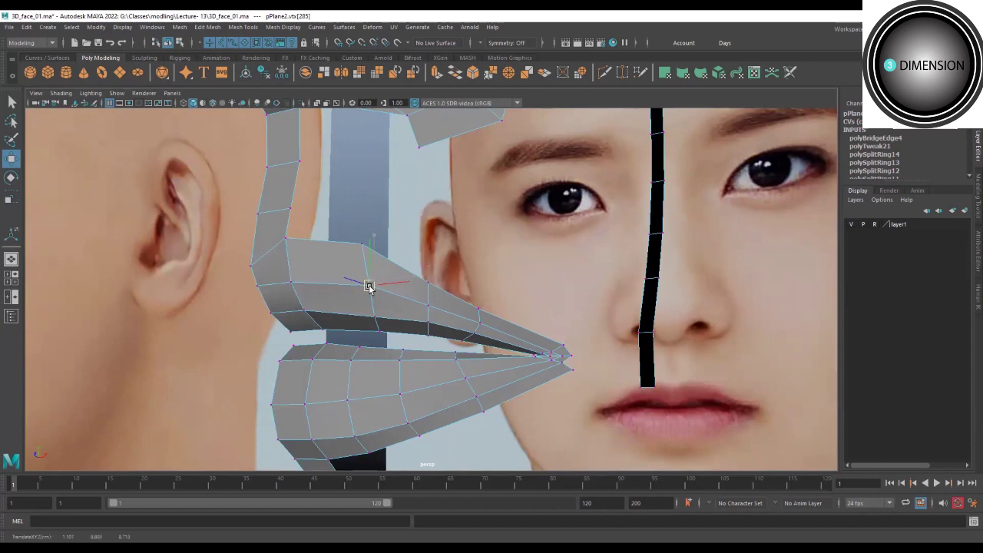
key(space)
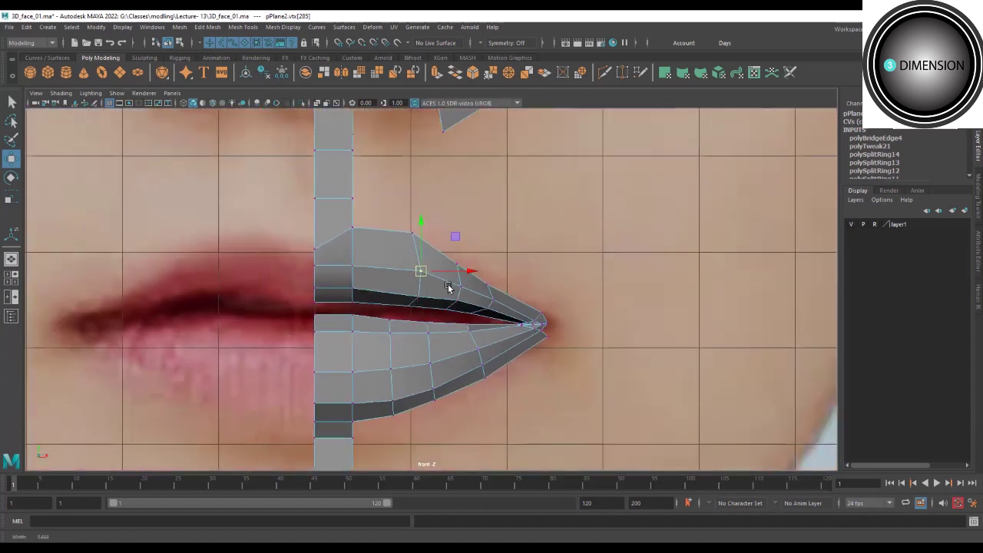
alt+middle_drag(417, 274, 466, 358)
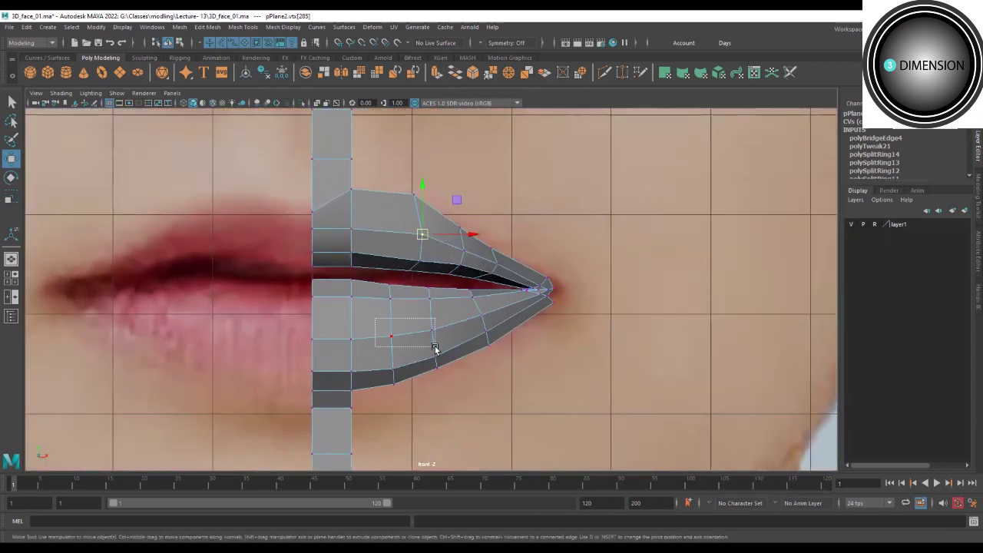
click(391, 336)
drag(413, 334, 427, 338)
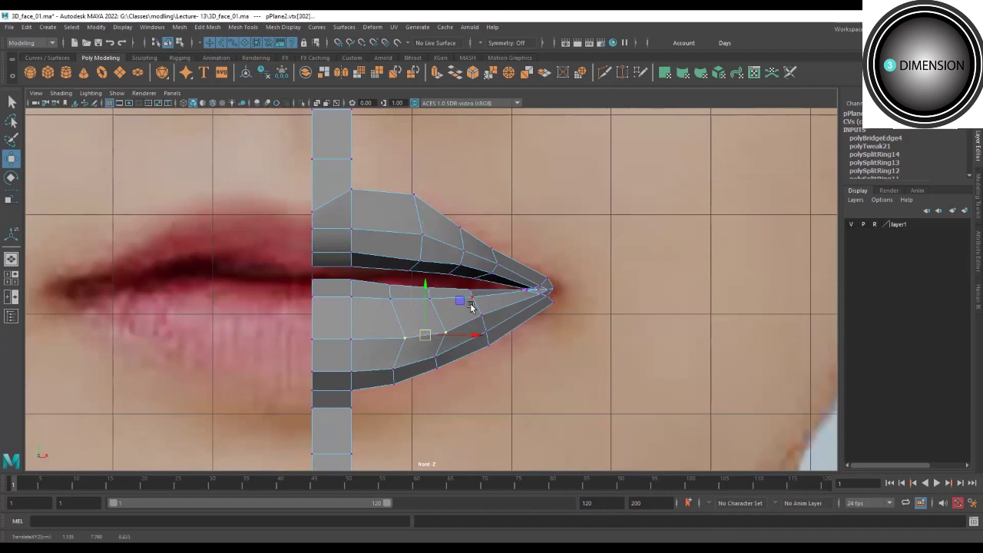
click(486, 329)
drag(486, 330, 485, 319)
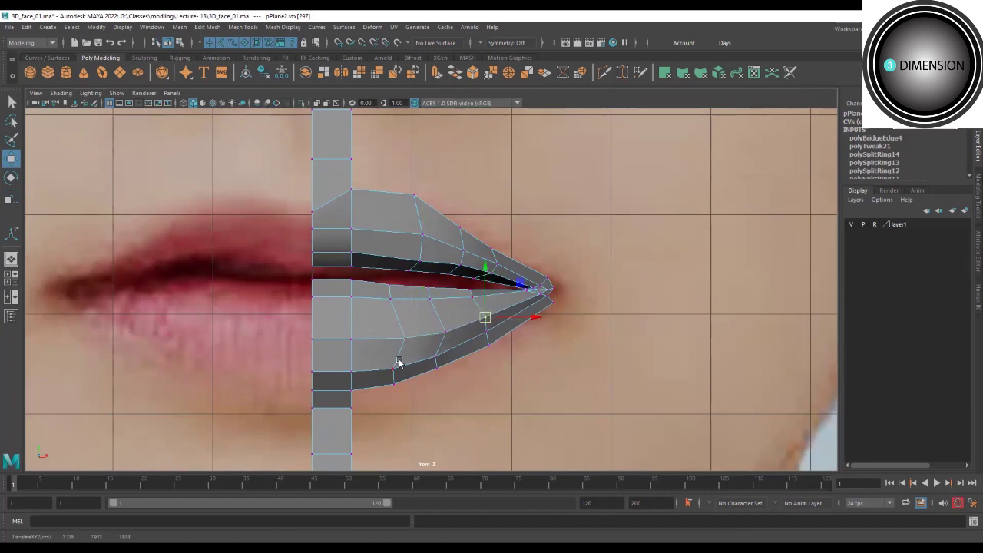
Shift the lower-lip edges so they follow the reference outline.
click(439, 351)
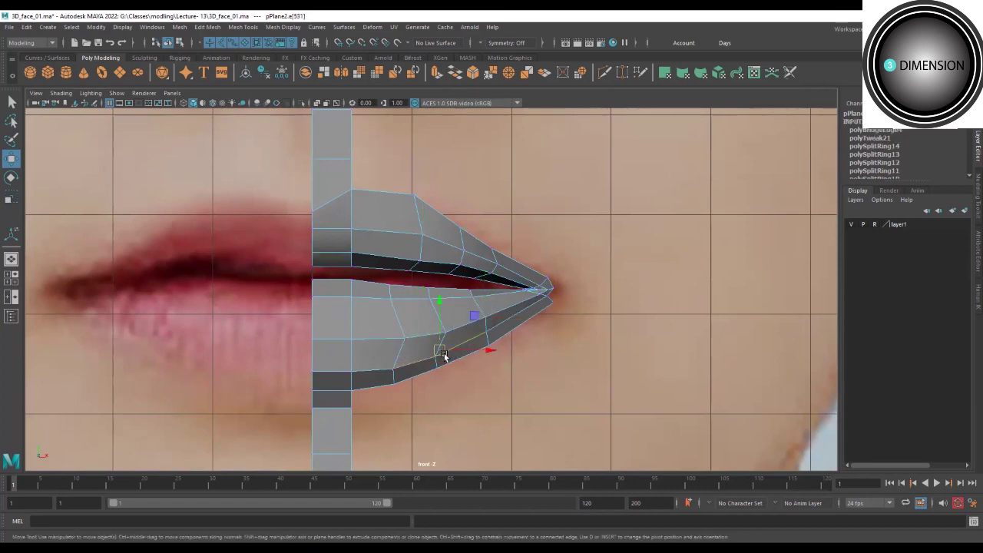
drag(448, 351, 451, 352)
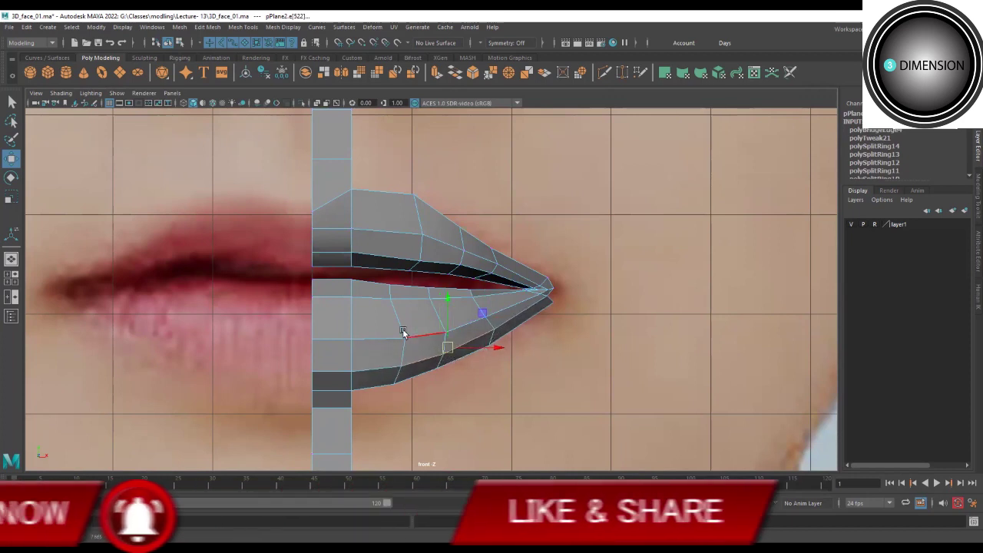
click(378, 338)
alt+middle_drag(514, 300, 494, 346)
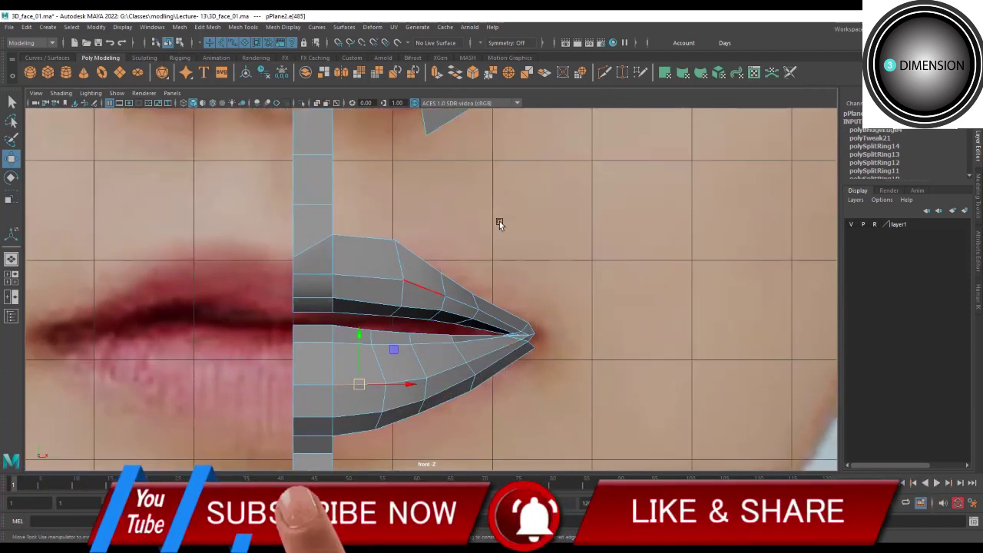